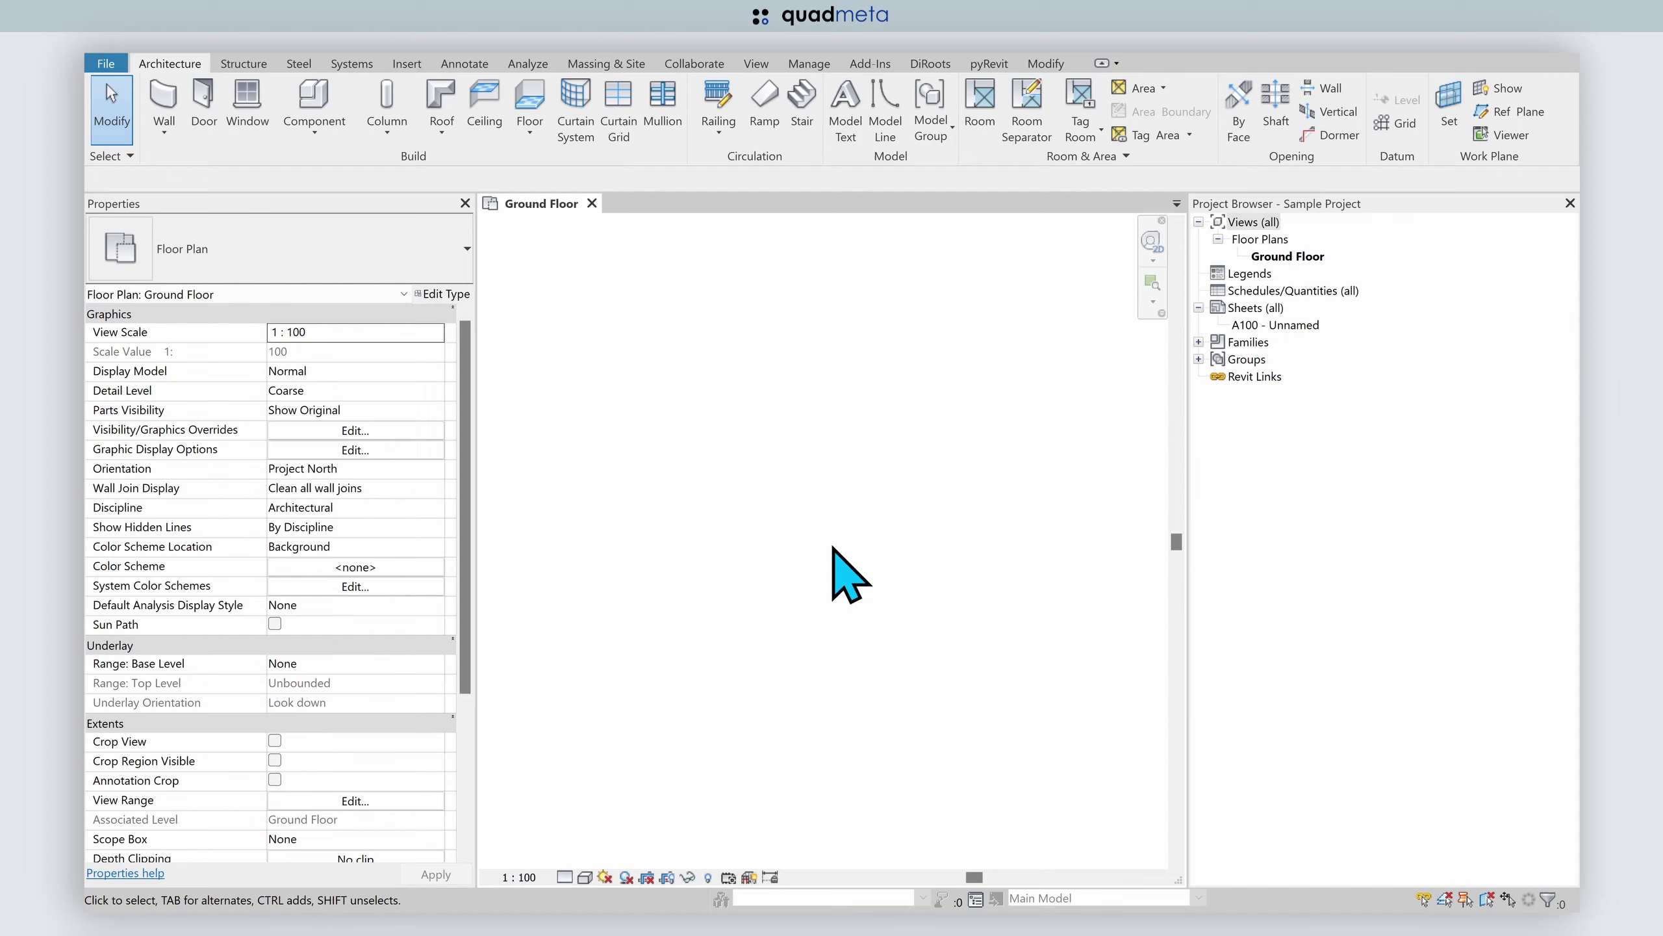
- Start a new floor and draw a 4700 × 3200 rectangular boundary on the Ground Floor plan
{"action": "left_click", "coordinate": [529, 107]}
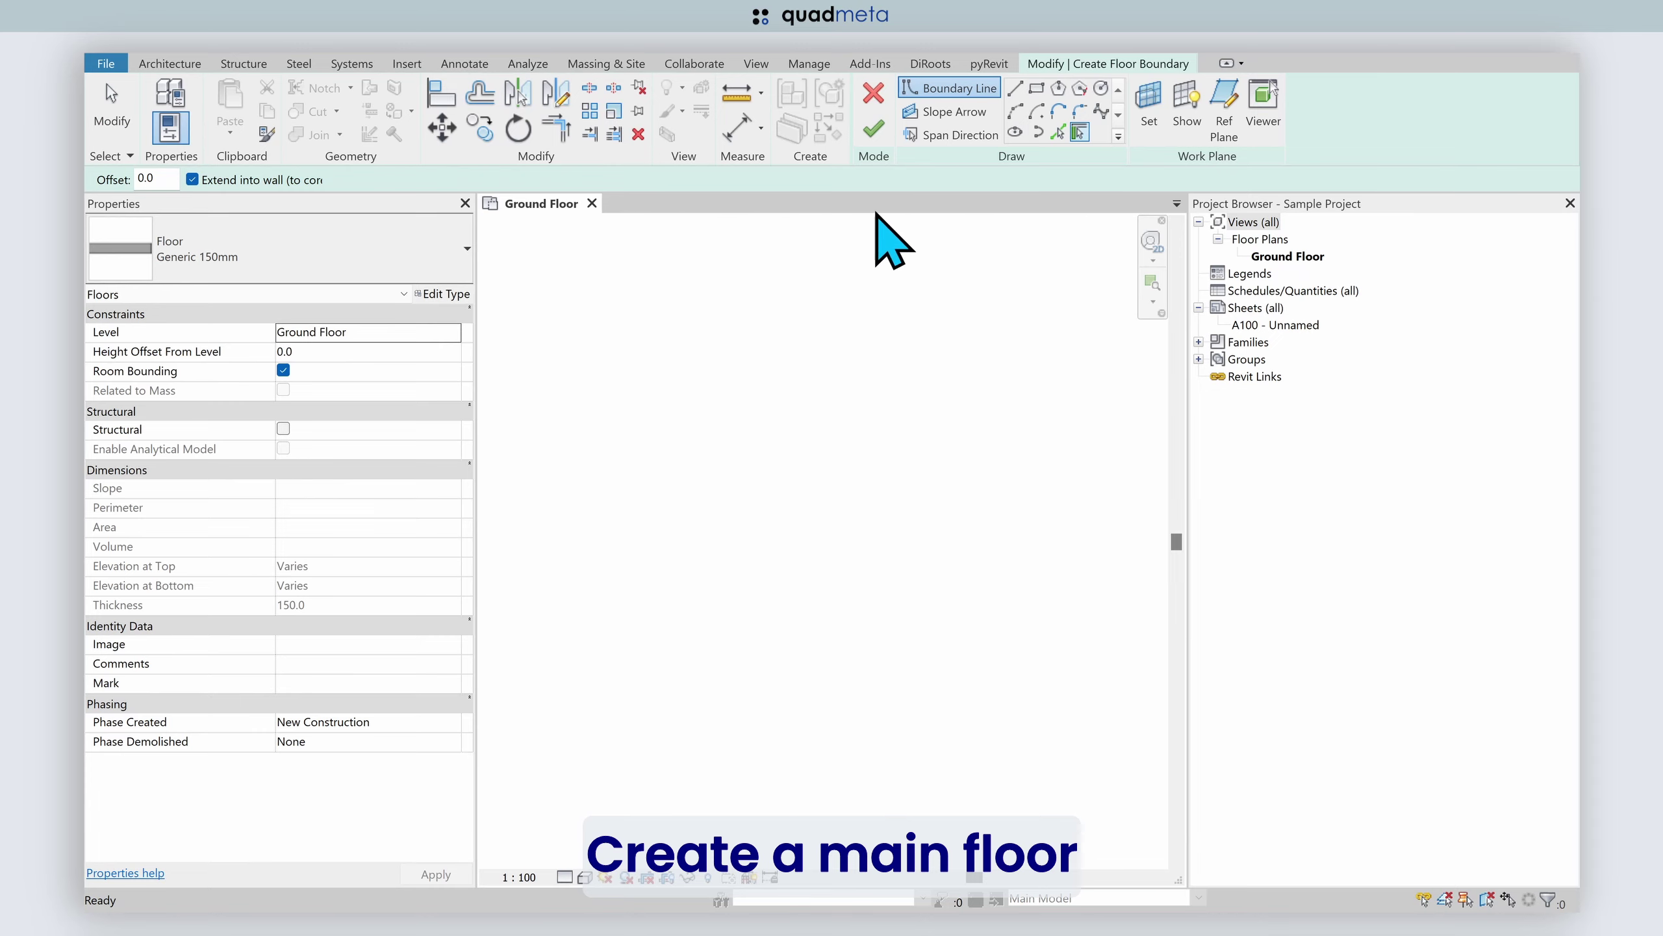
{"action": "left_click", "coordinate": [1037, 89]}
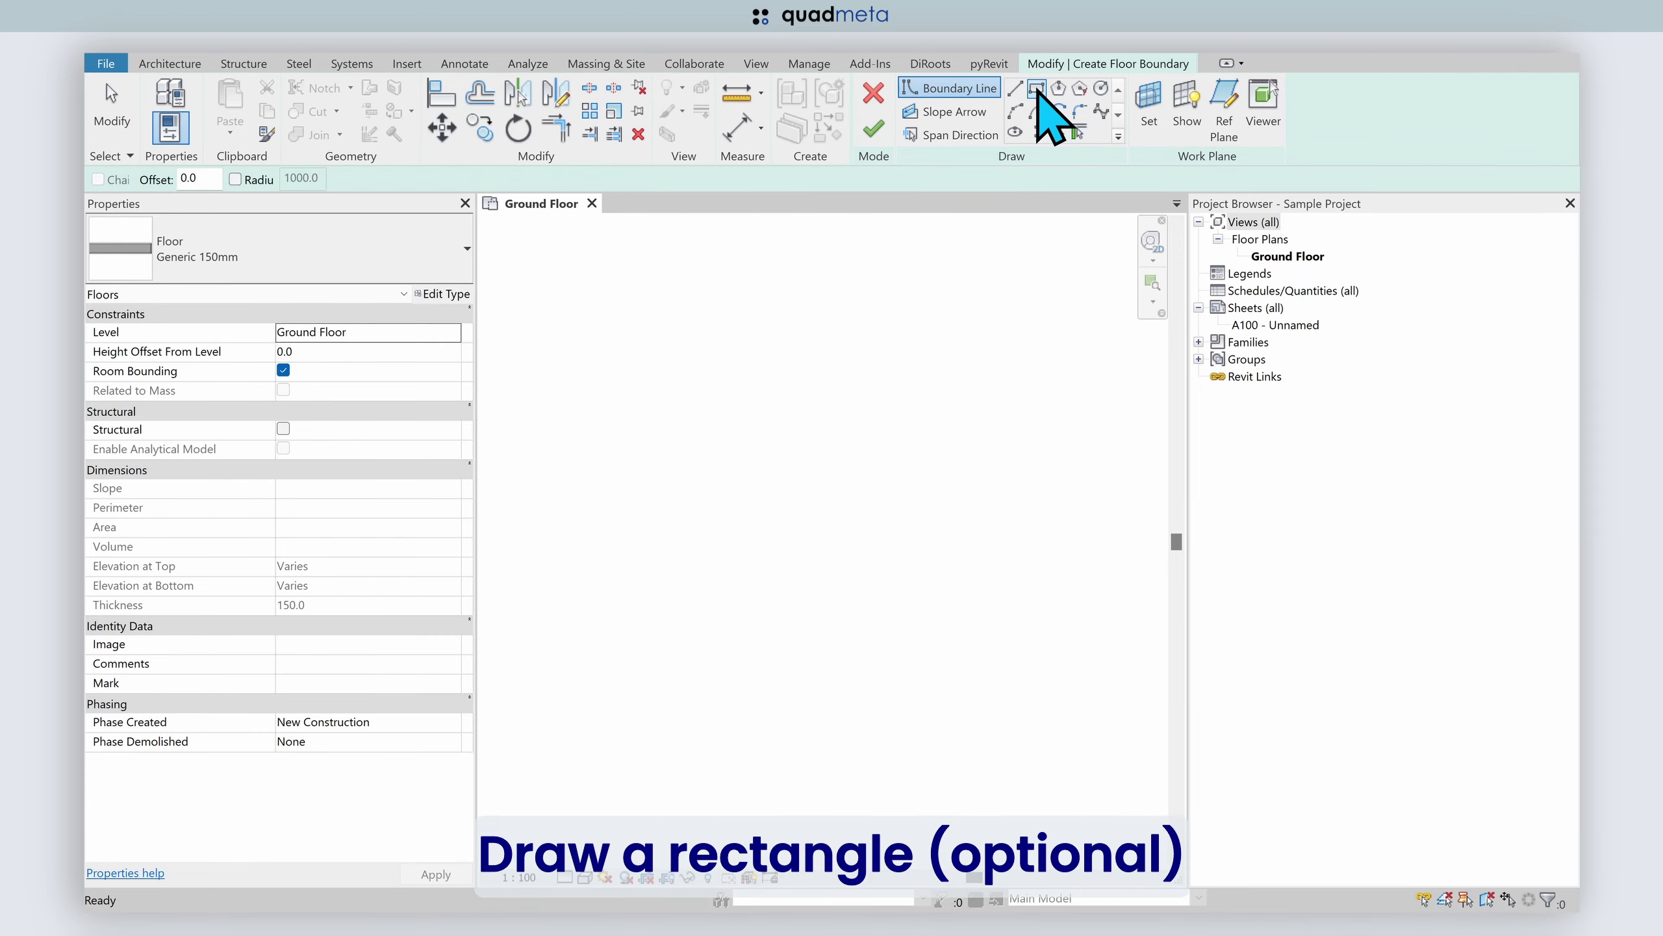
{"action": "left_click", "coordinate": [632, 432]}
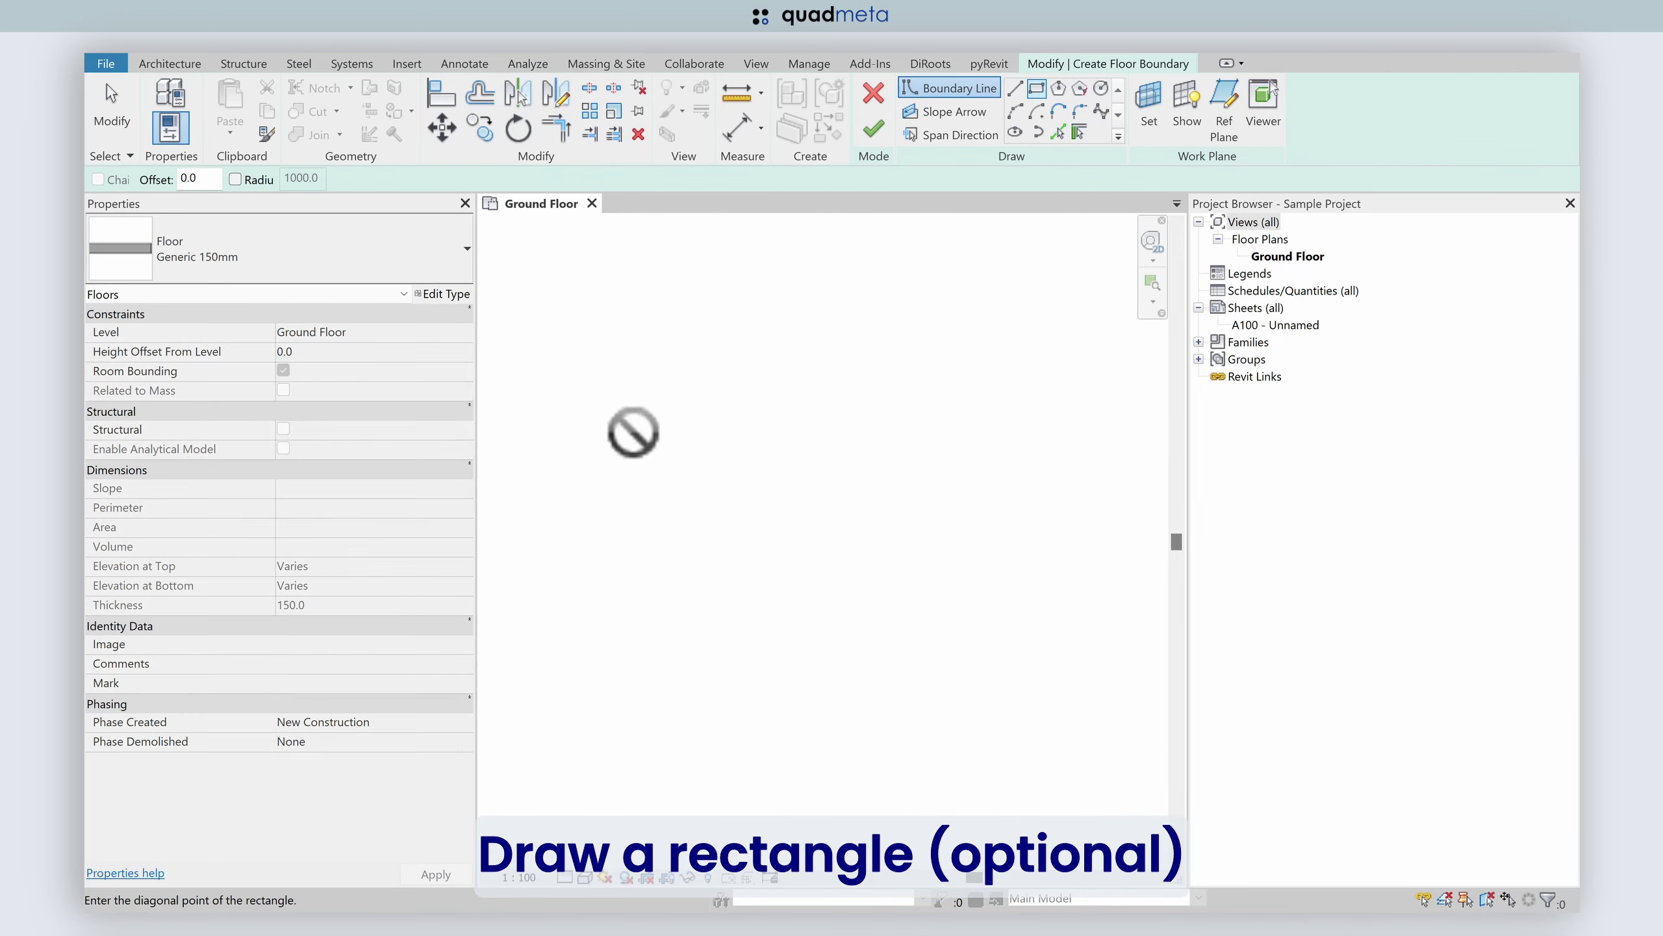
{"action": "left_click", "coordinate": [1054, 718]}
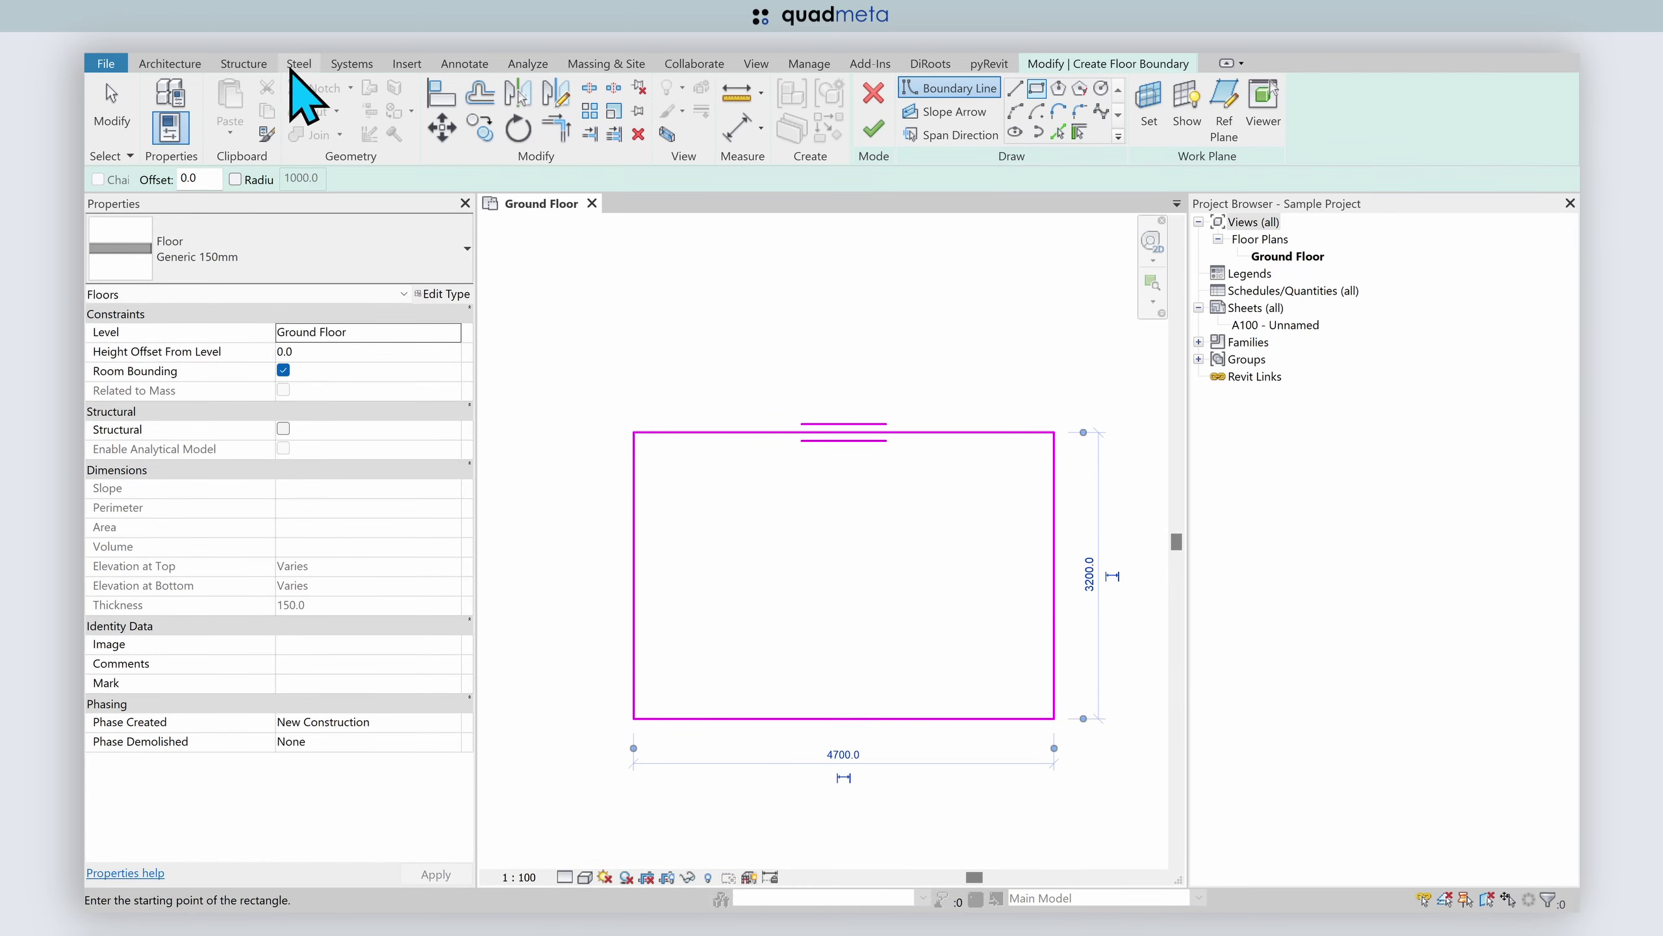
{"action": "left_click", "coordinate": [458, 64]}
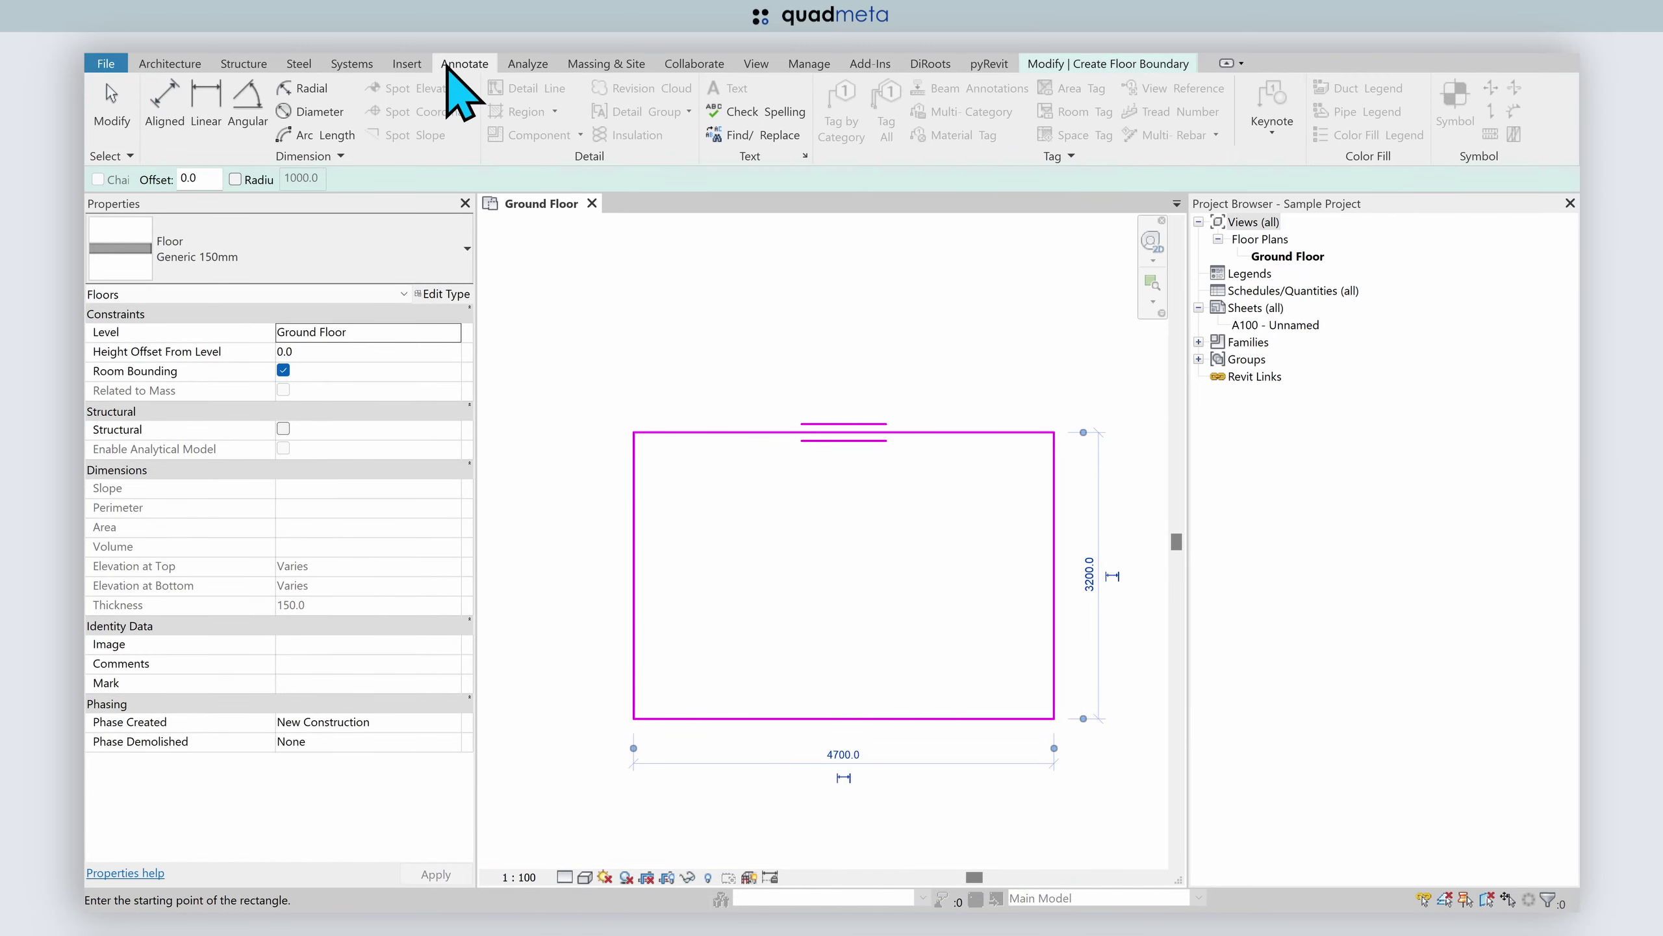
{"action": "left_click", "coordinate": [205, 108]}
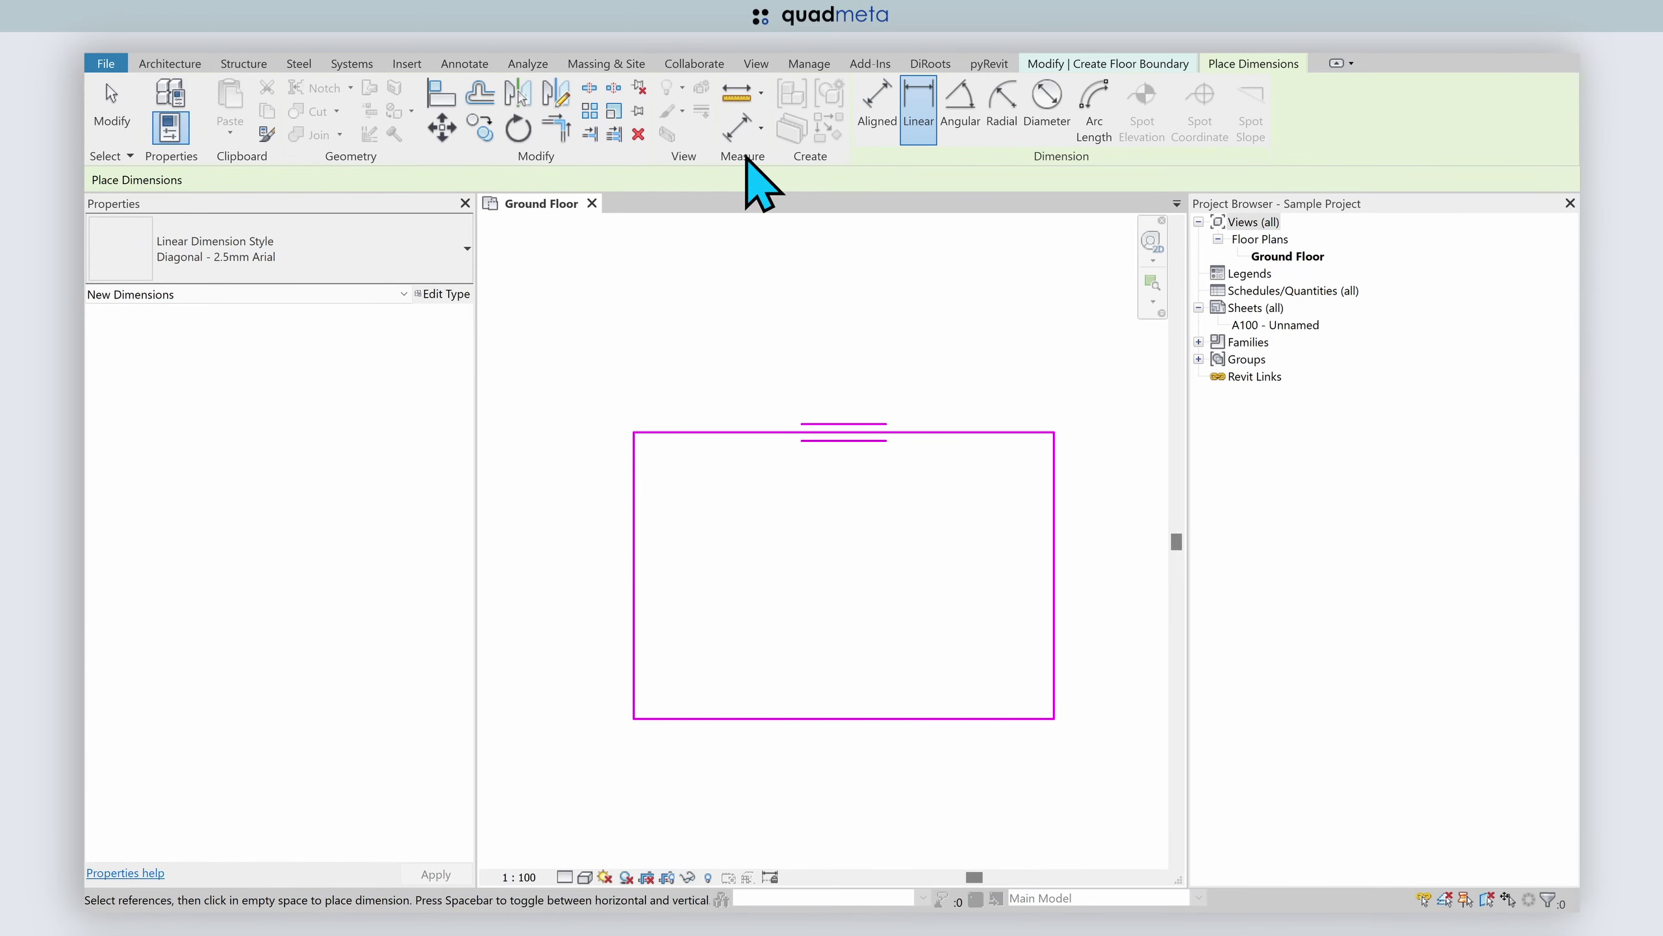
- Add aligned dimensions for the sketch's 4700 width and 3200 height
{"action": "left_click", "coordinate": [877, 105]}
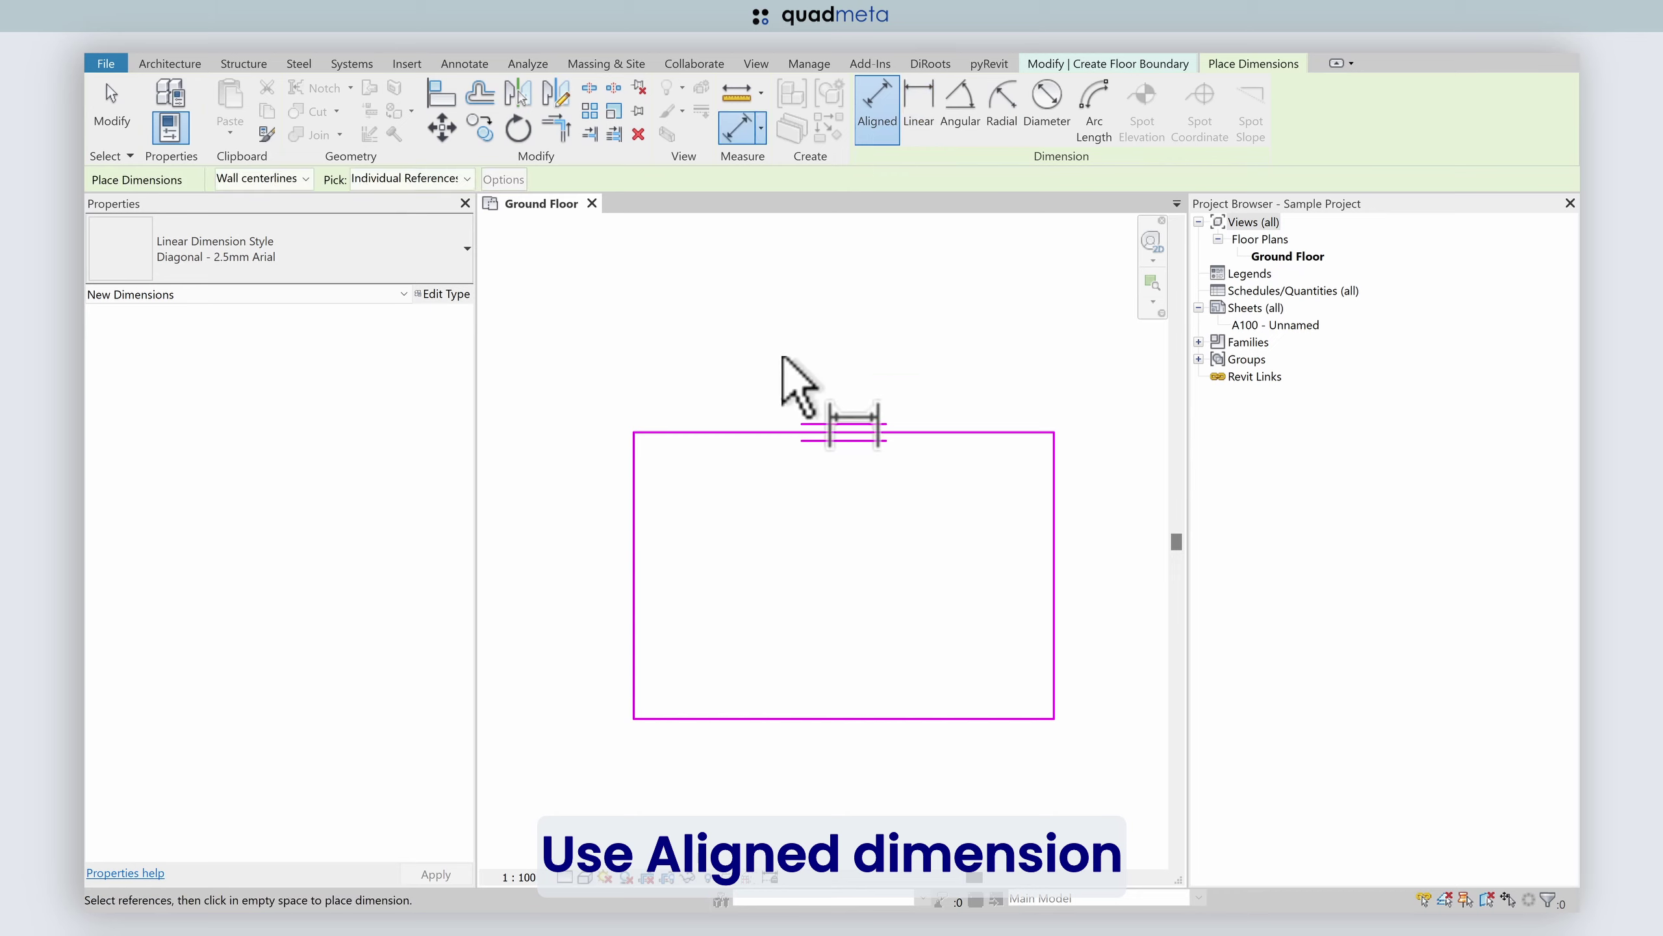
{"action": "left_click", "coordinate": [633, 546]}
{"action": "left_click", "coordinate": [1051, 545]}
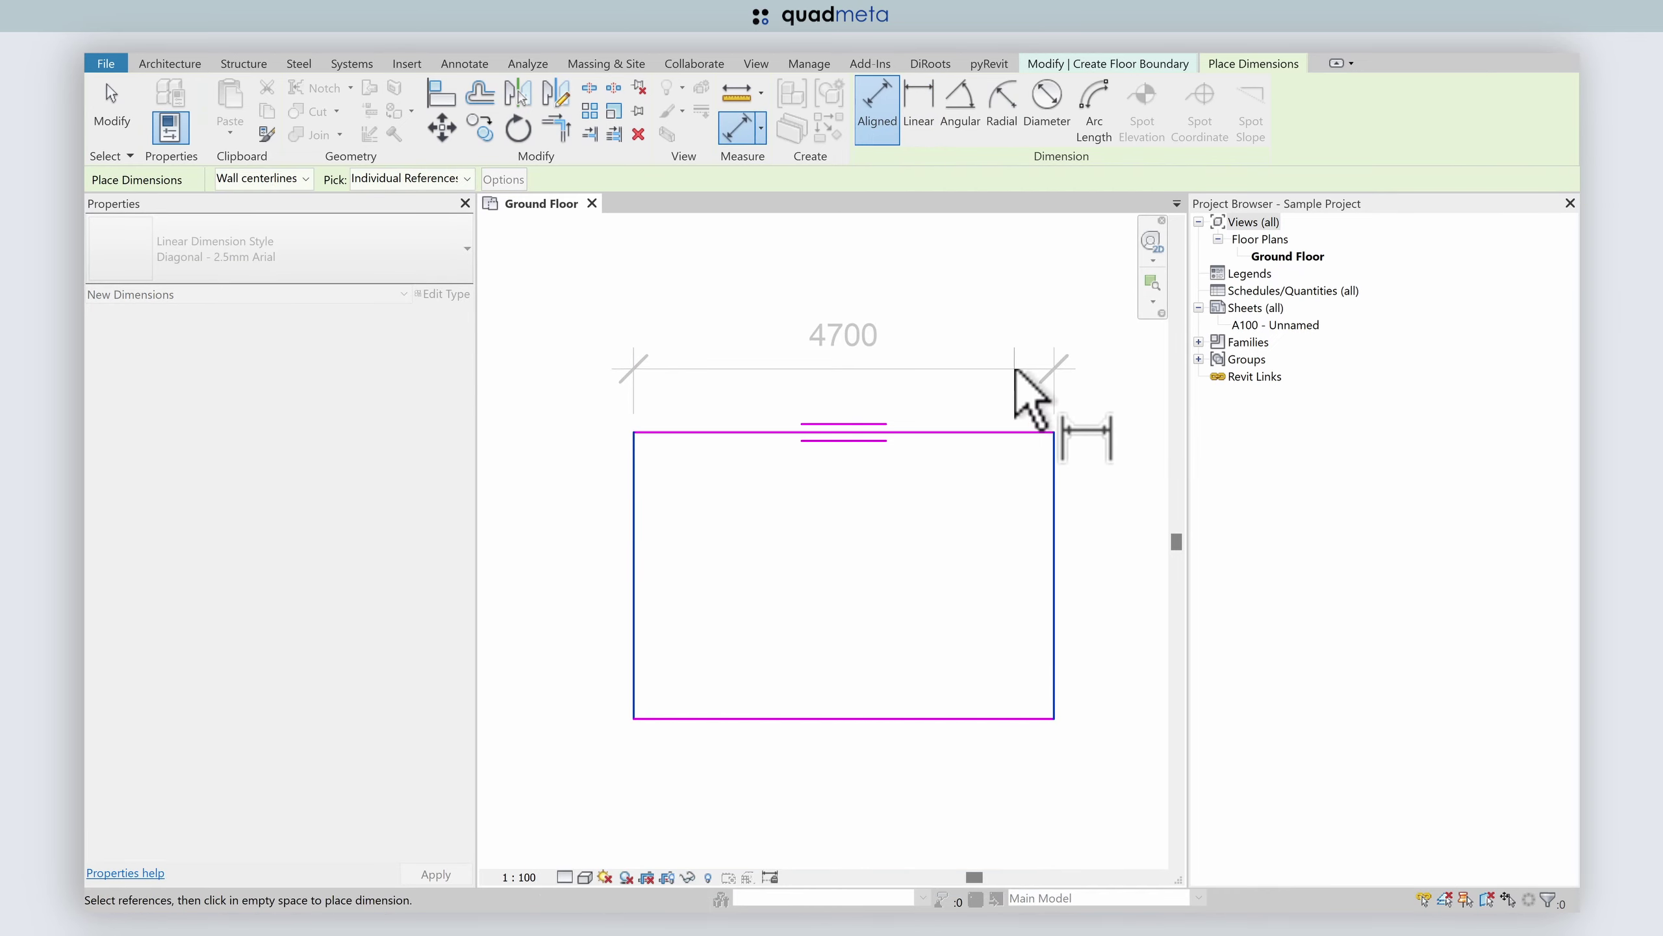
{"action": "left_click", "coordinate": [1018, 368]}
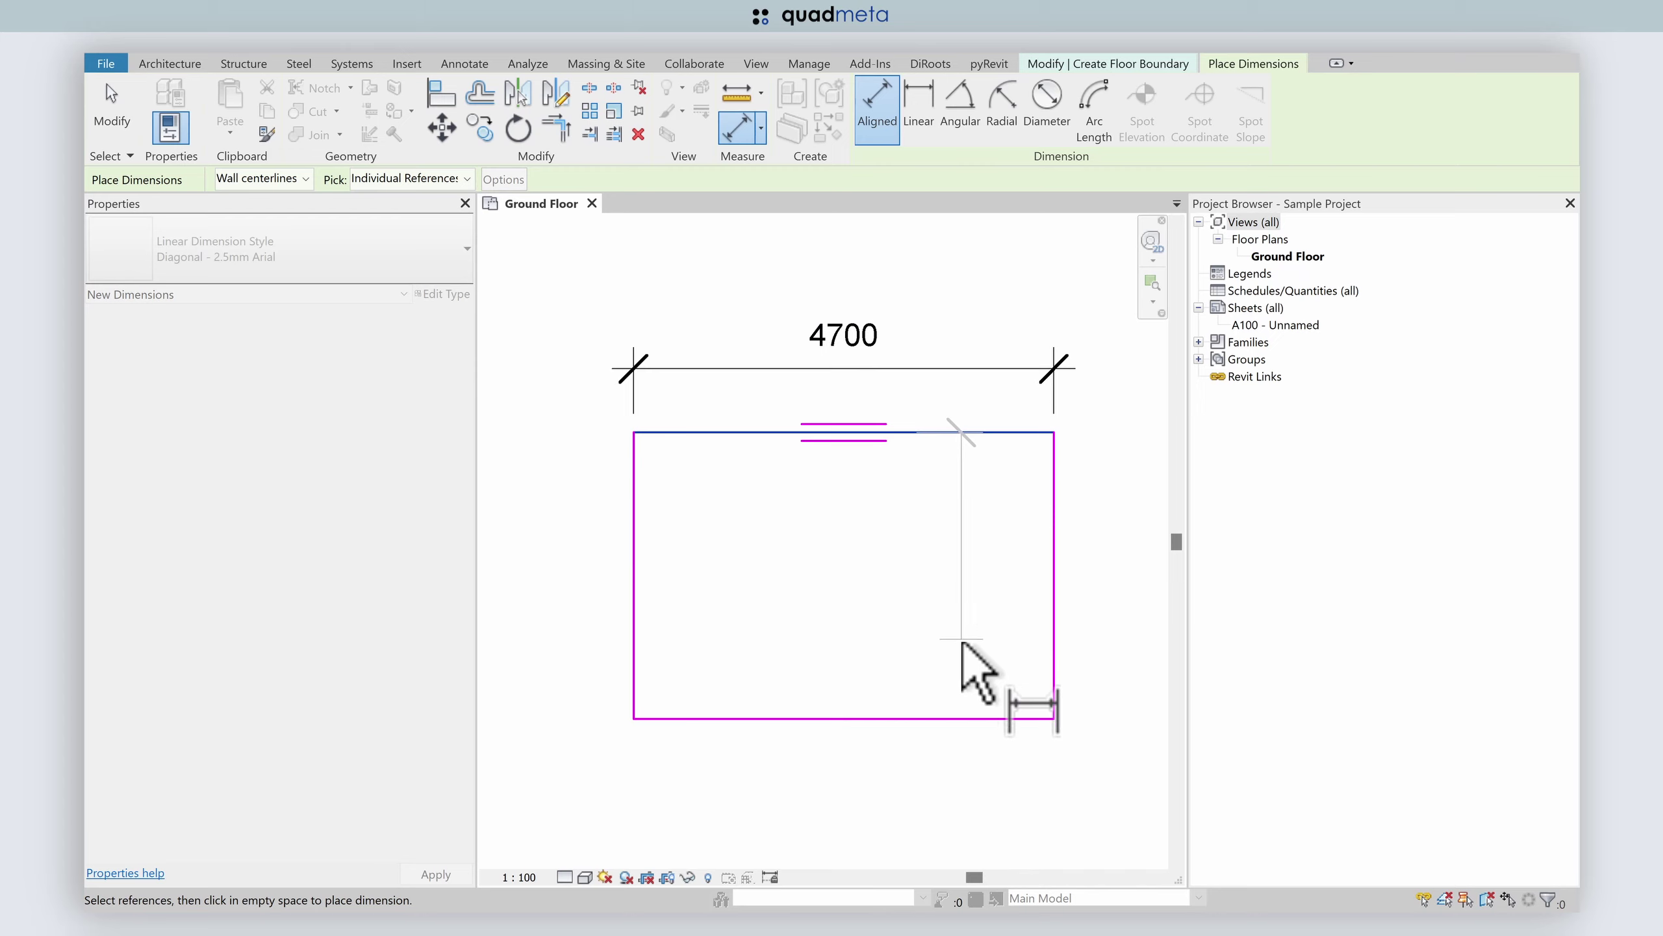
{"action": "left_click", "coordinate": [973, 719]}
{"action": "left_click", "coordinate": [574, 655]}
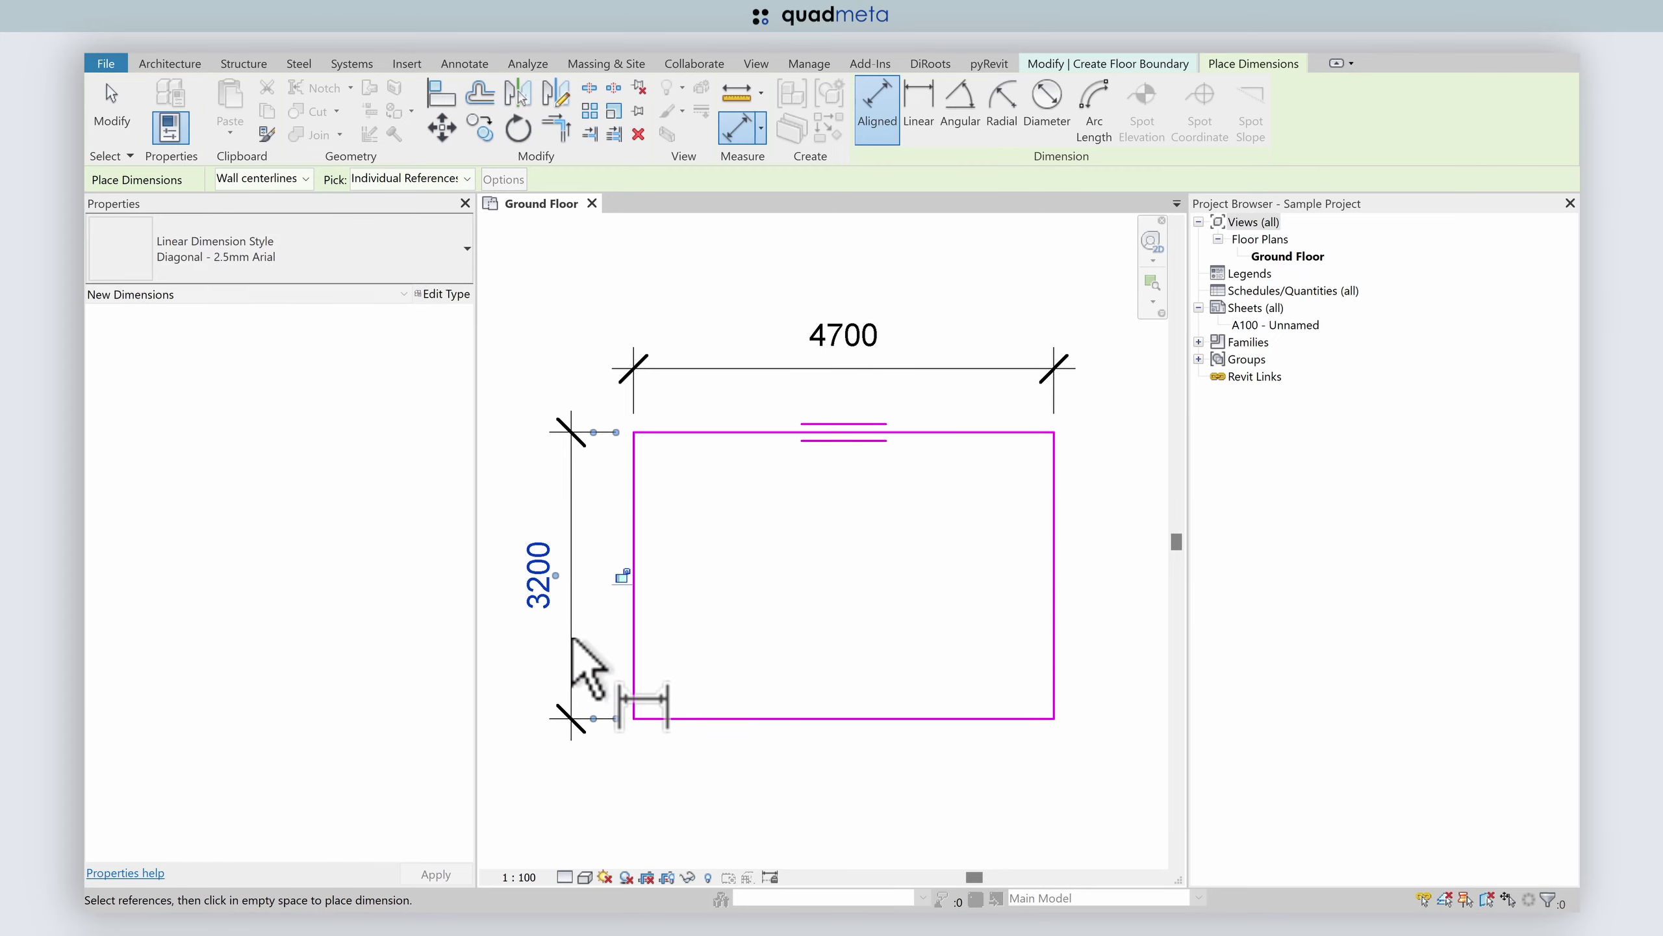
{"action": "key", "text": "Escape"}
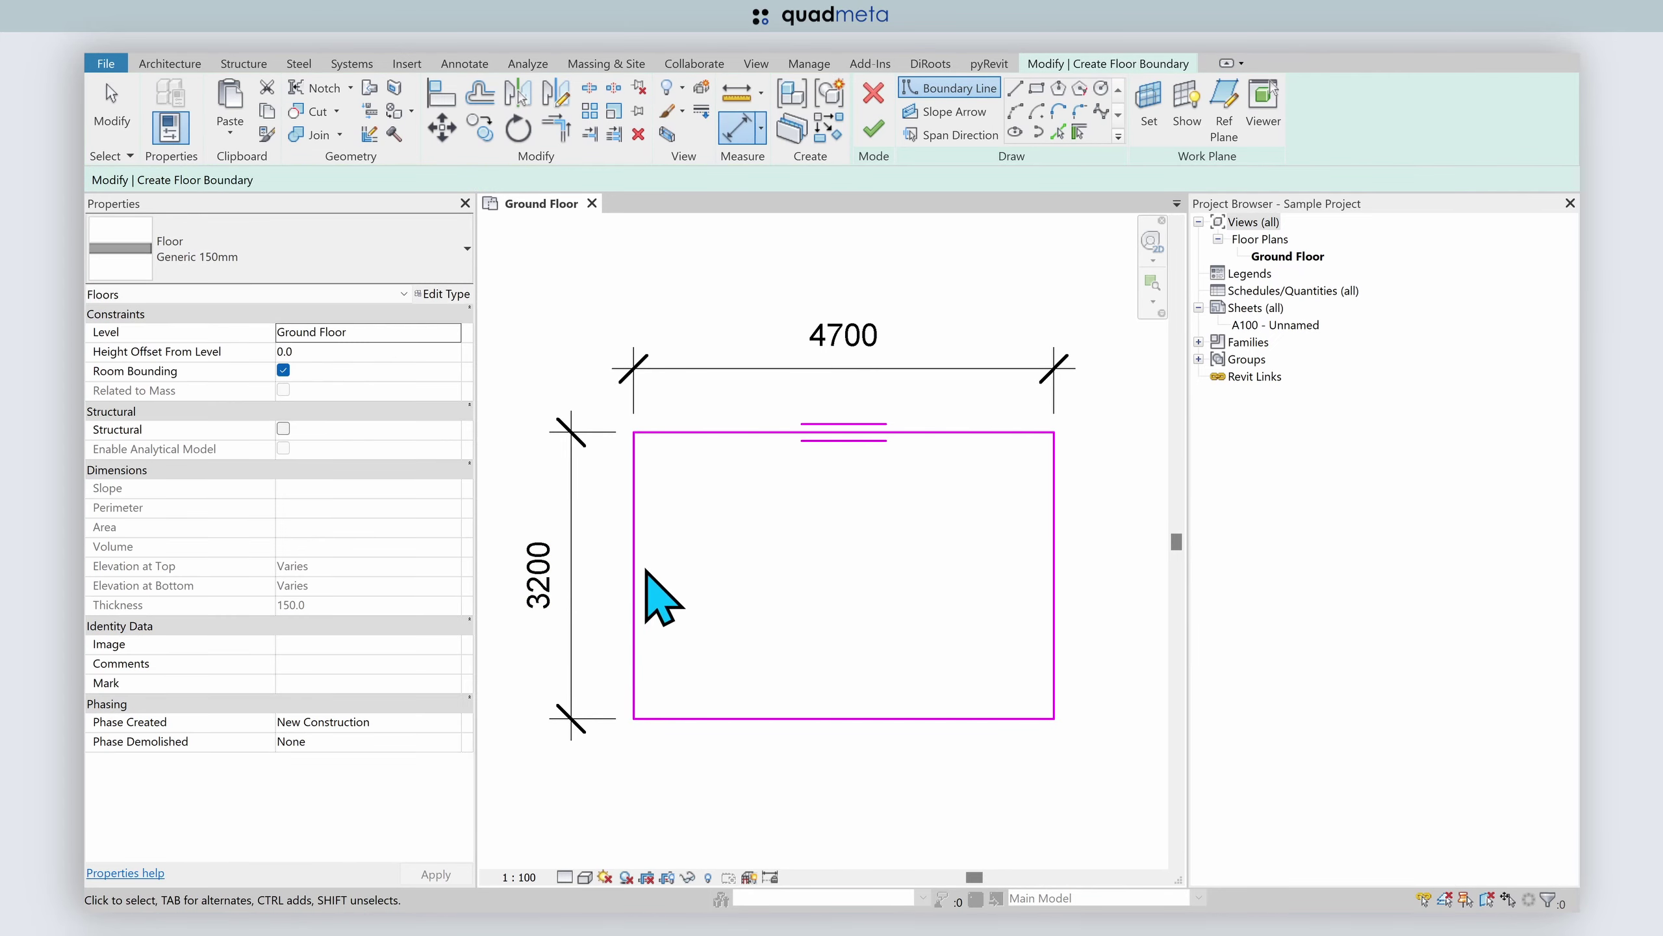
- Change both boundary dimensions to 3000, making the sketch a 3000 × 3000 square
{"action": "left_click", "coordinate": [636, 569]}
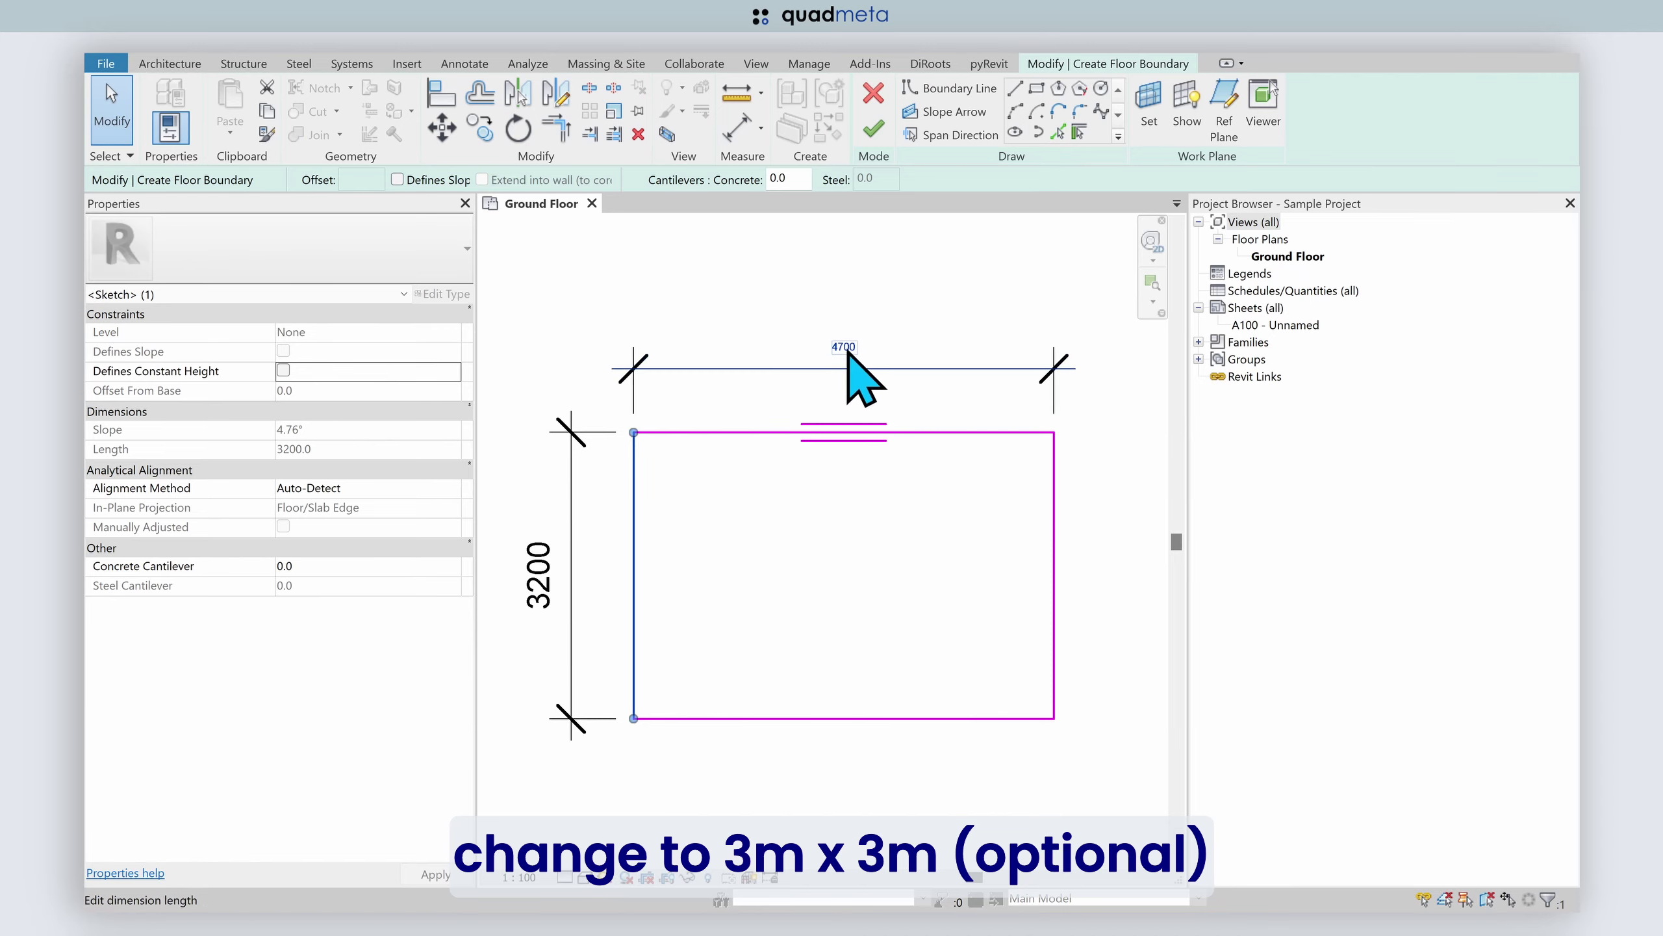
{"action": "left_click", "coordinate": [847, 349]}
{"action": "type", "text": "3000"}
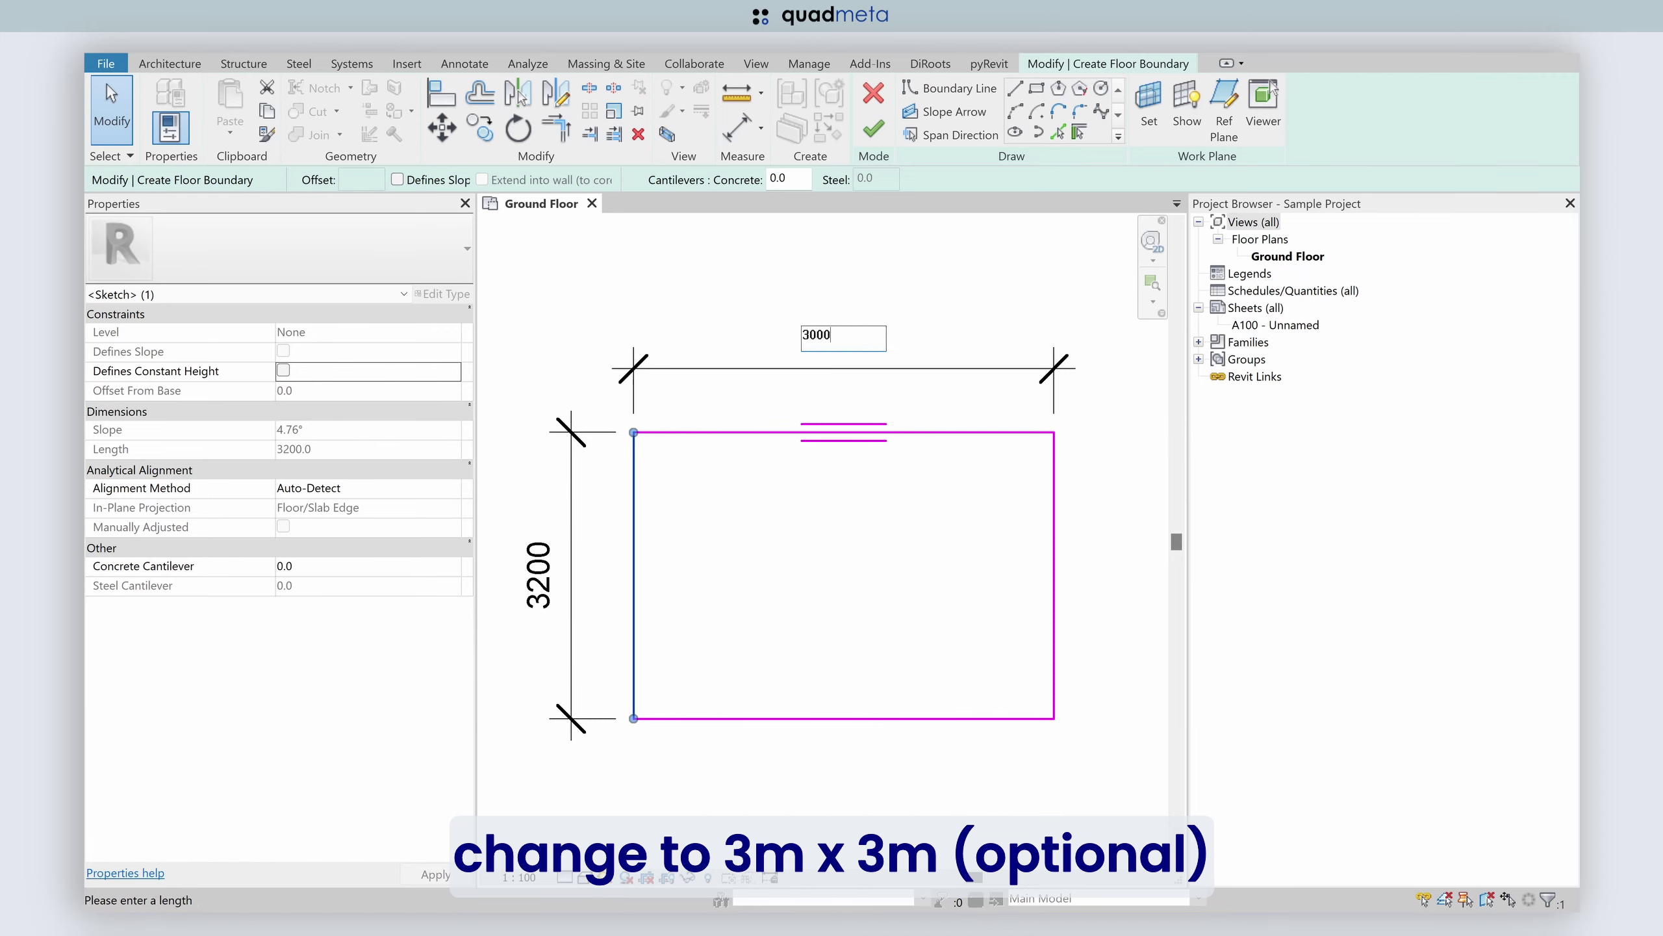
{"action": "key", "text": "Return"}
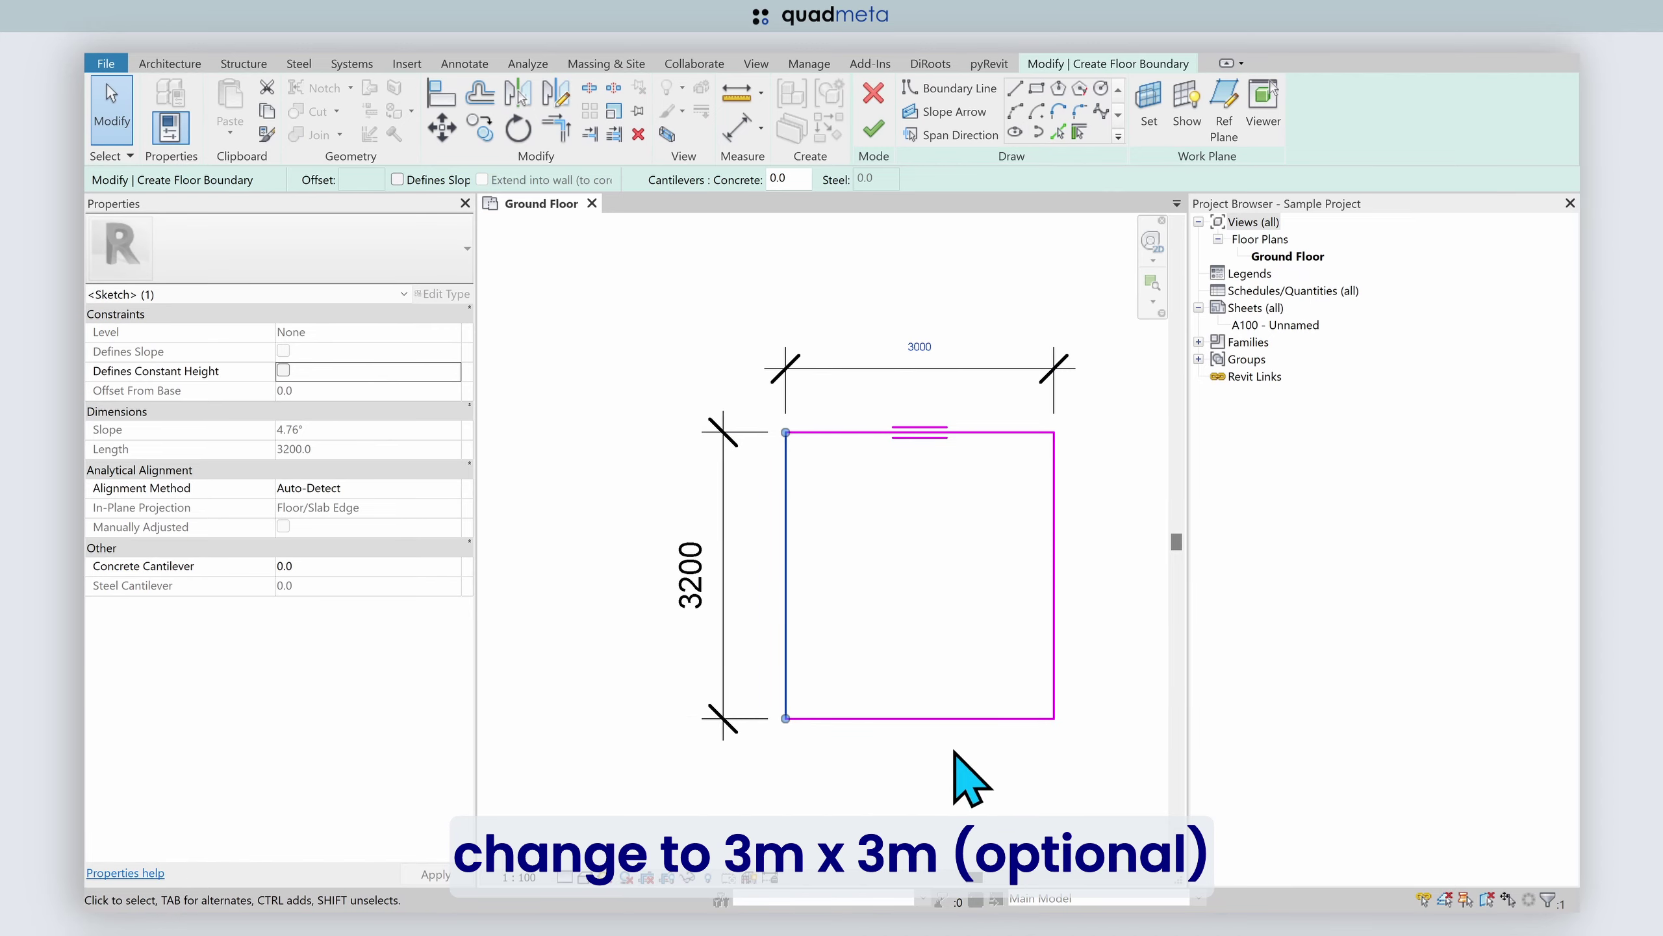
{"action": "left_click", "coordinate": [972, 719]}
{"action": "left_click", "coordinate": [699, 575]}
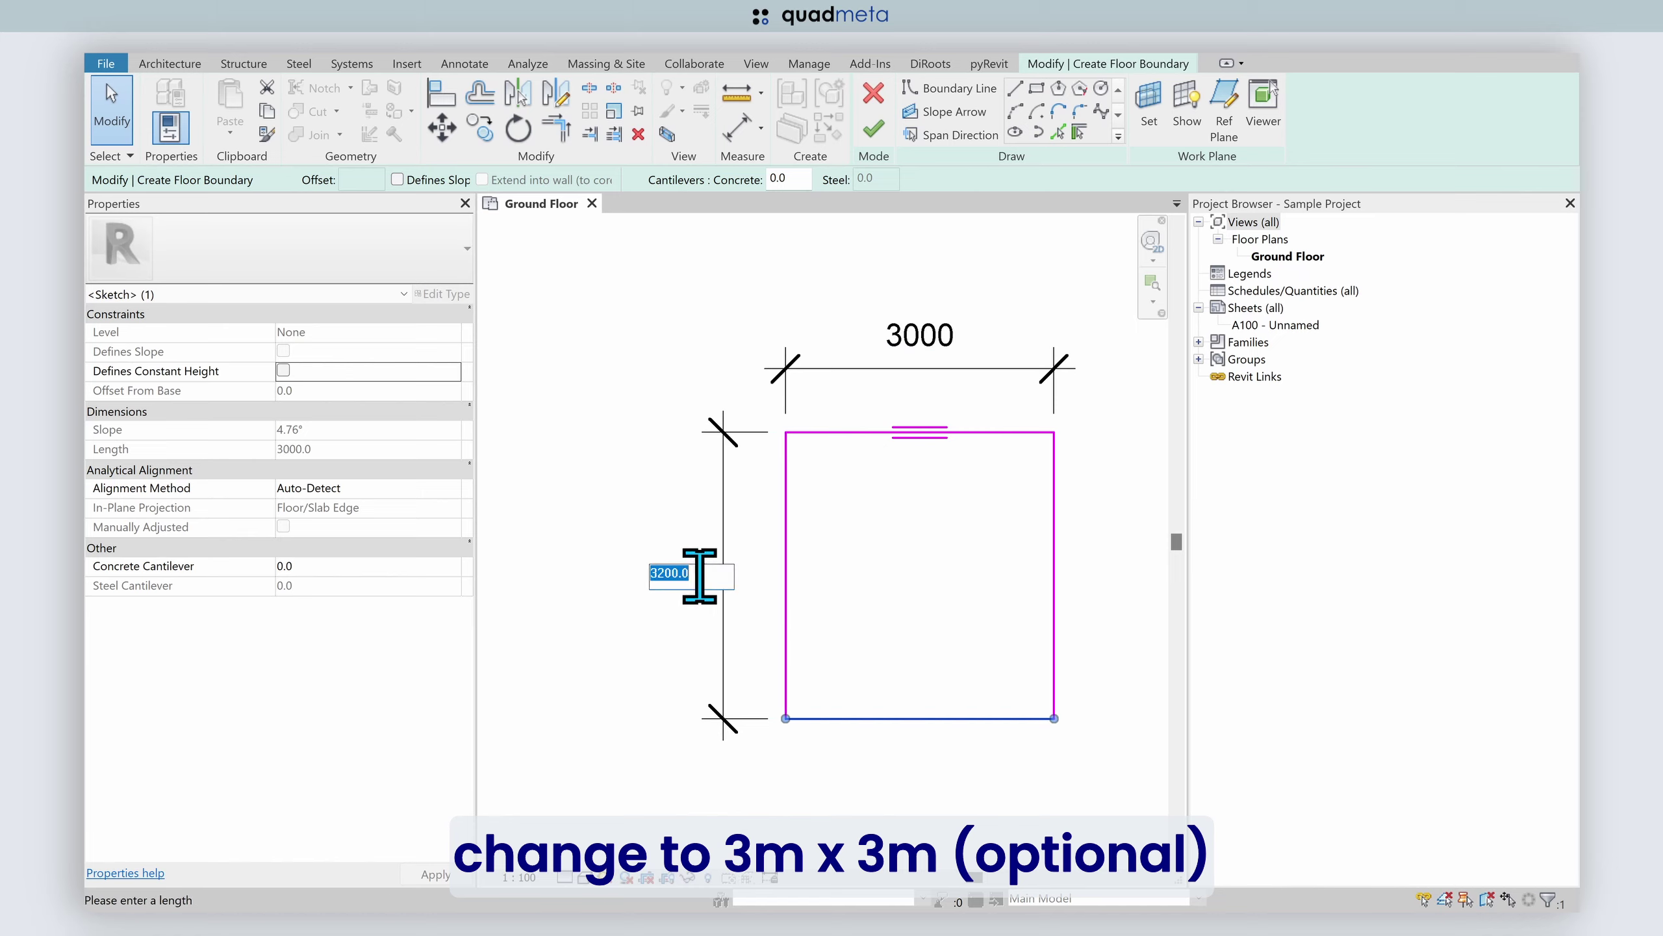
{"action": "type", "text": "3000"}
{"action": "key", "text": "Return"}
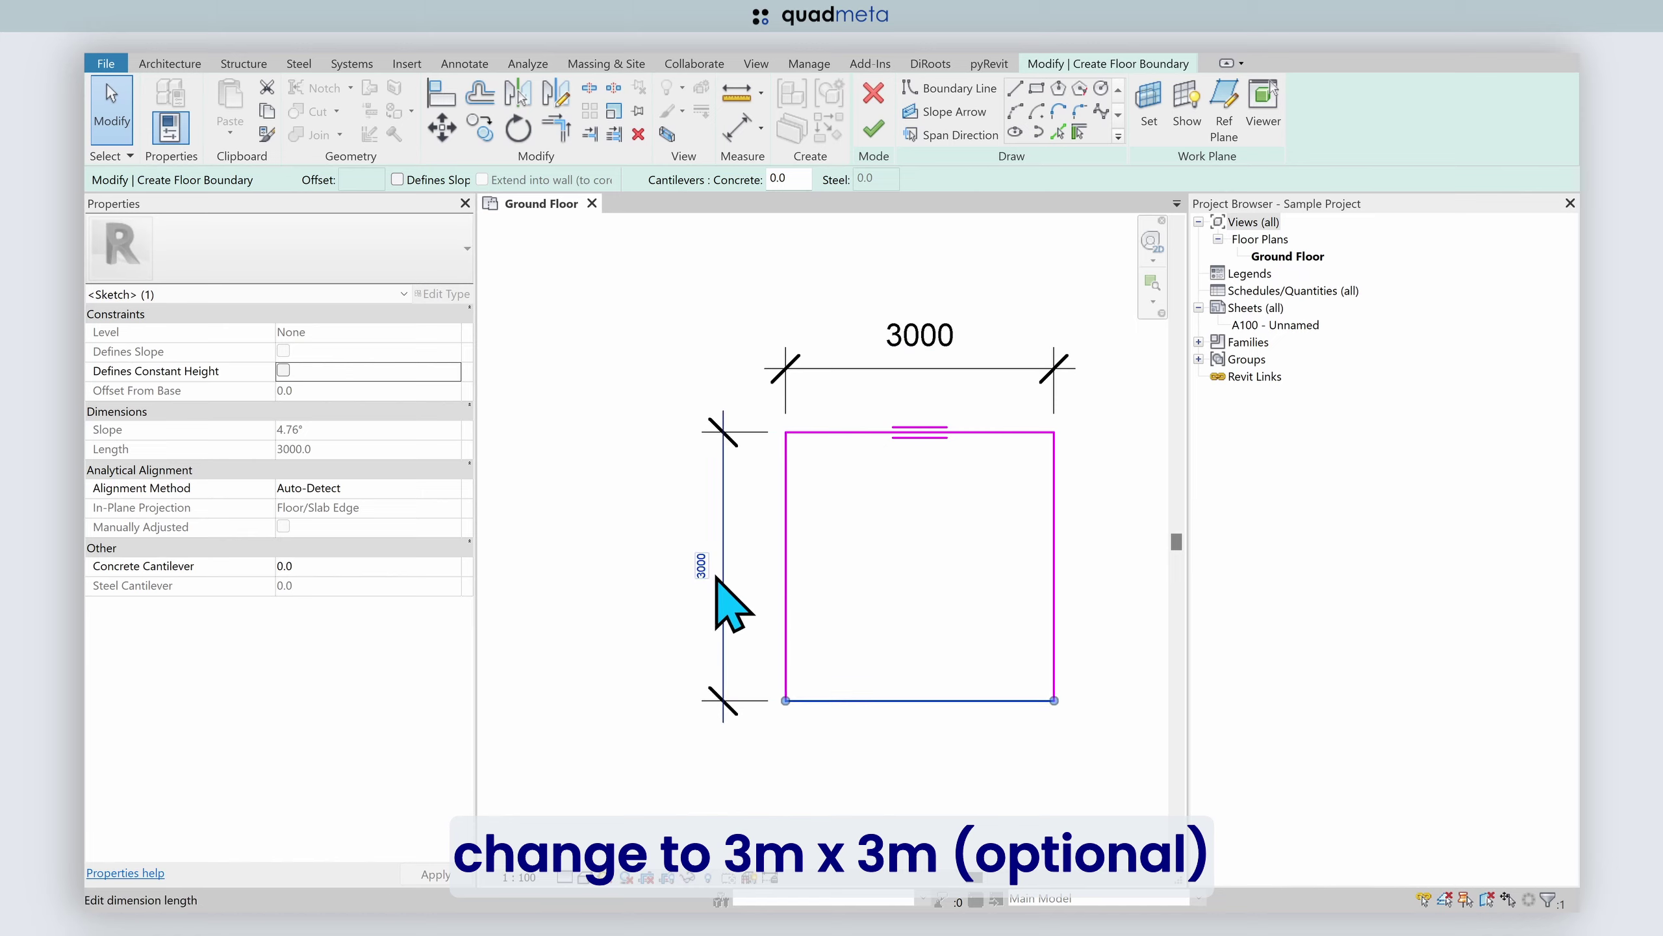
{"action": "left_click", "coordinate": [965, 282]}
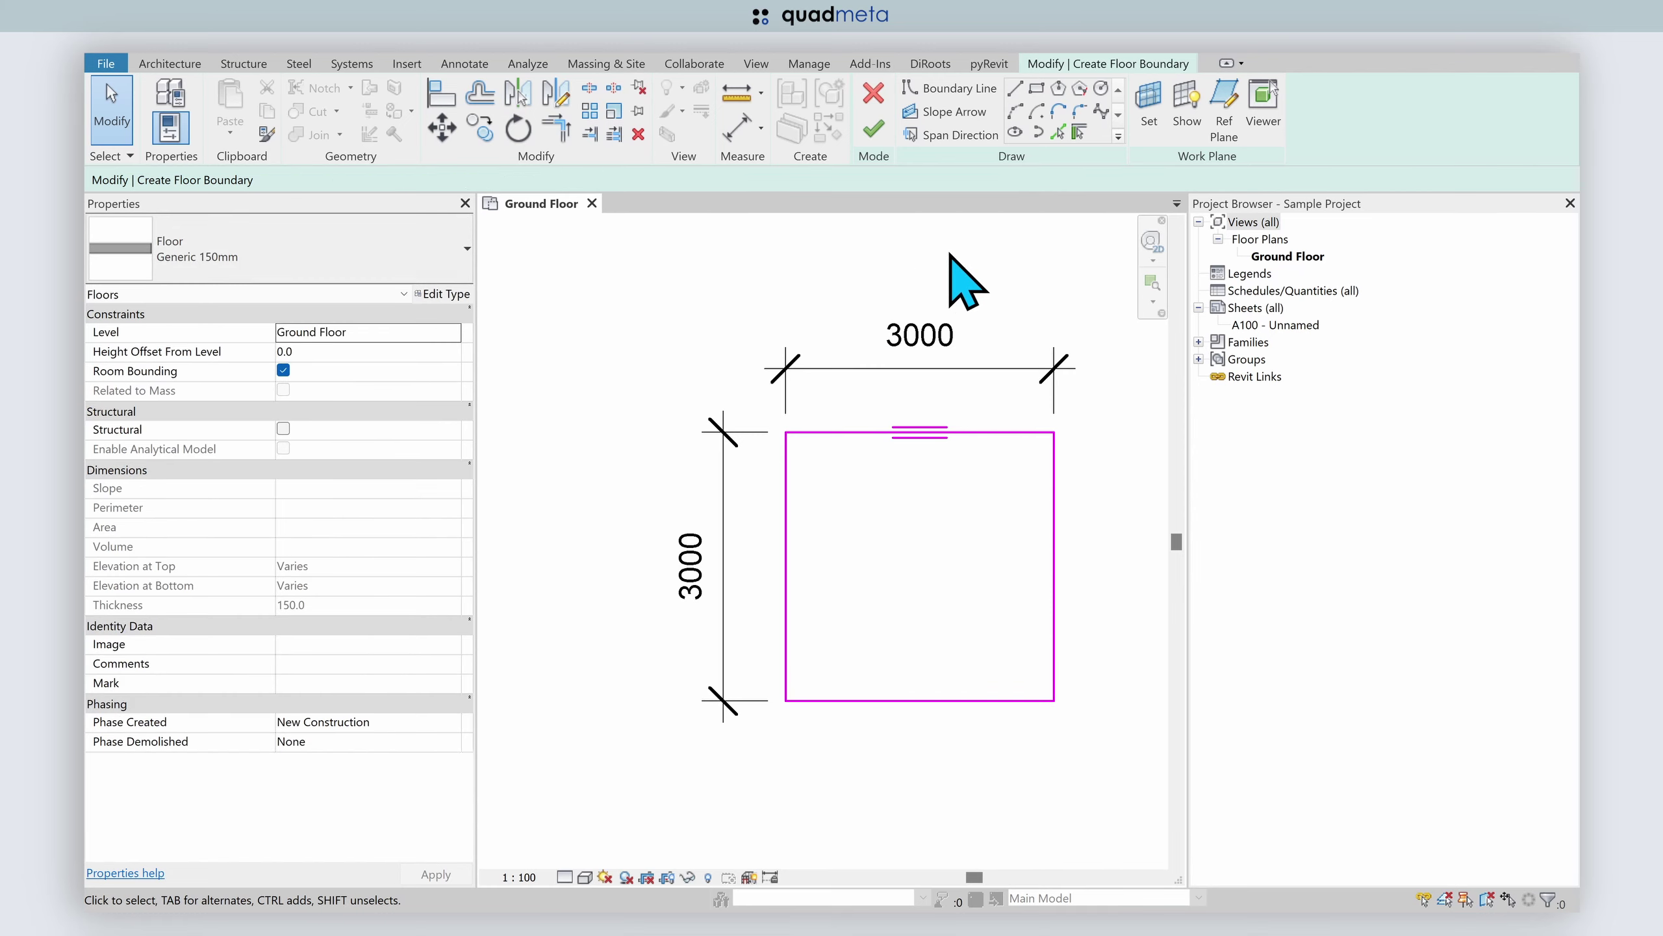
- Finish the floor boundary to create the slab and open the default 3D view
{"action": "key", "text": "z"}
{"action": "key", "text": "f"}
{"action": "left_click", "coordinate": [874, 129]}
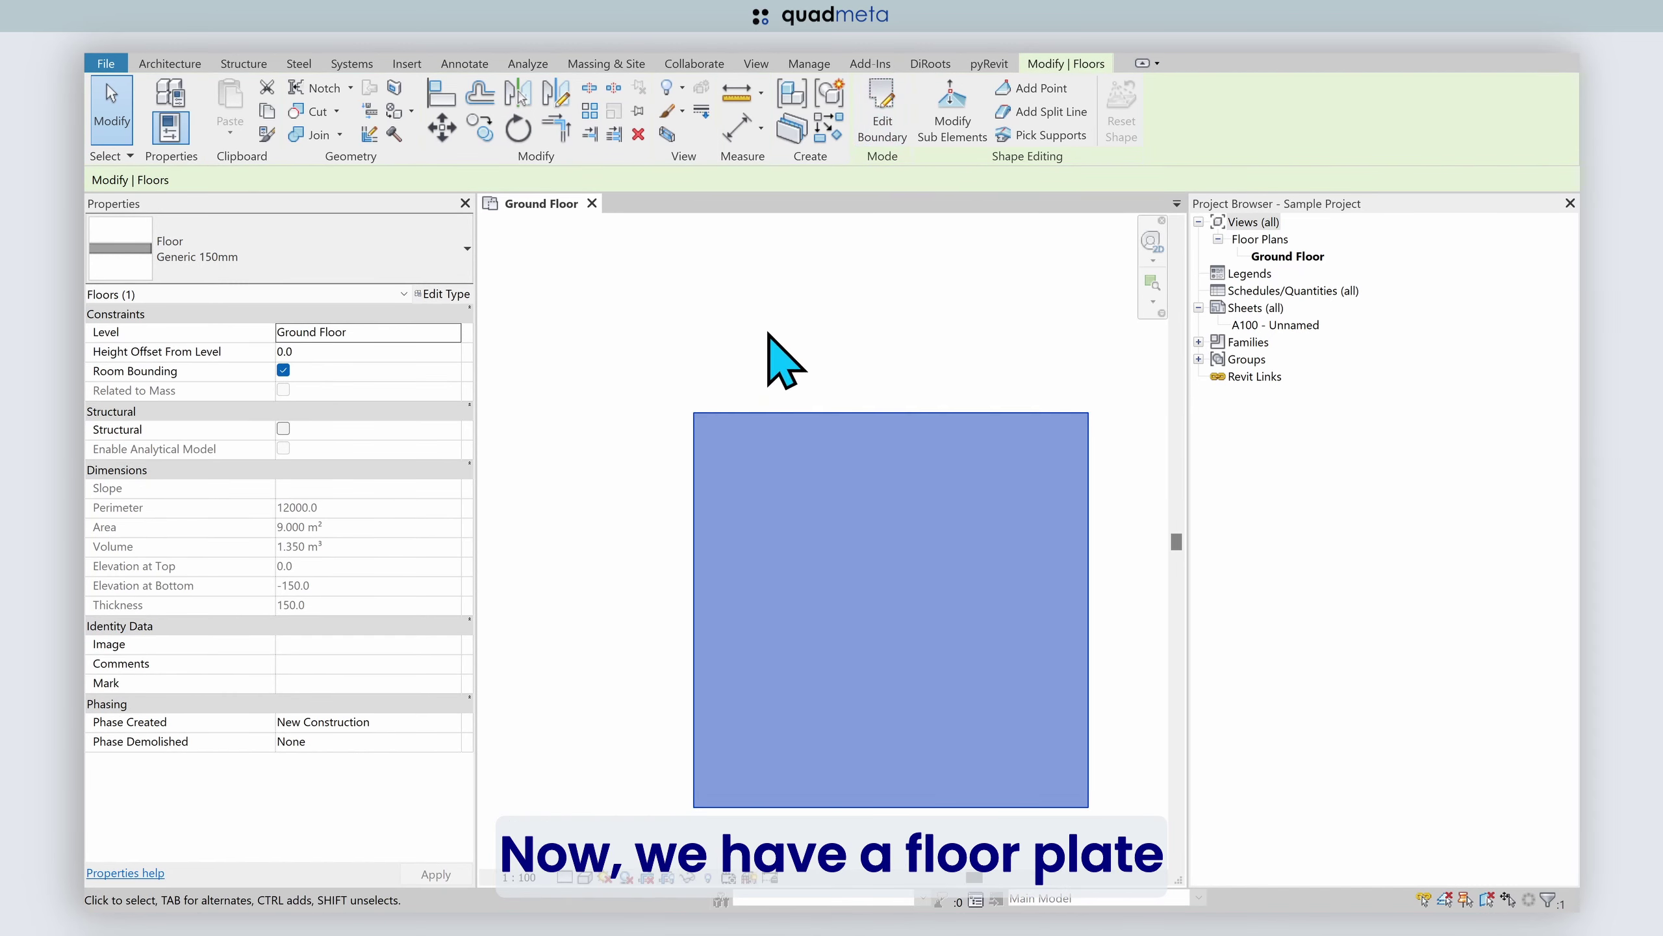
{"action": "key", "text": "3"}
{"action": "key", "text": "d"}
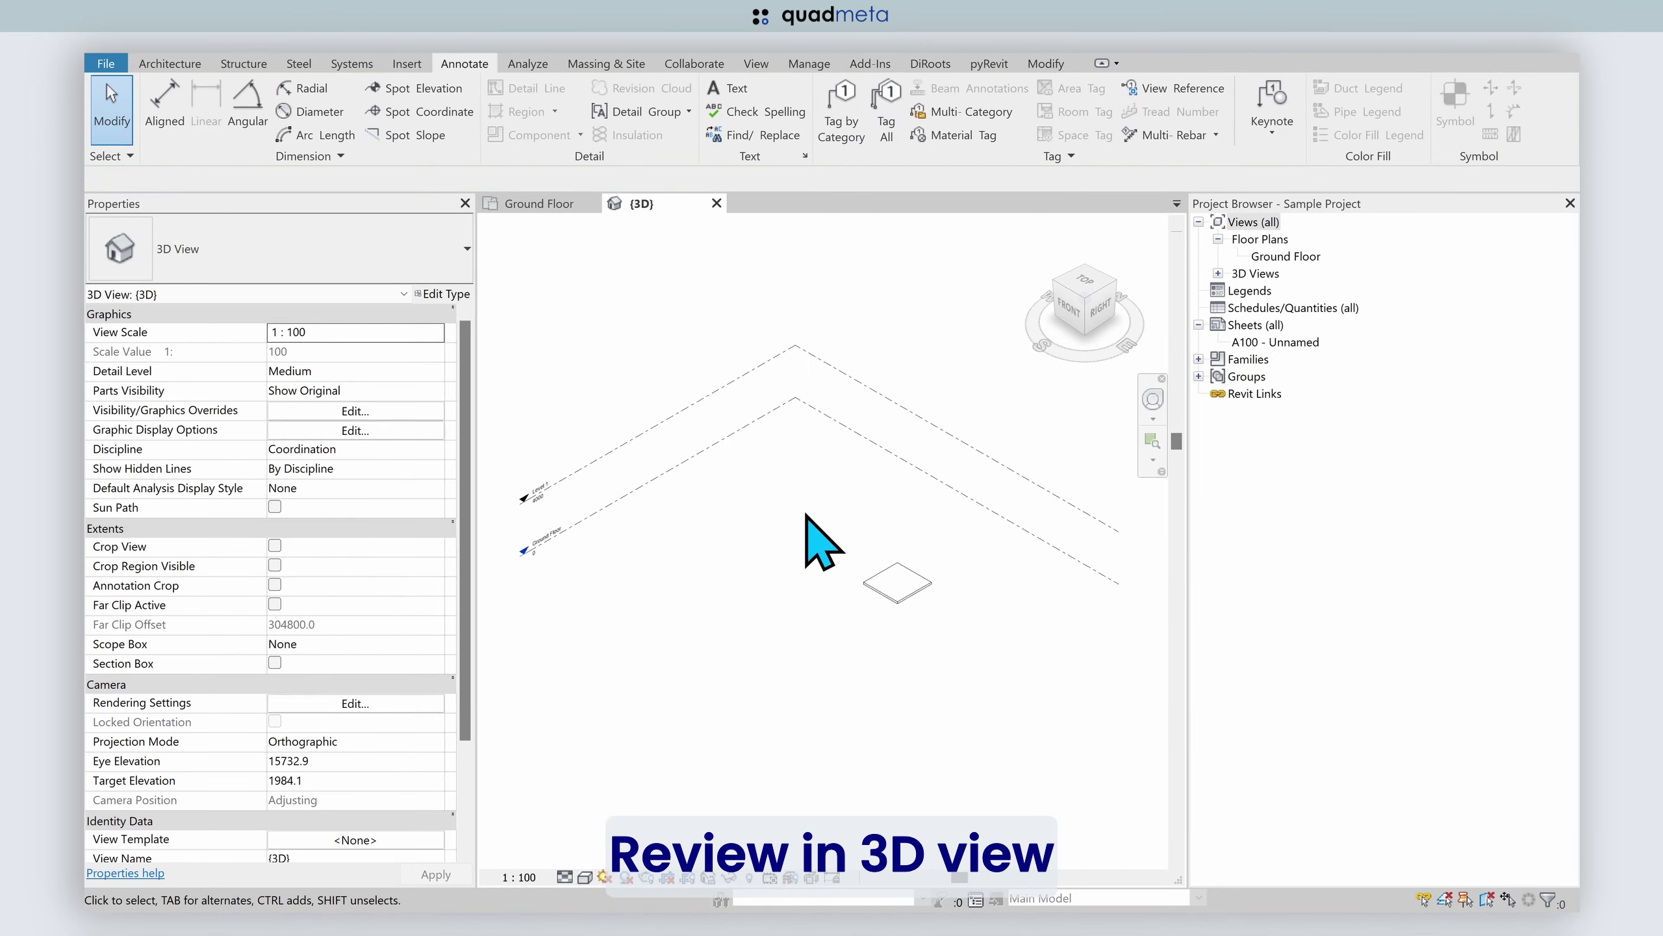
- Hide the Levels annotation category in the 3D view and zoom to fit the slab
{"action": "key", "text": "v"}
{"action": "key", "text": "g"}
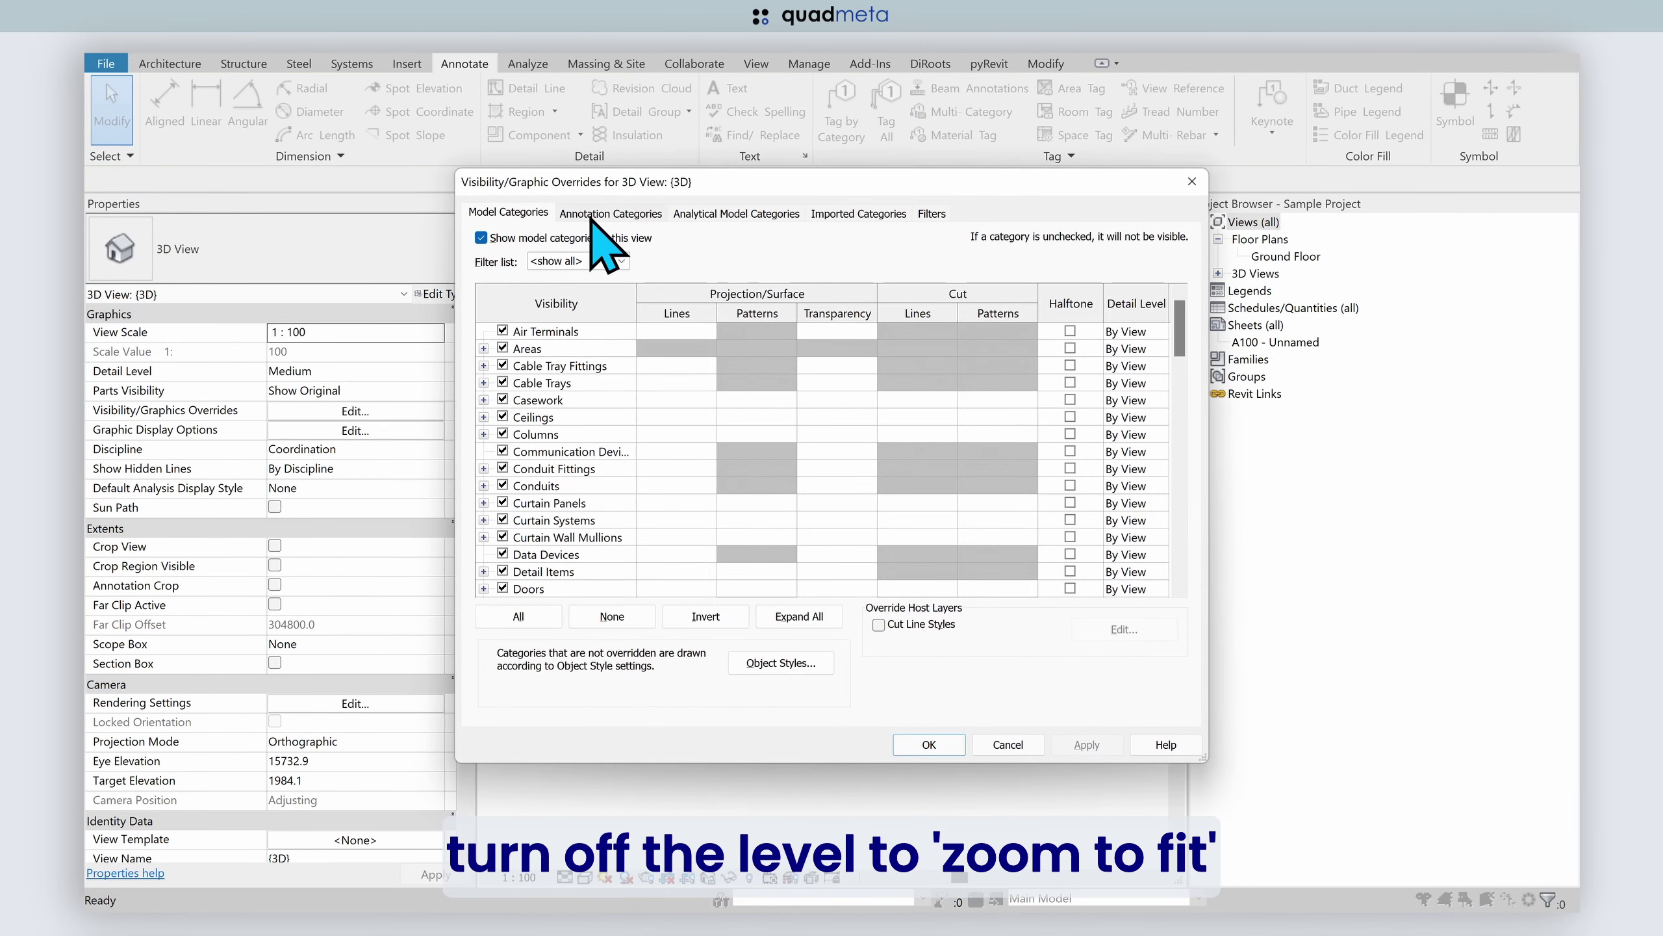
{"action": "left_click", "coordinate": [606, 213]}
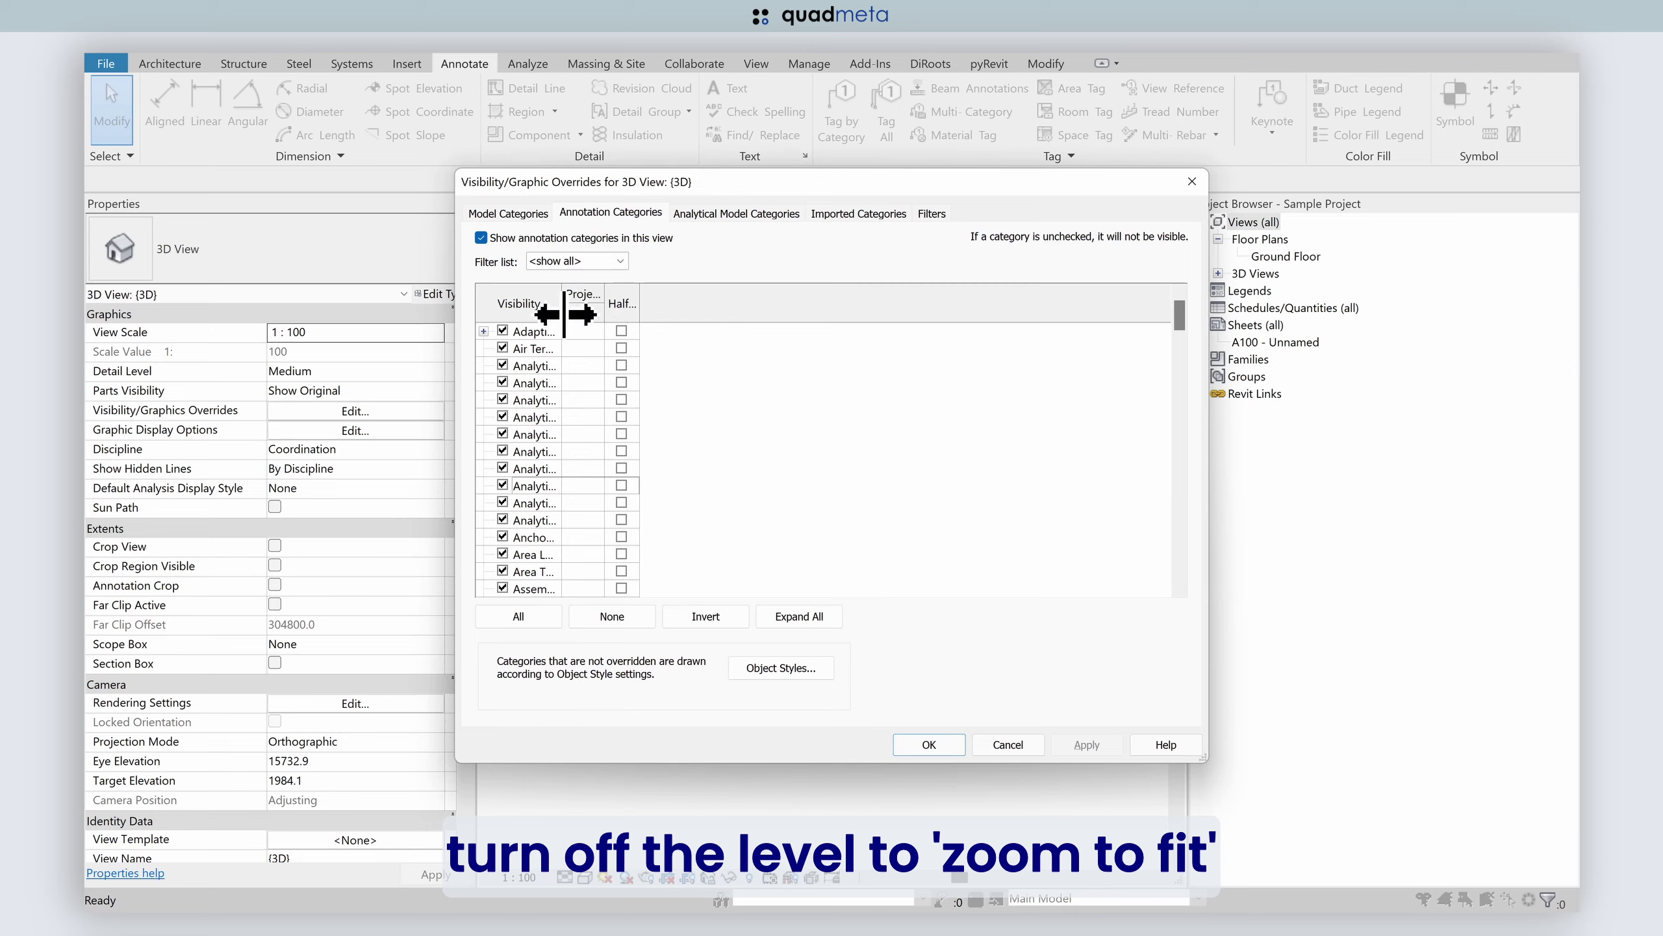
{"action": "left_click_drag", "start_coordinate": [564, 315], "coordinate": [679, 317]}
{"action": "left_click", "coordinate": [596, 432]}
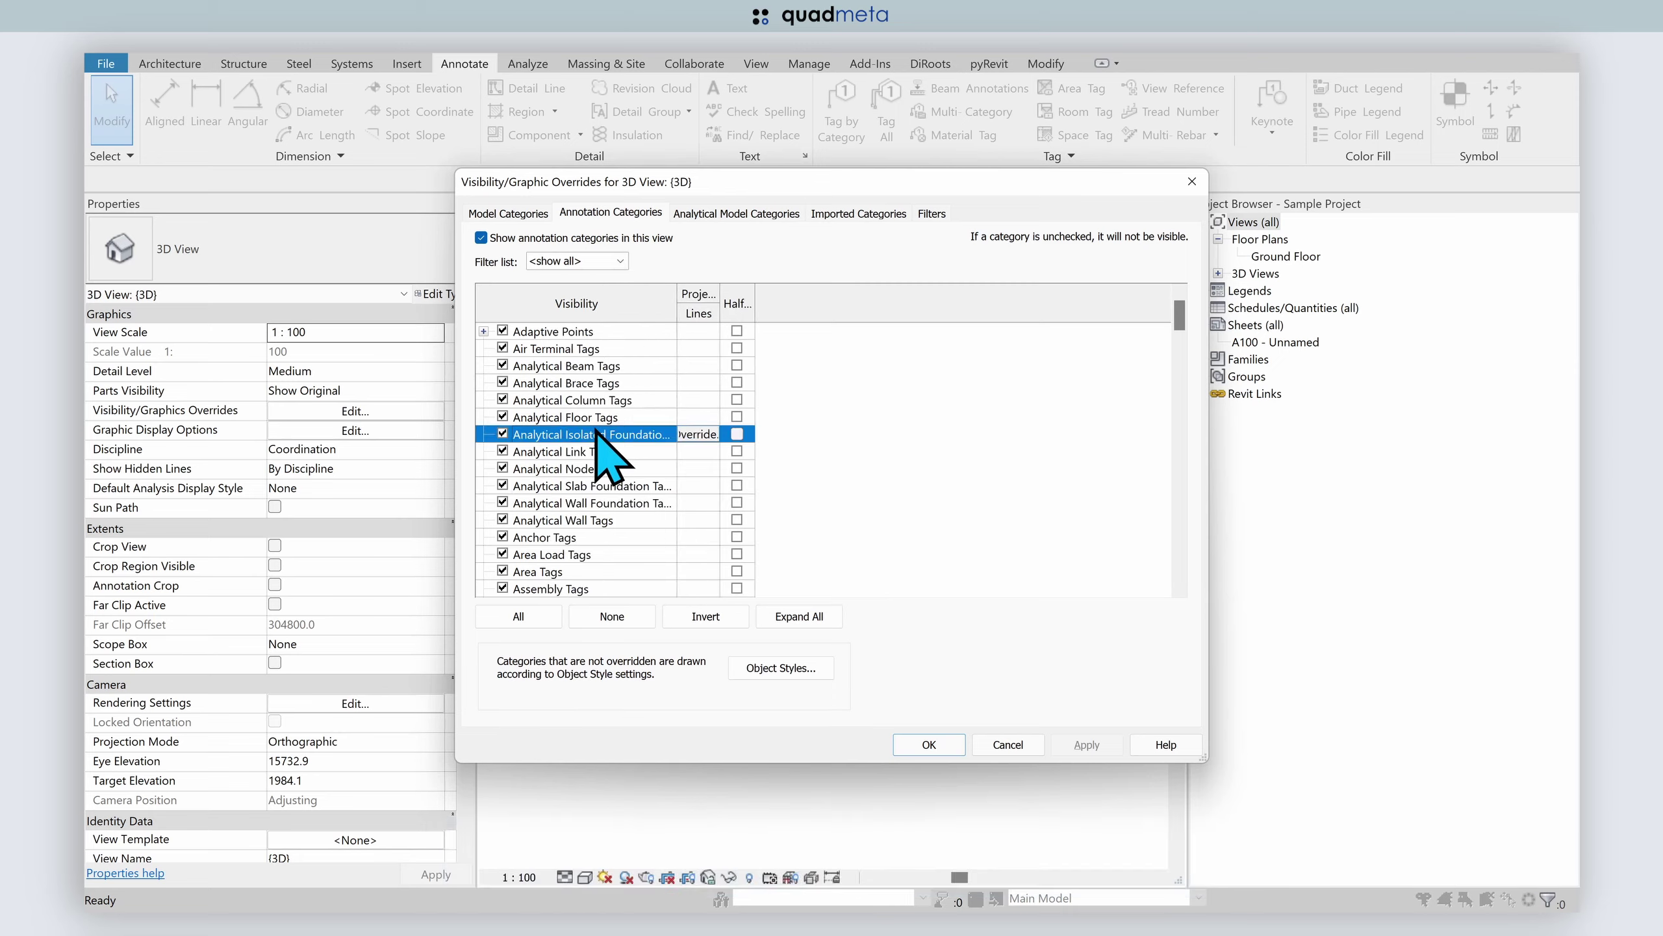
{"action": "key", "text": "l"}
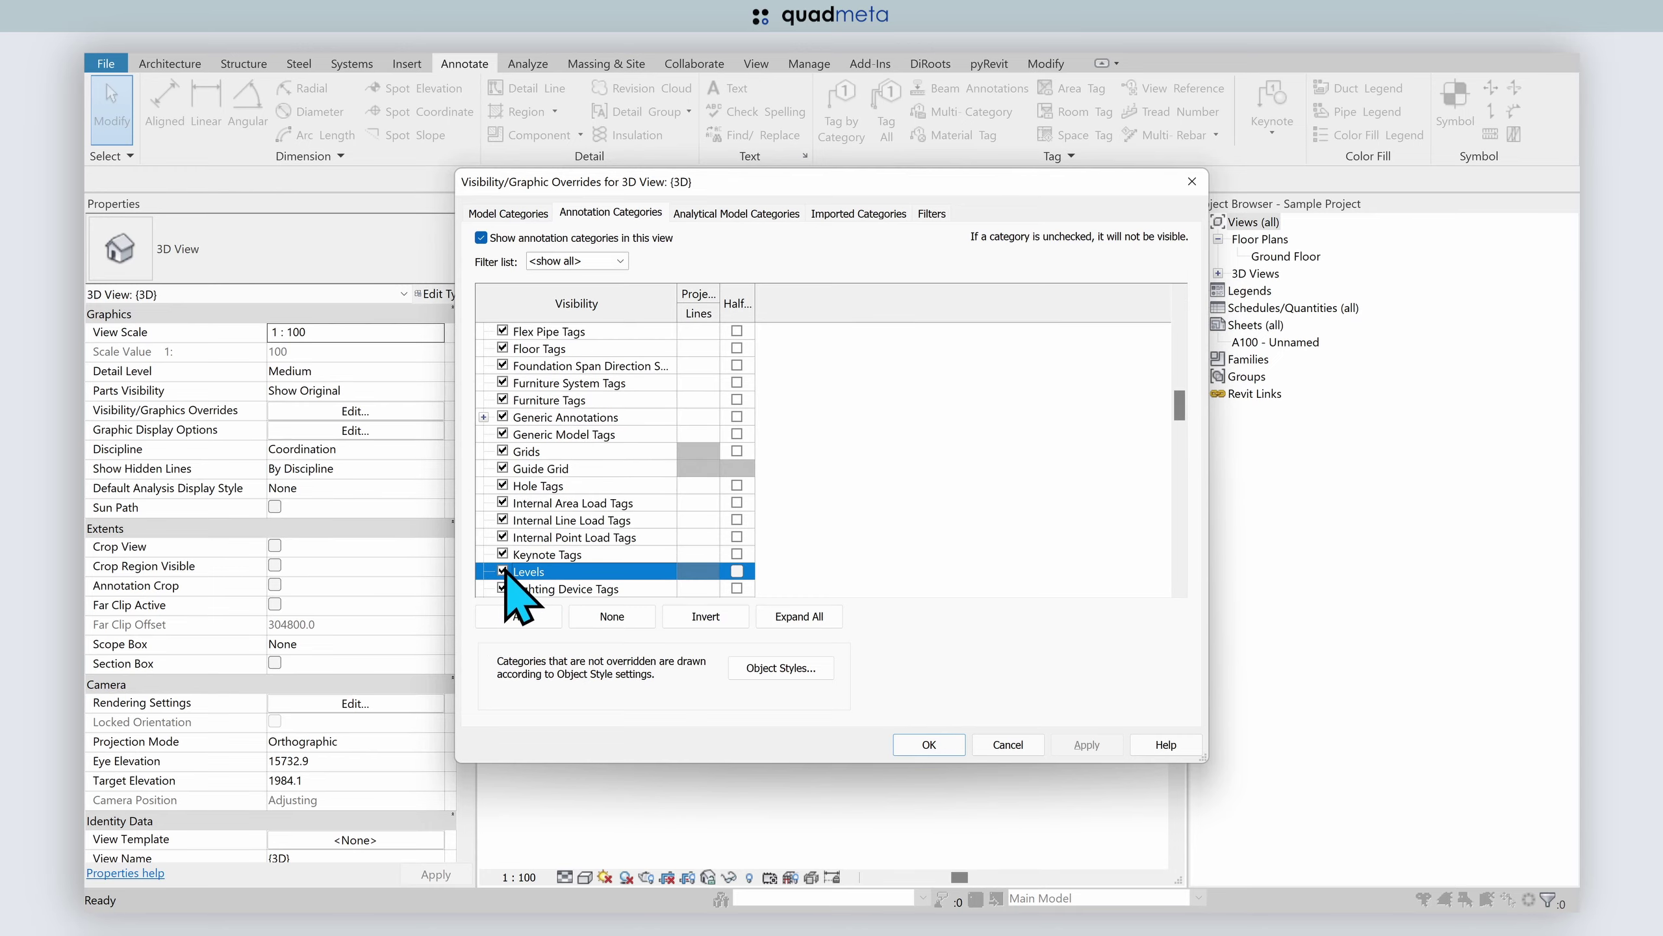
{"action": "left_click", "coordinate": [1082, 748]}
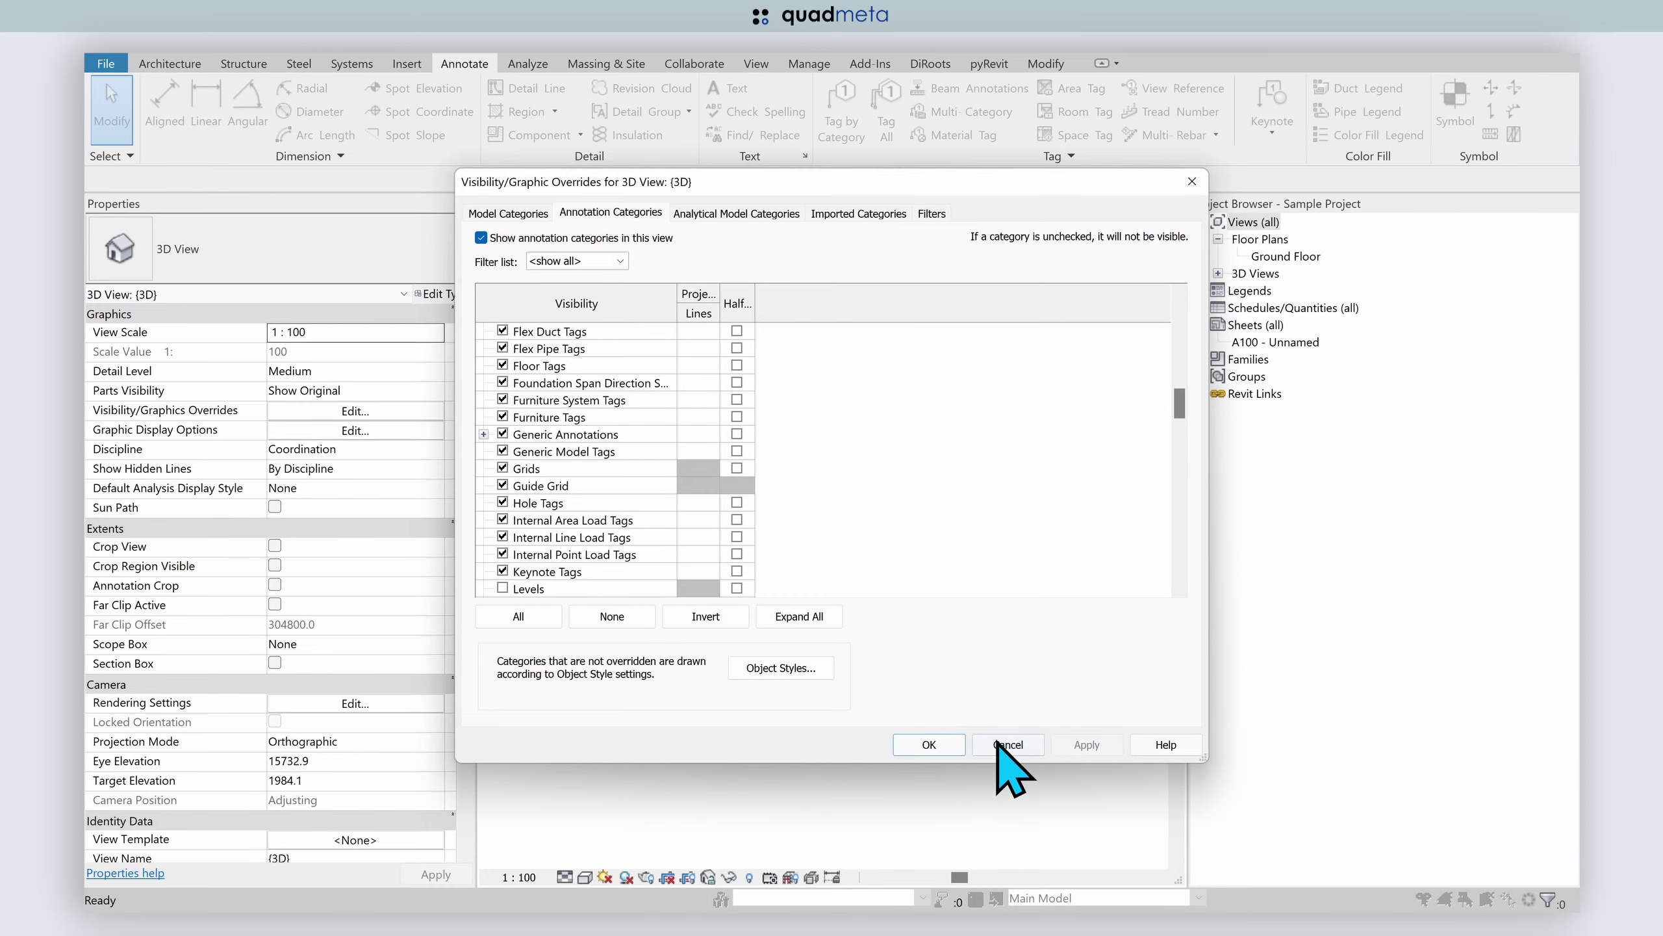
{"action": "left_click", "coordinate": [924, 743]}
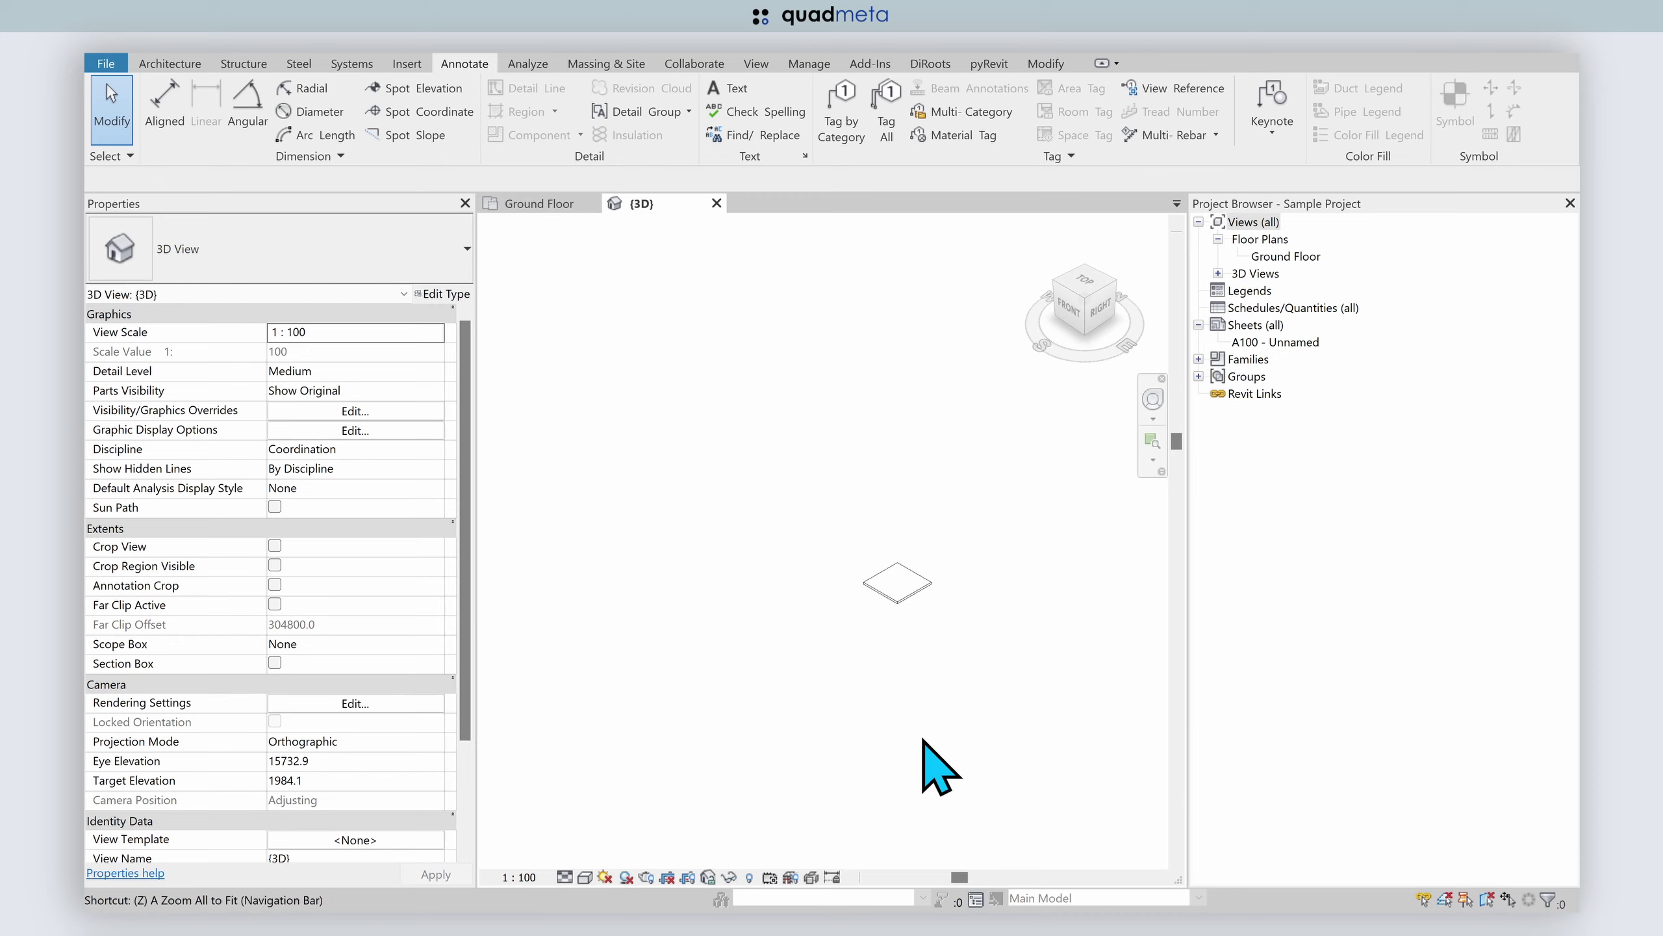
{"action": "key", "text": "z"}
{"action": "key", "text": "a"}
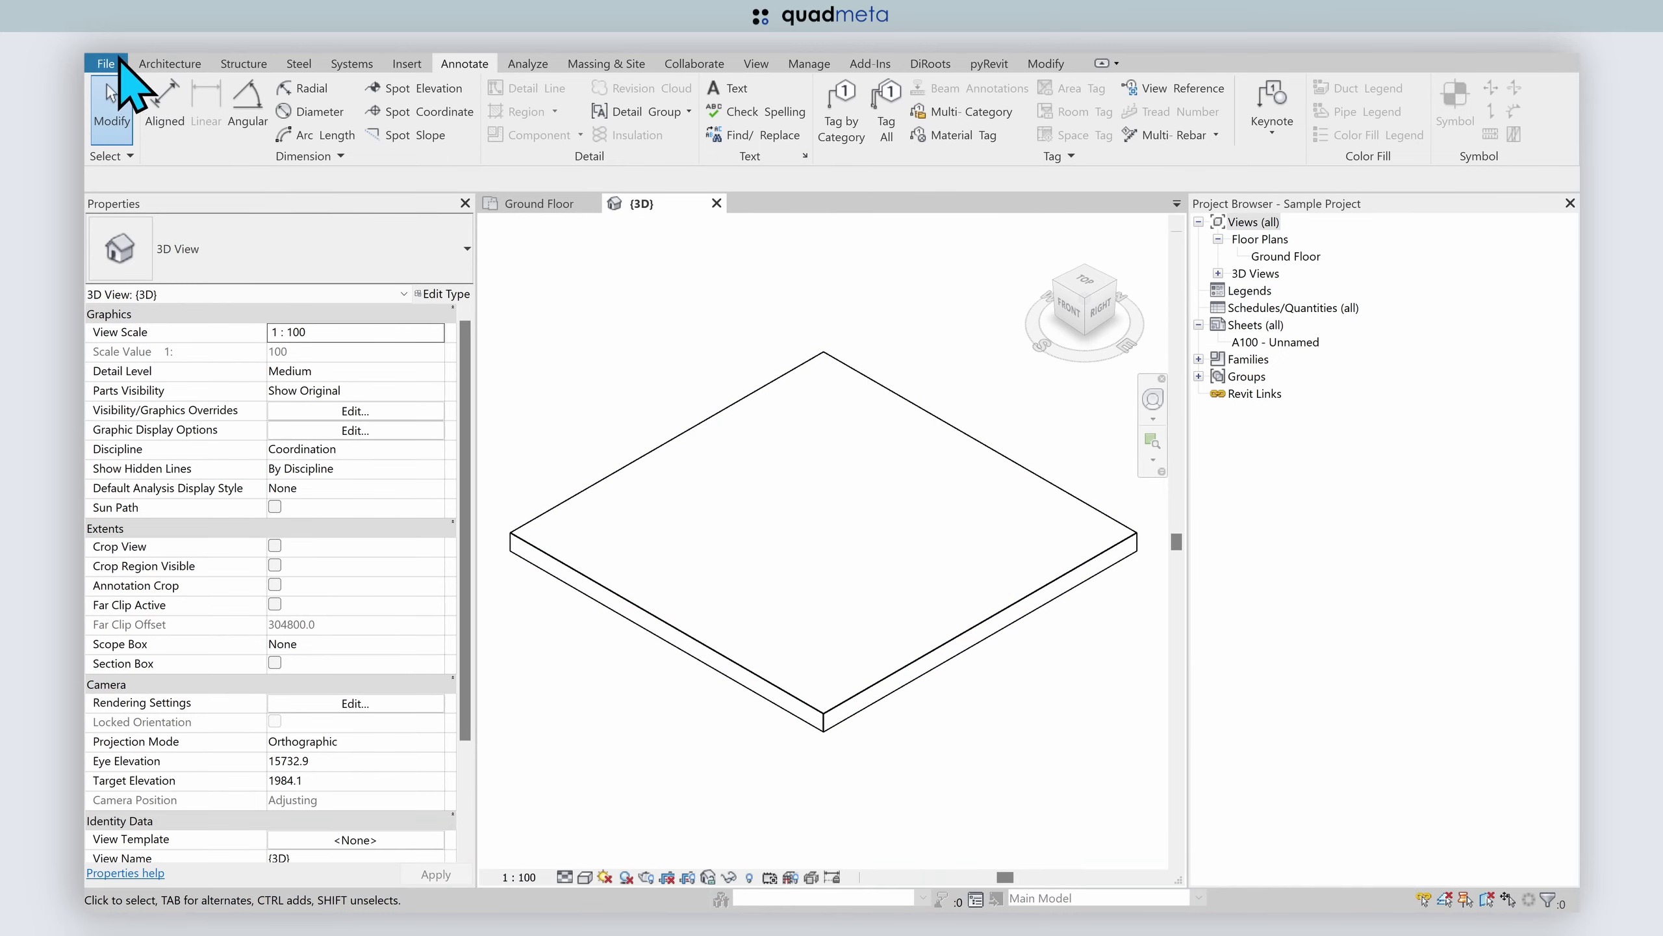
- Create a new family from the m_Generic Model.rft template
{"action": "left_click", "coordinate": [102, 63]}
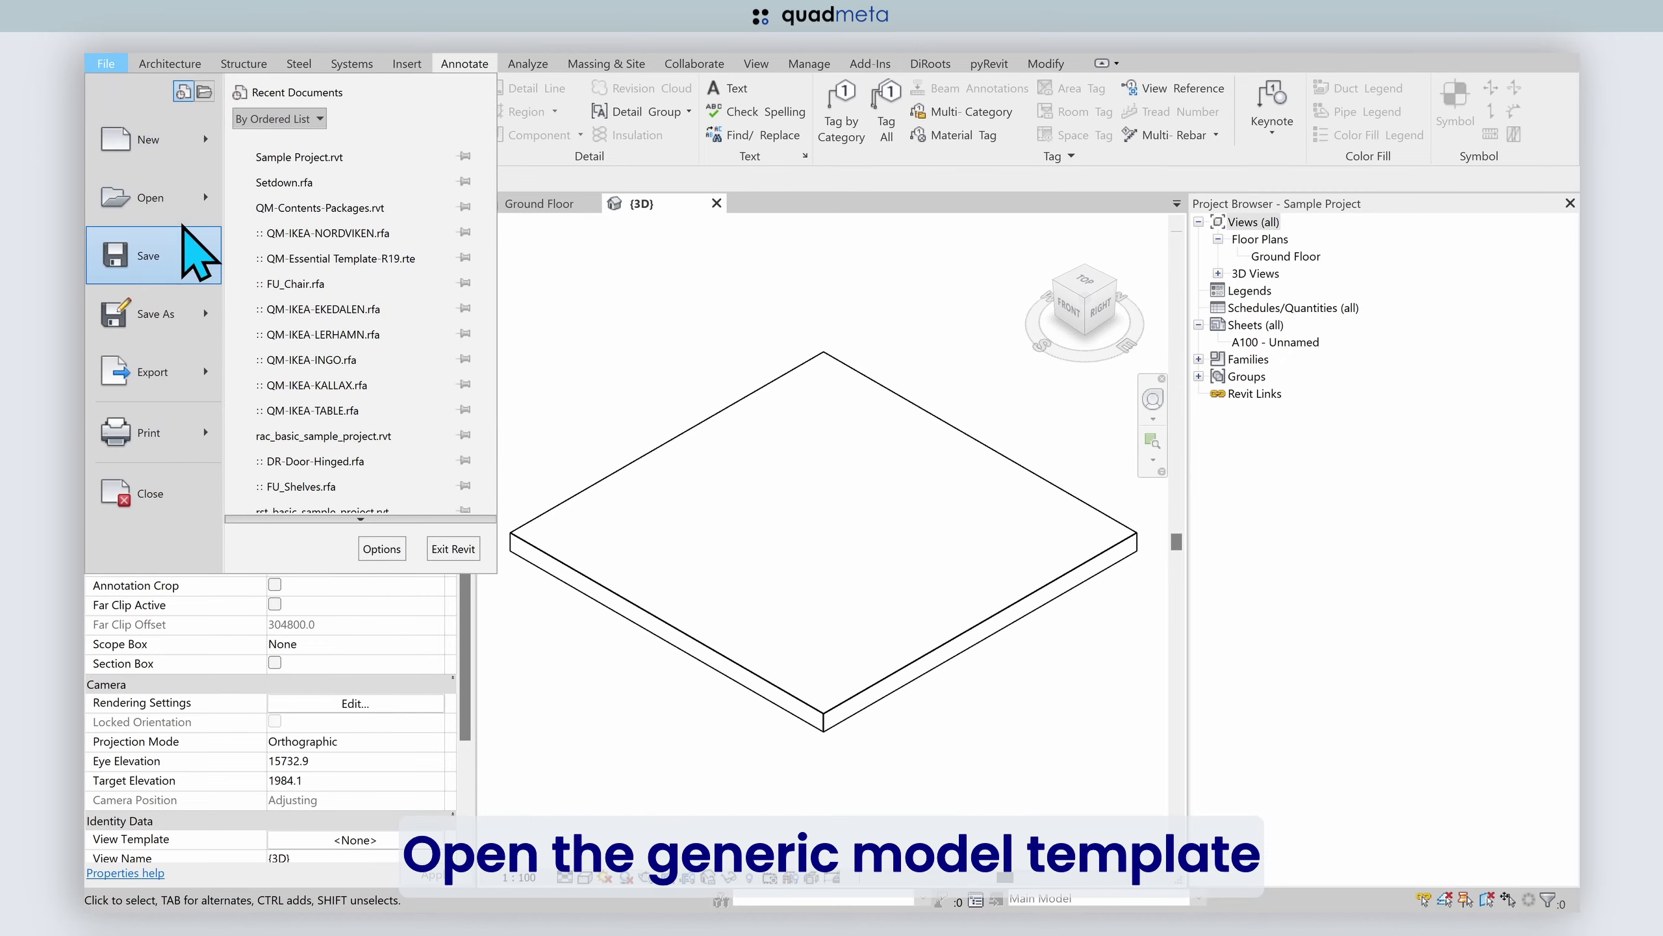
{"action": "mouse_move", "coordinate": [151, 139]}
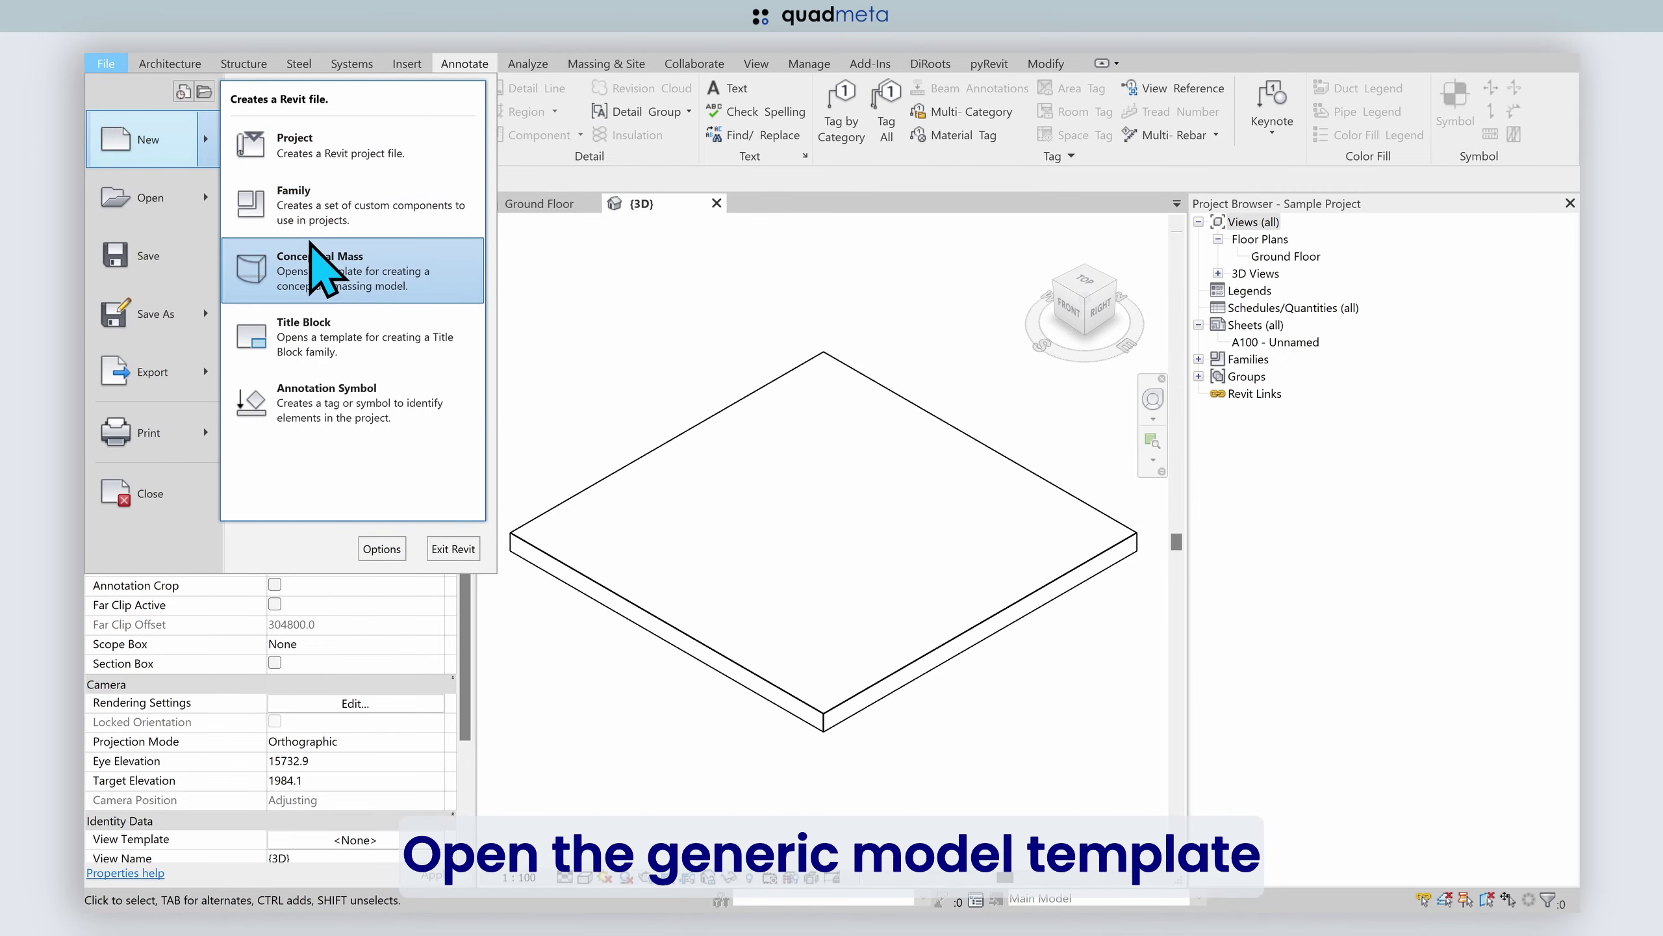
{"action": "left_click", "coordinate": [313, 218]}
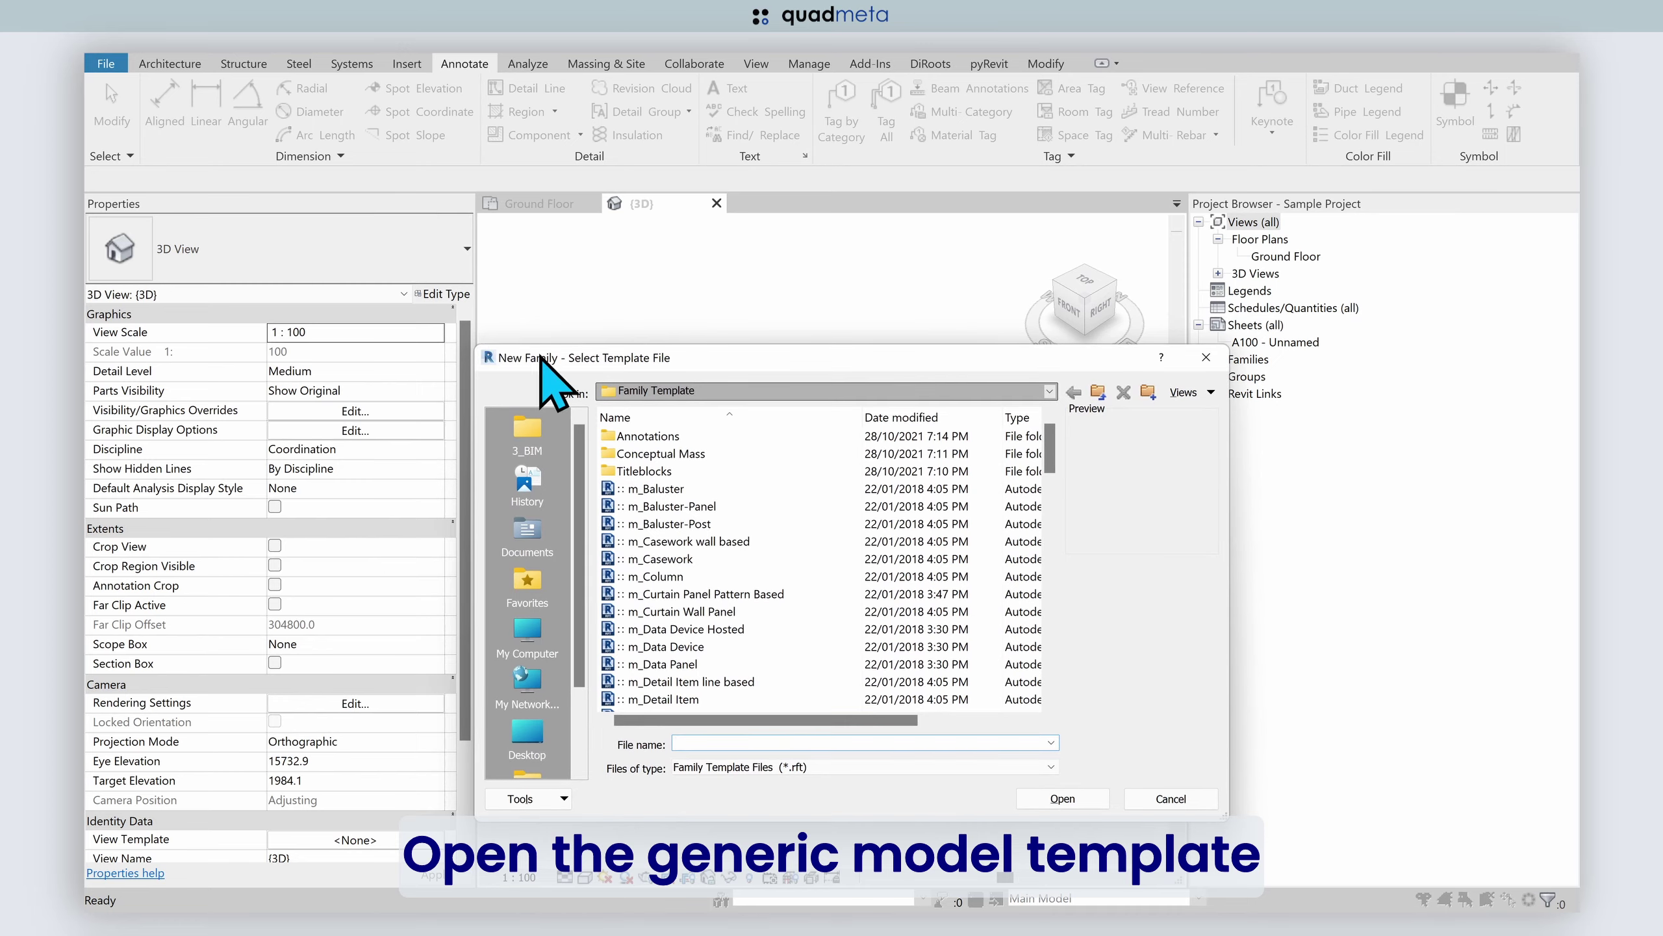
{"action": "scroll", "coordinate": [735, 595], "scroll_direction": "down", "scroll_amount": 4}
{"action": "scroll", "coordinate": [736, 595], "scroll_direction": "down", "scroll_amount": 3}
{"action": "scroll", "coordinate": [740, 597], "scroll_direction": "down", "scroll_amount": 3}
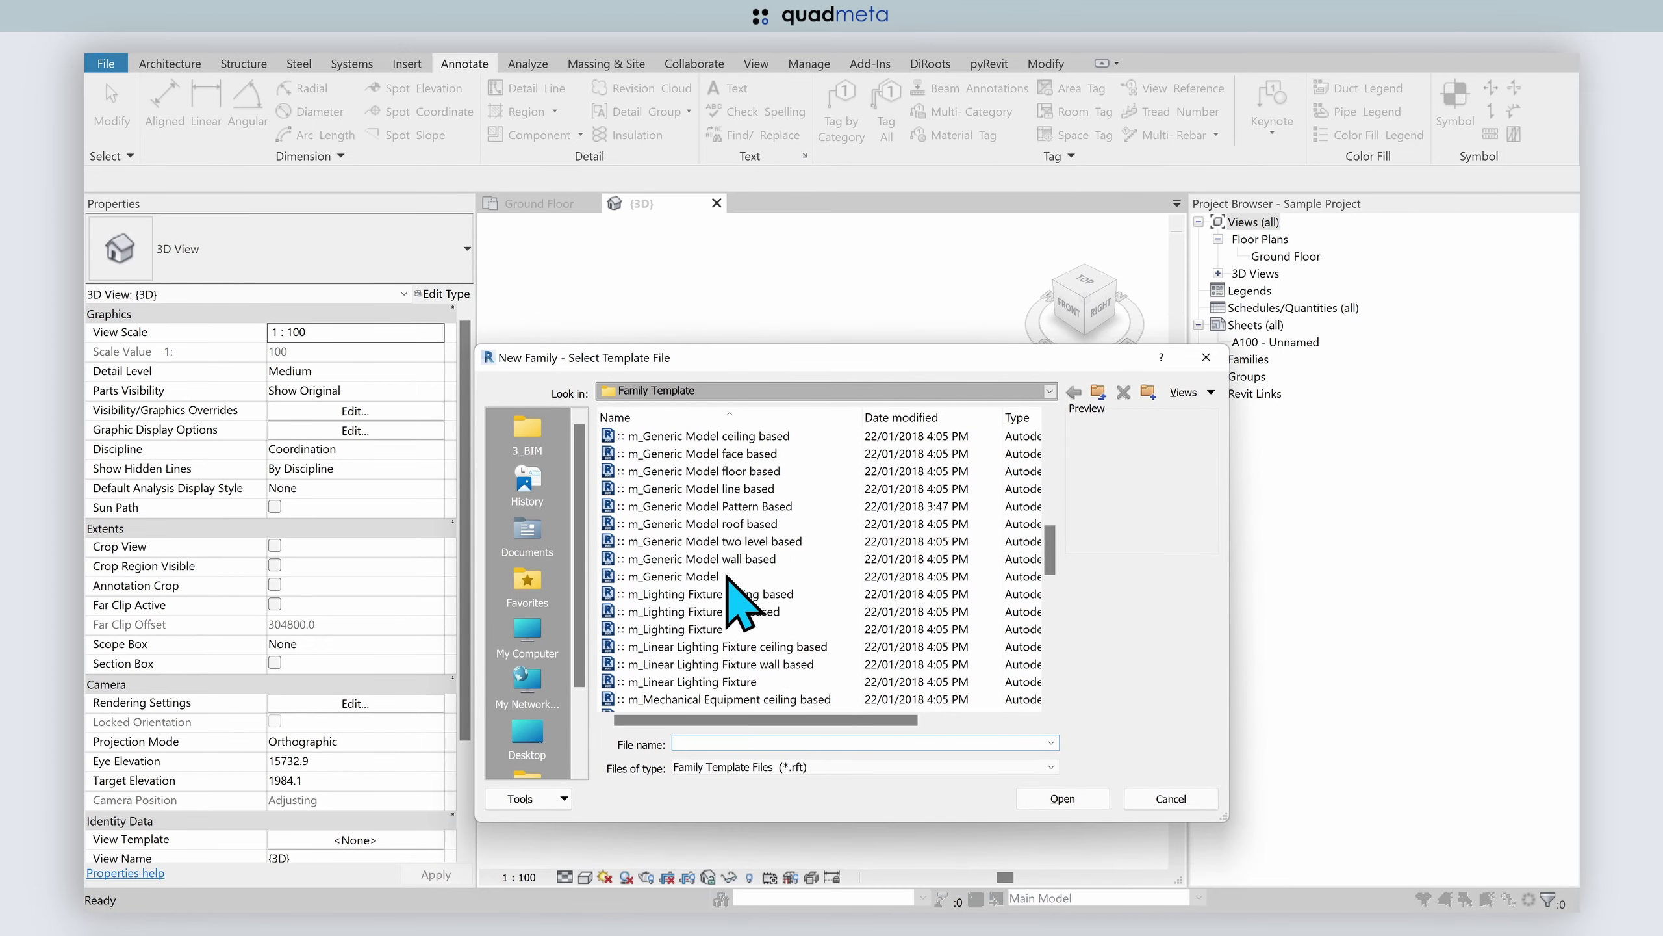
{"action": "scroll", "coordinate": [727, 576], "scroll_direction": "down", "scroll_amount": 1}
{"action": "left_click", "coordinate": [700, 528]}
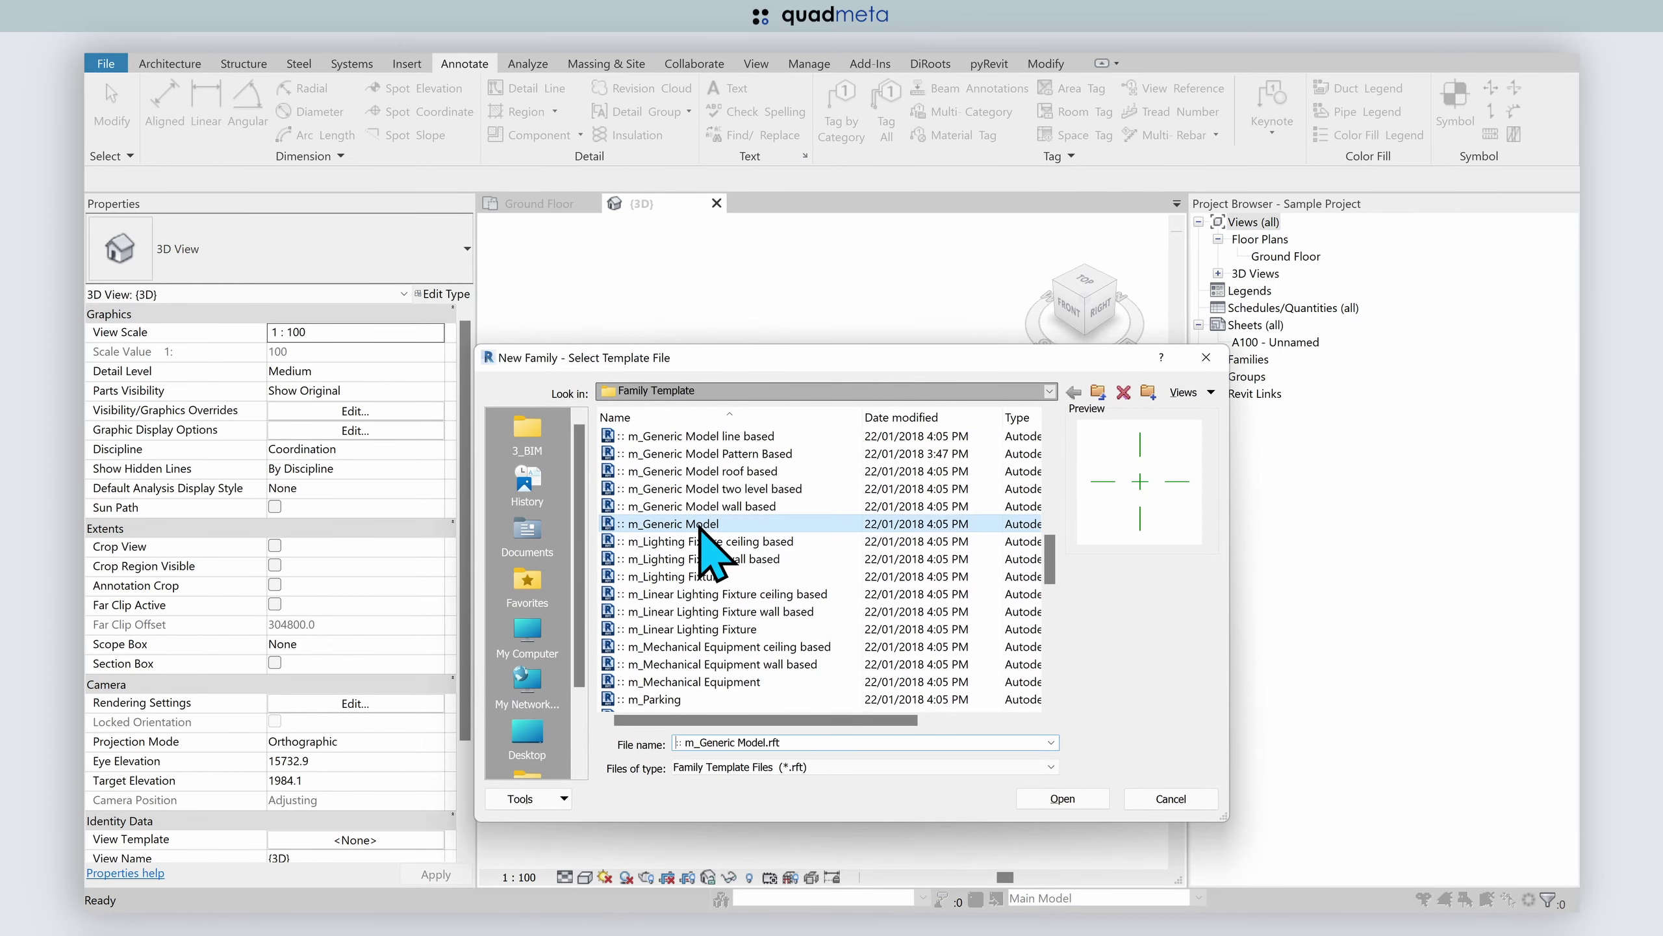
{"action": "left_click", "coordinate": [1064, 798]}
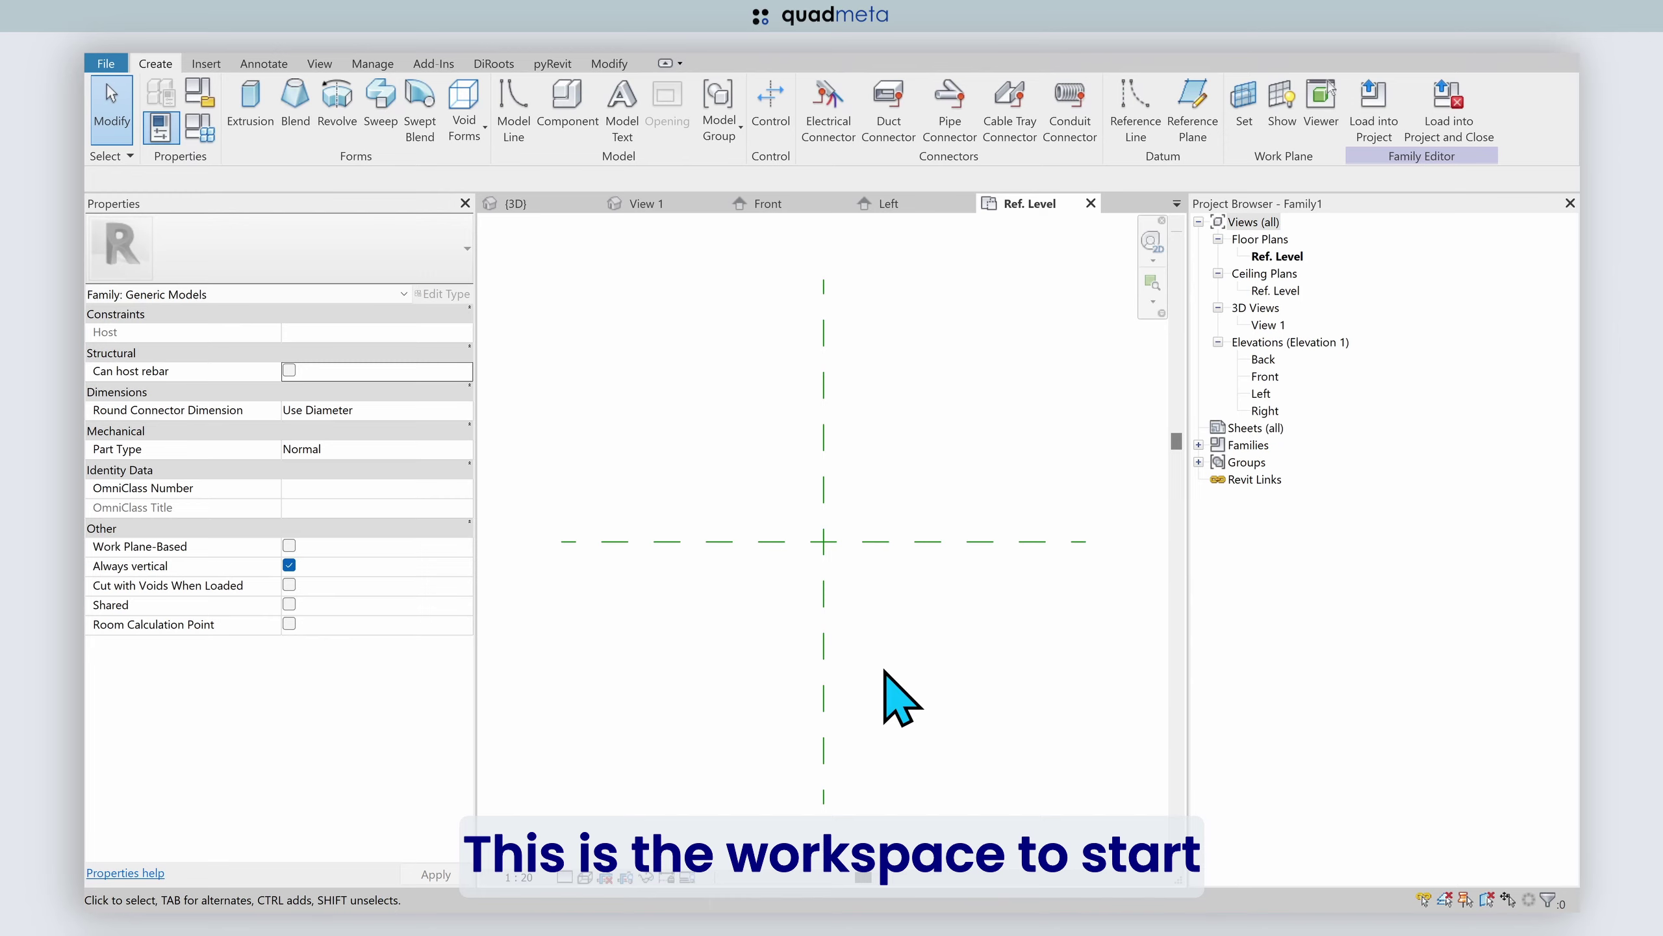
- Draw one vertical reference plane left of centre and one horizontal plane below centre
{"action": "key", "text": "r"}
{"action": "key", "text": "p"}
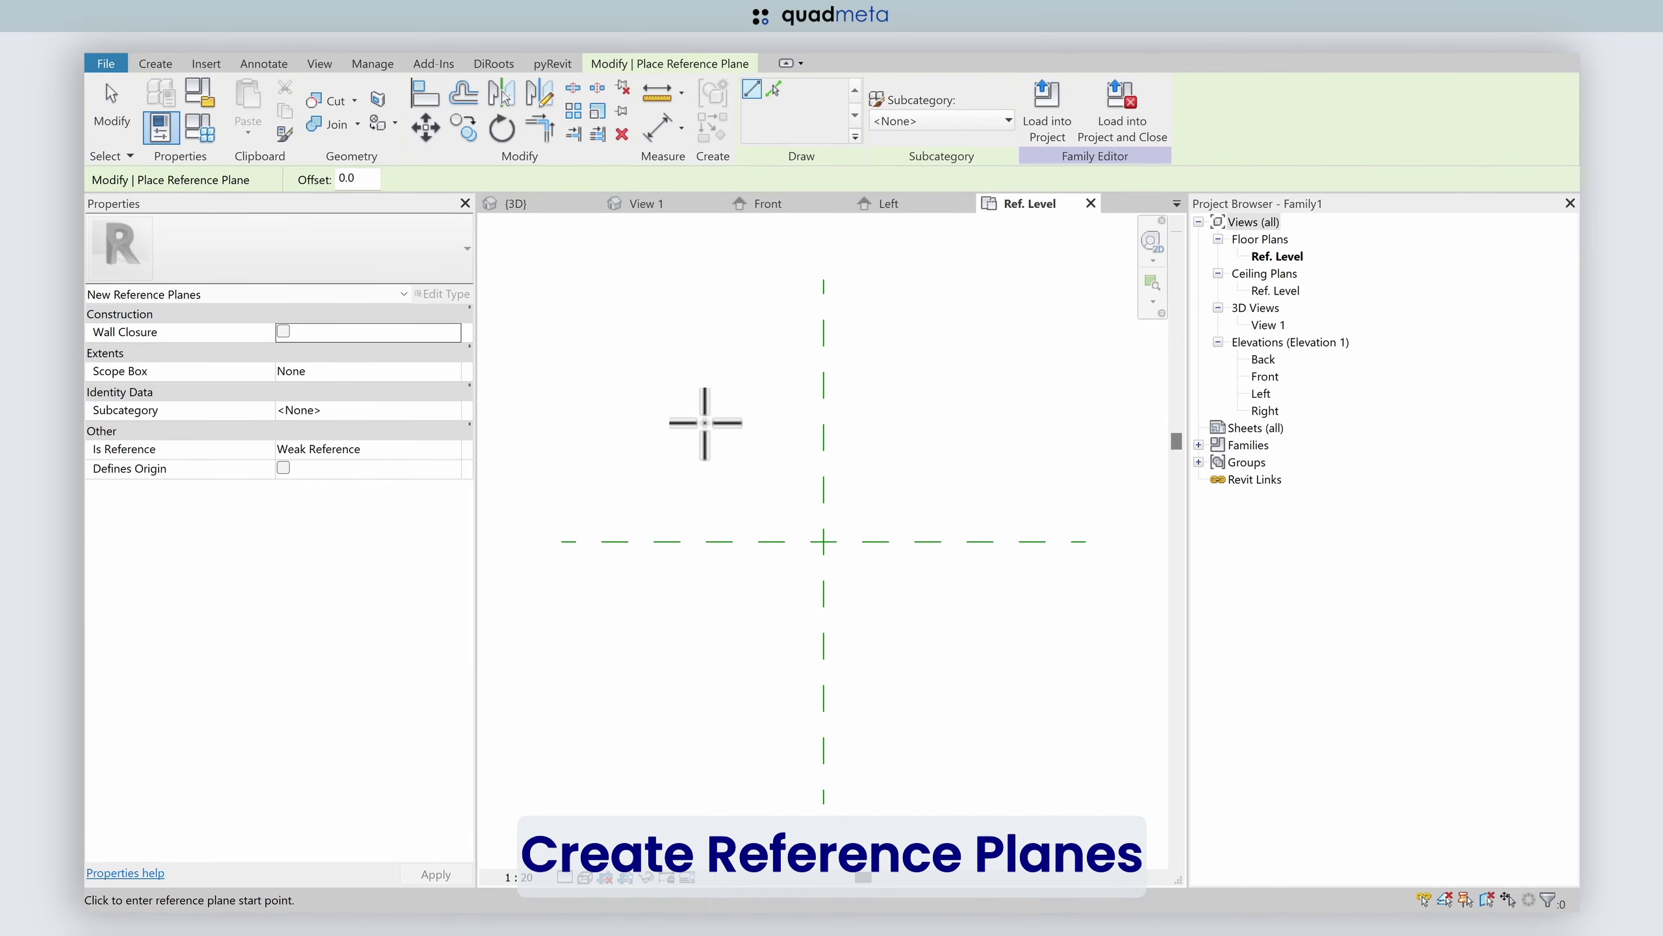
{"action": "left_click", "coordinate": [705, 422]}
{"action": "left_click", "coordinate": [704, 677]}
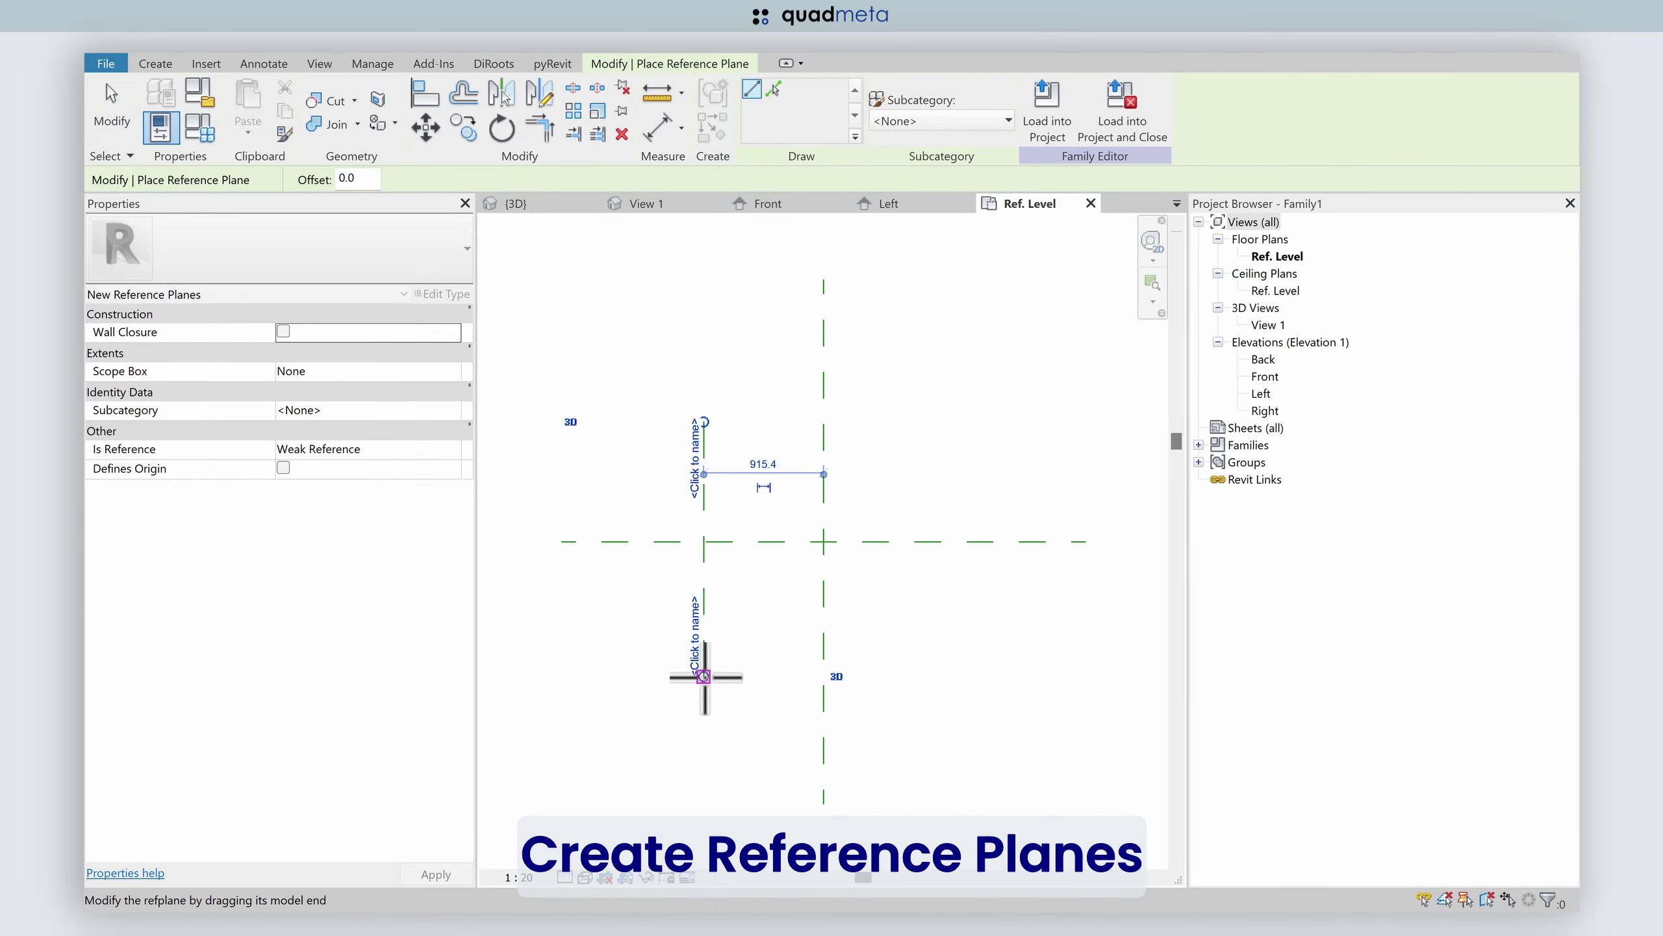
{"action": "left_click", "coordinate": [684, 650]}
{"action": "left_click", "coordinate": [987, 650]}
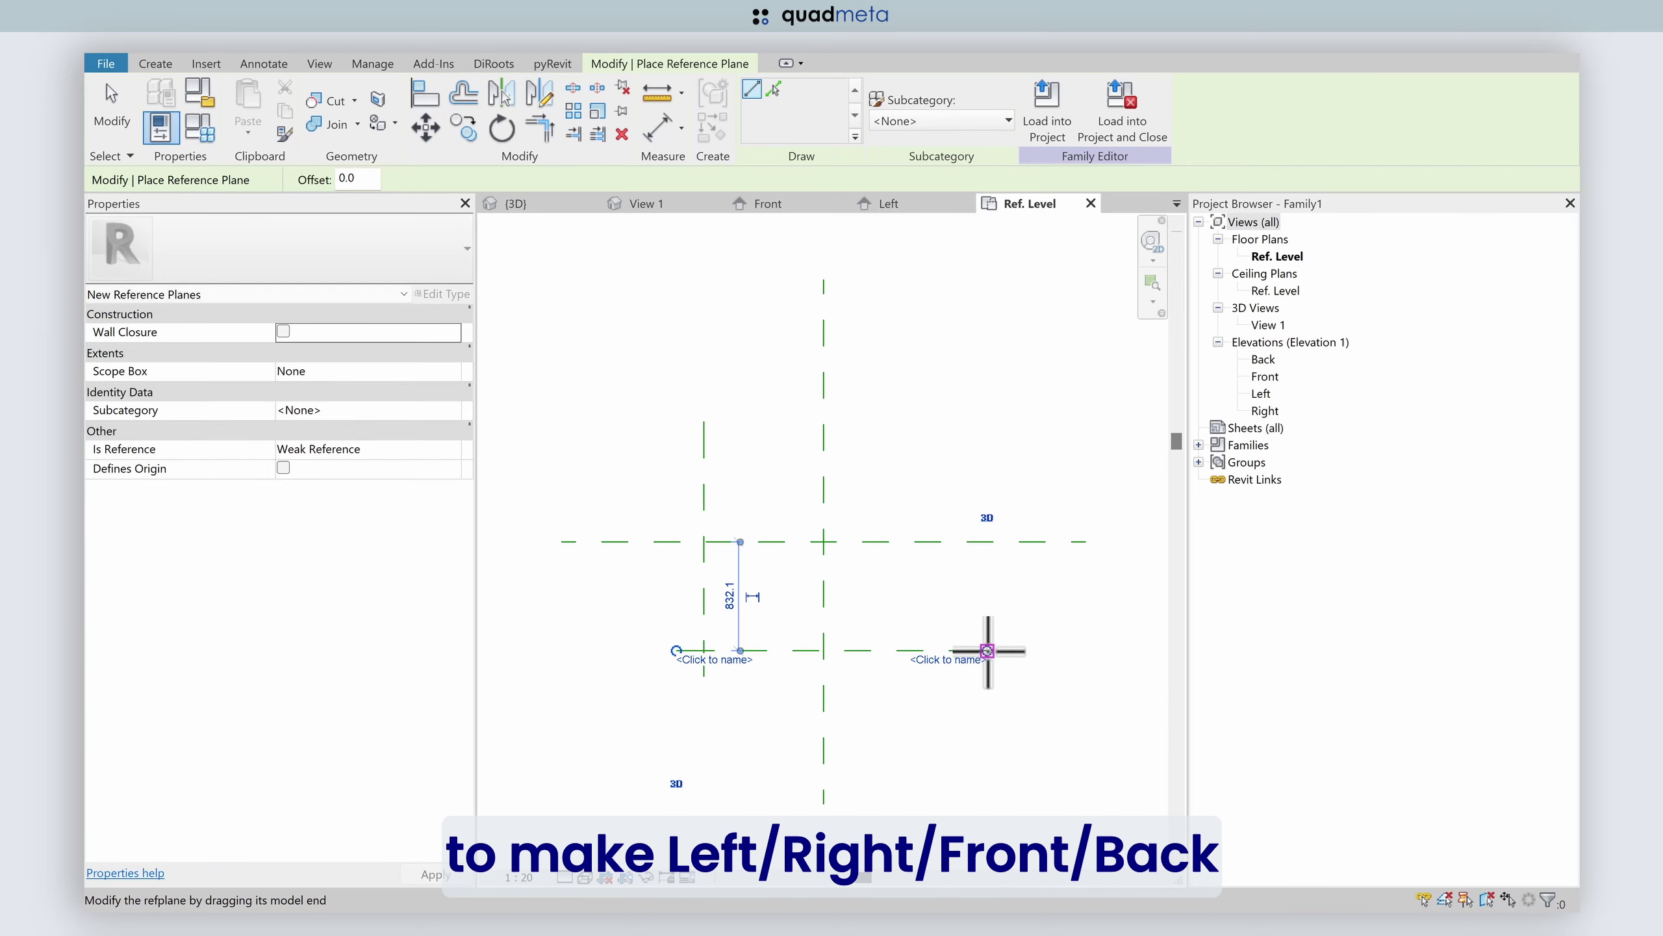
{"action": "key", "text": "Escape"}
- Mirror each new plane about the centre reference planes to form symmetric pairs
{"action": "left_click", "coordinate": [704, 603]}
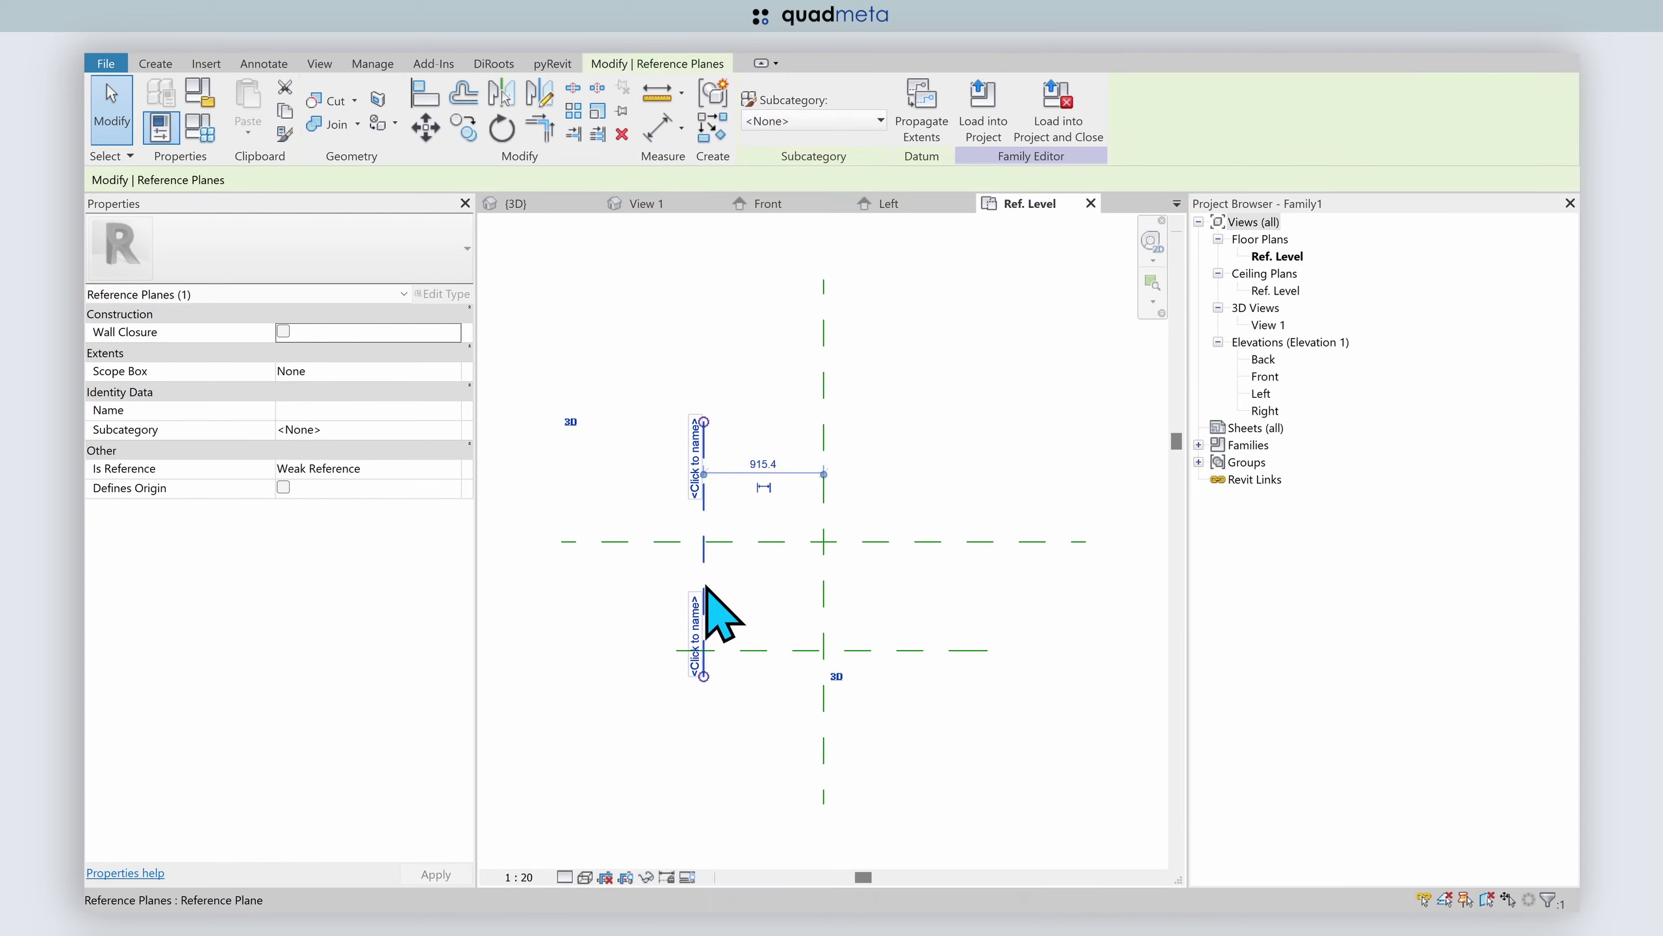
{"action": "key", "text": "m"}
{"action": "key", "text": "m"}
{"action": "left_click", "coordinate": [824, 604]}
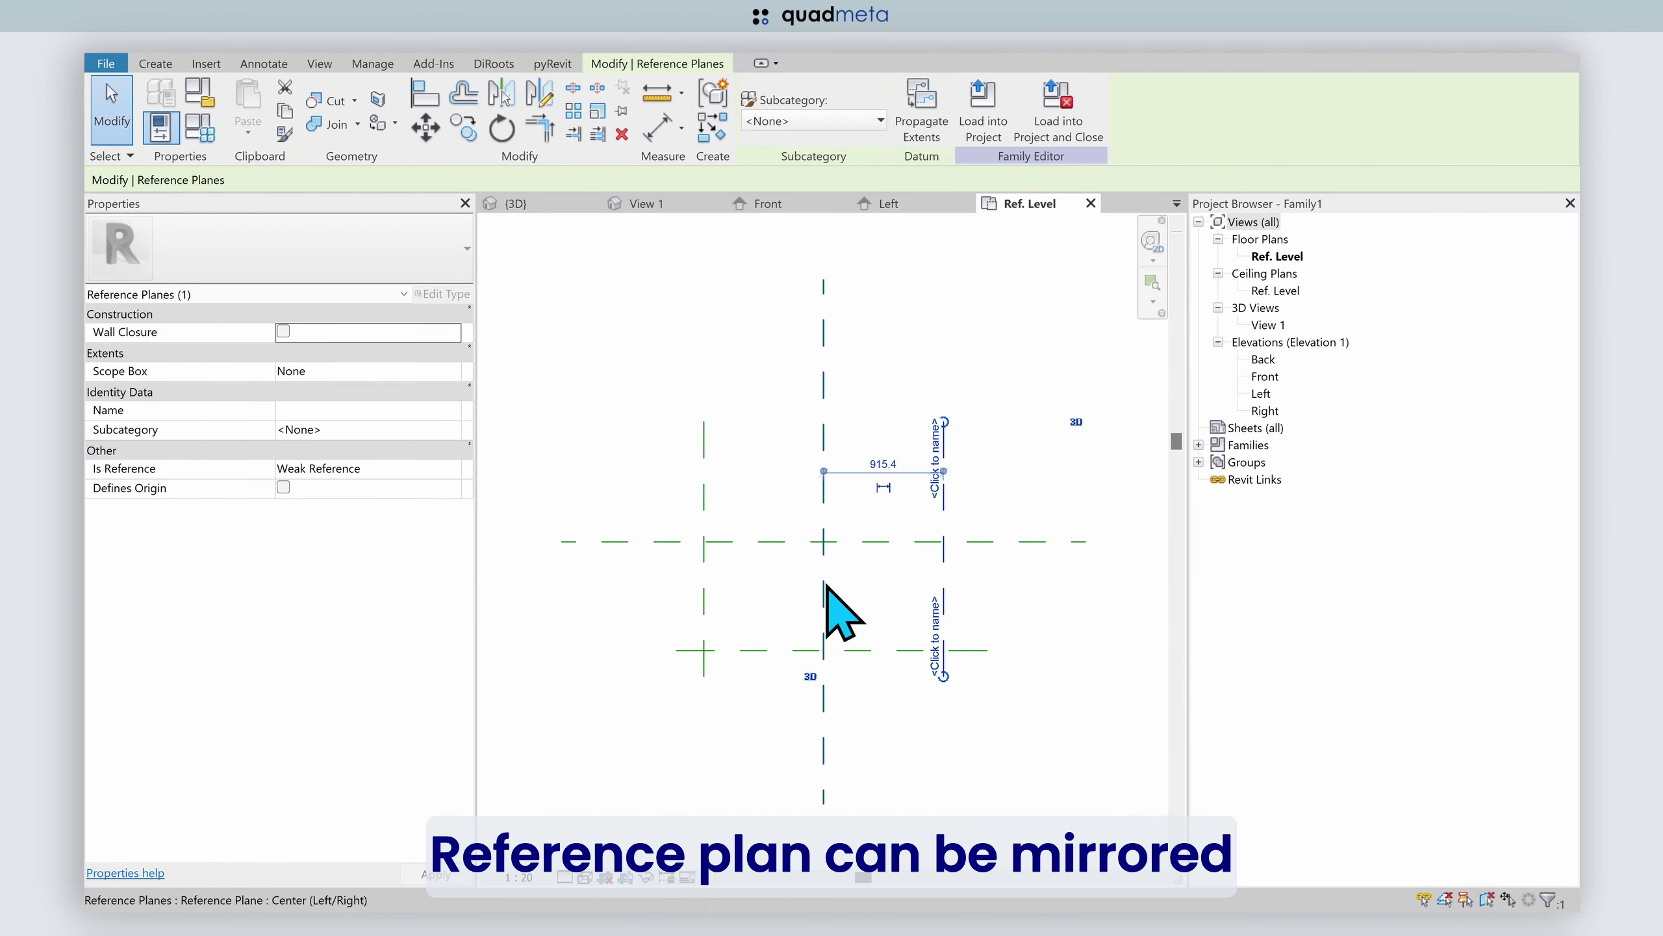
{"action": "key", "text": "Escape"}
{"action": "left_click", "coordinate": [907, 650]}
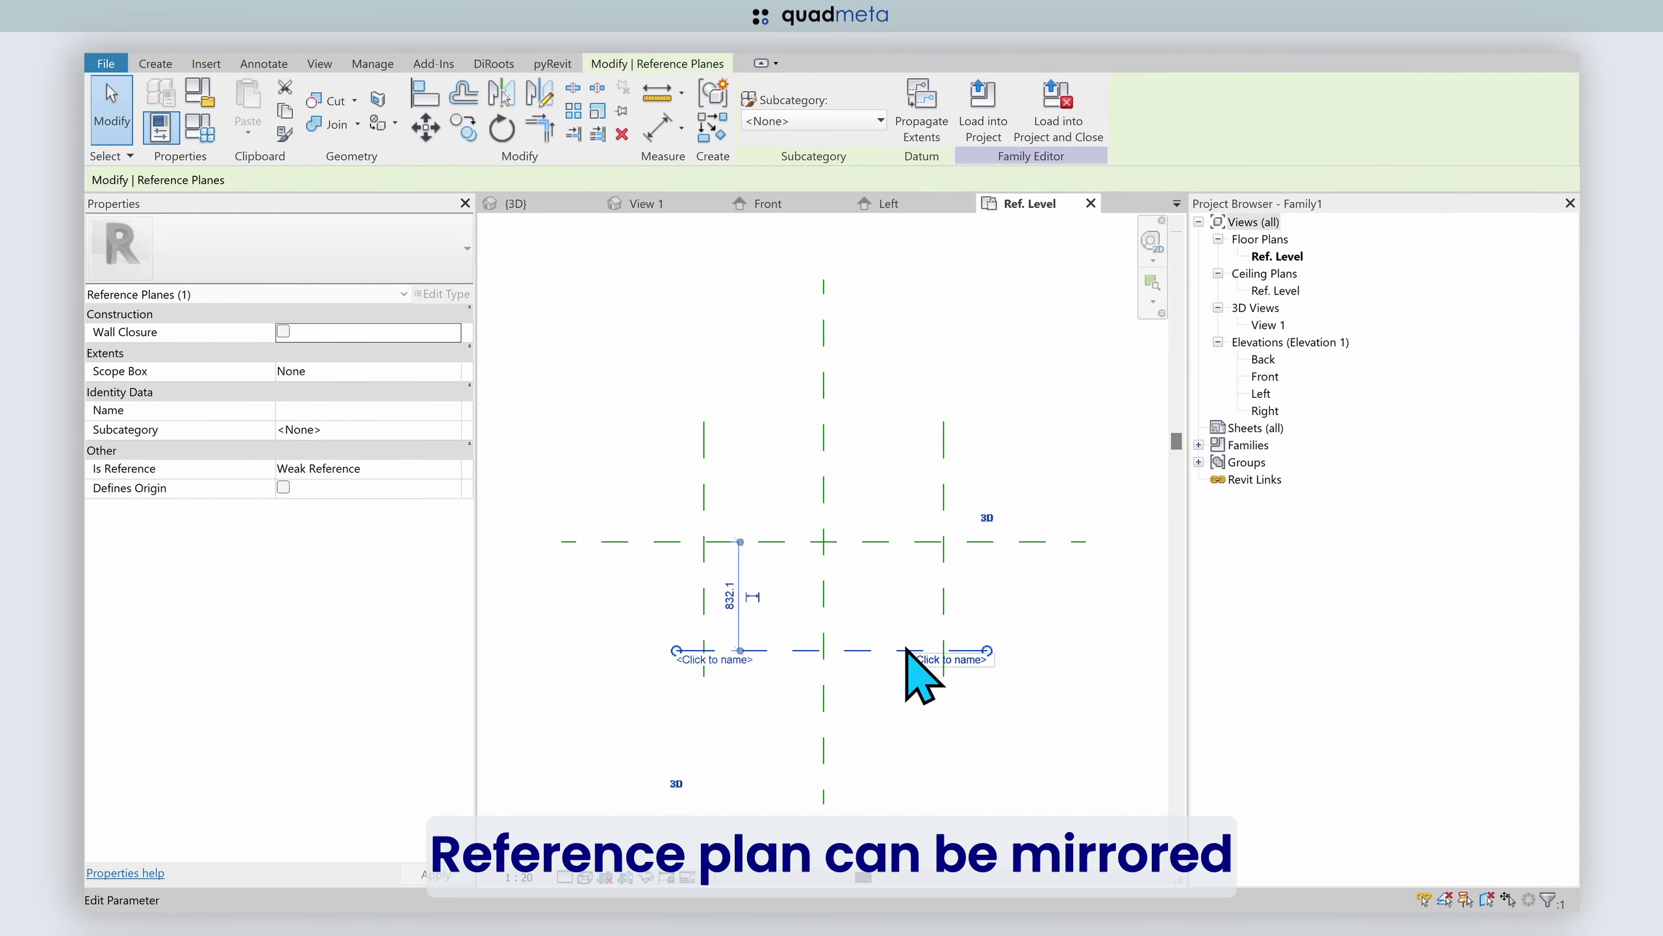
{"action": "key", "text": "m"}
{"action": "key", "text": "m"}
{"action": "left_click", "coordinate": [891, 541]}
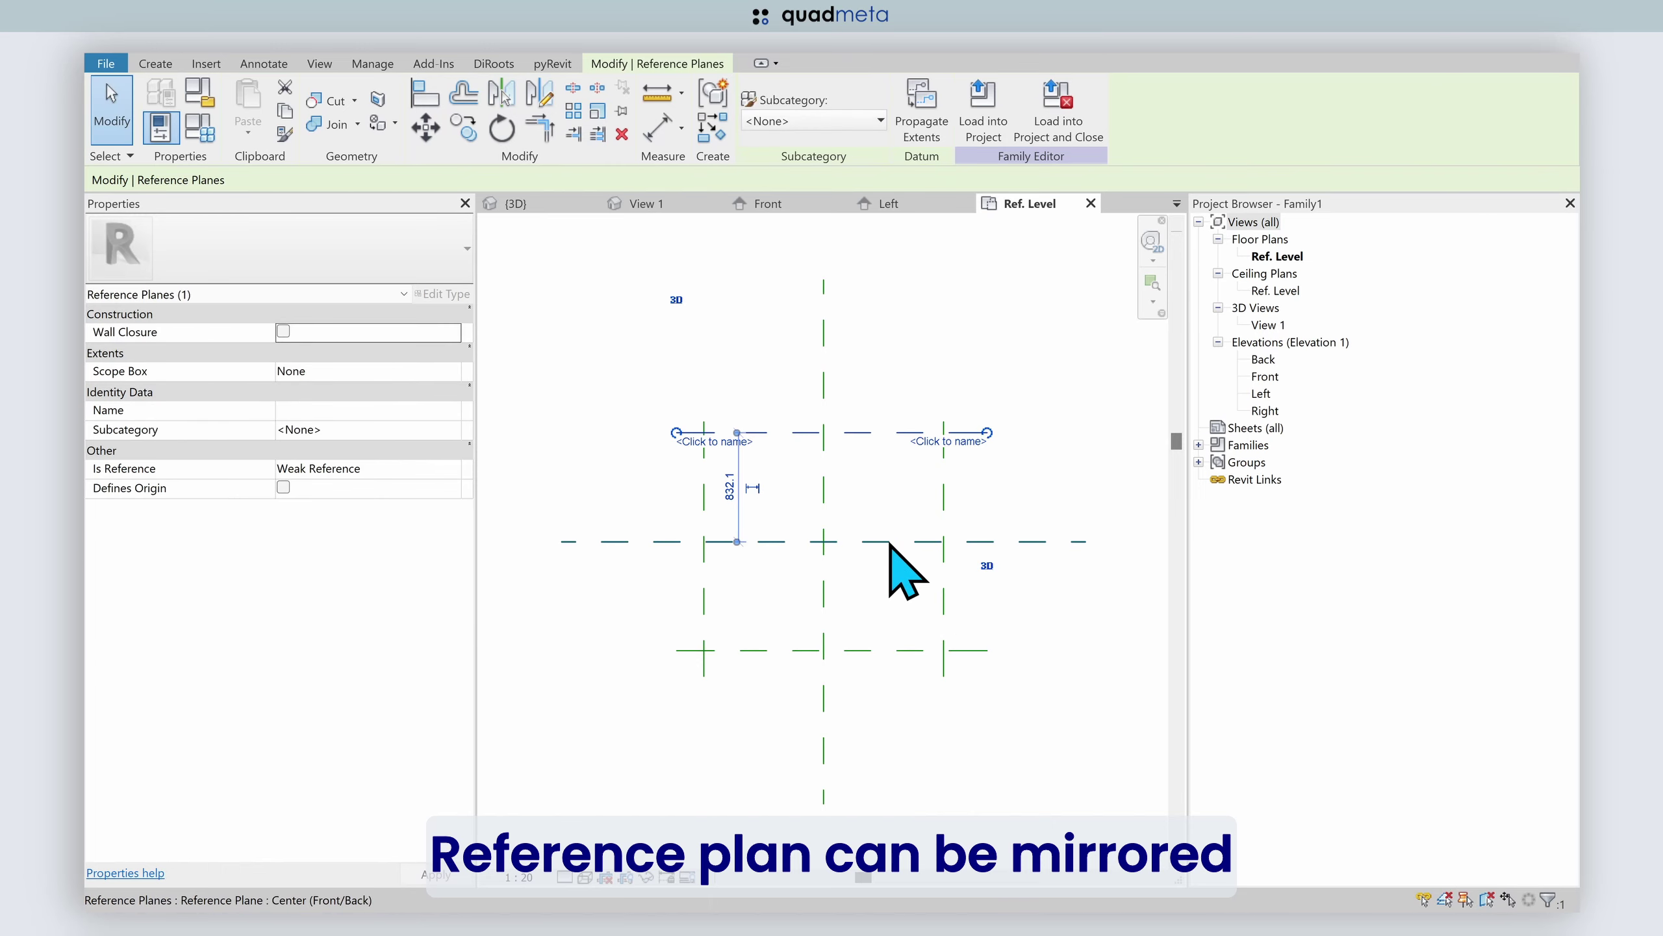
{"action": "key", "text": "Escape"}
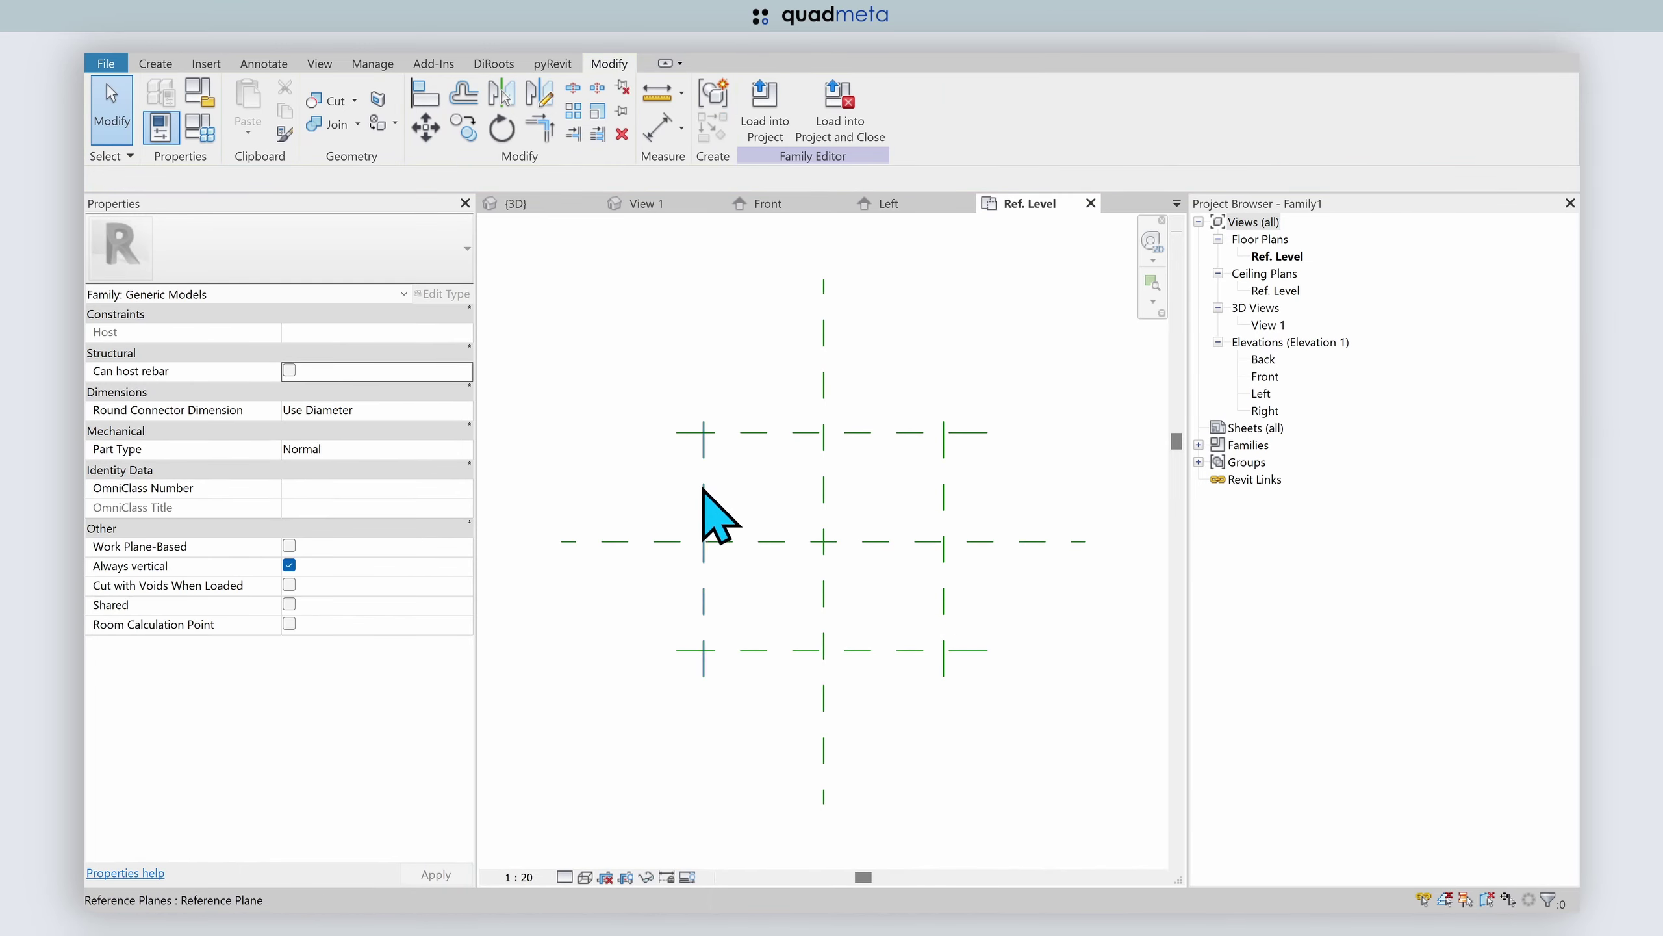
{"action": "left_click", "coordinate": [703, 491]}
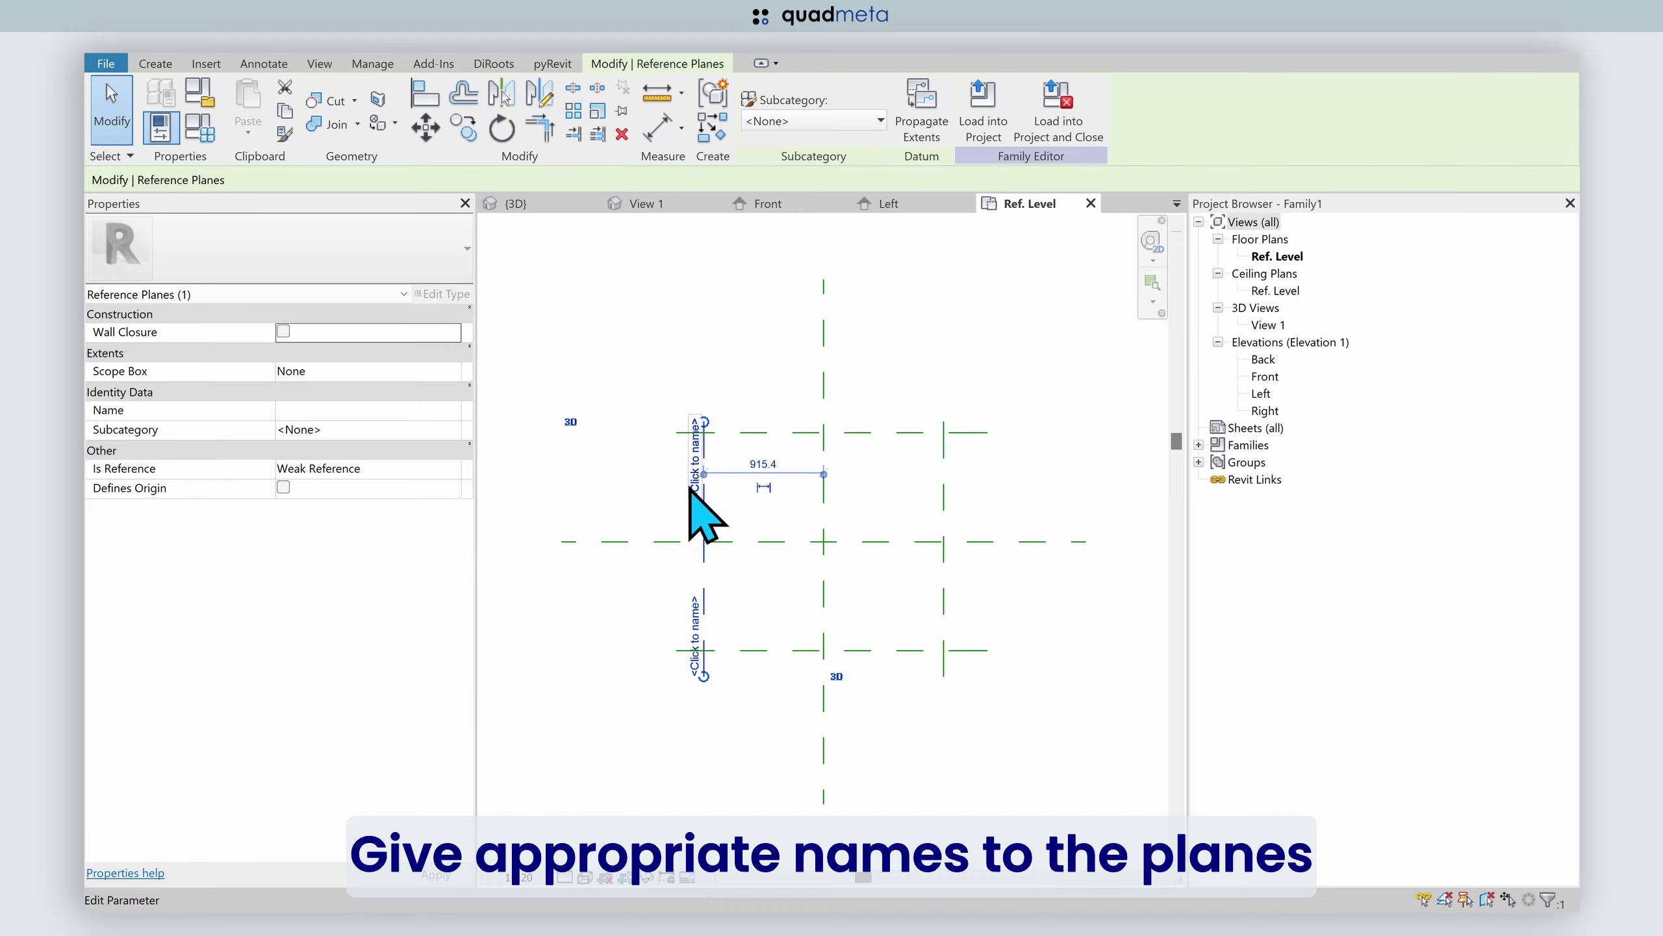
- Name the vertical reference planes LEFT and RIGHT
{"action": "left_click", "coordinate": [693, 488]}
{"action": "type", "text": "LEFT"}
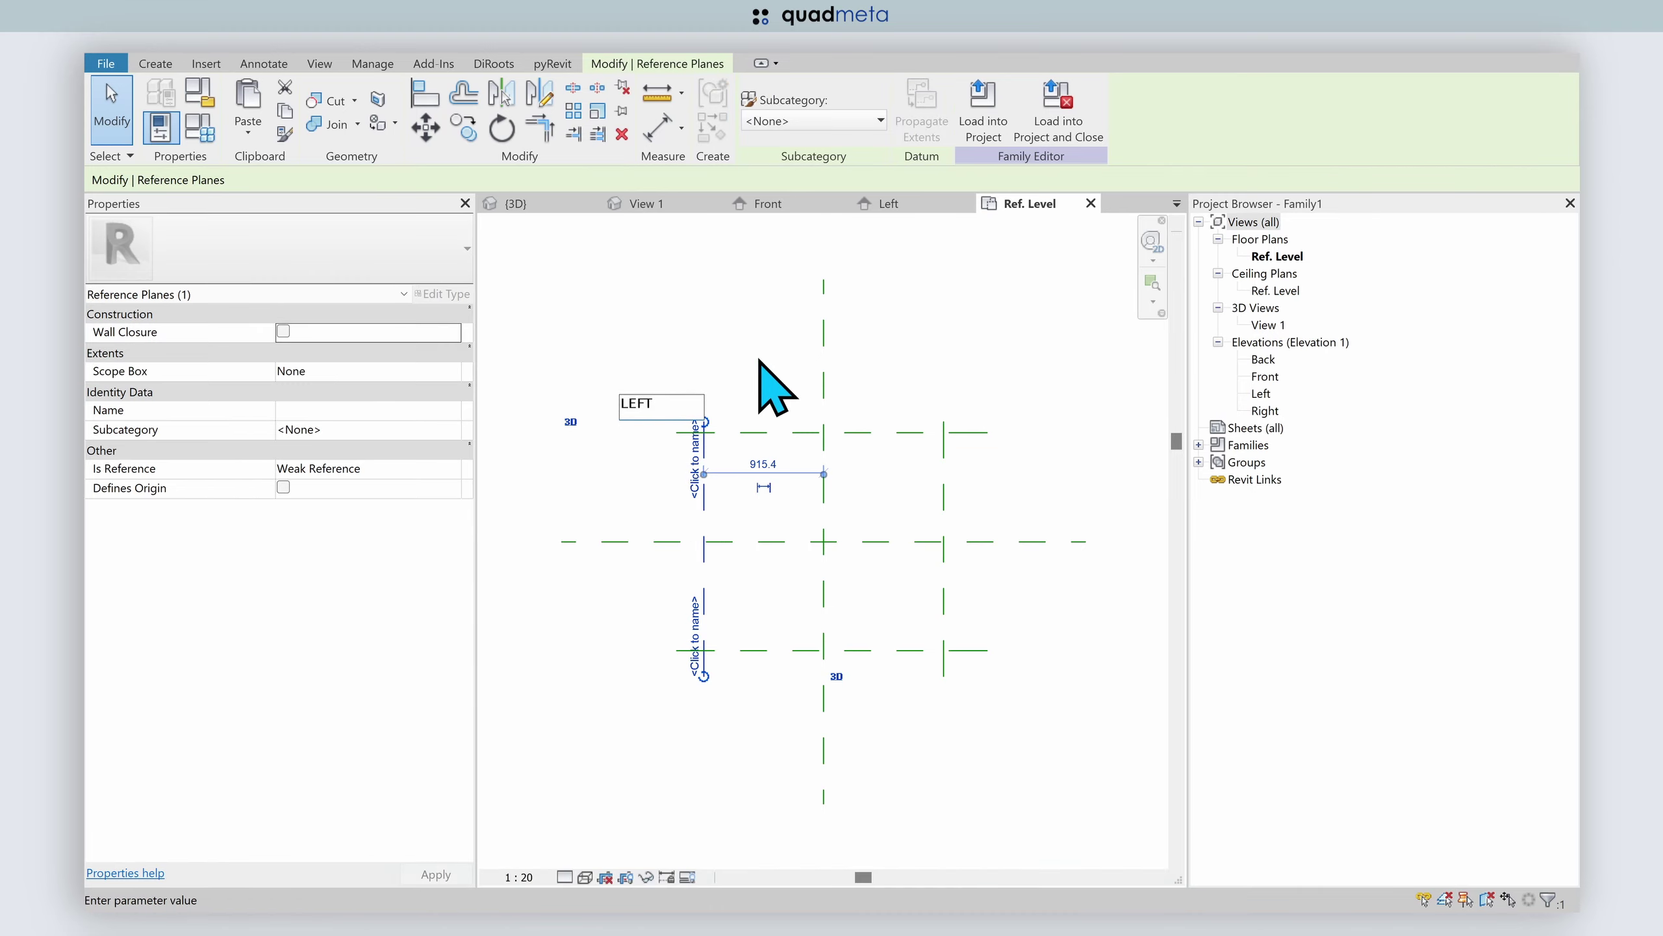
{"action": "key", "text": "Return"}
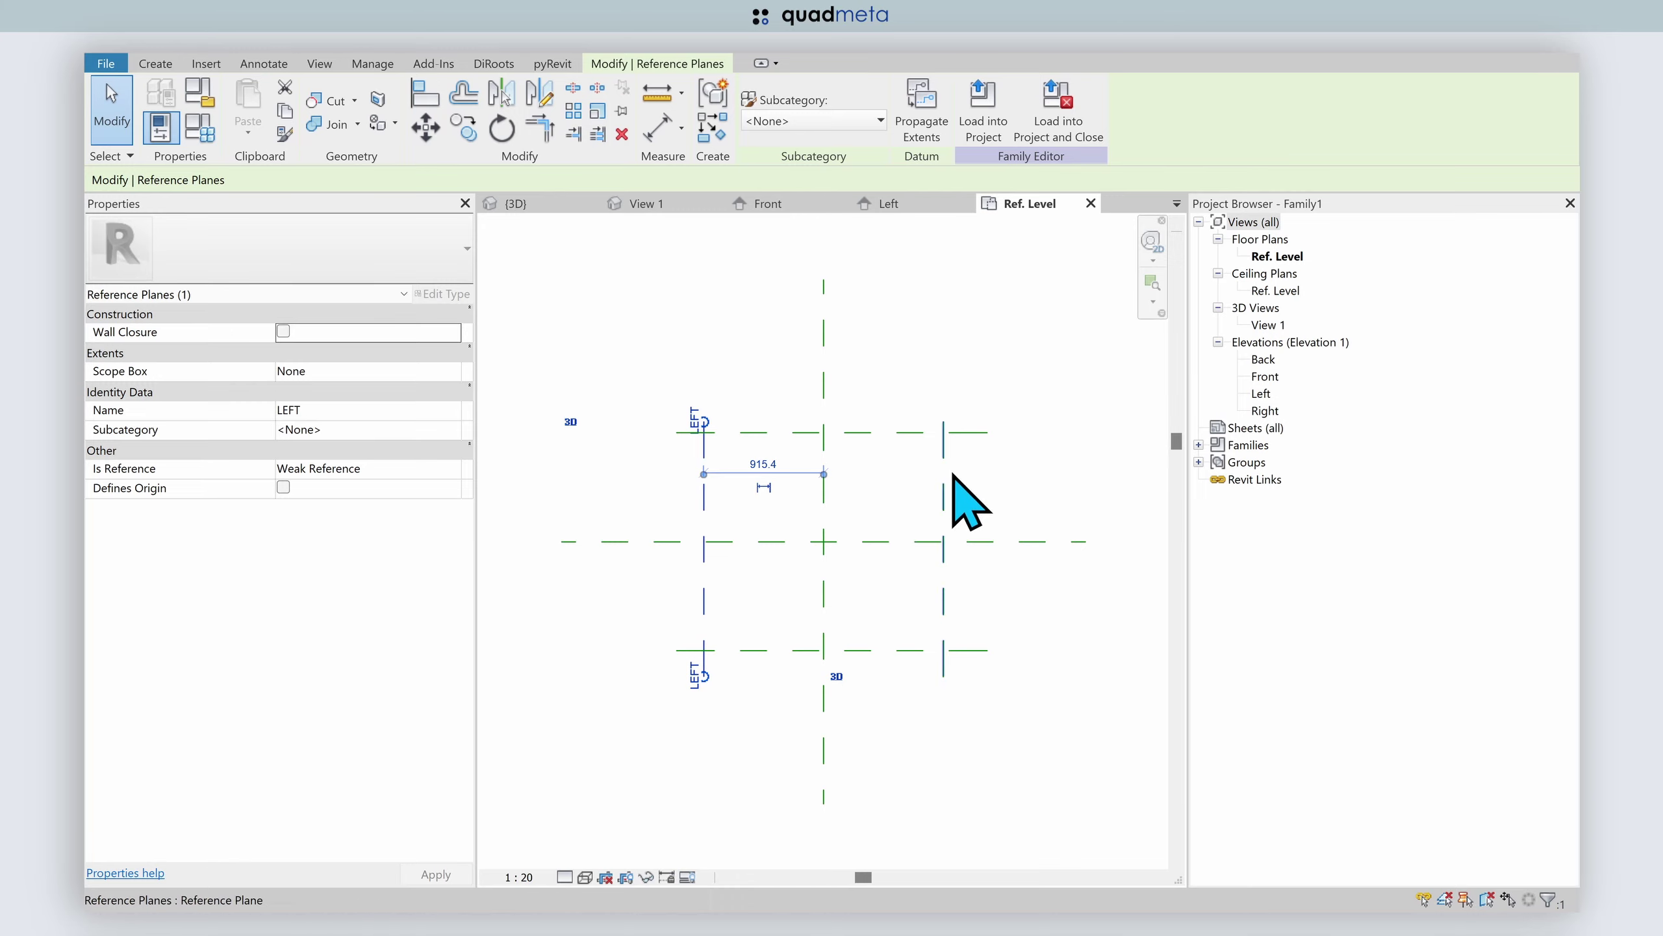
{"action": "left_click", "coordinate": [945, 481]}
{"action": "left_click", "coordinate": [933, 449]}
{"action": "type", "text": "RIGHT"}
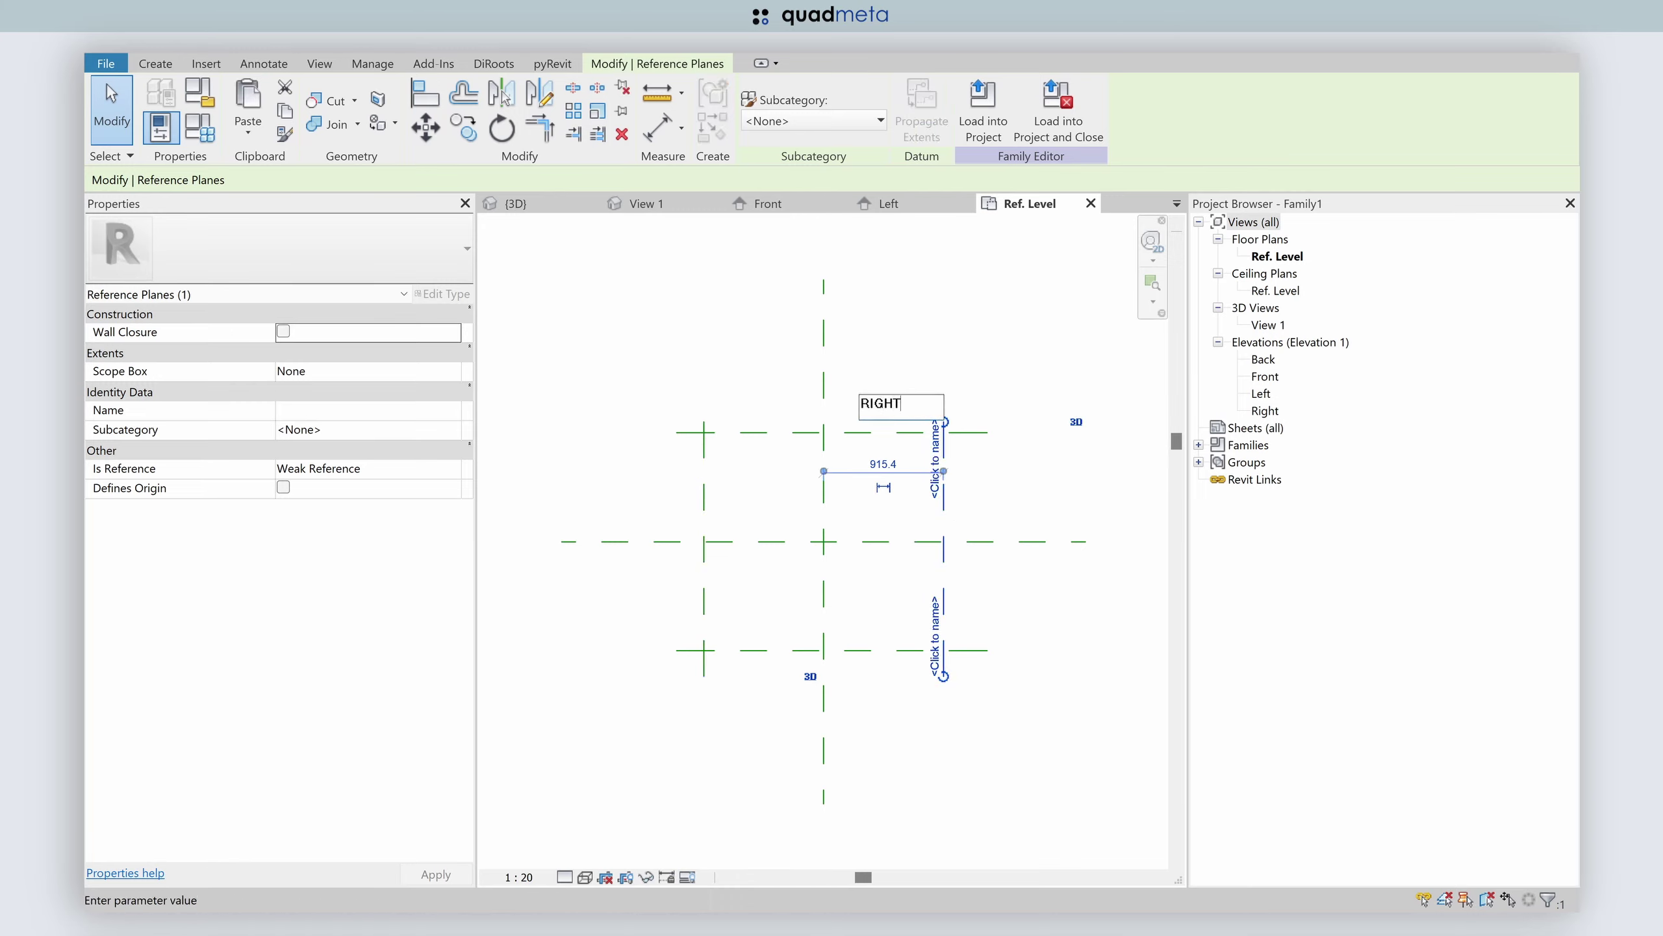
{"action": "key", "text": "Return"}
- Name the bottom reference plane FRONT and the top one BACK
{"action": "left_click", "coordinate": [878, 650]}
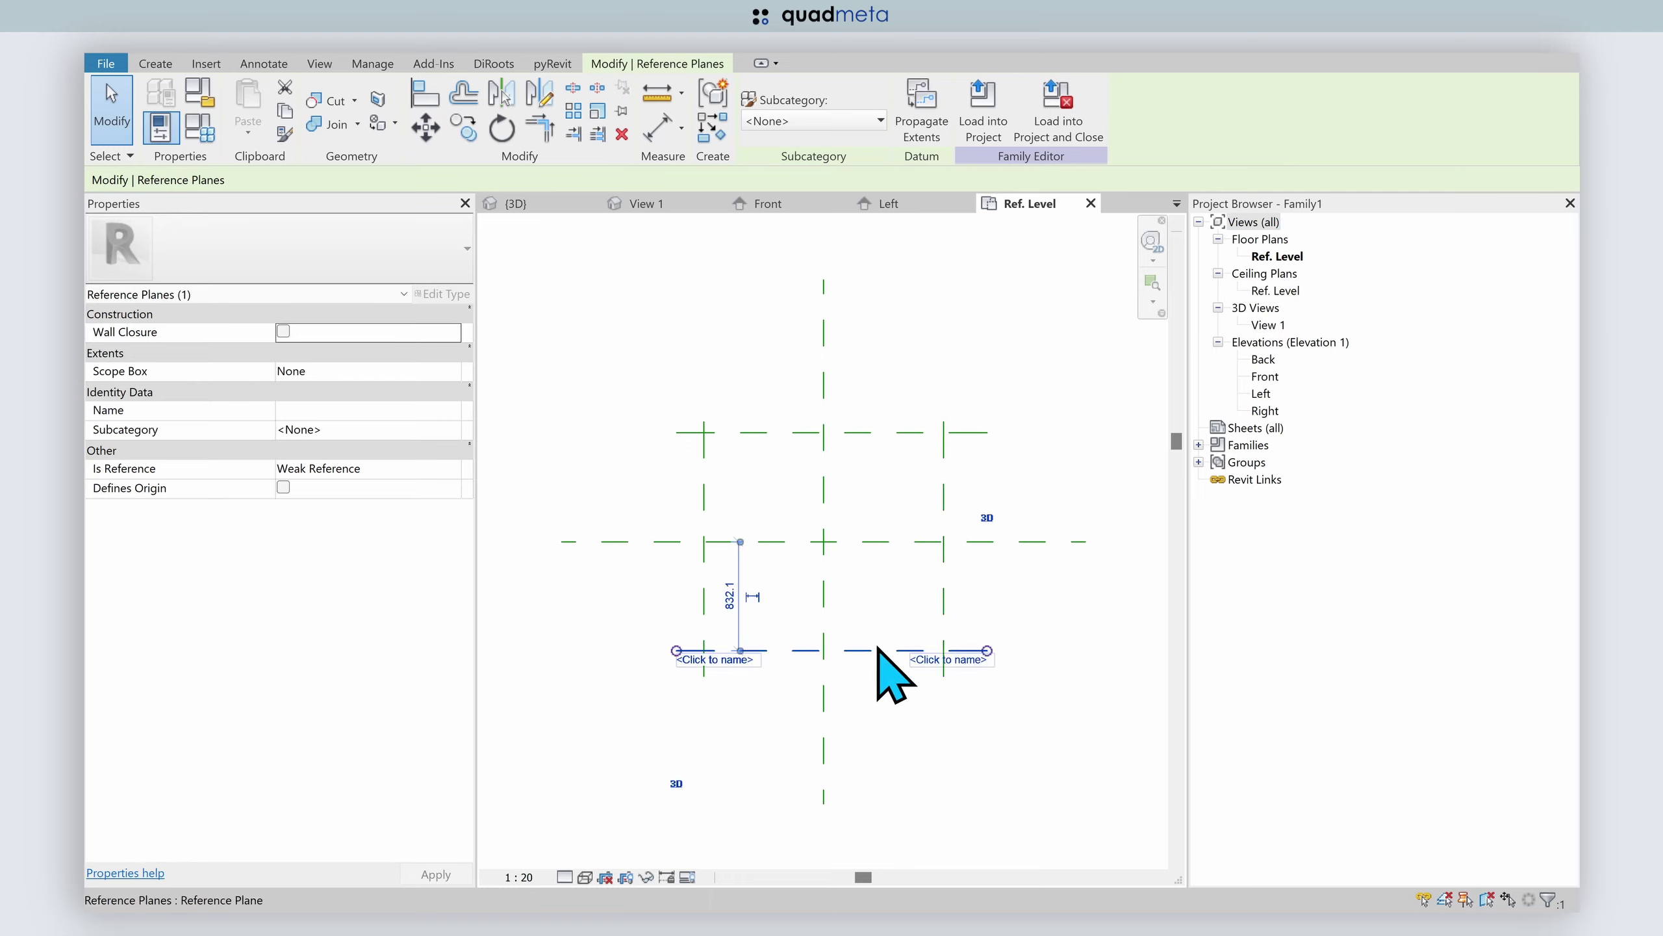
{"action": "left_click", "coordinate": [713, 663]}
{"action": "type", "text": "FRONT"}
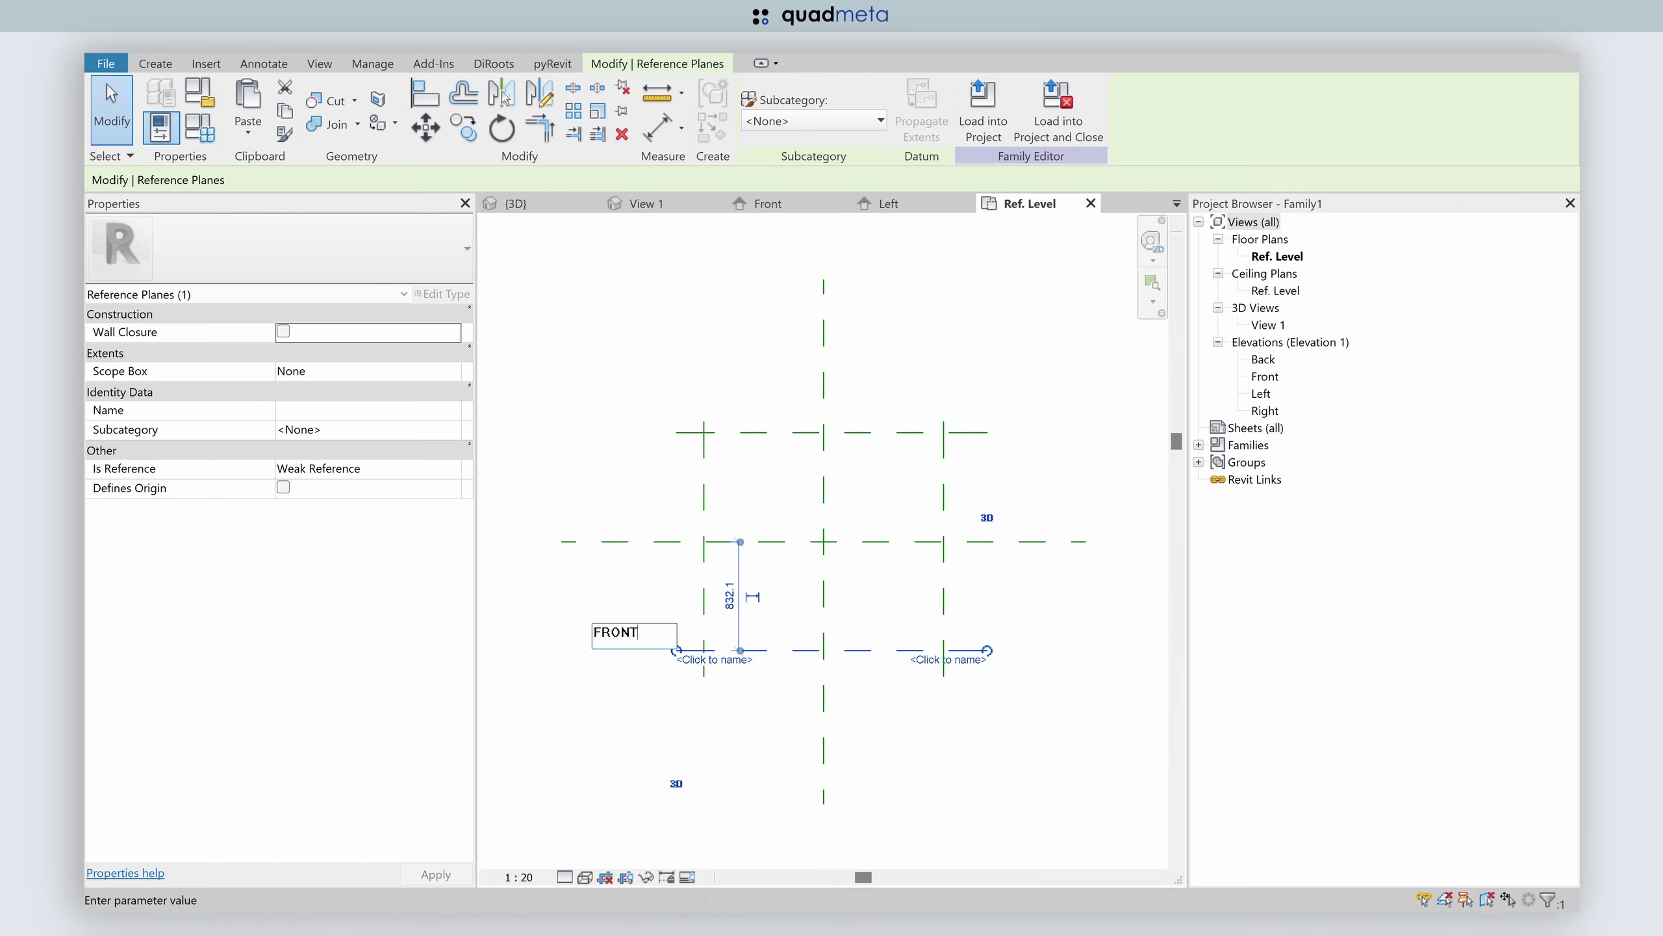
{"action": "key", "text": "Return"}
{"action": "key", "text": "Escape"}
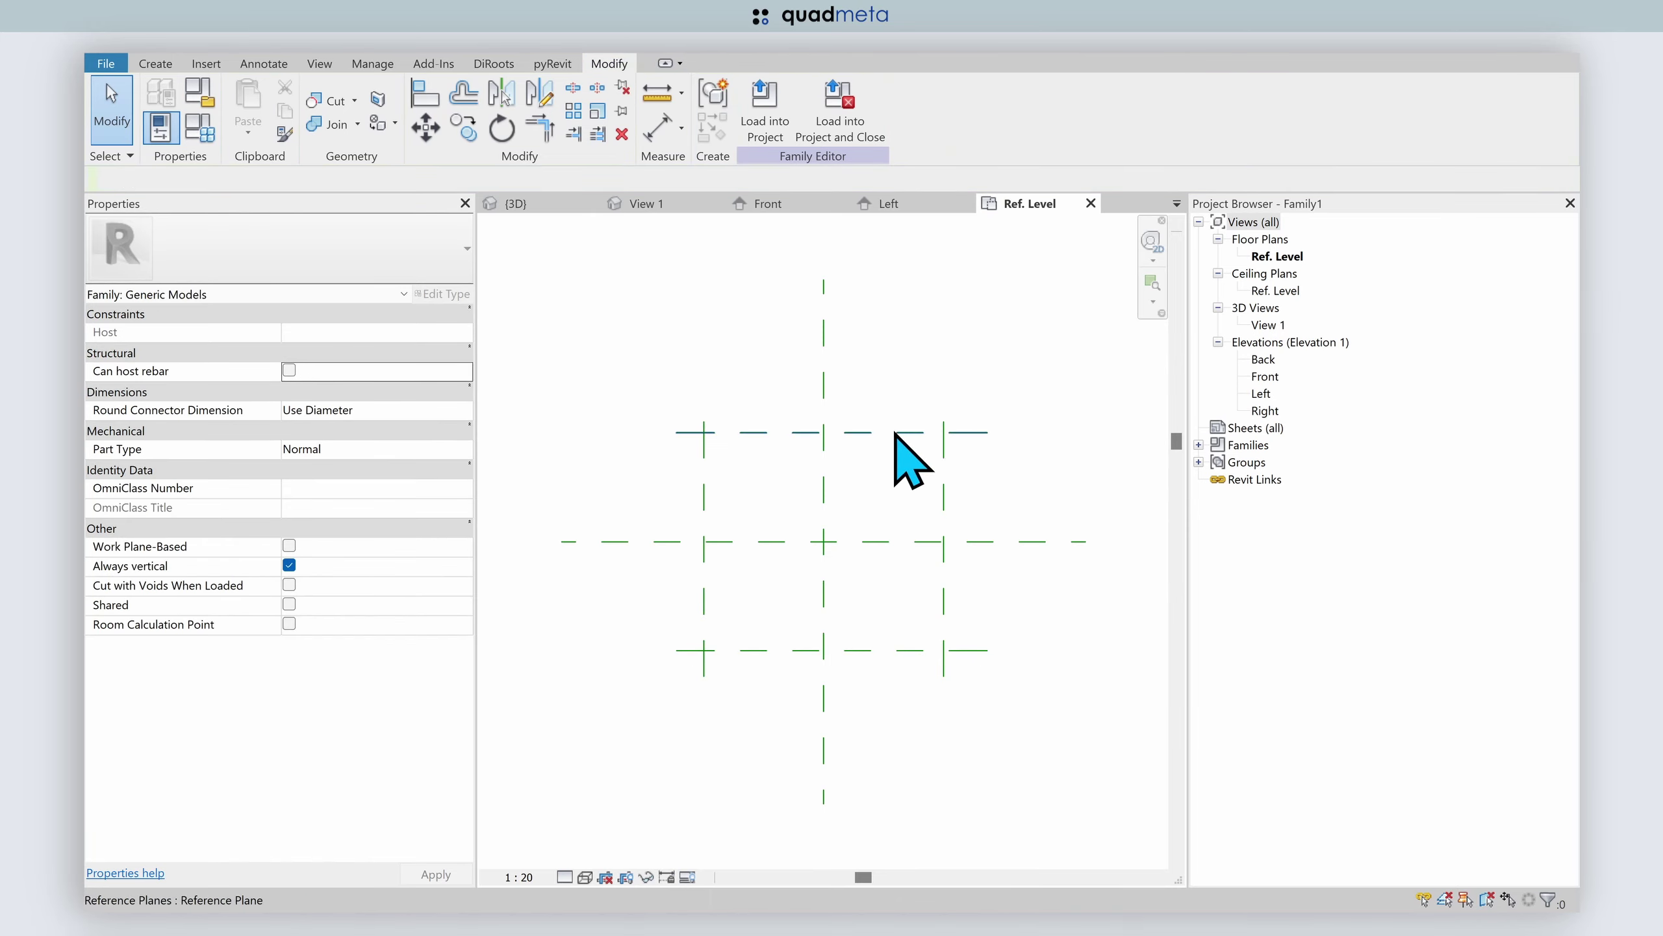
{"action": "left_click", "coordinate": [897, 434]}
{"action": "left_click", "coordinate": [959, 443]}
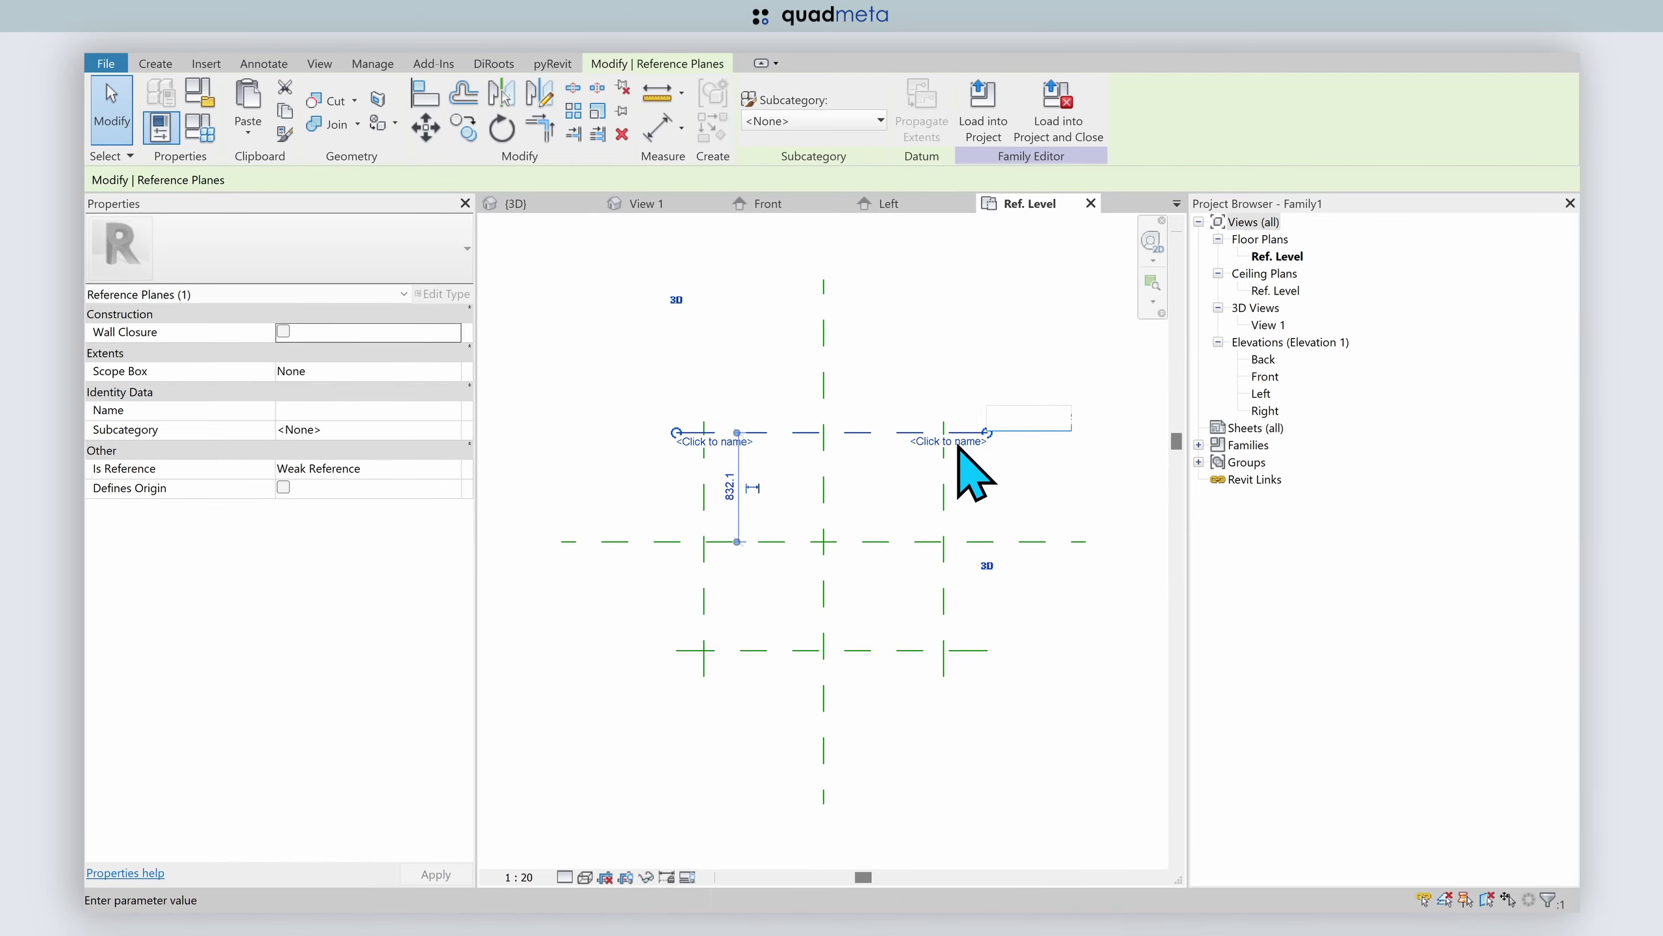
{"action": "type", "text": "BACK"}
{"action": "key", "text": "Return"}
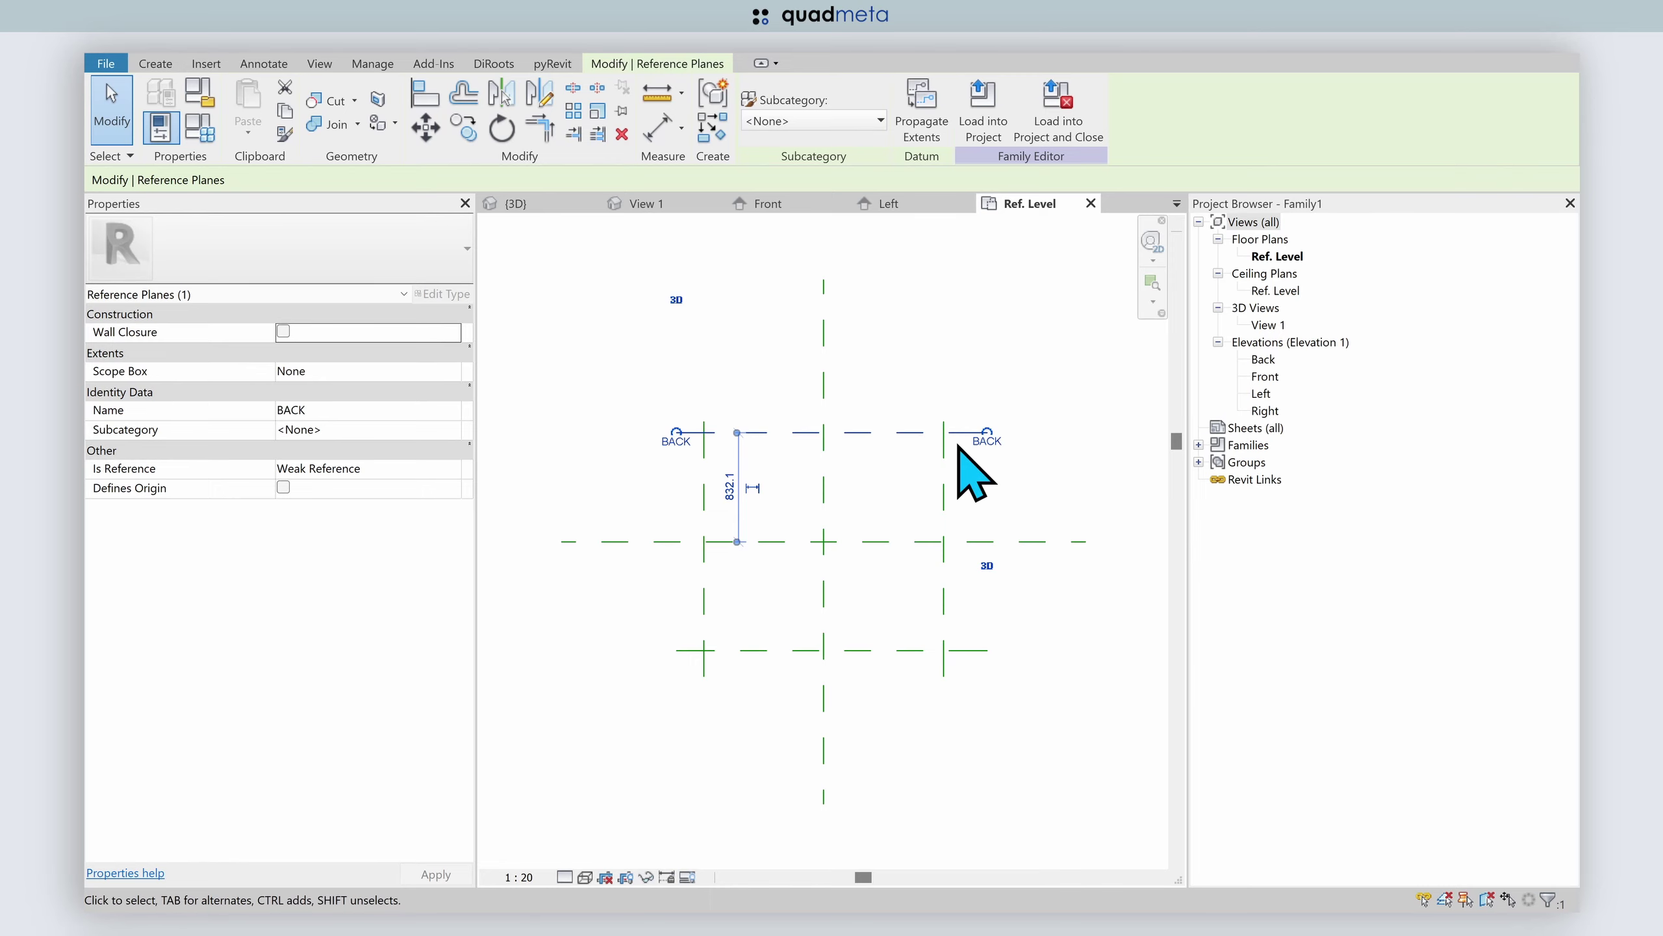
{"action": "key", "text": "Escape"}
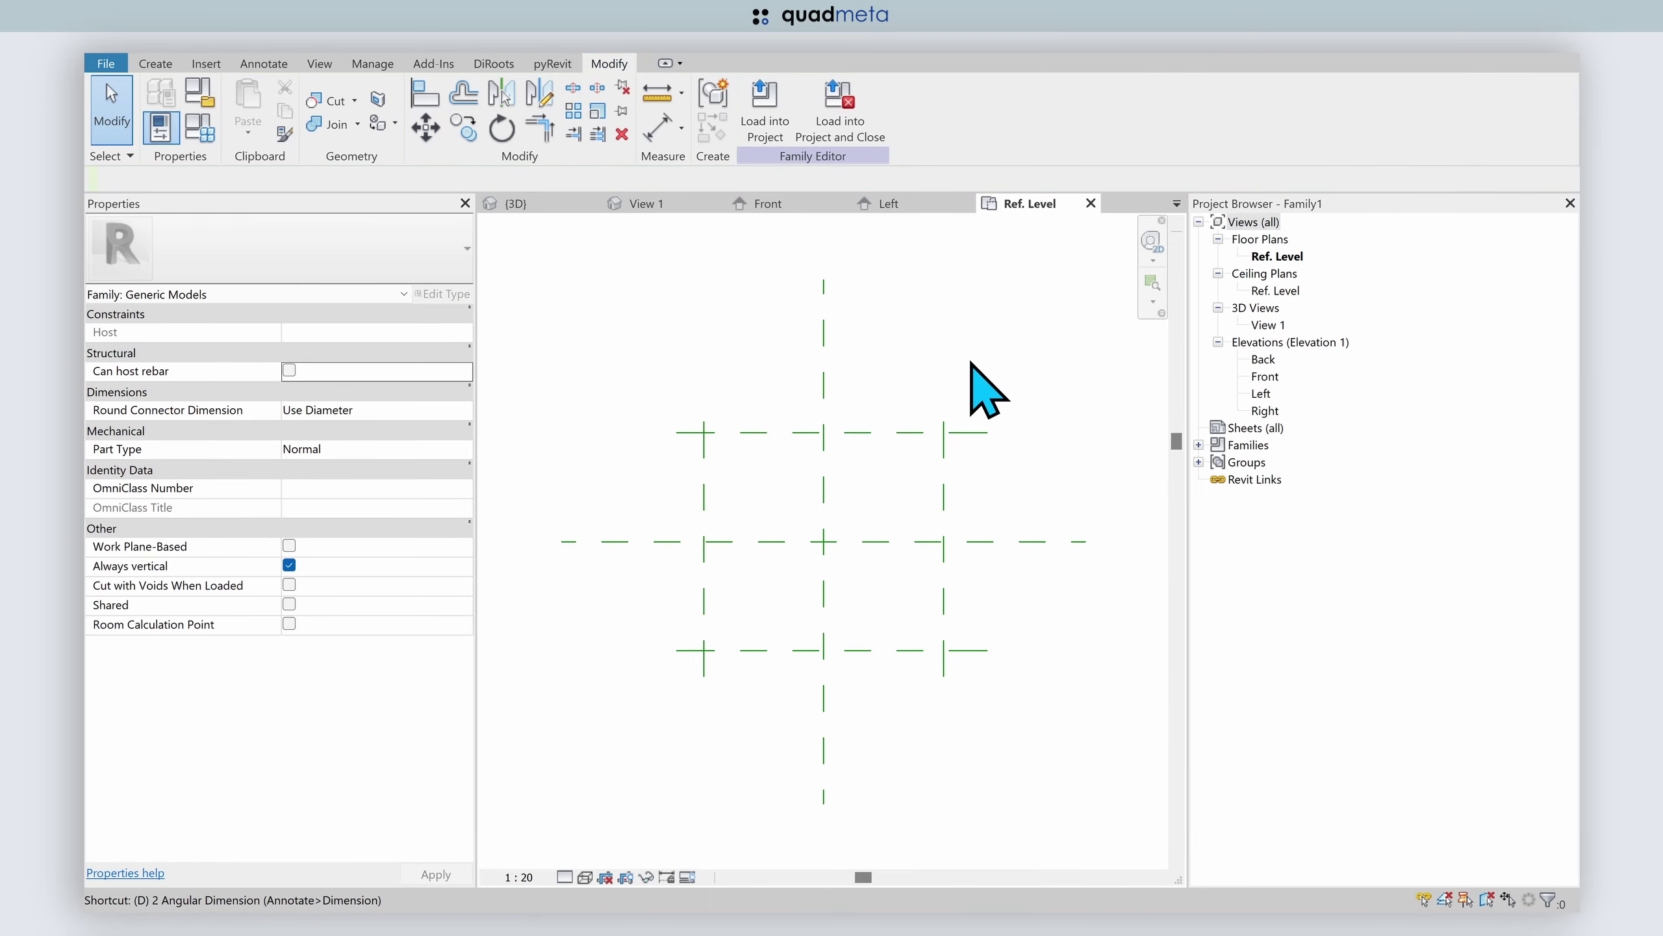
- Dimension LEFT, centre and RIGHT planes in one string and set it to EQ
{"action": "key", "text": "d"}
{"action": "key", "text": "i"}
{"action": "left_click", "coordinate": [705, 483]}
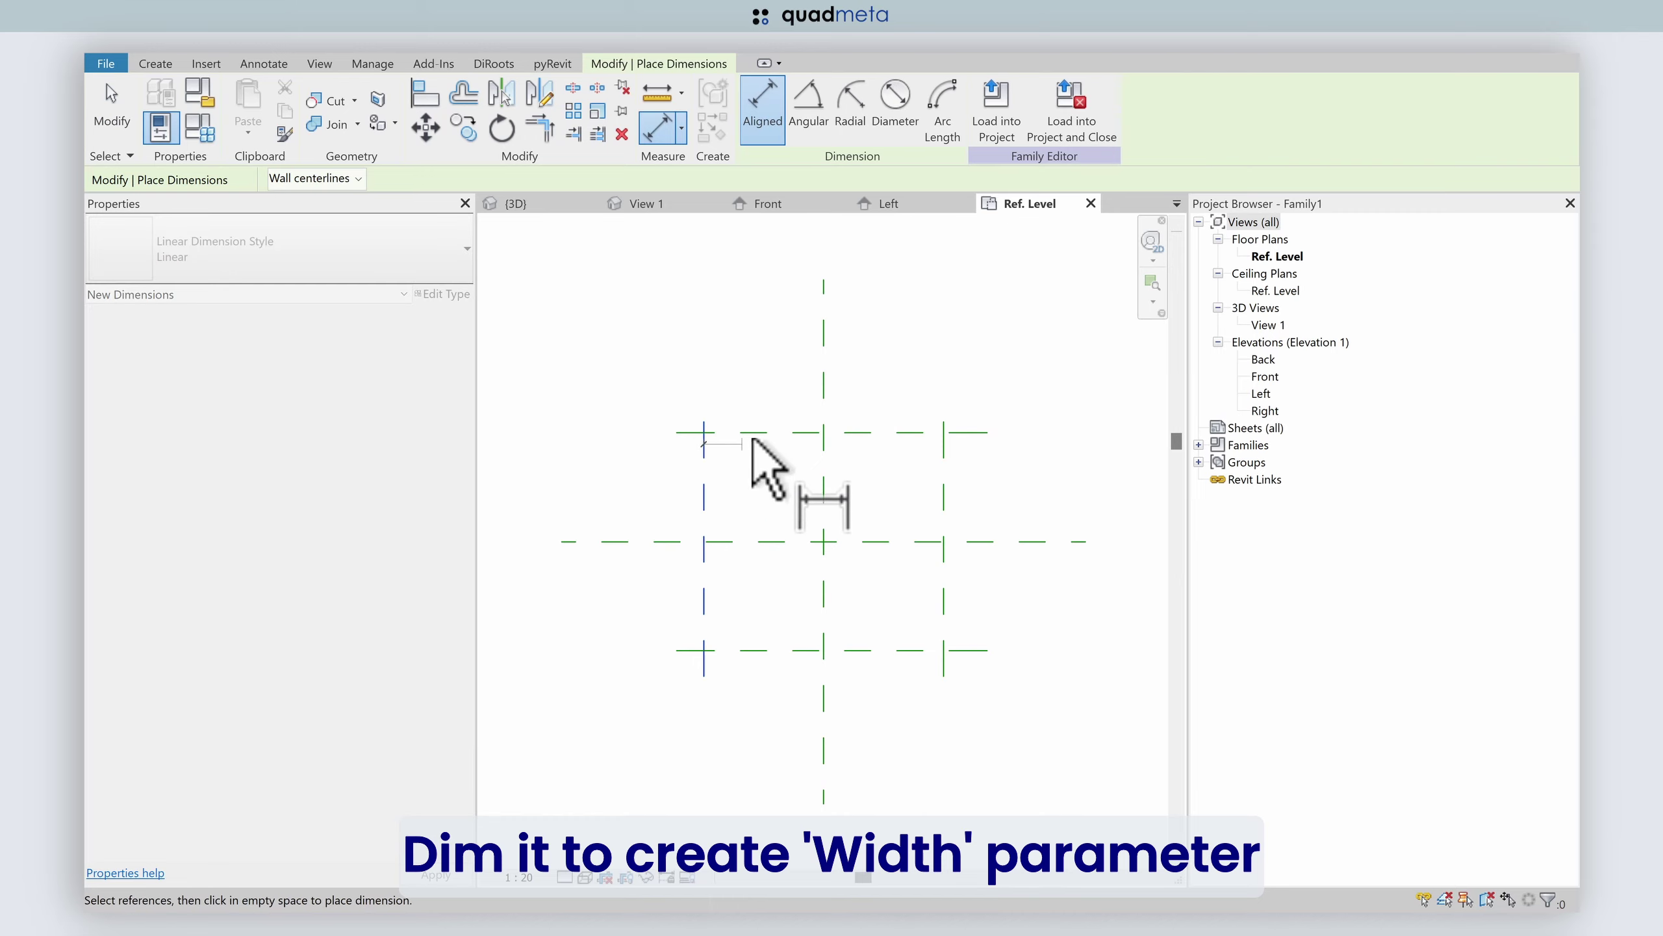
{"action": "left_click", "coordinate": [823, 375]}
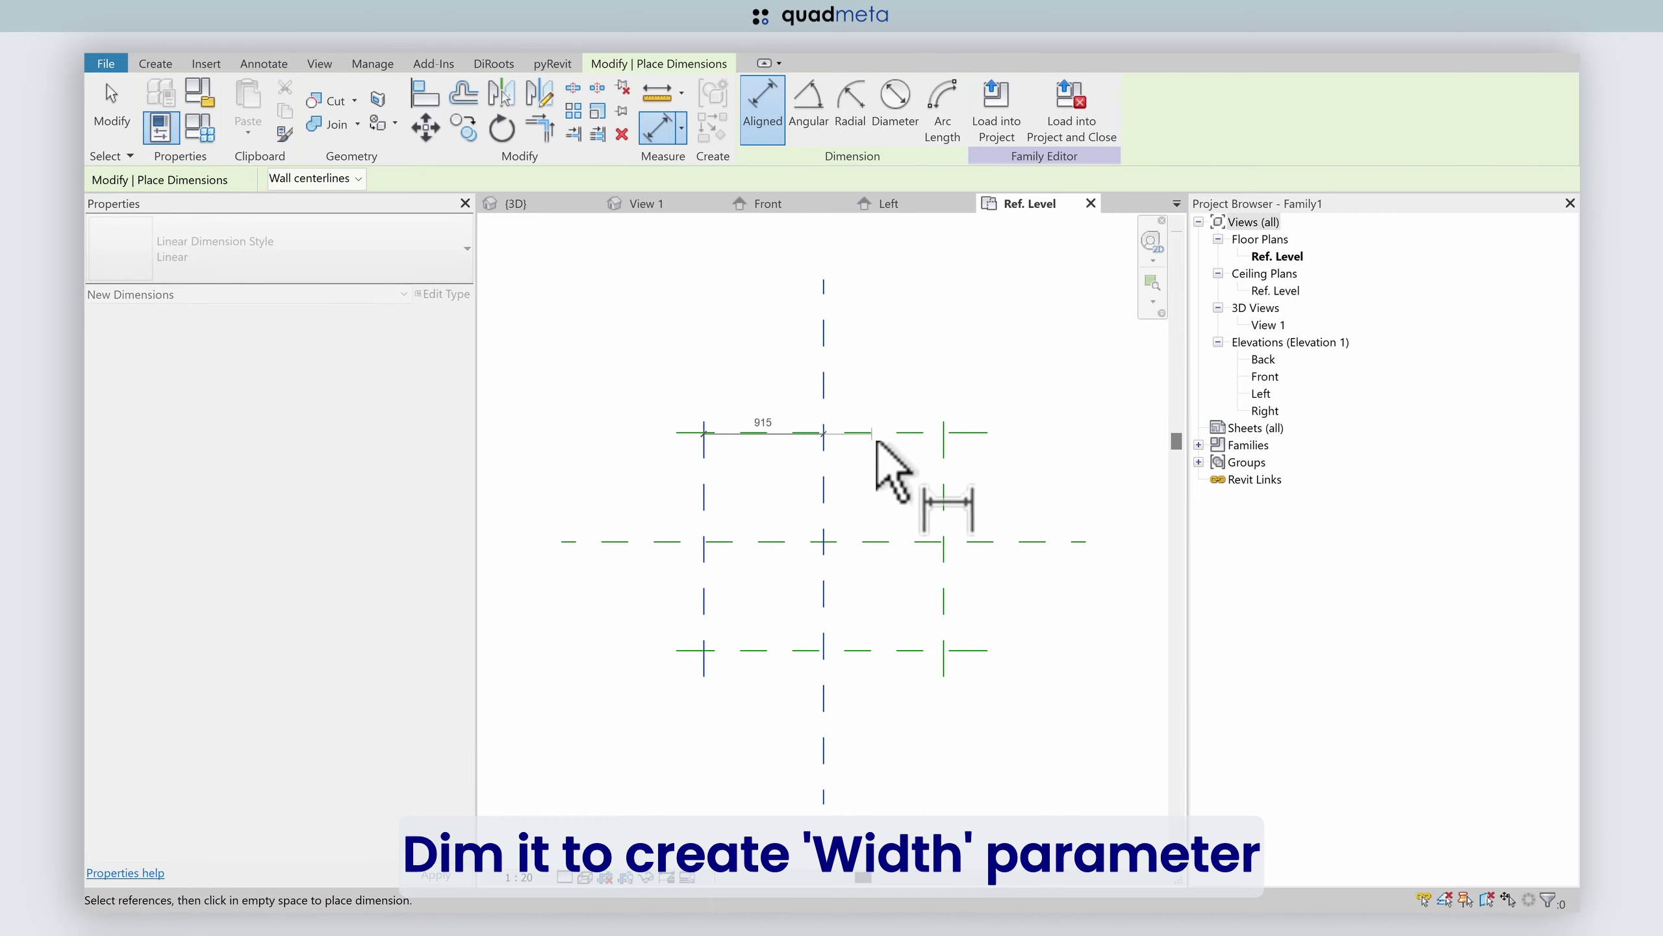
{"action": "left_click", "coordinate": [941, 438]}
{"action": "left_click", "coordinate": [907, 387]}
{"action": "left_click", "coordinate": [823, 354]}
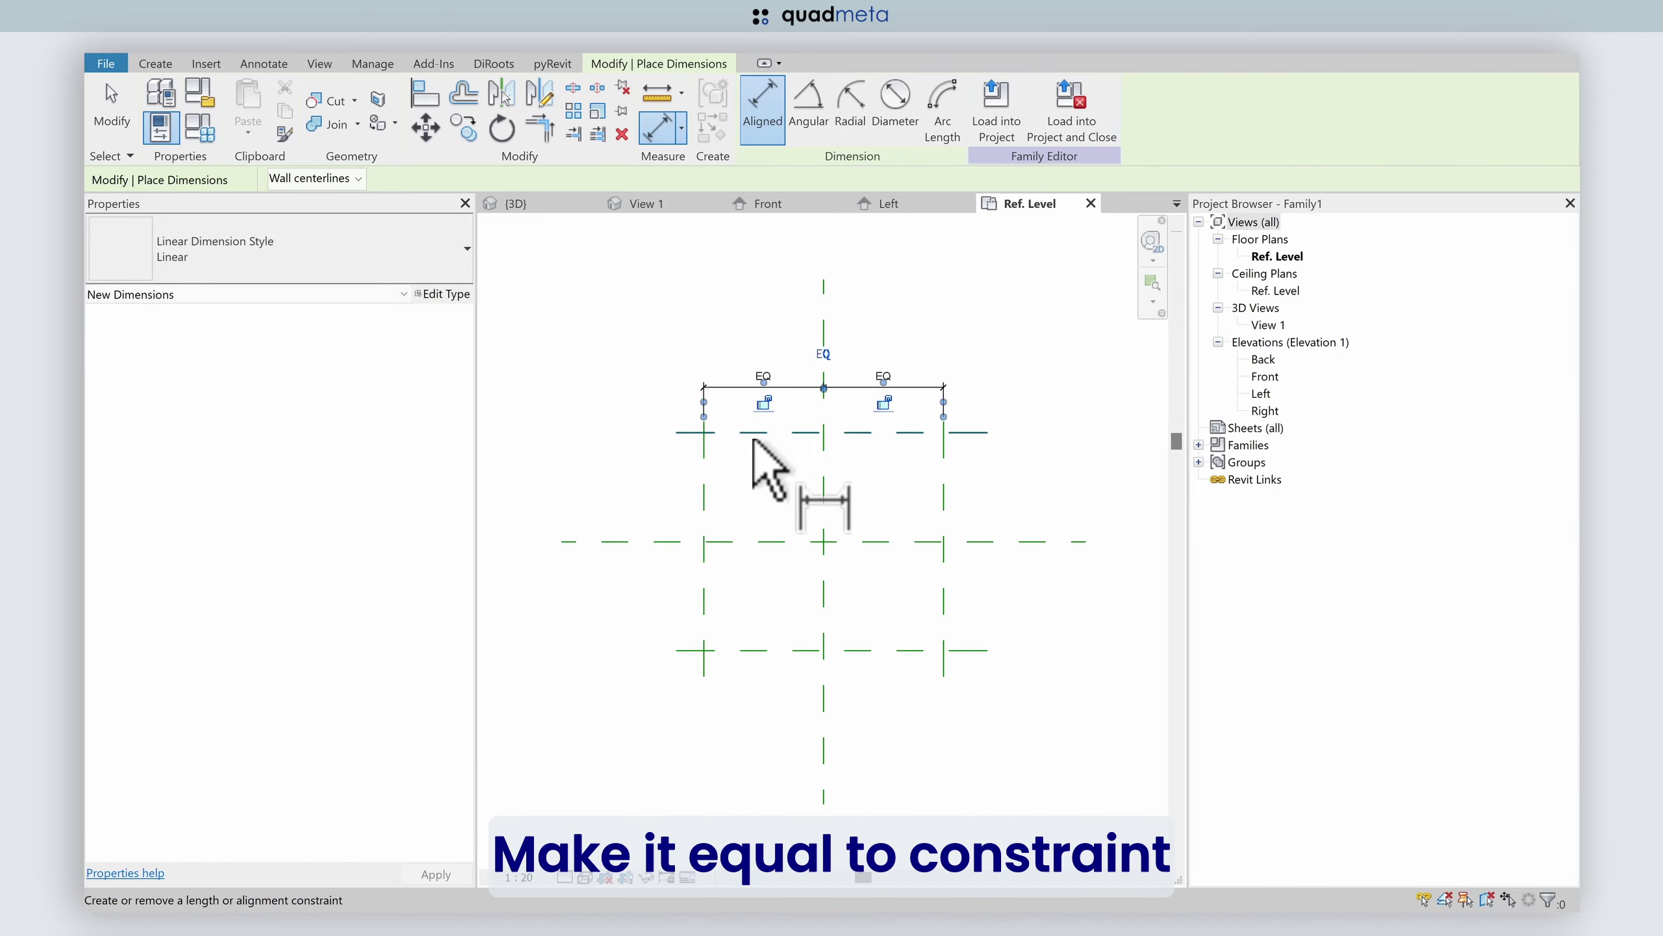
- Dimension LEFT to RIGHT overall (1831) and label it with a new WIDTH parameter
{"action": "left_click", "coordinate": [704, 498]}
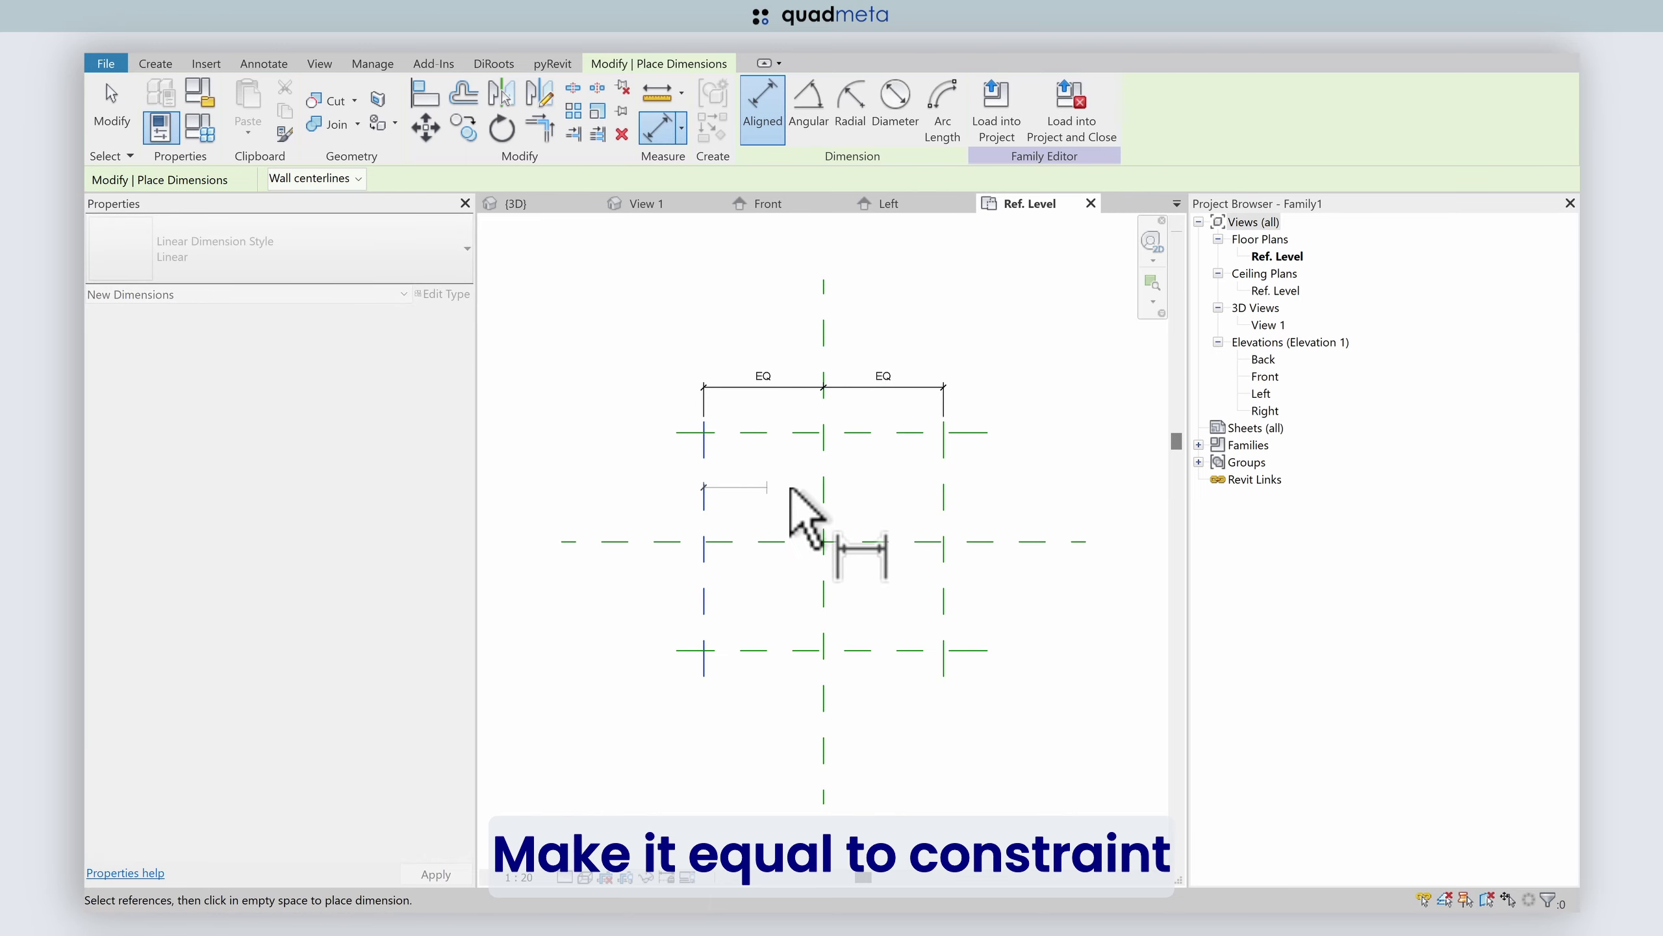
{"action": "left_click", "coordinate": [942, 488]}
{"action": "left_click", "coordinate": [925, 350]}
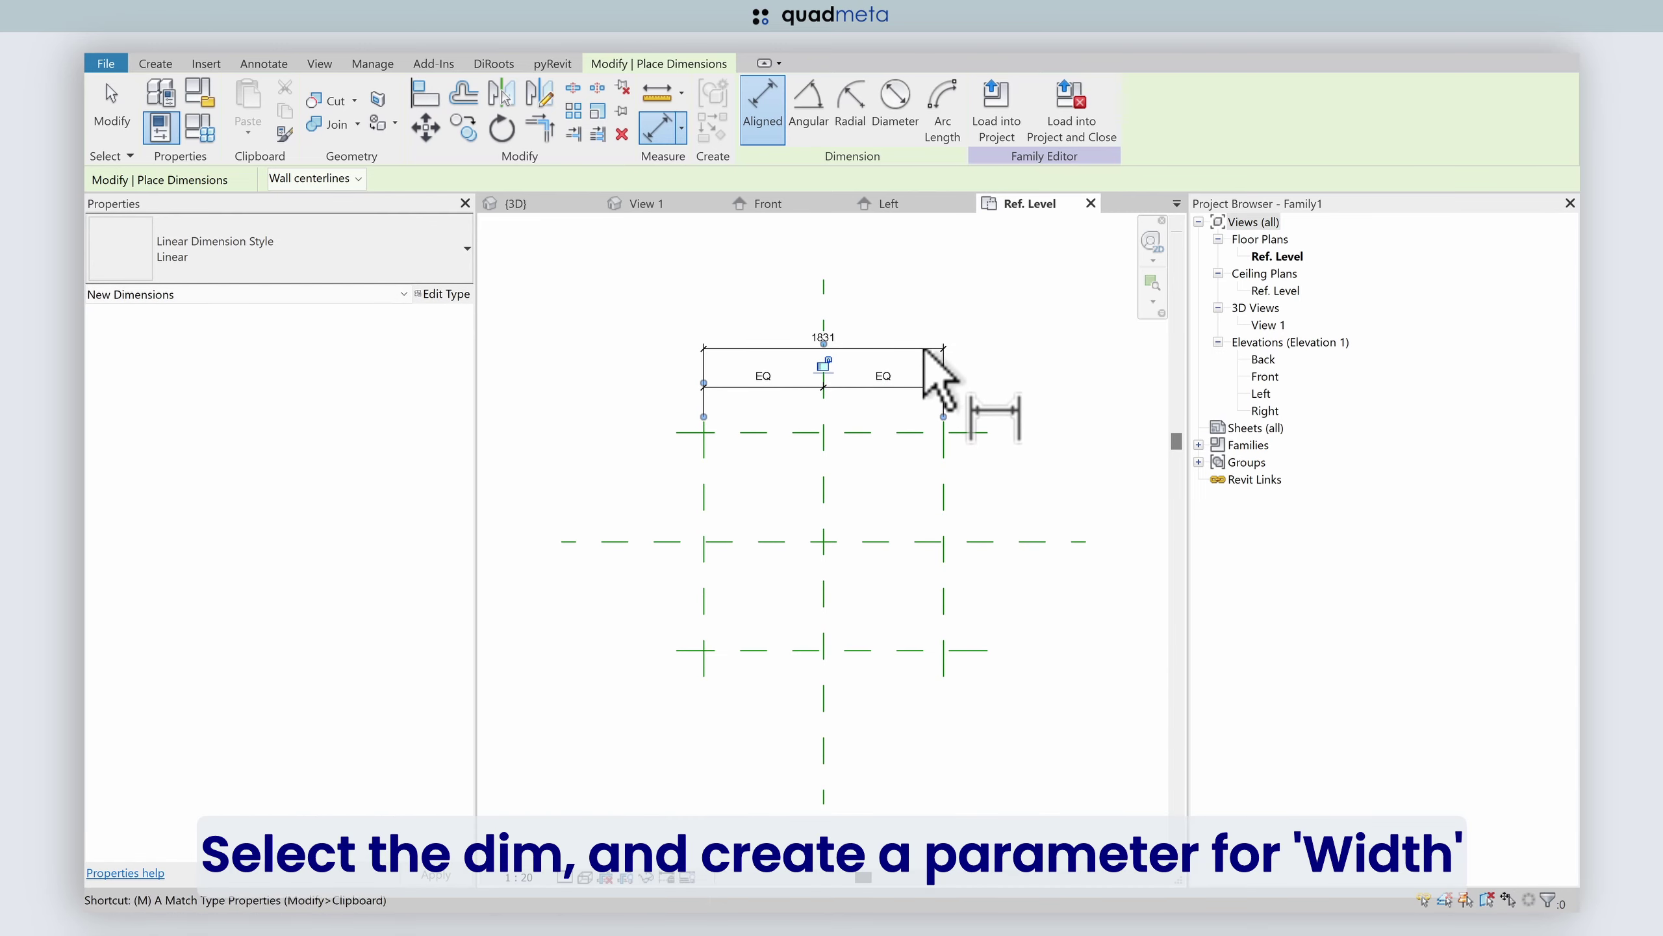
{"action": "key", "text": "Escape"}
{"action": "left_click", "coordinate": [865, 350]}
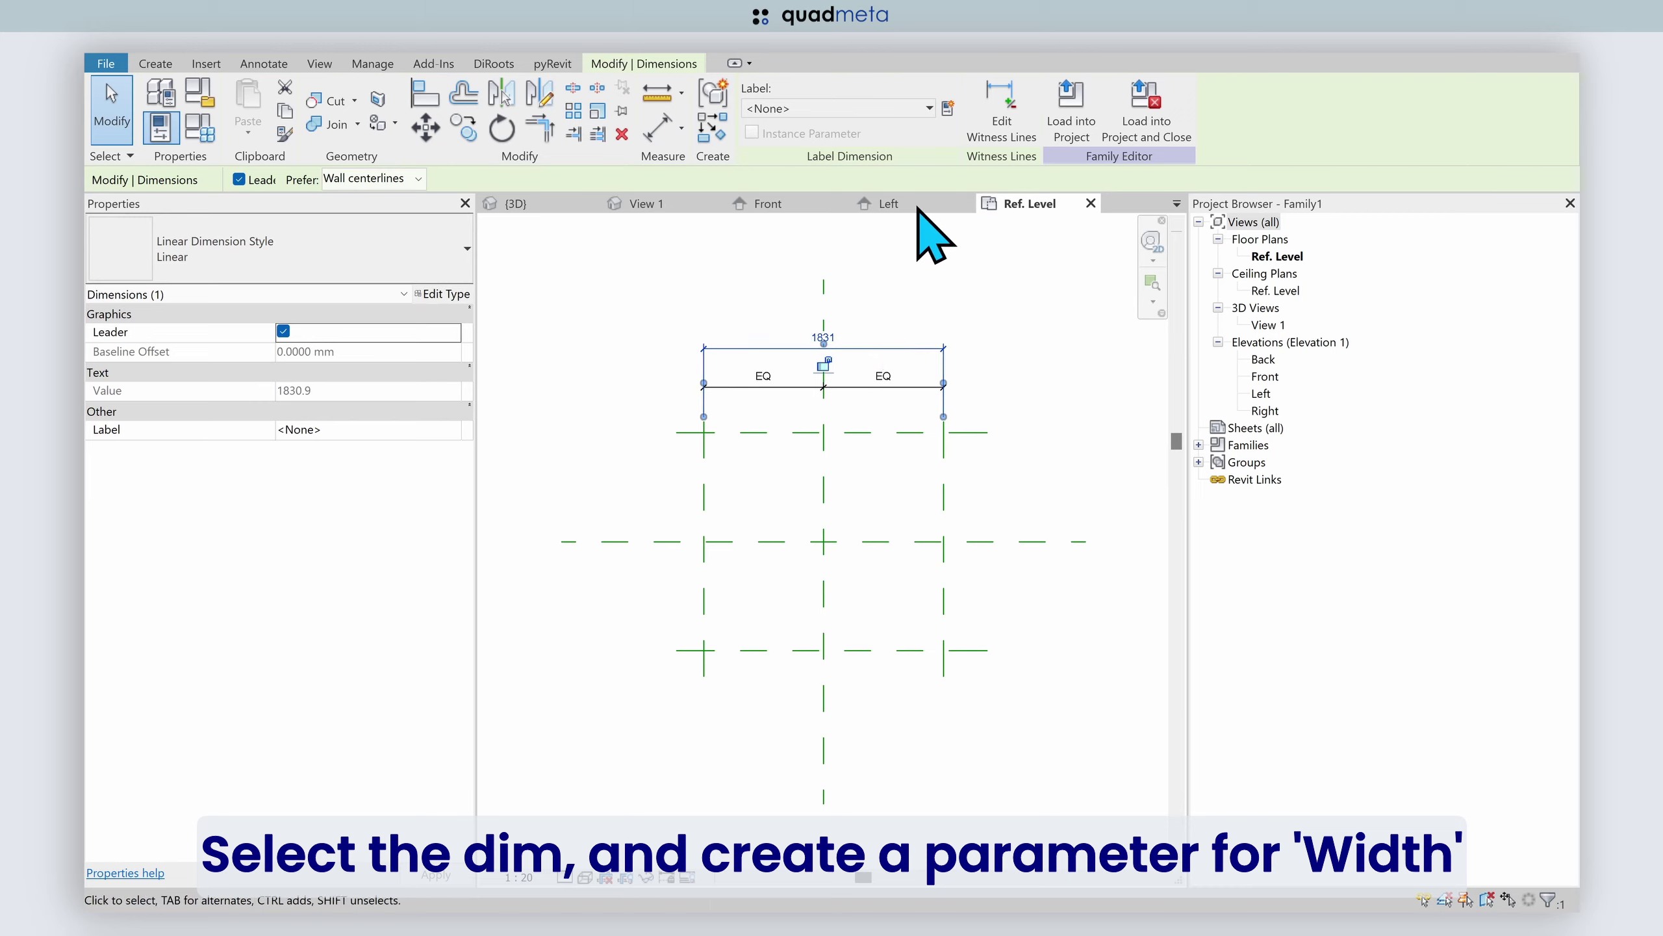
{"action": "left_click", "coordinate": [948, 108]}
{"action": "type", "text": "WIDTH"}
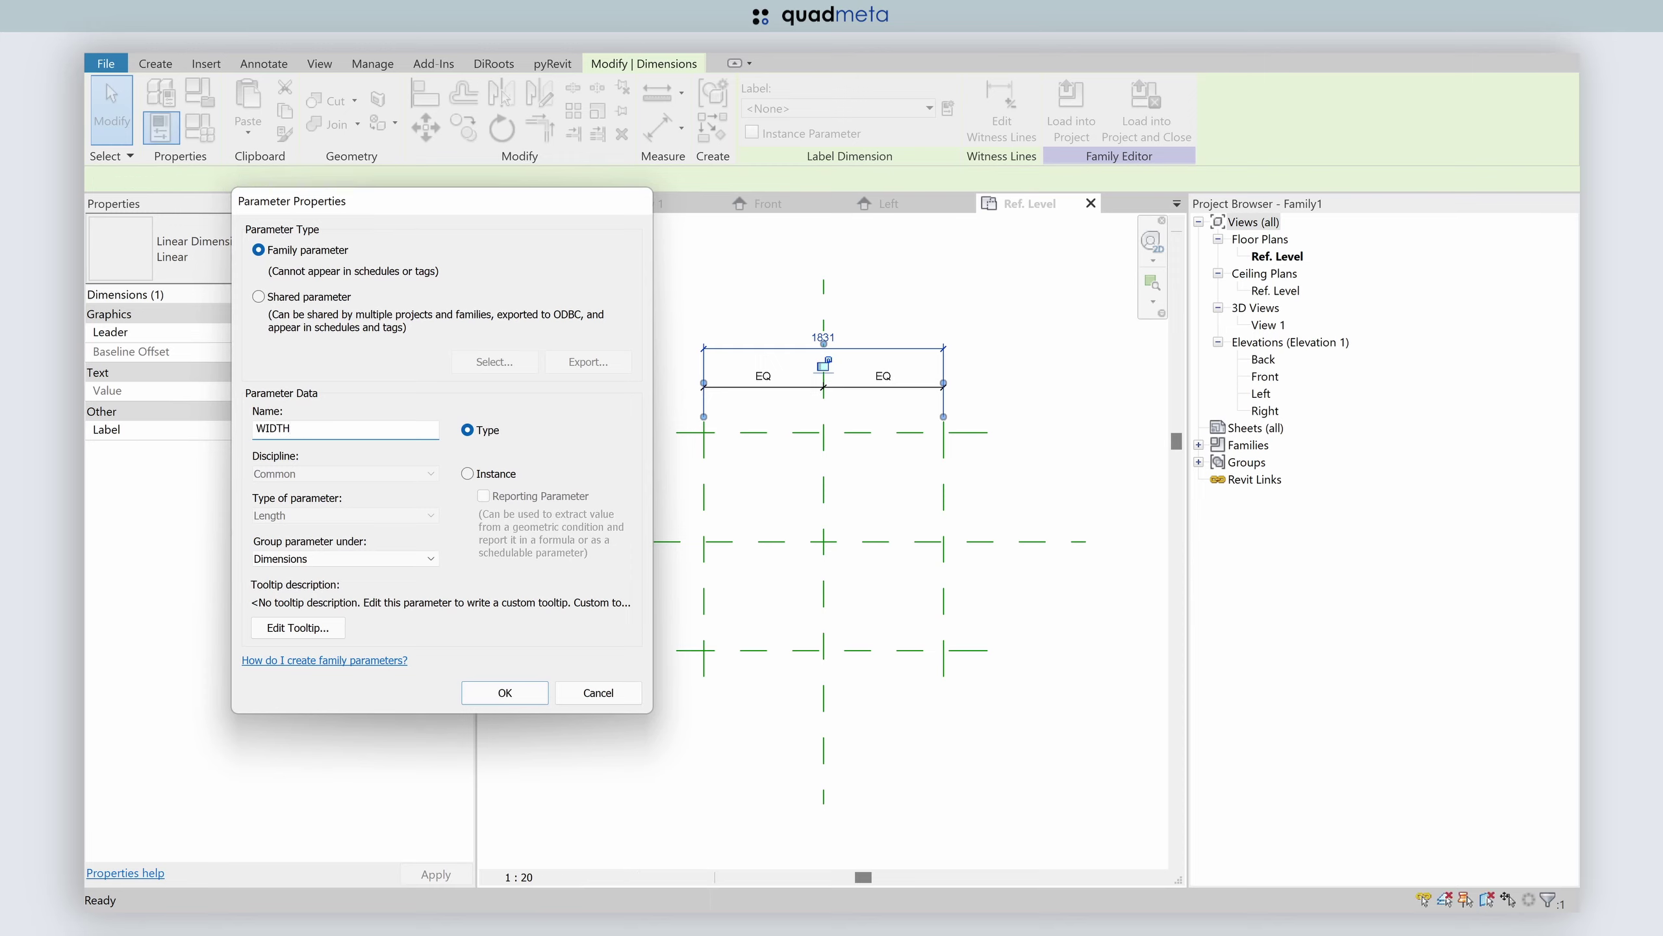
{"action": "key", "text": "Return"}
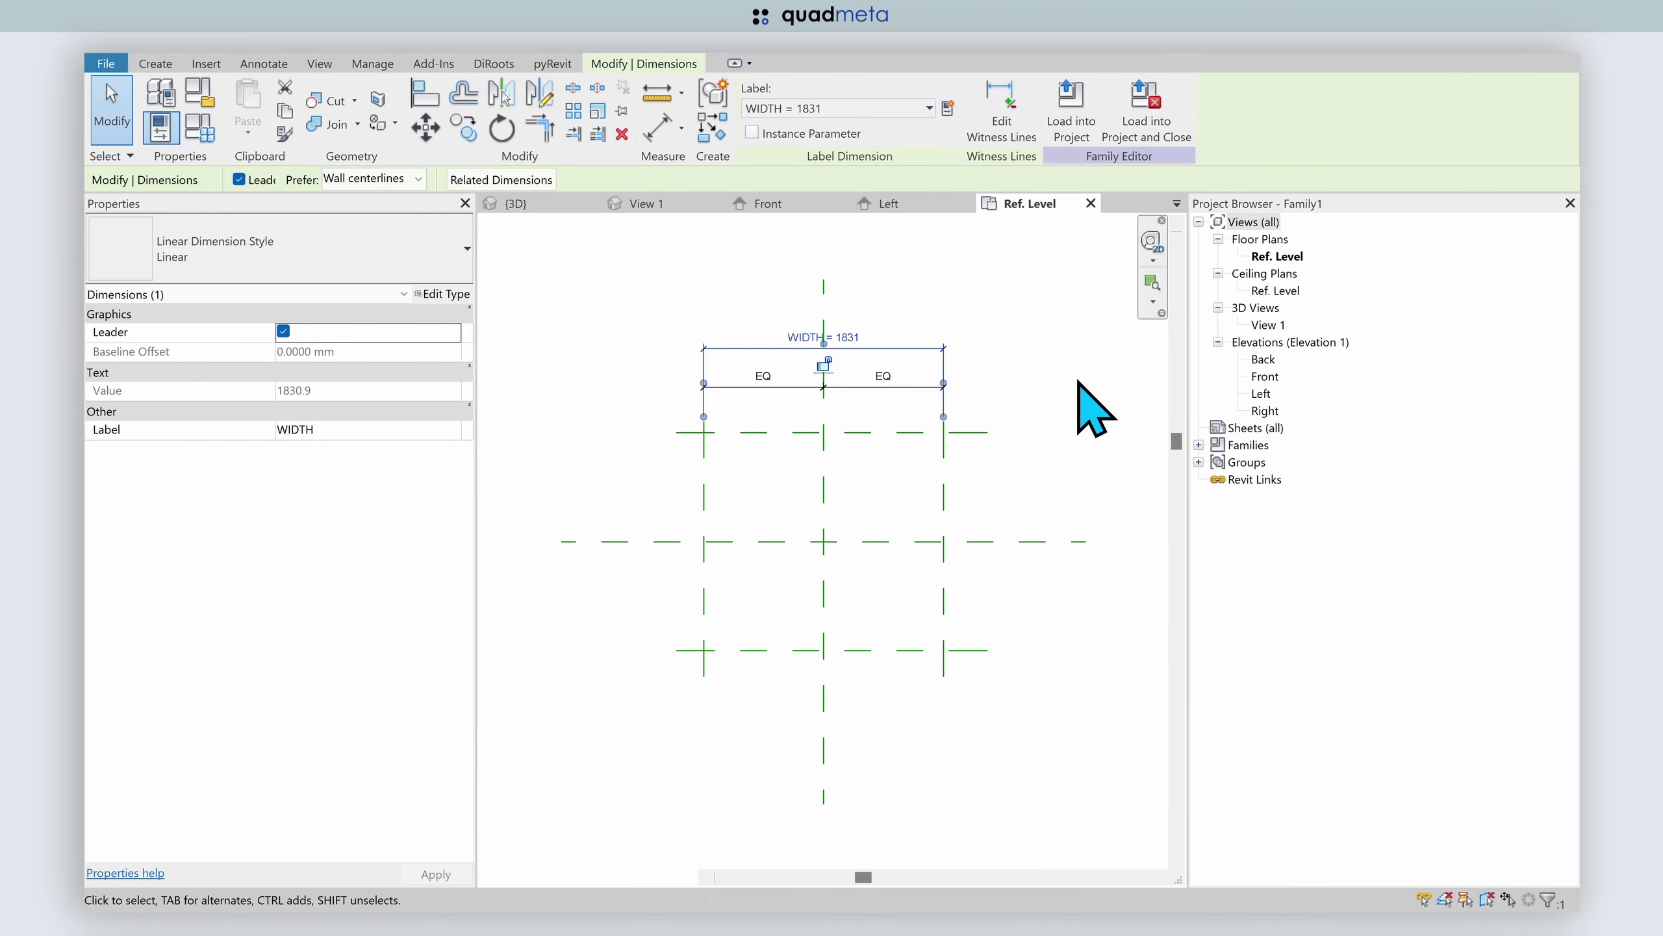
{"action": "left_click", "coordinate": [1093, 403]}
- Dimension FRONT, centre and BACK planes (832 | 832) and set the string to EQ
{"action": "key", "text": "d"}
{"action": "key", "text": "i"}
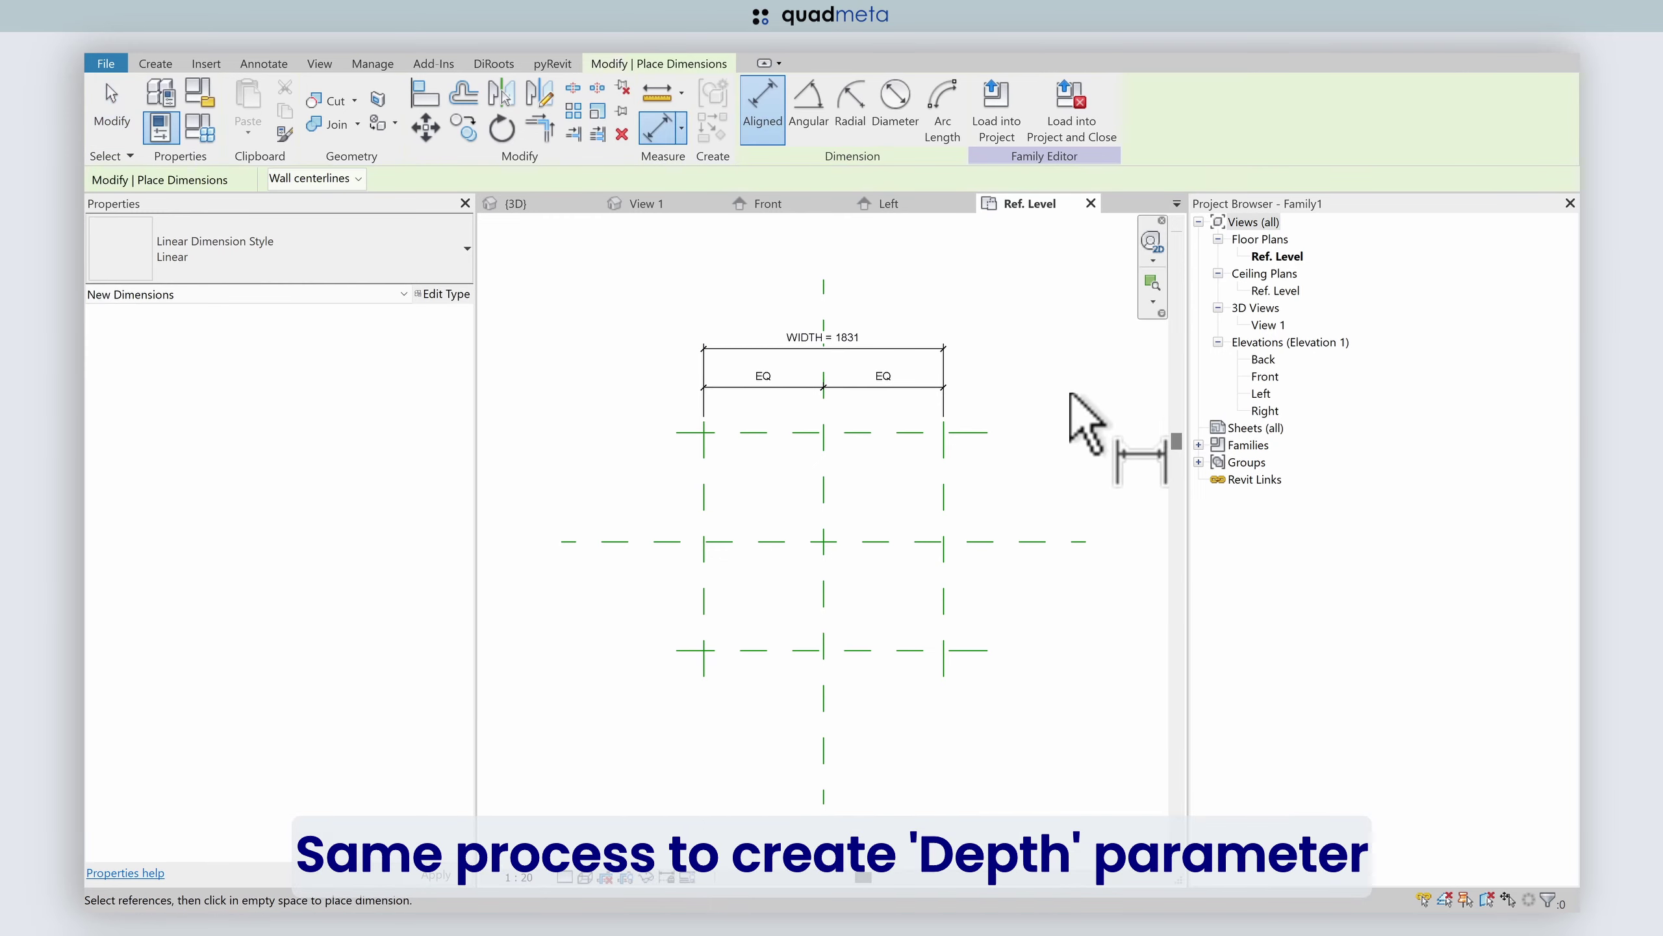
{"action": "left_click", "coordinate": [971, 636]}
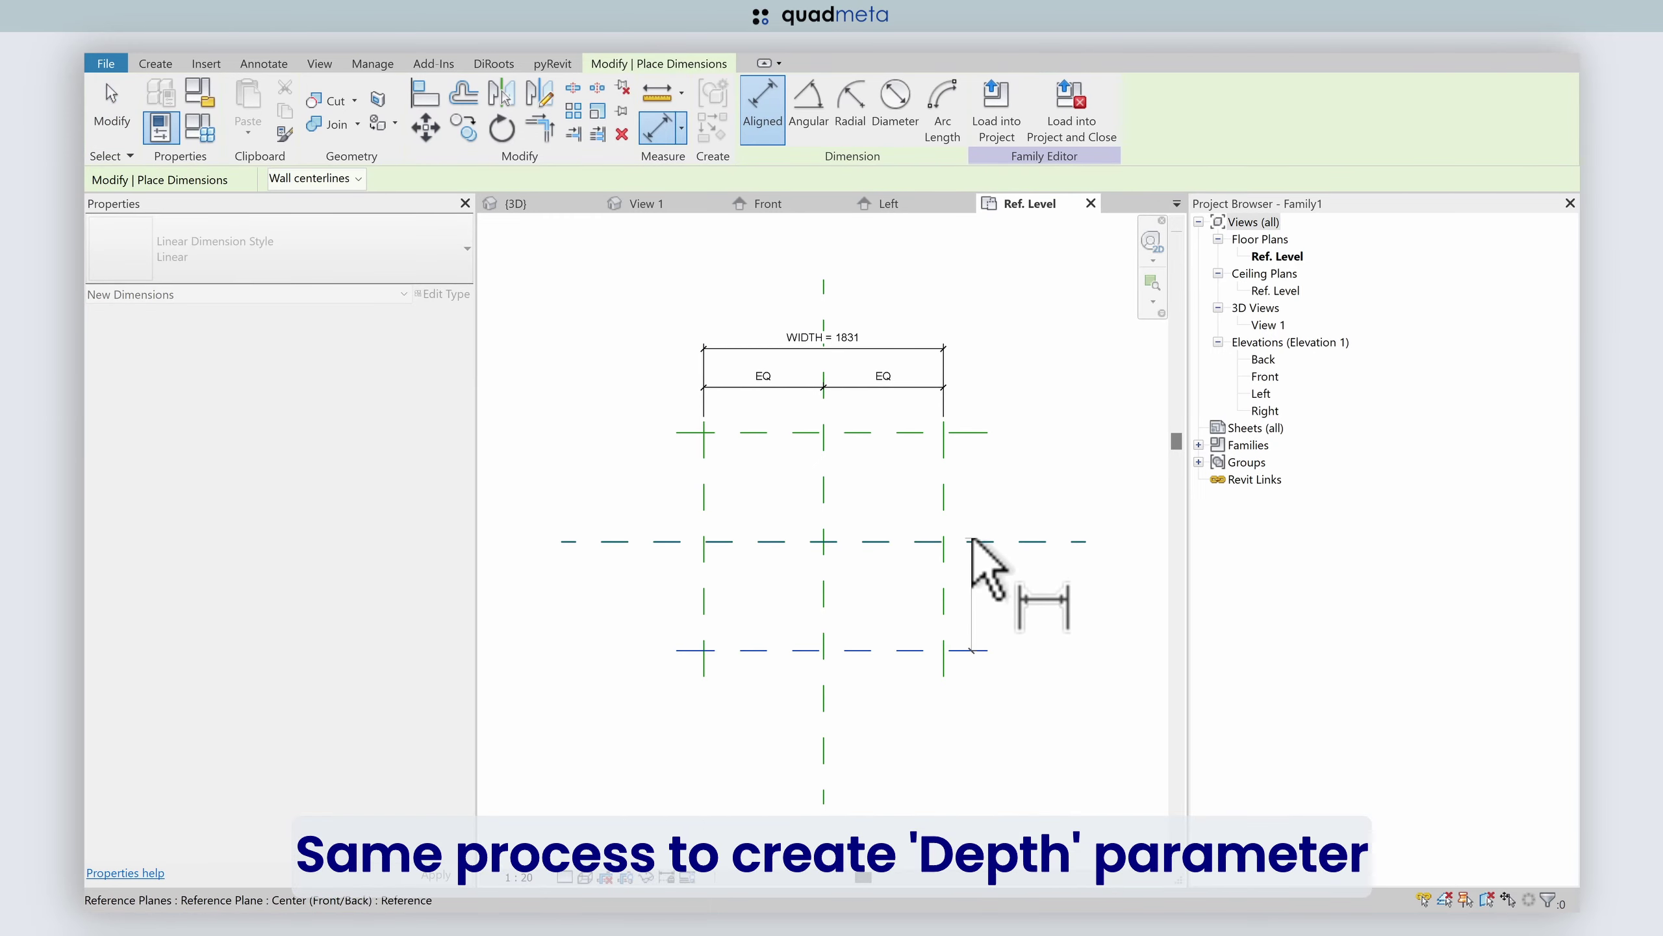
{"action": "left_click", "coordinate": [972, 541]}
{"action": "left_click", "coordinate": [976, 434]}
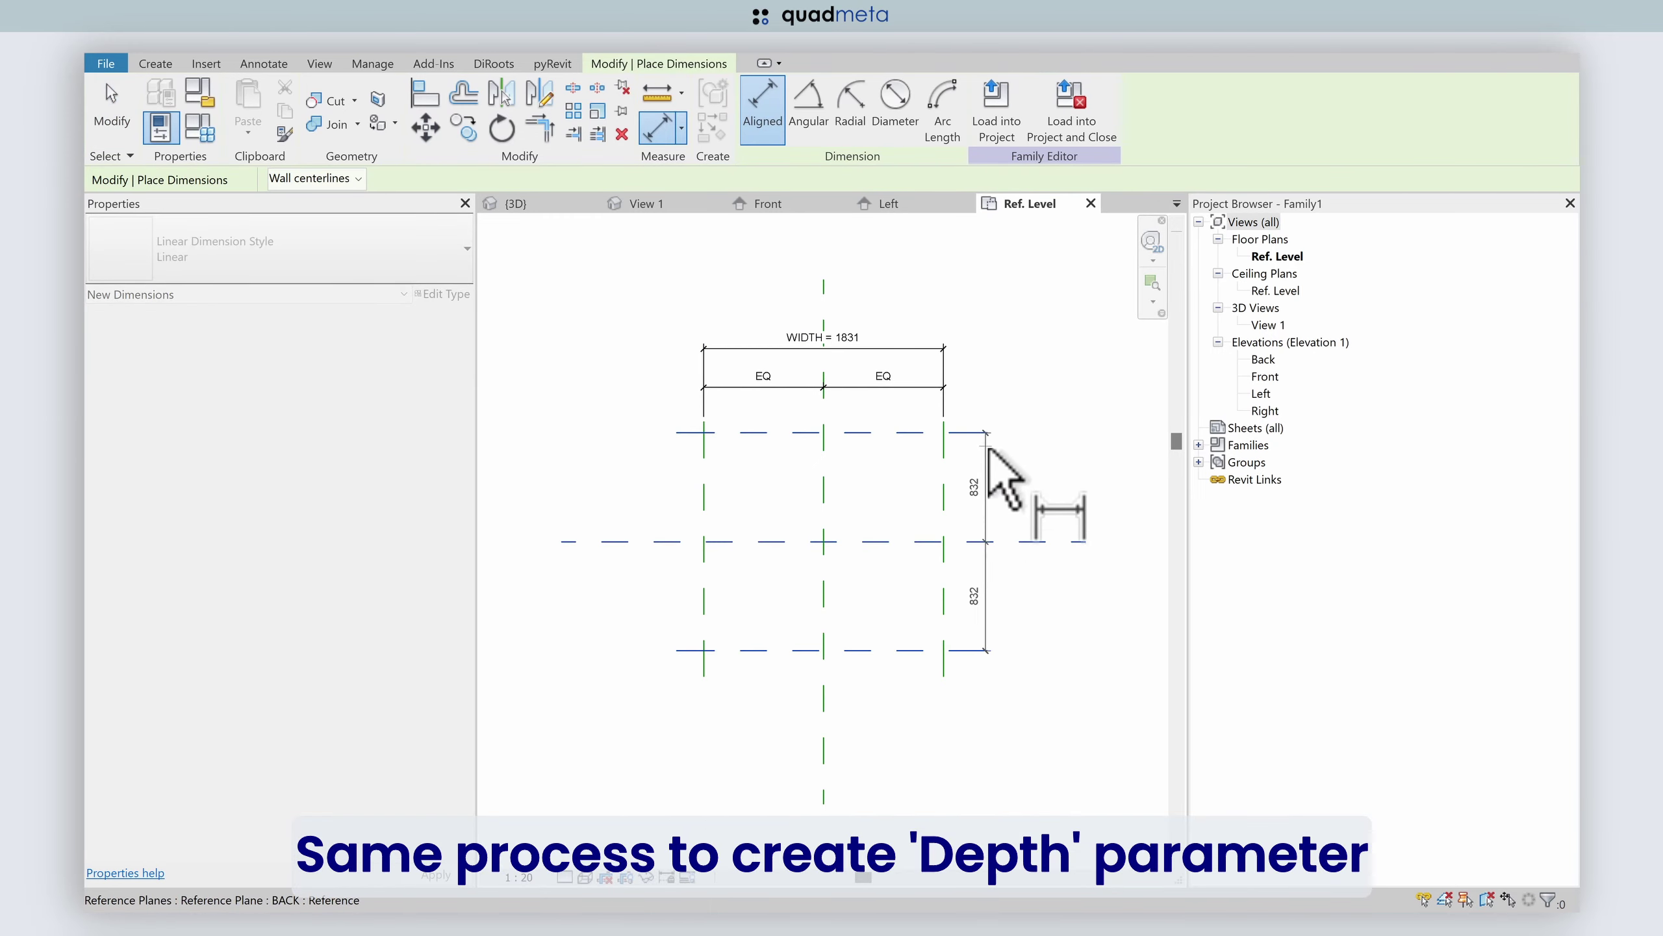
{"action": "left_click", "coordinate": [1009, 468]}
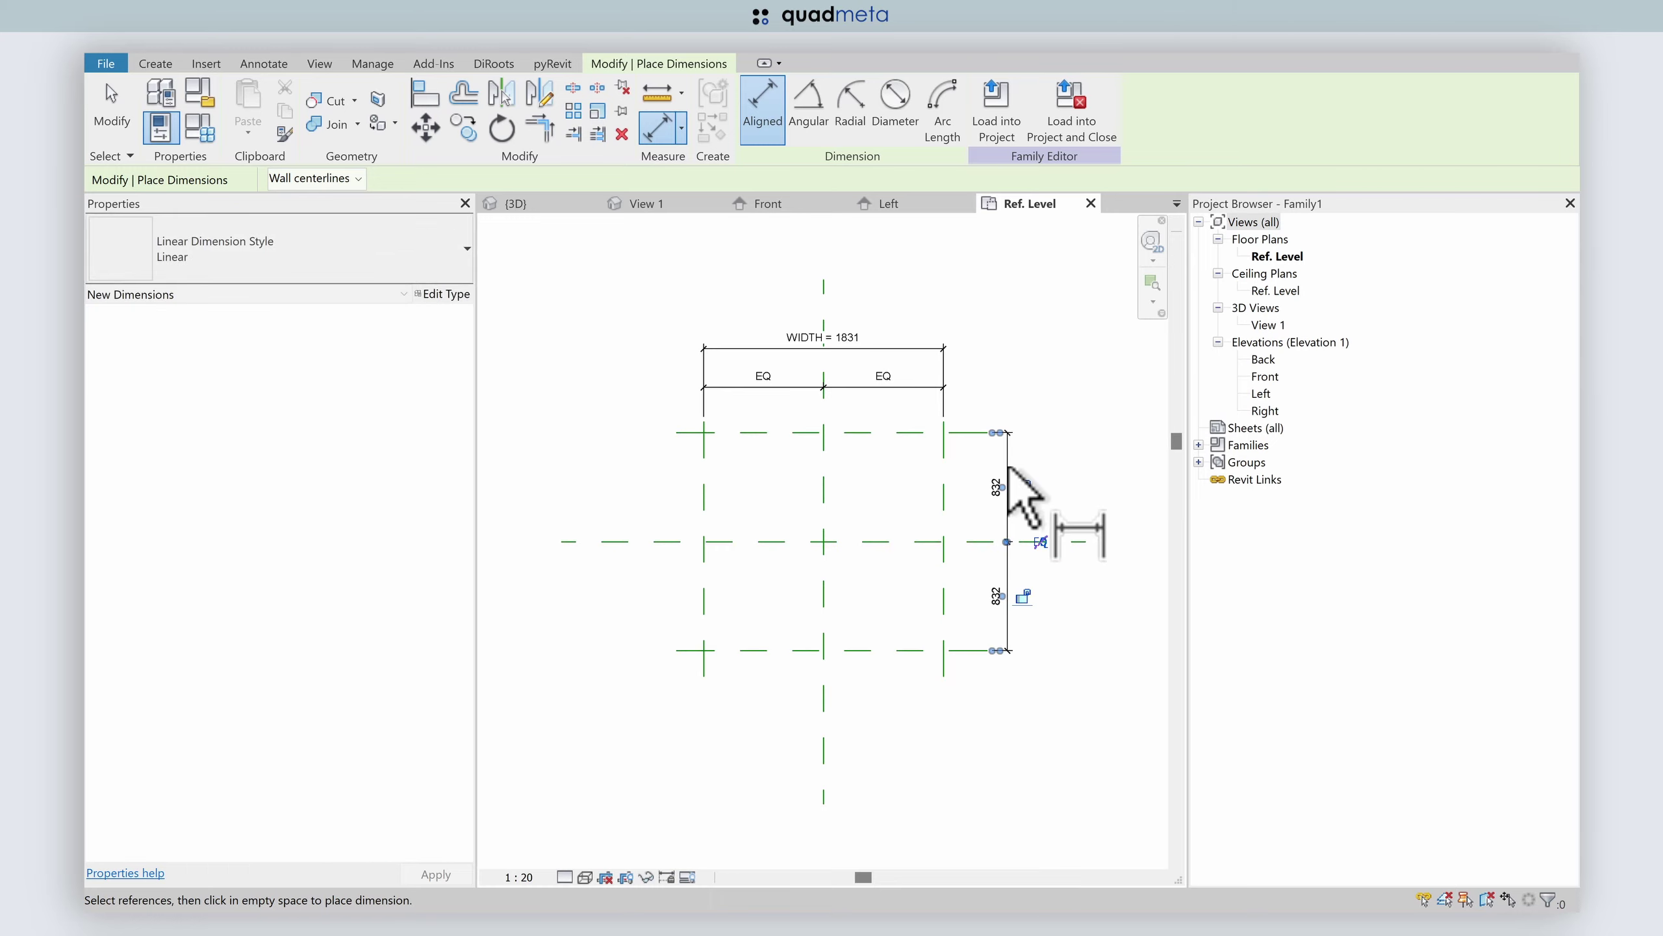
{"action": "left_click", "coordinate": [1041, 543]}
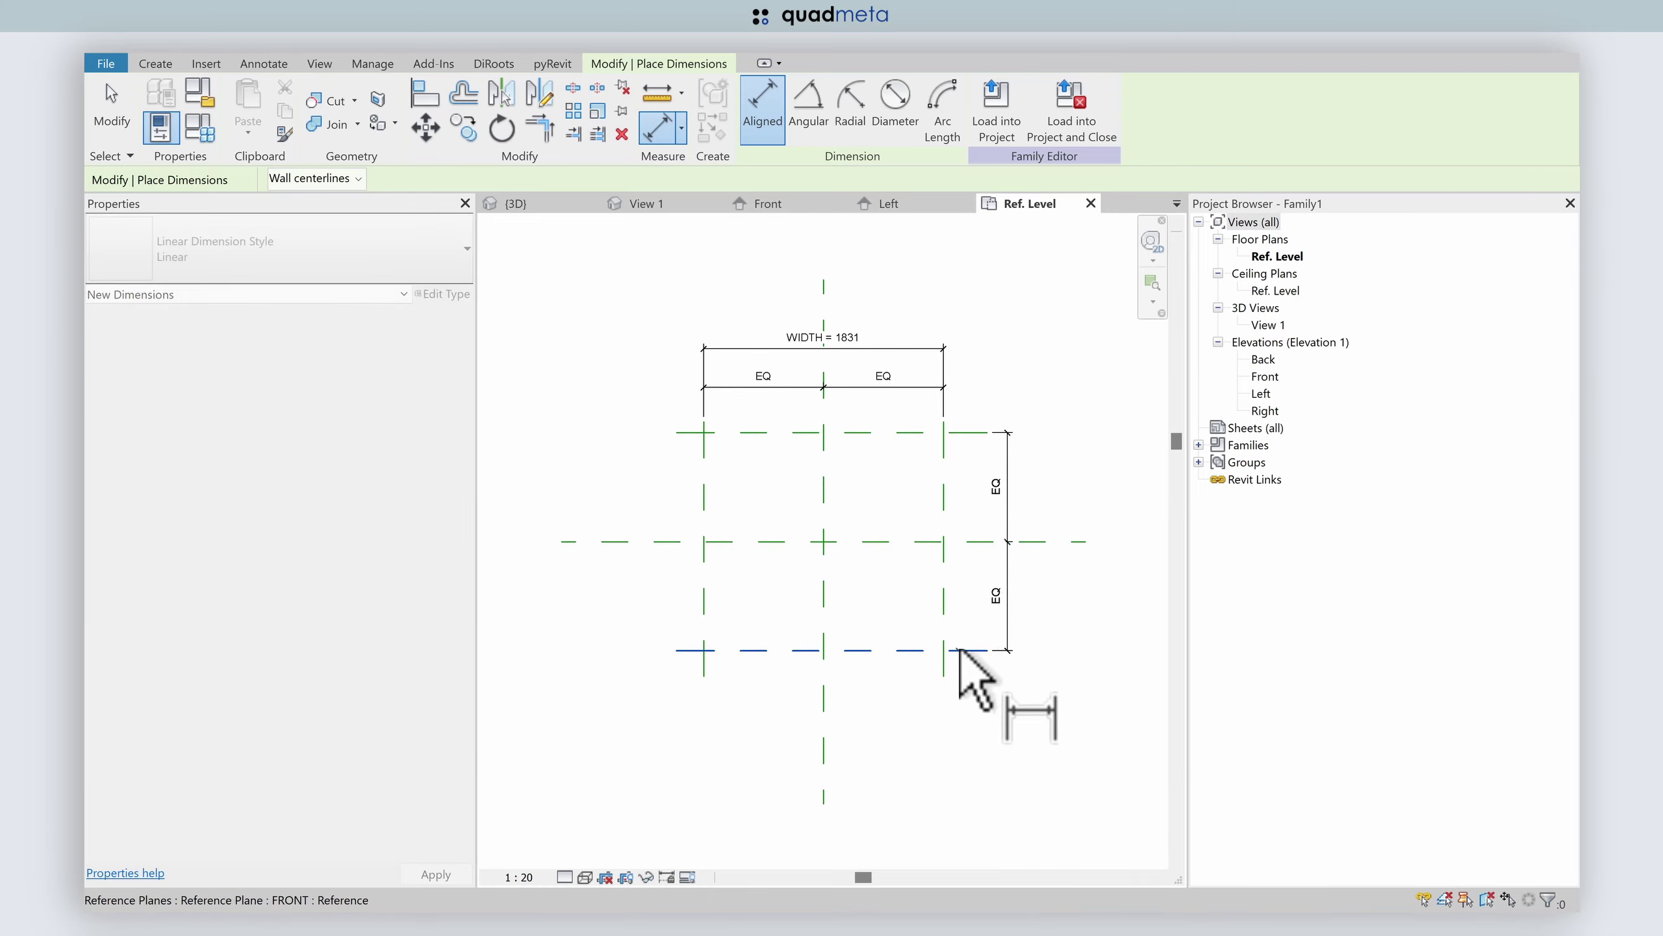
- Add the overall 1664 FRONT-to-BACK dimension and label it with a new DEPTH parameter
{"action": "left_click", "coordinate": [959, 433]}
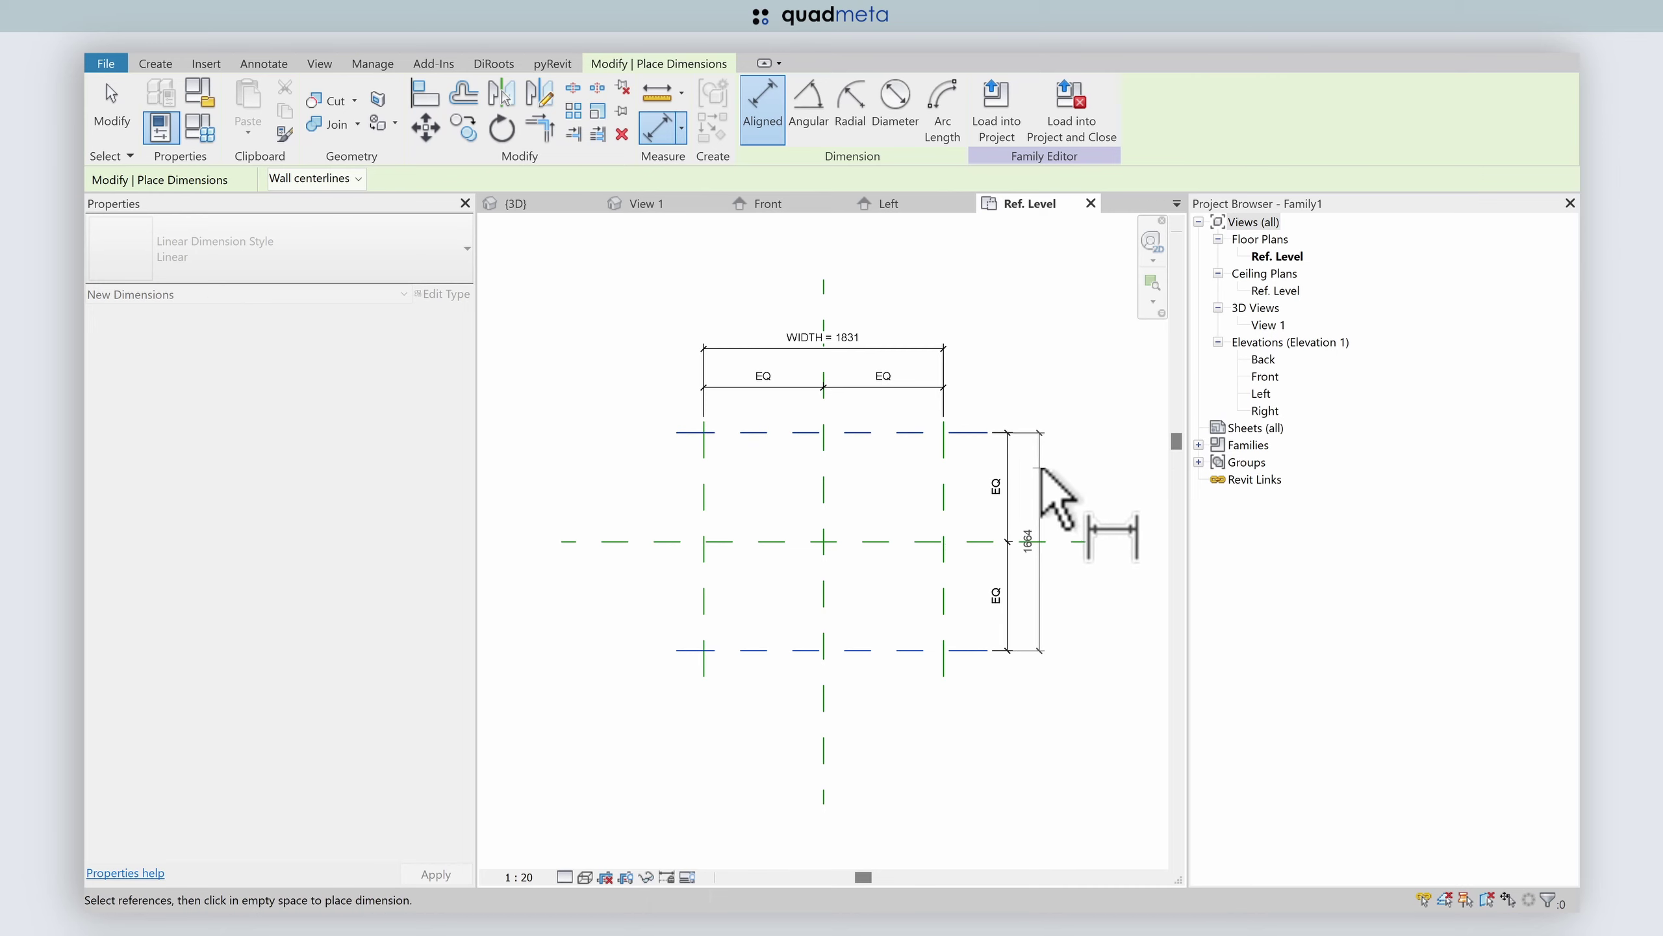
{"action": "left_click", "coordinate": [1046, 469]}
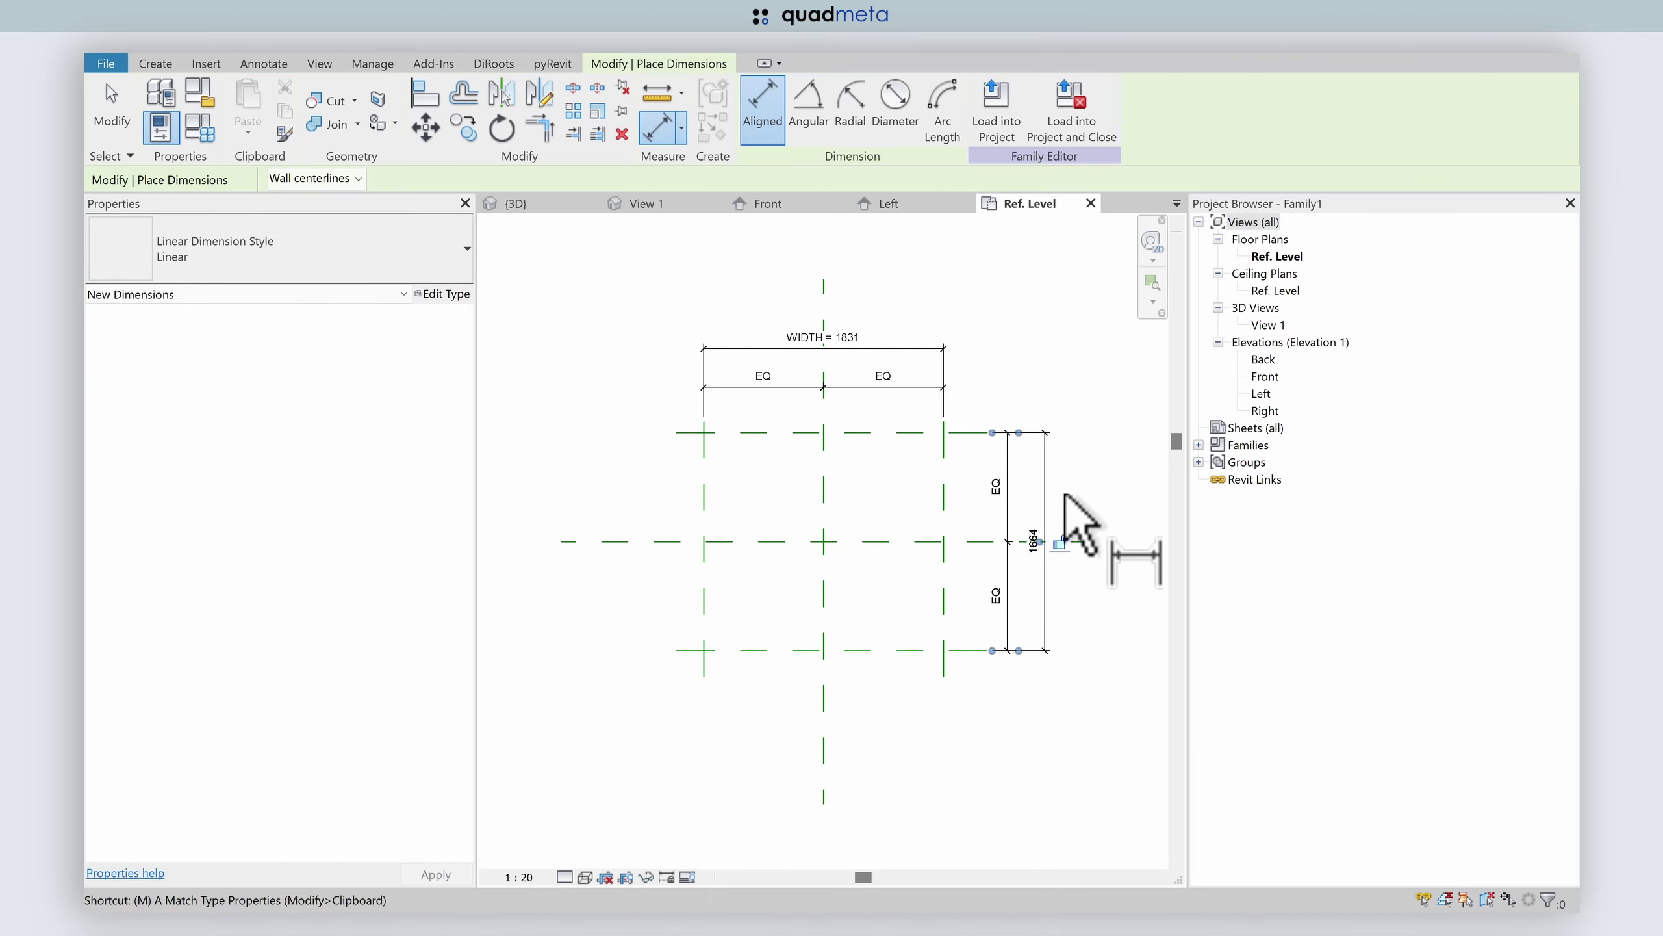
{"action": "key", "text": "Escape"}
{"action": "left_click", "coordinate": [1048, 532]}
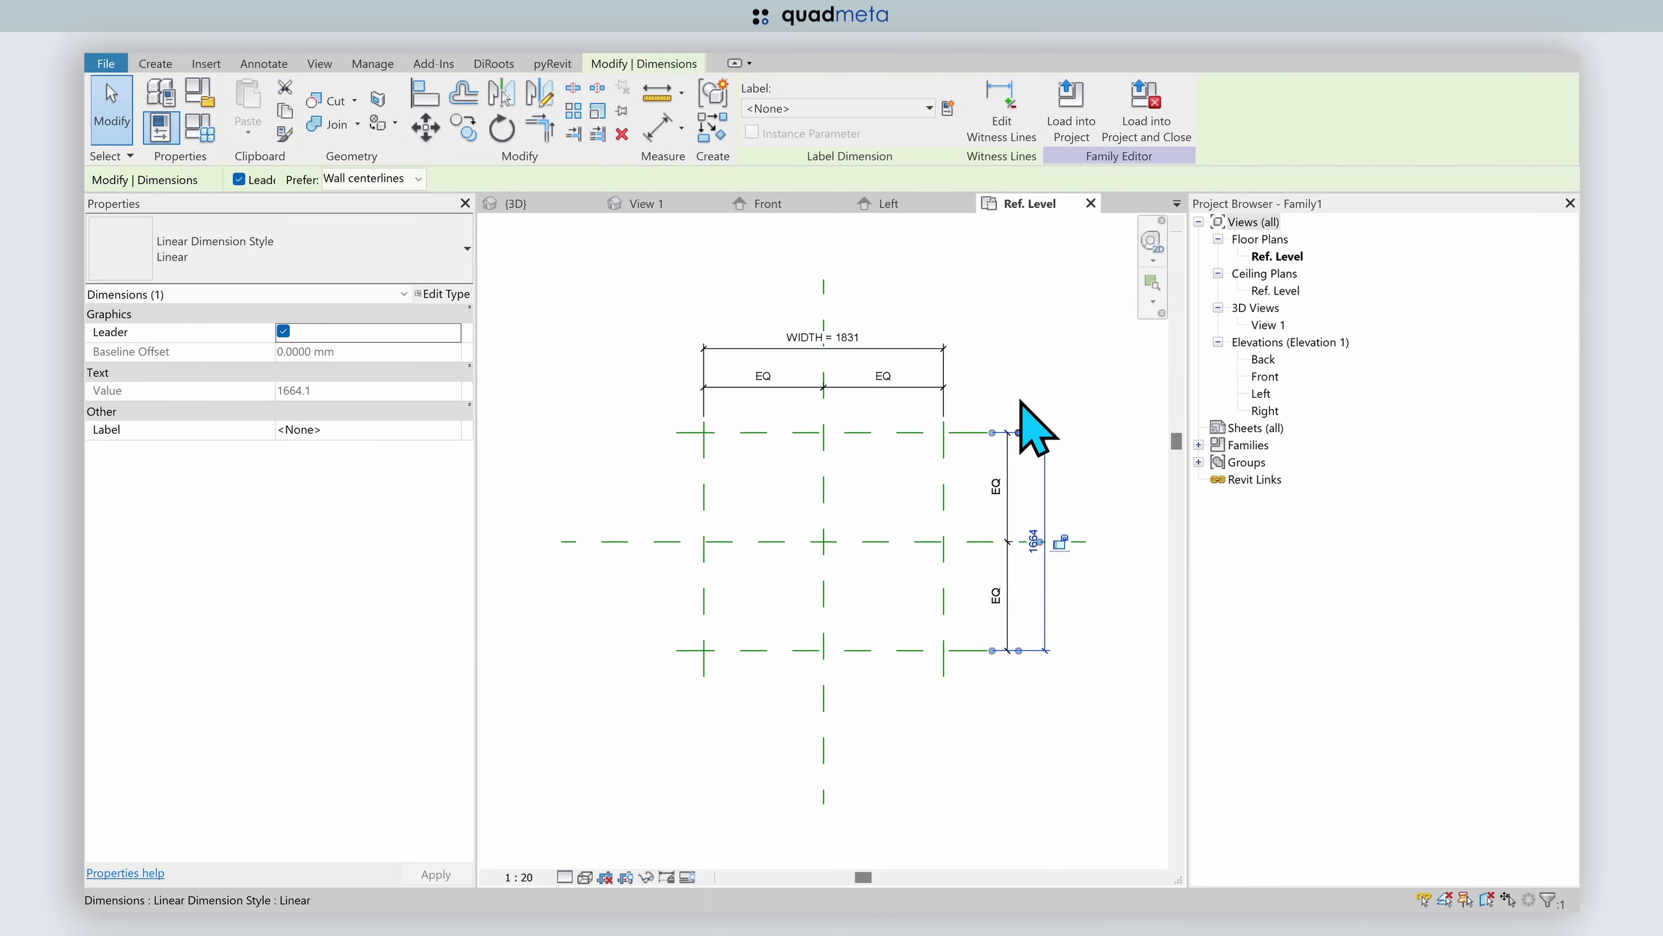
{"action": "left_click", "coordinate": [947, 114]}
{"action": "type", "text": "DEPTH"}
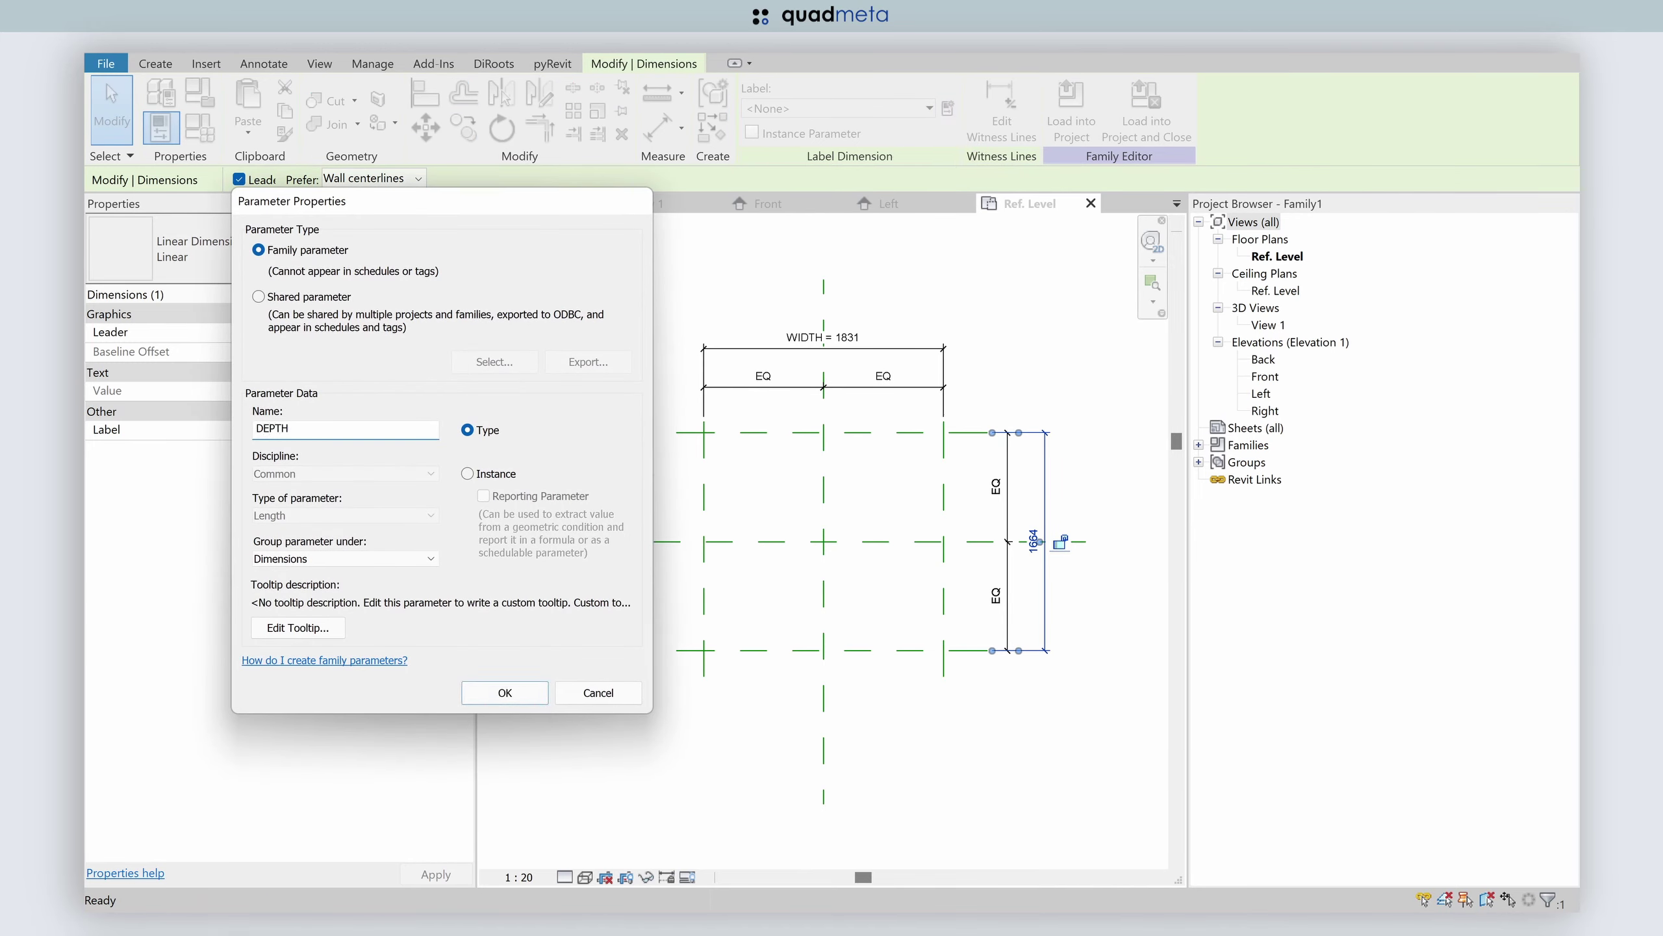
{"action": "key", "text": "Return"}
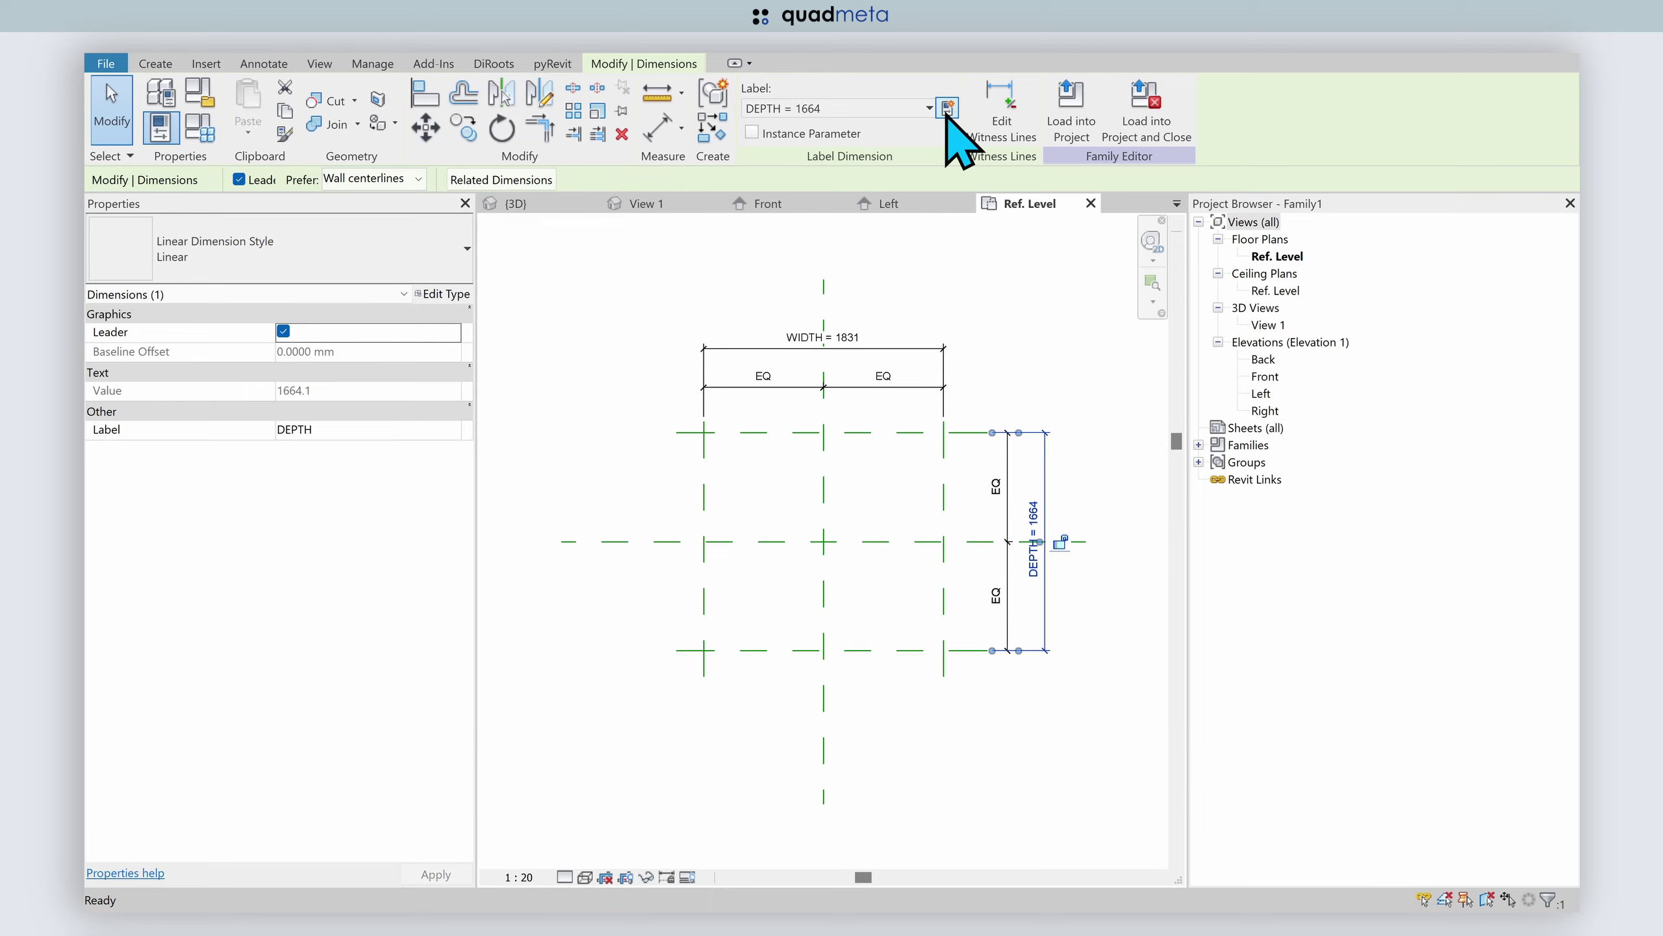
{"action": "left_click", "coordinate": [1076, 339]}
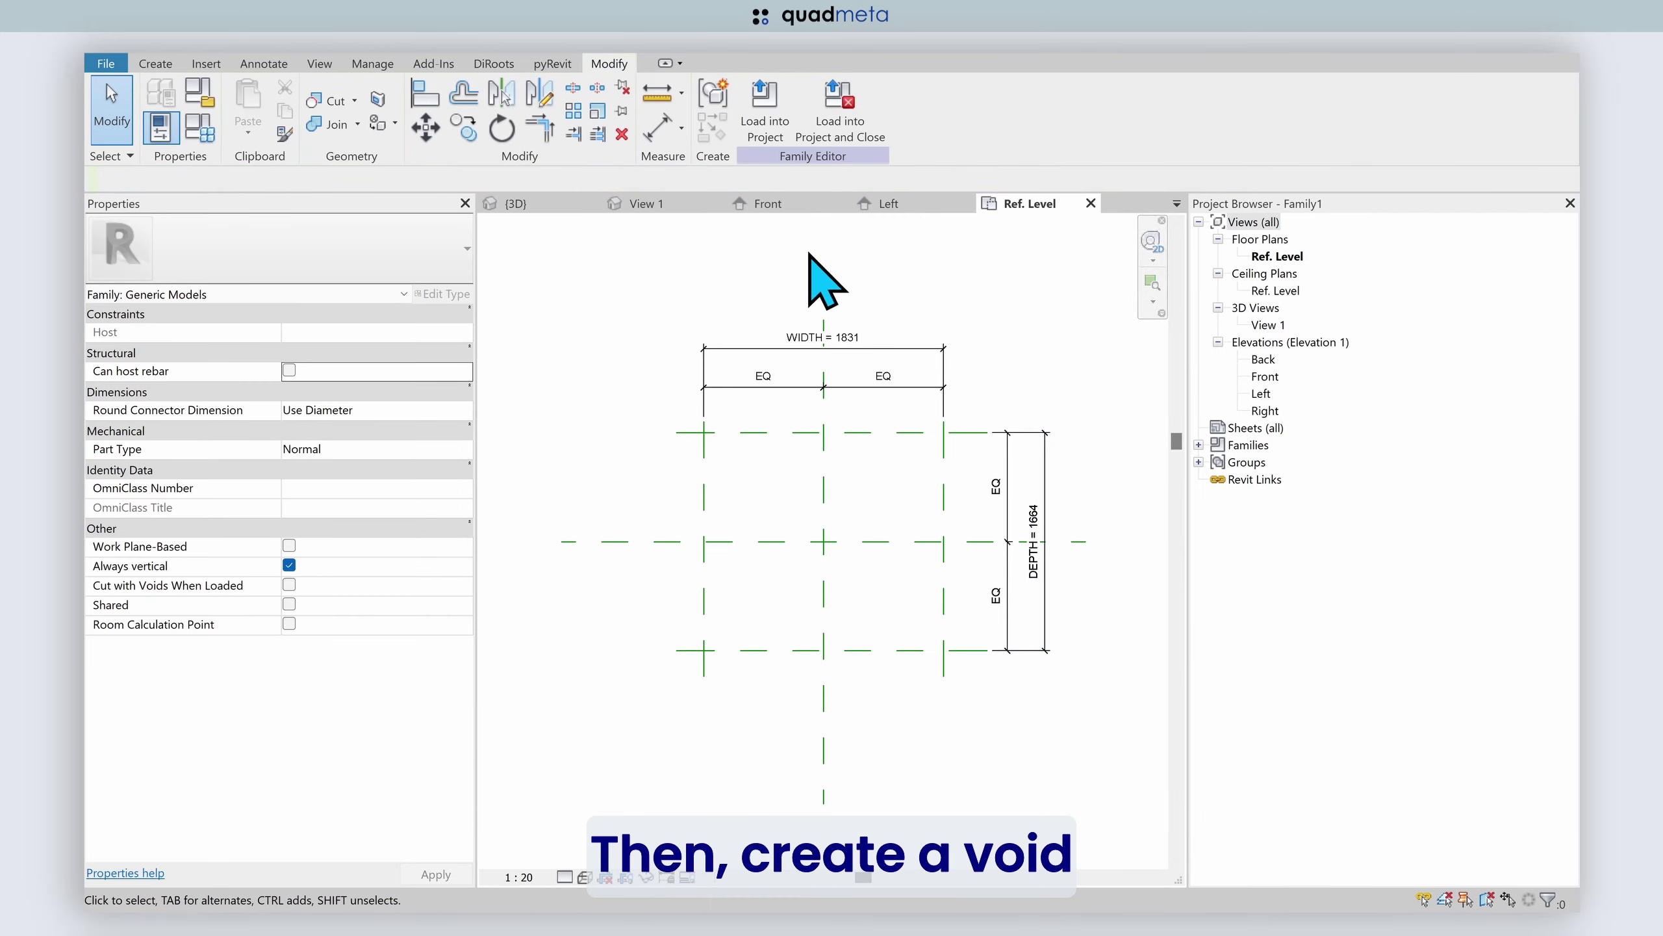
- Sketch a void extrusion rectangle between the back-left and front-right plane intersections
{"action": "left_click", "coordinate": [156, 64]}
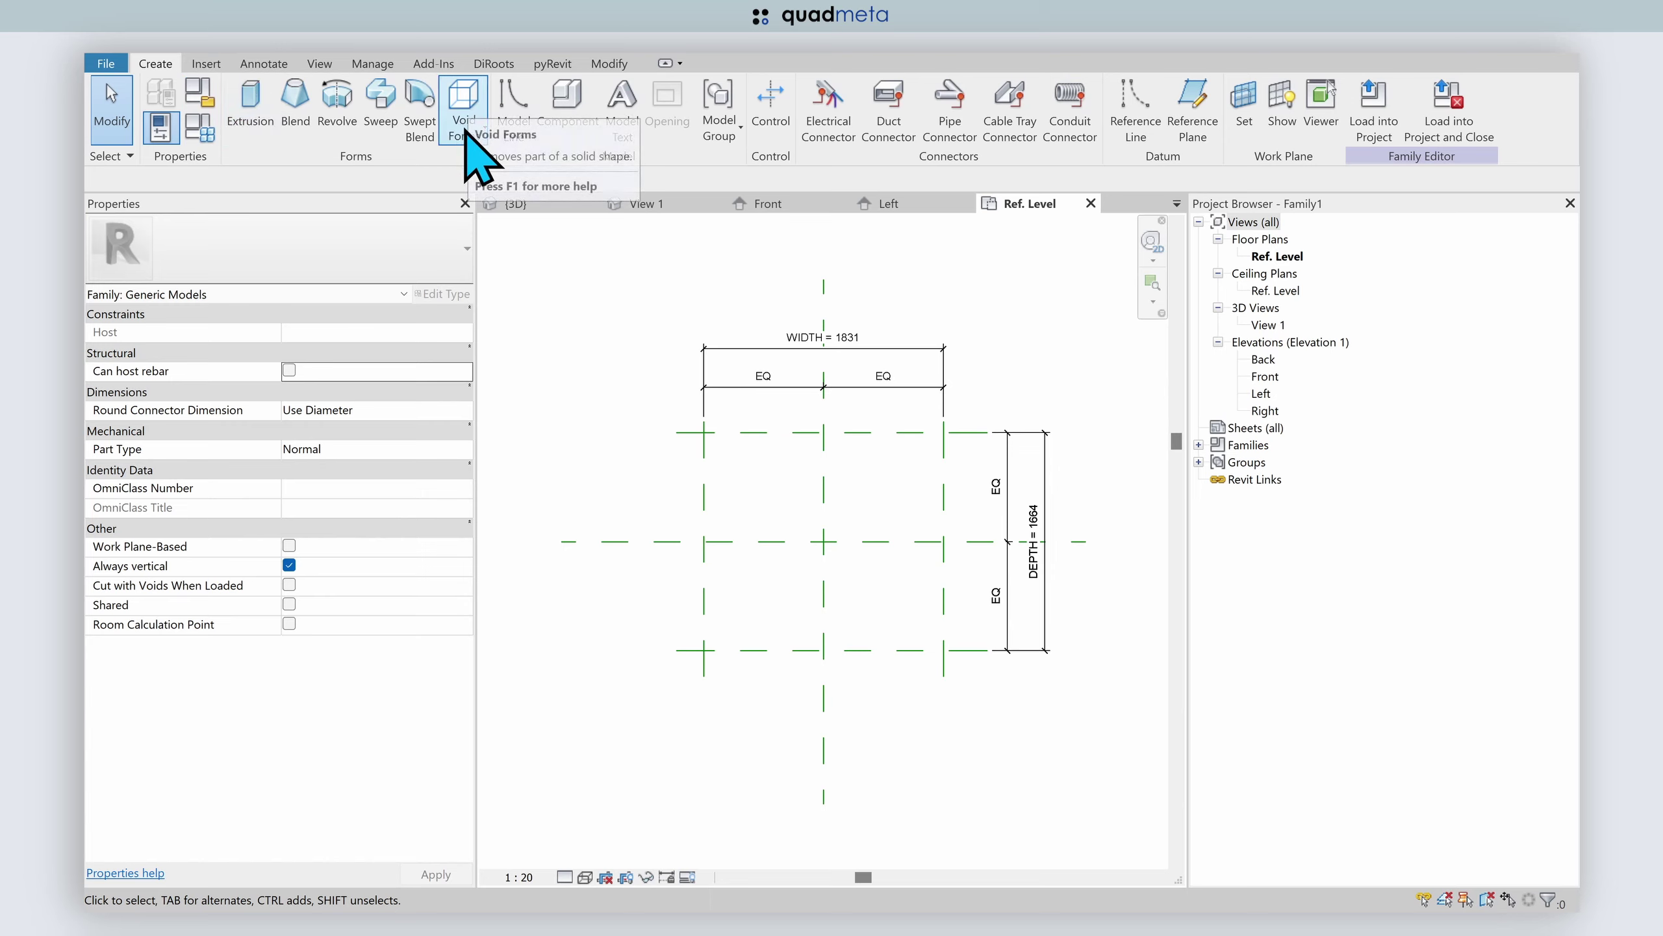
{"action": "left_click", "coordinate": [481, 124]}
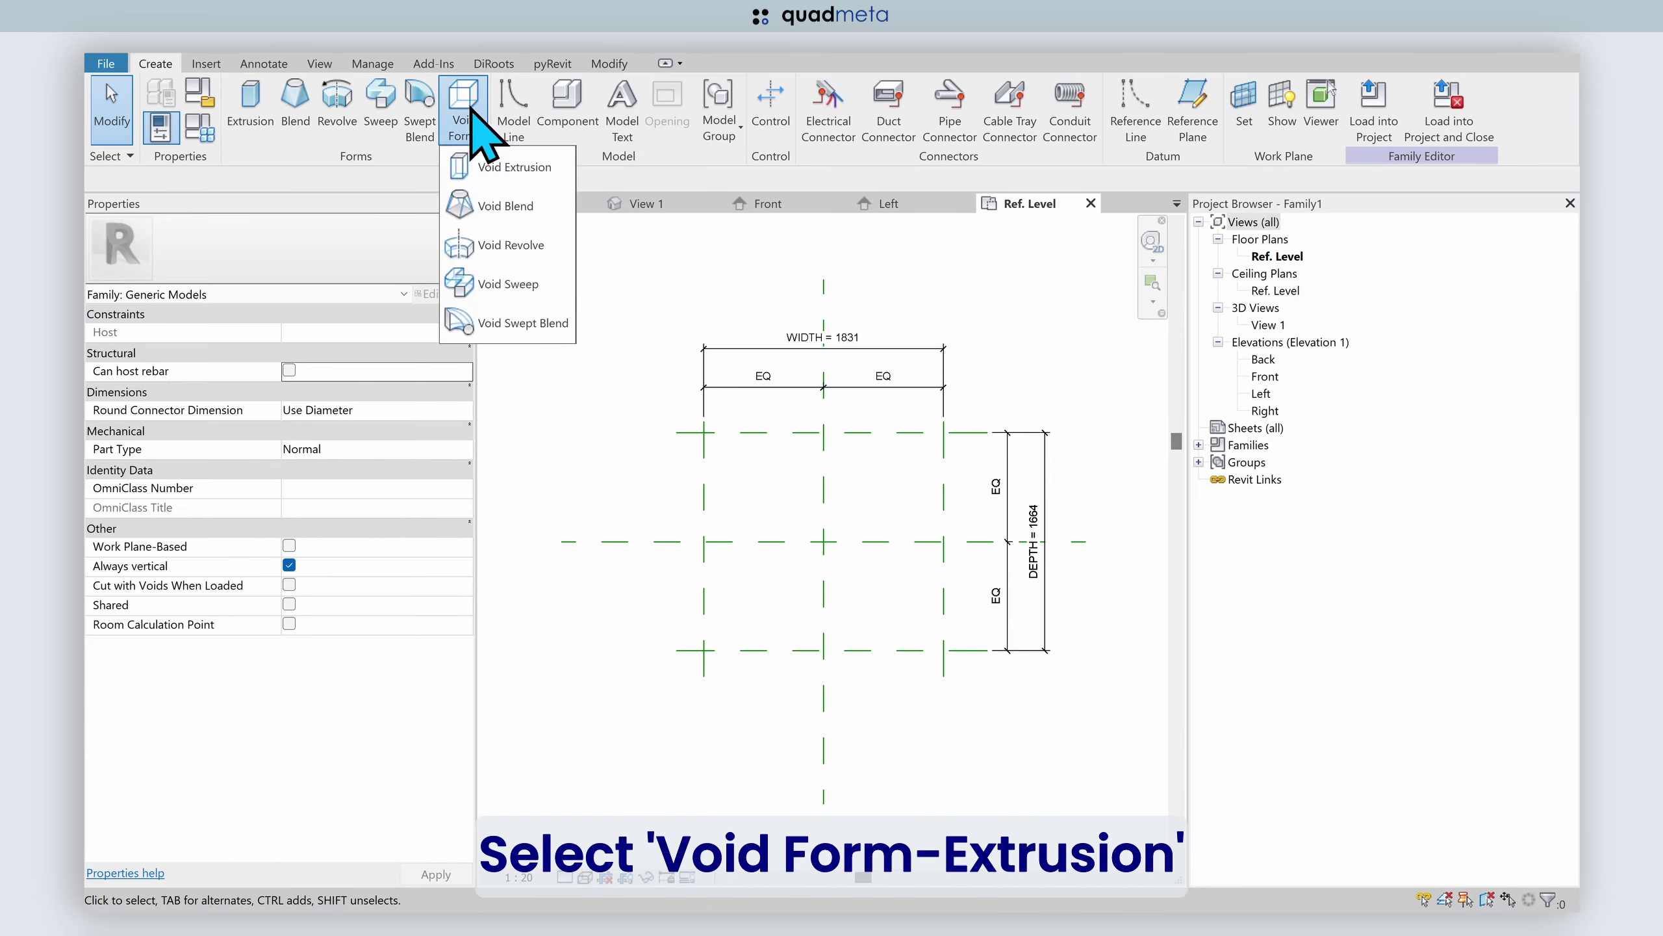
{"action": "left_click", "coordinate": [504, 167]}
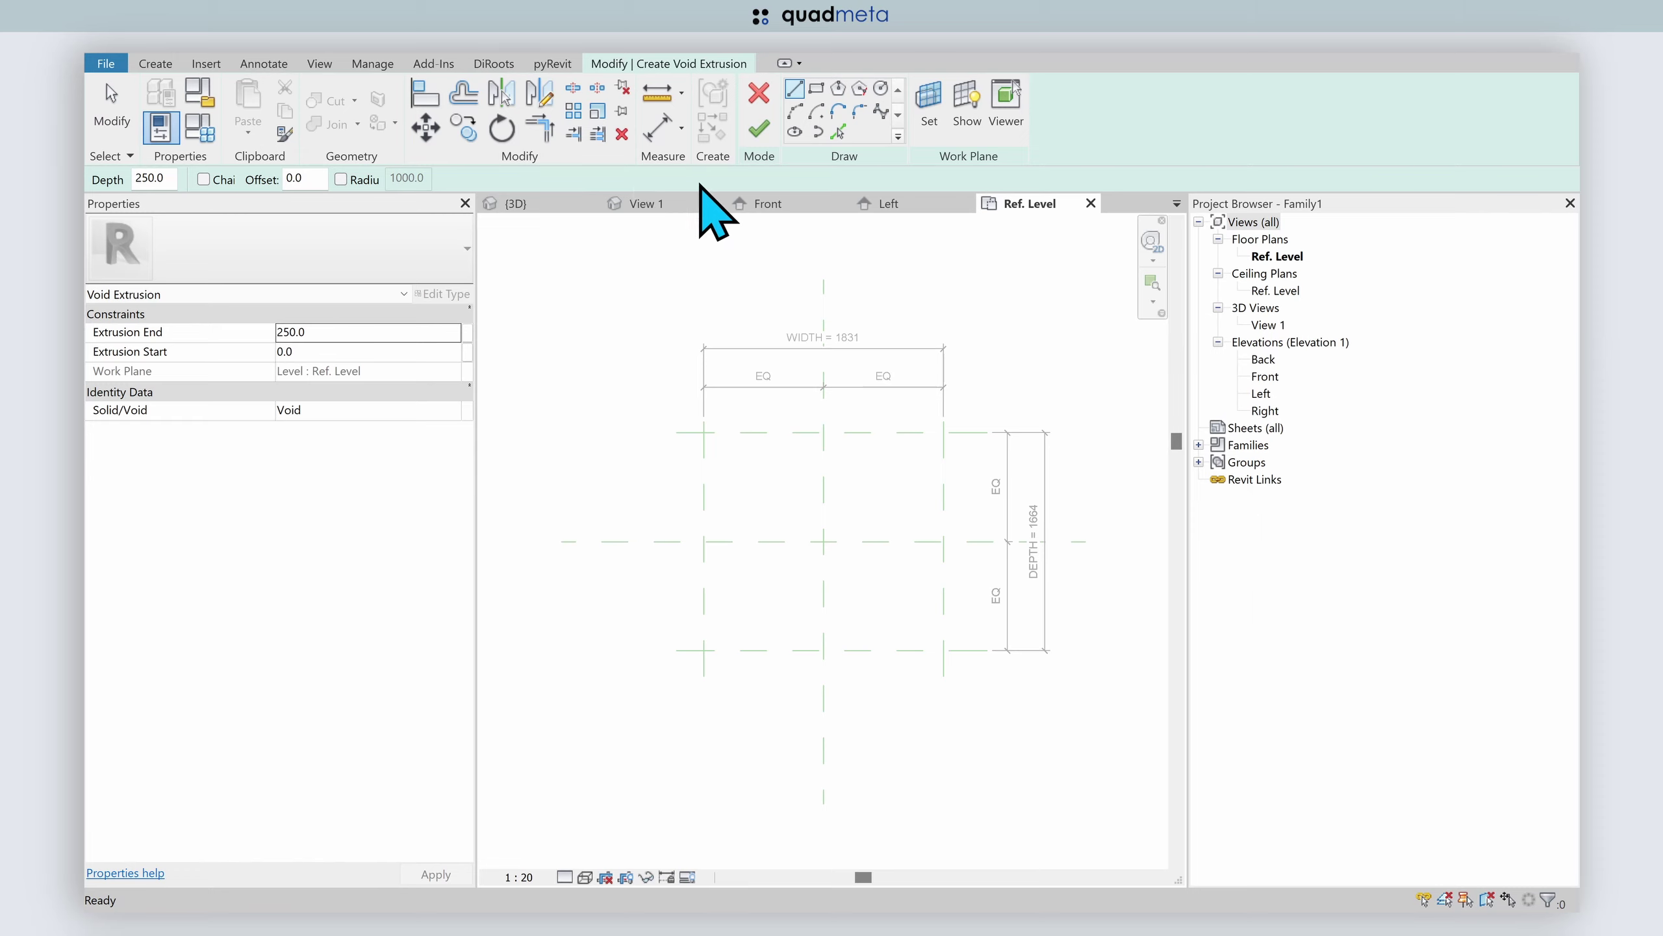
{"action": "left_click", "coordinate": [818, 90]}
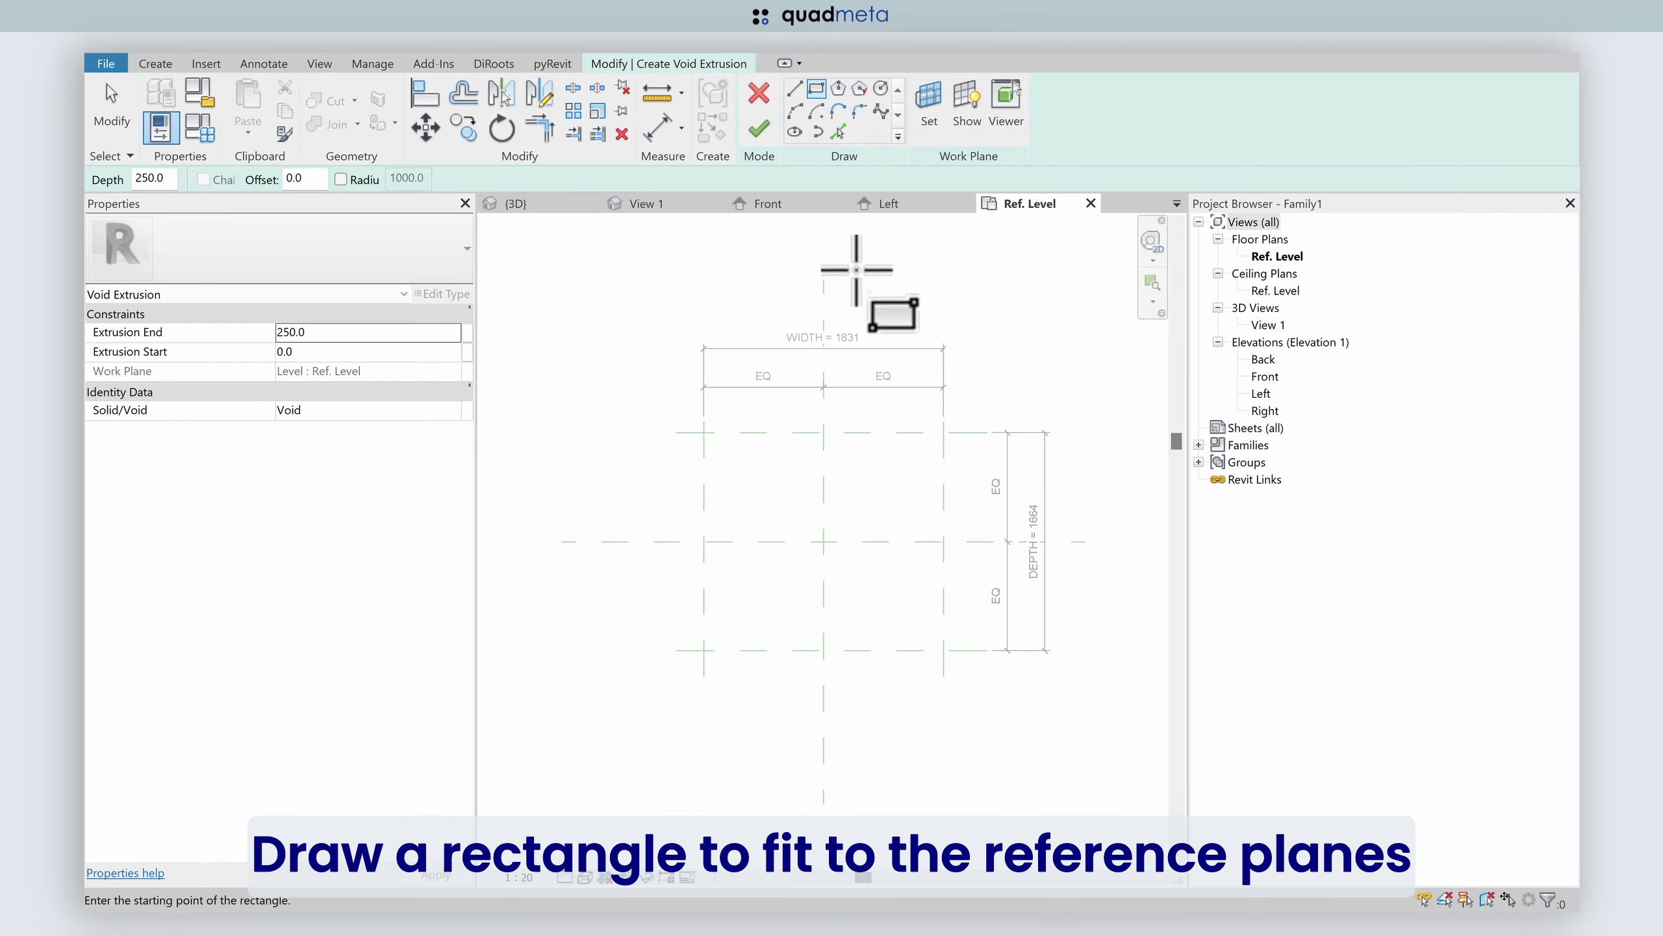
{"action": "left_click", "coordinate": [703, 433]}
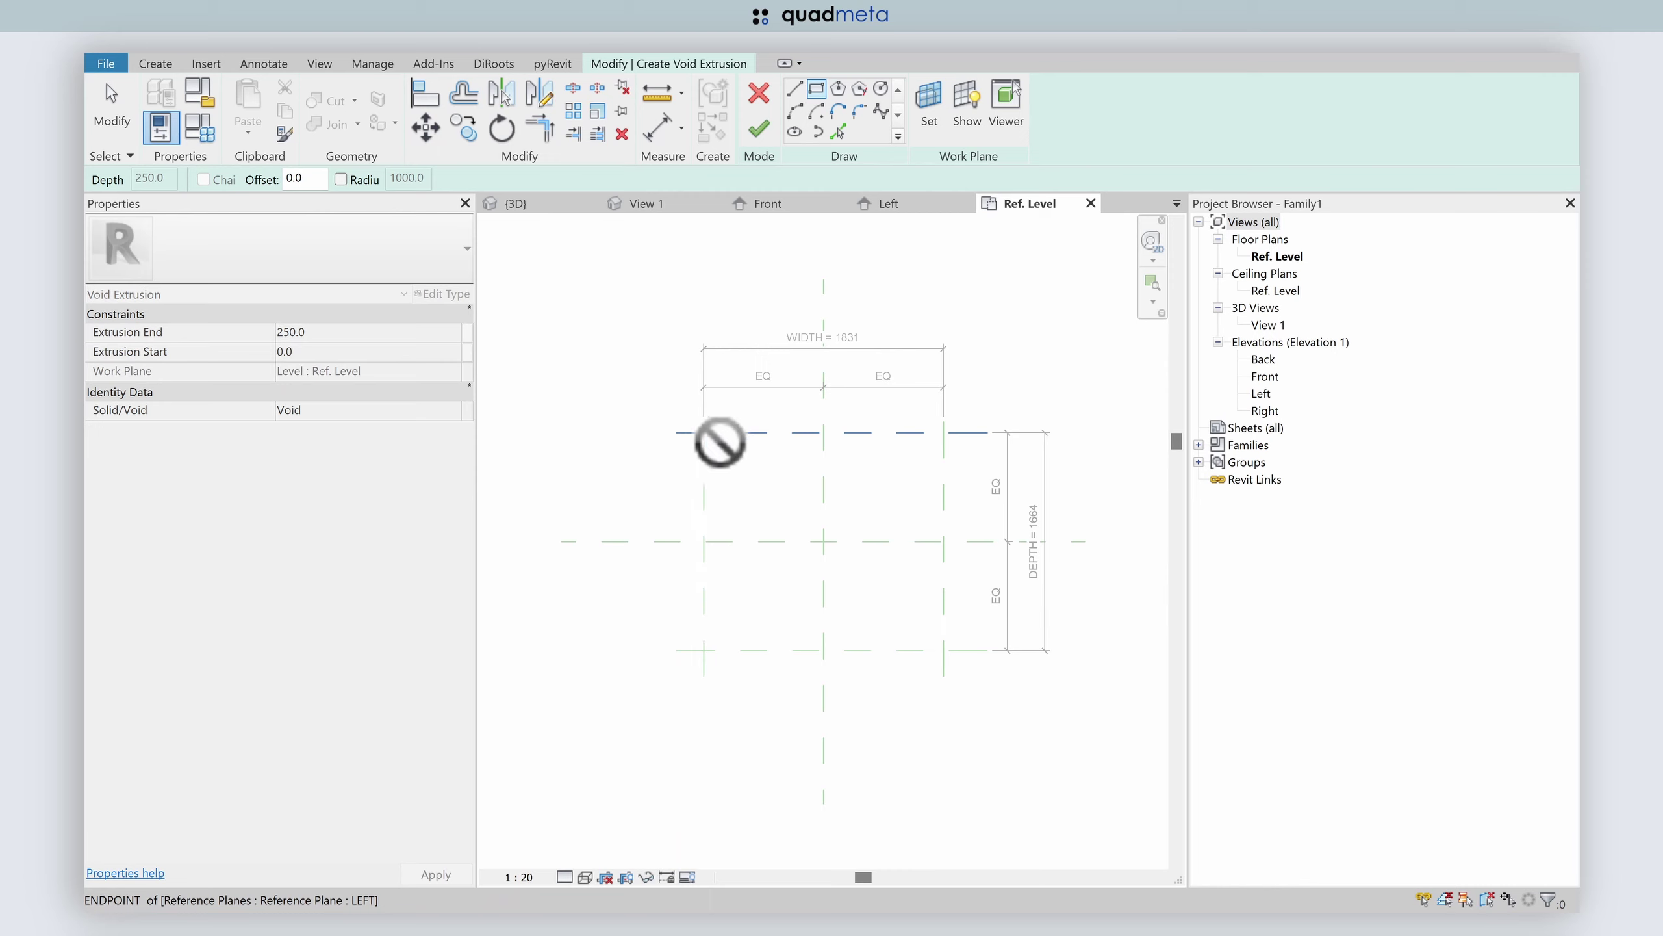
{"action": "left_click", "coordinate": [943, 650]}
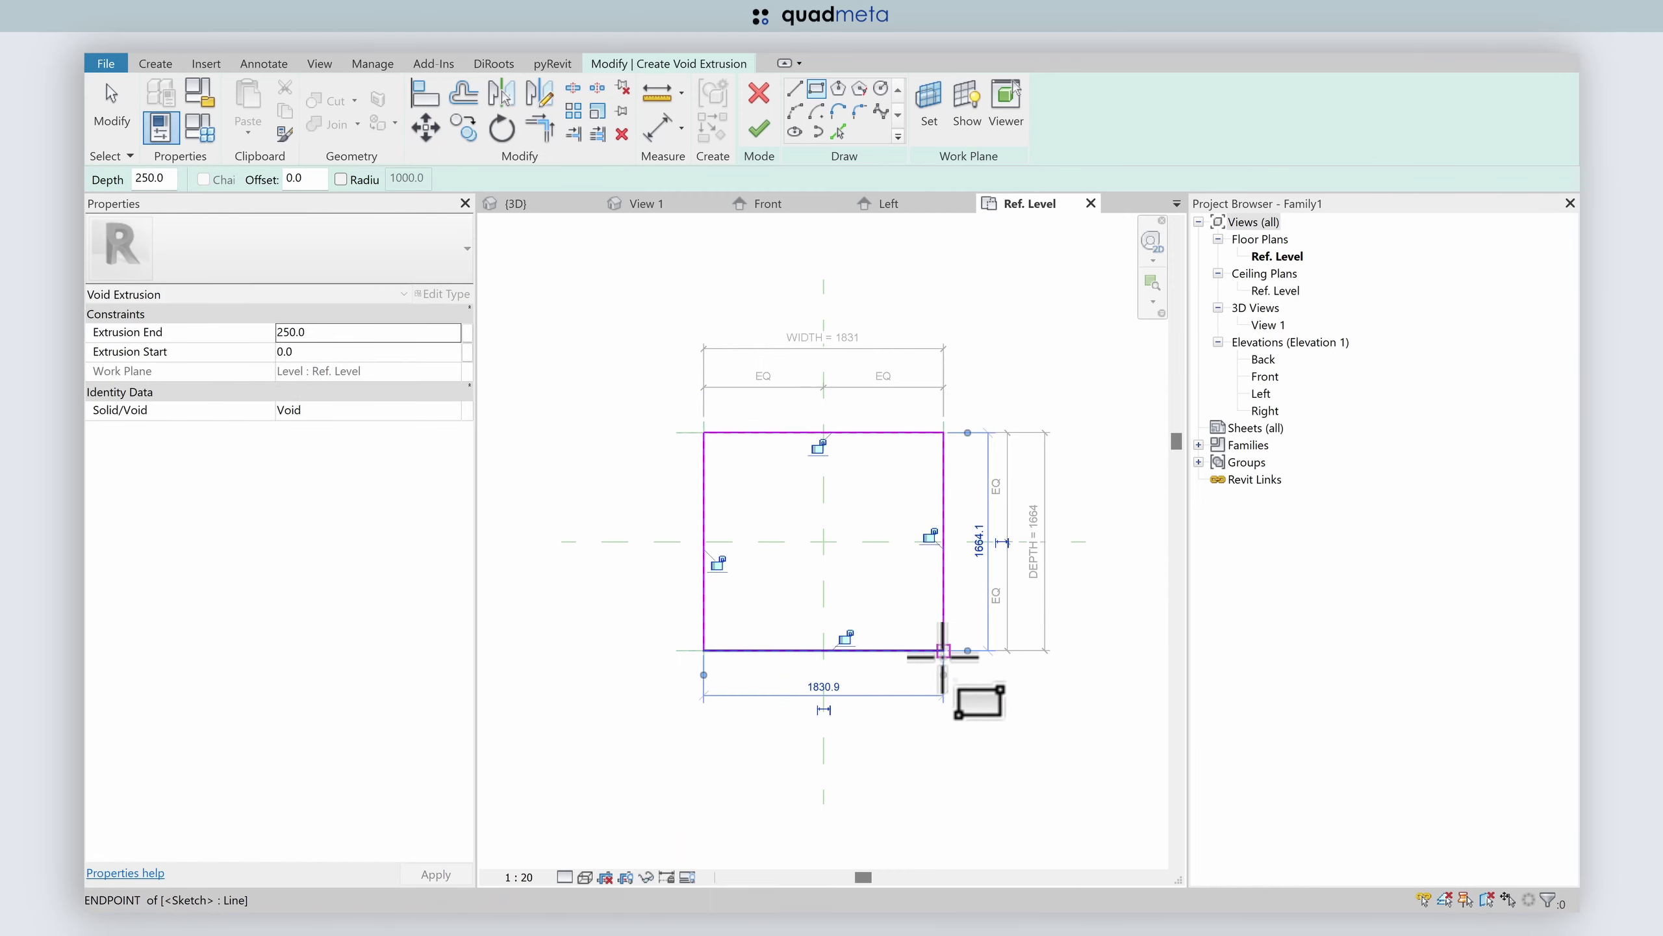
- Lock all four rectangle edges to their reference planes and finish the void extrusion
{"action": "left_click", "coordinate": [845, 635]}
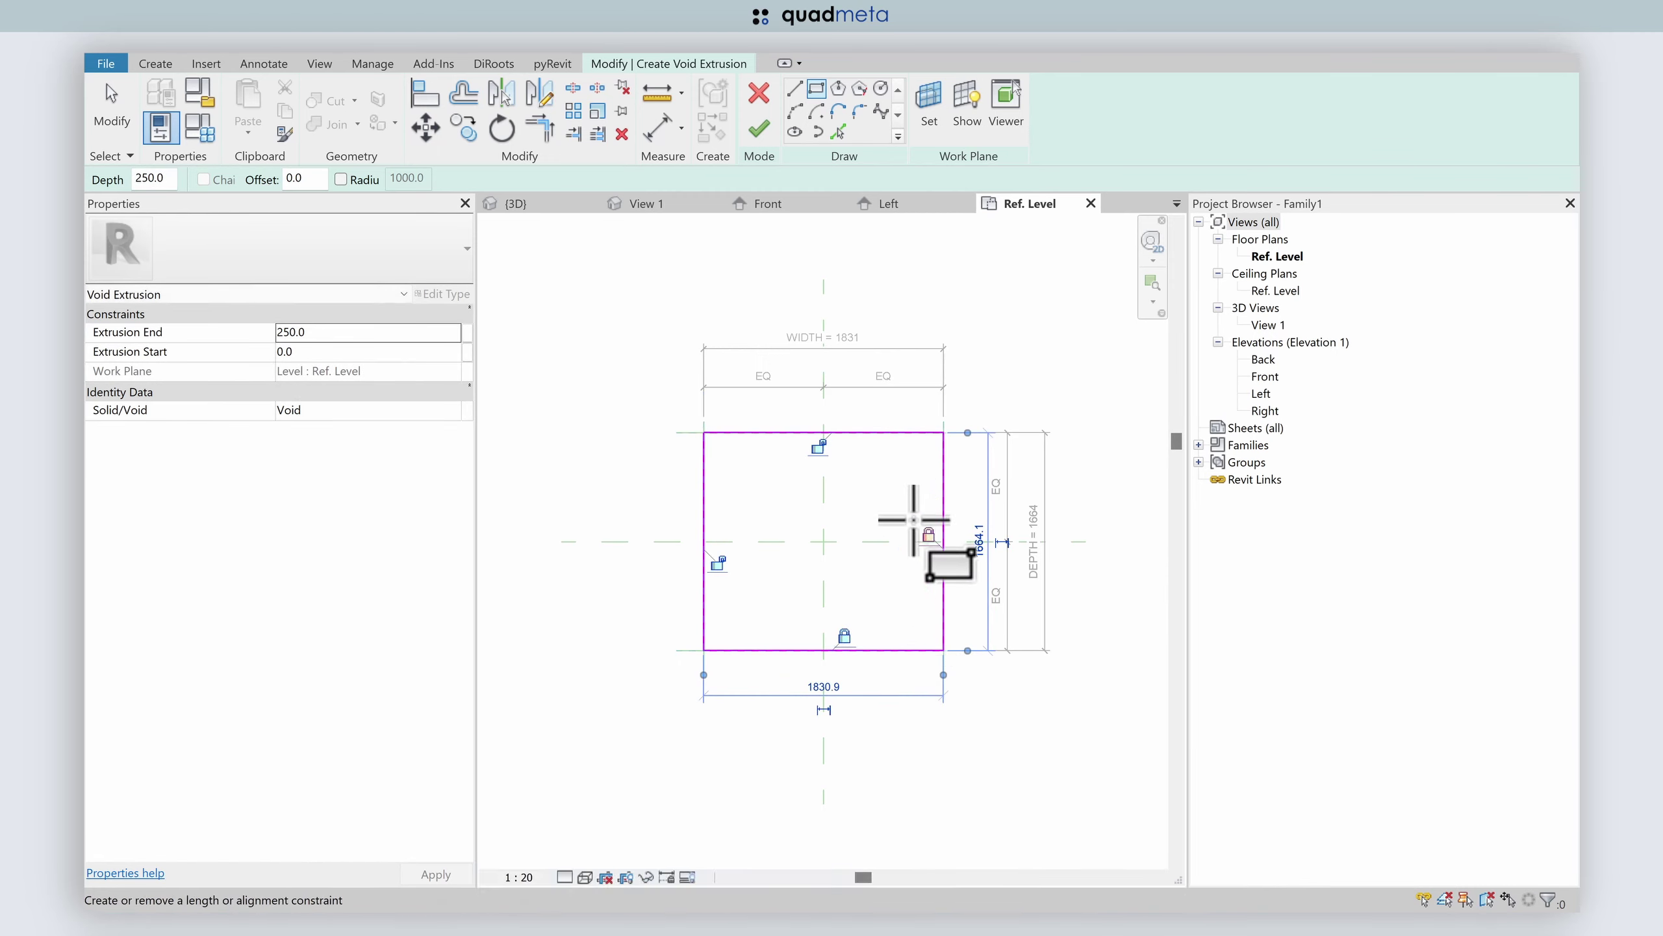
{"action": "left_click", "coordinate": [929, 535]}
{"action": "left_click", "coordinate": [818, 447]}
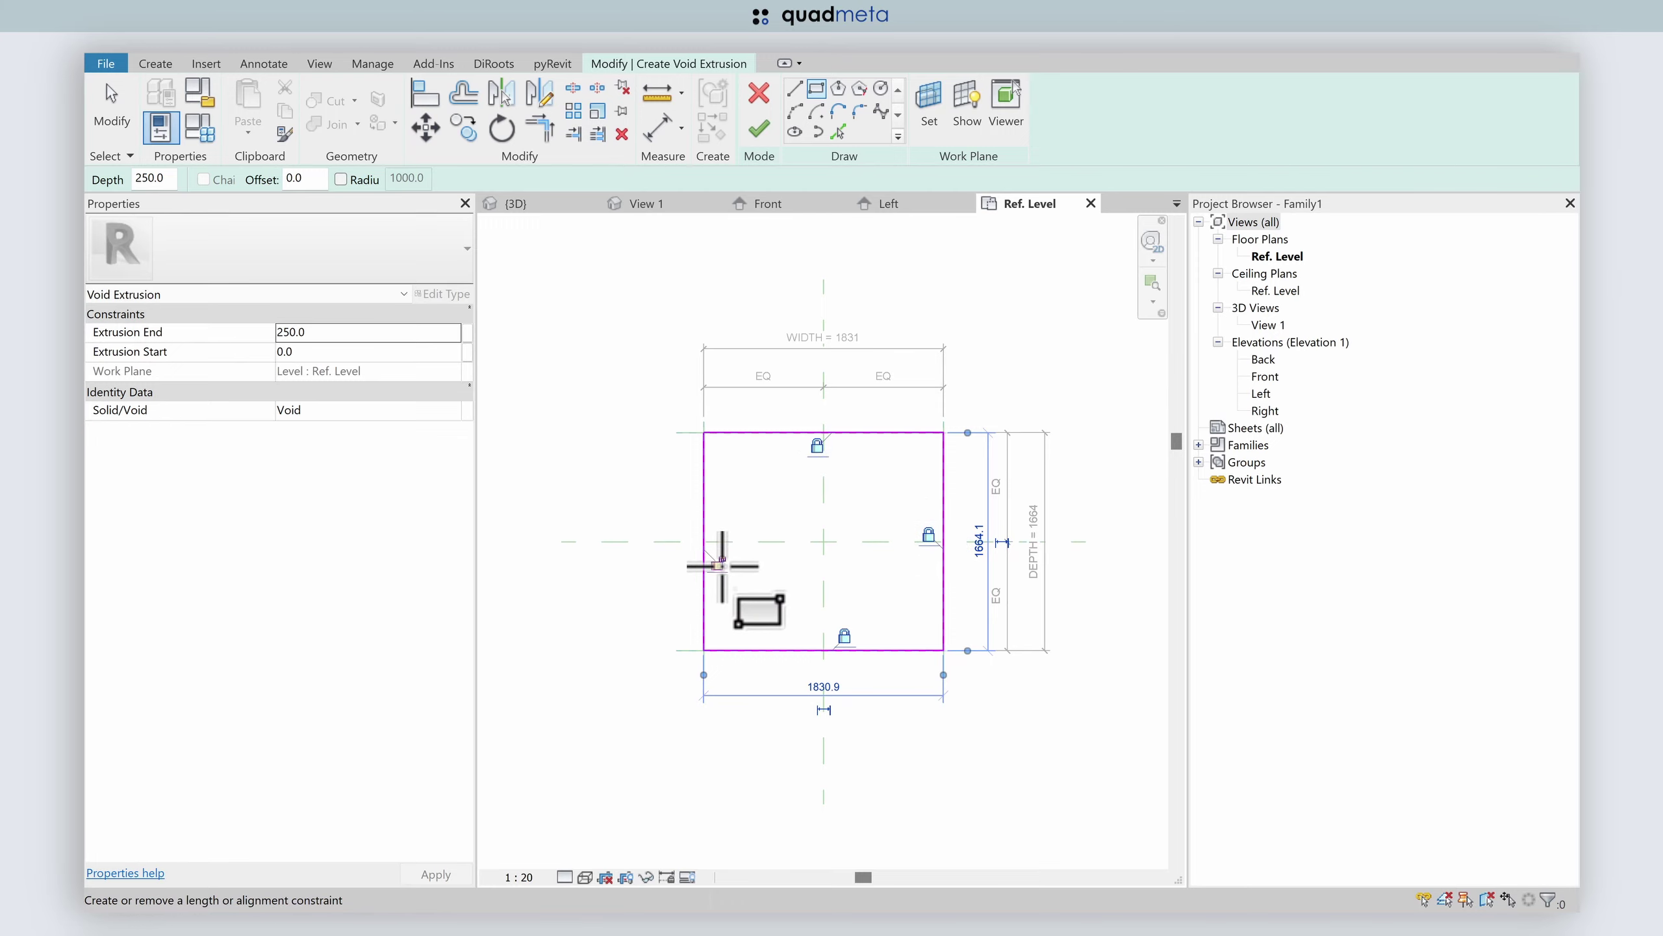
{"action": "left_click", "coordinate": [719, 564]}
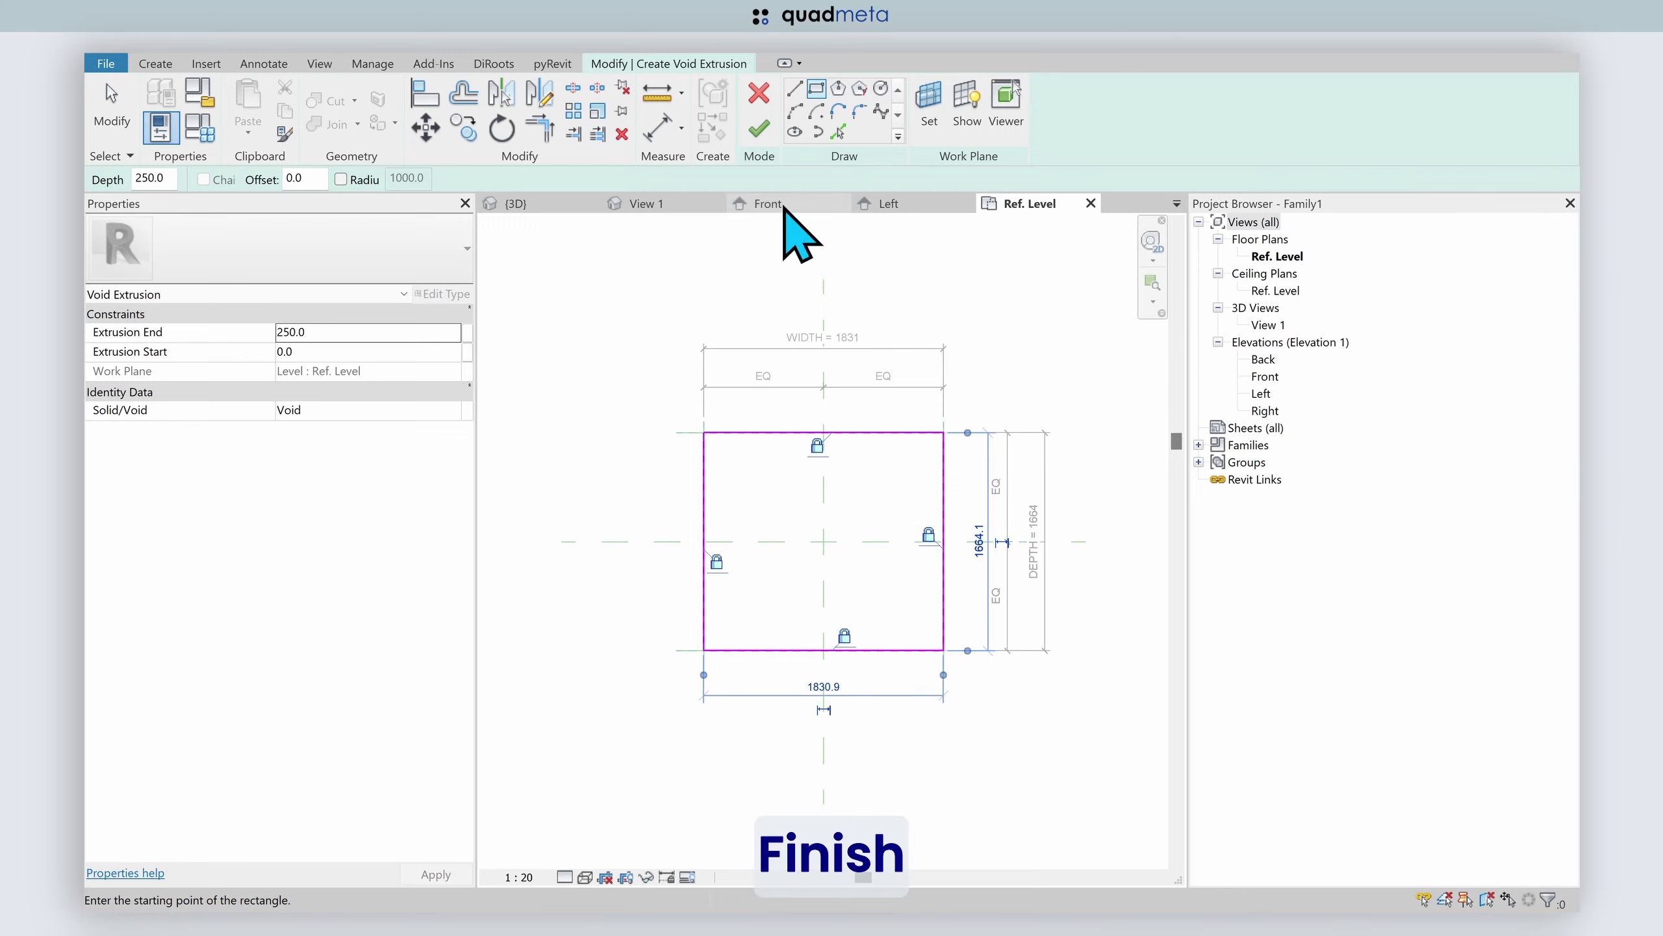
{"action": "left_click", "coordinate": [760, 128]}
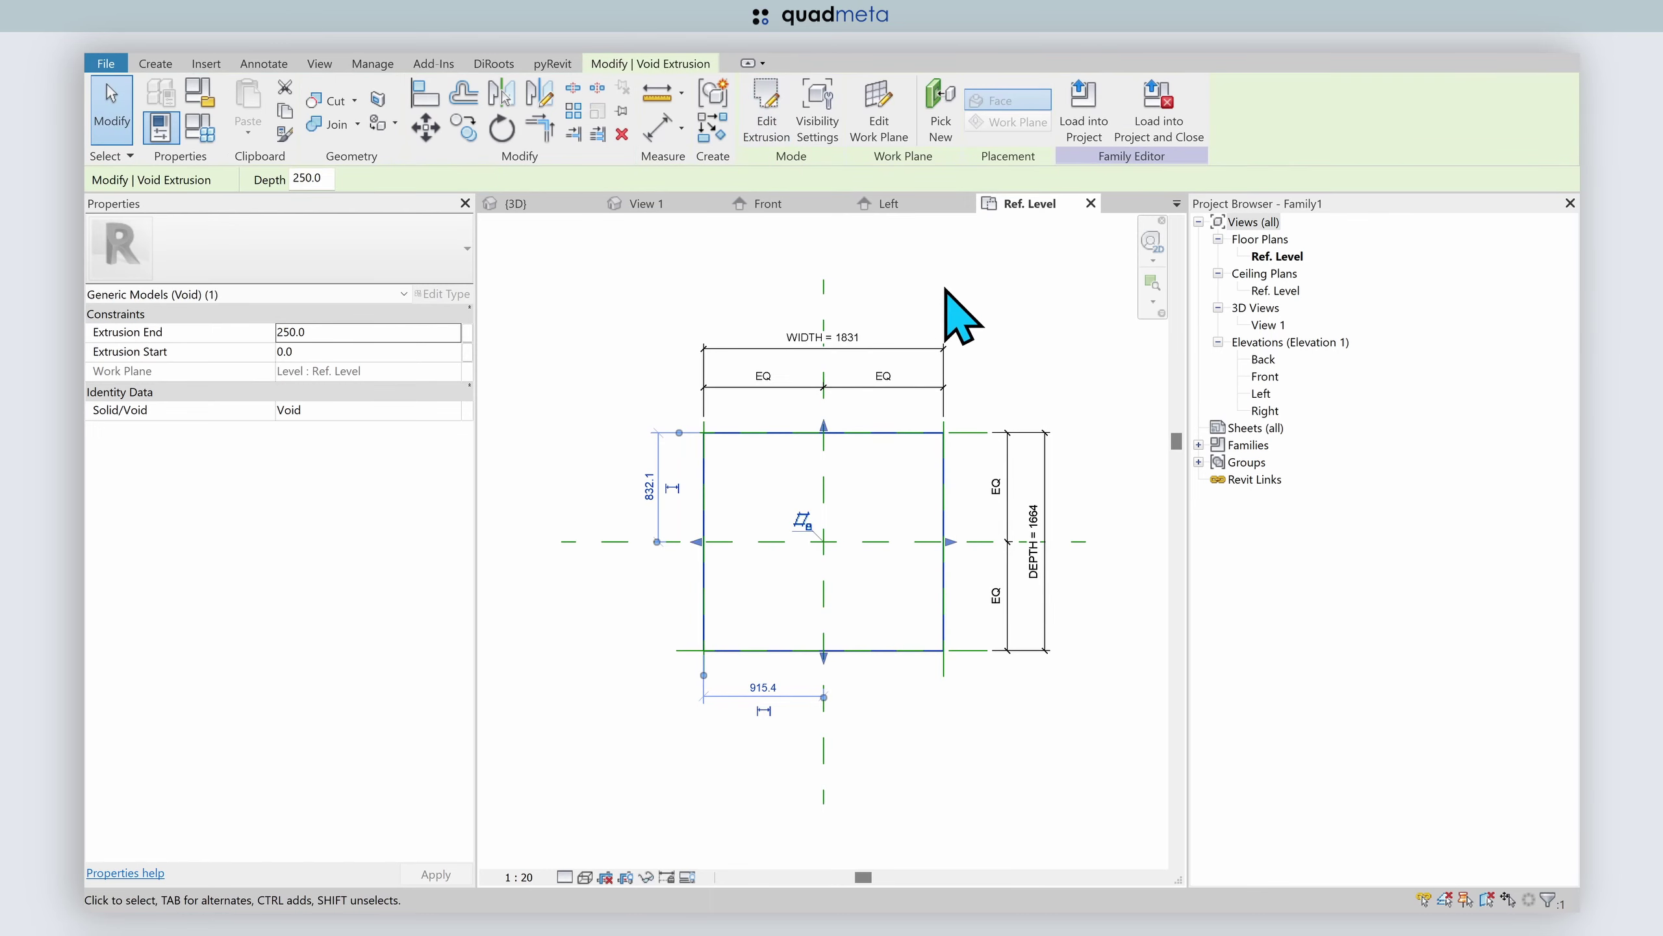
{"action": "key", "text": "Escape"}
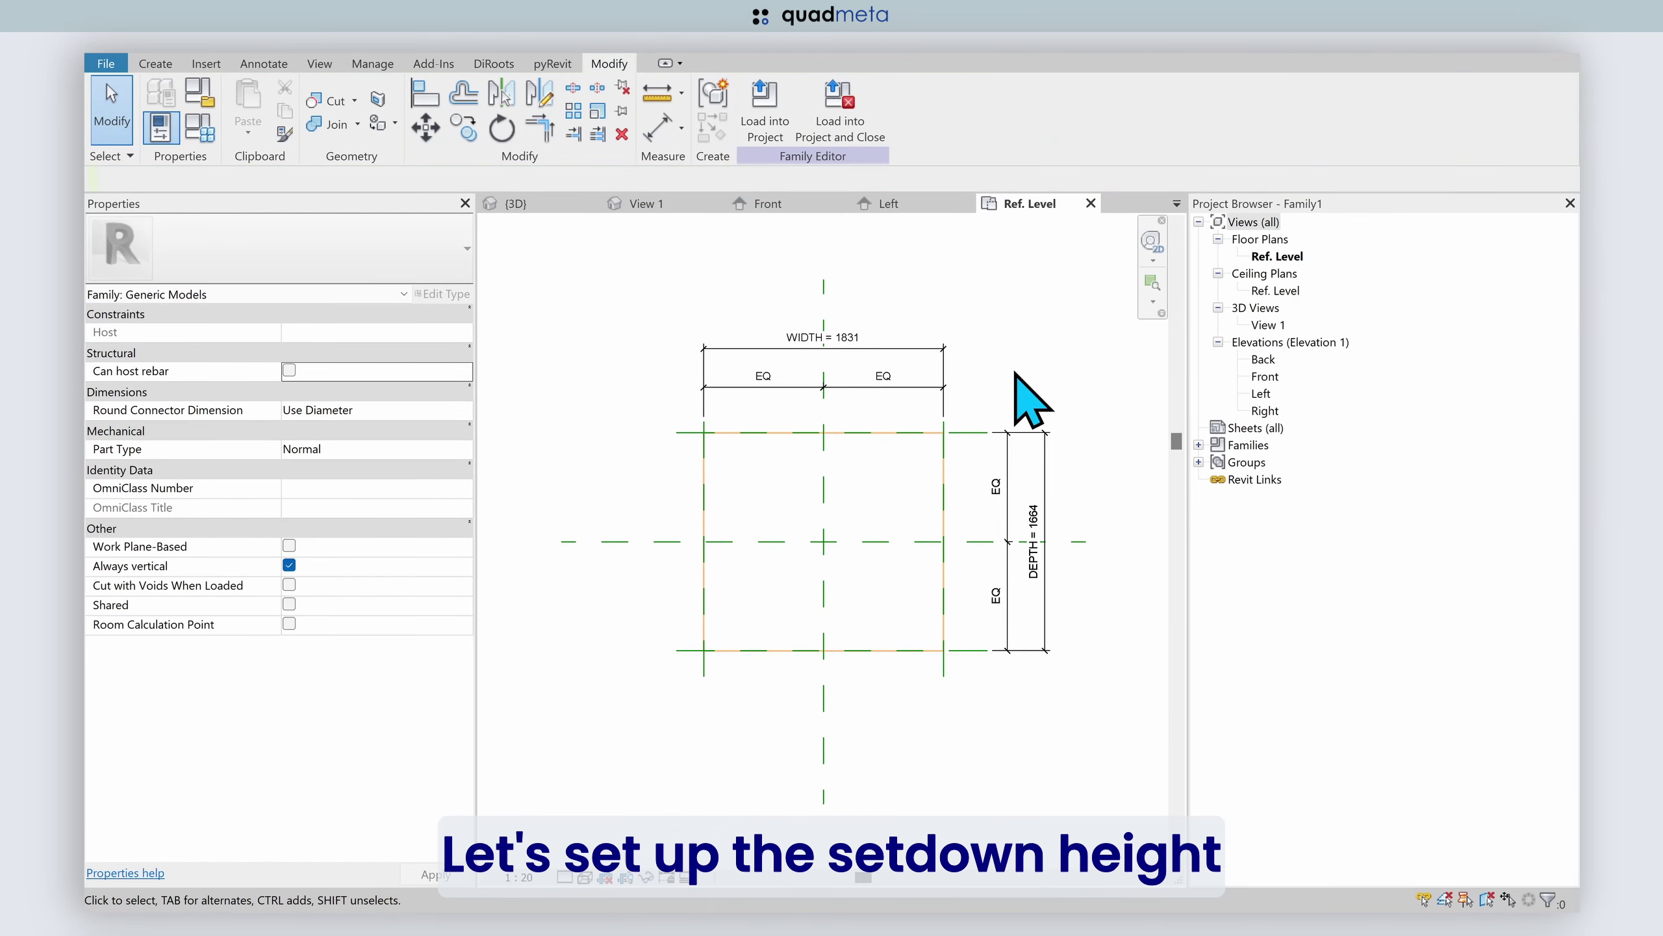
- In the Front elevation, draw a horizontal reference plane just below Ref. Level
{"action": "double_click", "coordinate": [1264, 376]}
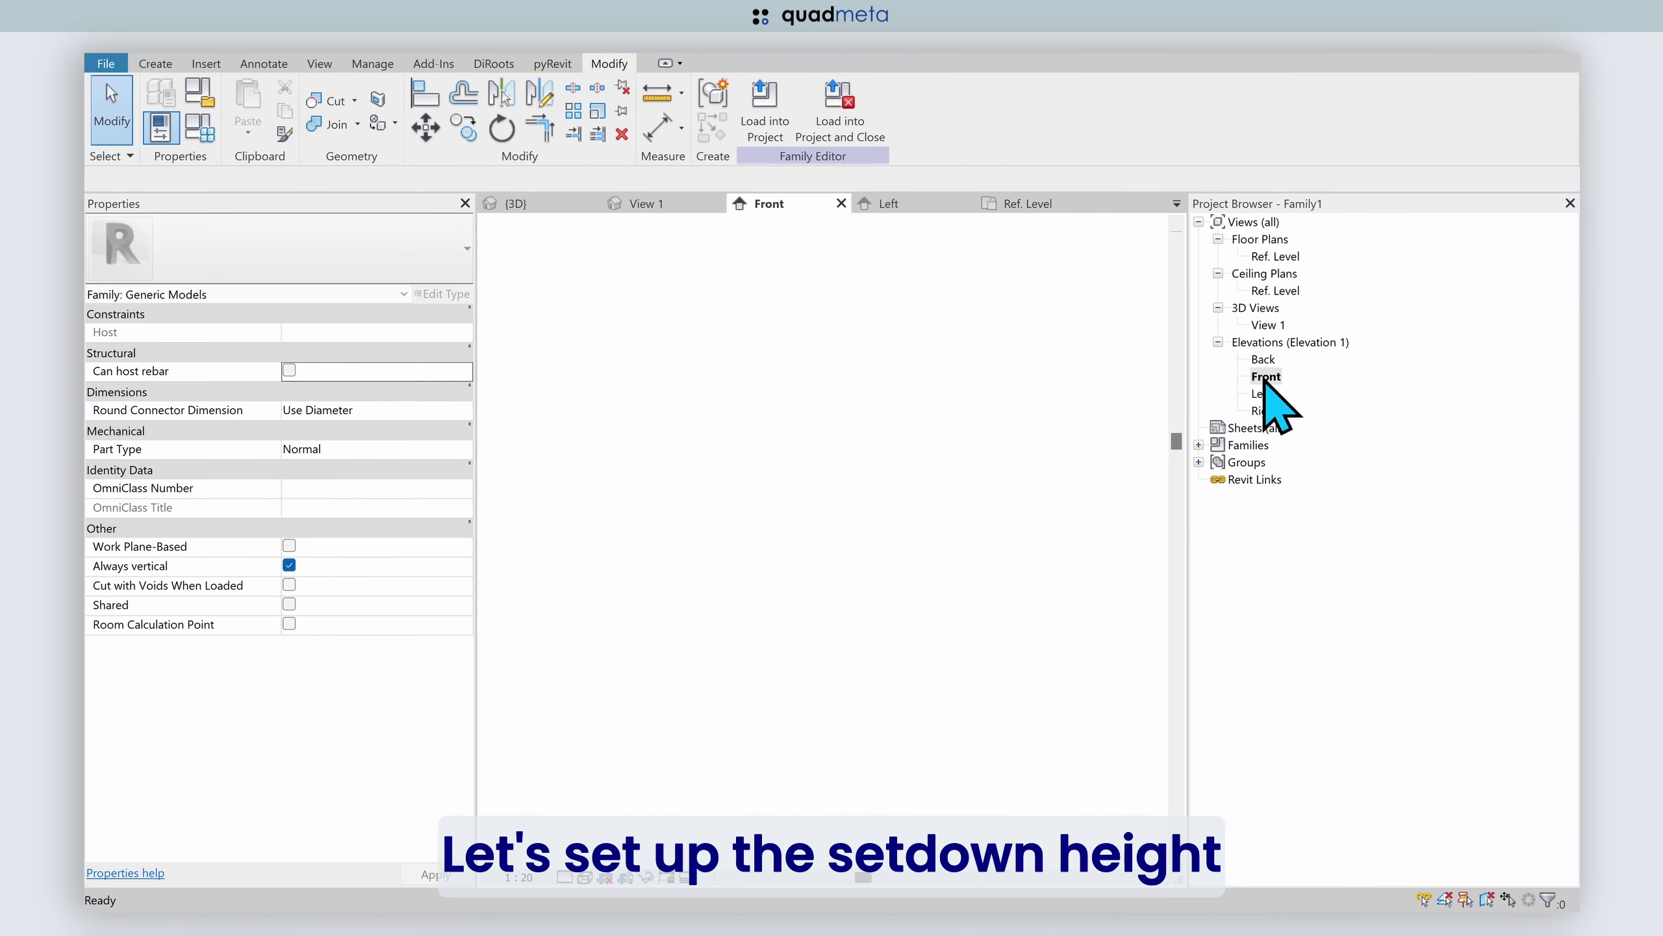
{"action": "middle_click_drag", "start_coordinate": [976, 606], "coordinate": [984, 465]}
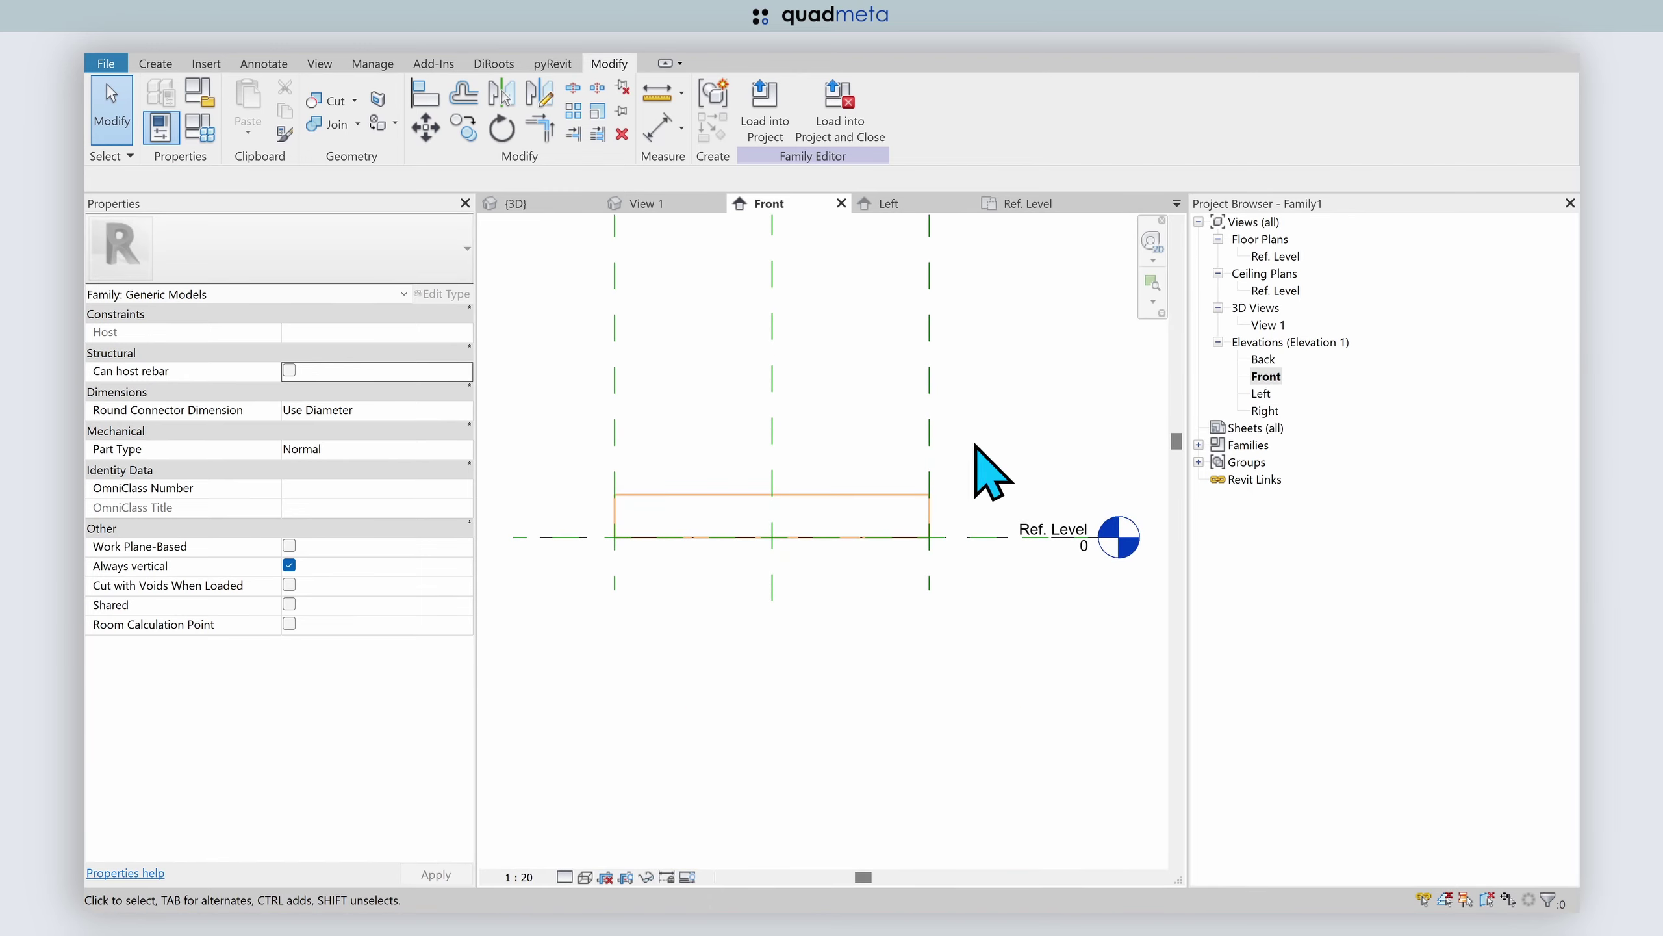
{"action": "key", "text": "p"}
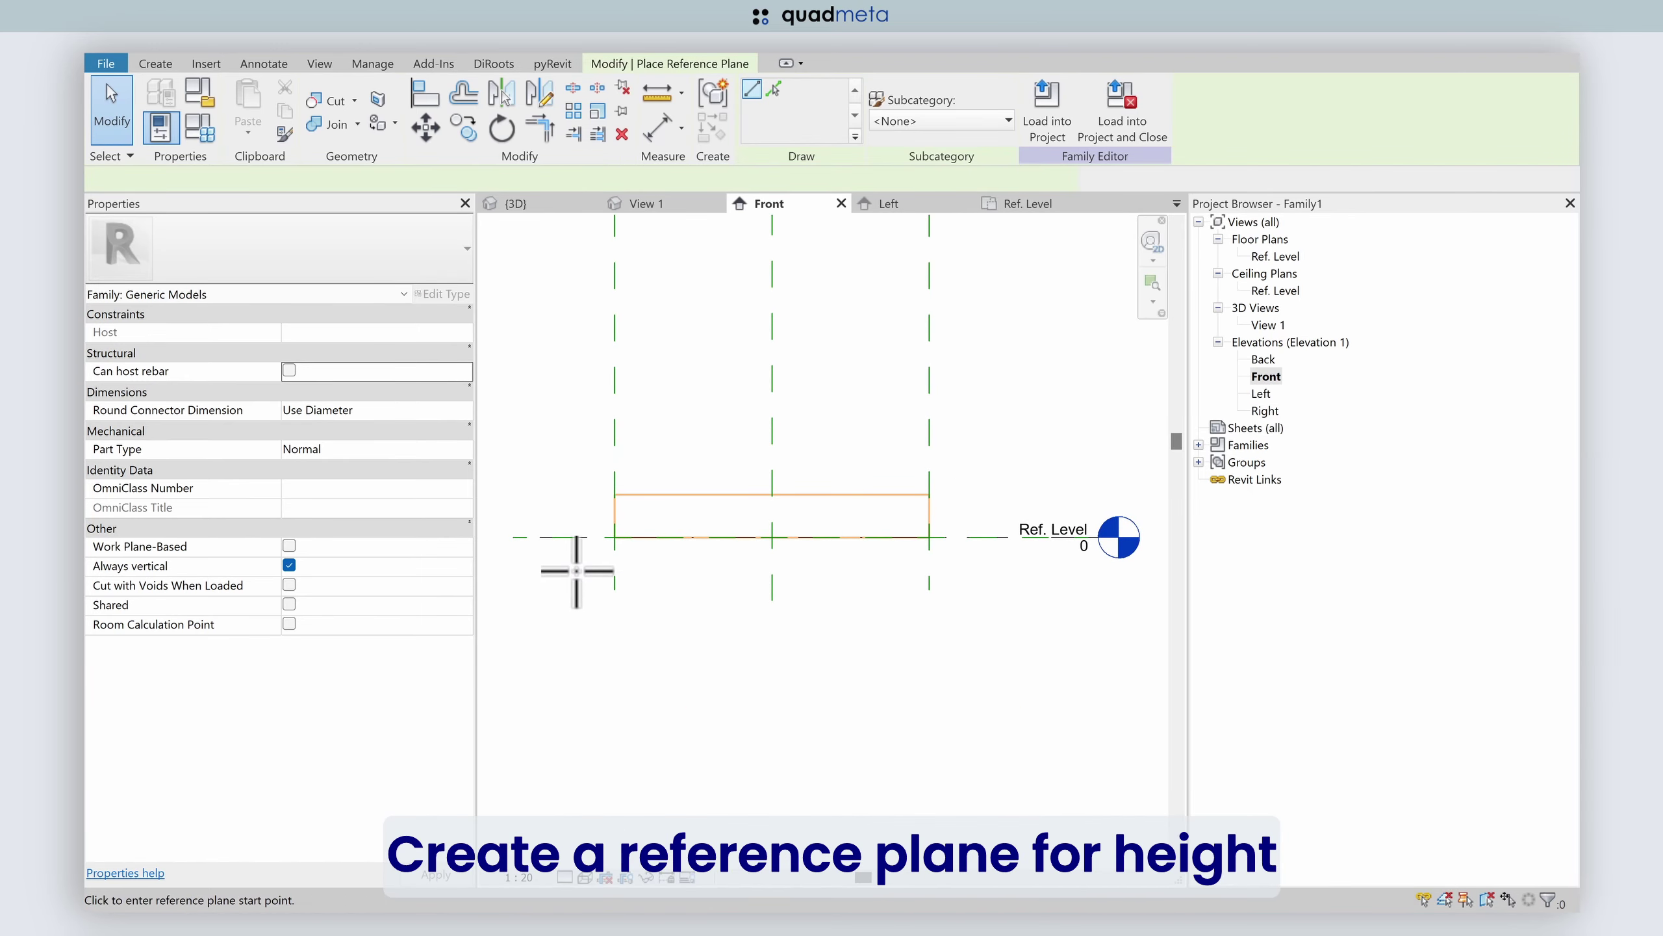
{"action": "left_click", "coordinate": [582, 562]}
{"action": "left_click", "coordinate": [981, 562]}
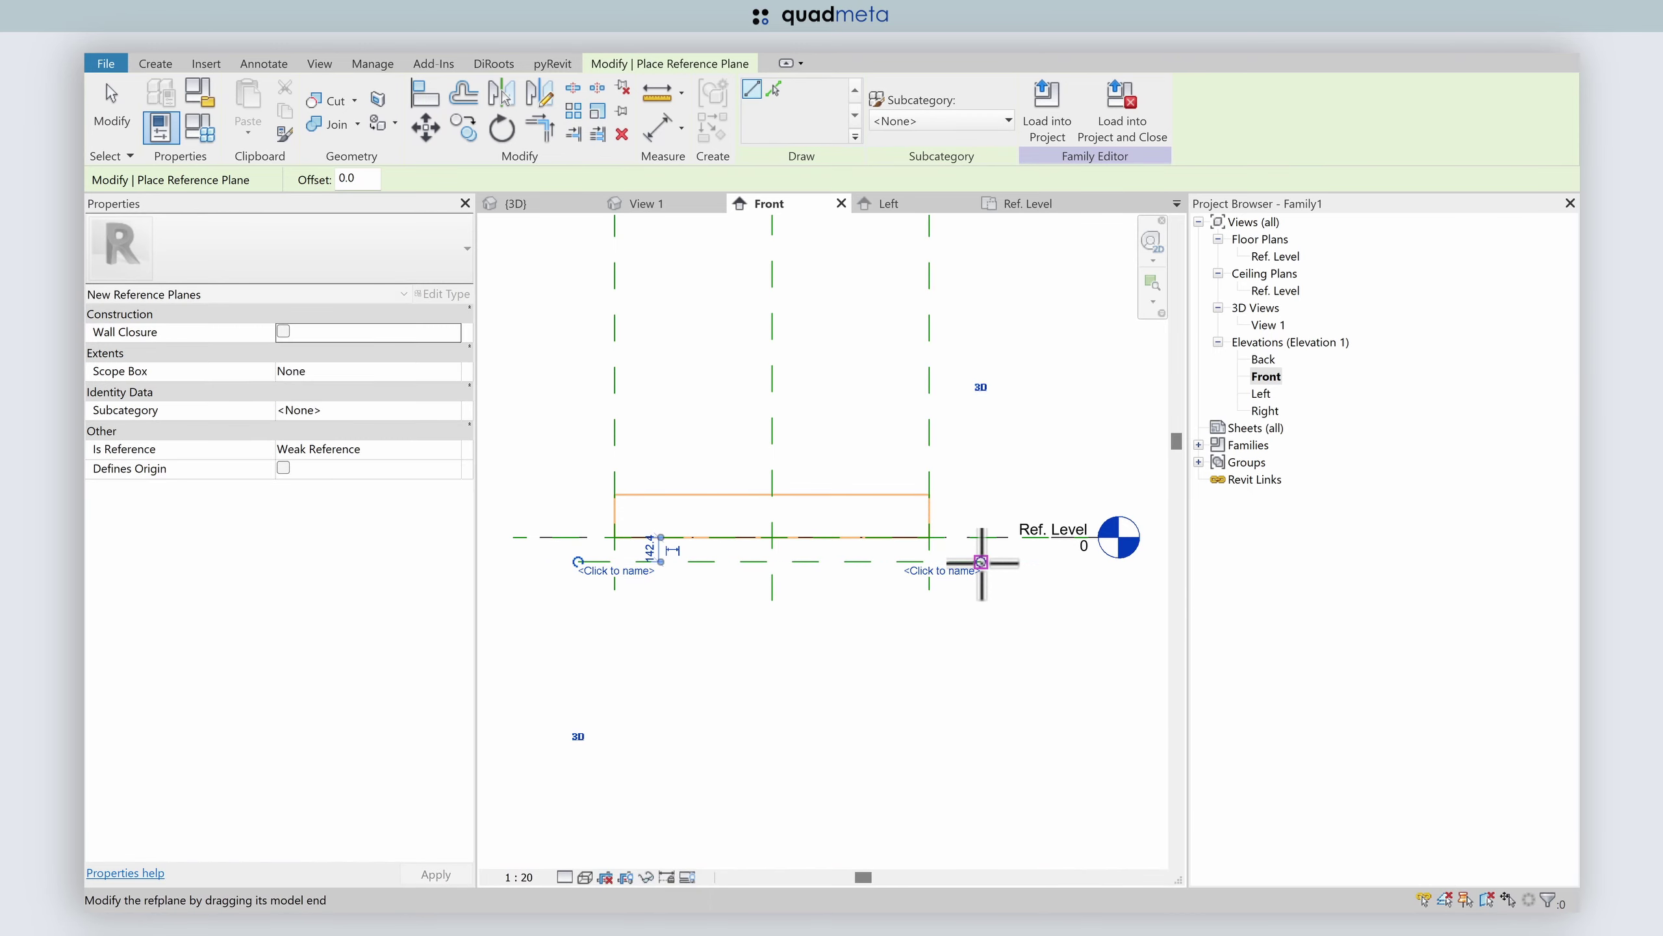
{"action": "key", "text": "Escape"}
{"action": "key", "text": "Escape"}
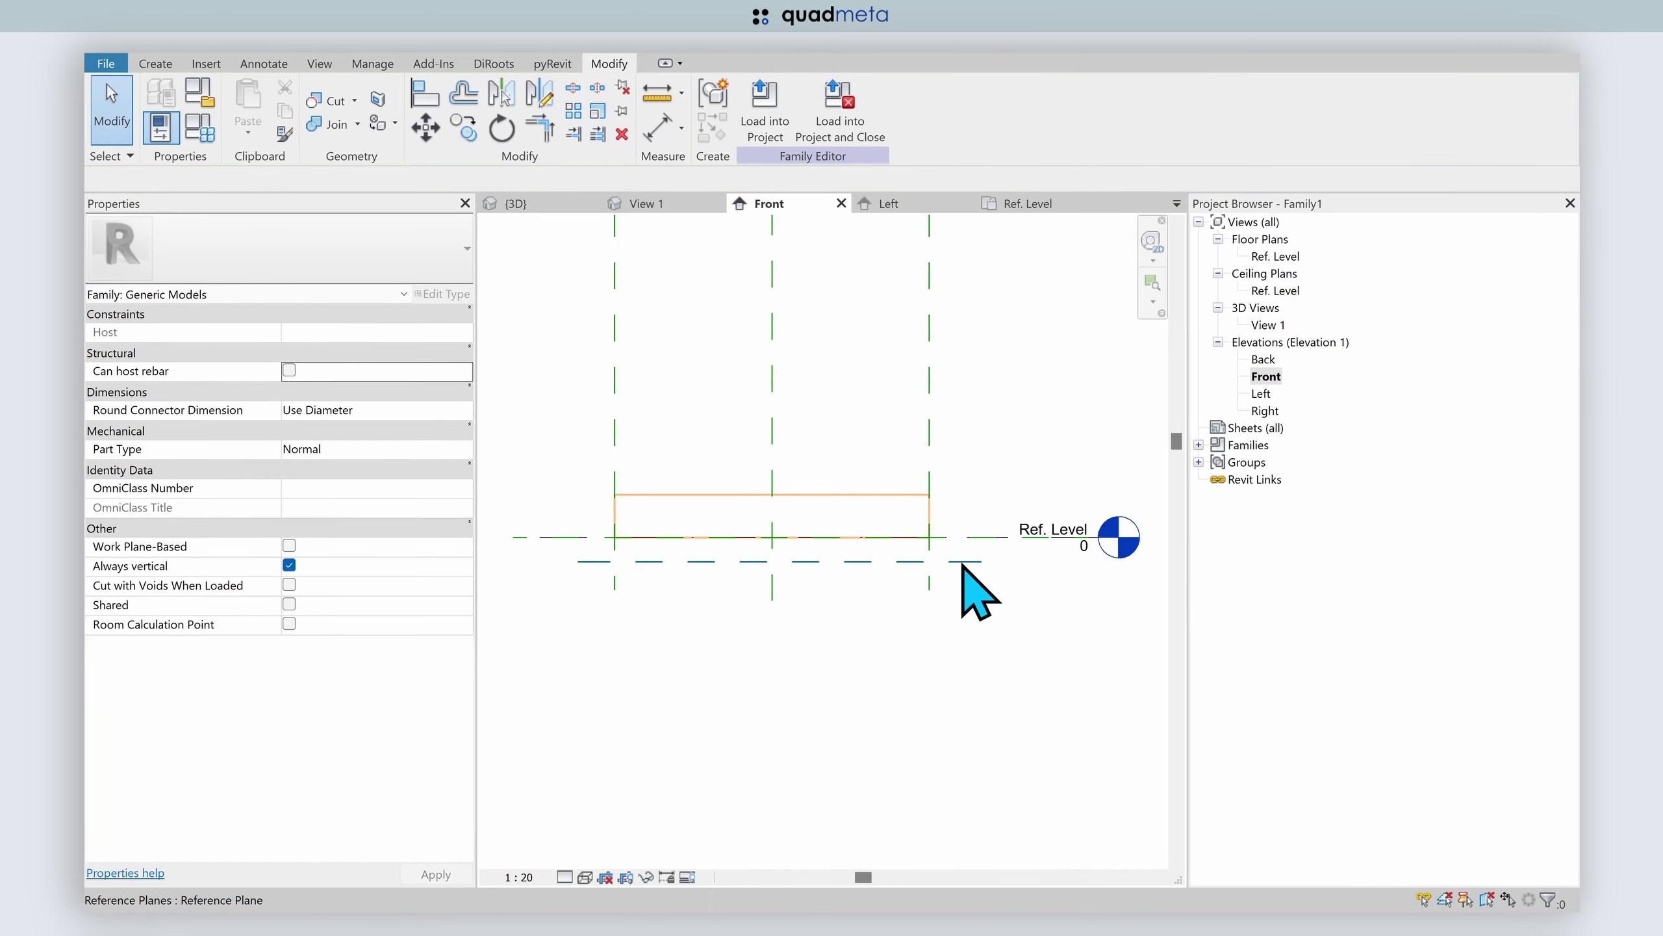
- Name the new reference plane SETDOWN BOTTOM
{"action": "left_click", "coordinate": [961, 562]}
{"action": "left_click", "coordinate": [945, 571]}
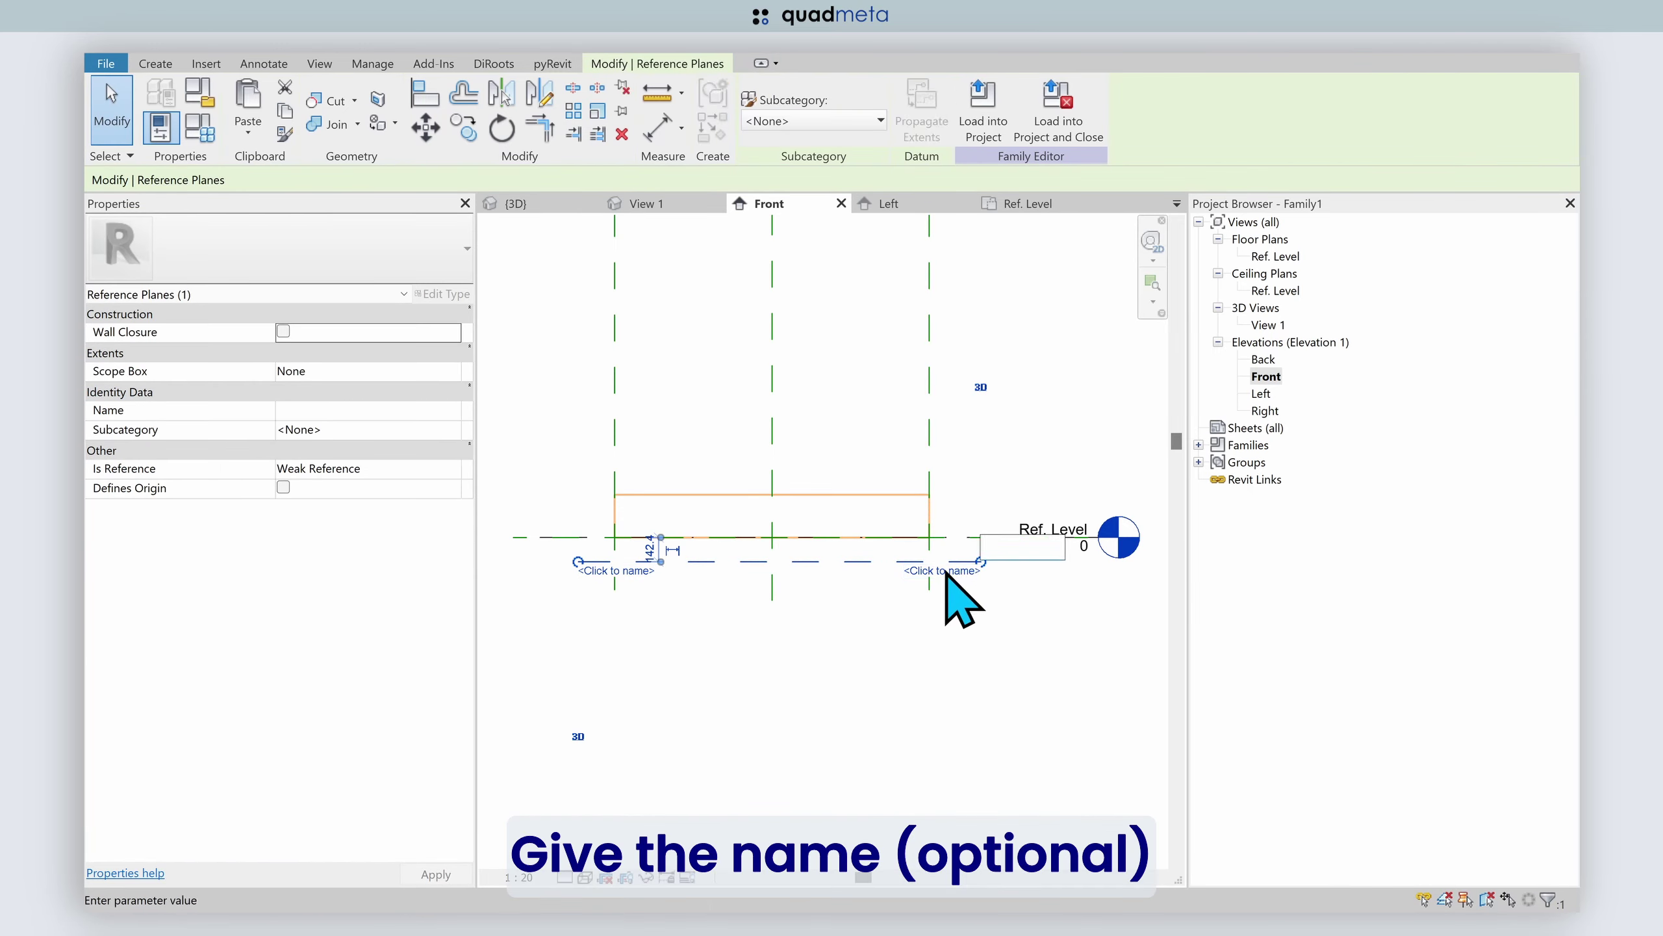
{"action": "type", "text": "SE"}
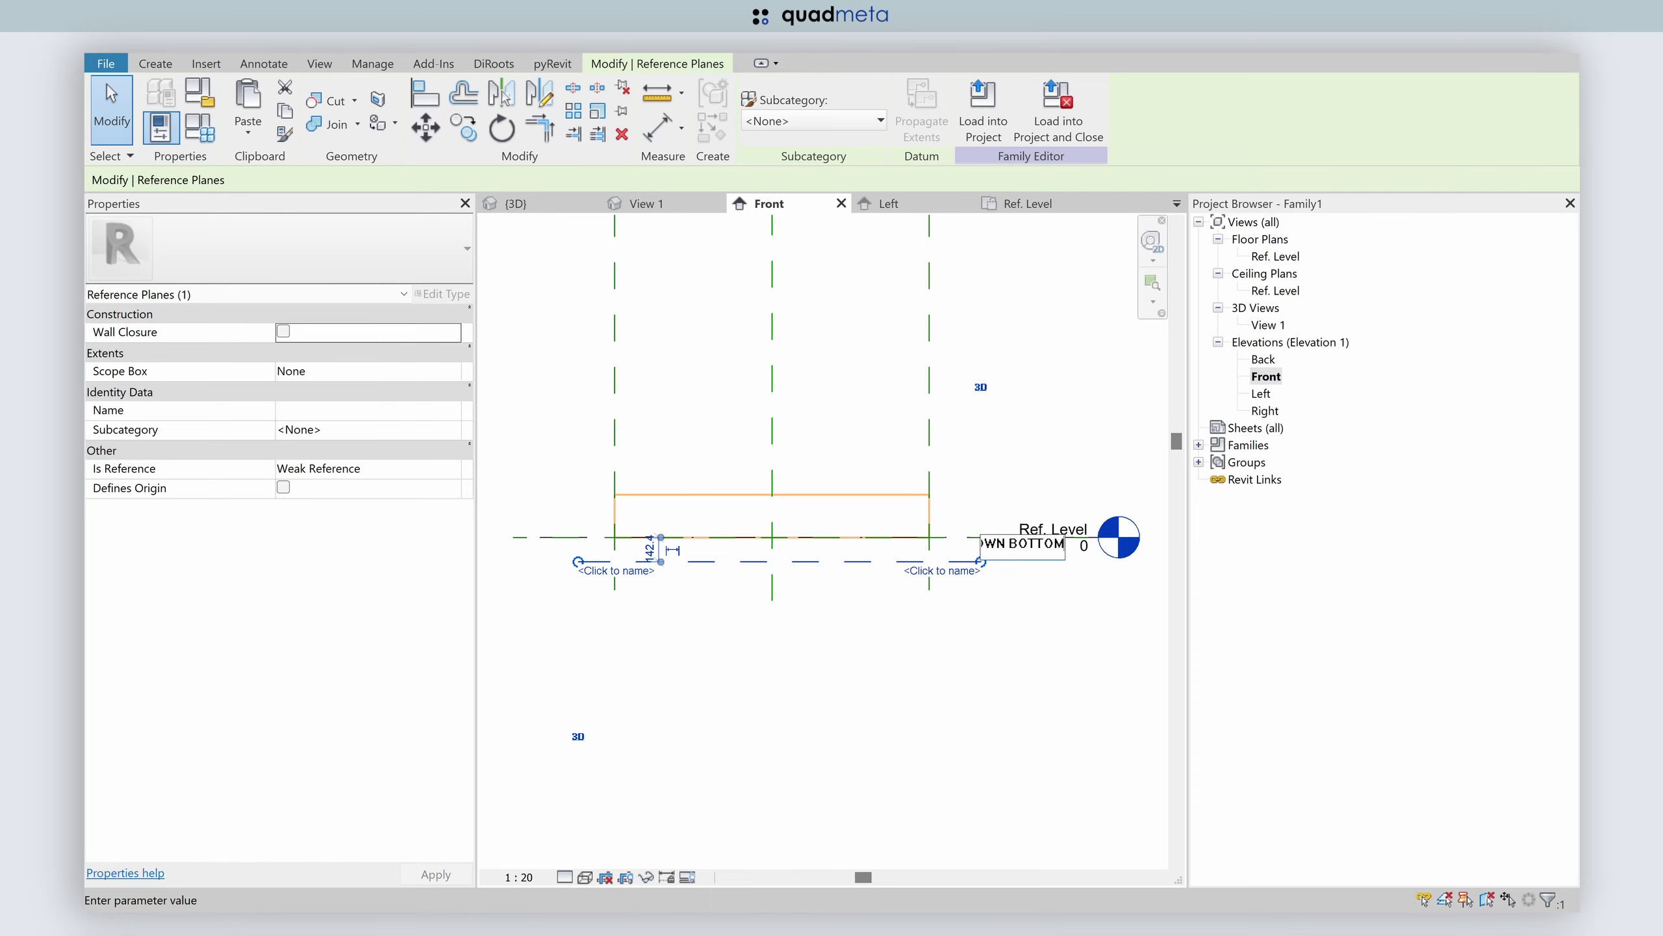
{"action": "key", "text": "Return"}
{"action": "left_click", "coordinate": [838, 656]}
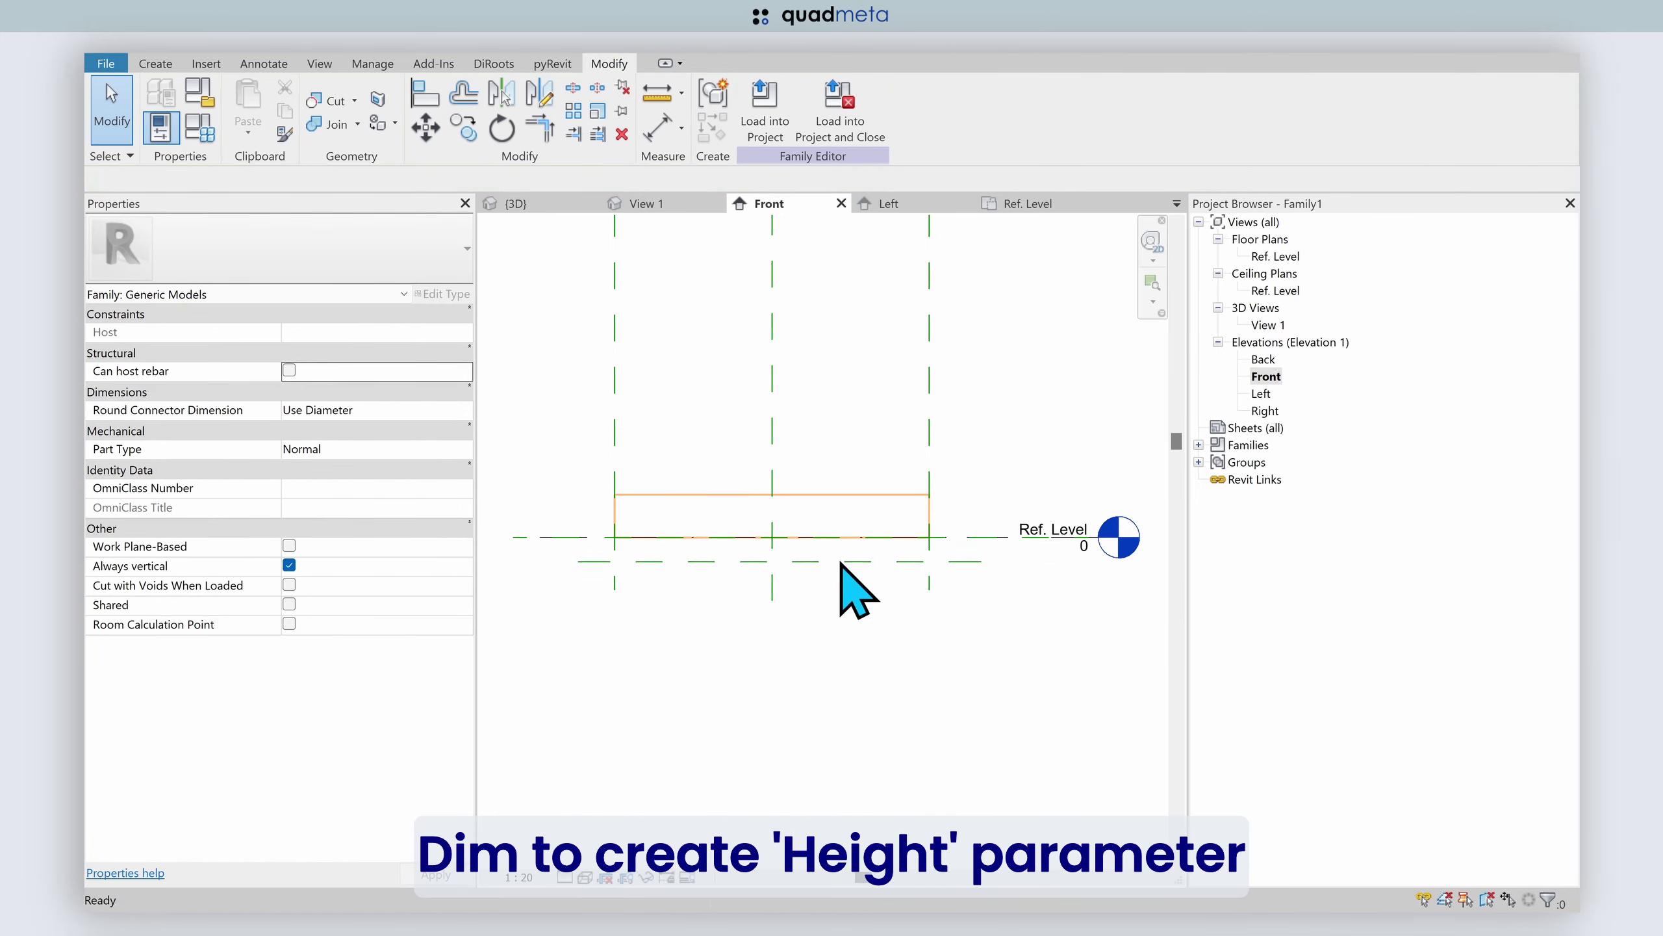
- Place a 142 aligned dimension from Ref. Level to the SETDOWN BOTTOM plane
{"action": "key", "text": "d"}
{"action": "key", "text": "i"}
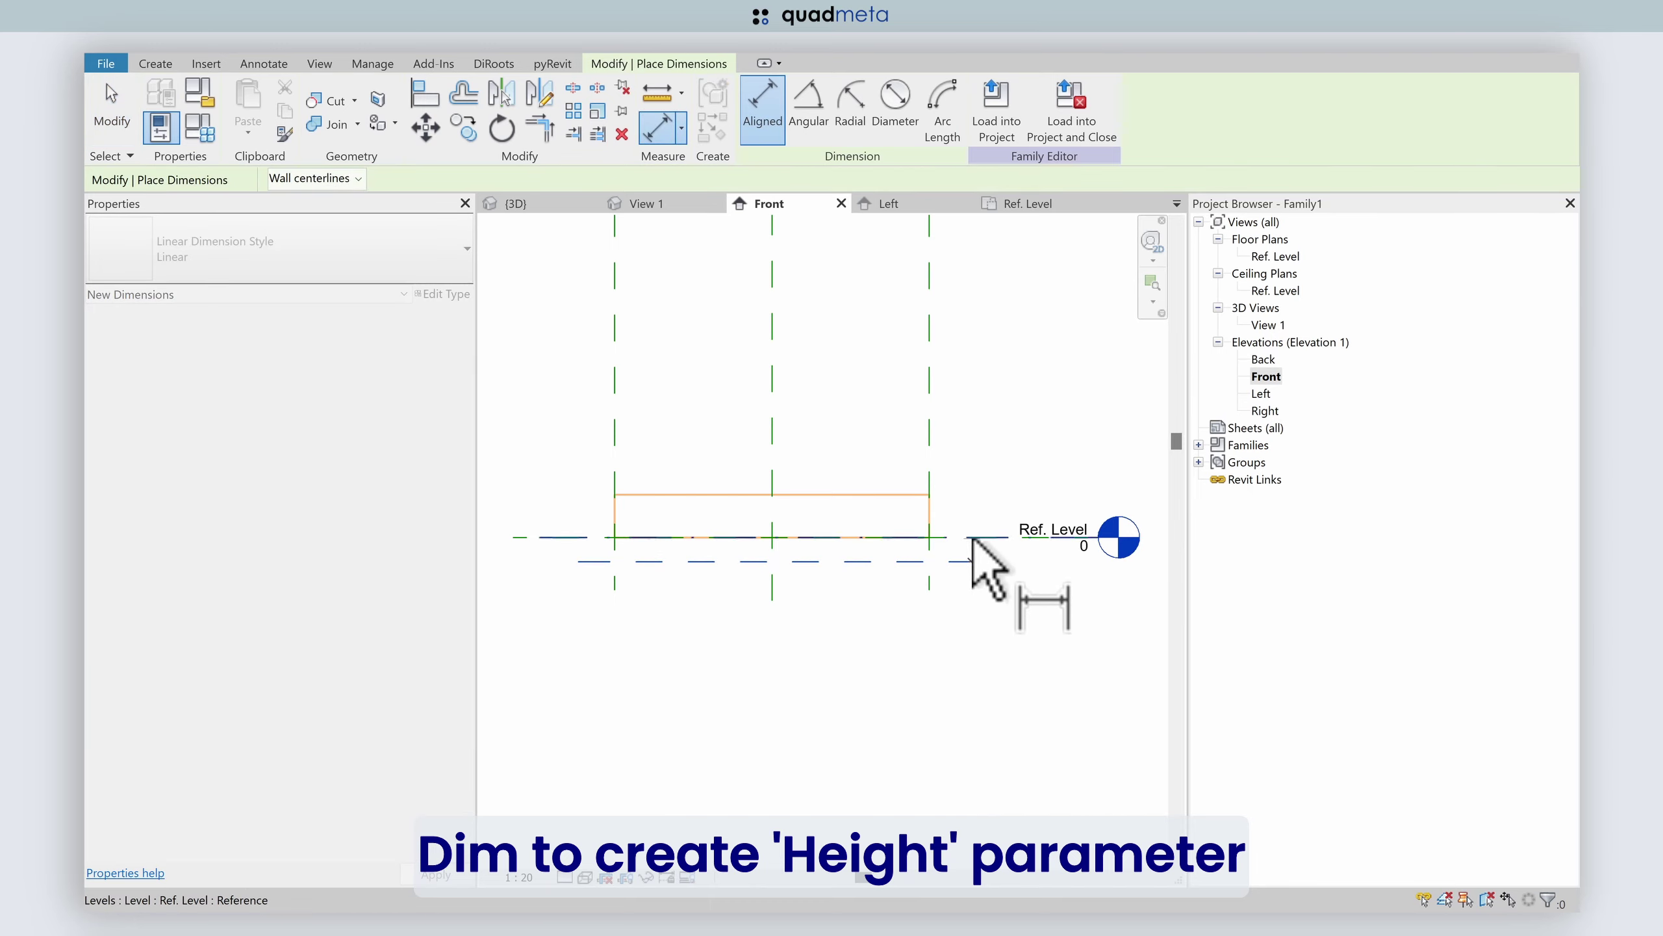
{"action": "left_click", "coordinate": [973, 539]}
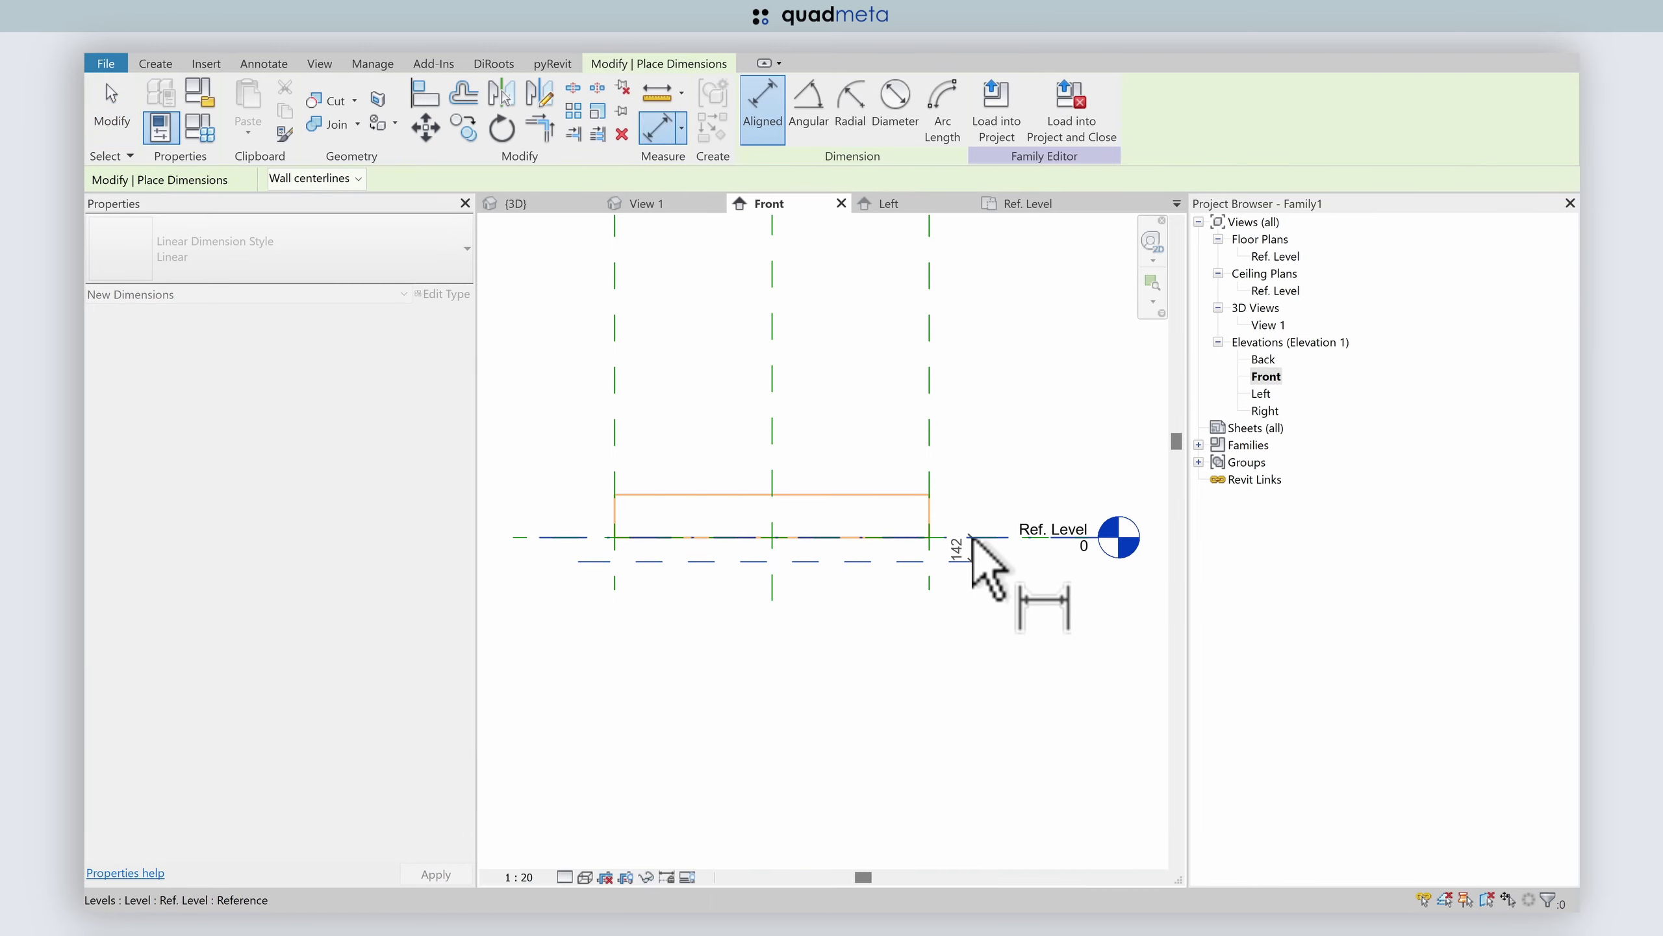
{"action": "left_click", "coordinate": [575, 646]}
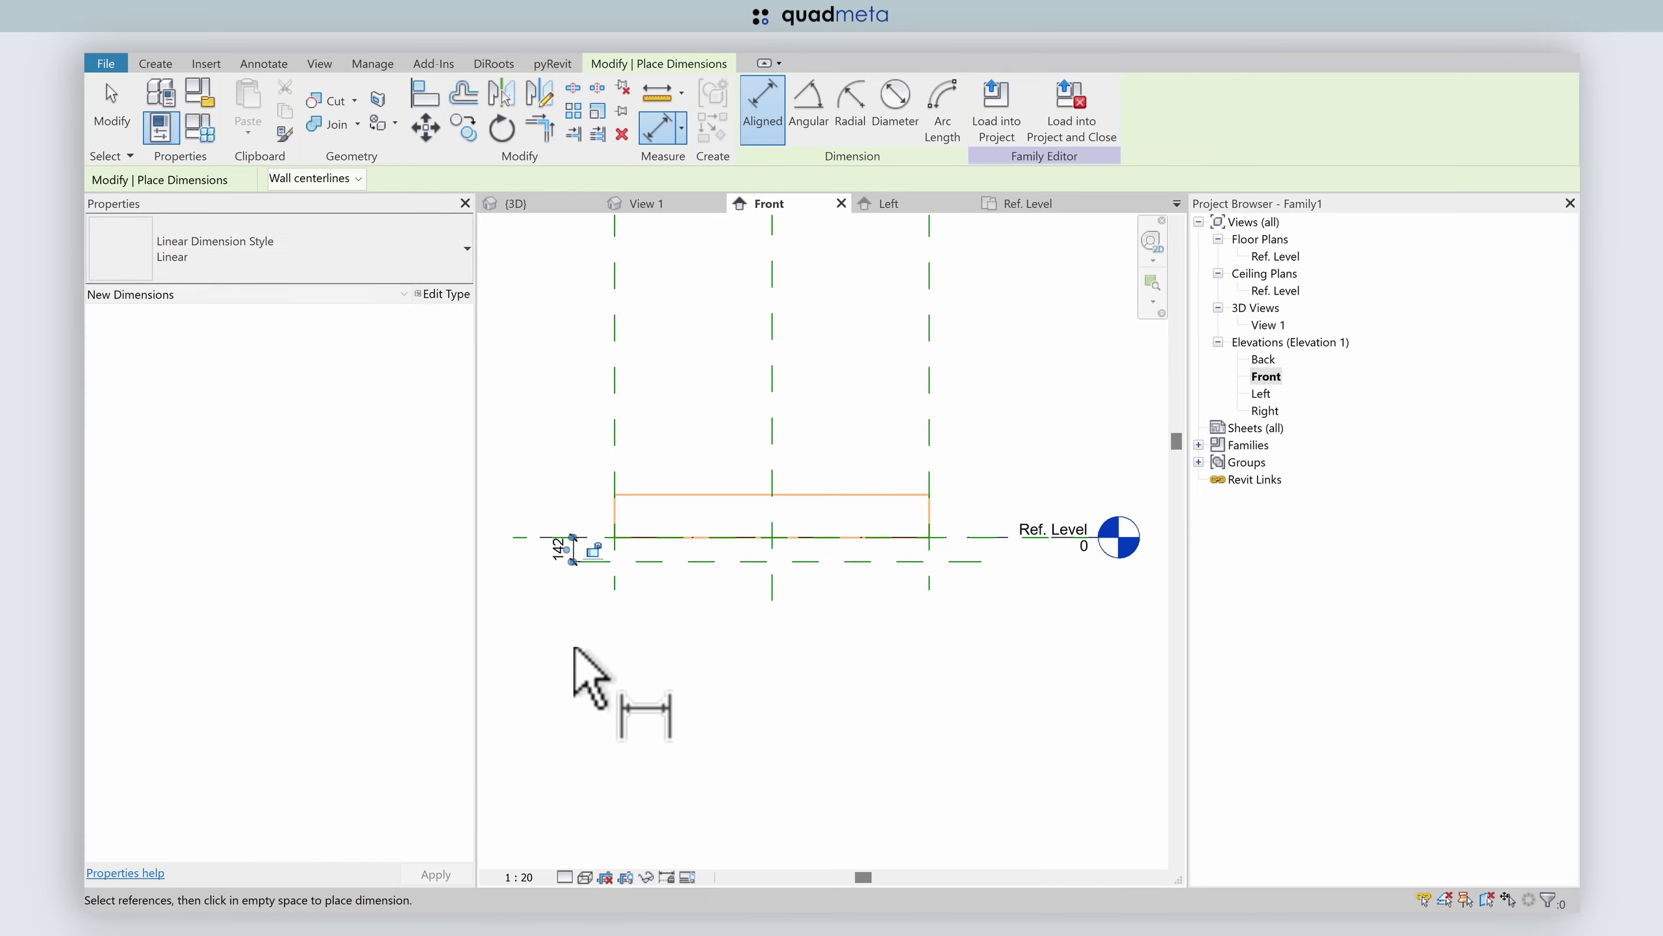
{"action": "key", "text": "Escape"}
{"action": "key", "text": "Escape"}
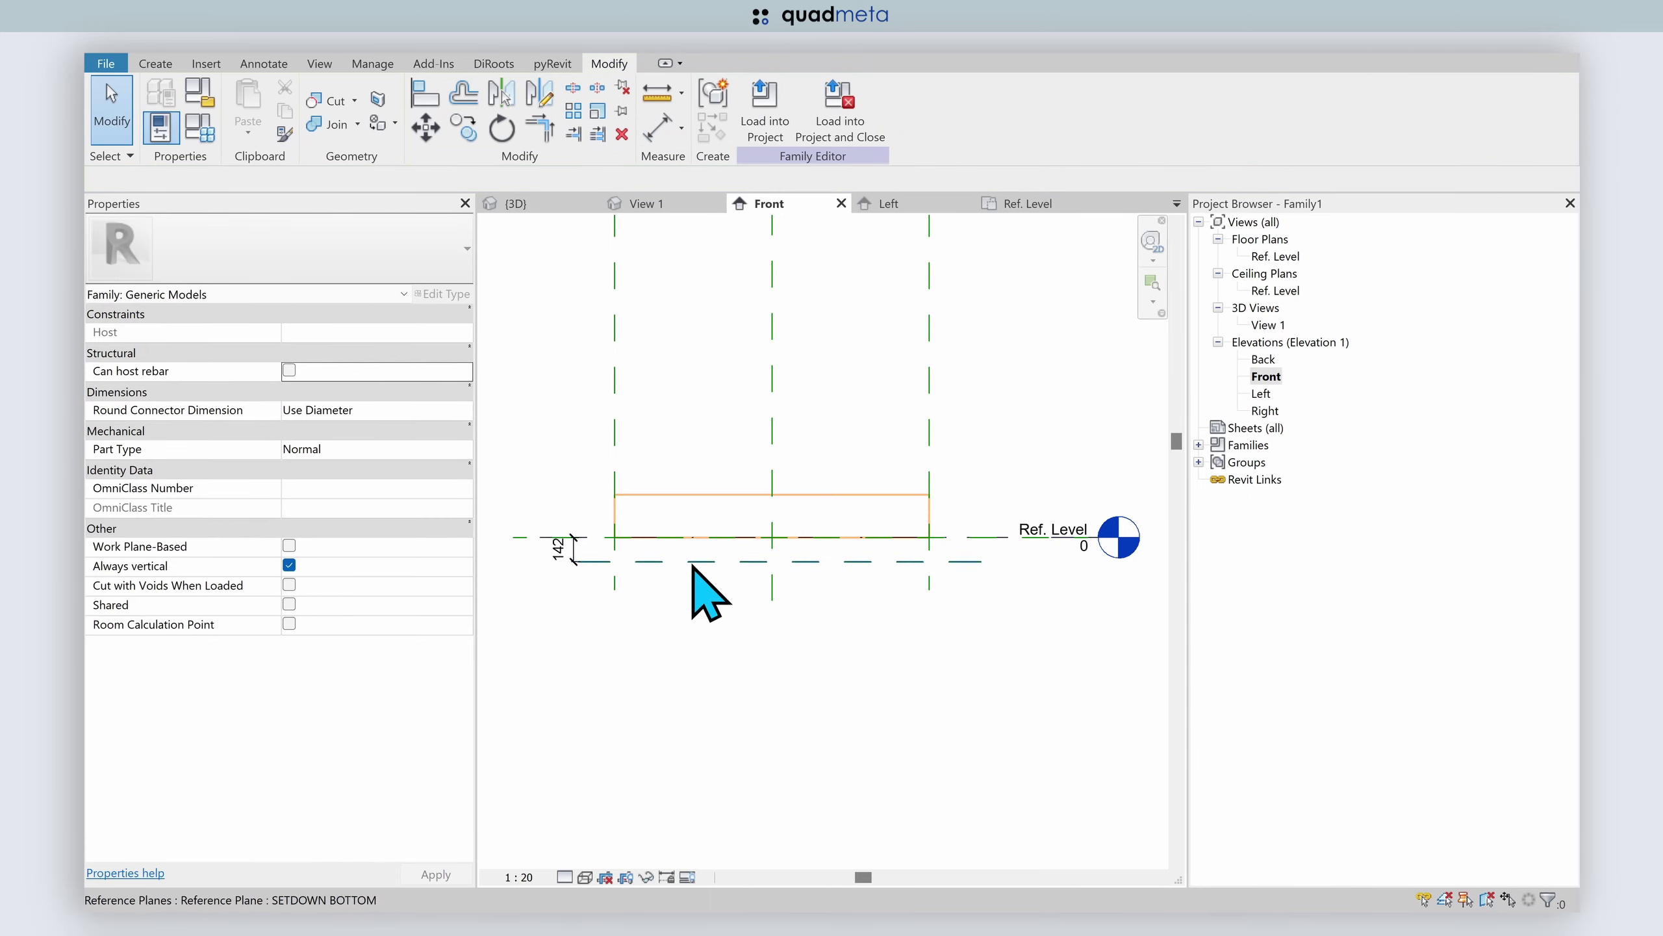
- Label that dimension with a new type parameter named SETDOWN HEIGHT
{"action": "left_click", "coordinate": [560, 555]}
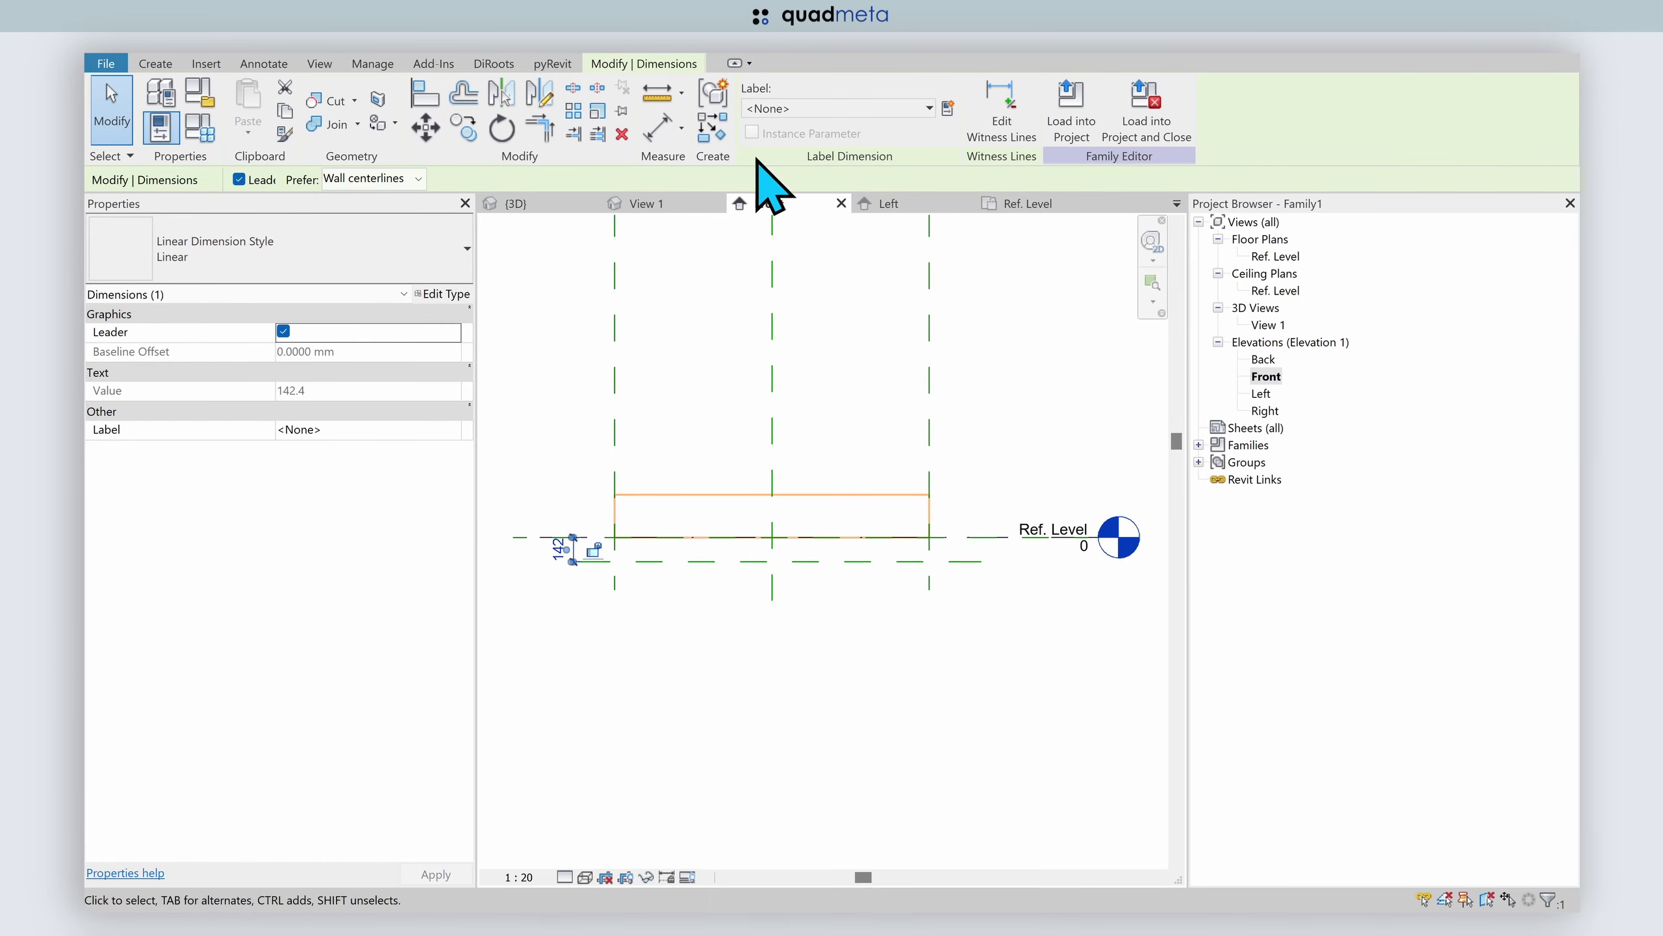
{"action": "left_click", "coordinate": [948, 107]}
{"action": "type", "text": "SETDOWN HEIGHT"}
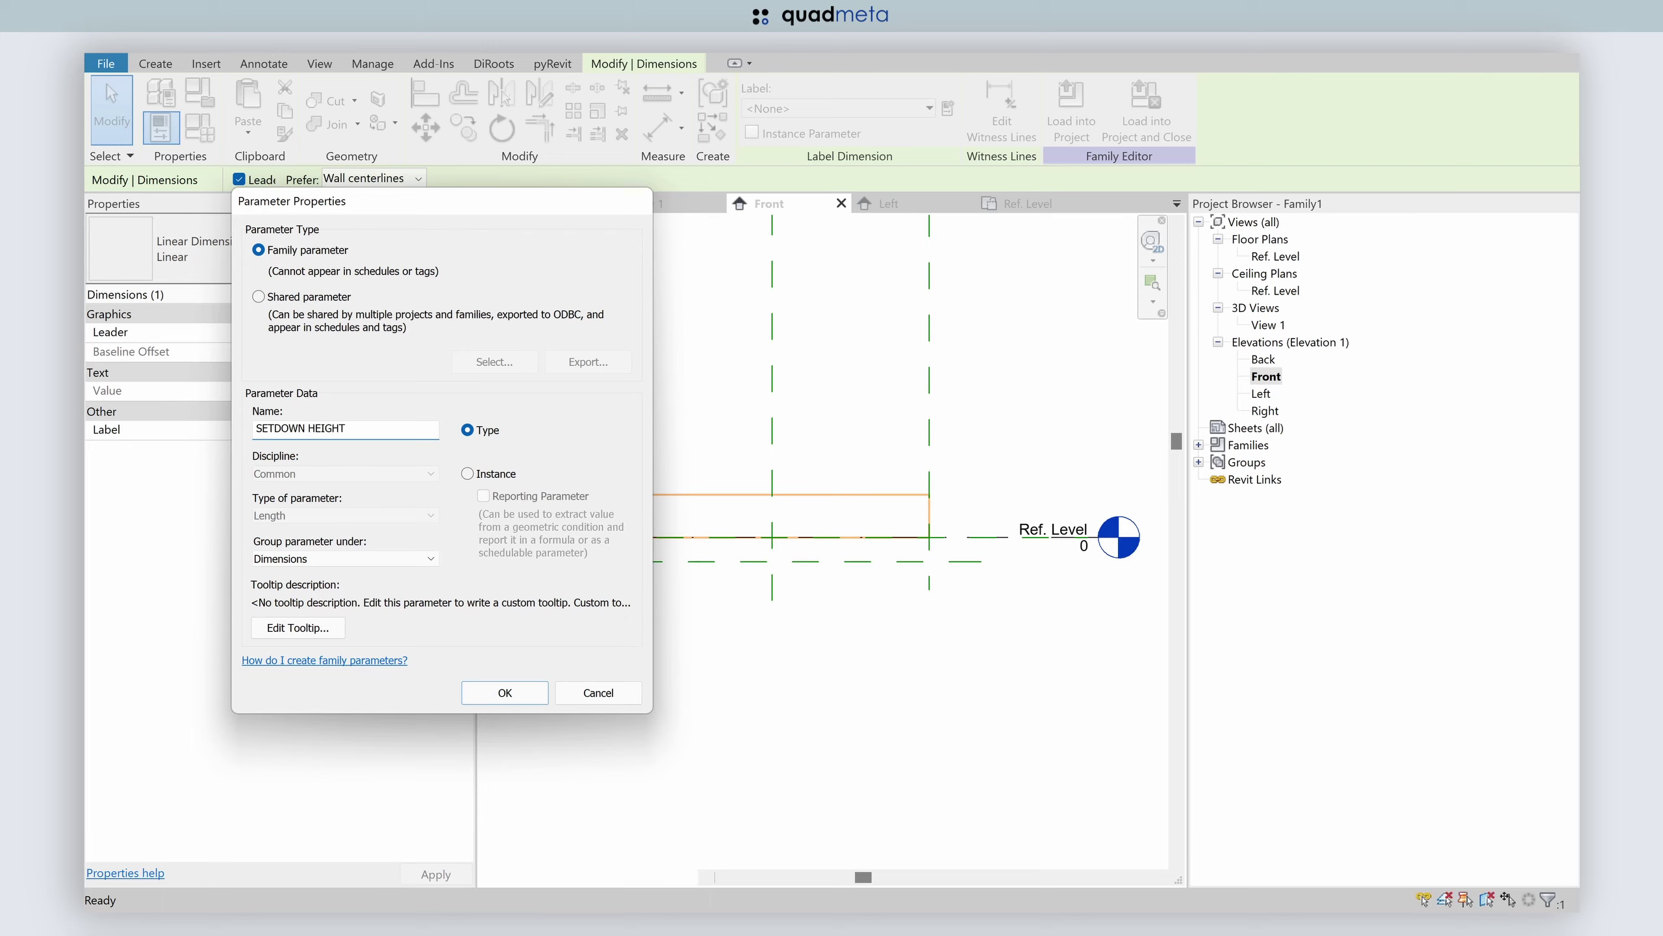
{"action": "key", "text": "Return"}
- Stretch the void box down to SETDOWN BOTTOM, lock it, and bring up Family Types
{"action": "left_click", "coordinate": [685, 654]}
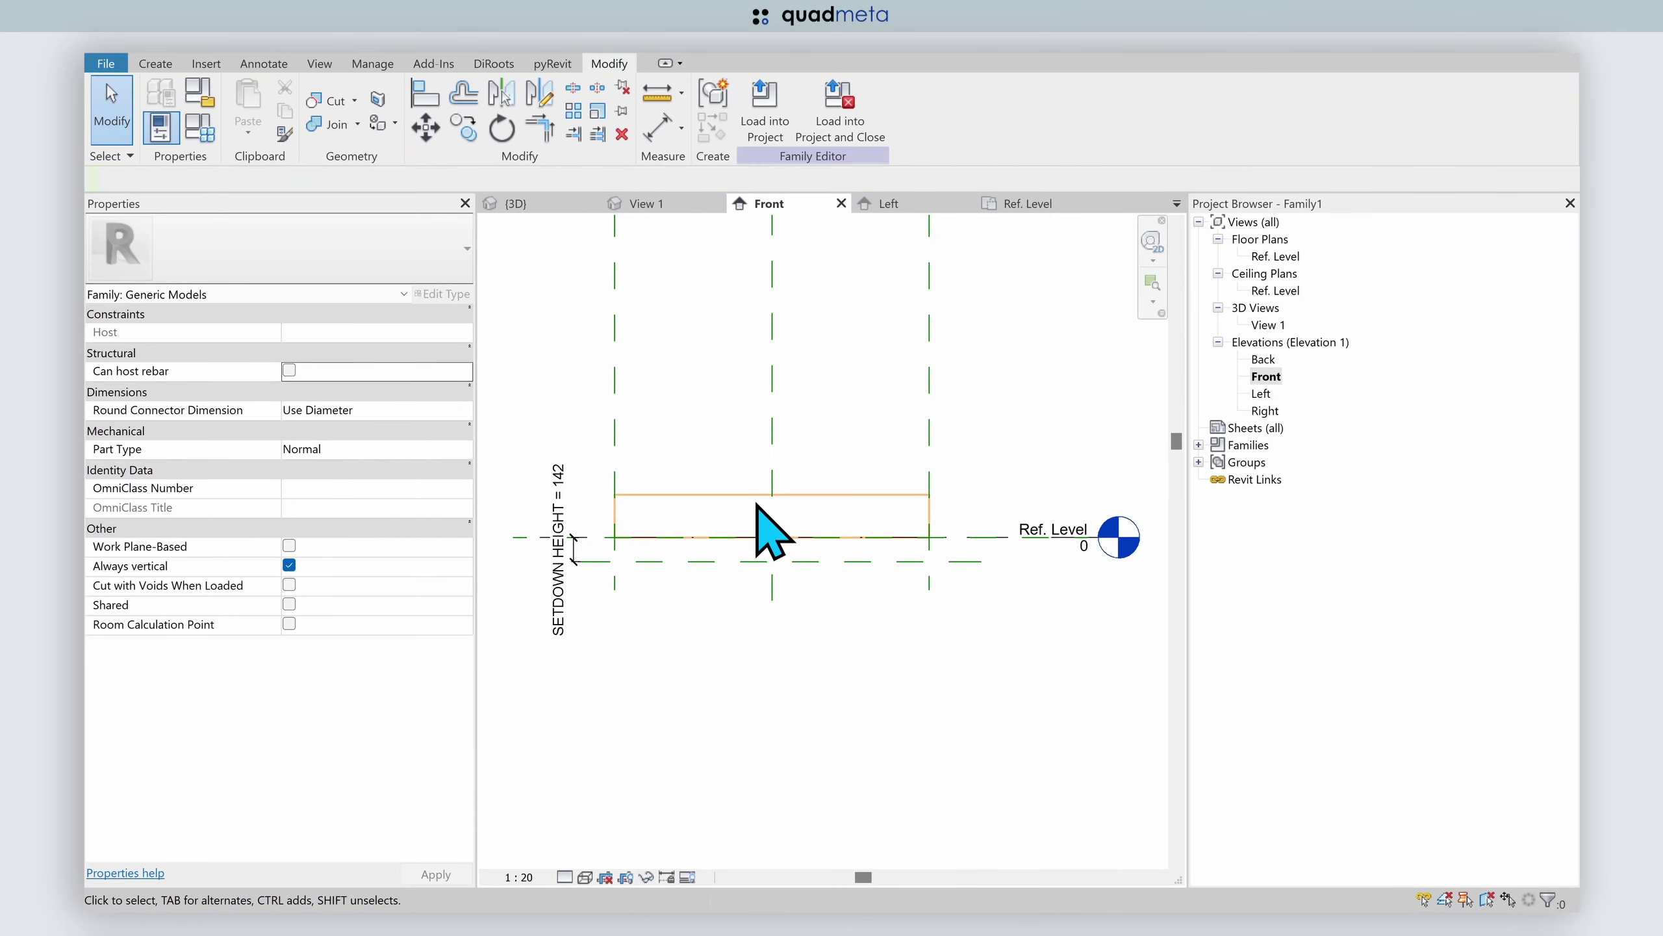
{"action": "left_click", "coordinate": [758, 496]}
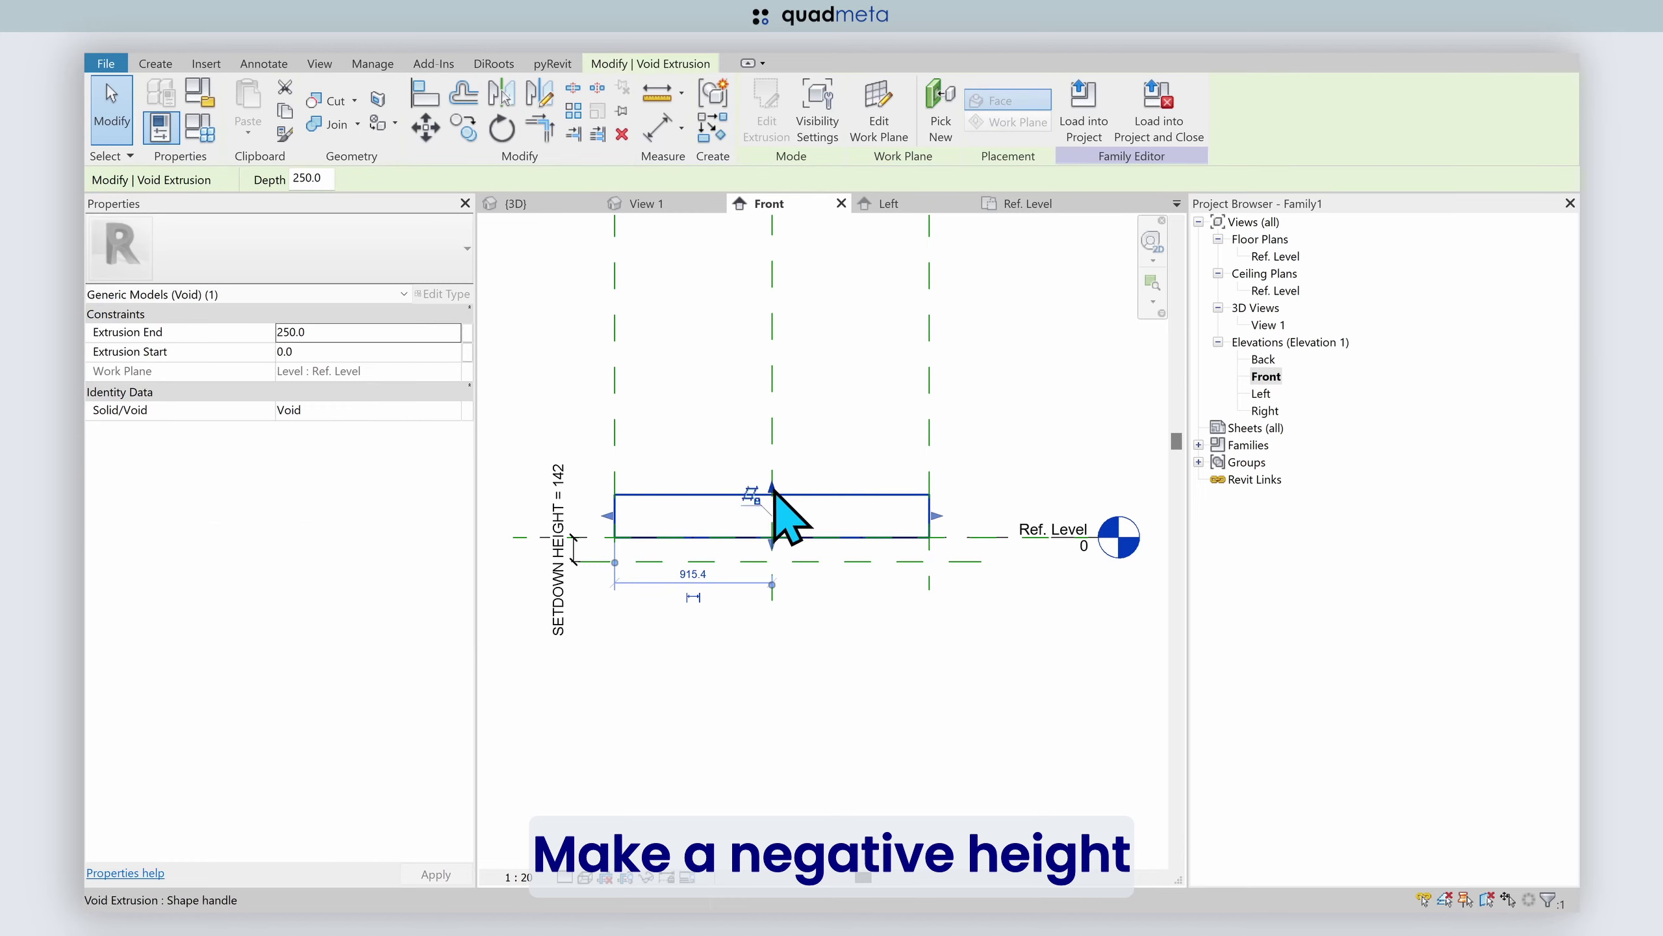
{"action": "left_click_drag", "start_coordinate": [773, 488], "coordinate": [779, 562]}
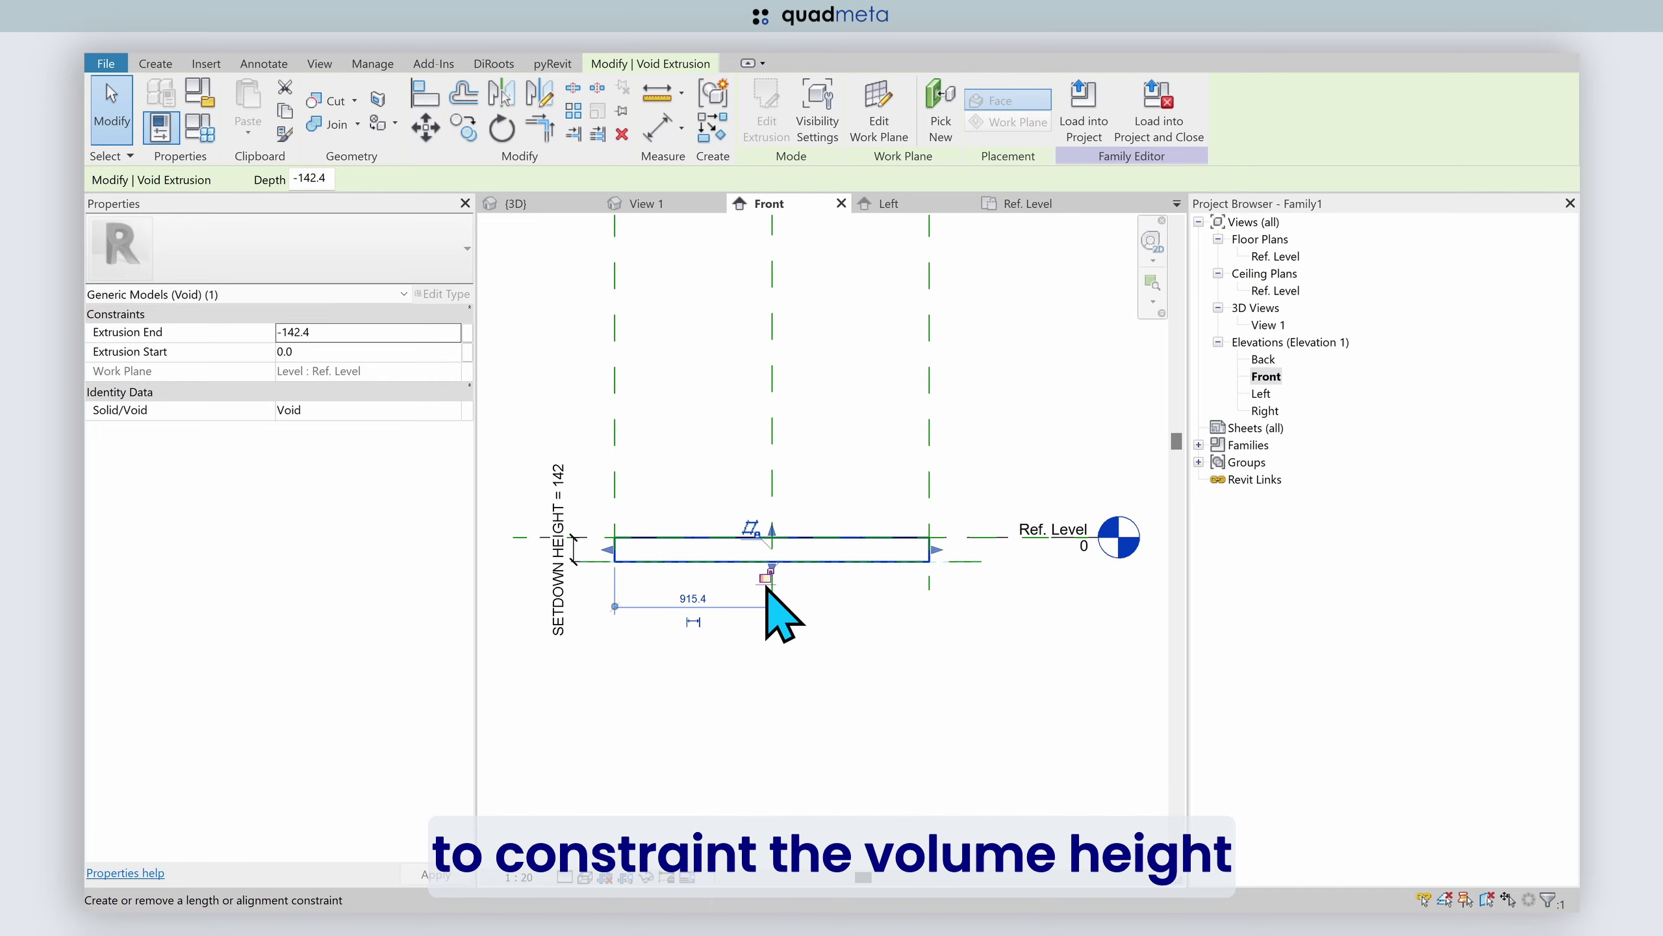
{"action": "left_click", "coordinate": [765, 578]}
{"action": "left_click", "coordinate": [894, 632]}
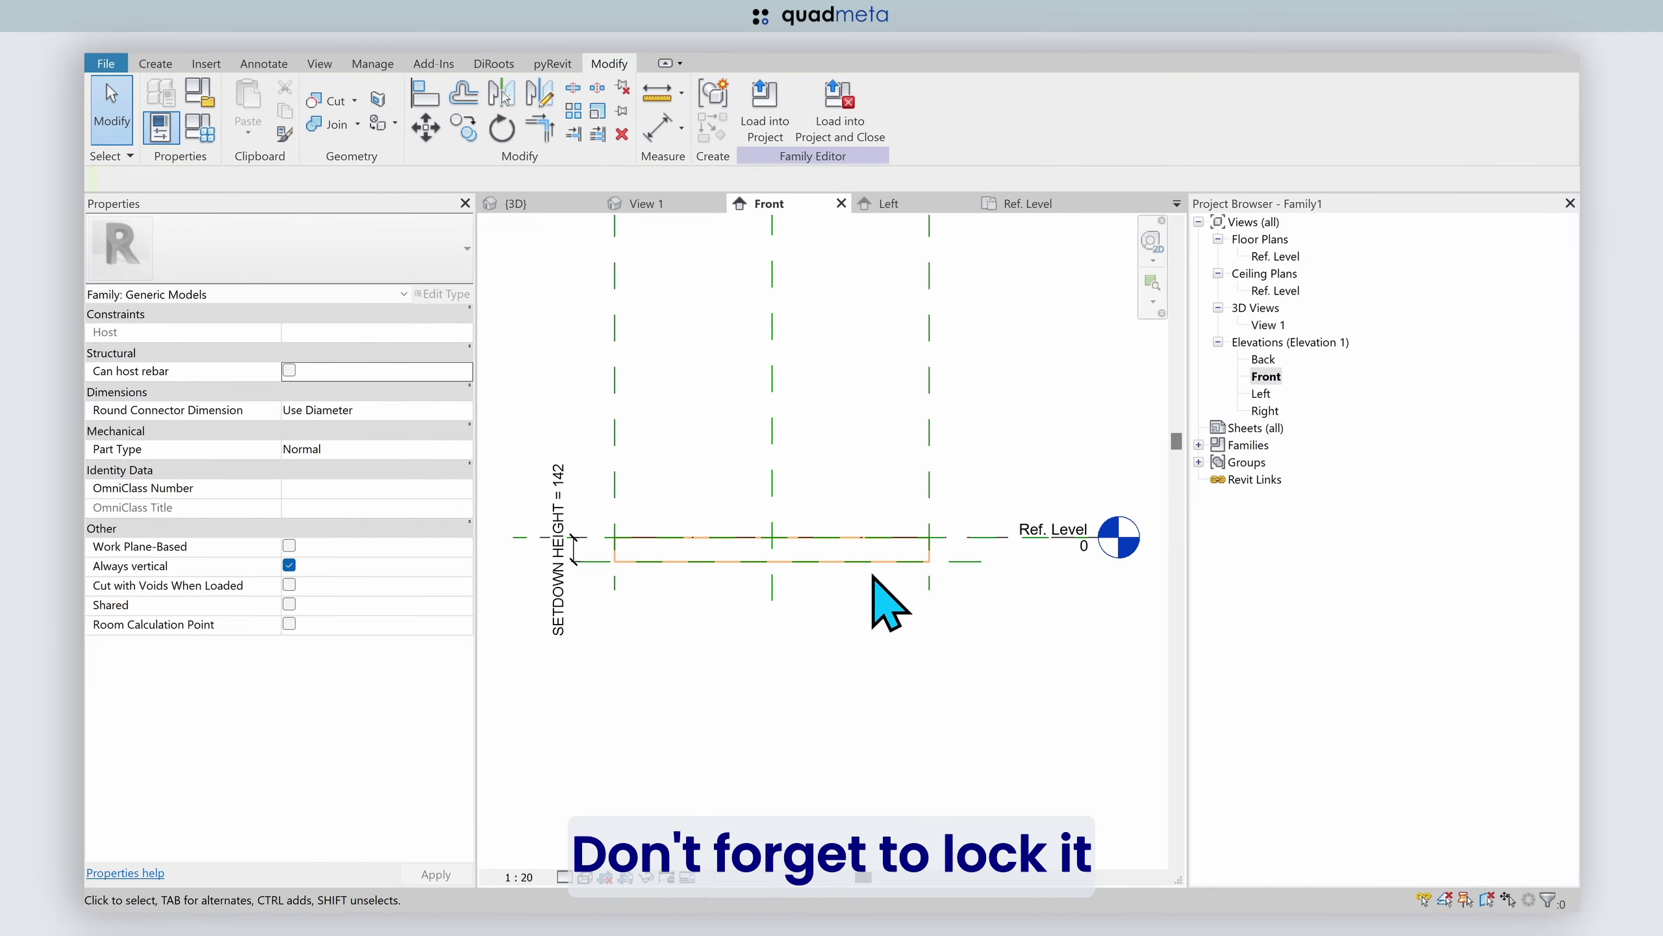
{"action": "left_click", "coordinate": [216, 95]}
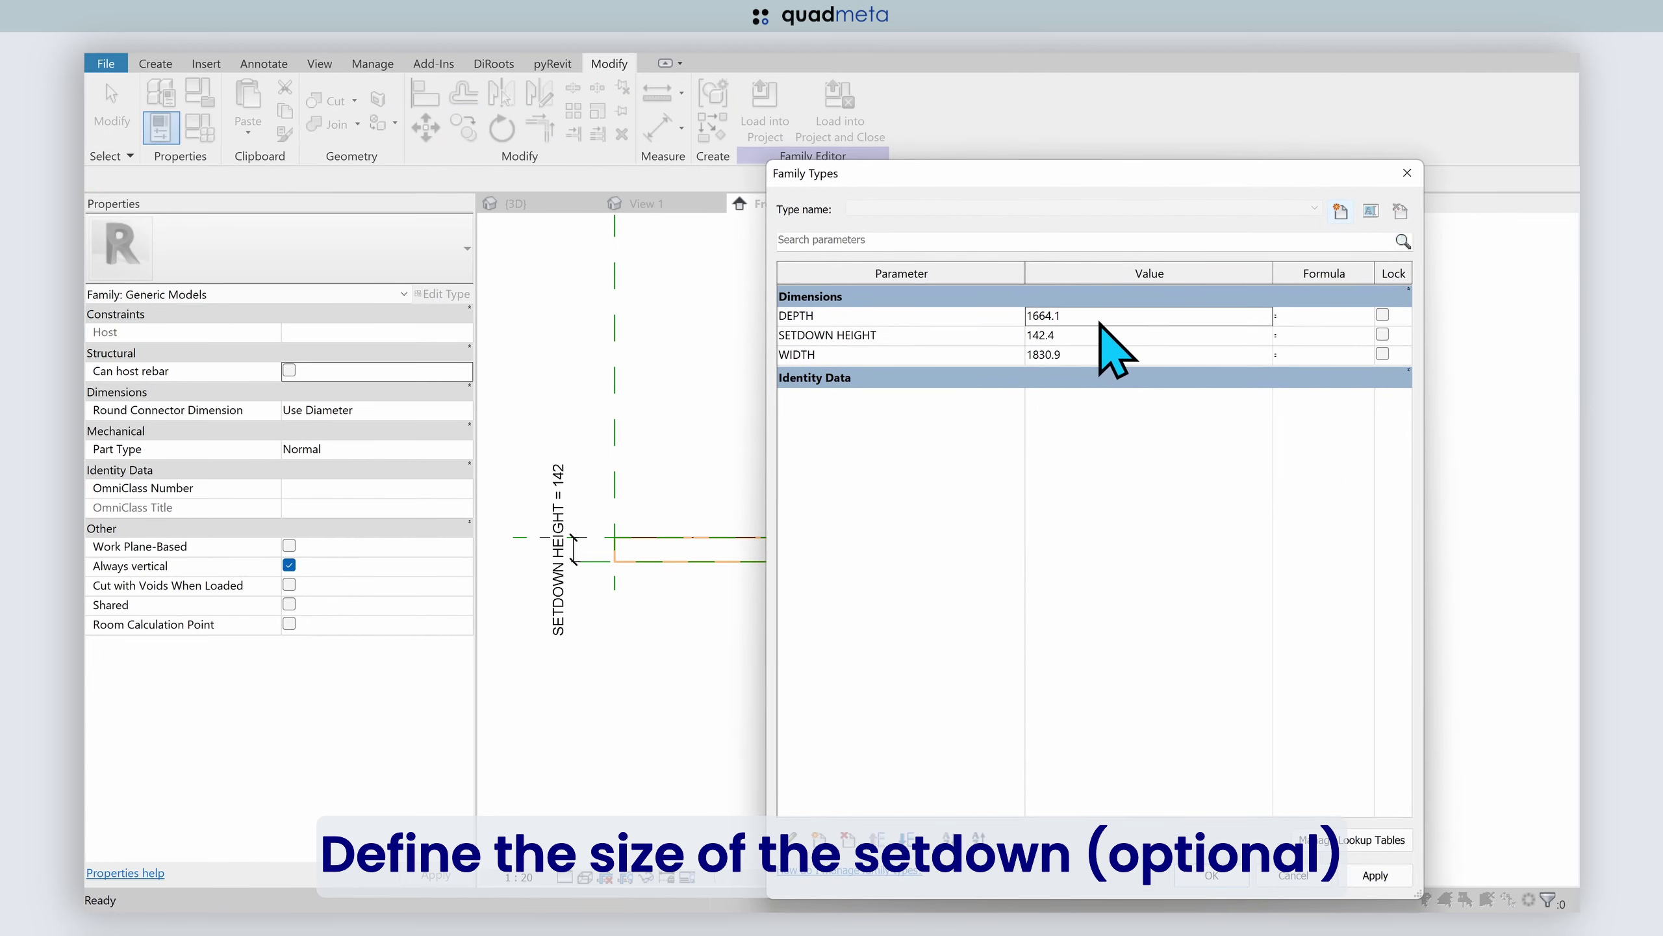
- Set DEPTH 300, WIDTH 300 and SETDOWN HEIGHT 50 in Family Types and apply
{"action": "left_click", "coordinate": [1100, 316]}
{"action": "type", "text": "300"}
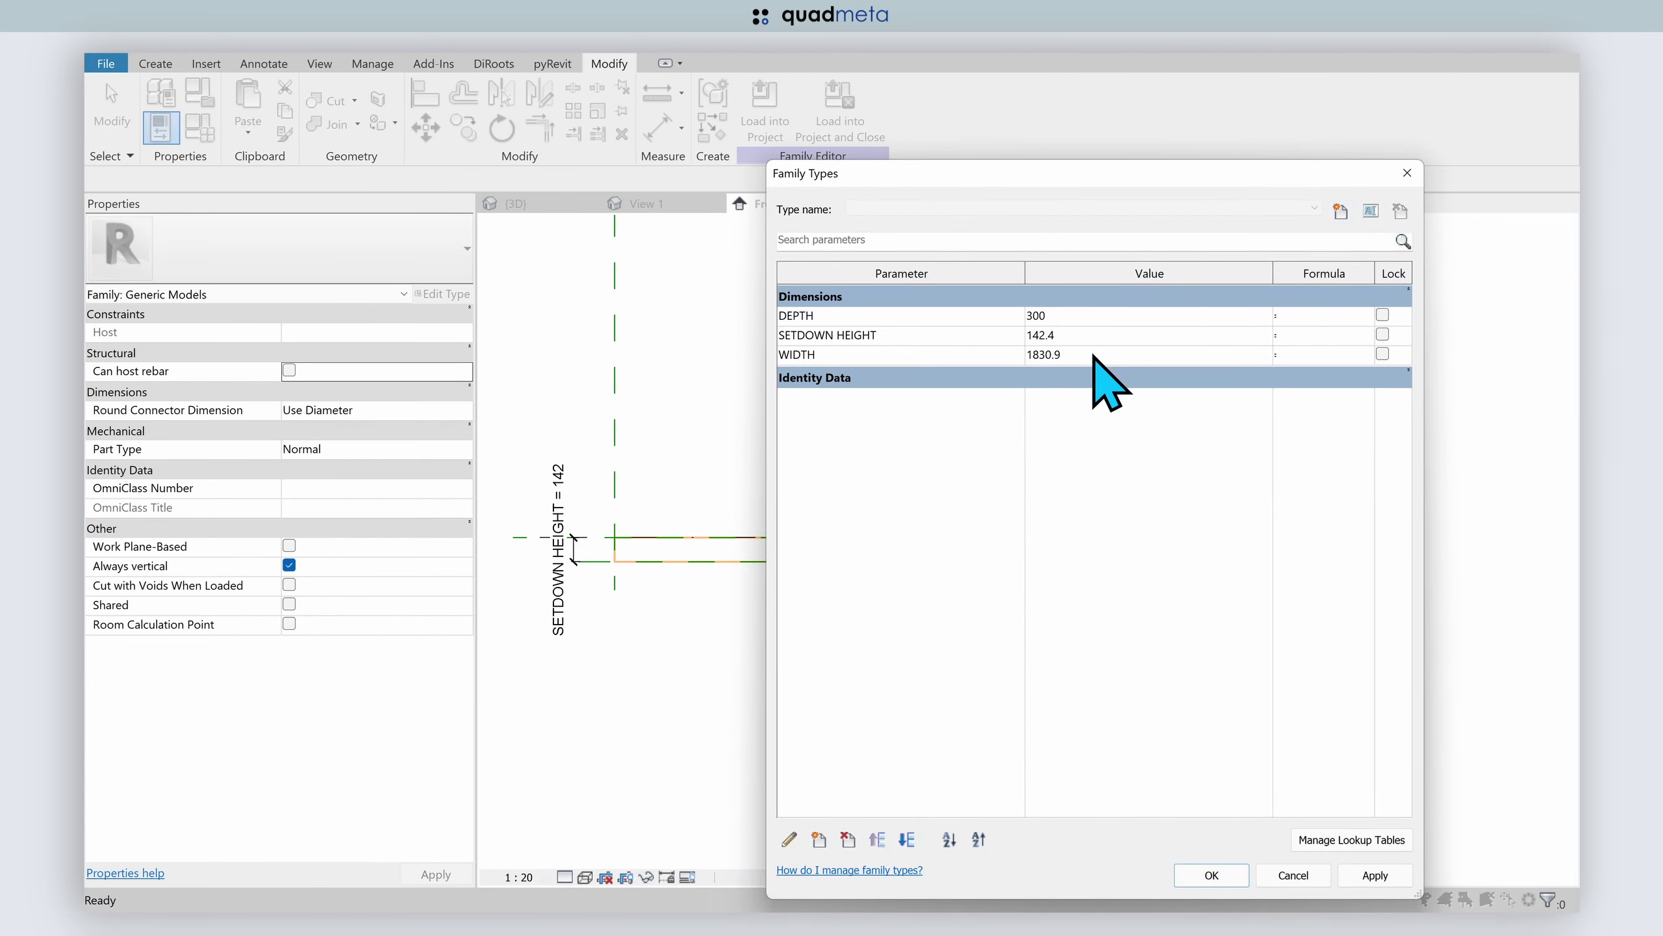
{"action": "left_click", "coordinate": [1093, 354]}
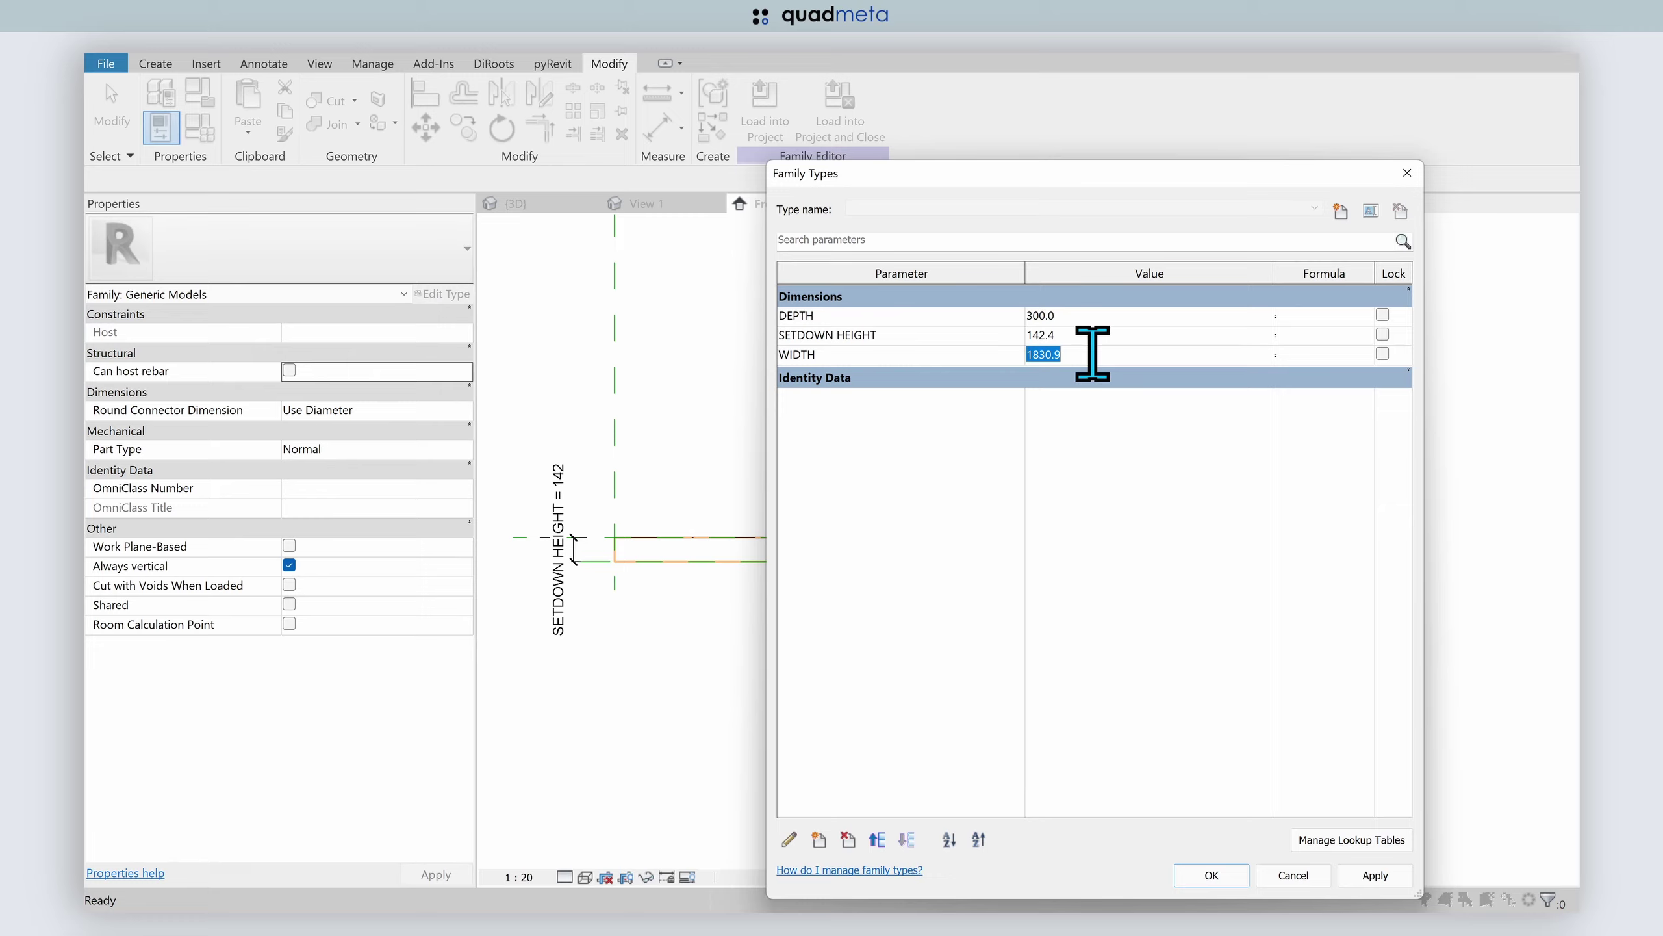
{"action": "type", "text": "300"}
{"action": "left_click", "coordinate": [1096, 337]}
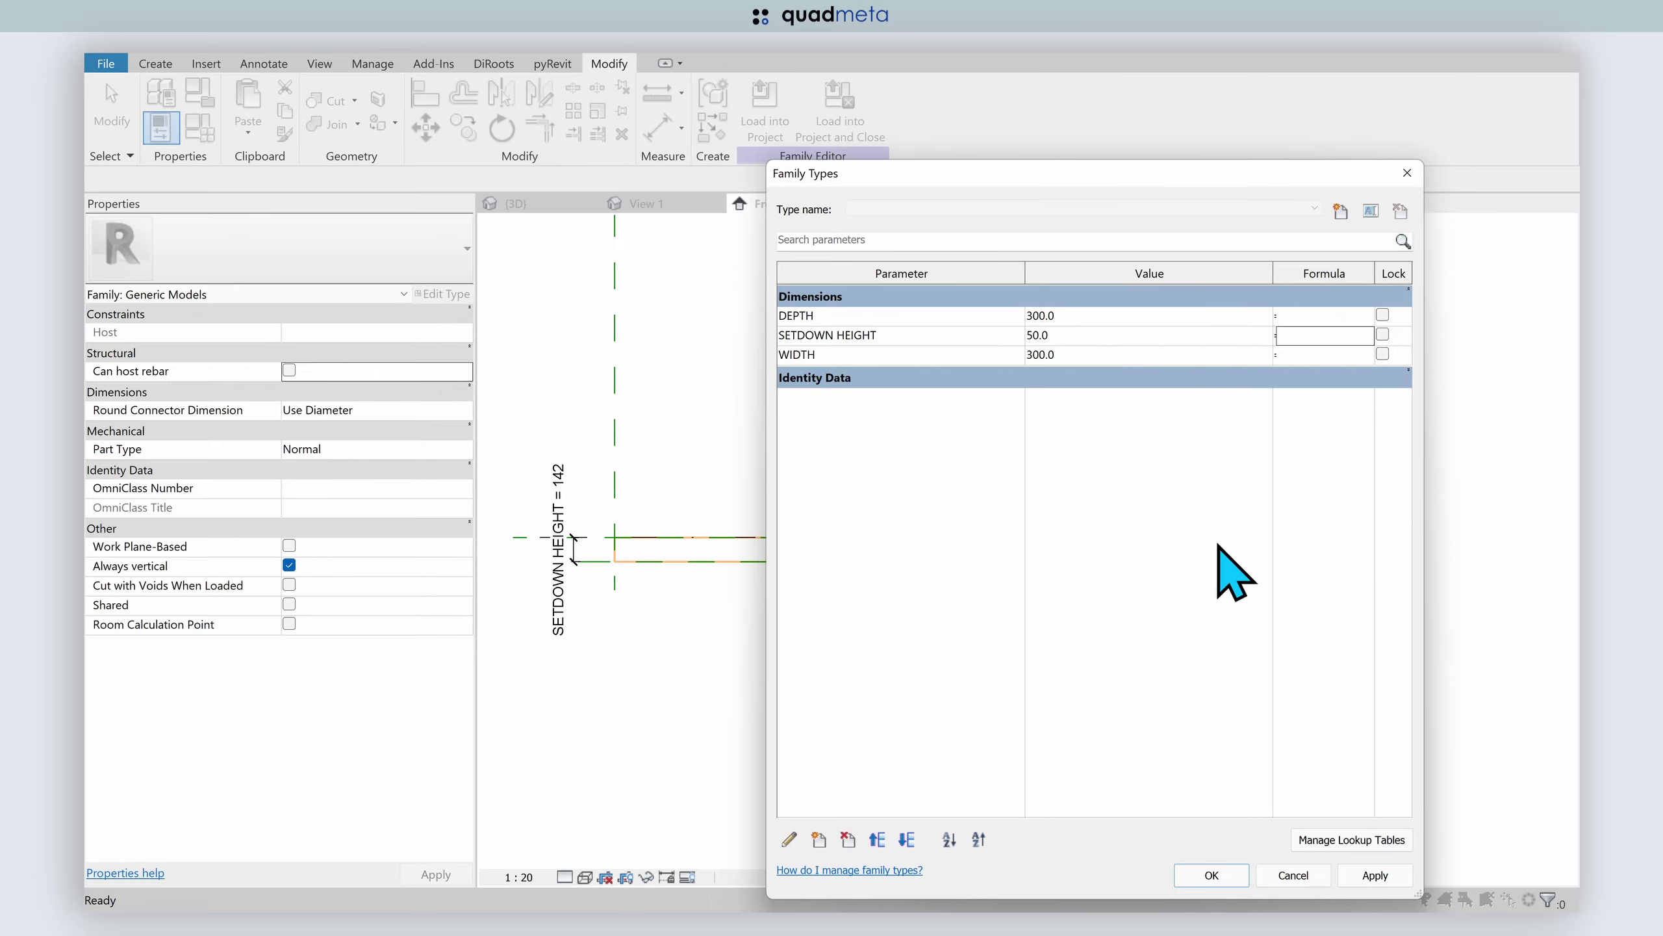
{"action": "left_click", "coordinate": [1374, 875]}
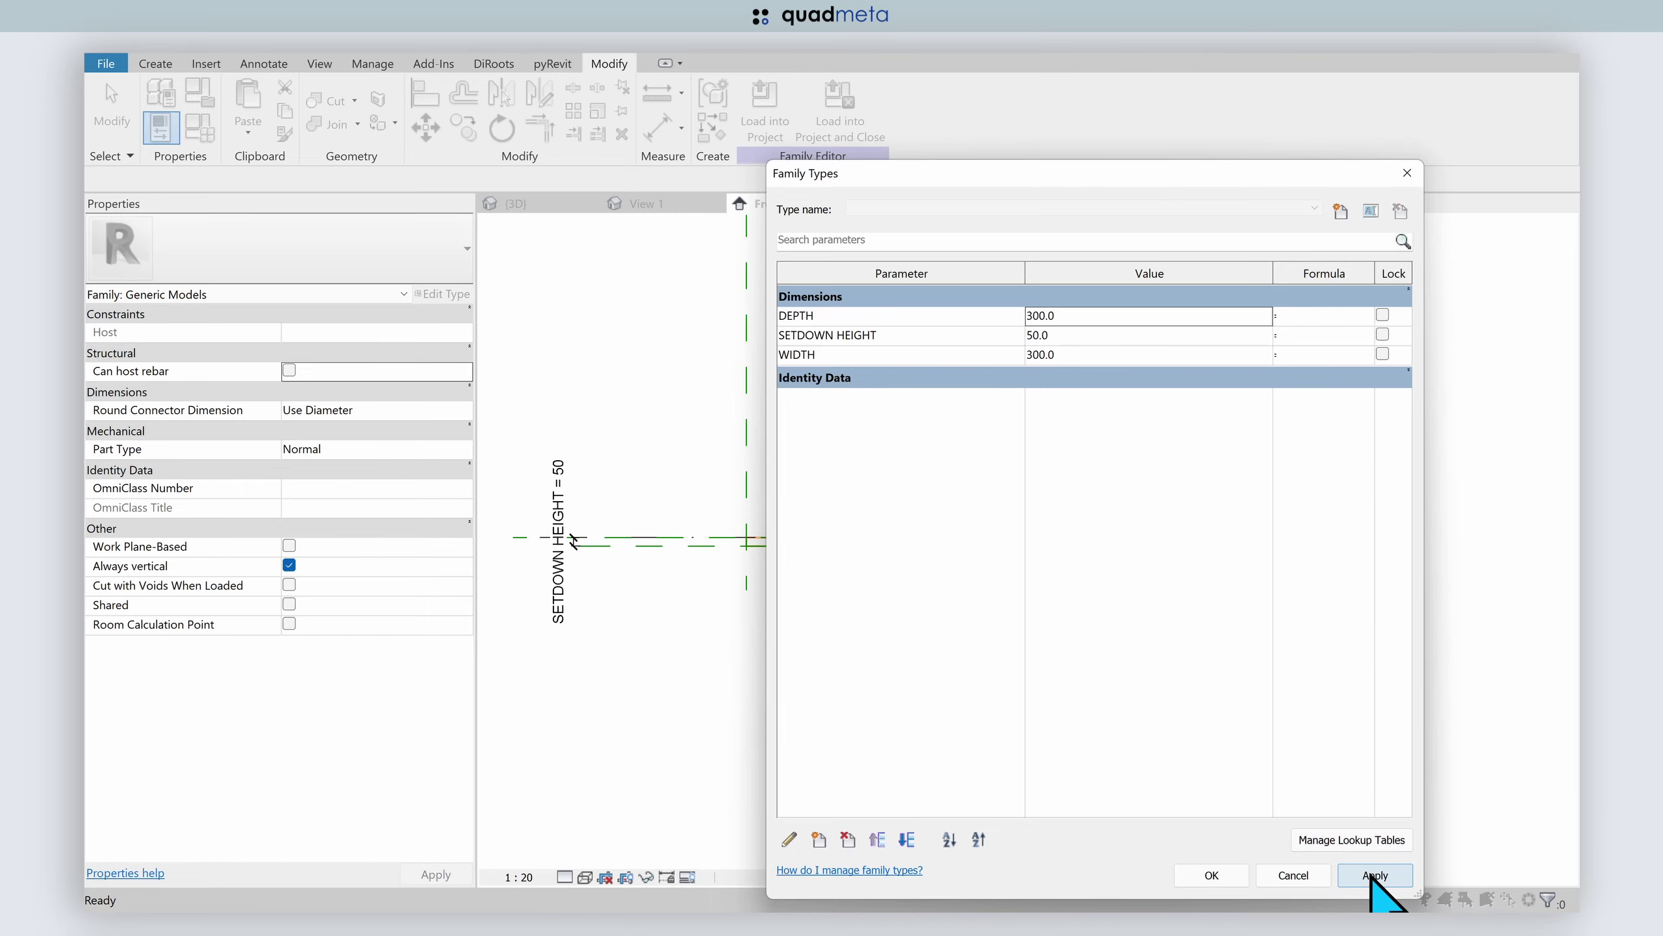
{"action": "left_click", "coordinate": [1223, 876]}
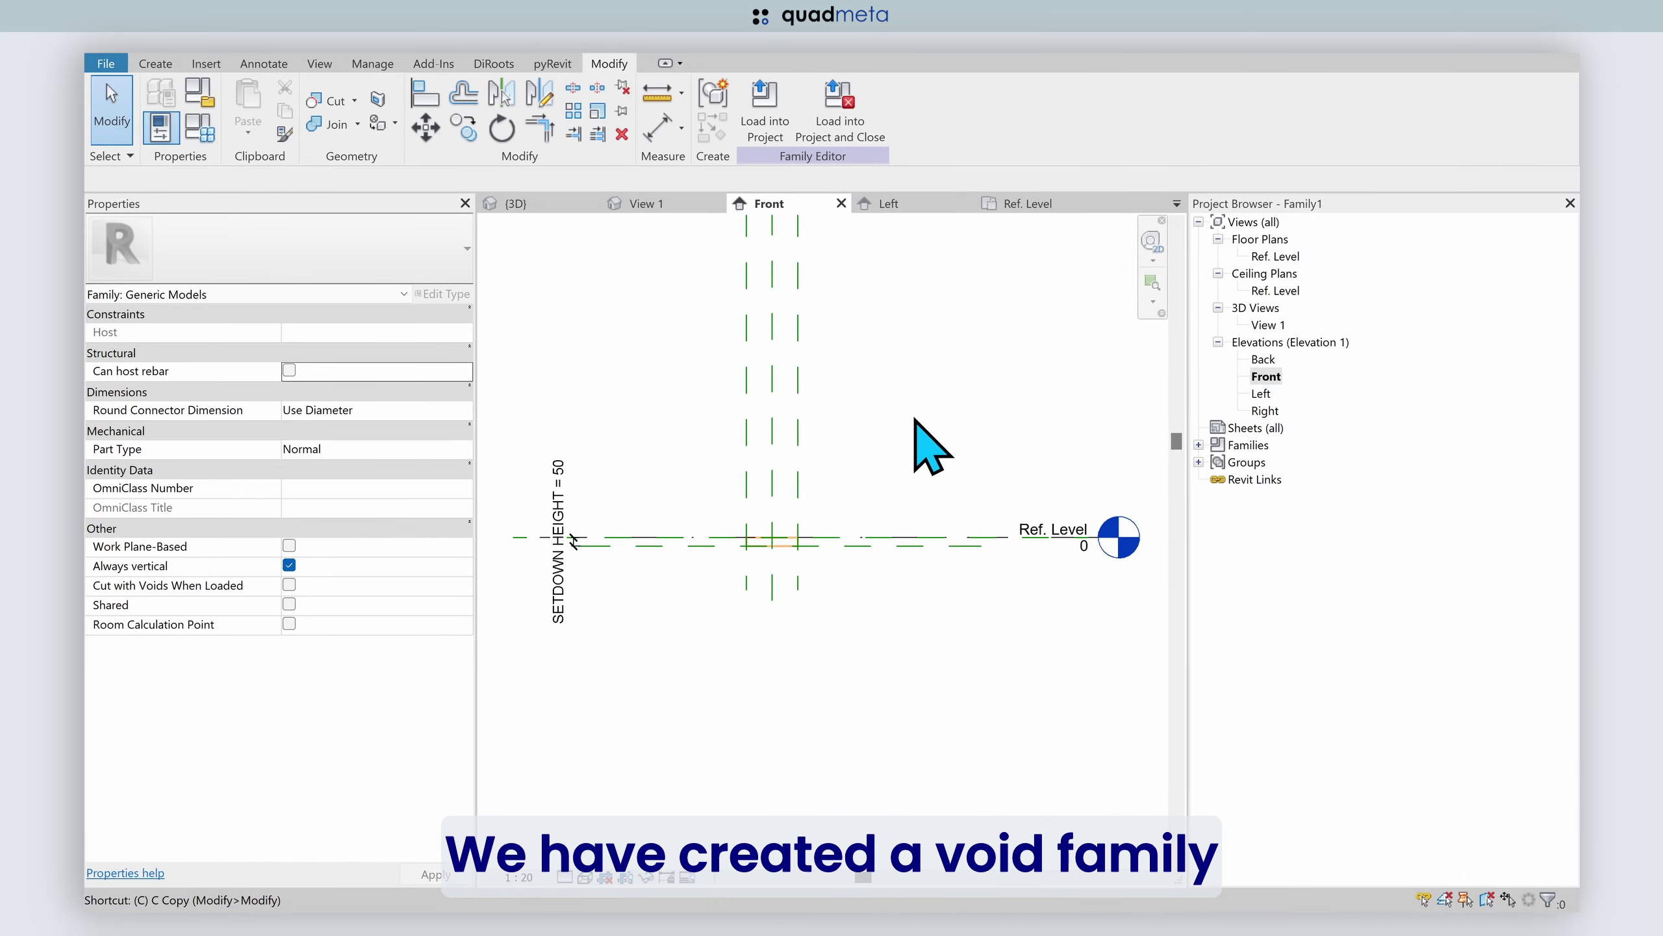
- Close inactive views and check the void box's -50 depth in the default 3D view
{"action": "key", "text": "i"}
{"action": "key", "text": "3"}
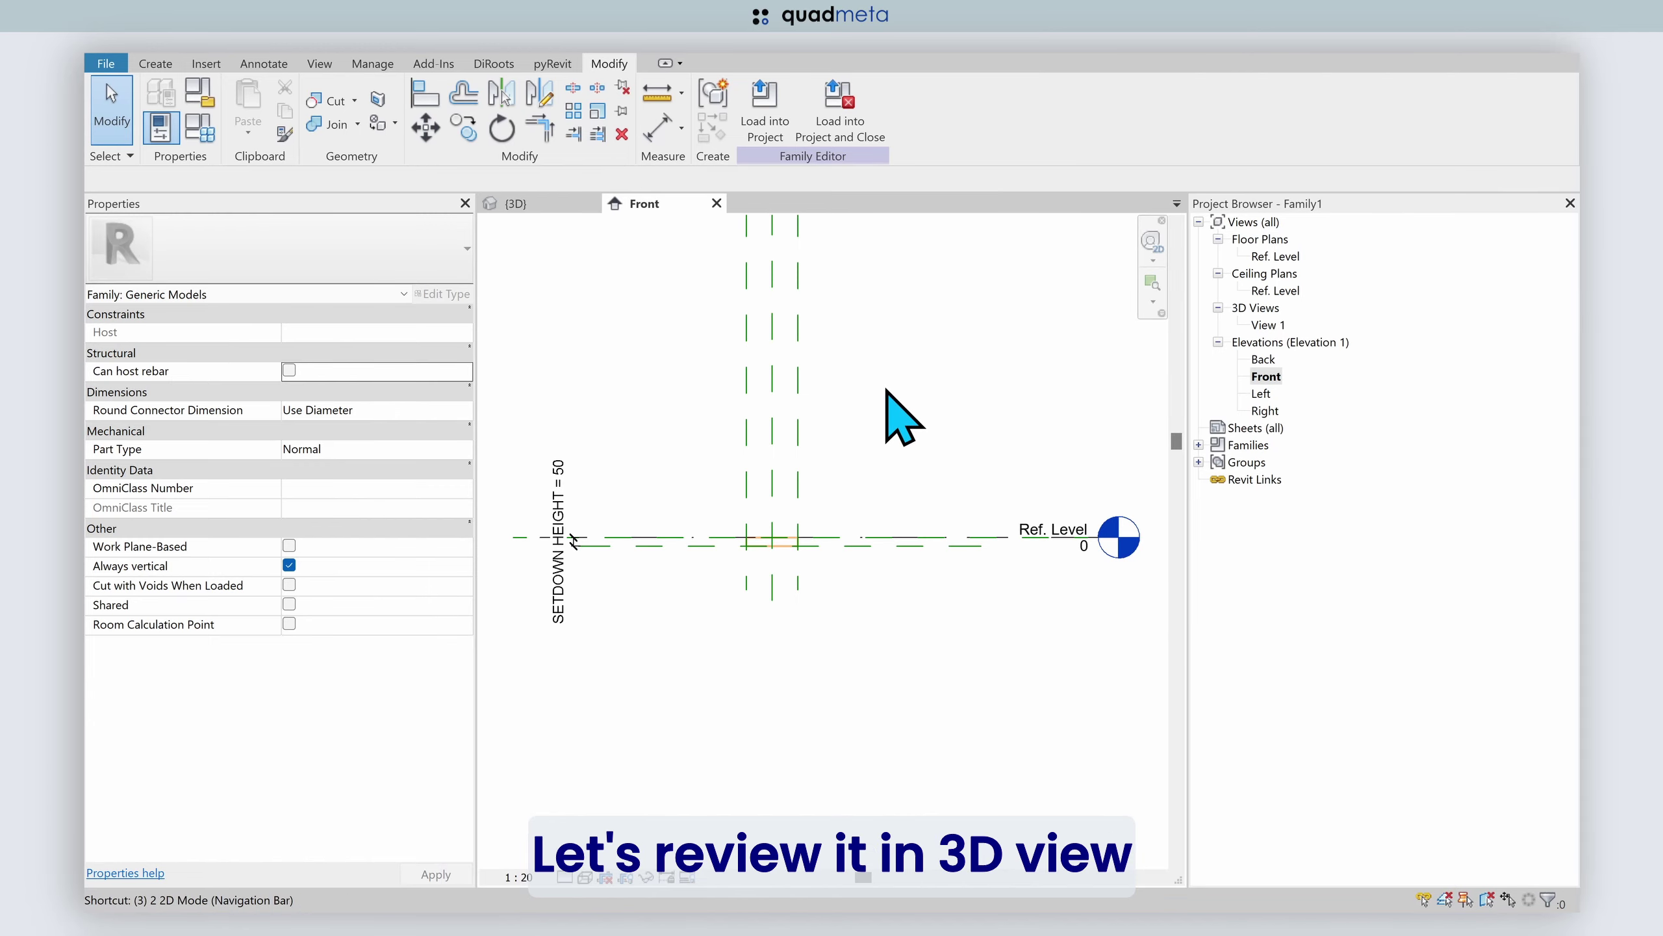
{"action": "key", "text": "d"}
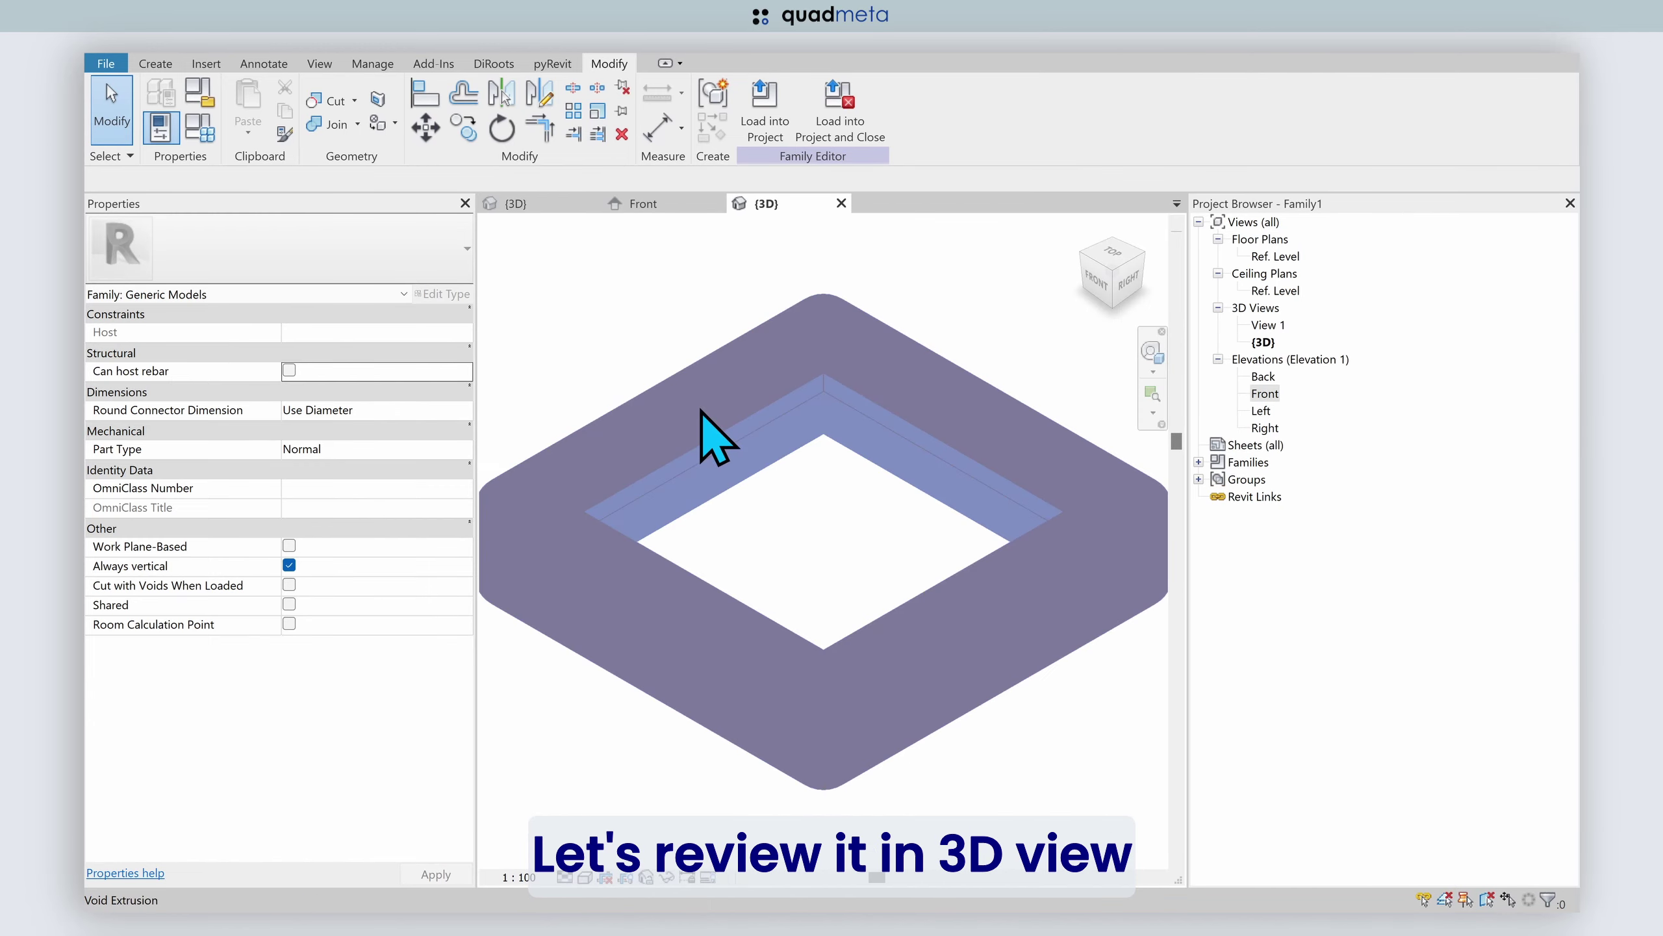
{"action": "scroll", "coordinate": [721, 439], "scroll_direction": "down", "scroll_amount": 2}
{"action": "scroll", "coordinate": [806, 430], "scroll_direction": "down", "scroll_amount": 3}
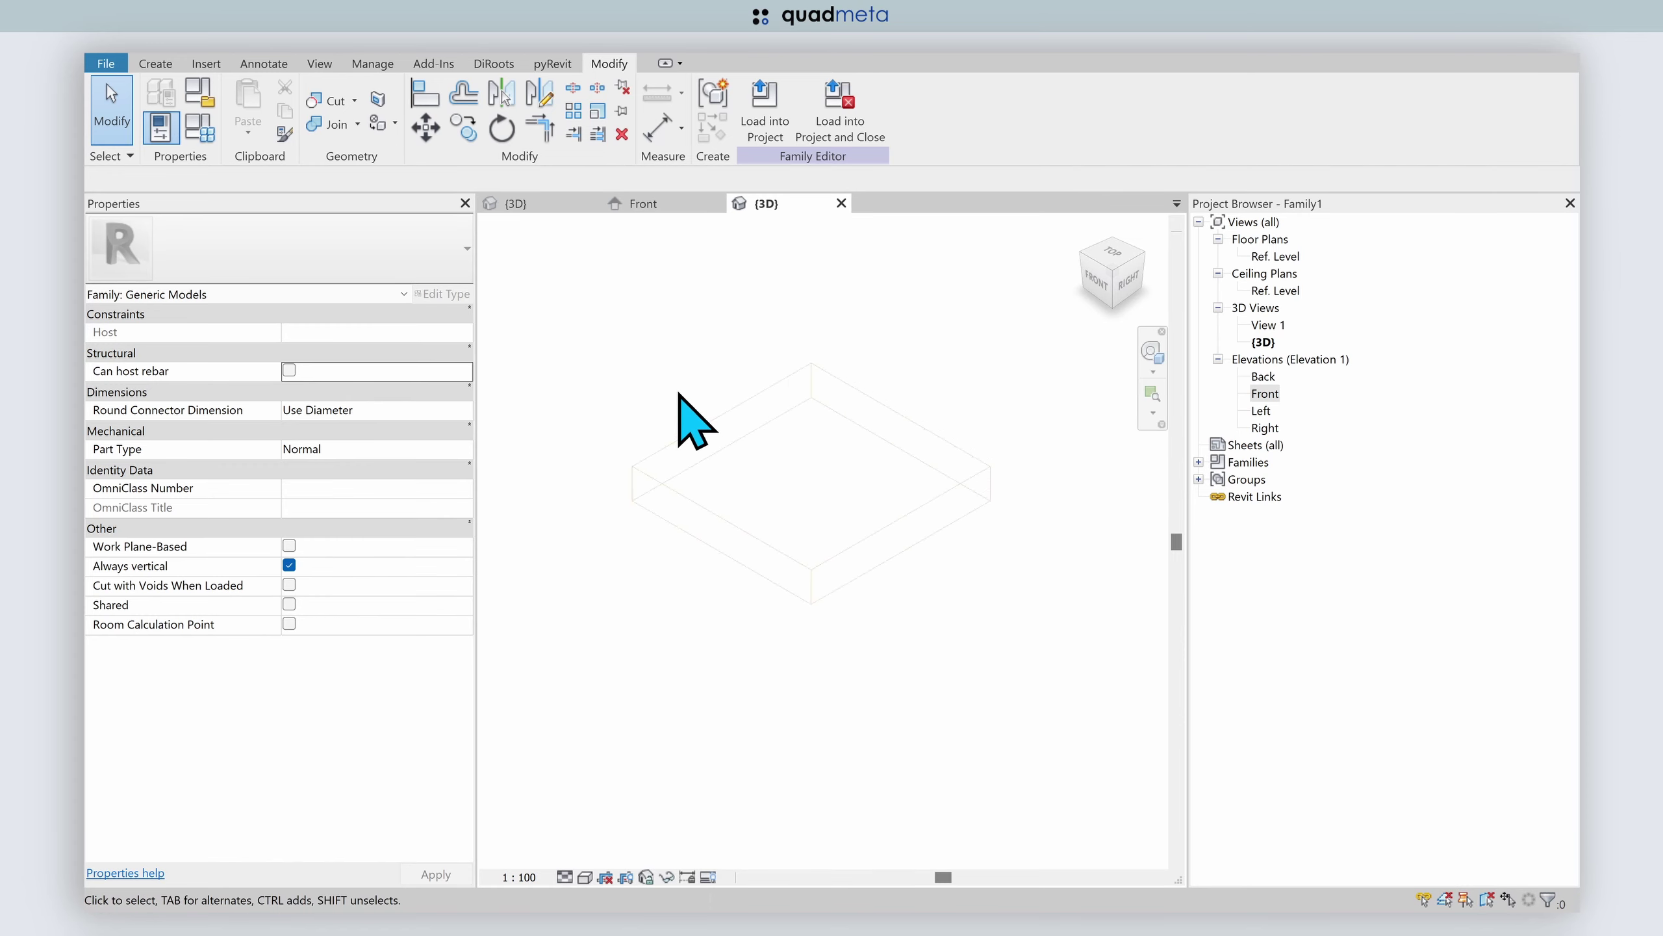
{"action": "left_click", "coordinate": [736, 529]}
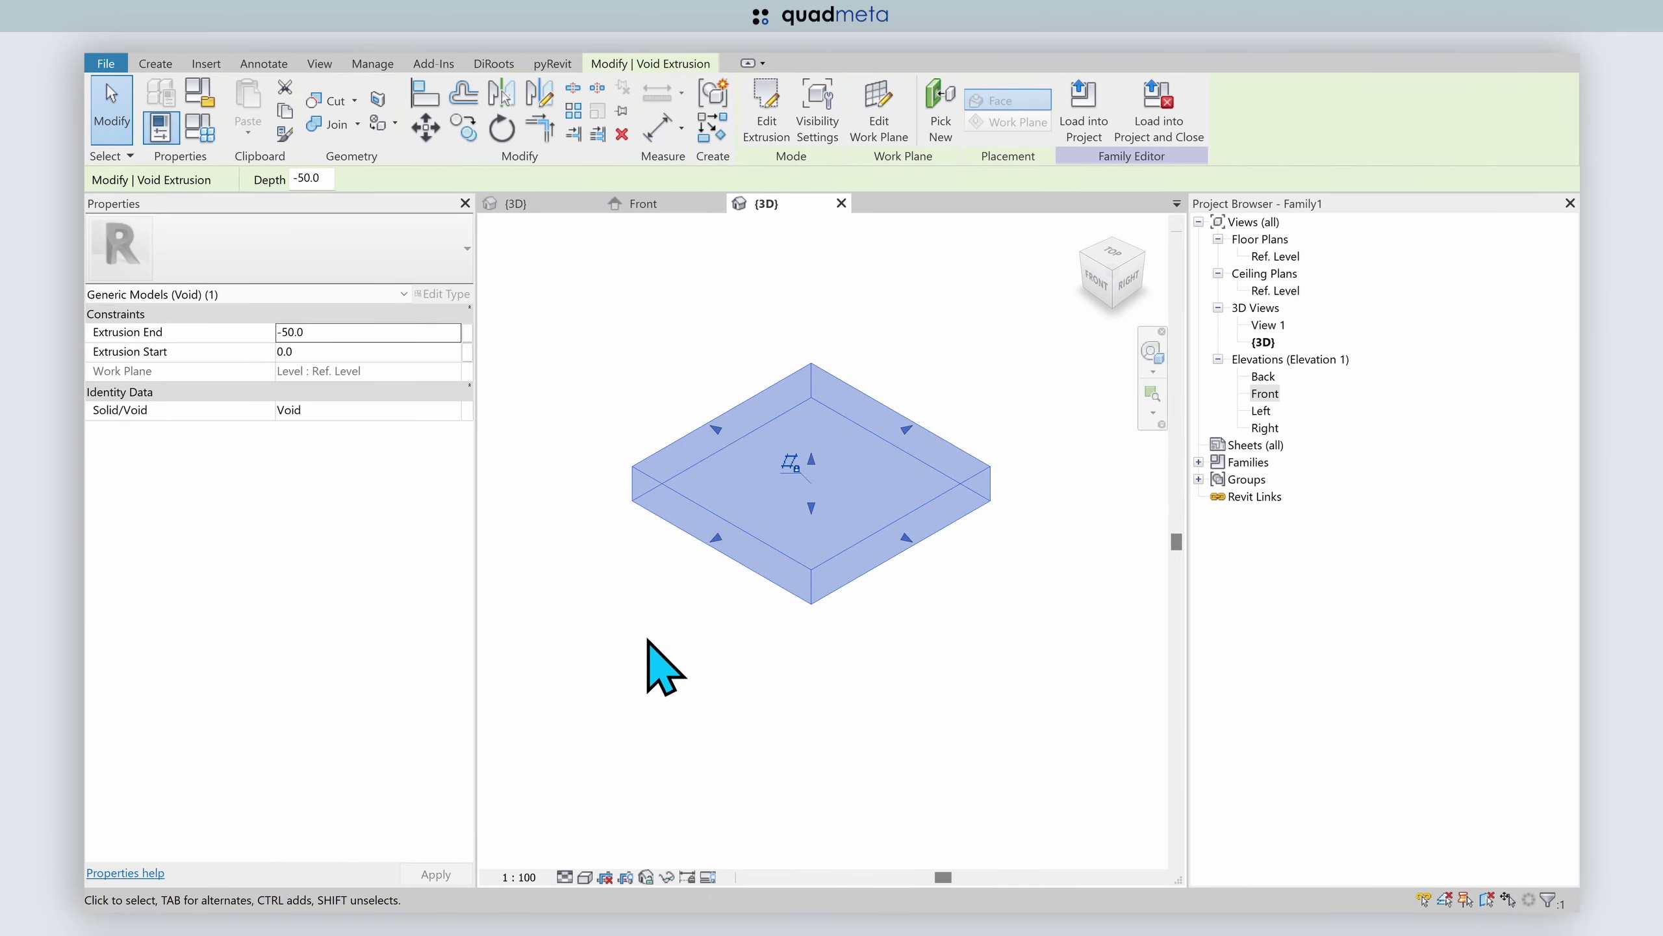
{"action": "left_click", "coordinate": [696, 630]}
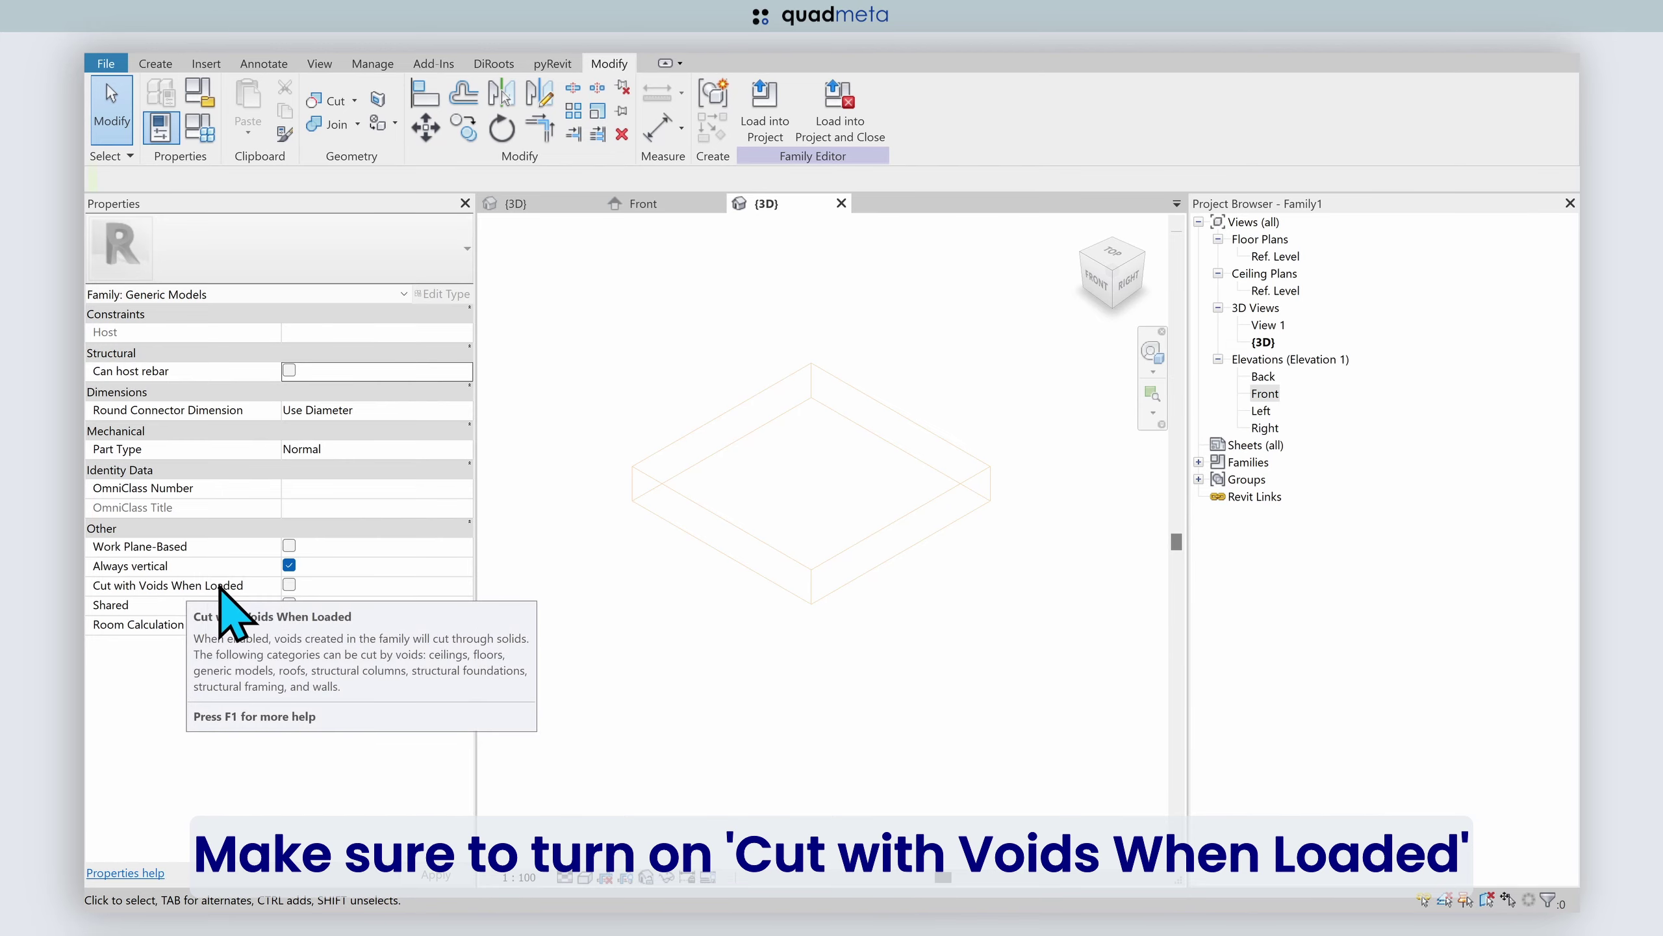
- Tick Cut with Voids When Loaded in the family properties, leaving Work Plane-Based off
{"action": "left_click", "coordinate": [288, 585]}
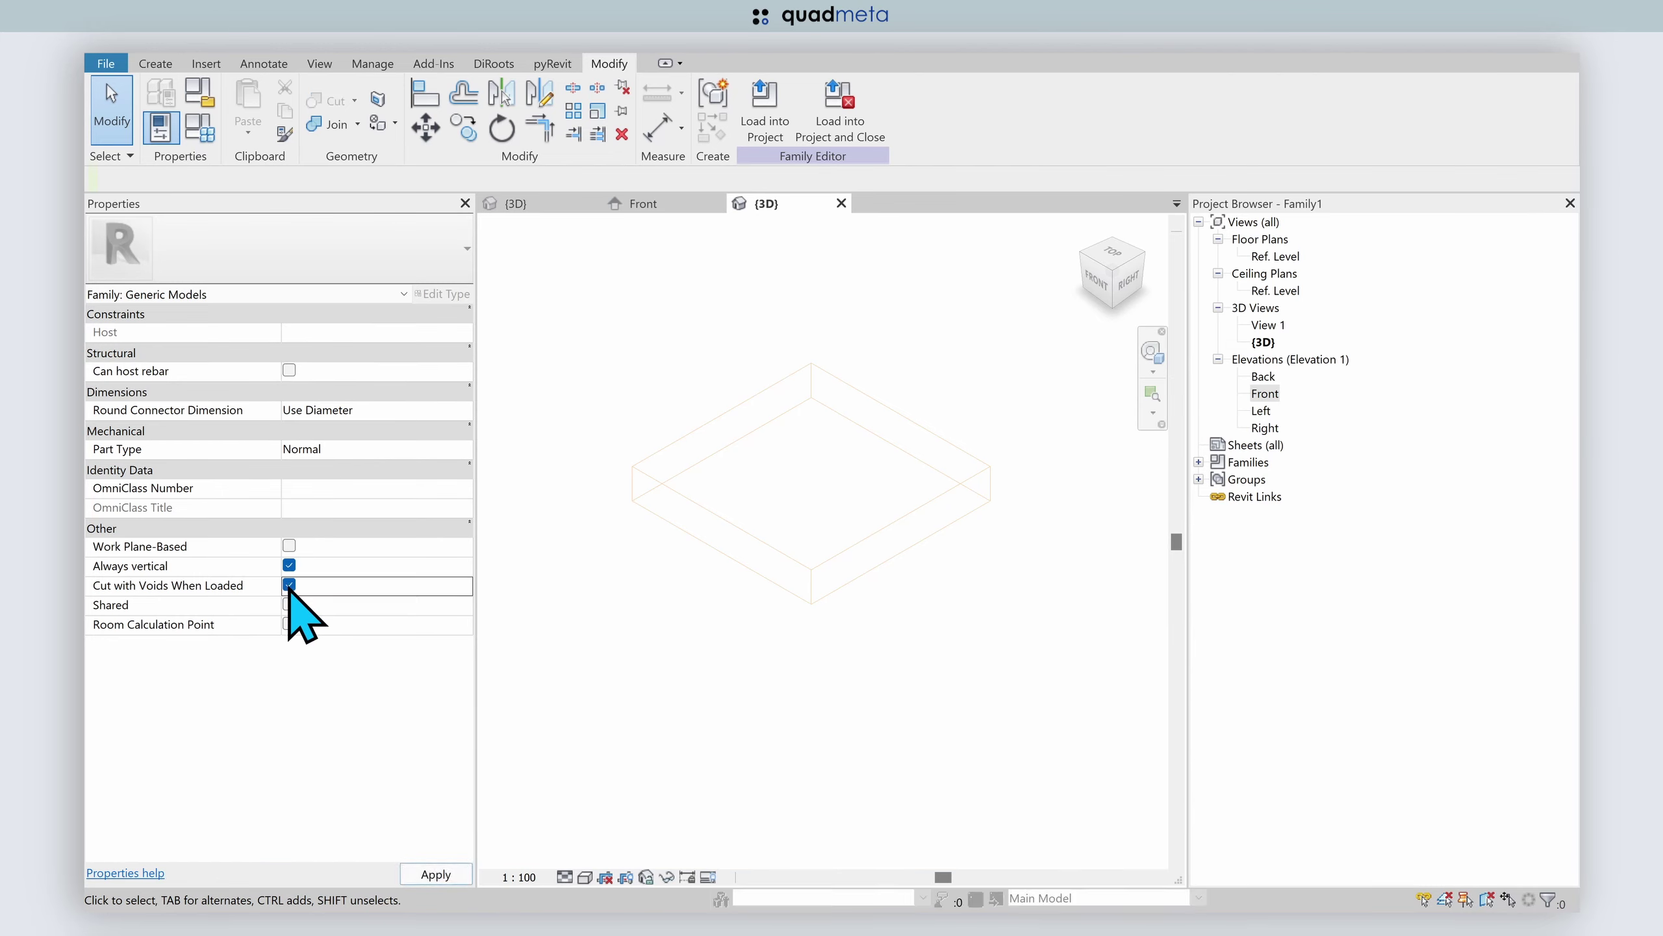
{"action": "mouse_move", "coordinate": [140, 546]}
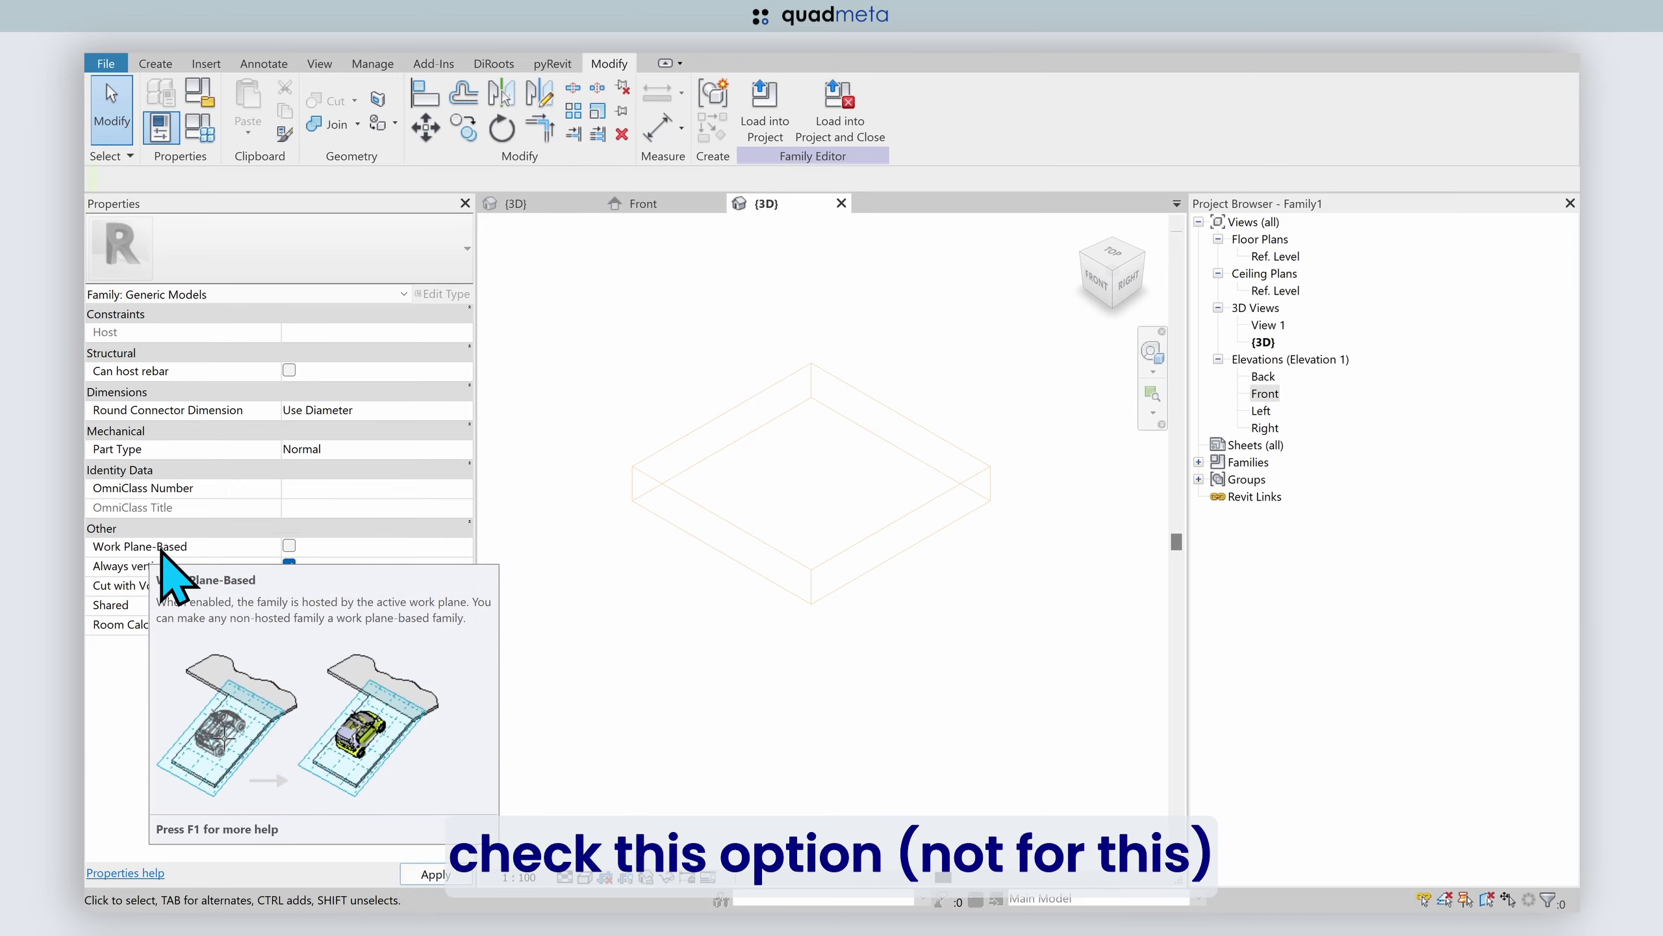
{"action": "left_click", "coordinate": [288, 585]}
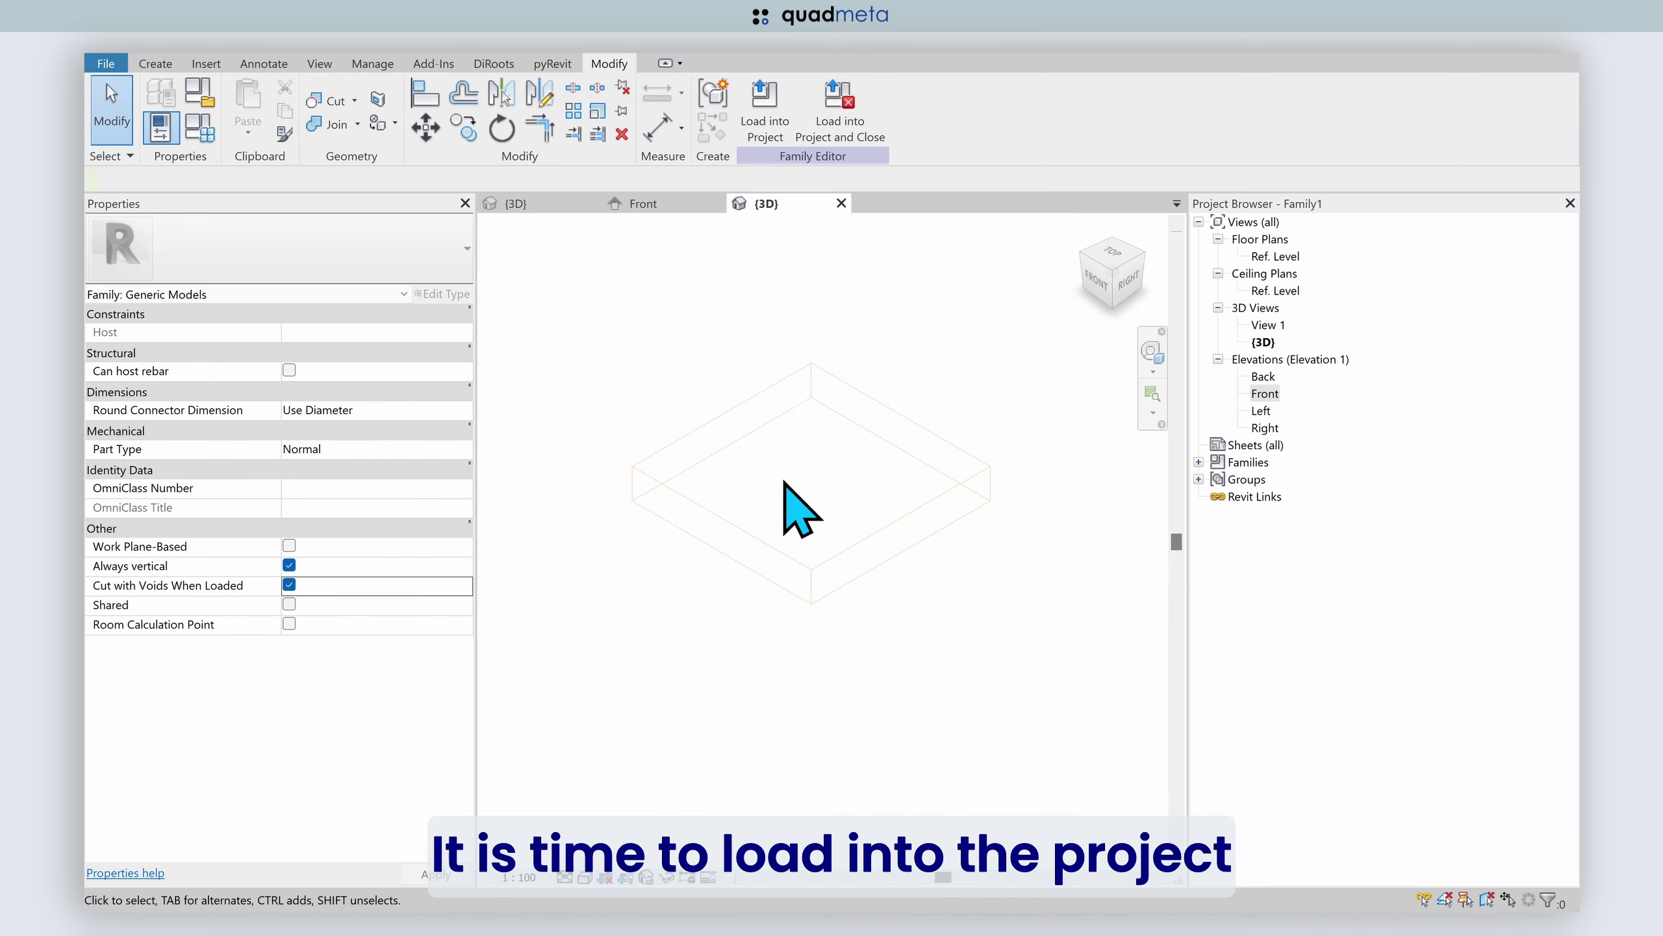
- Load the family into the project, saving it first under the file name SETDOWN
{"action": "left_click", "coordinate": [846, 108]}
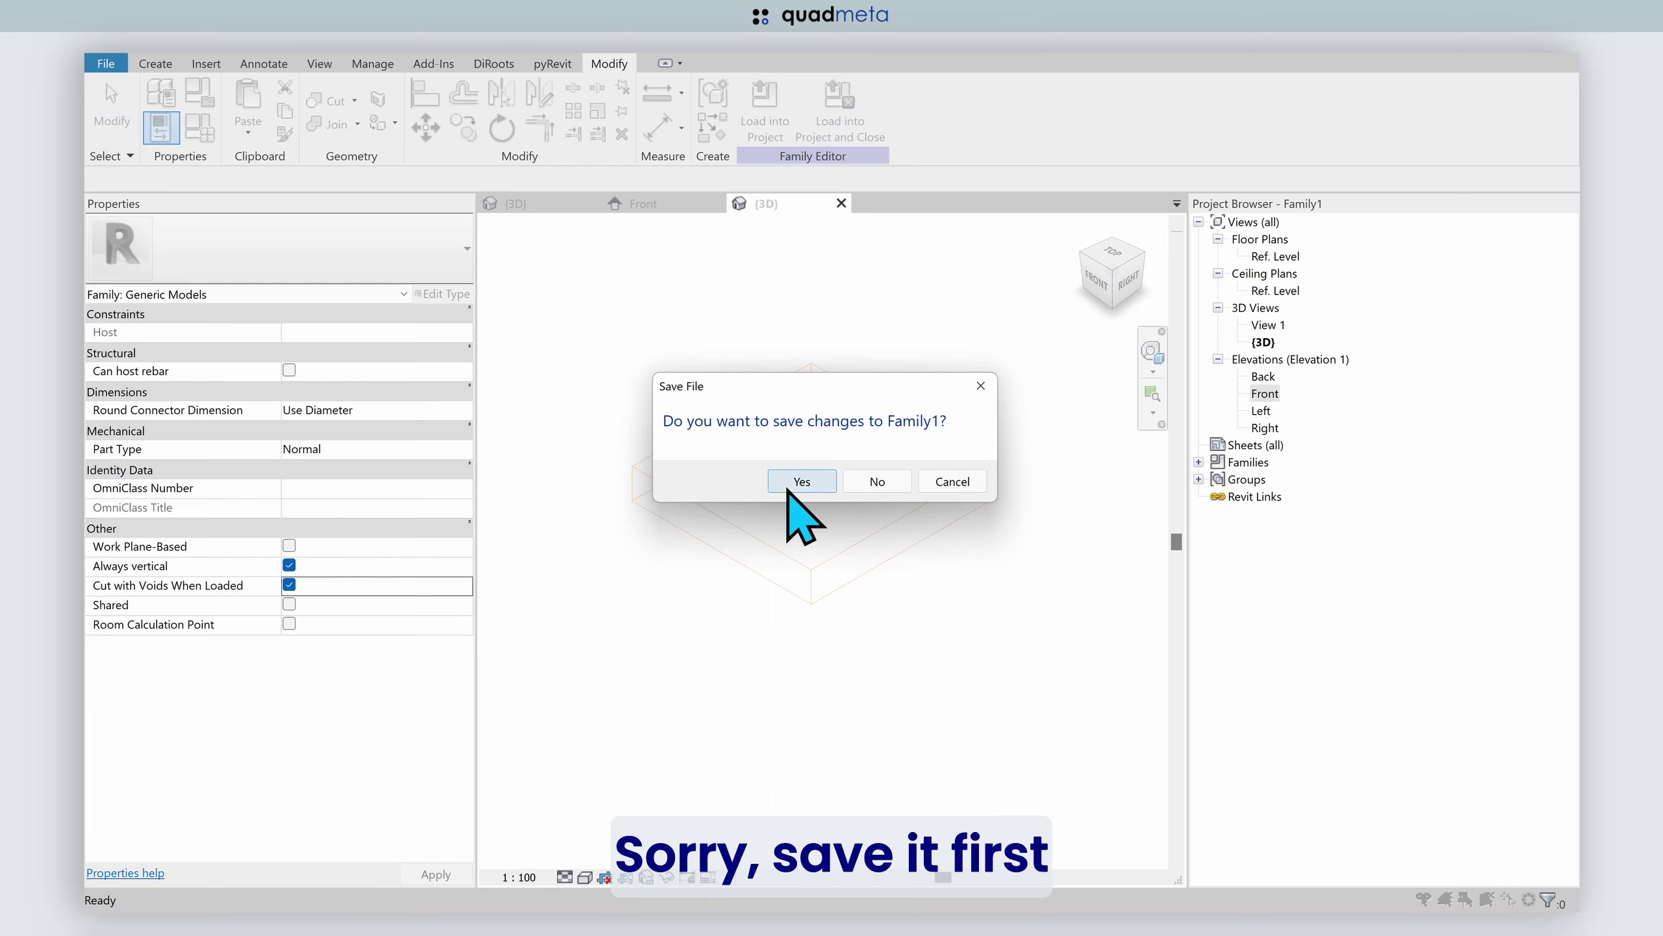
{"action": "left_click", "coordinate": [793, 482]}
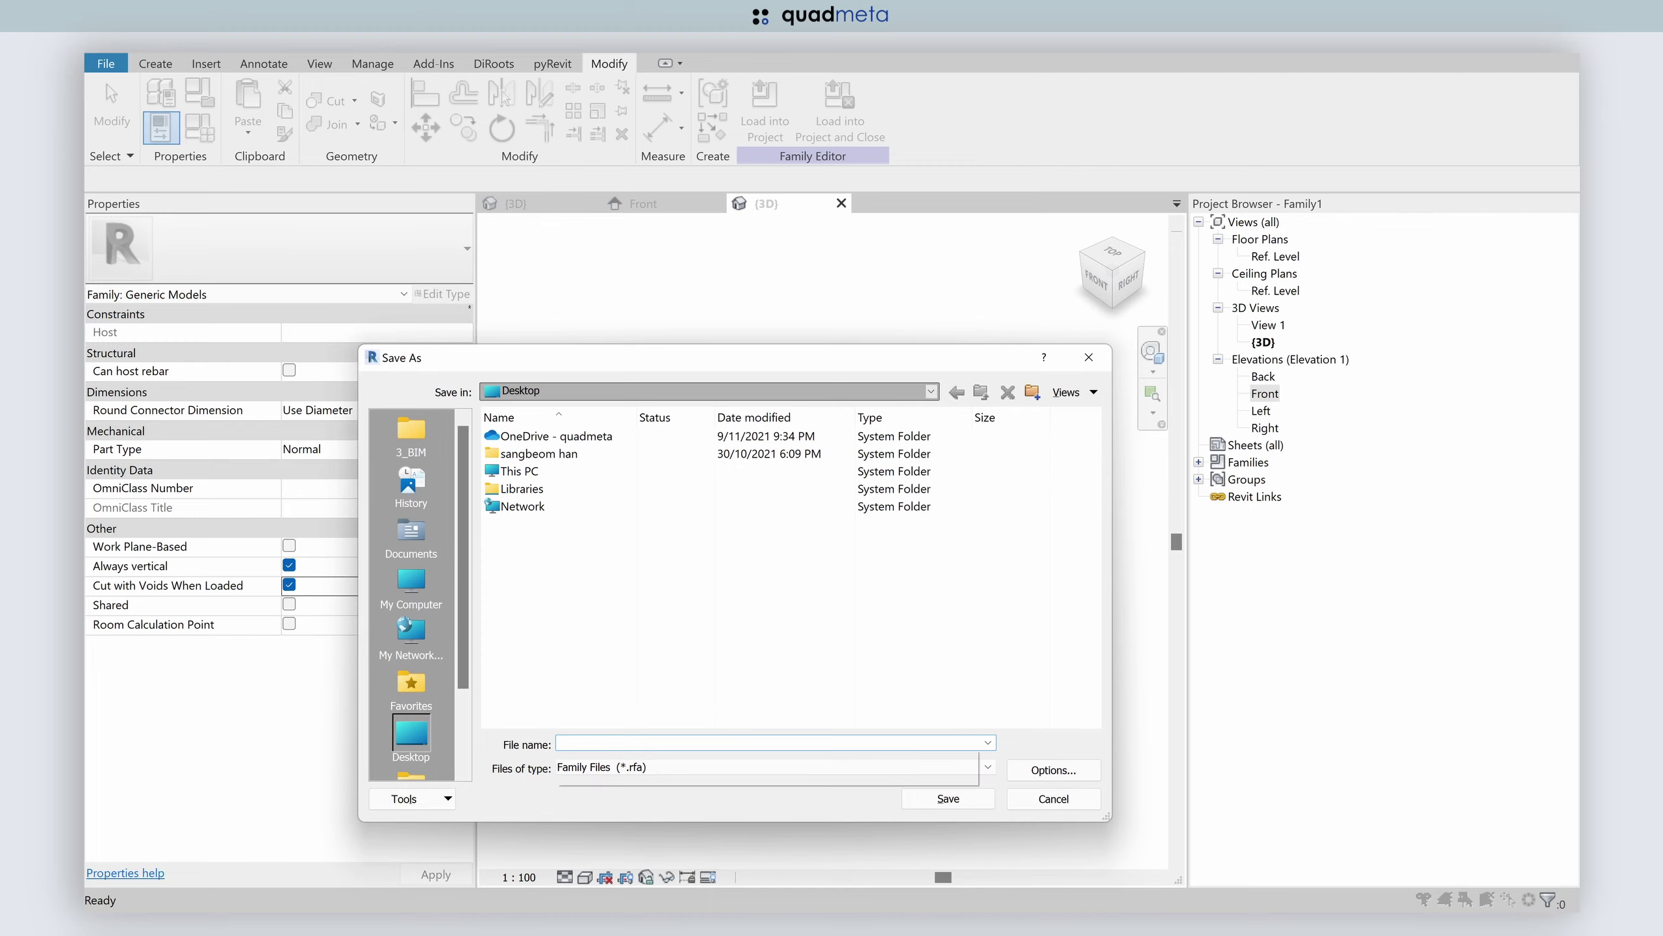
{"action": "type", "text": "SETDOWN"}
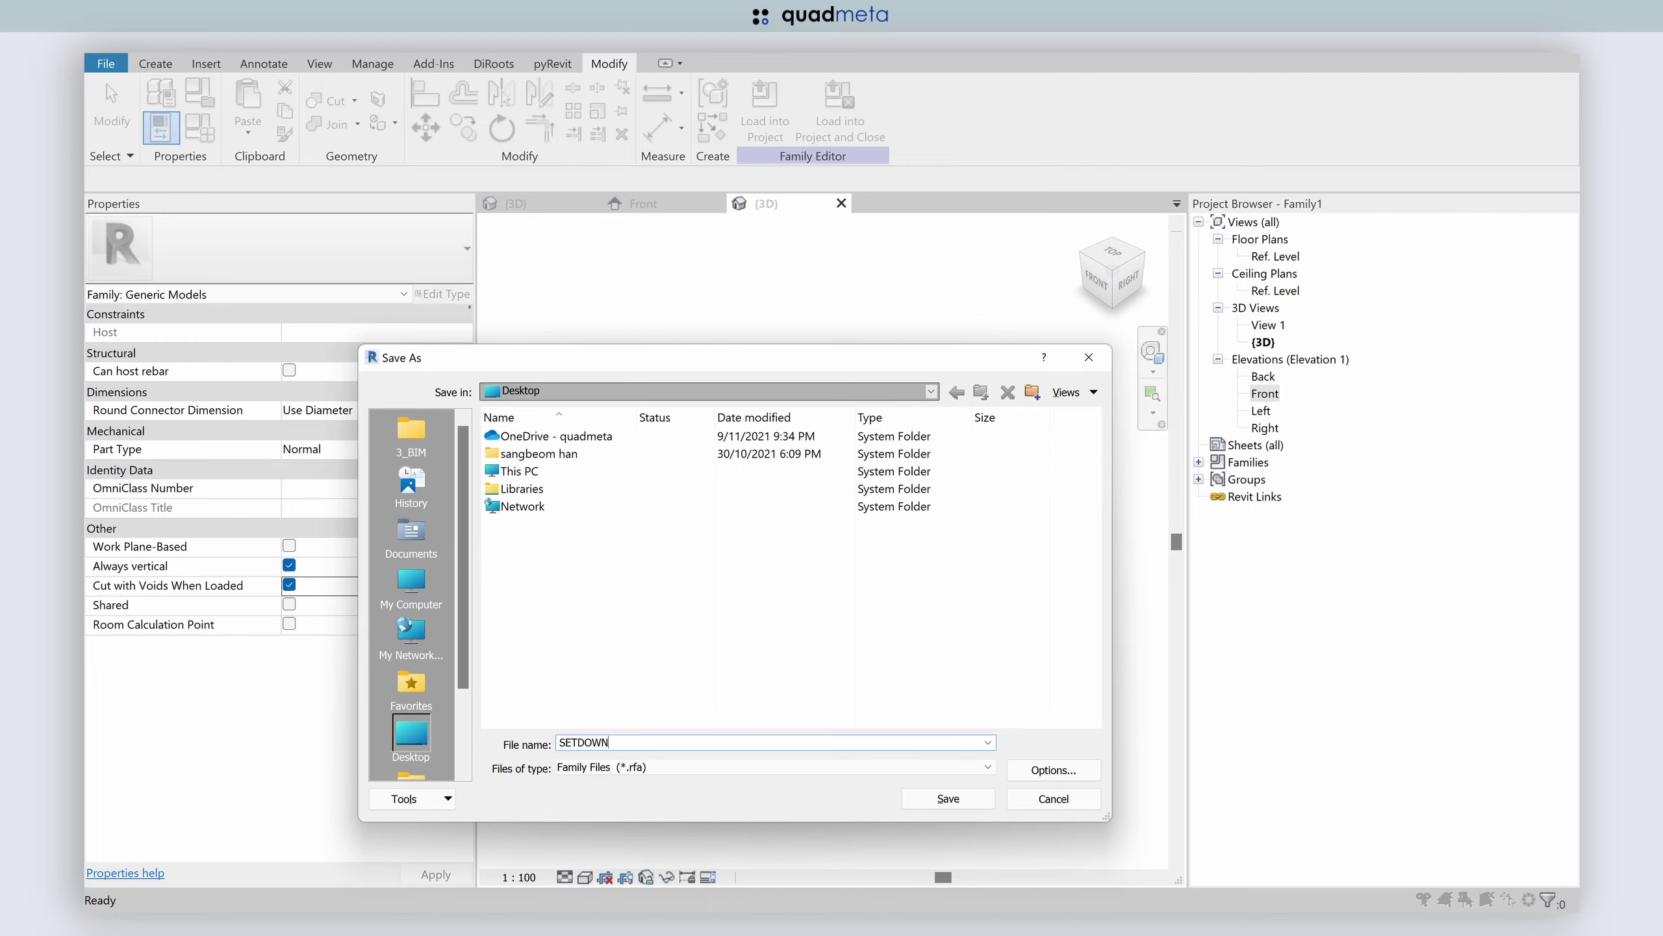
{"action": "key", "text": "Return"}
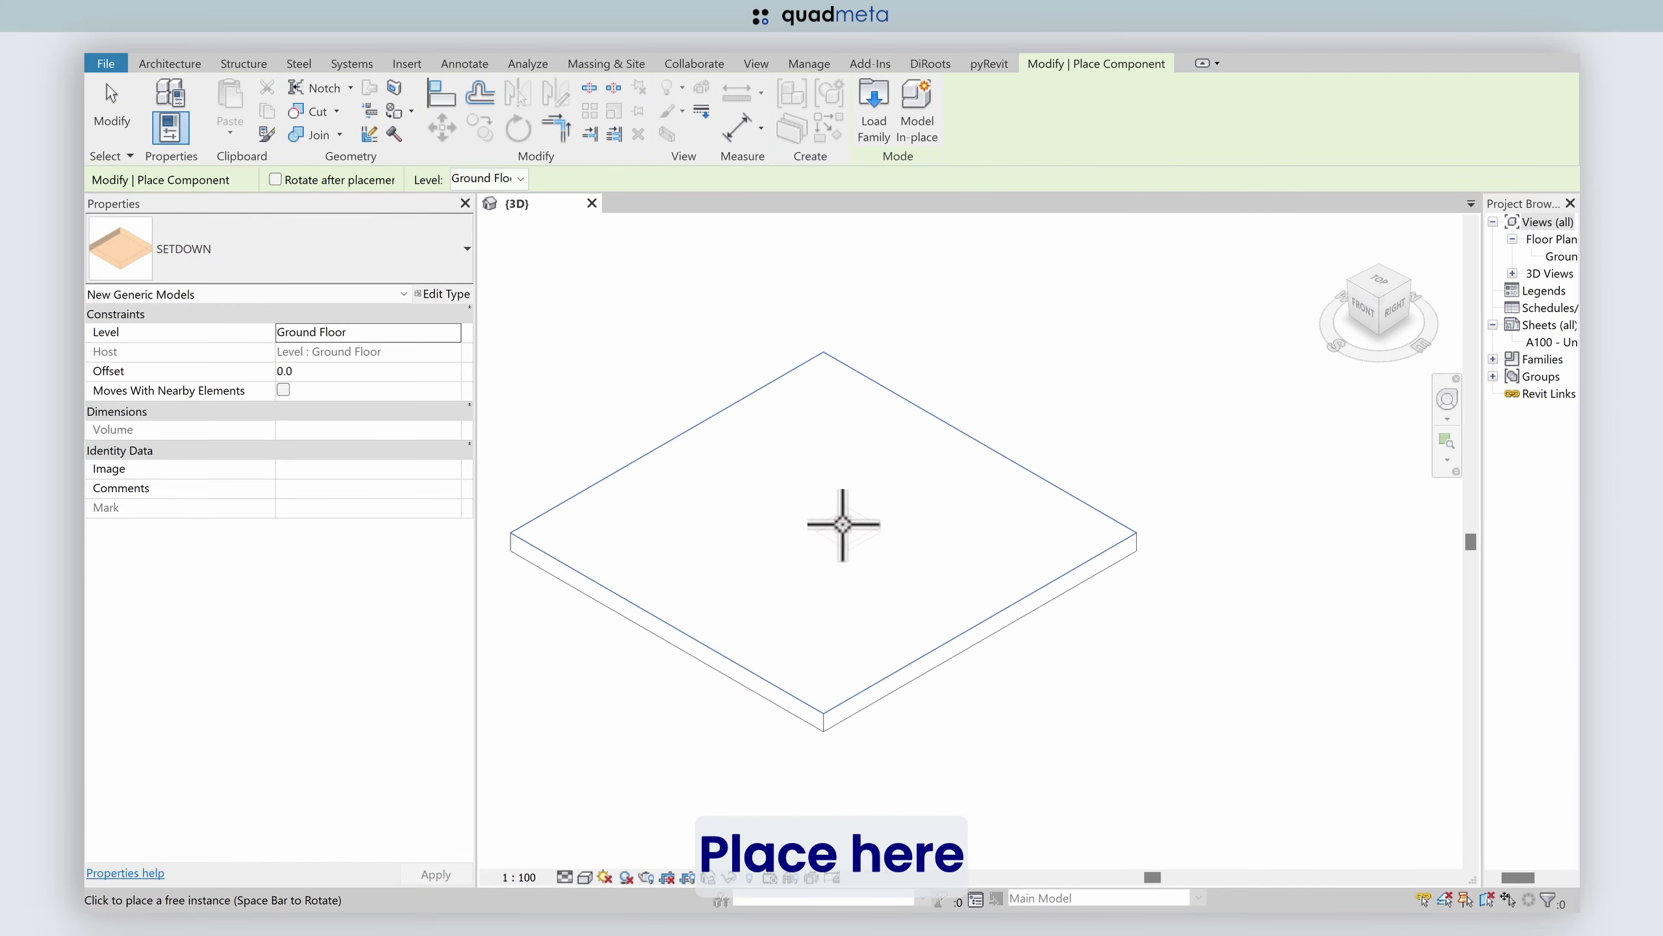
- Place a SETDOWN instance at the centre of the floor slab
{"action": "left_click", "coordinate": [833, 523]}
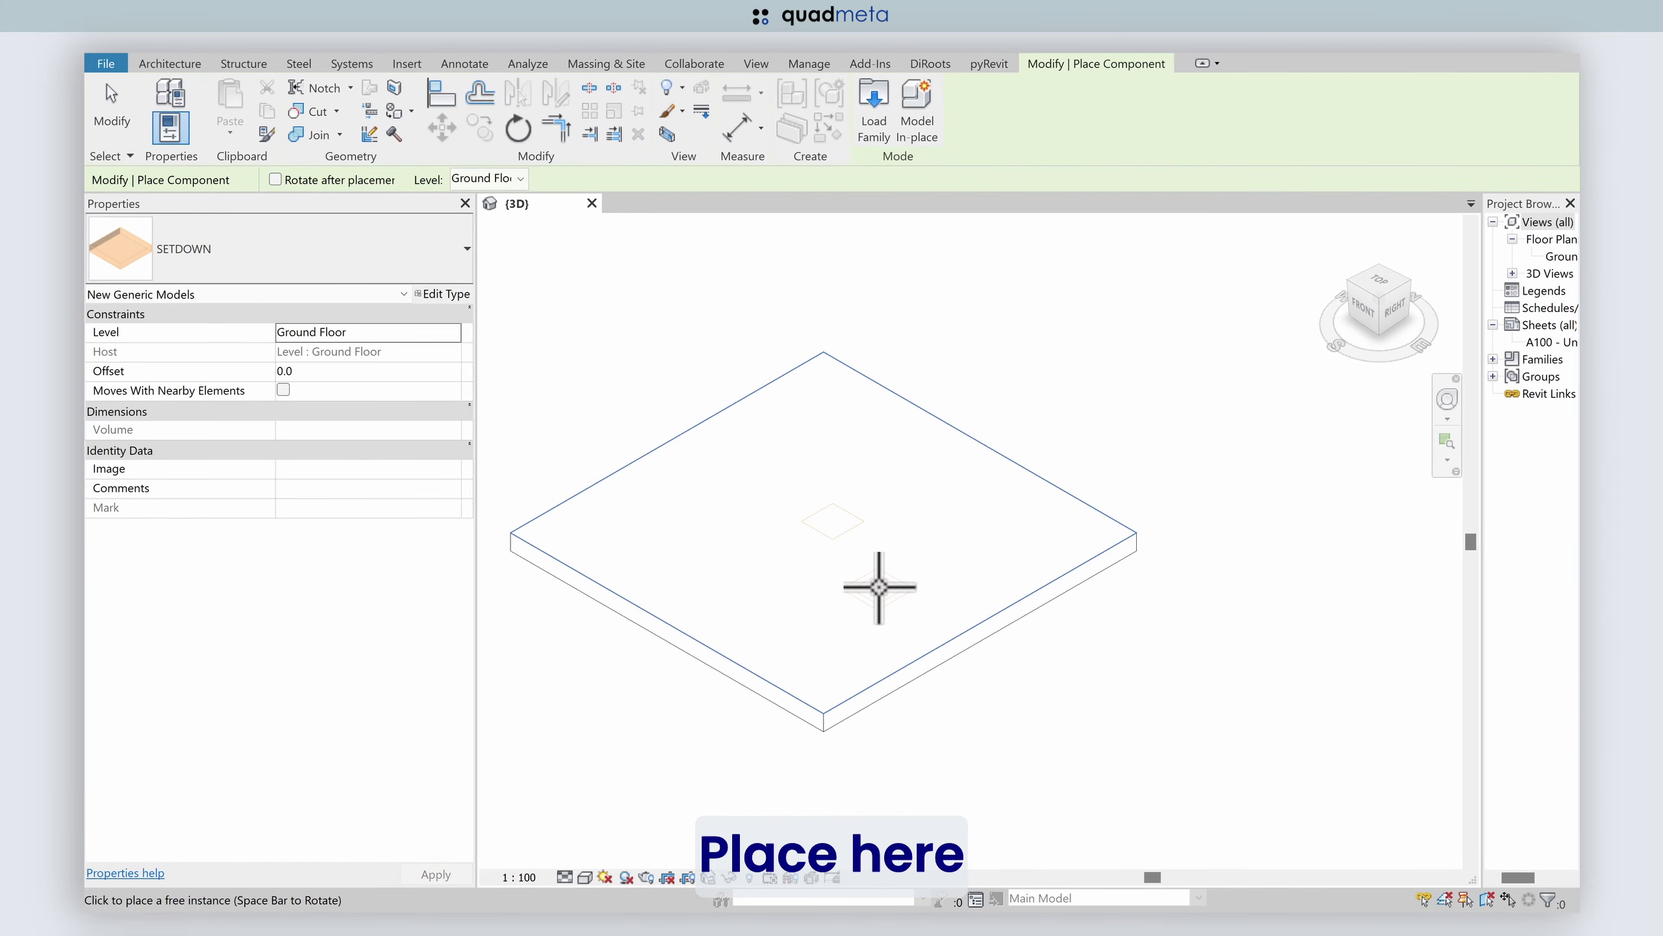
{"action": "key", "text": "Escape"}
{"action": "key", "text": "Escape"}
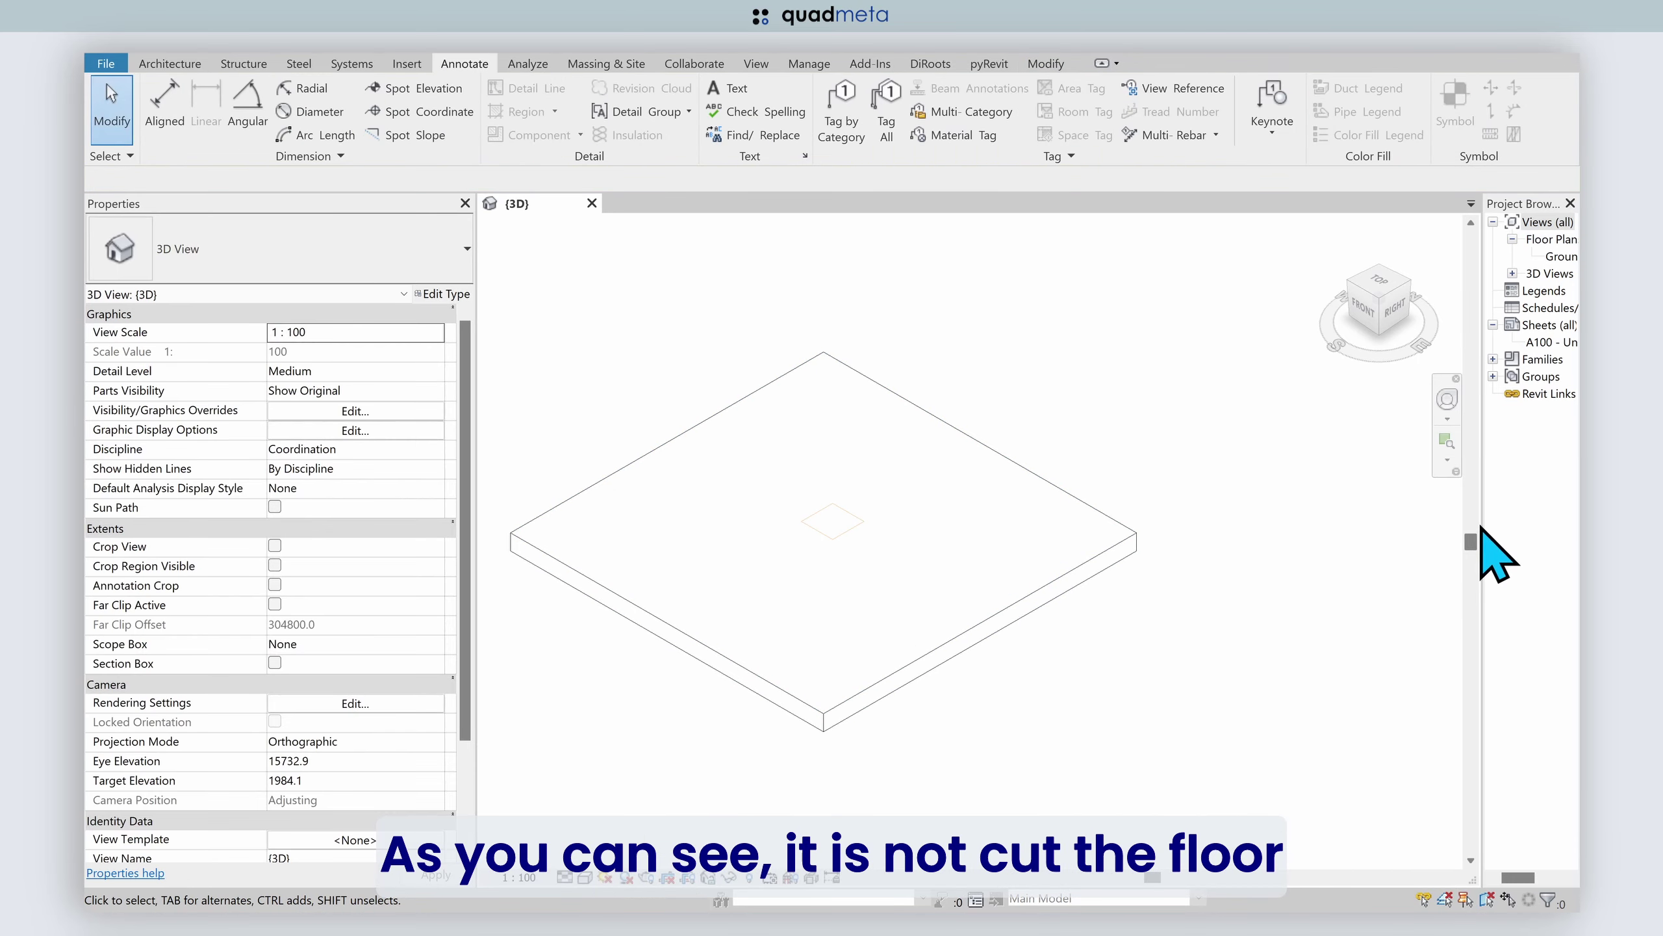
{"action": "left_click_drag", "start_coordinate": [1477, 528], "coordinate": [1290, 531]}
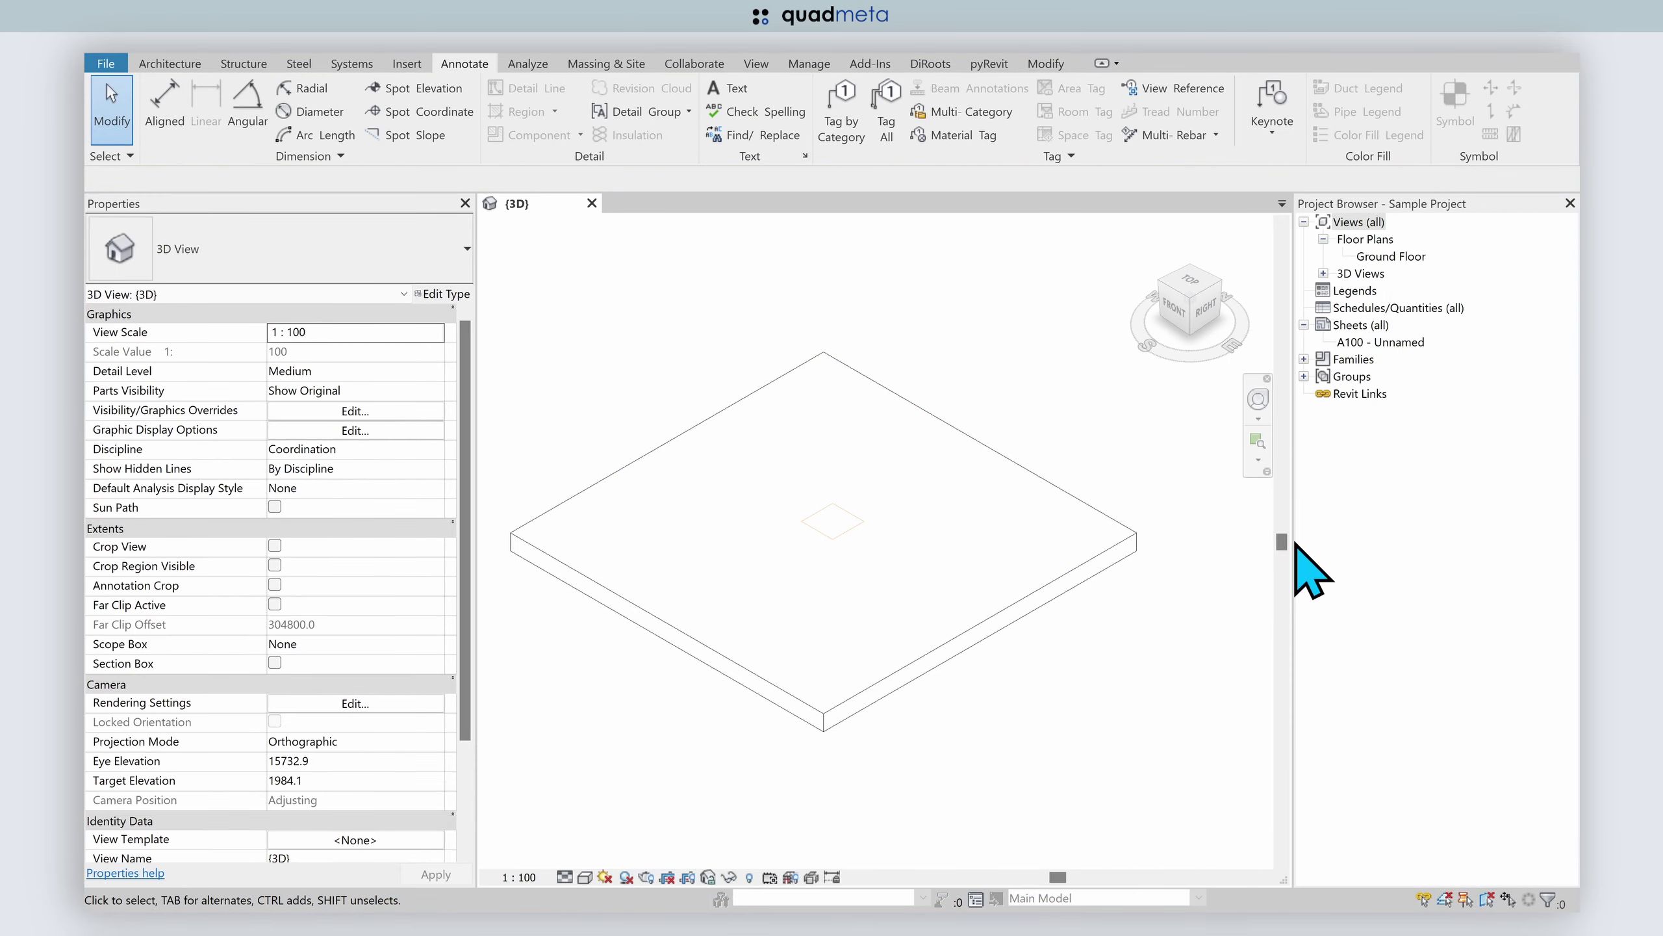
- Temporarily hide the SETDOWN component, then reset Temporary Hide/Isolate to show it again
{"action": "left_click", "coordinate": [836, 532]}
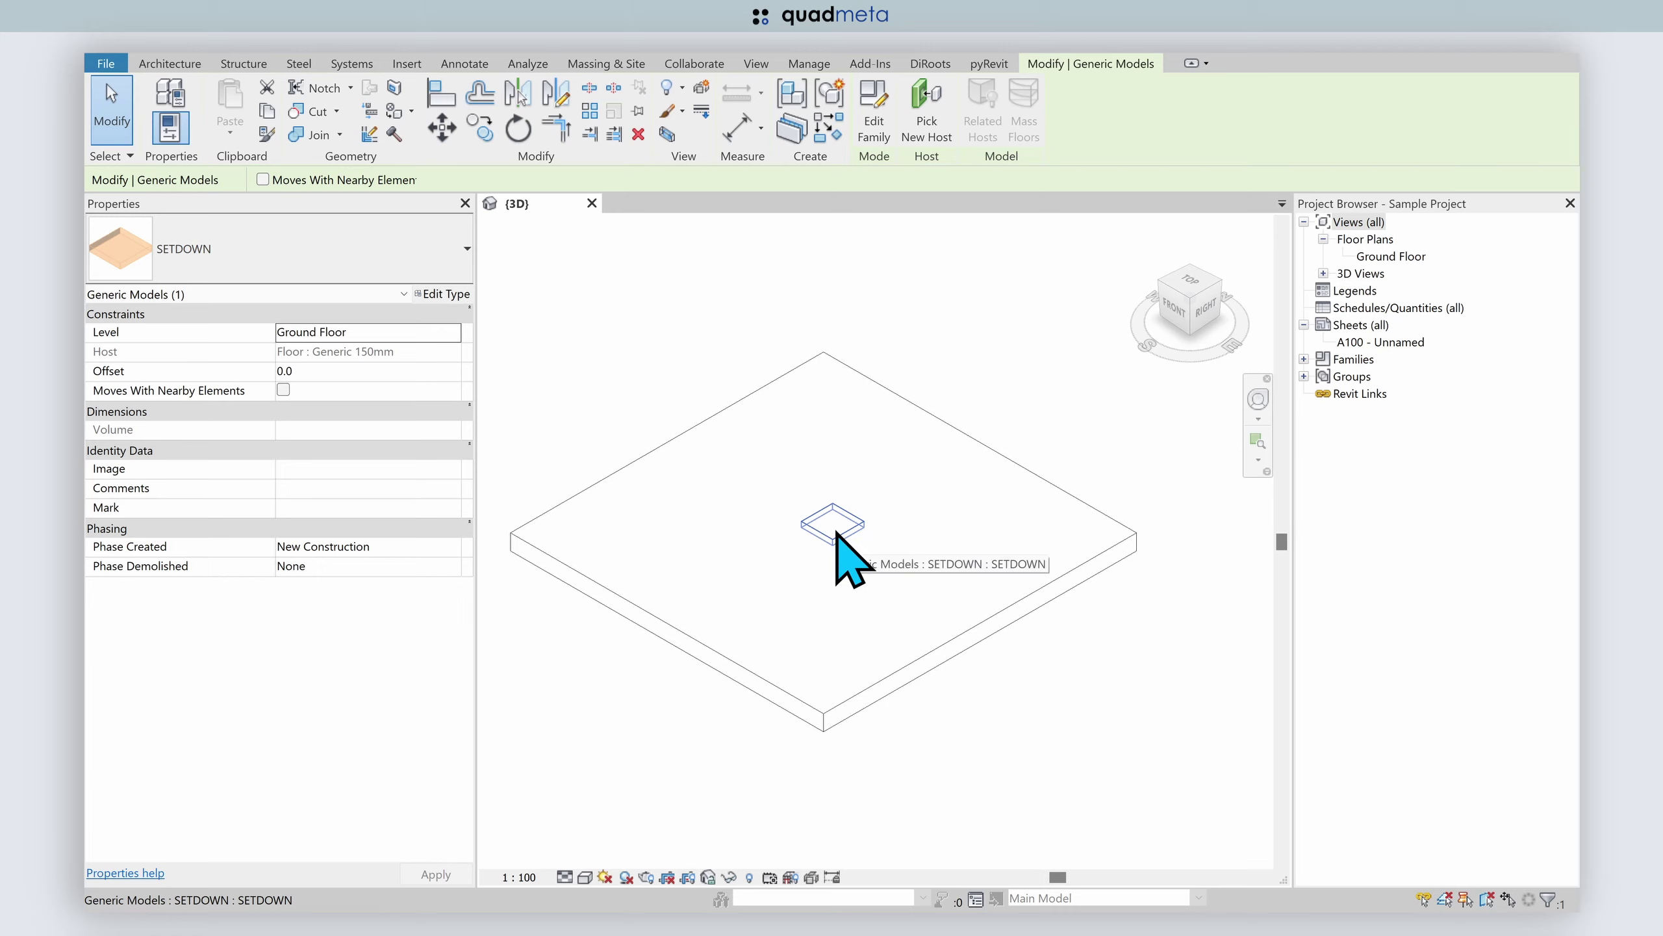
{"action": "key", "text": "h"}
{"action": "key", "text": "h"}
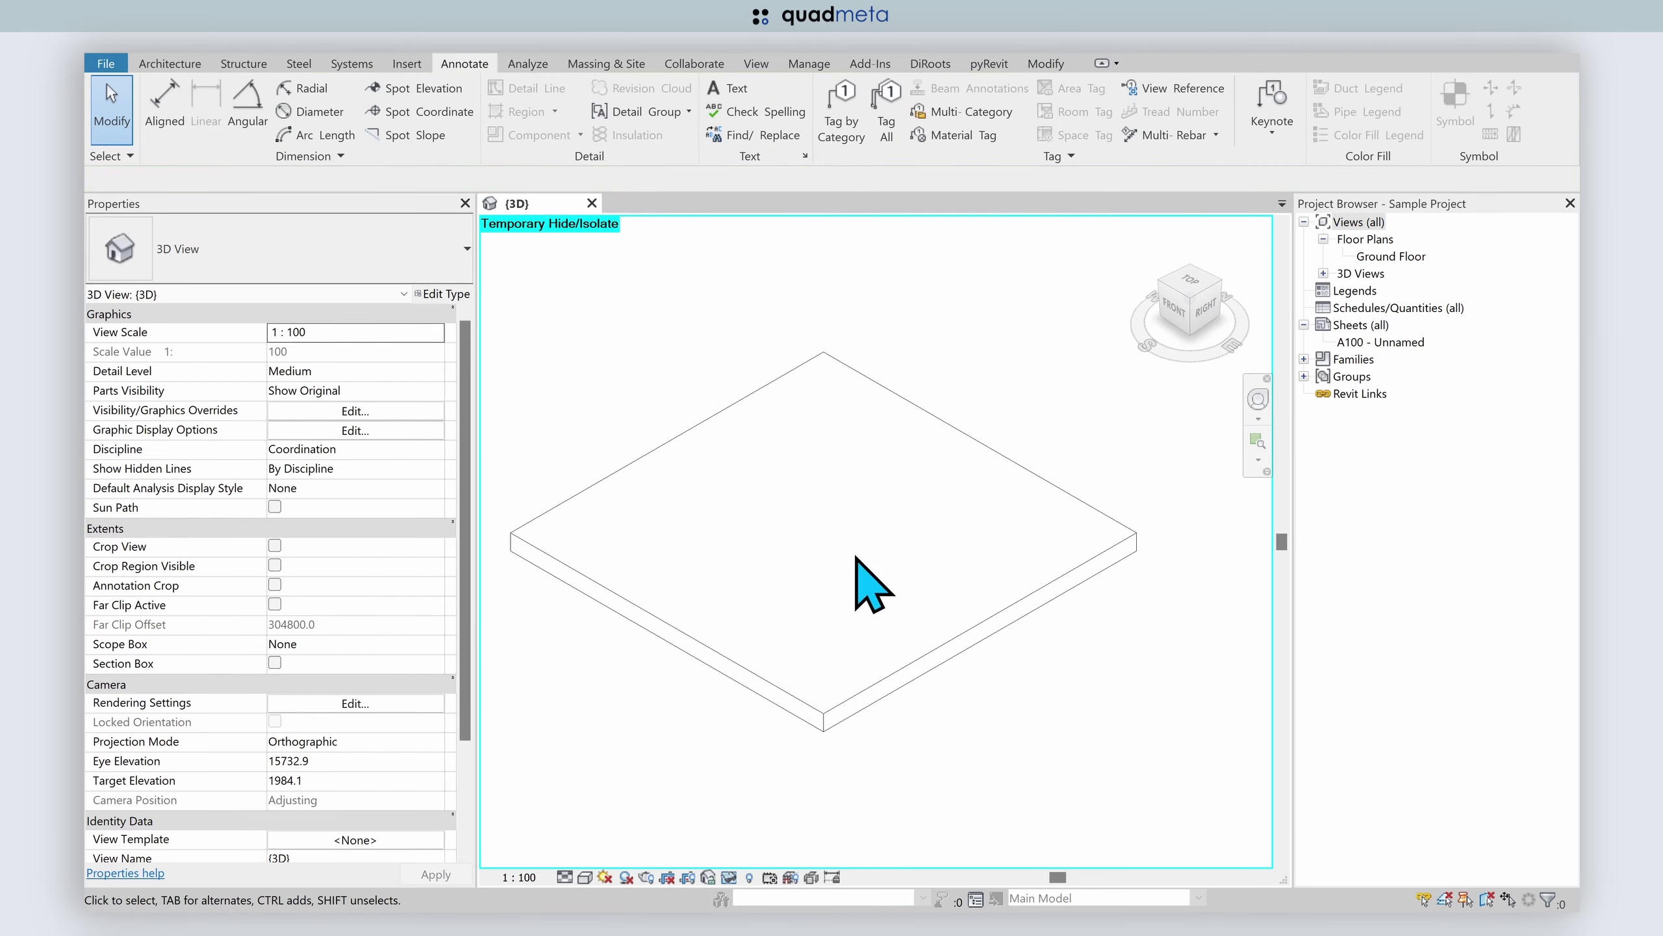
{"action": "key", "text": "h"}
{"action": "key", "text": "r"}
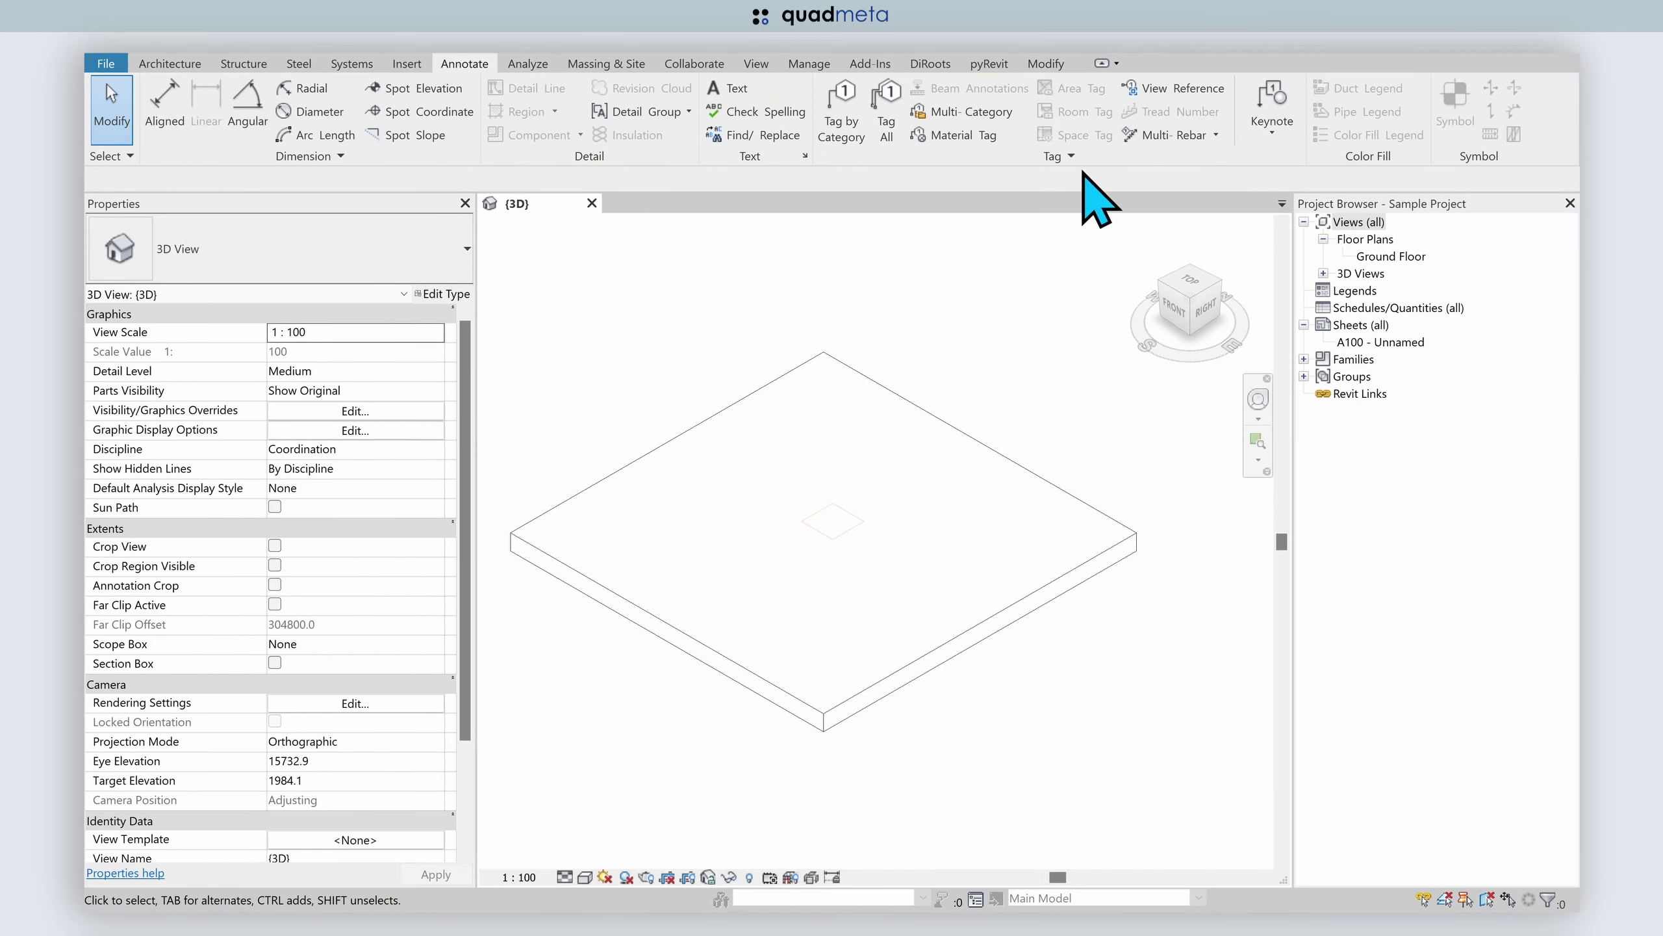
{"action": "left_click", "coordinate": [1050, 66]}
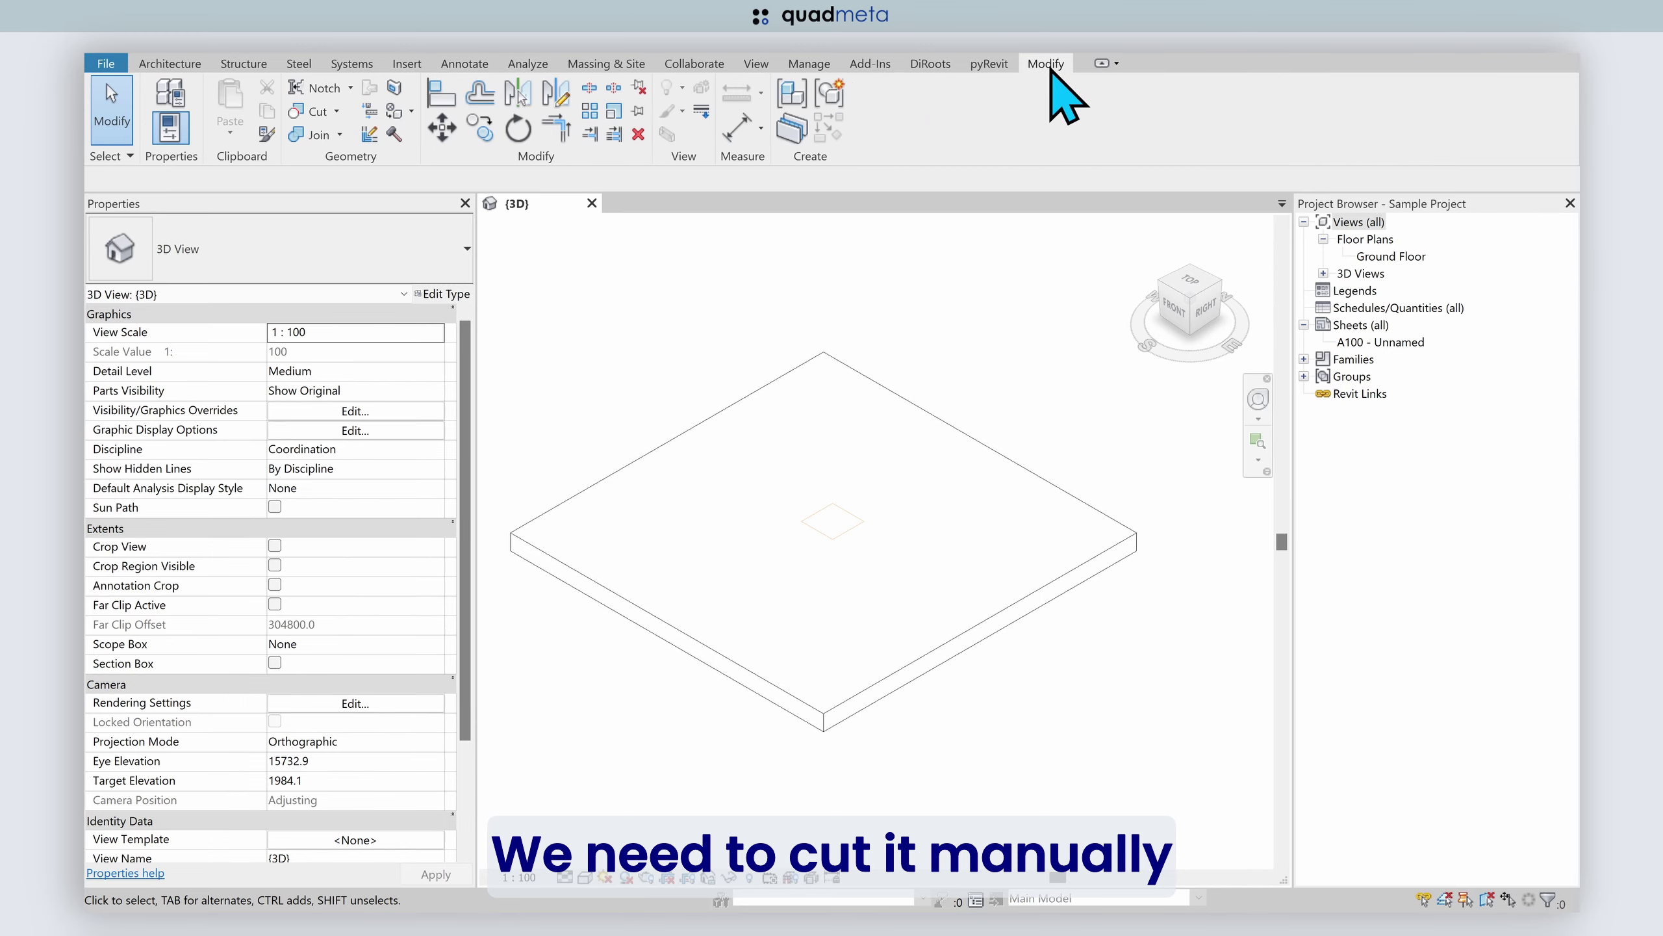
- Cut the slab with the SETDOWN void and orbit to inspect the recess from below
{"action": "left_click", "coordinate": [308, 115]}
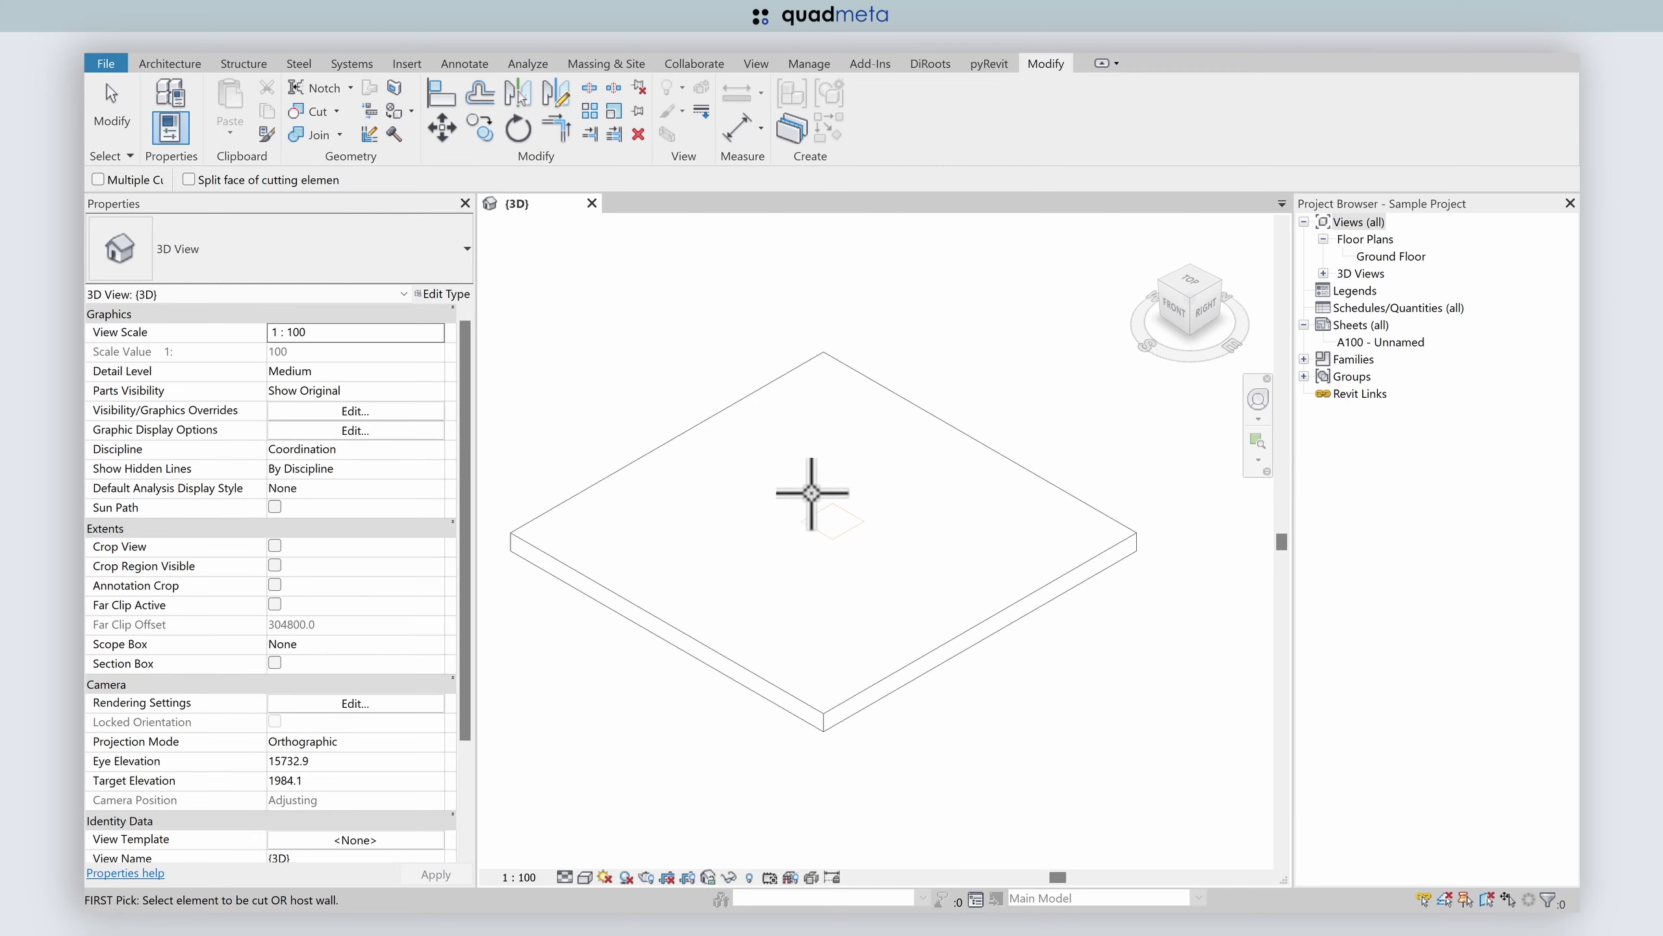
{"action": "left_click", "coordinate": [929, 419]}
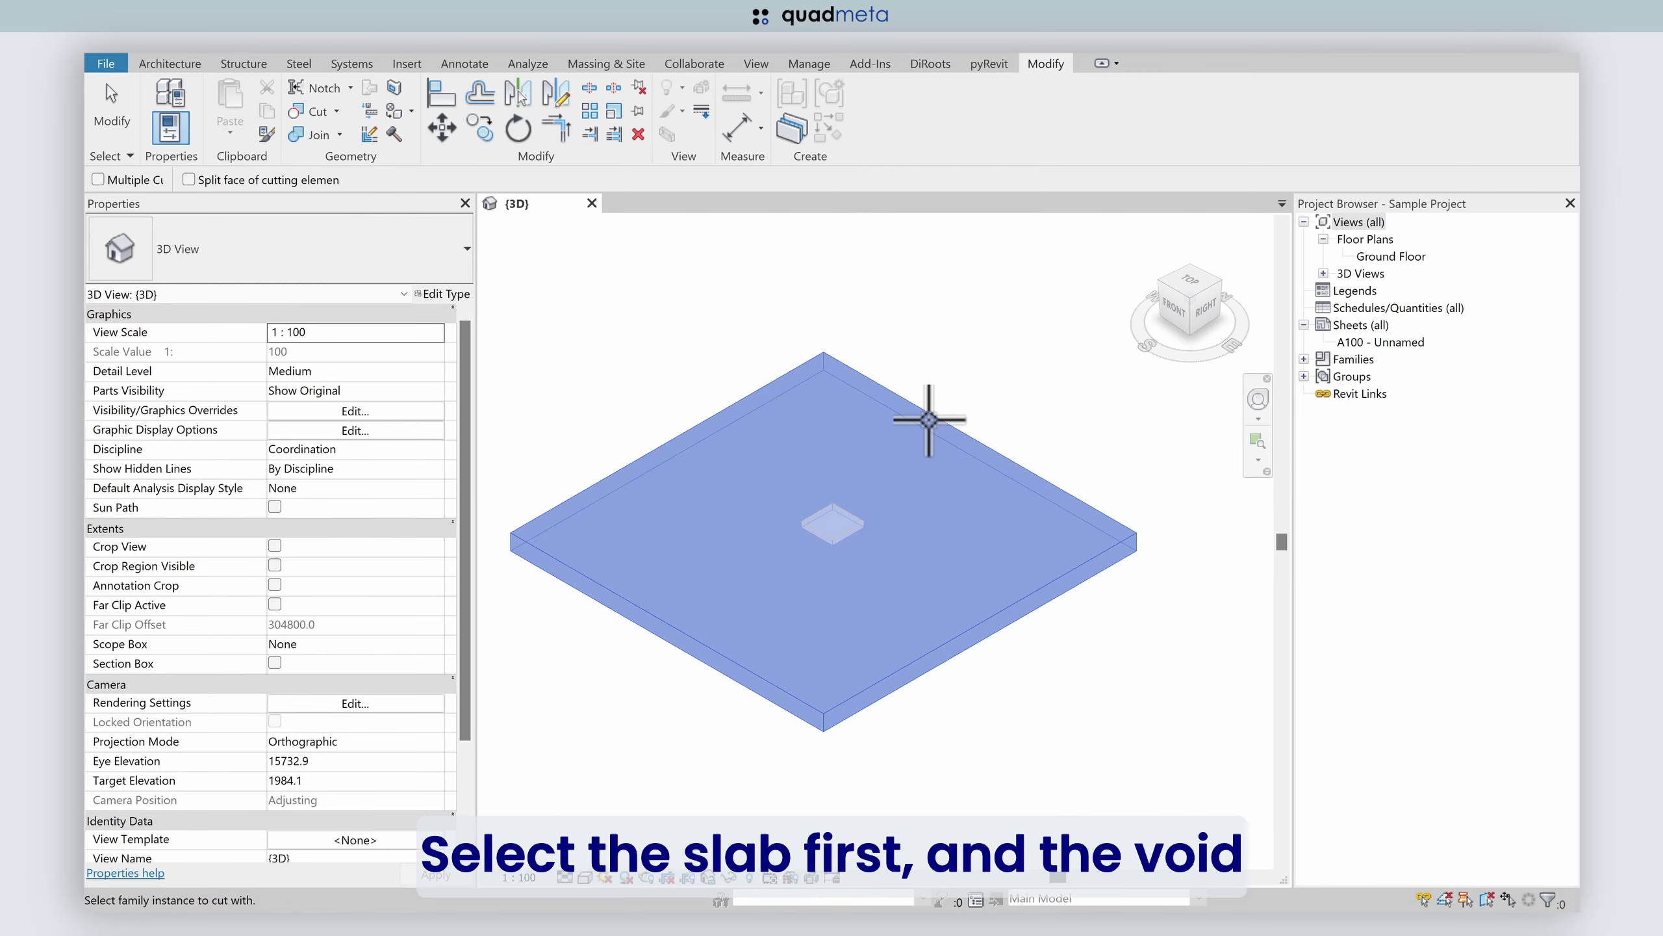
{"action": "left_click", "coordinate": [853, 501]}
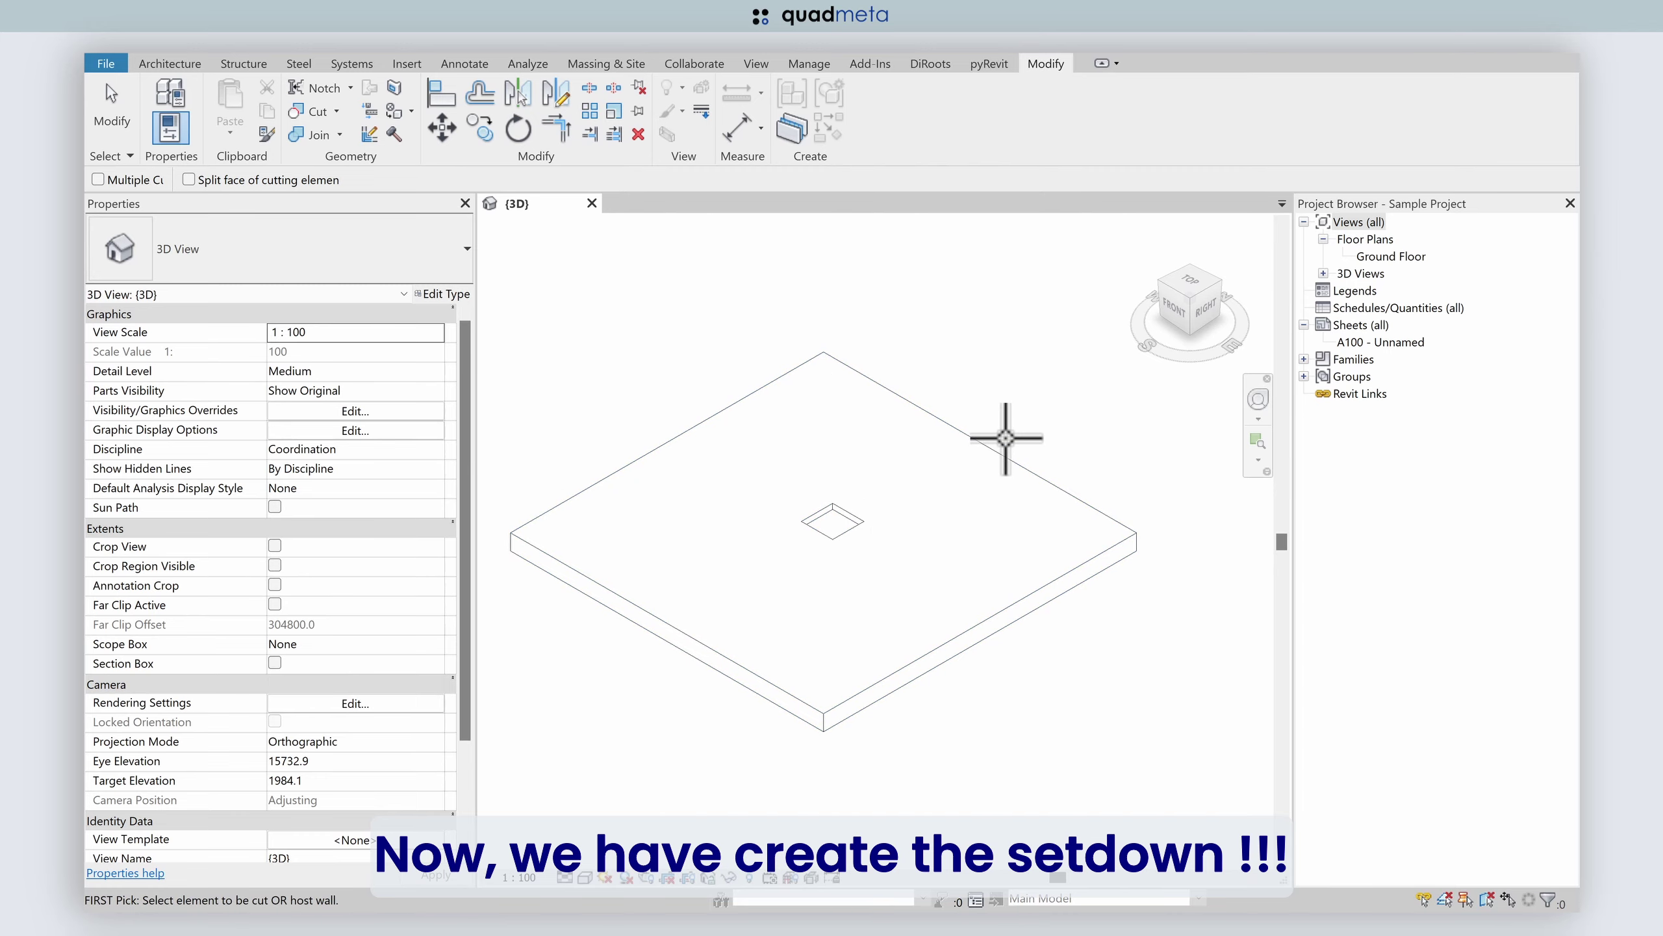
{"action": "key", "text": "Escape"}
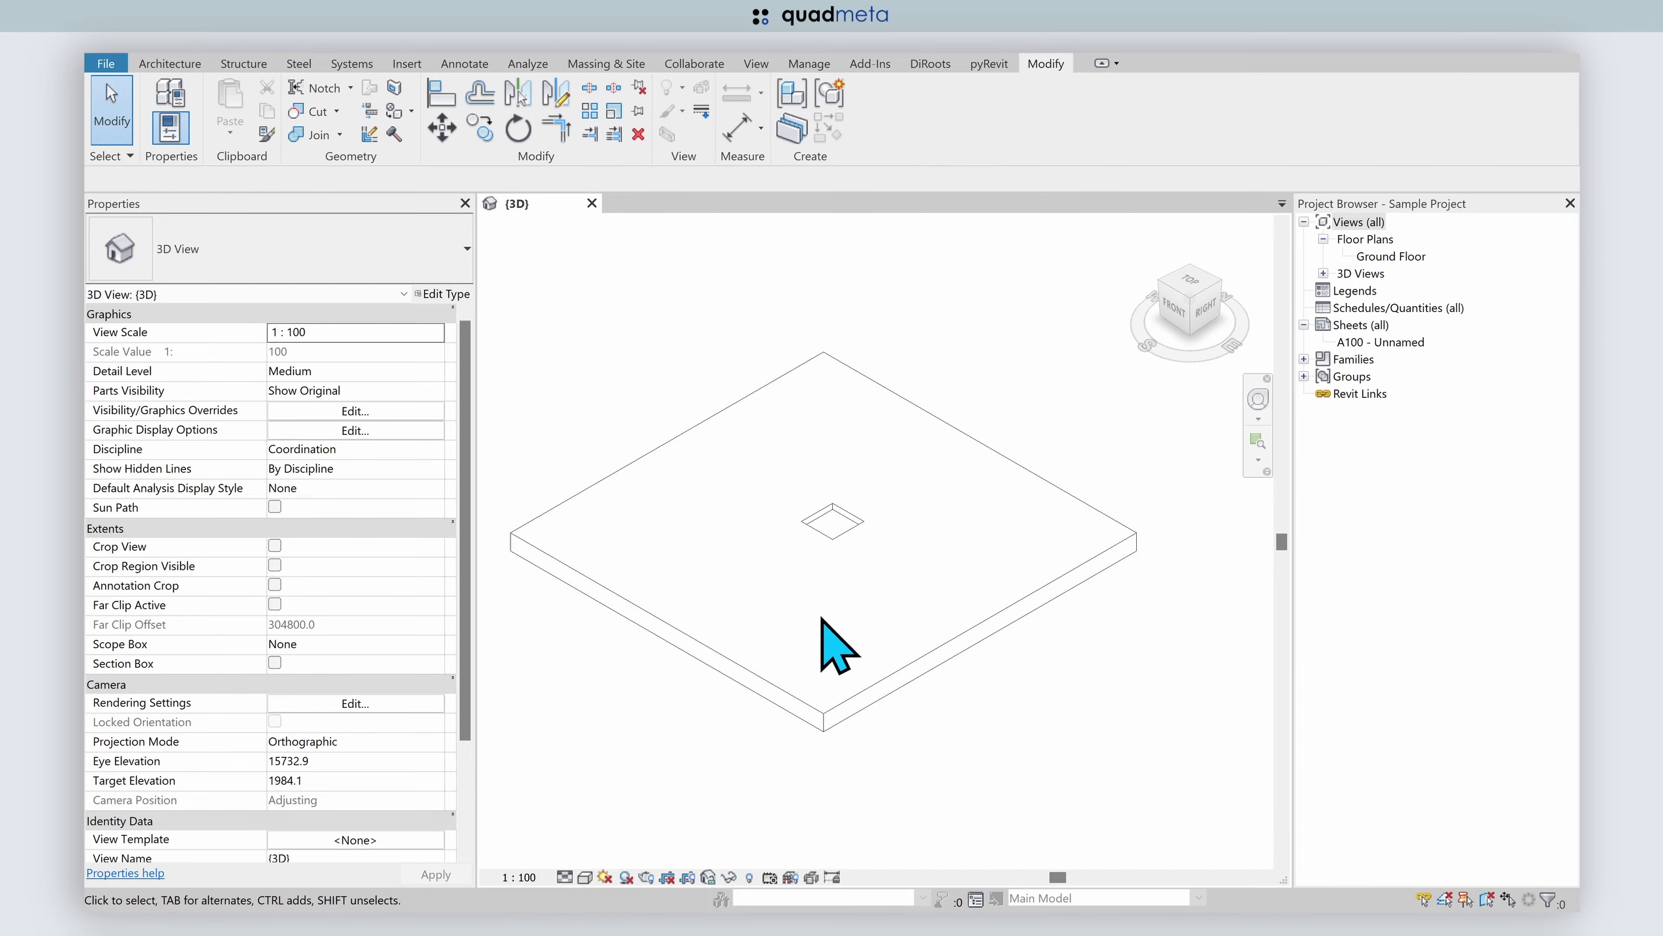
{"action": "middle_click_drag", "start_coordinate": [878, 640], "coordinate": [907, 349], "text": "shift"}
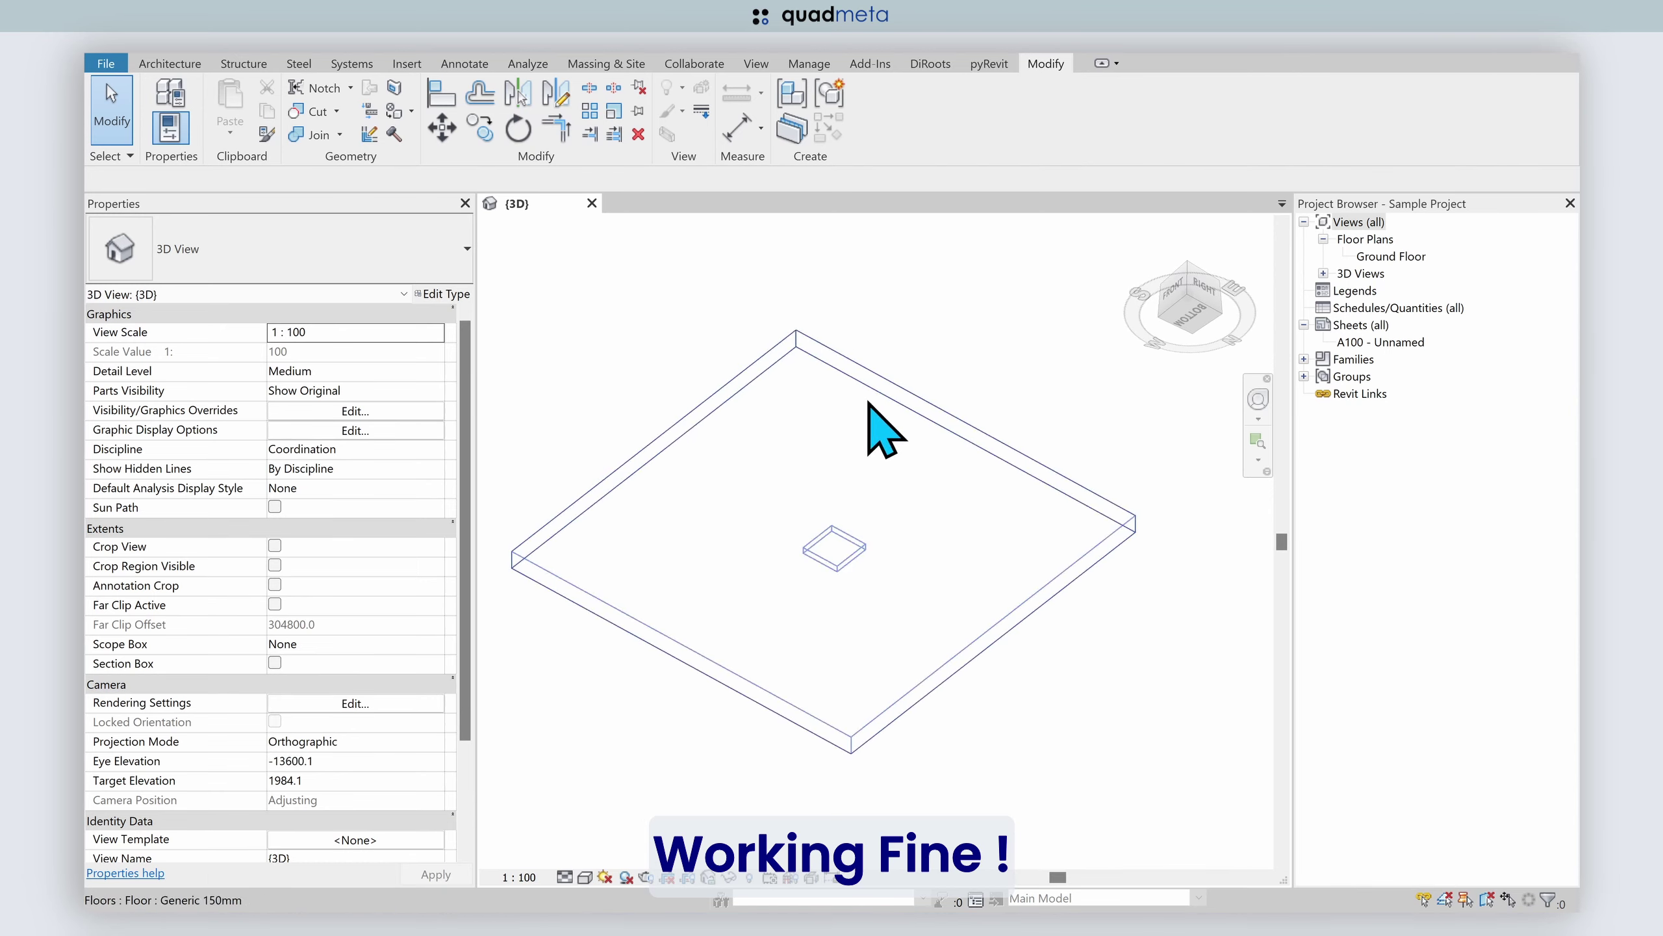
{"action": "middle_click_drag", "start_coordinate": [964, 439], "coordinate": [955, 772]}
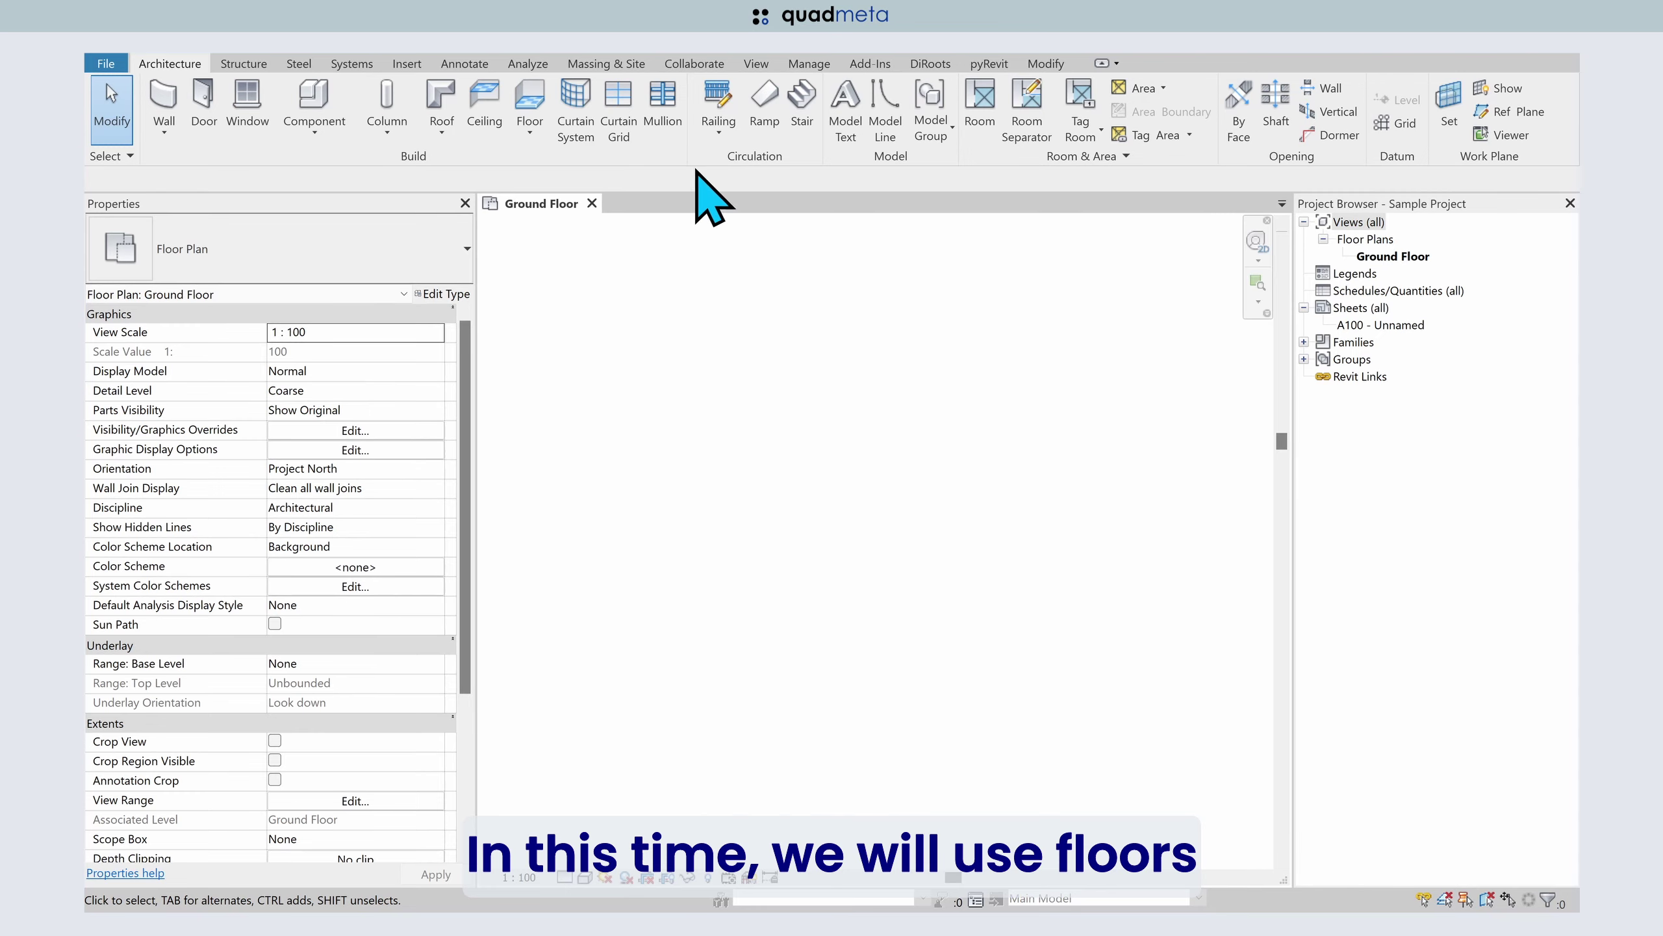
- Start a new floor and draw its 4600 × 3100 boundary with the Rectangle tool
{"action": "left_click", "coordinate": [527, 103]}
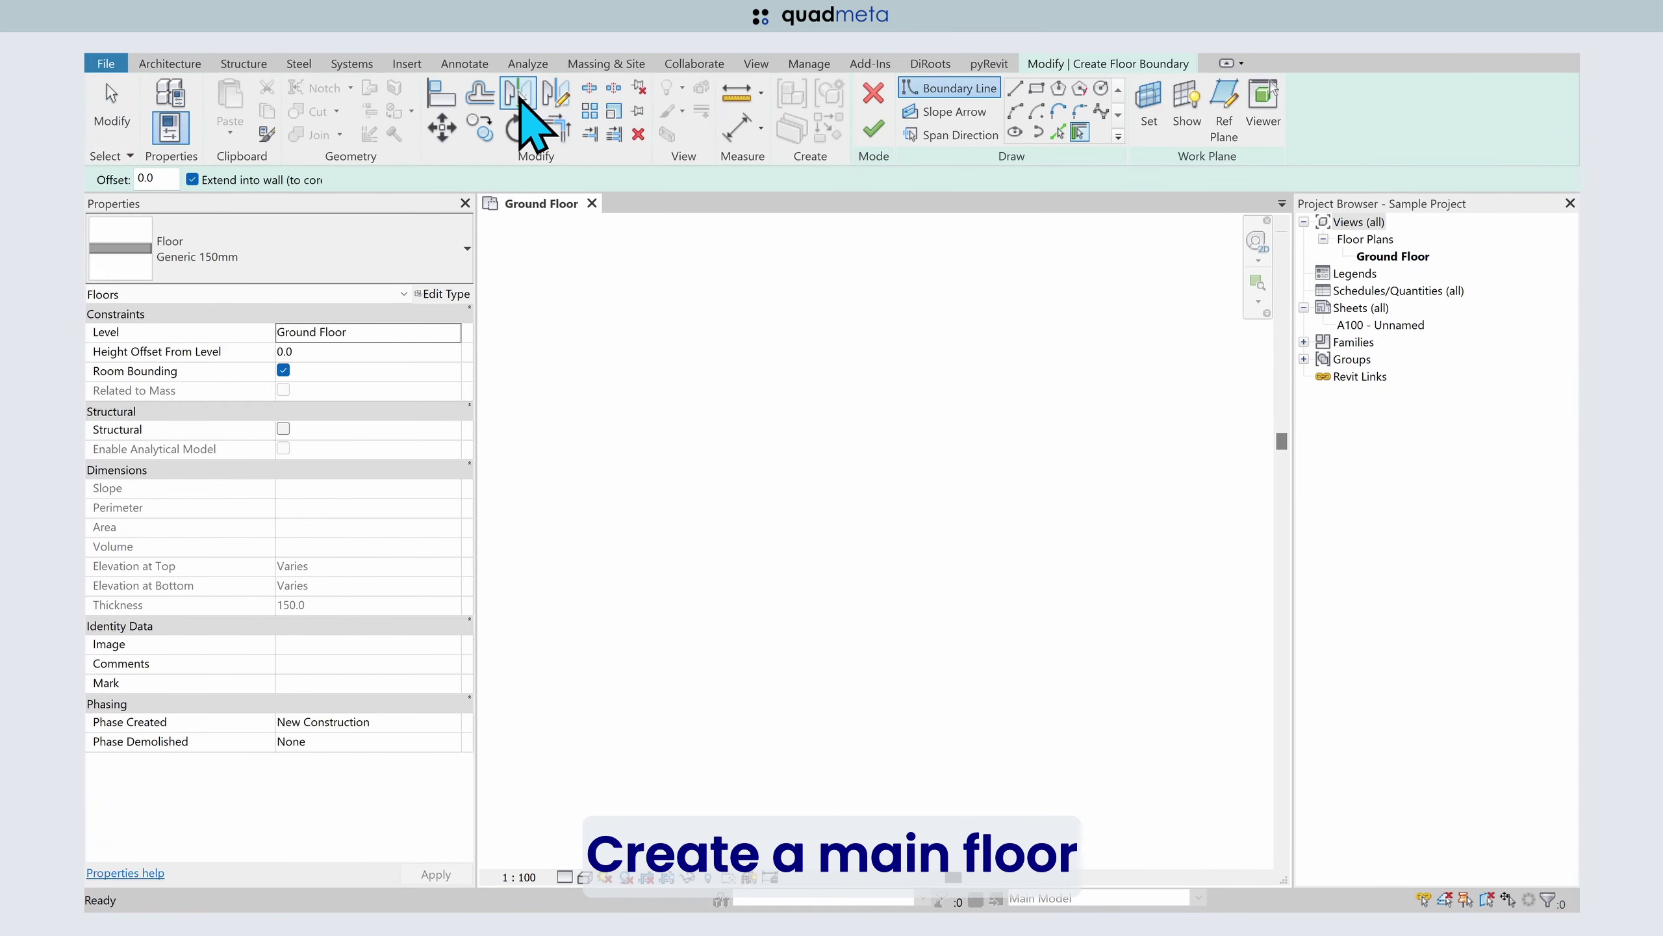
{"action": "left_click", "coordinate": [1036, 90]}
{"action": "left_click", "coordinate": [658, 405]}
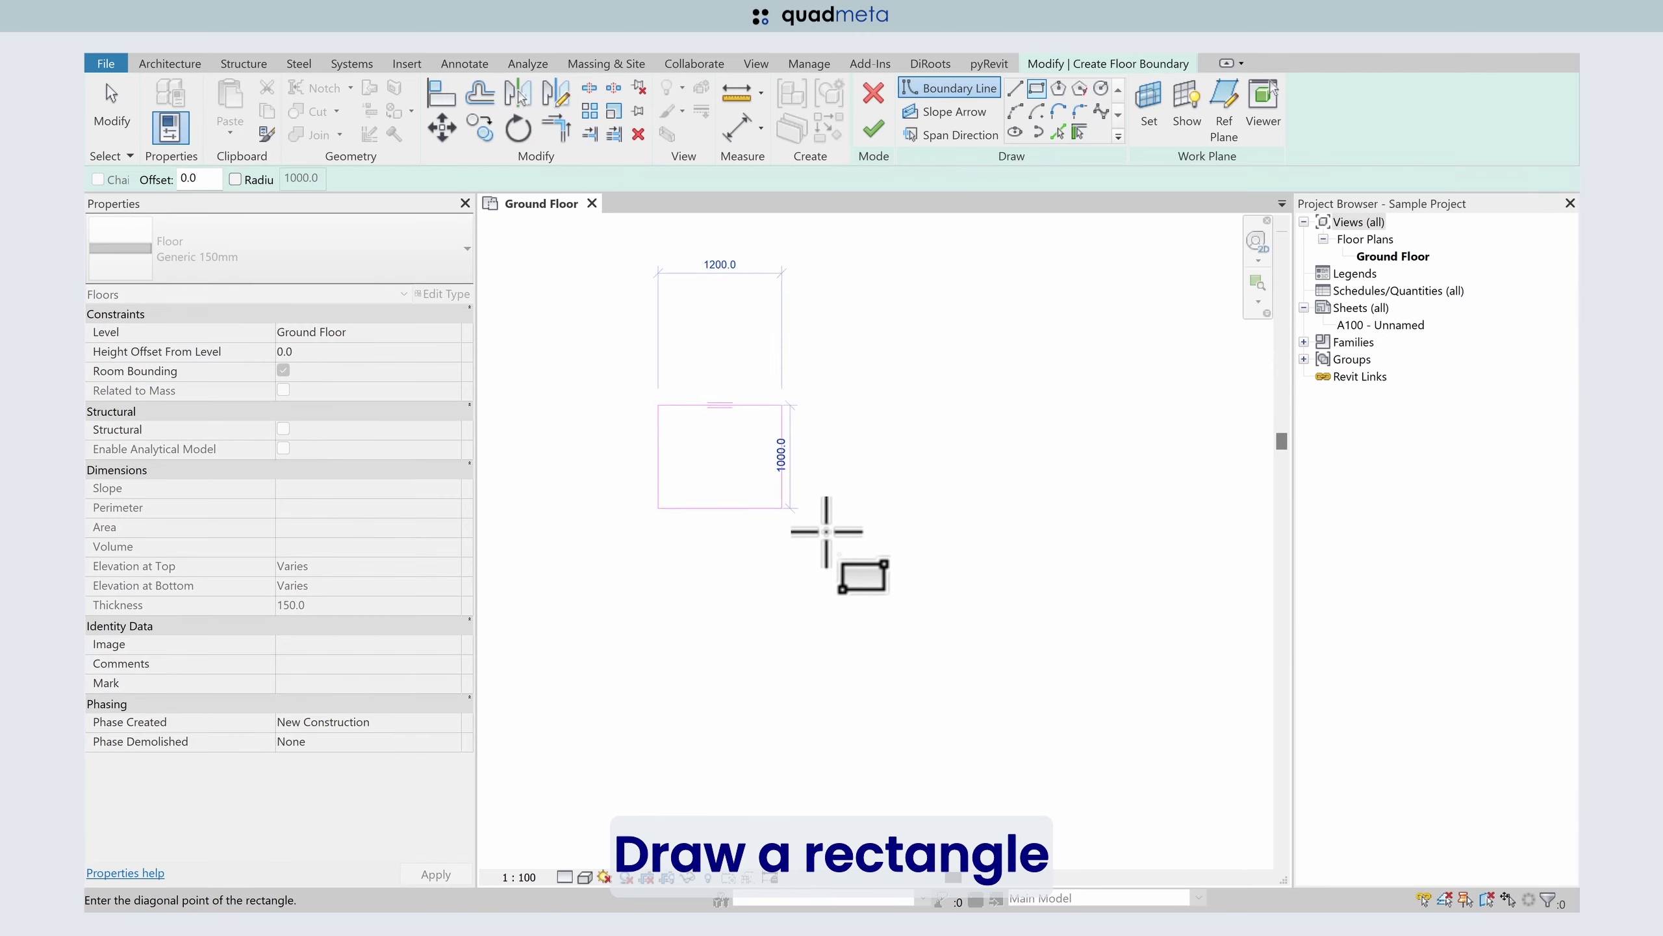
{"action": "left_click", "coordinate": [1133, 724]}
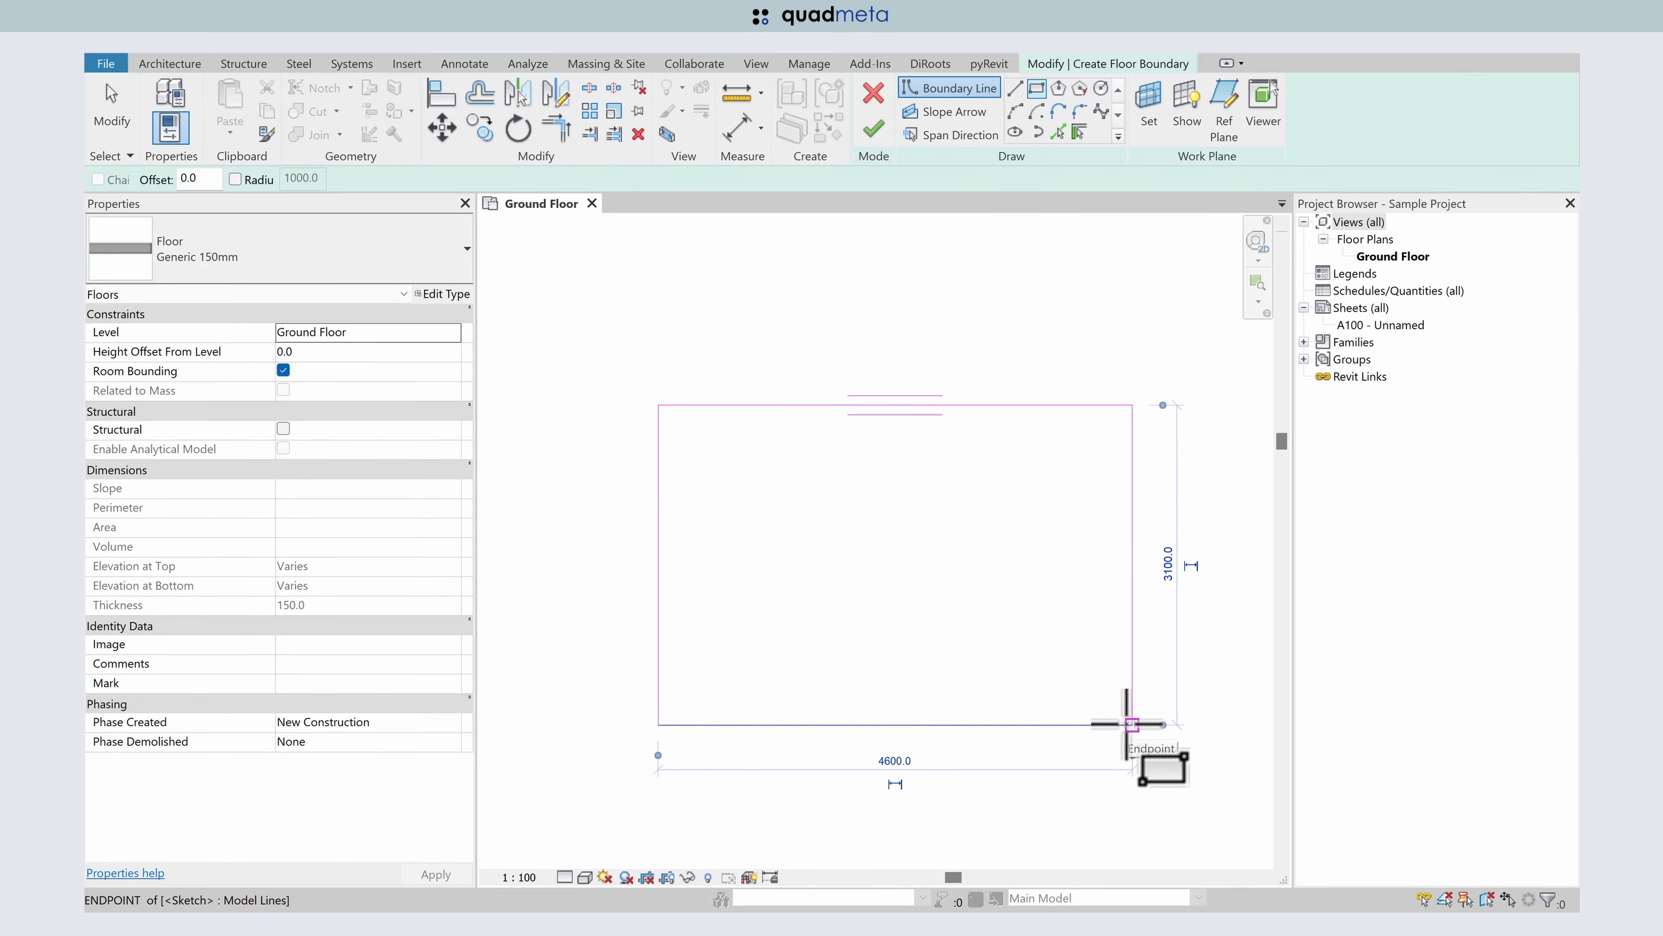
- Dimension the floor sketch's 4600 width and 3100 depth with aligned dimensions
{"action": "key", "text": "i"}
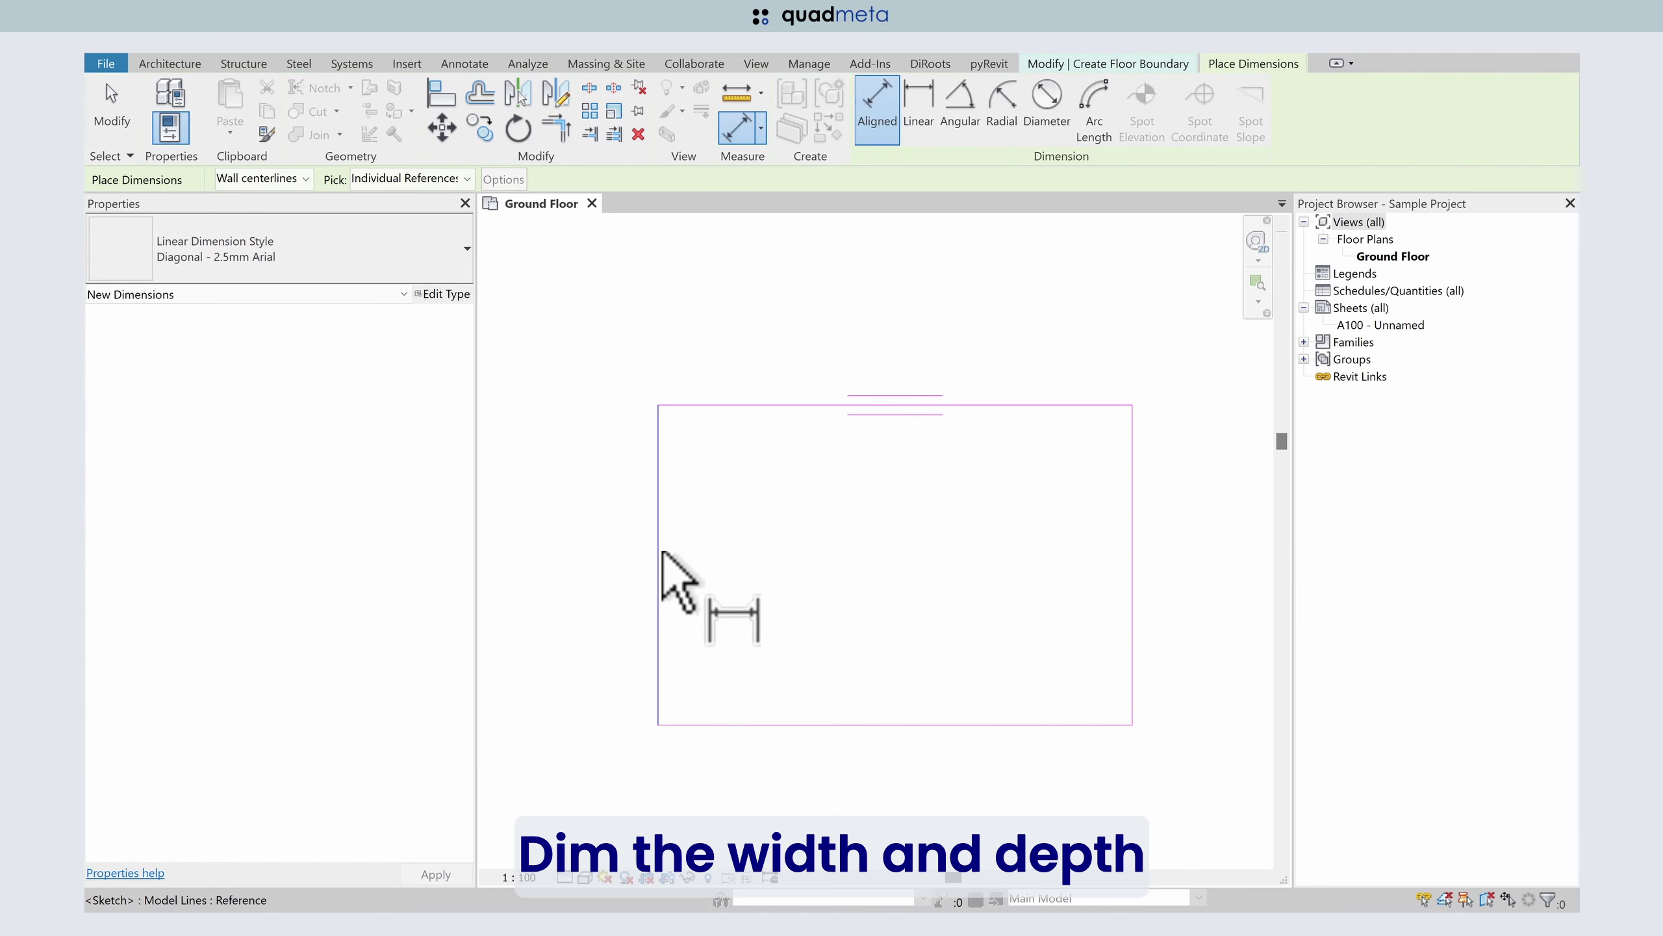
{"action": "left_click", "coordinate": [661, 553]}
{"action": "left_click", "coordinate": [1131, 590]}
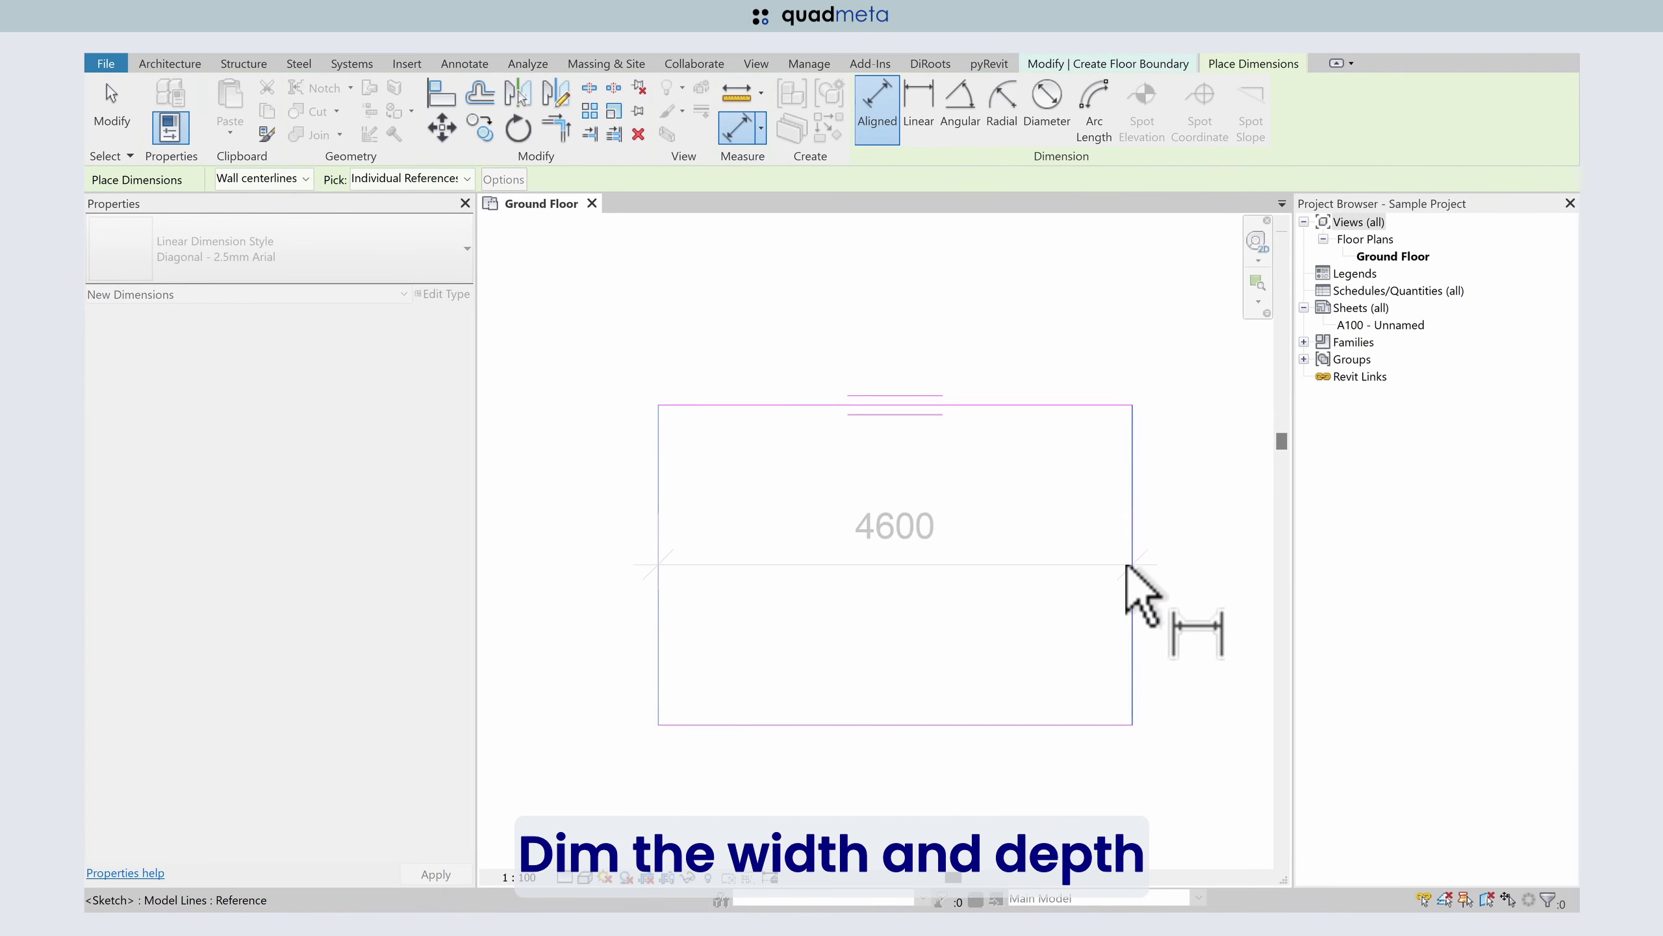
{"action": "left_click", "coordinate": [1068, 341]}
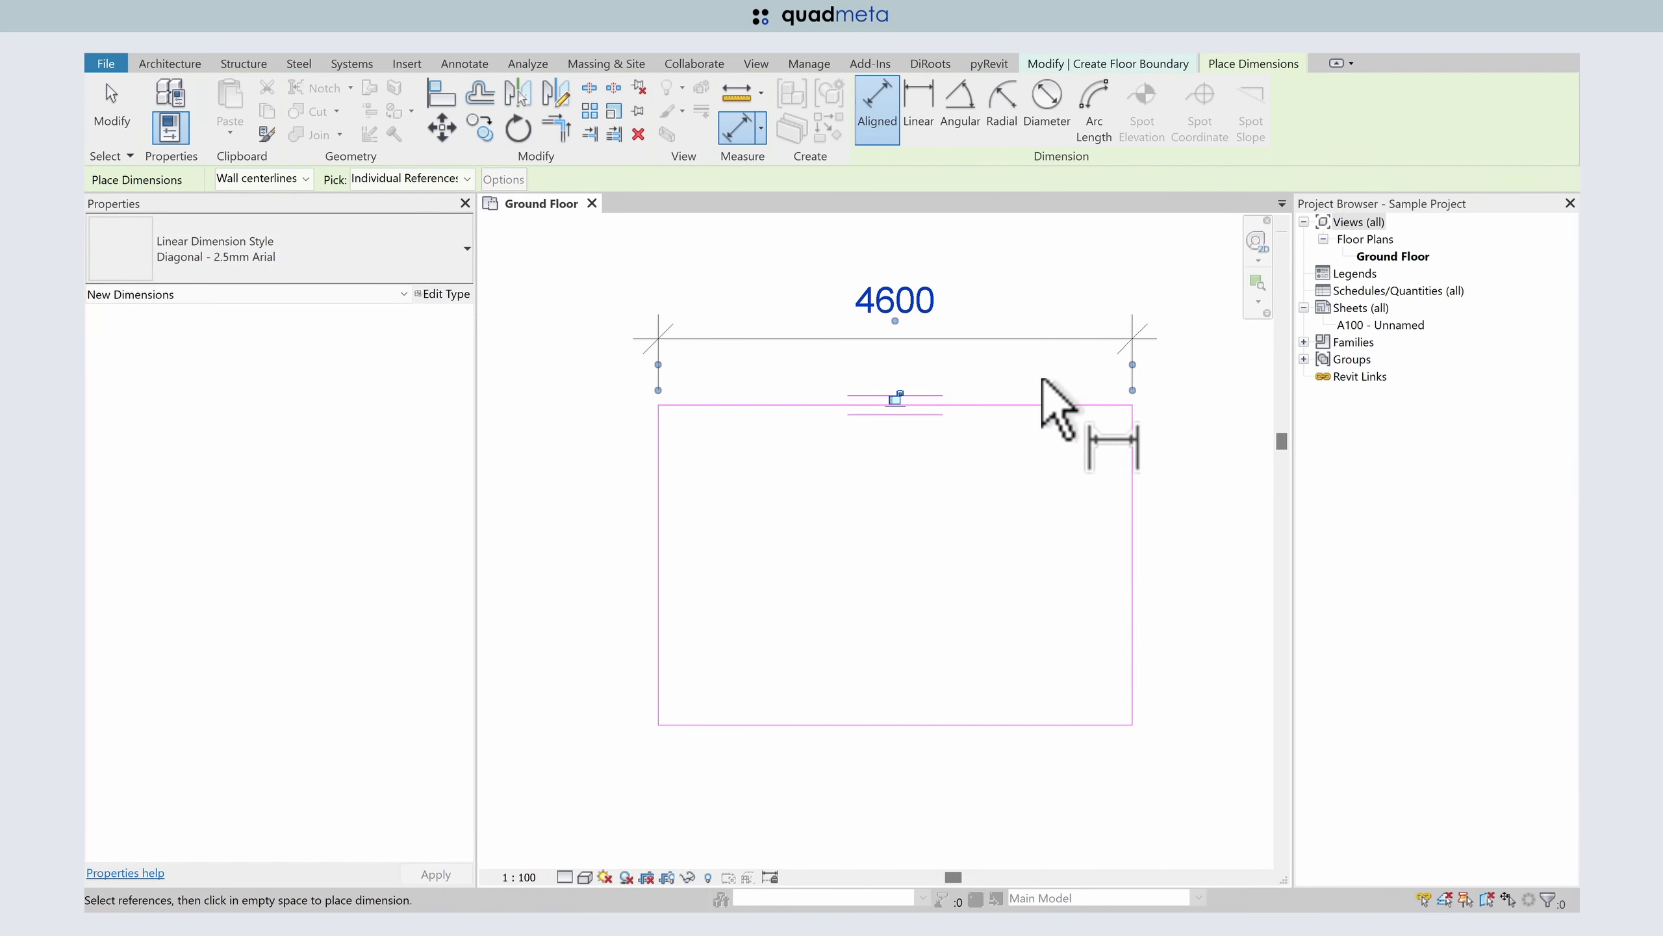
{"action": "left_click", "coordinate": [1023, 404]}
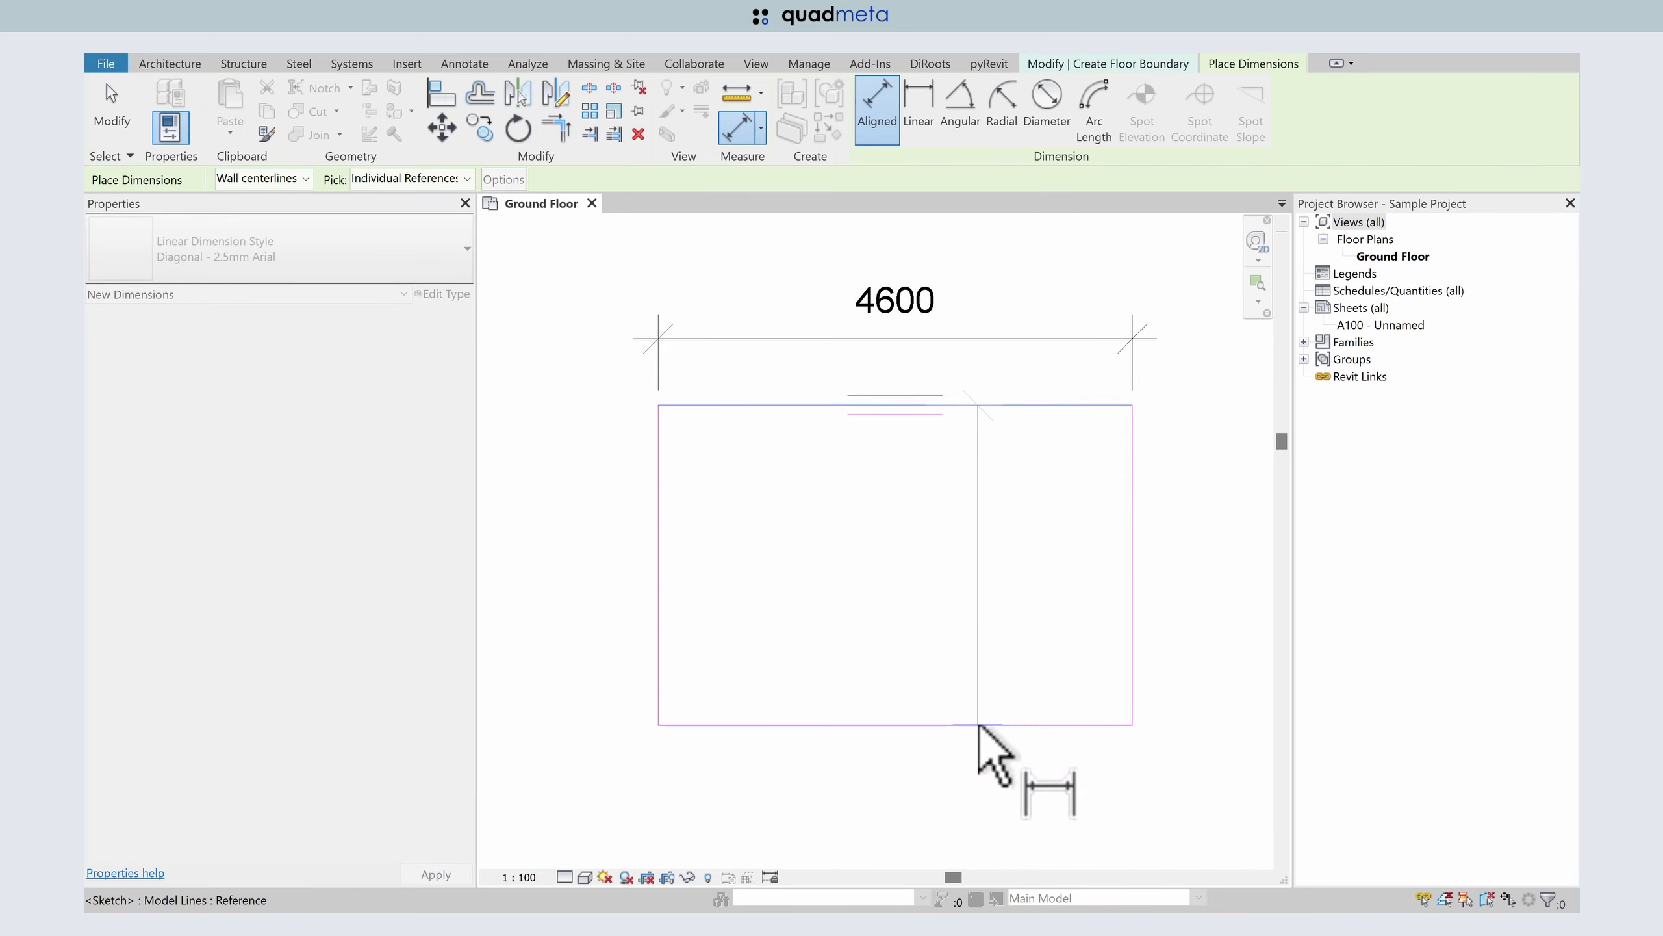
{"action": "left_click", "coordinate": [577, 631]}
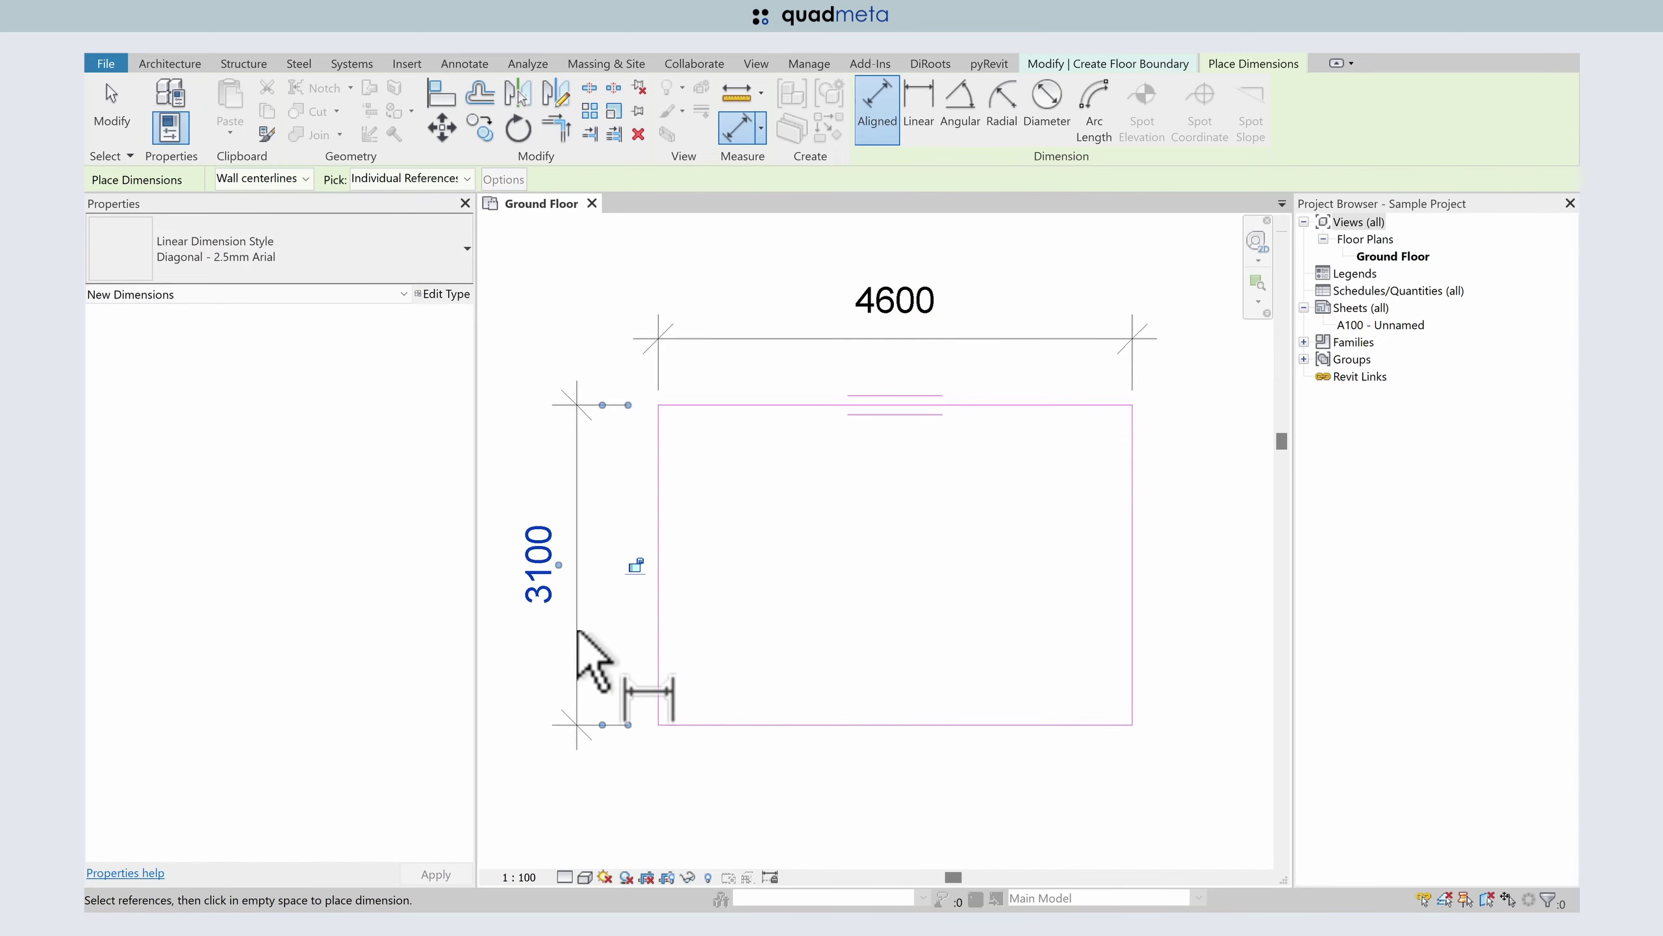
{"action": "key", "text": "Escape"}
{"action": "key", "text": "Escape"}
- Resize the boundary to 3000 deep and 4000 wide via its dimensions
{"action": "left_click", "coordinate": [788, 724]}
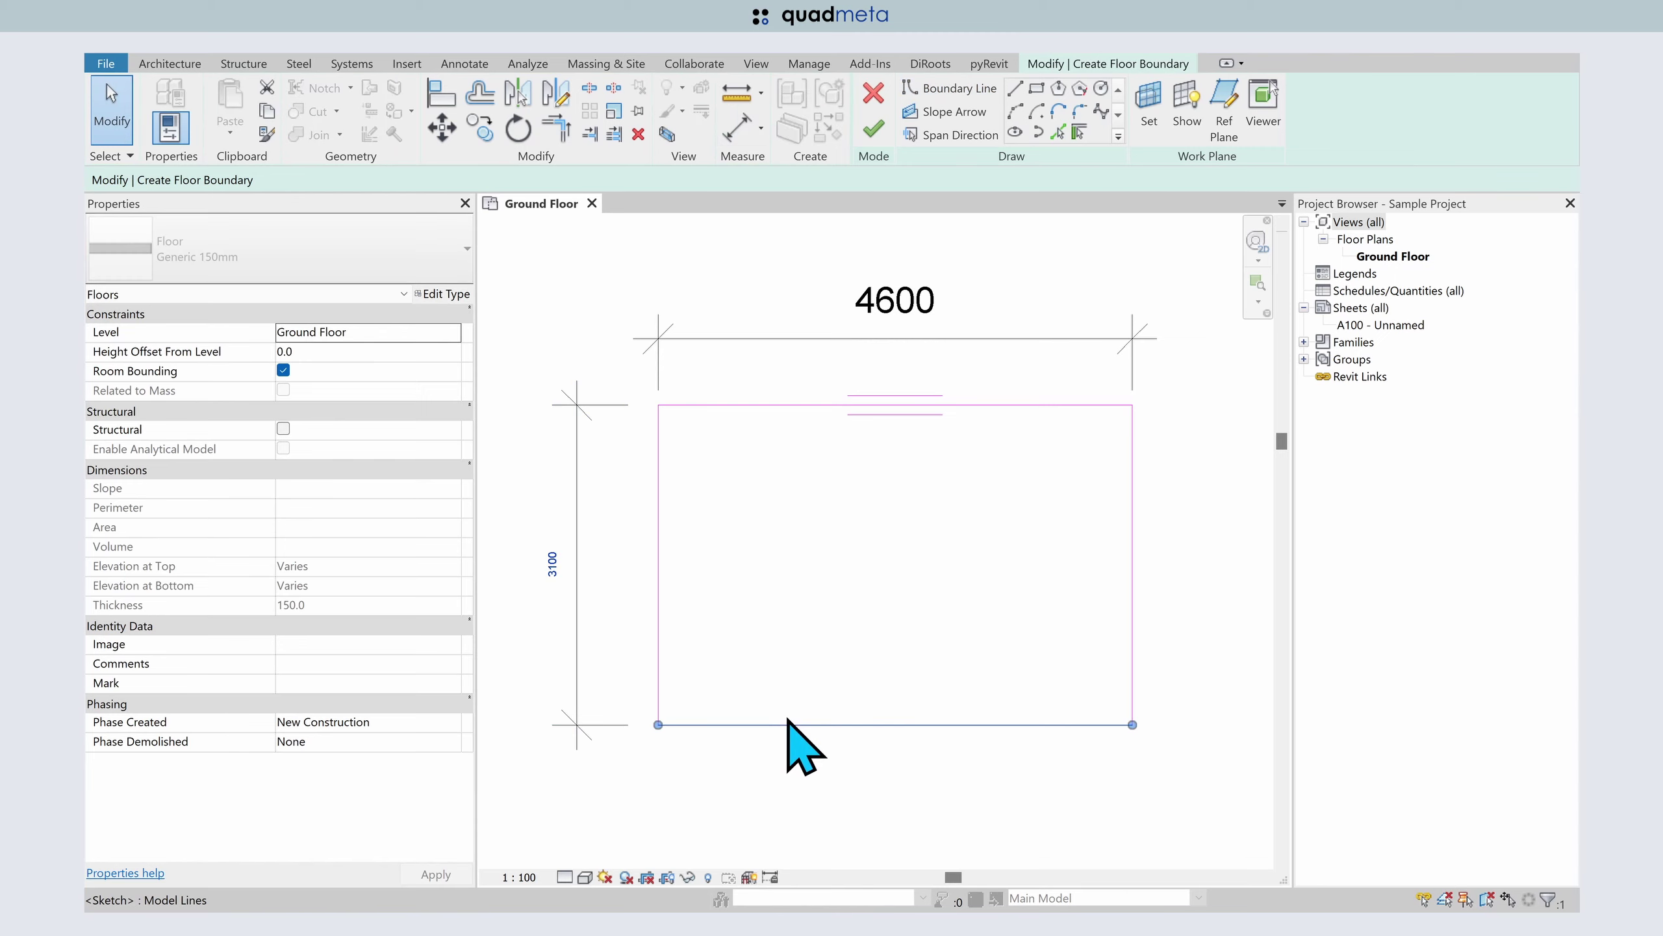
{"action": "left_click", "coordinate": [553, 564]}
{"action": "type", "text": "3000"}
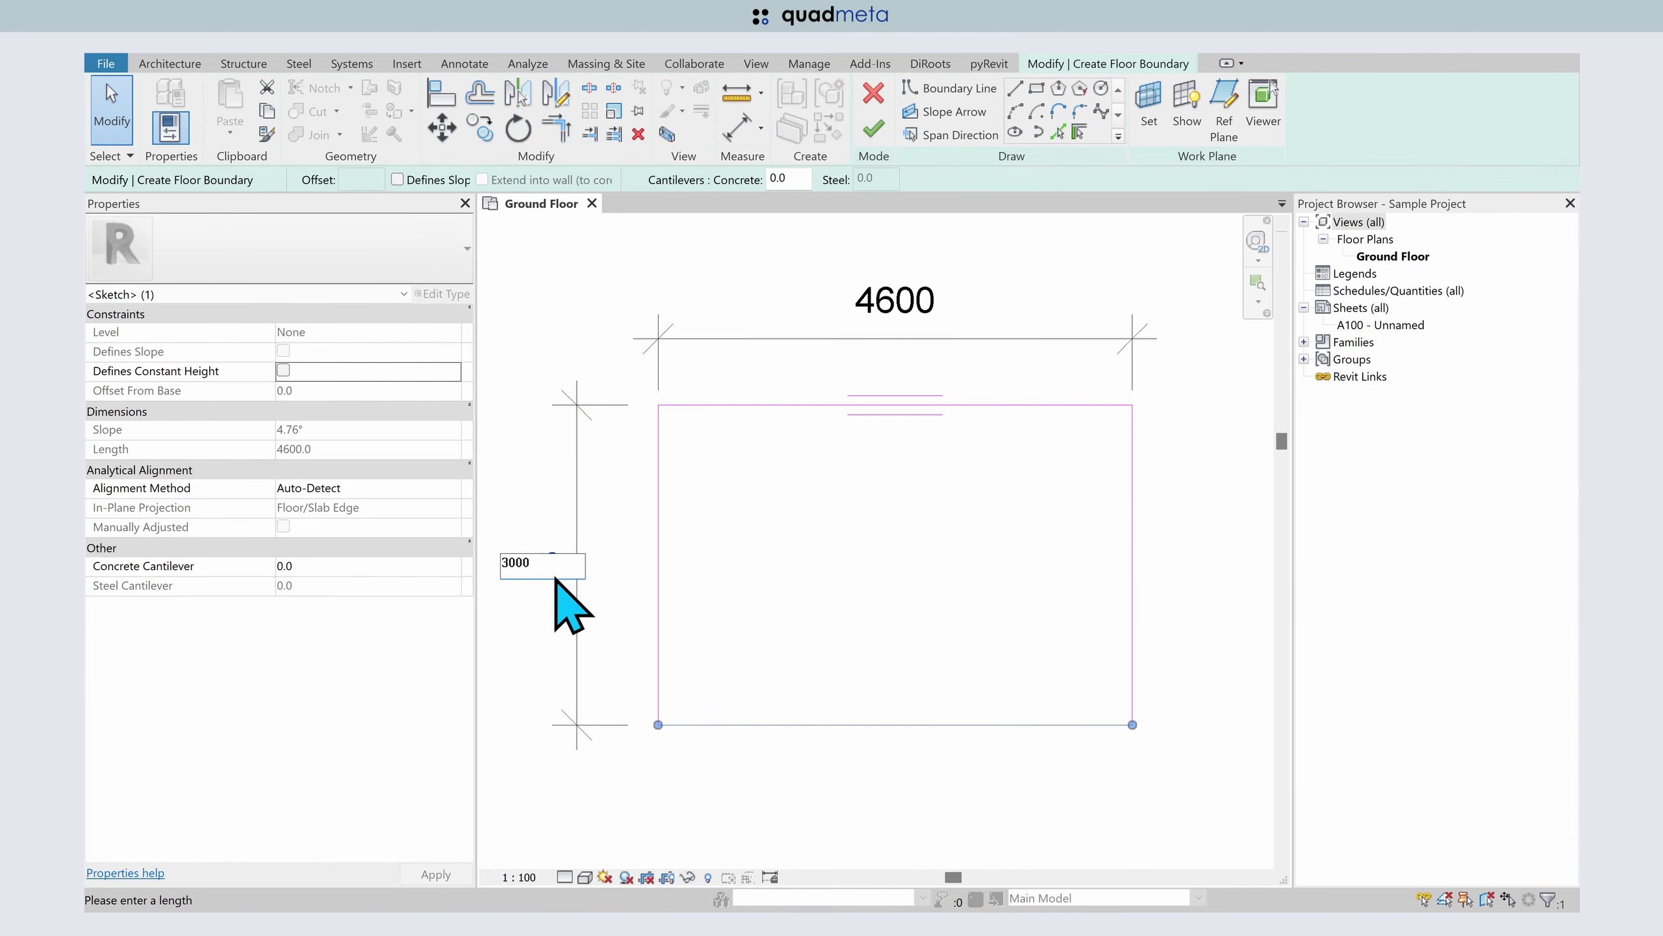
{"action": "key", "text": "Return"}
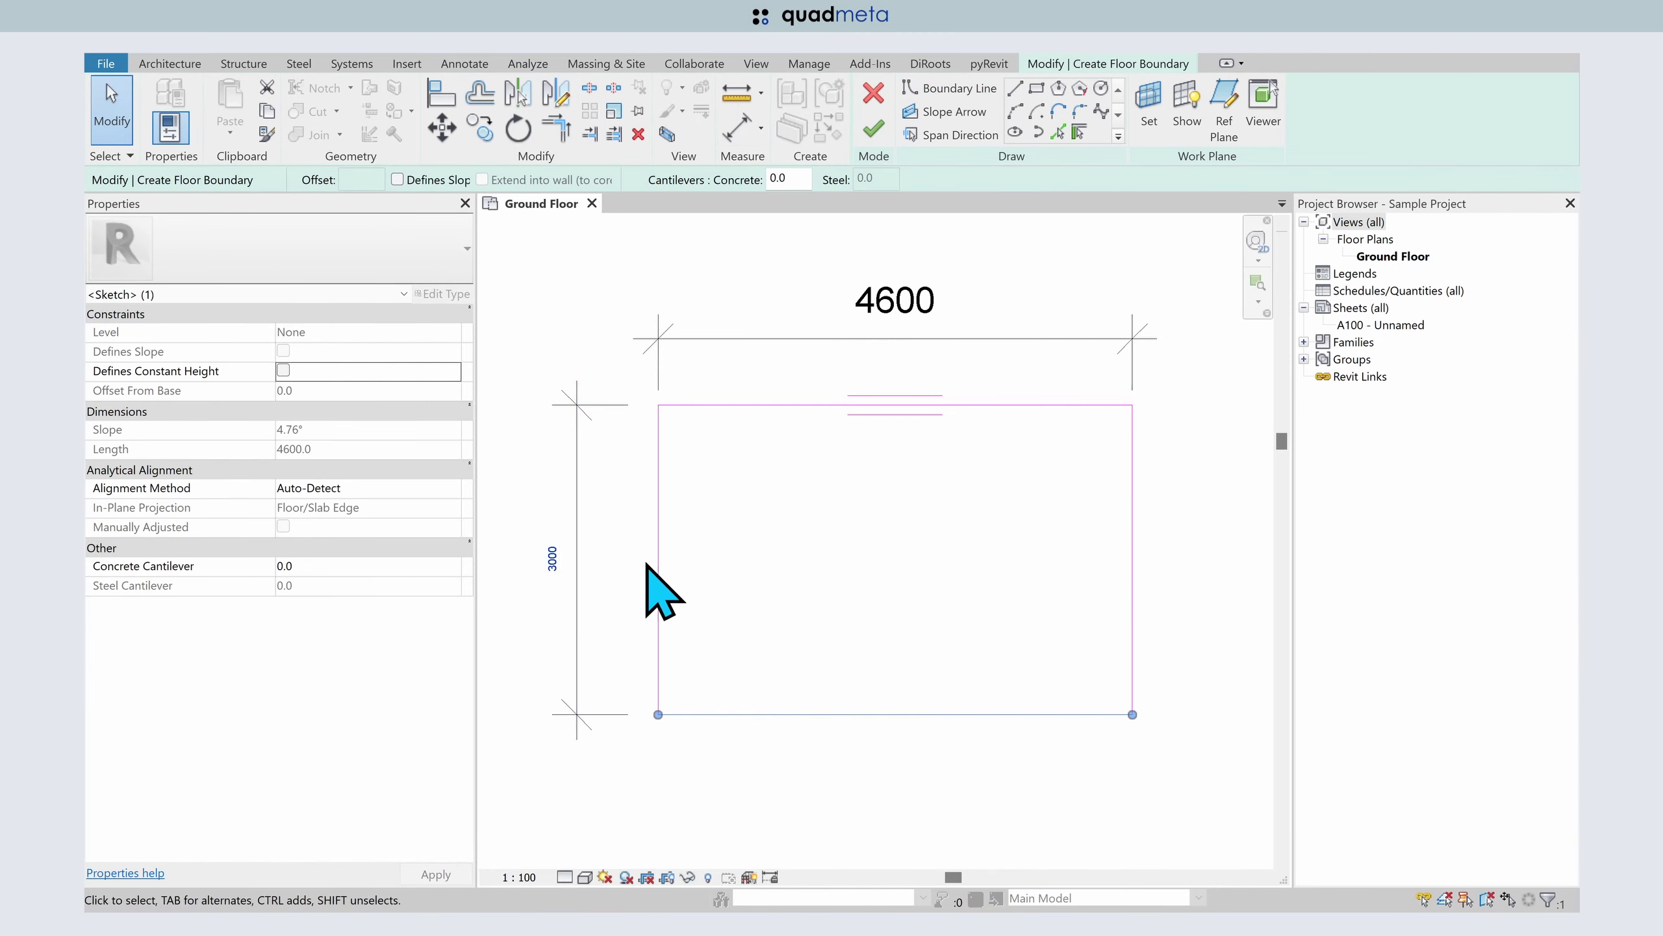
{"action": "left_click", "coordinate": [659, 550]}
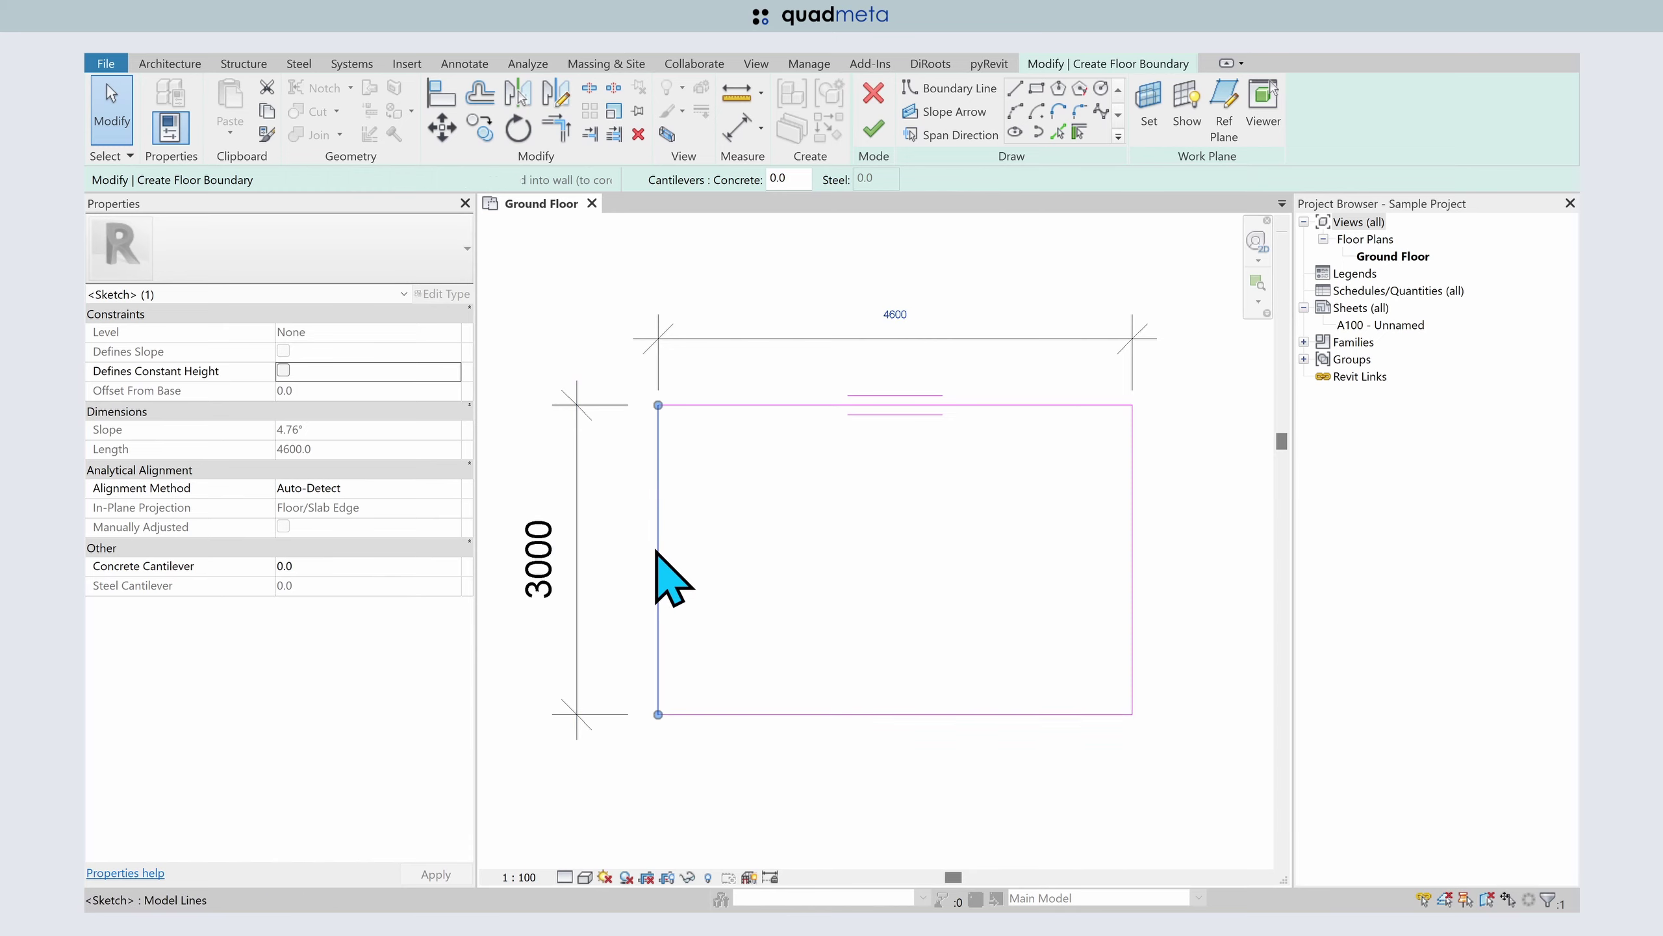
{"action": "left_click", "coordinate": [881, 305]}
{"action": "type", "text": "4000"}
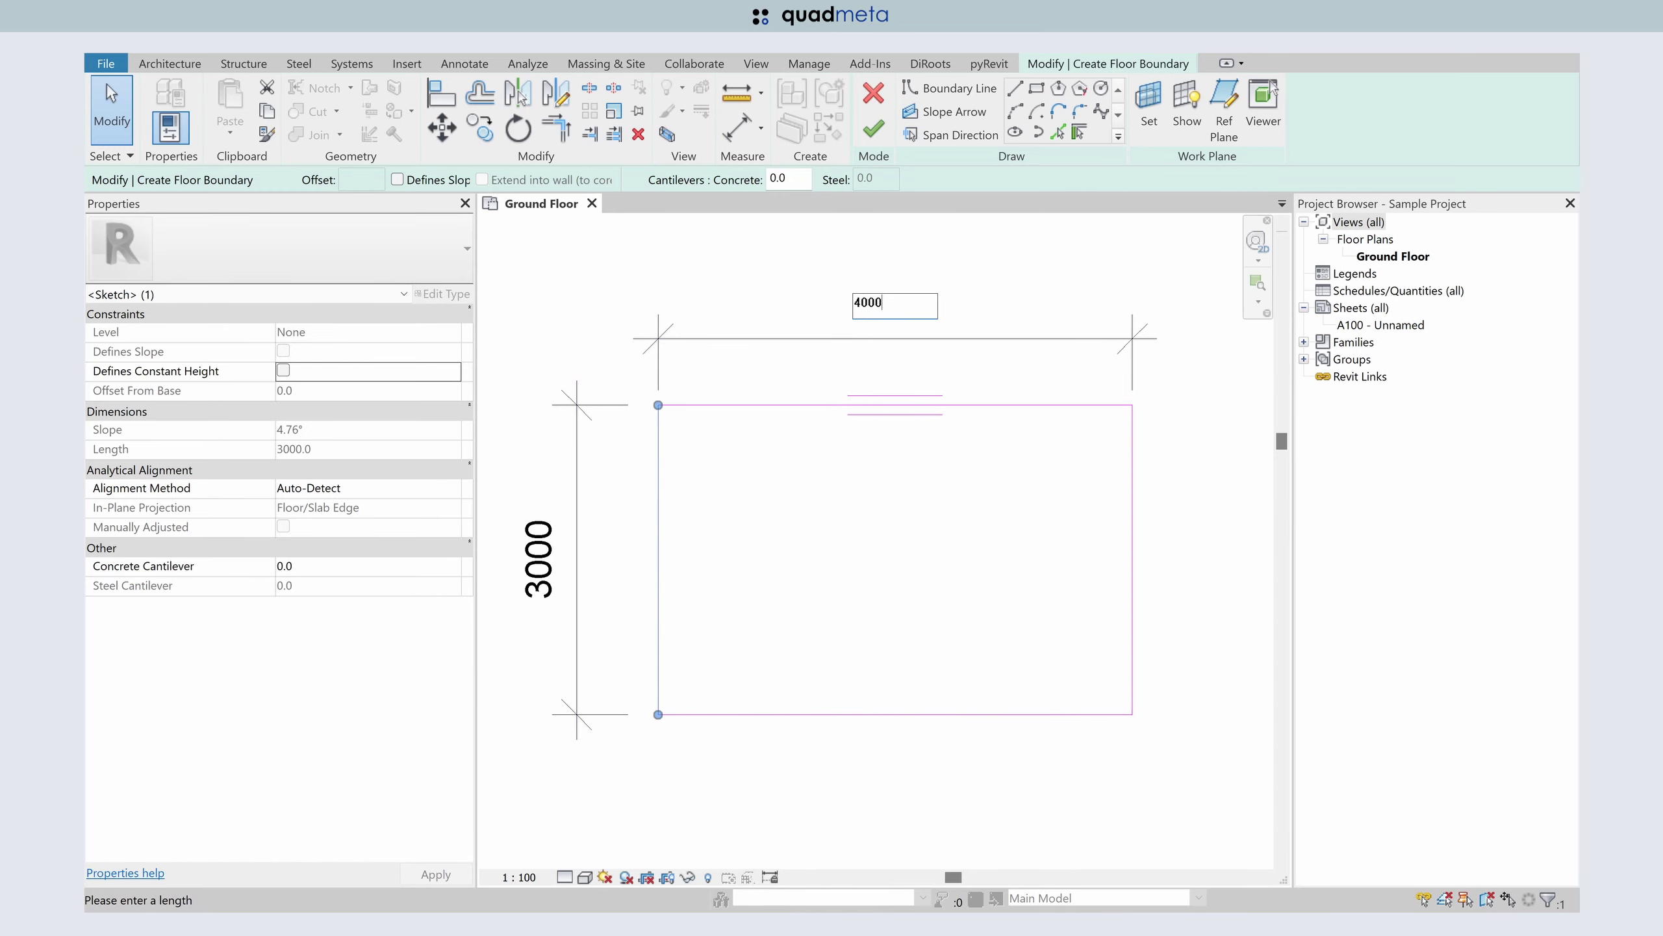
{"action": "key", "text": "Return"}
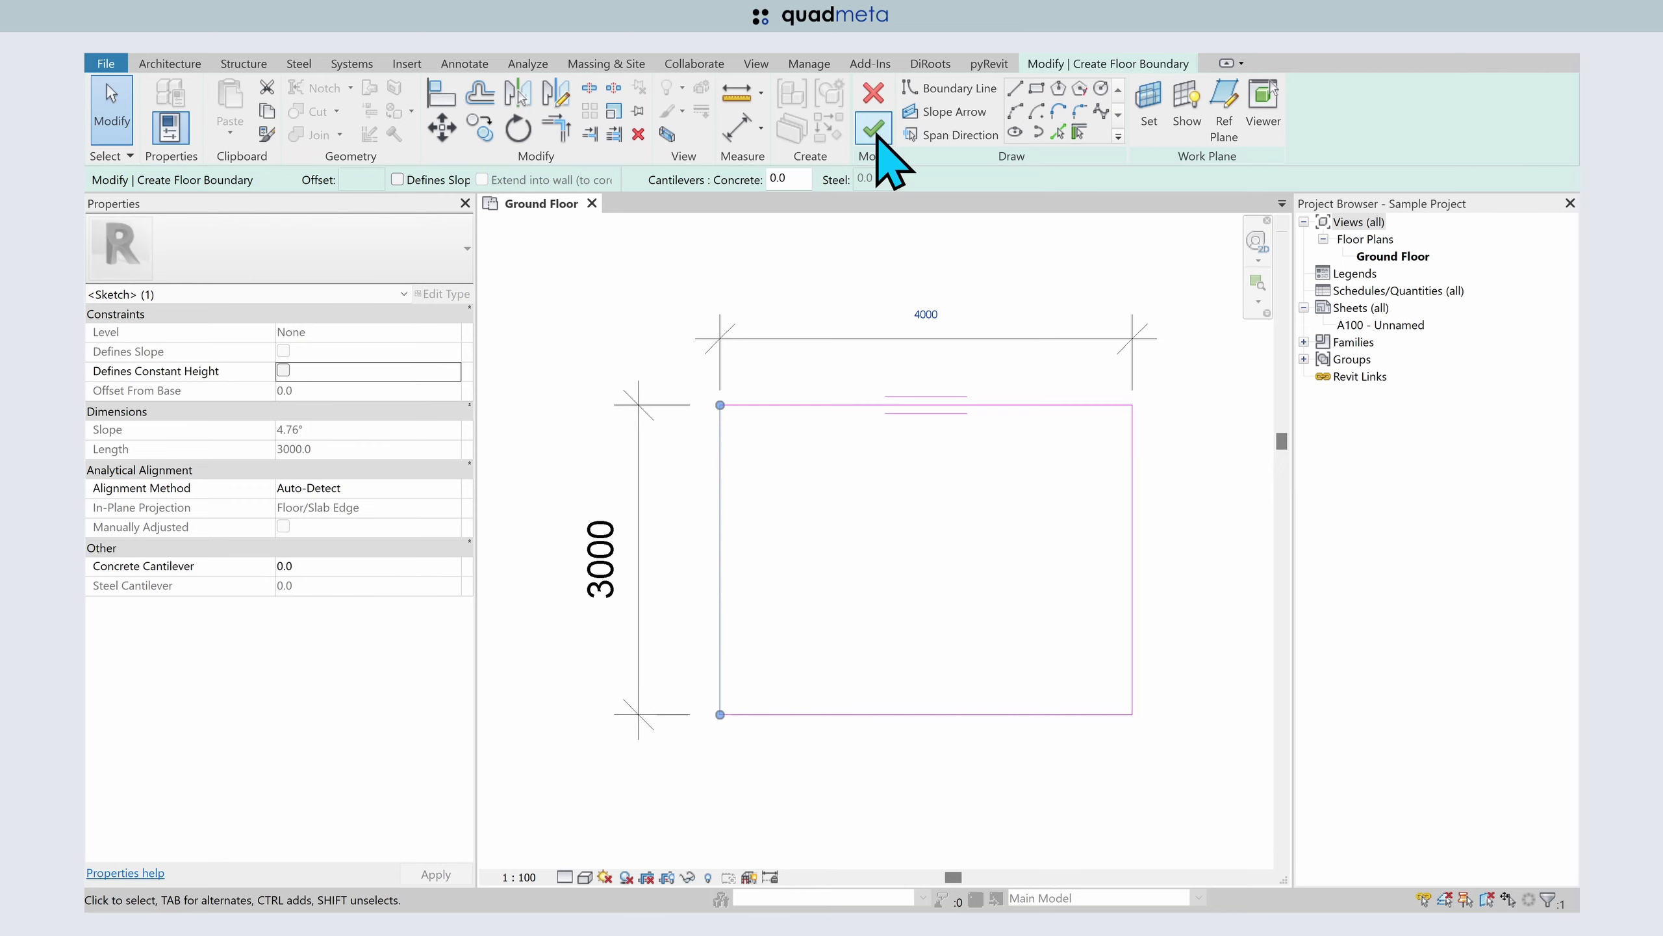
- Finish the floor sketch and mark the floor Structural with the analytical model off
{"action": "left_click", "coordinate": [875, 130]}
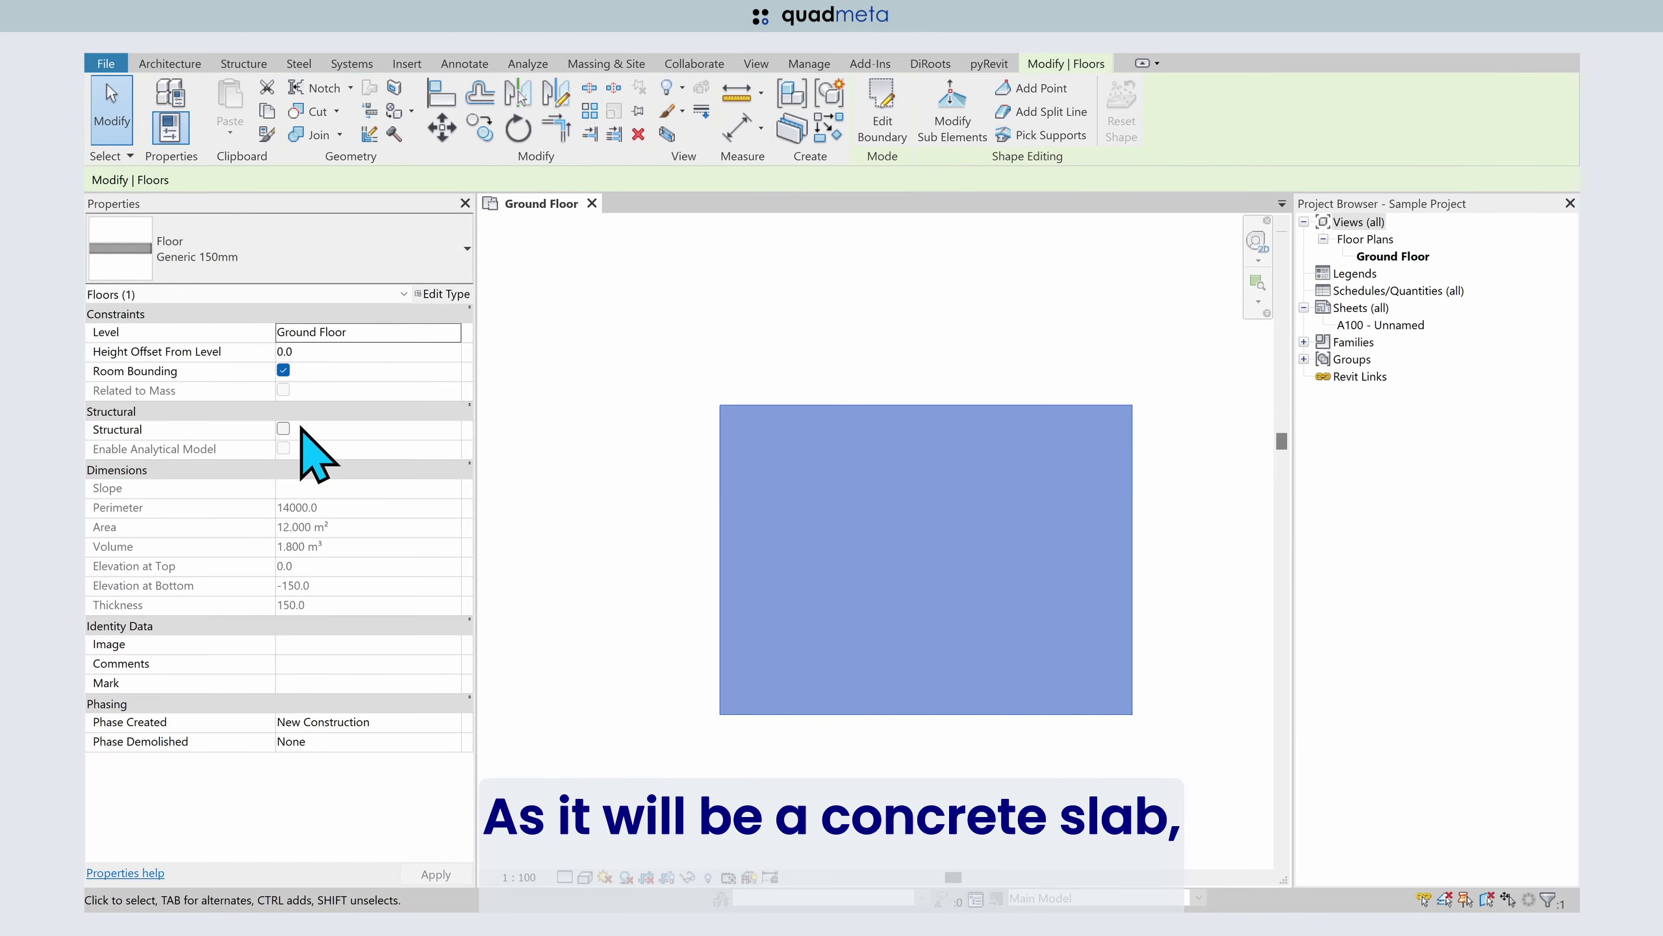
{"action": "left_click", "coordinate": [282, 430]}
{"action": "left_click", "coordinate": [283, 449]}
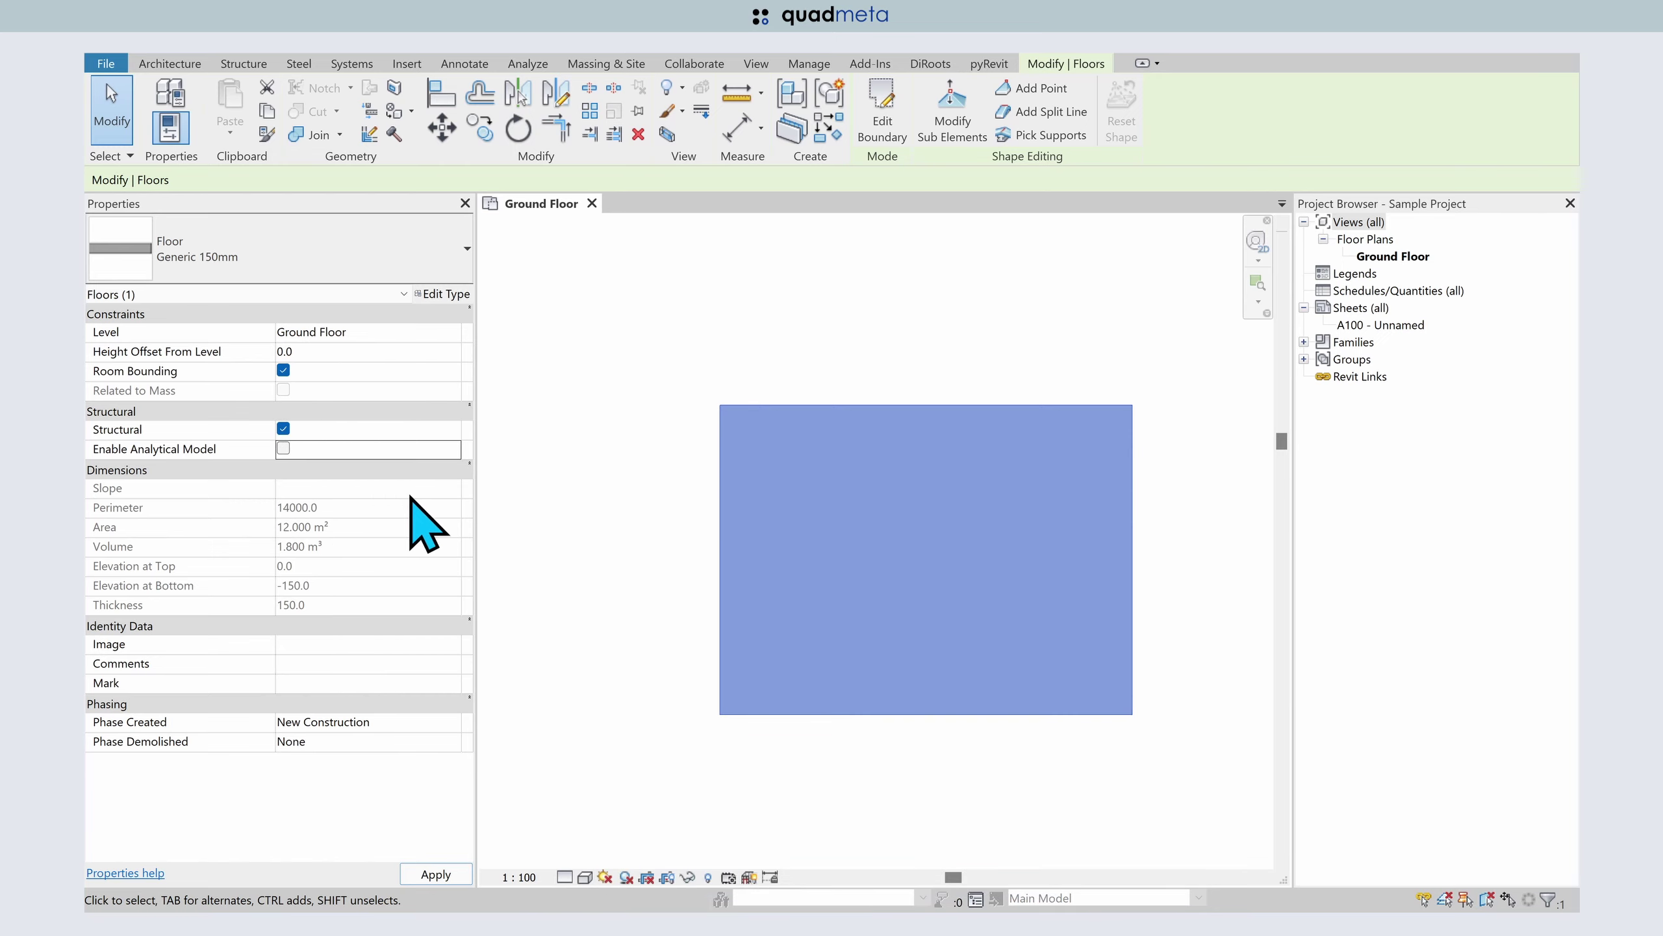
{"action": "left_click", "coordinate": [595, 452]}
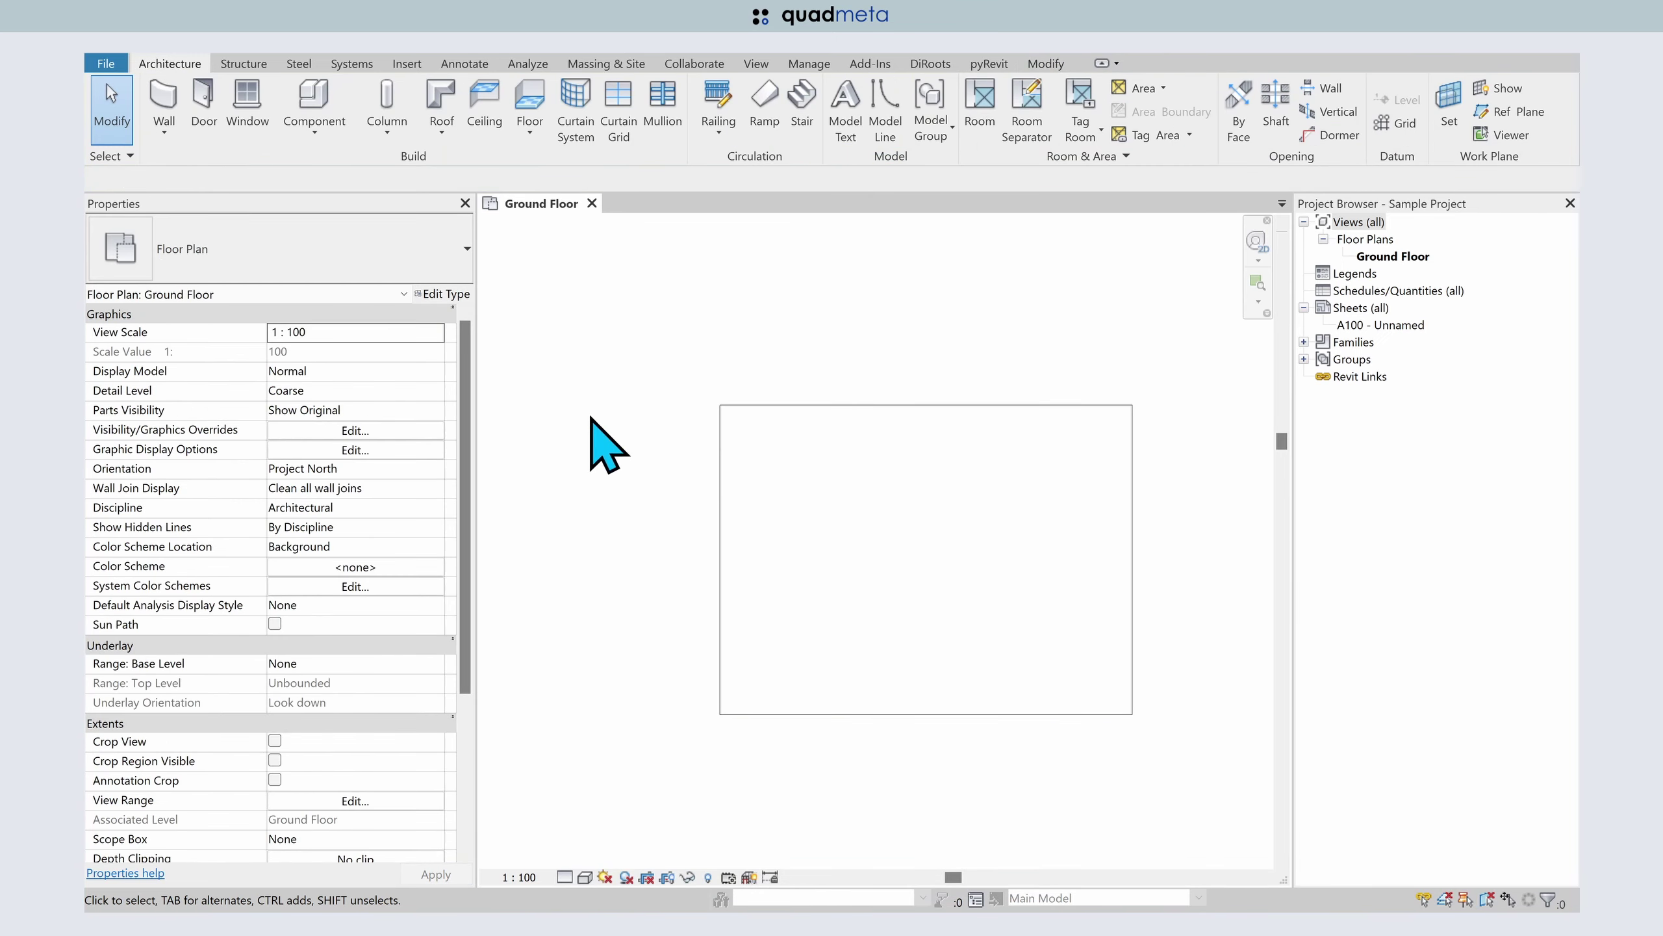
- Start a new floor and duplicate its type as SETDOWN 50MM
{"action": "left_click", "coordinate": [530, 105]}
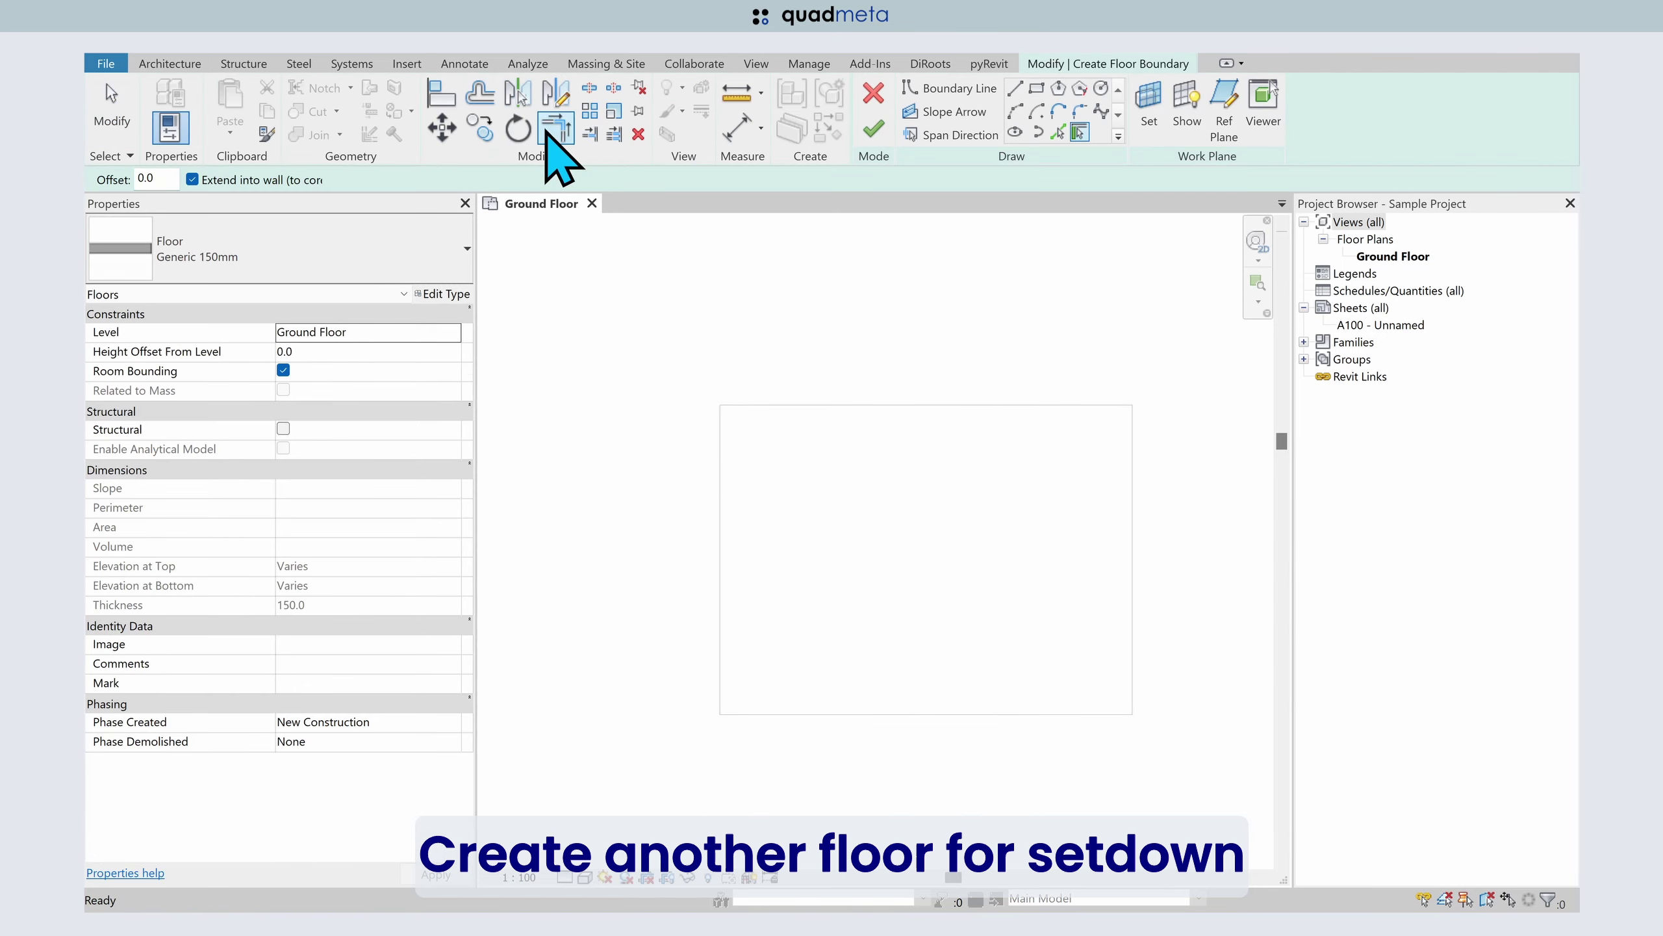
{"action": "left_click", "coordinate": [438, 295]}
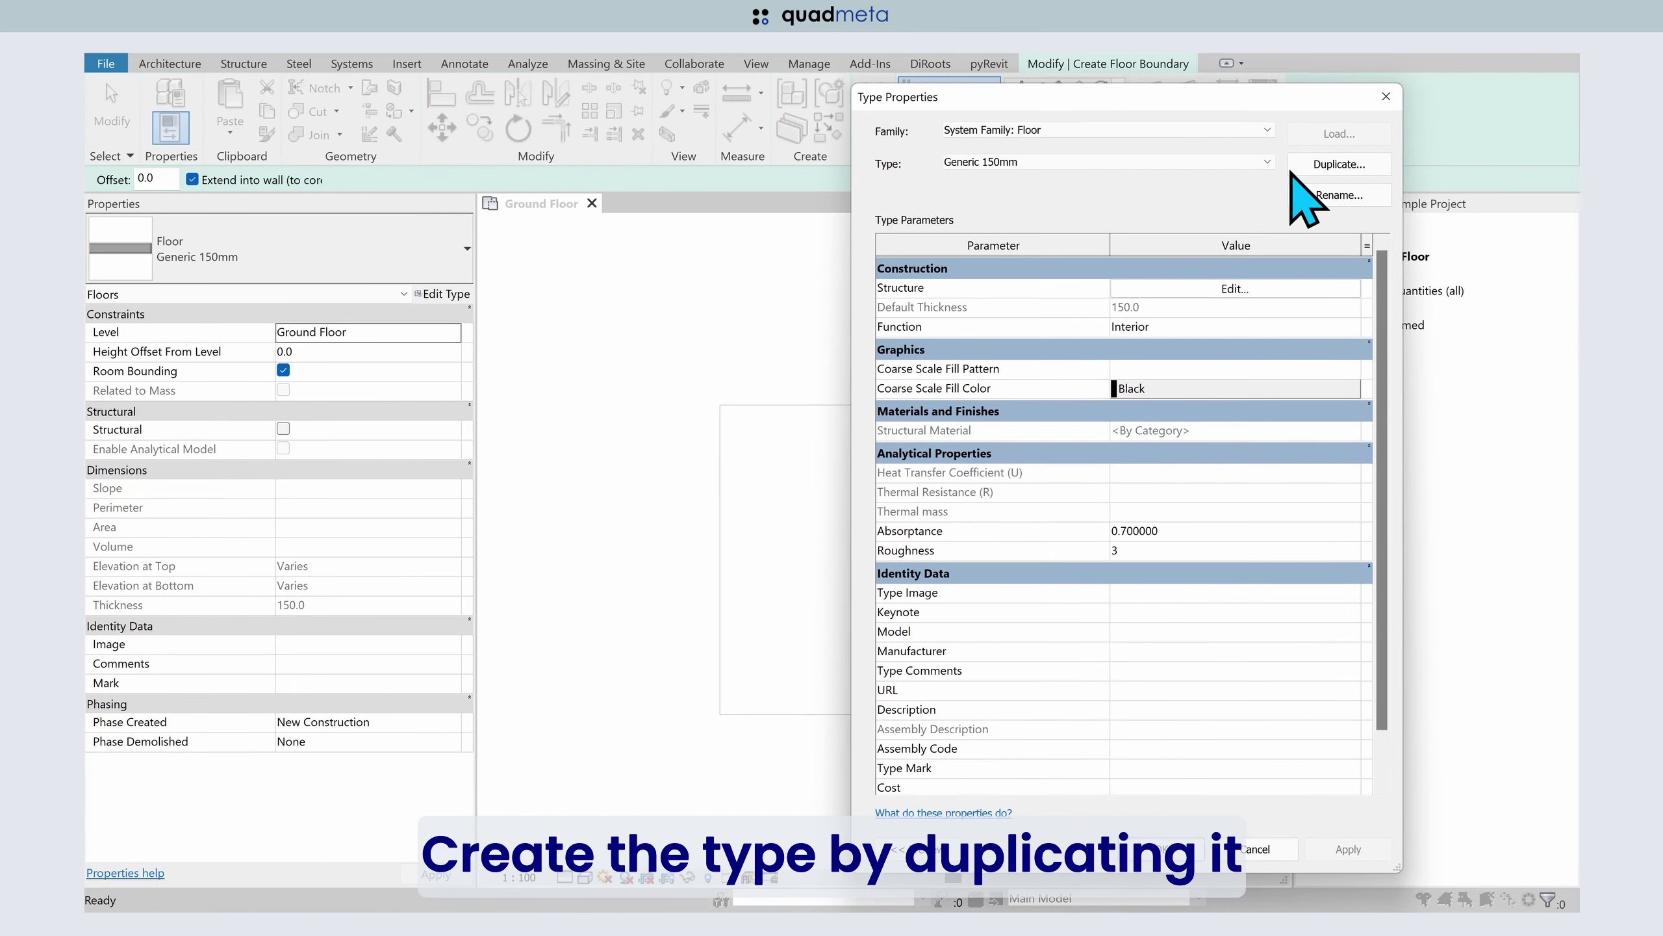
{"action": "left_click", "coordinate": [1320, 172]}
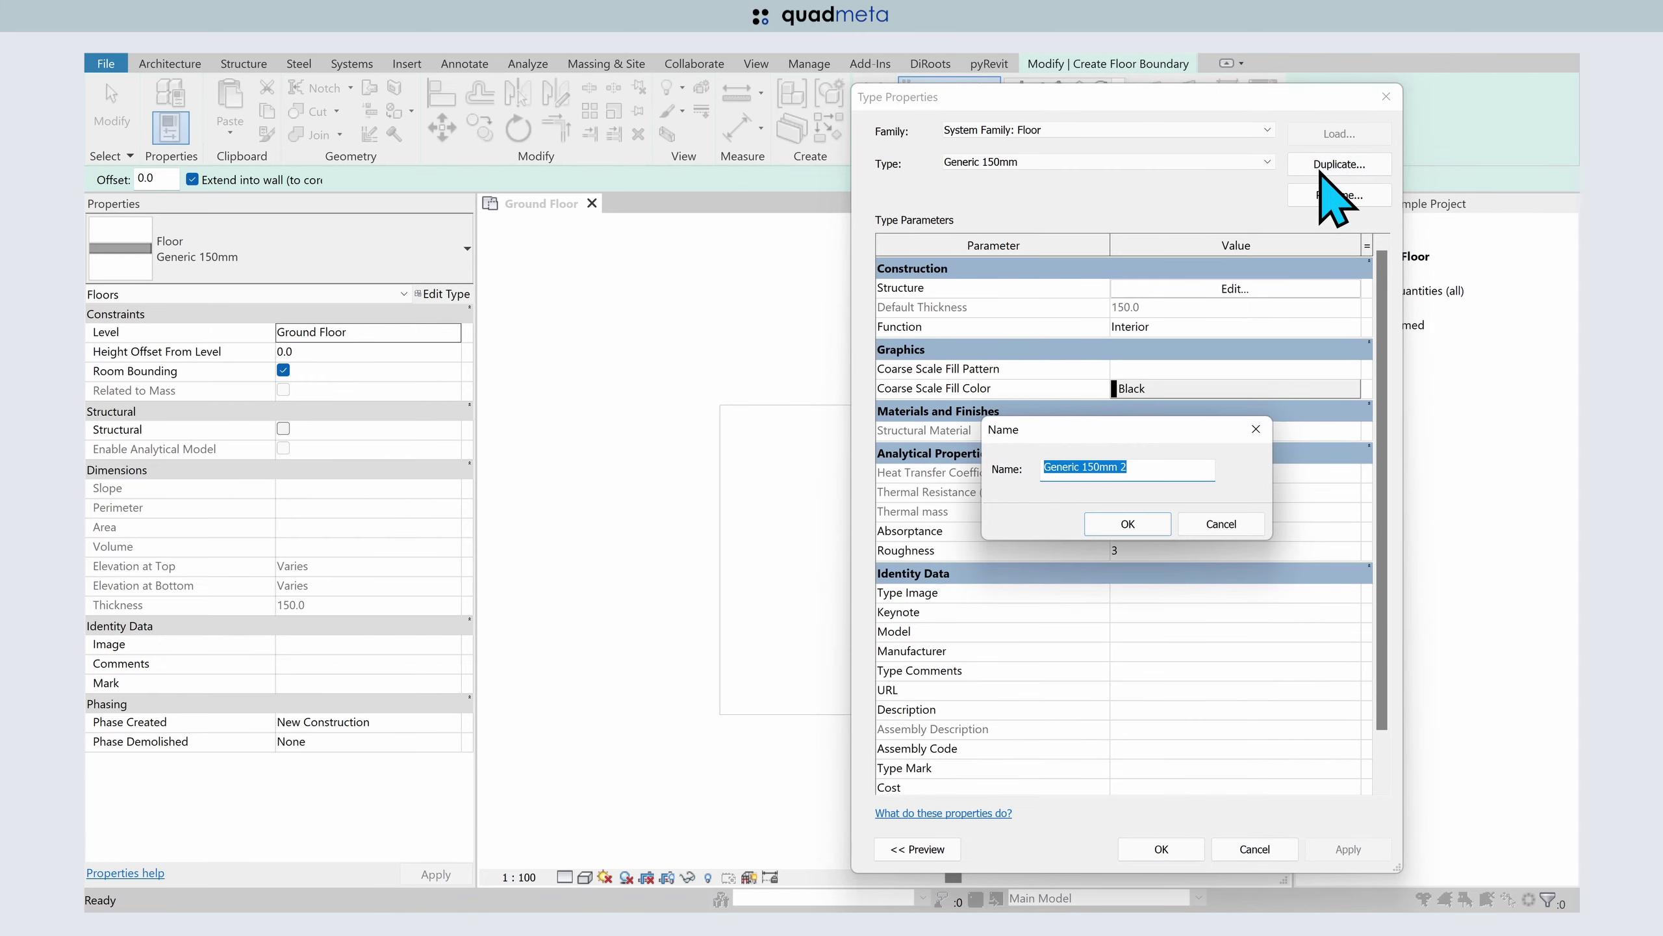
{"action": "type", "text": "SETDOWN 50"}
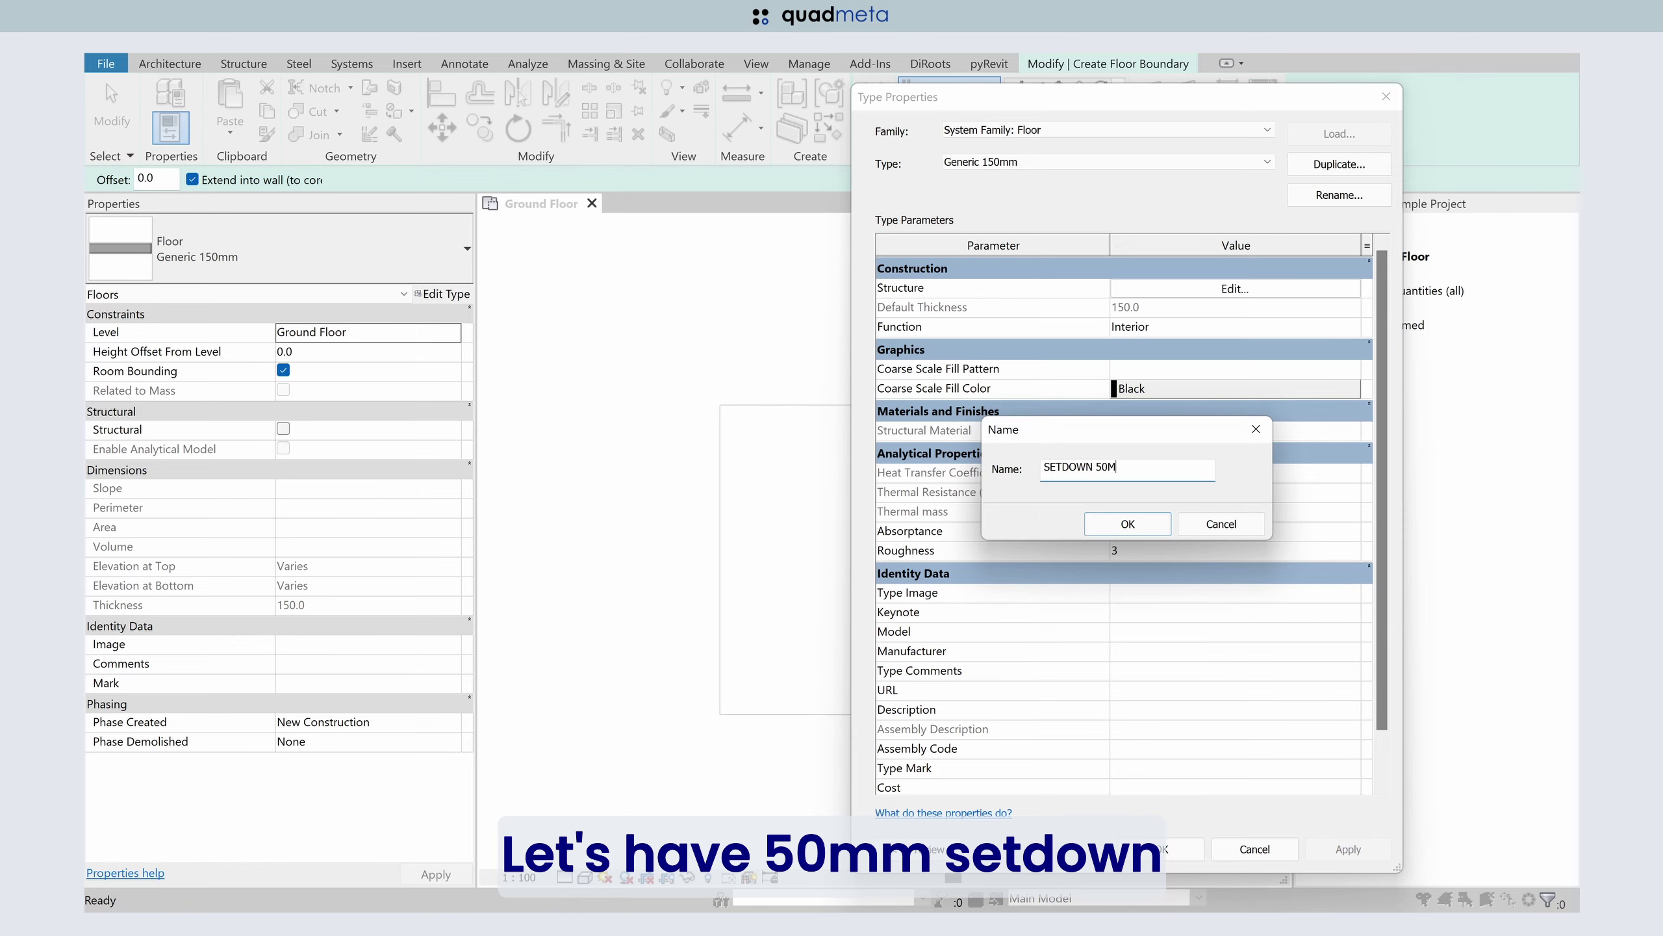
{"action": "type", "text": "M"}
{"action": "key", "text": "Return"}
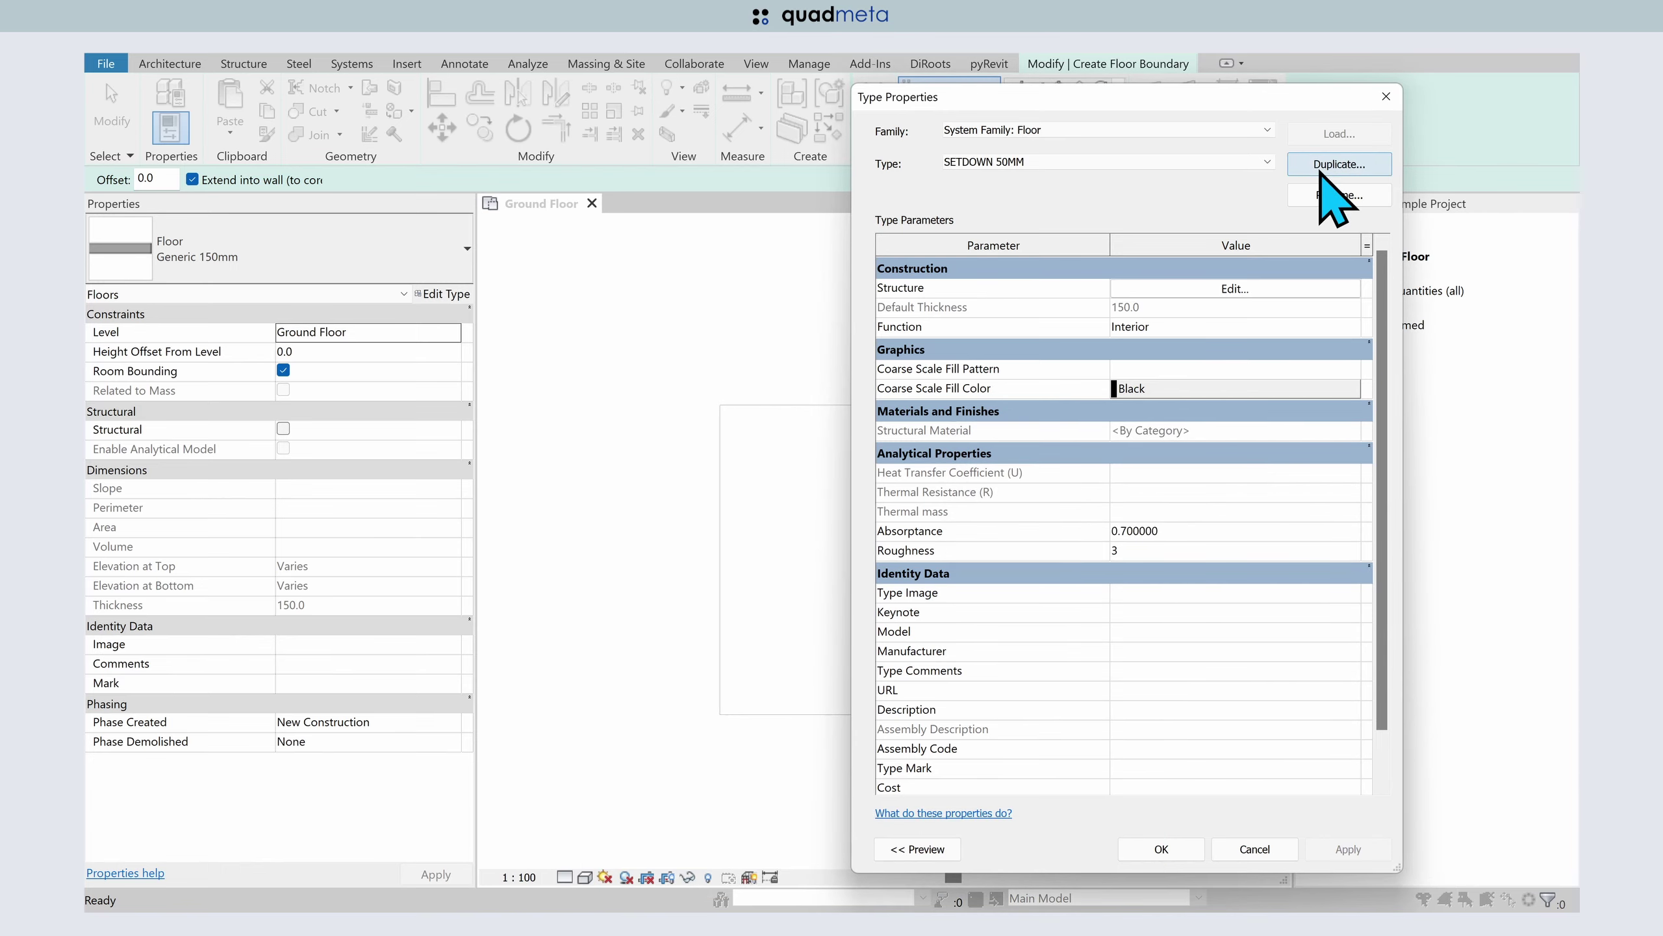
- Set the type's structure layer to 50 mm and its Description to SETDOWN
{"action": "left_click", "coordinate": [1235, 289]}
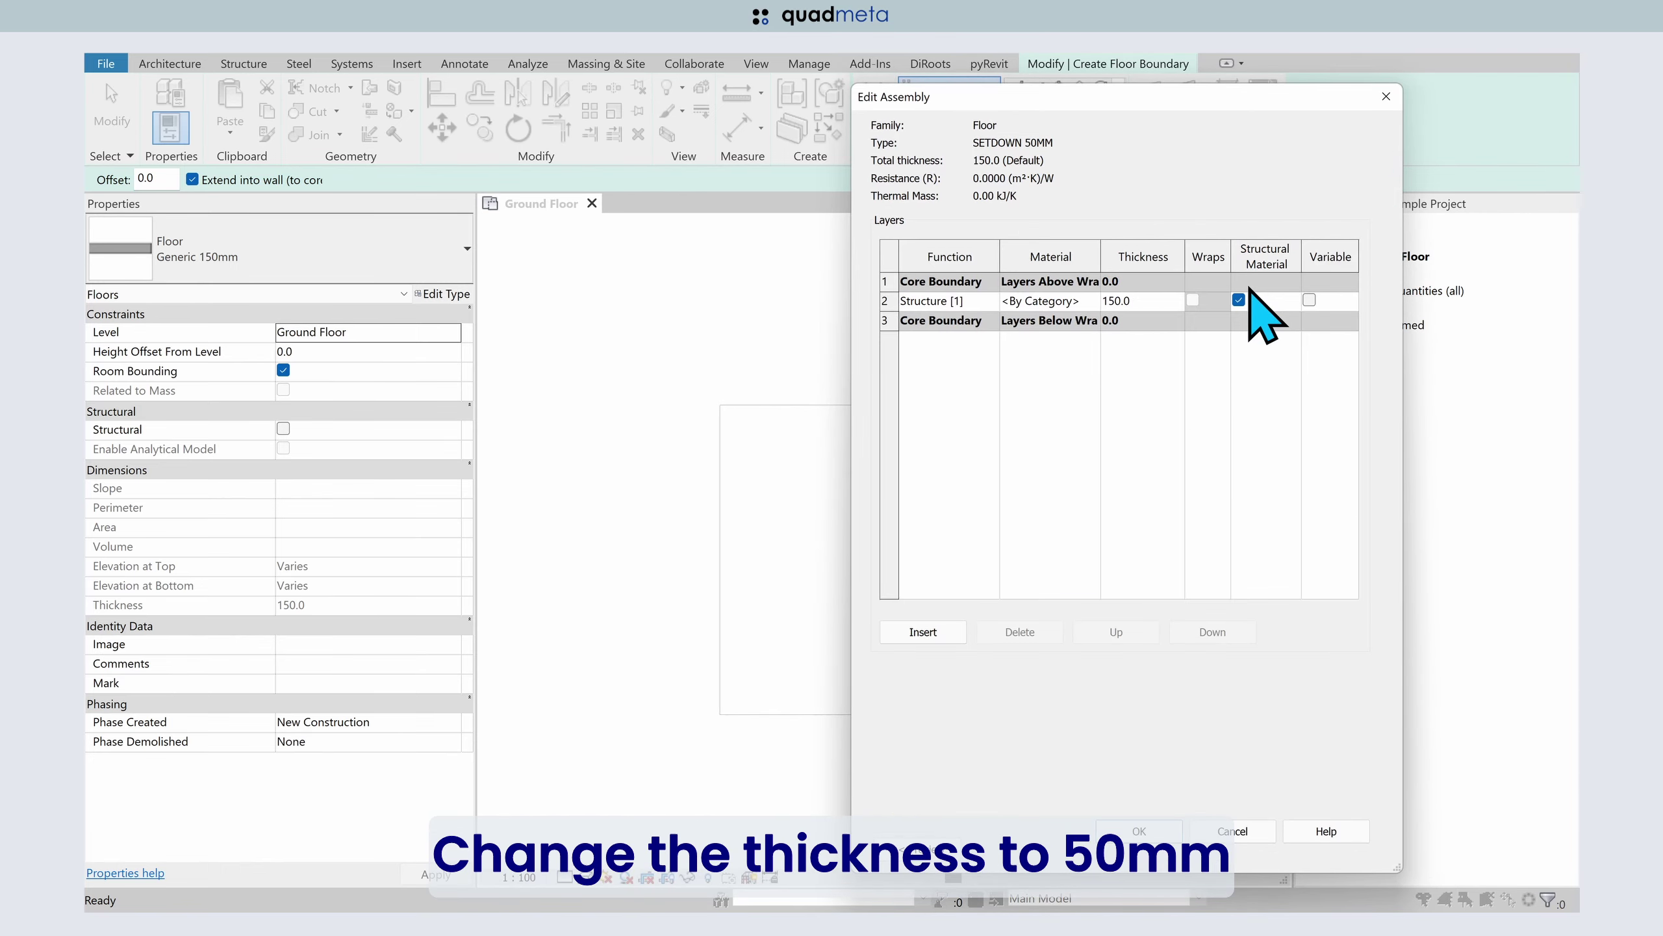
{"action": "left_click", "coordinate": [1145, 300]}
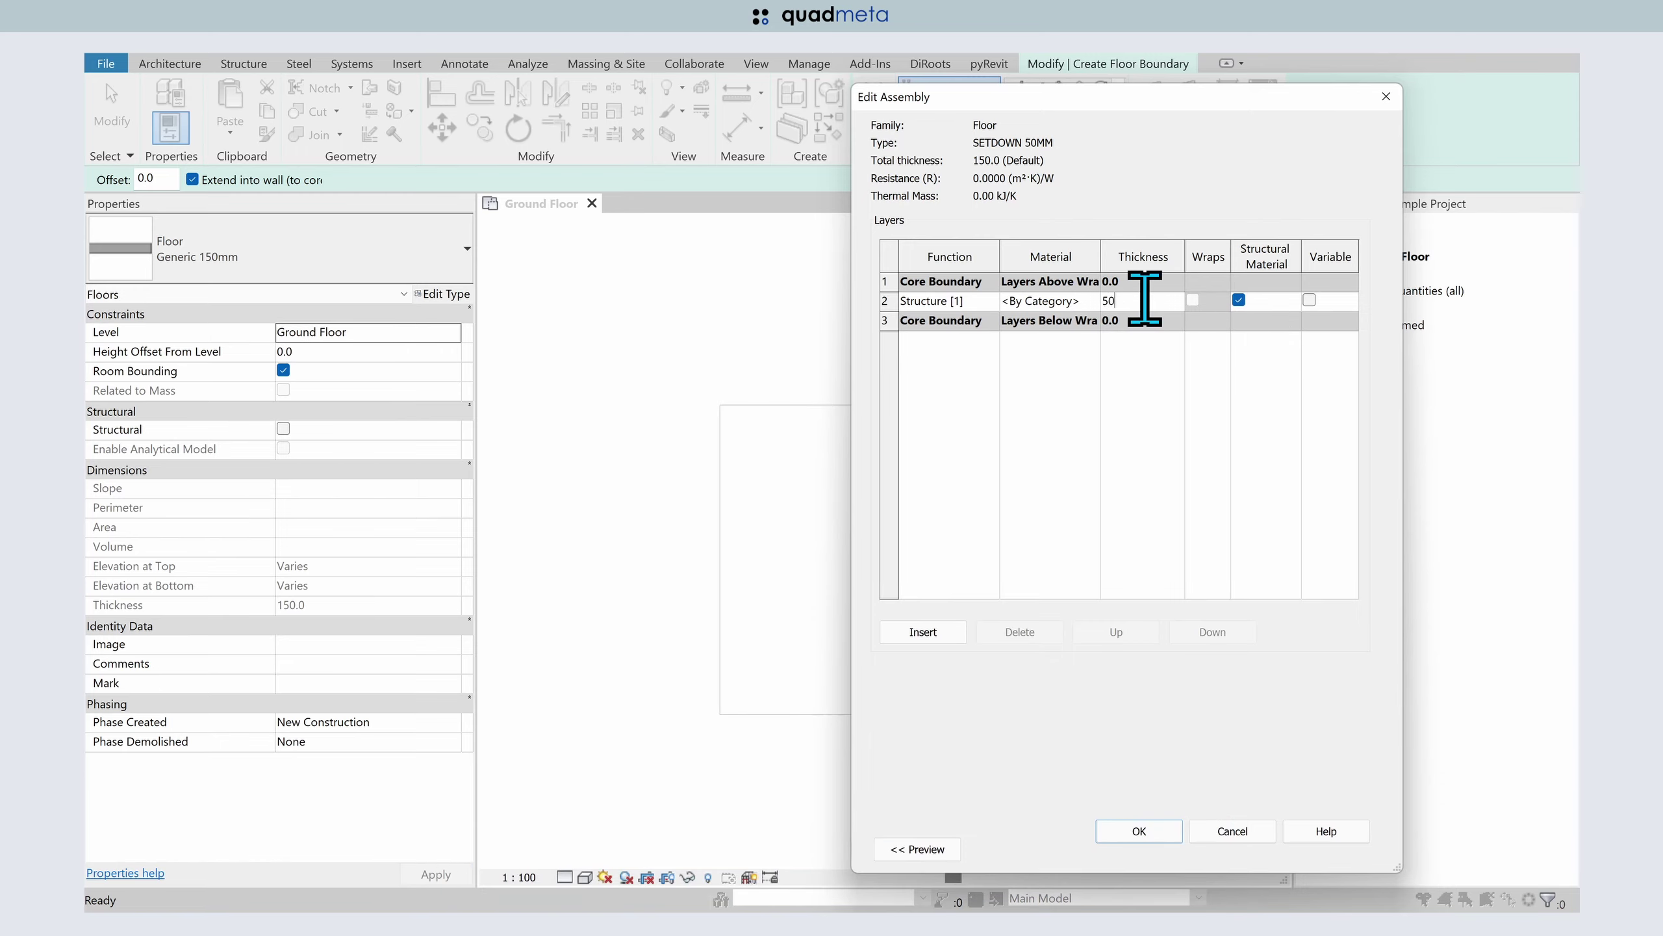
{"action": "key", "text": "Tab"}
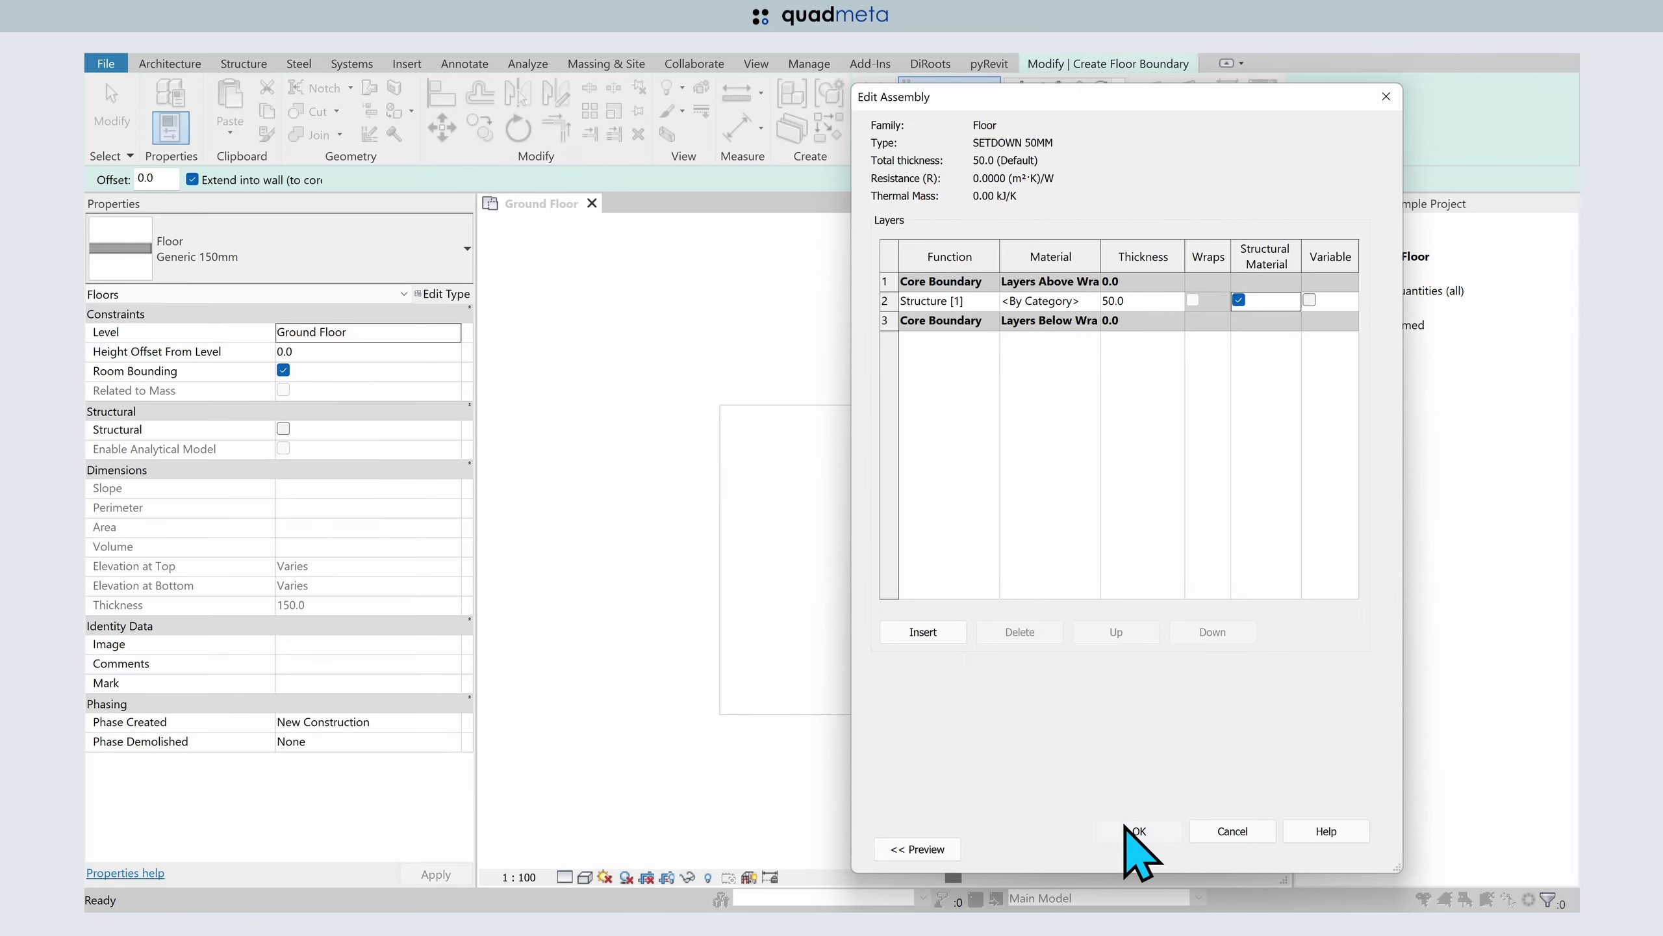
{"action": "left_click", "coordinate": [1141, 832]}
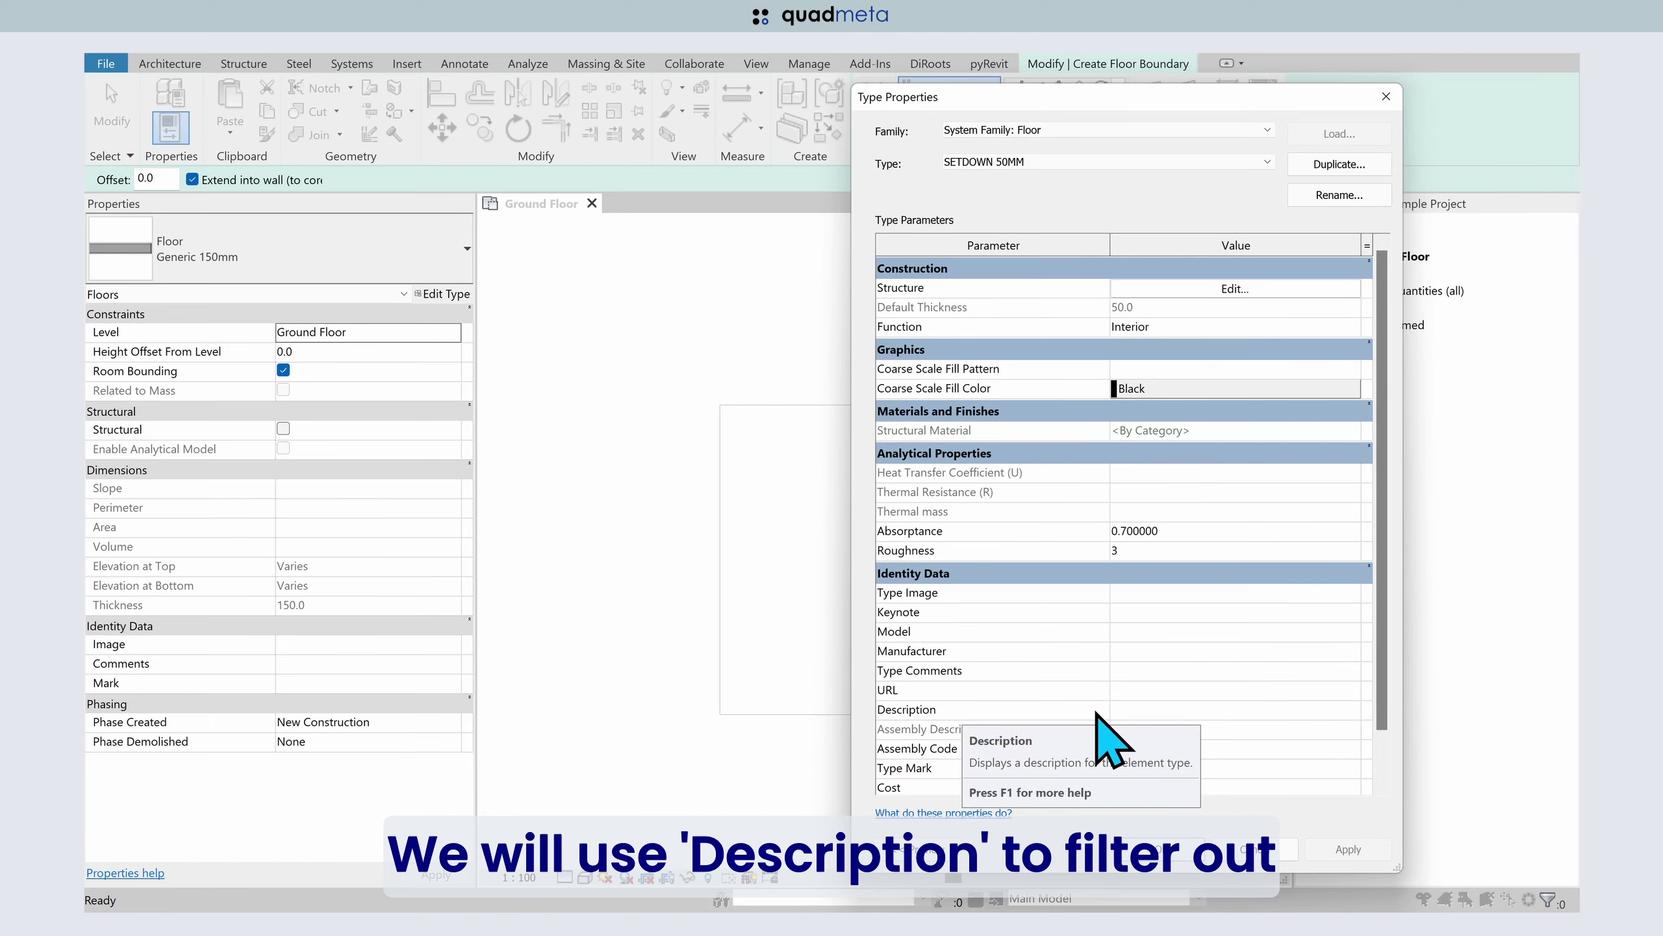
{"action": "left_click", "coordinate": [1135, 709]}
{"action": "type", "text": "SETD"}
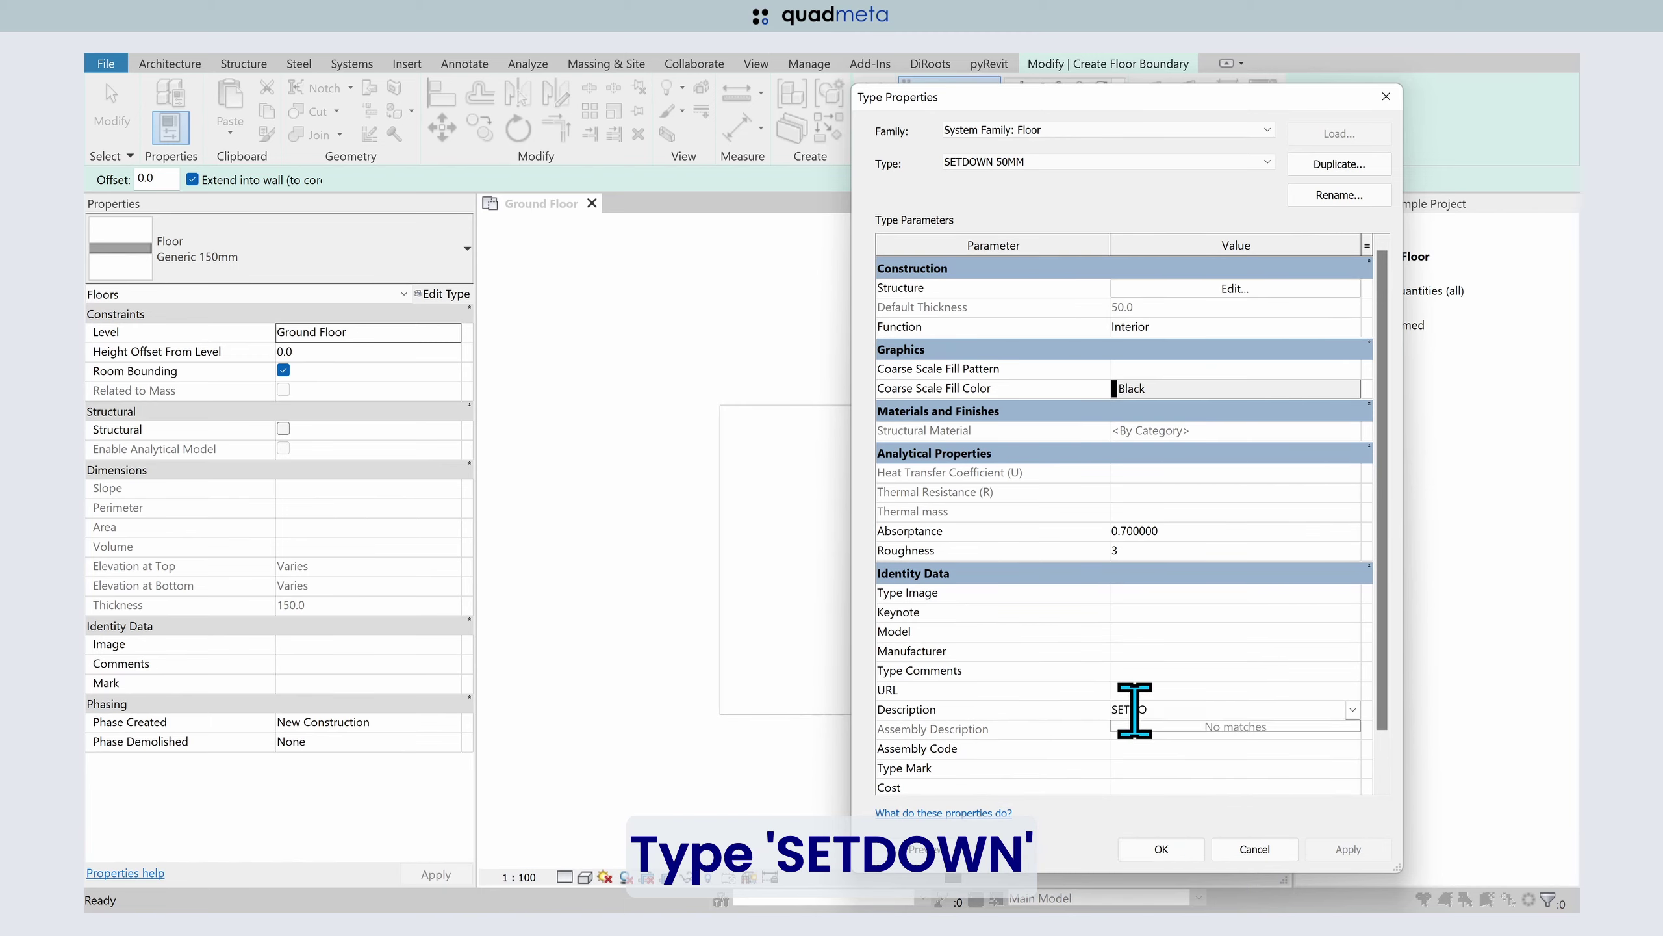
{"action": "type", "text": "WN"}
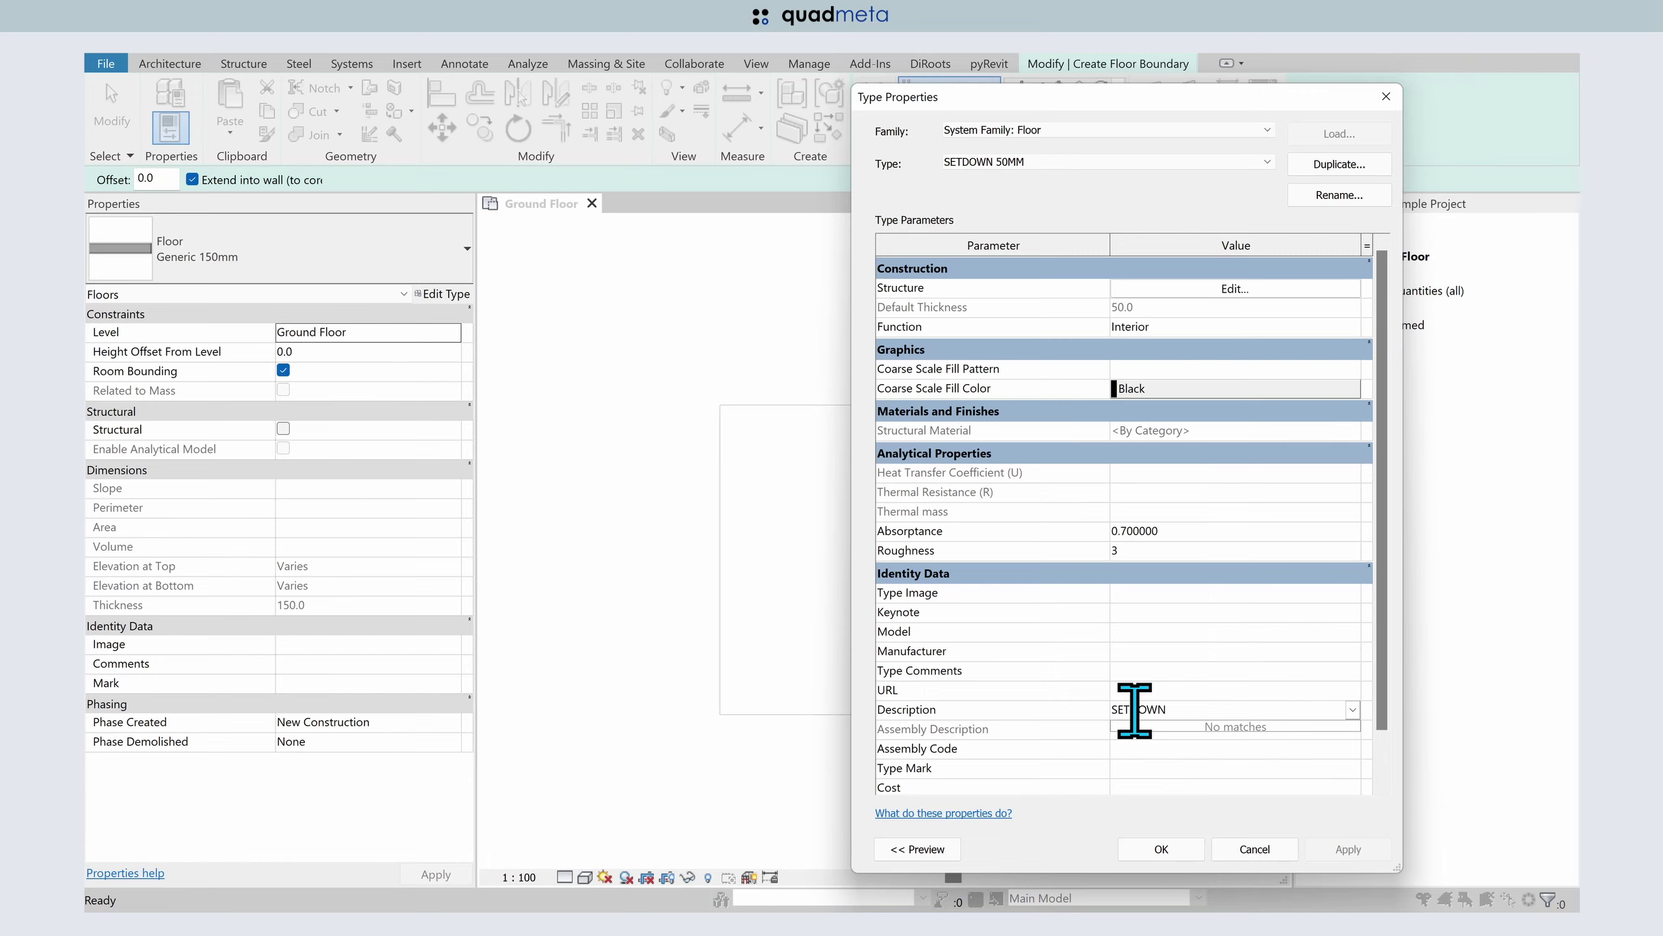
{"action": "left_click", "coordinate": [1135, 709]}
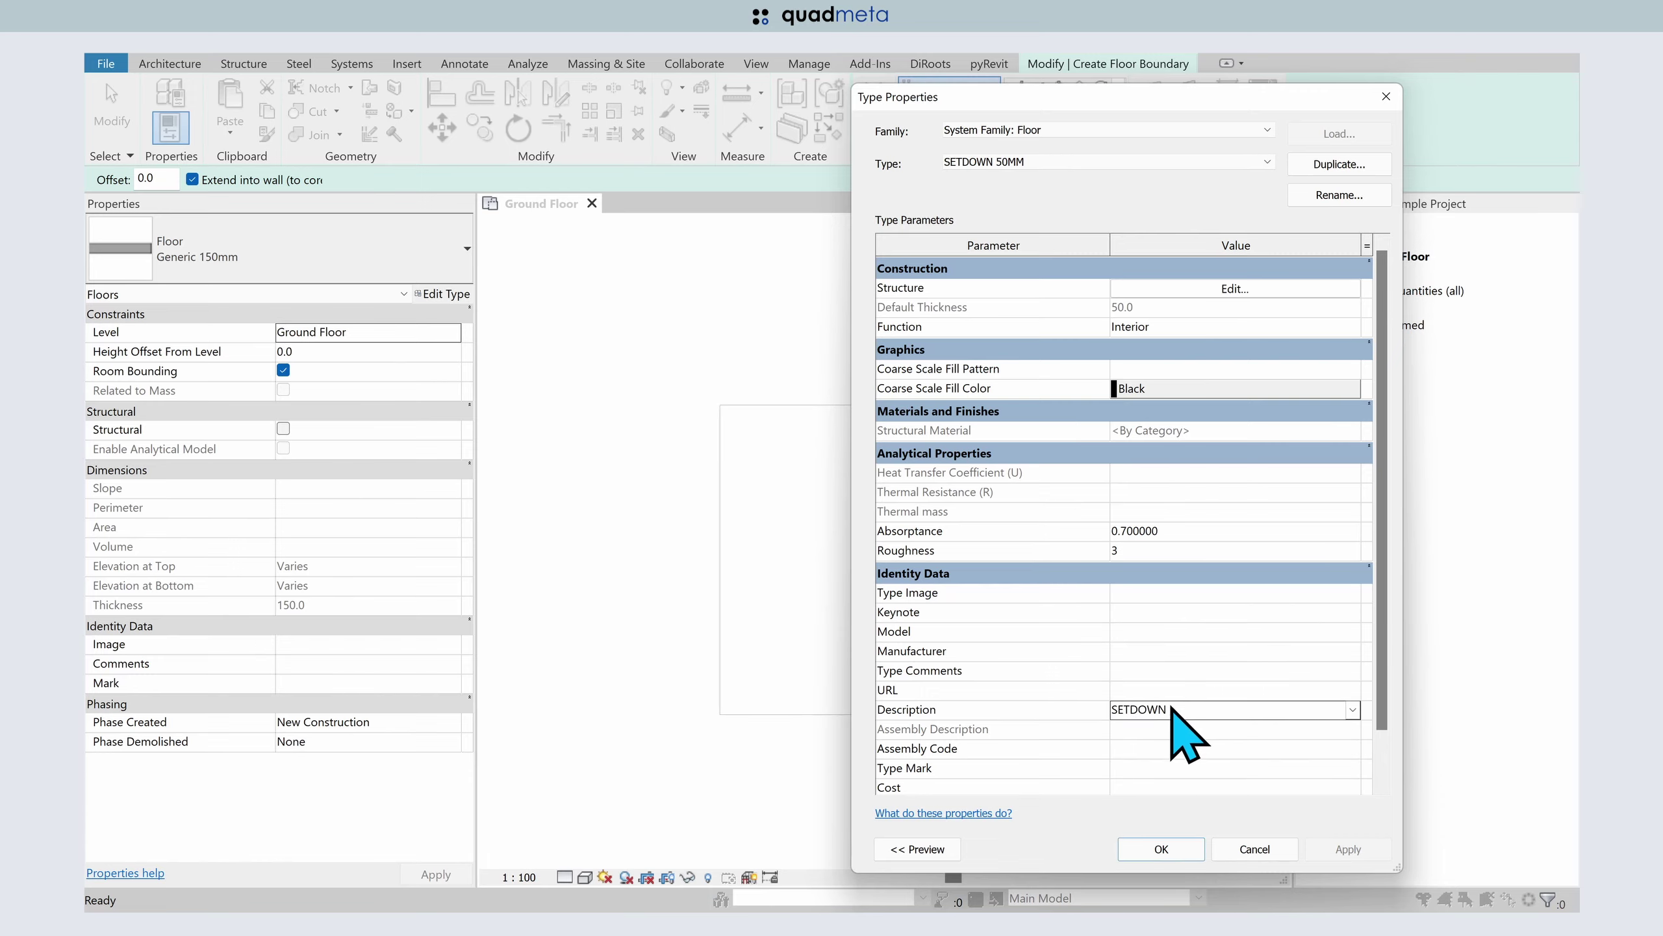
{"action": "left_click", "coordinate": [1161, 850]}
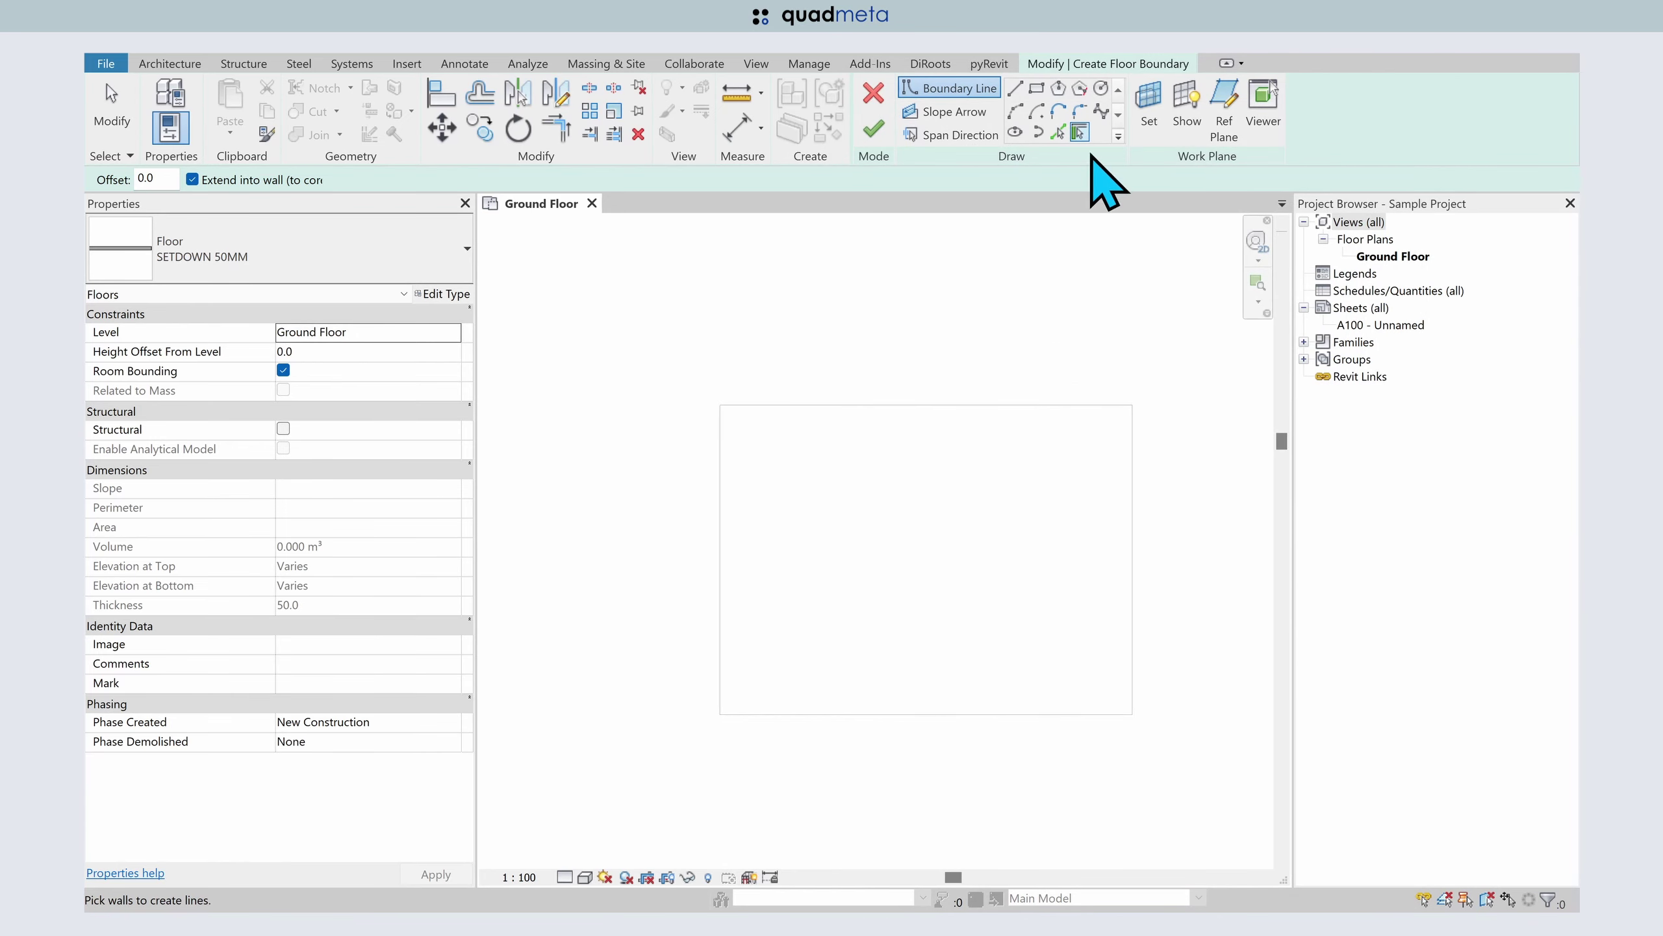
- Sketch a 1400×1100 boundary rectangle plus angled and vertical lines for the extra corner
{"action": "left_click", "coordinate": [1038, 89]}
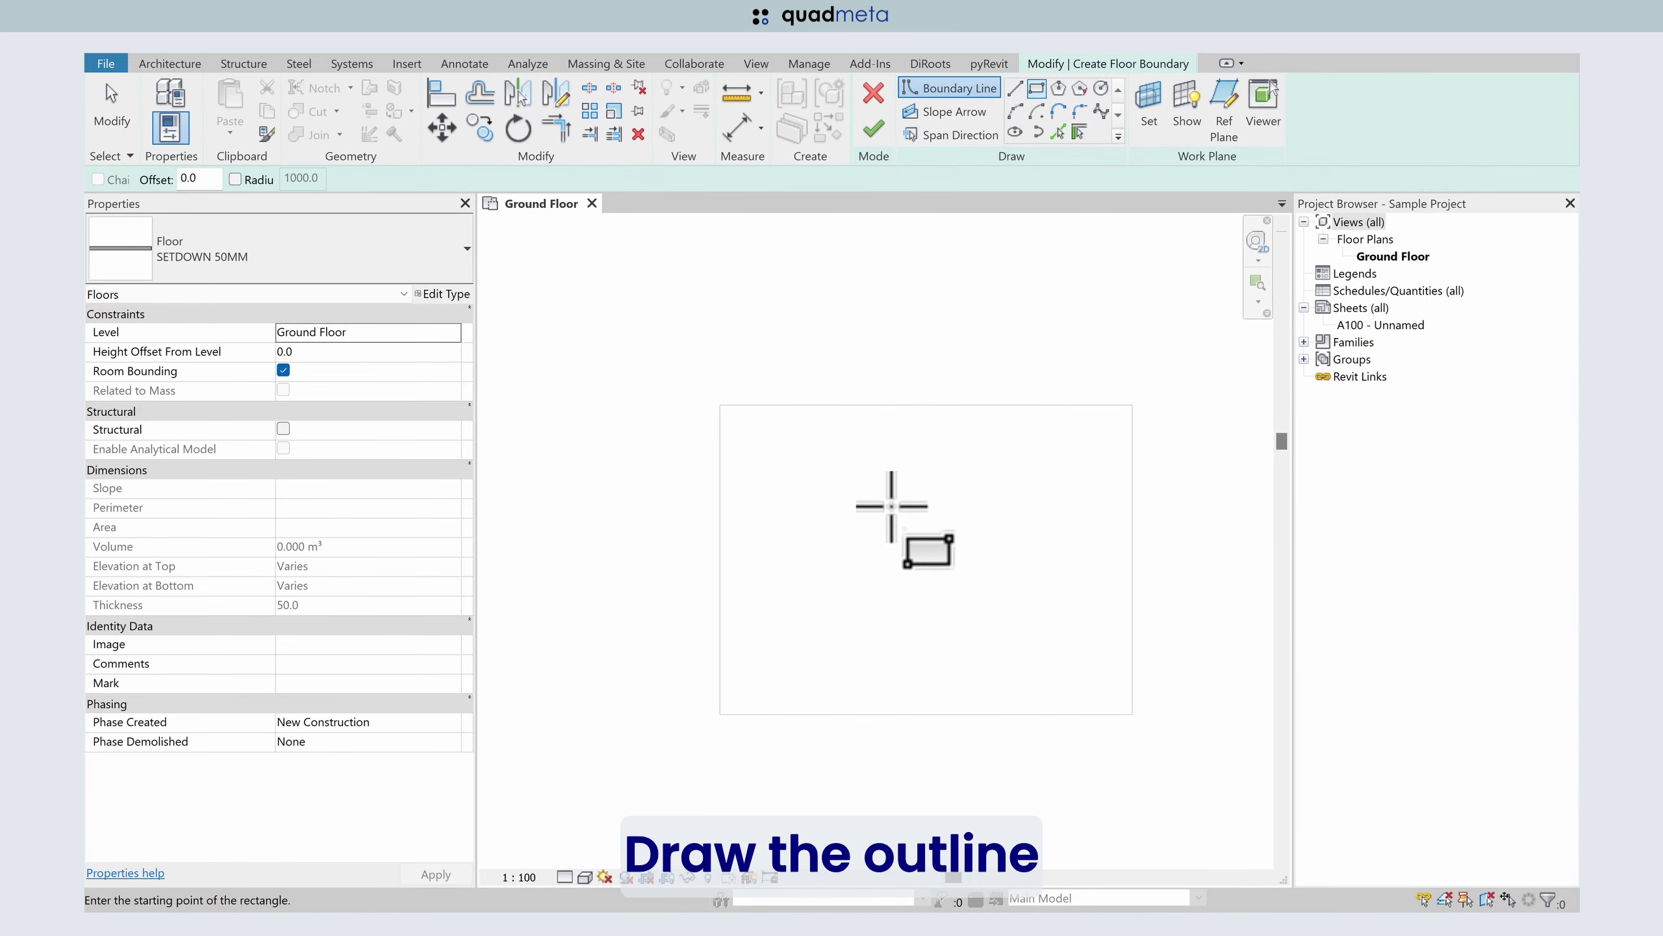
{"action": "left_click", "coordinate": [832, 496]}
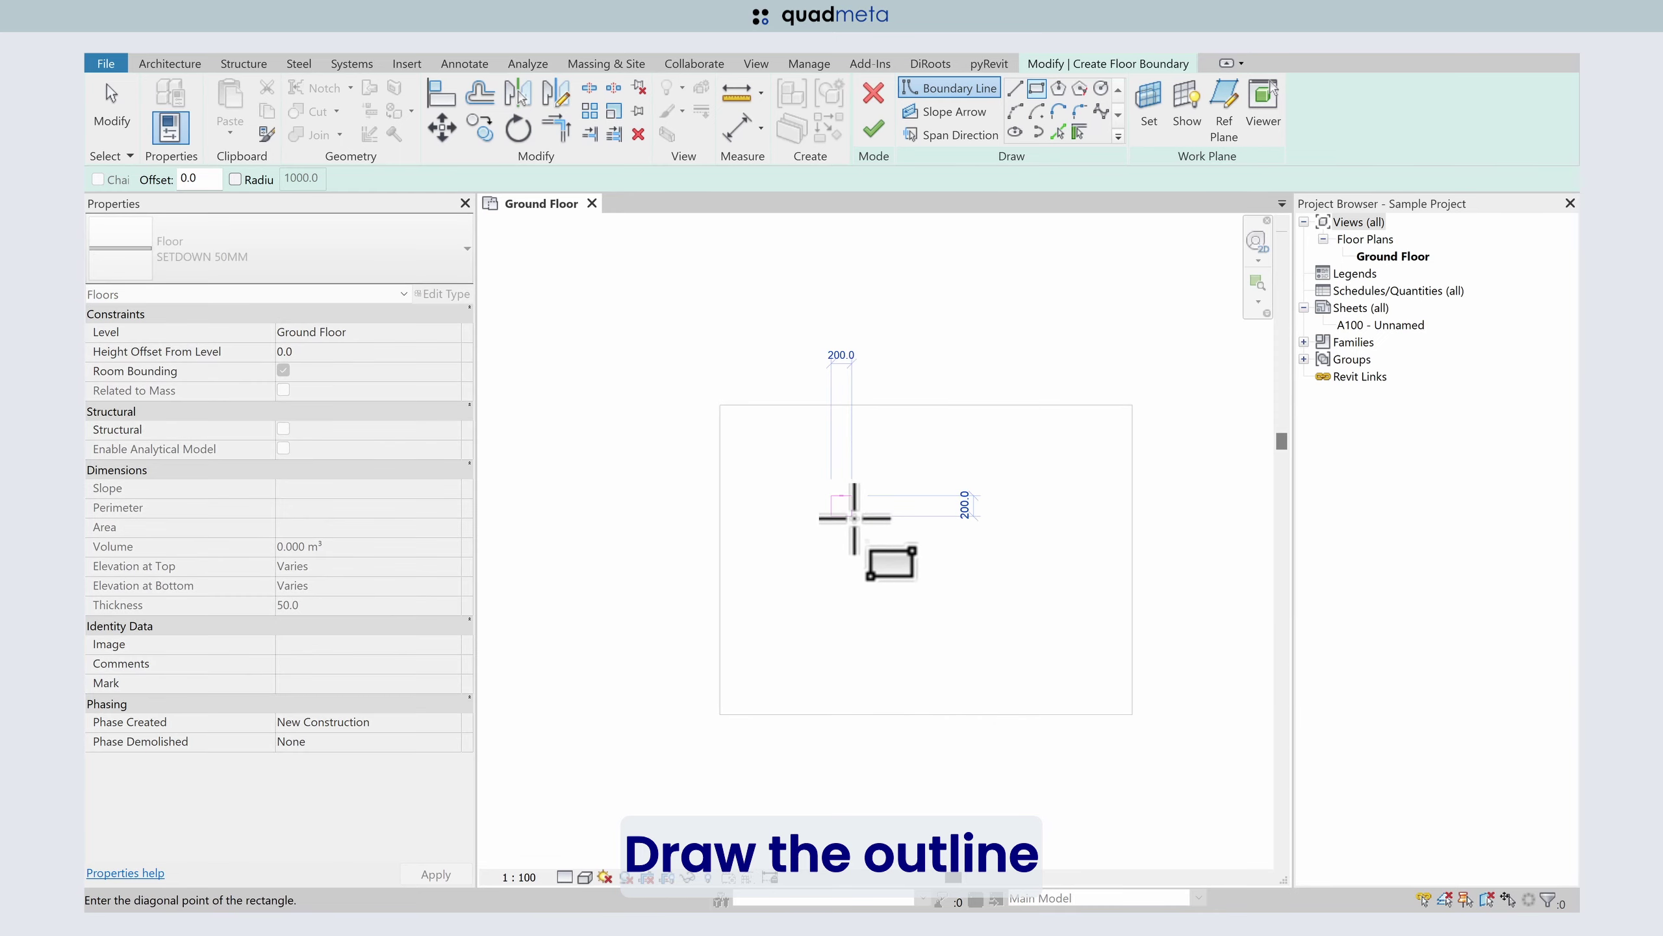
{"action": "left_click", "coordinate": [976, 609]}
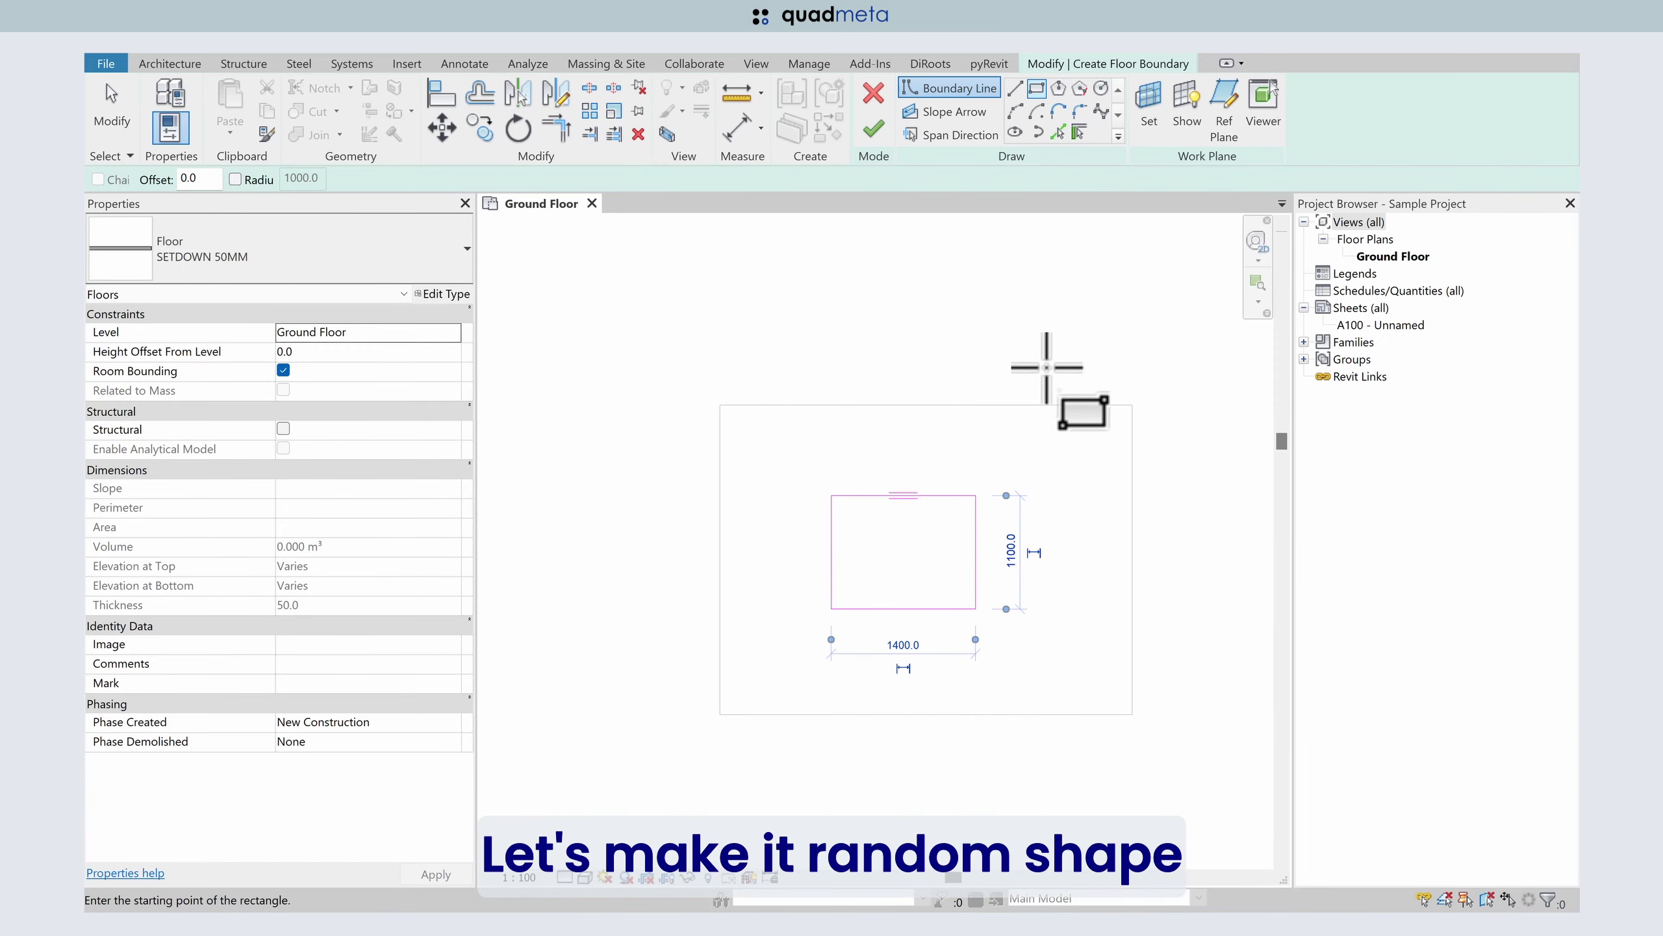
{"action": "left_click", "coordinate": [1014, 88]}
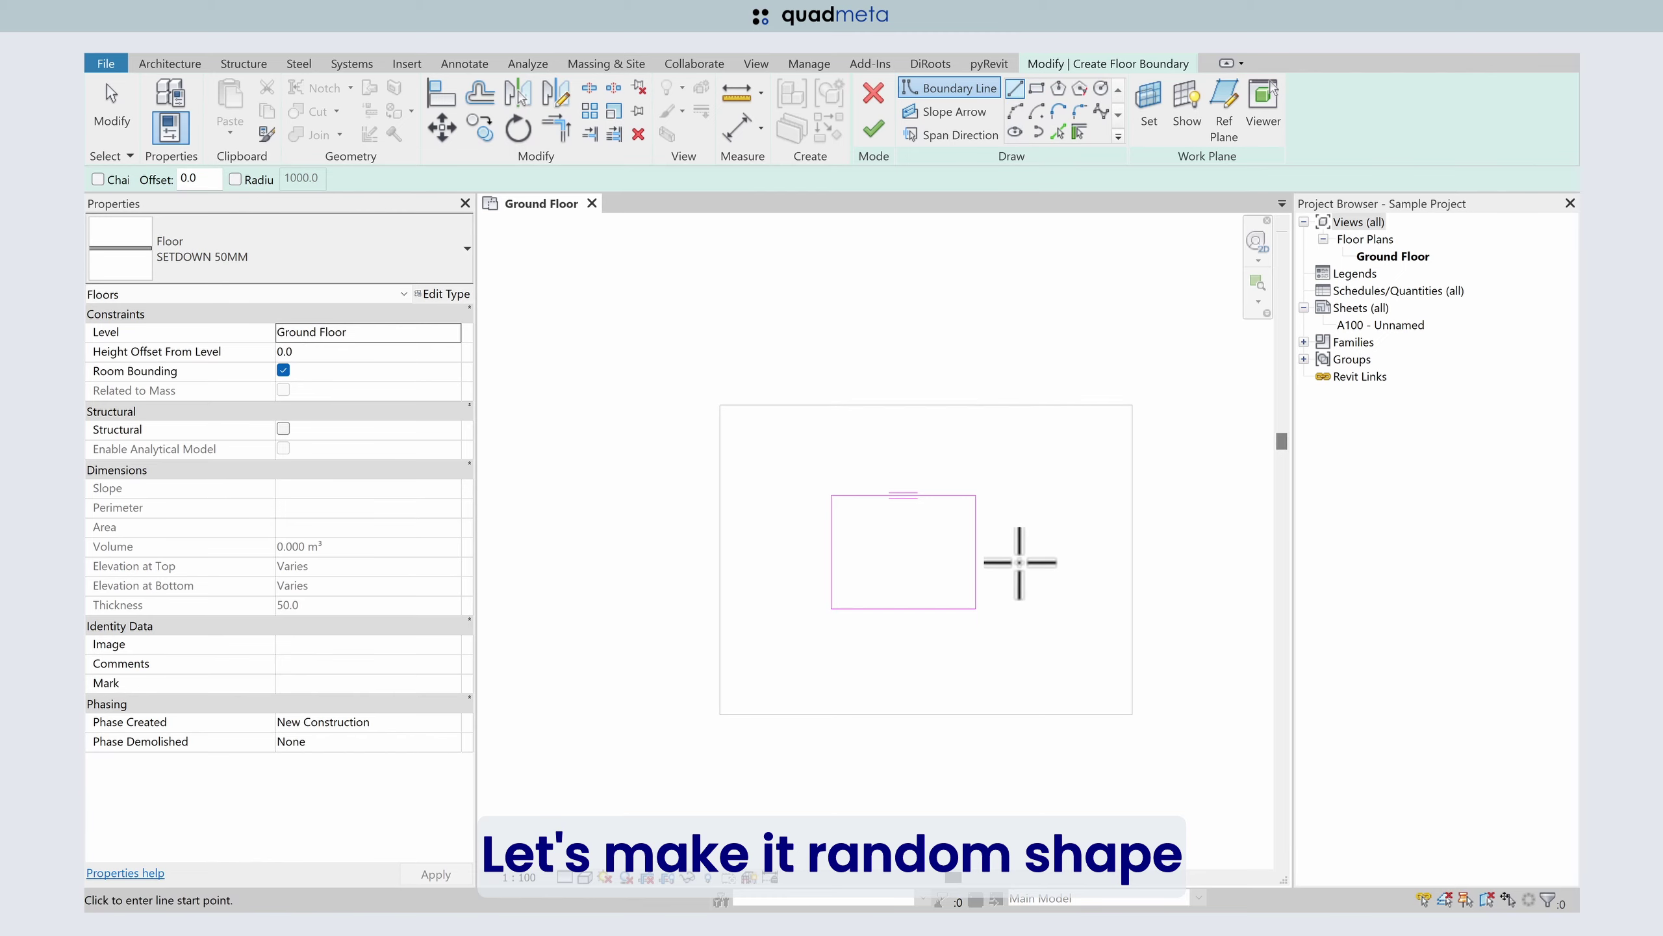
{"action": "left_click", "coordinate": [981, 560]}
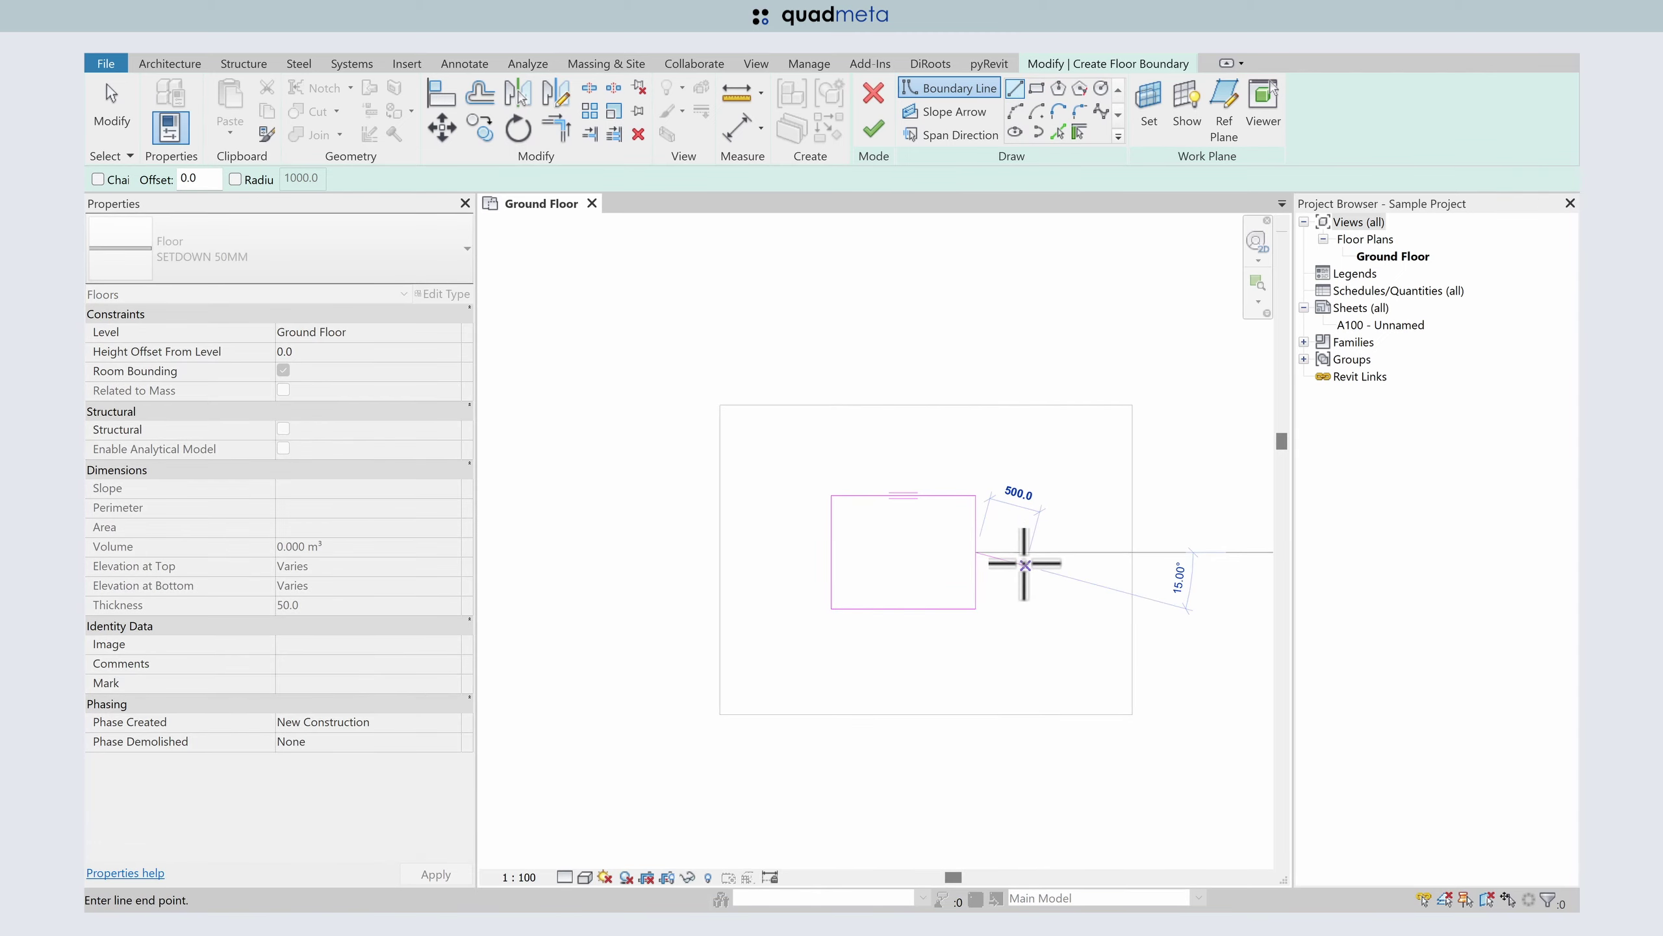
{"action": "left_click", "coordinate": [1024, 565]}
{"action": "left_click", "coordinate": [1014, 620]}
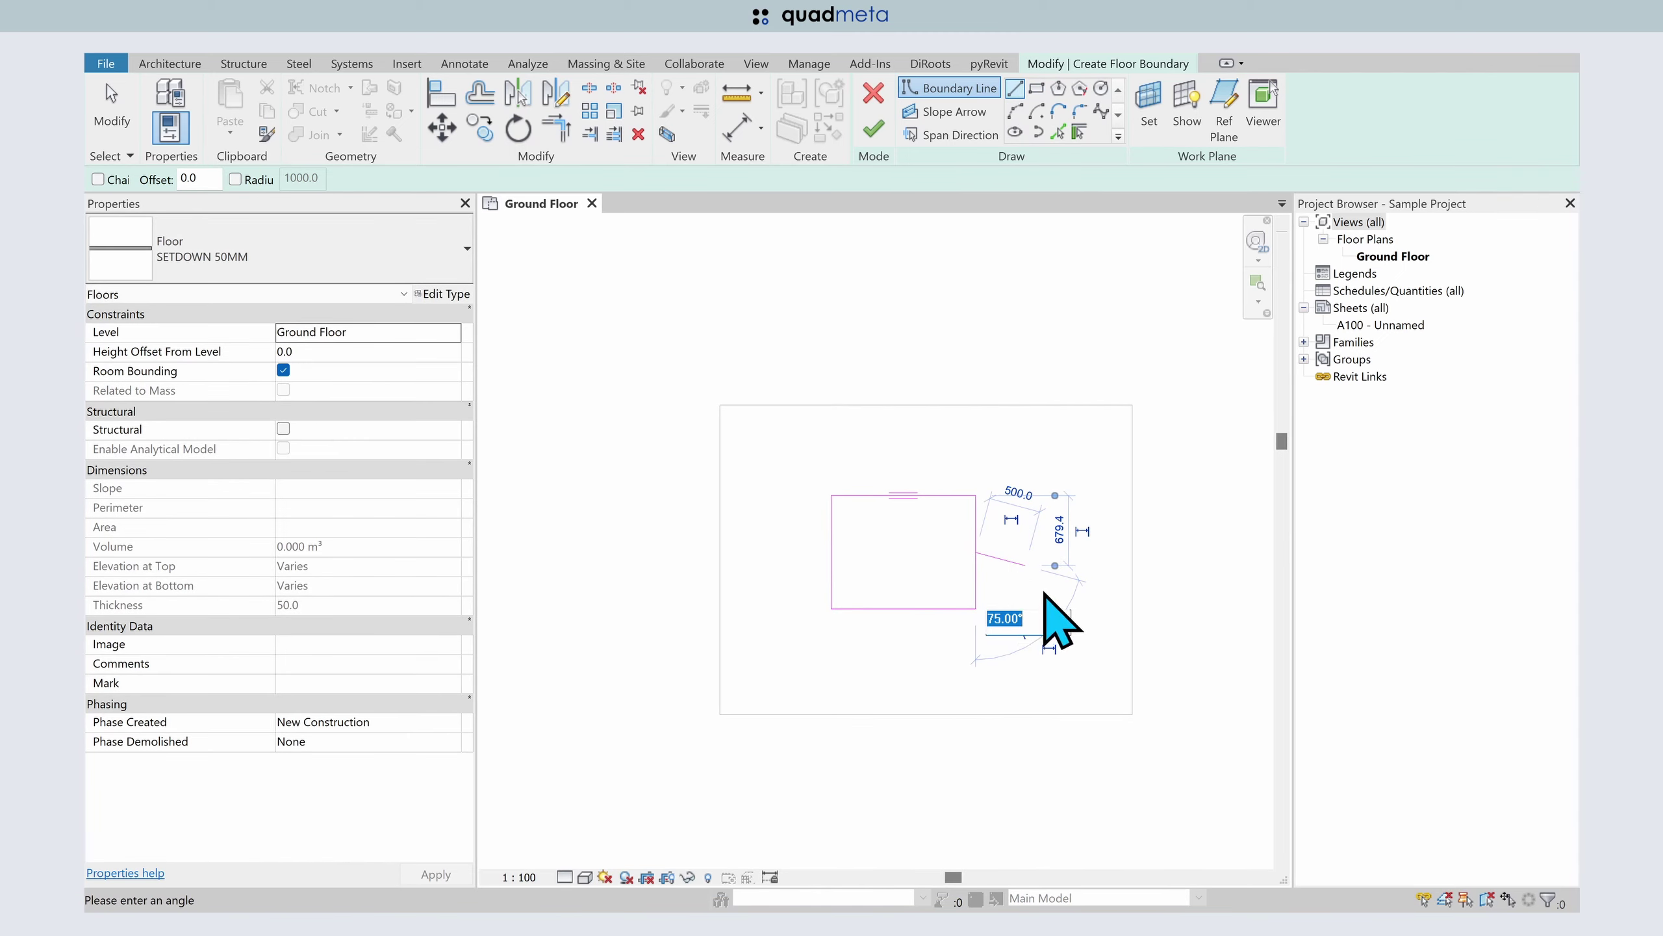
{"action": "key", "text": "Escape"}
{"action": "left_click", "coordinate": [1025, 565]}
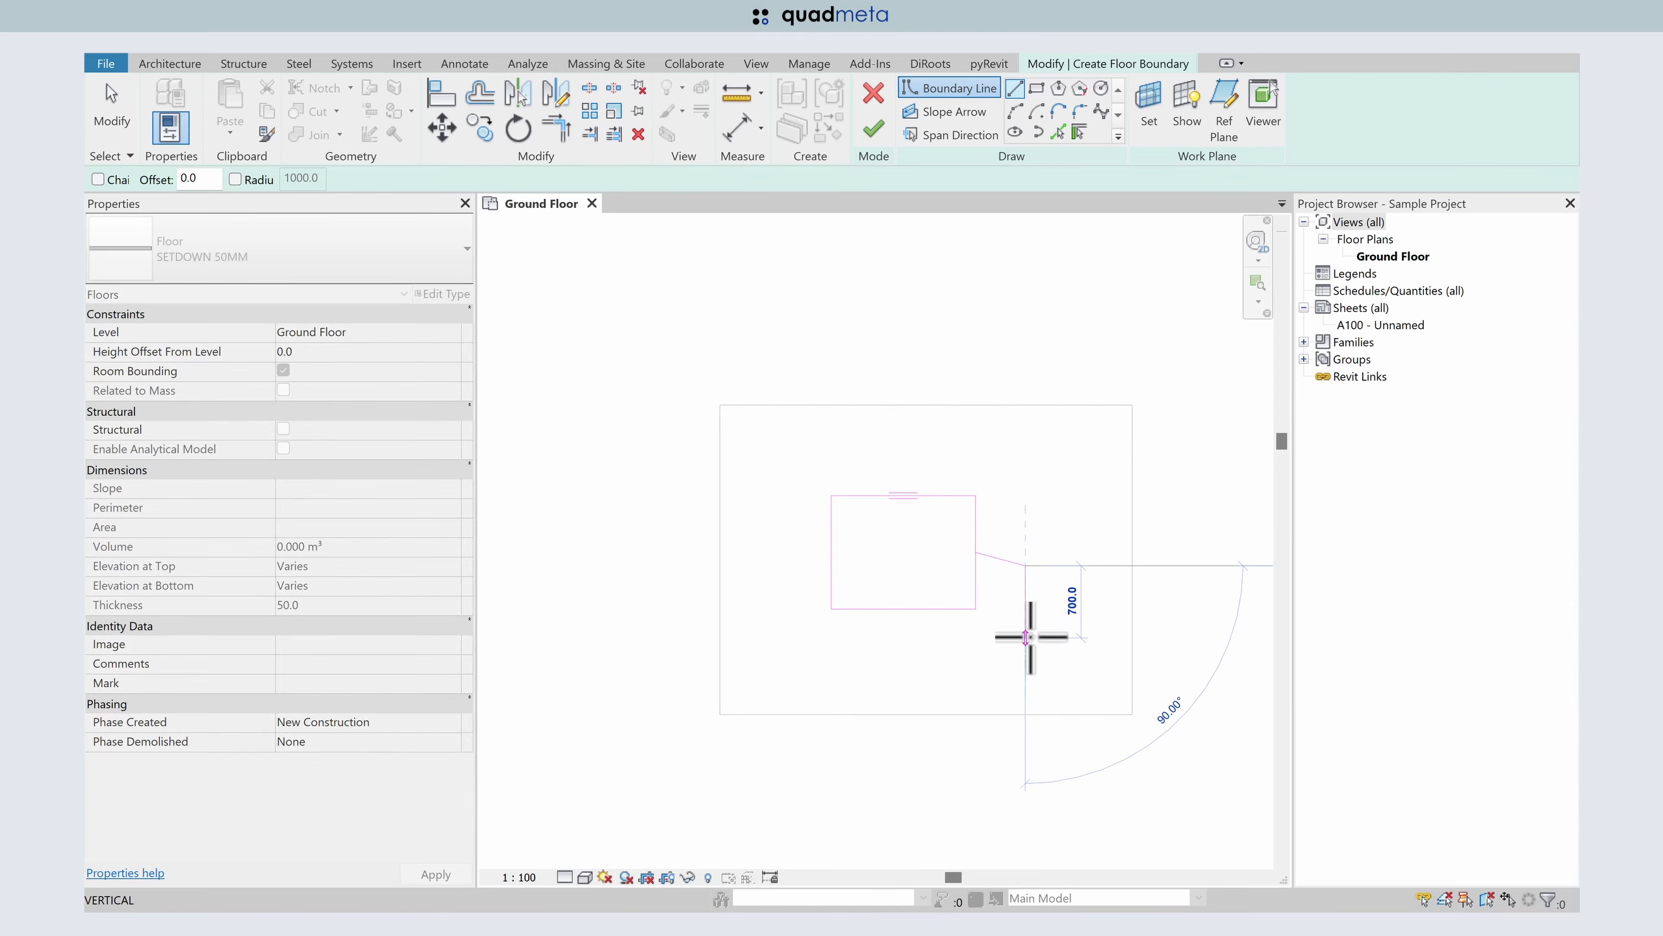
{"action": "left_click", "coordinate": [1025, 637]}
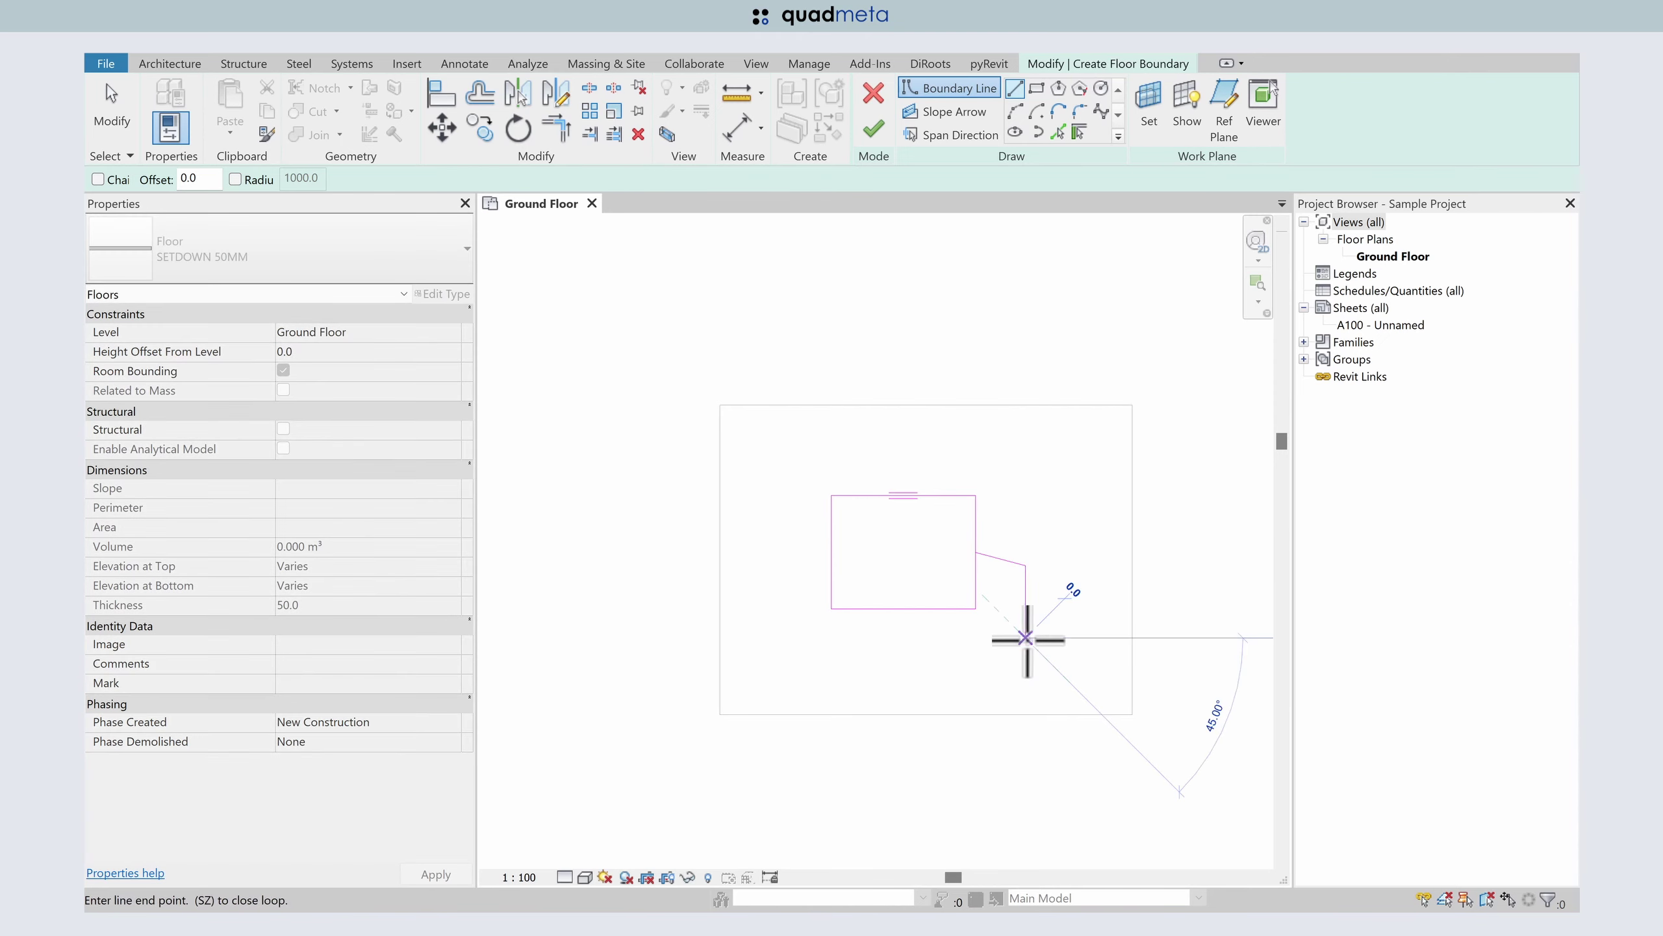
{"action": "left_click", "coordinate": [878, 685]}
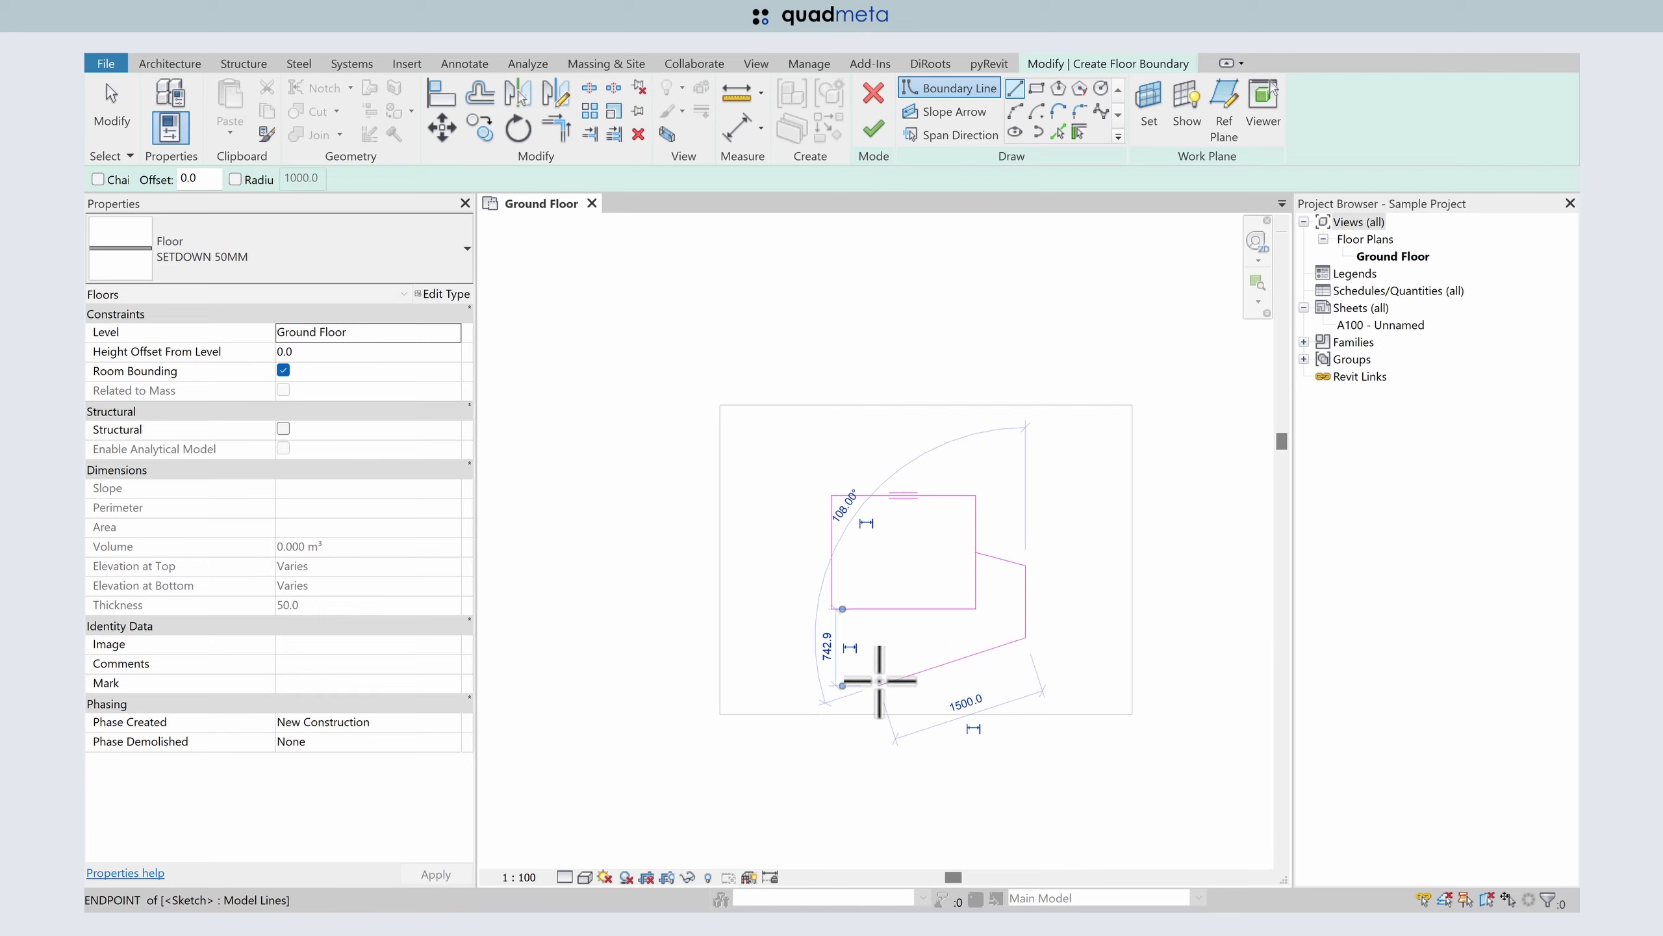
{"action": "left_click", "coordinate": [828, 609]}
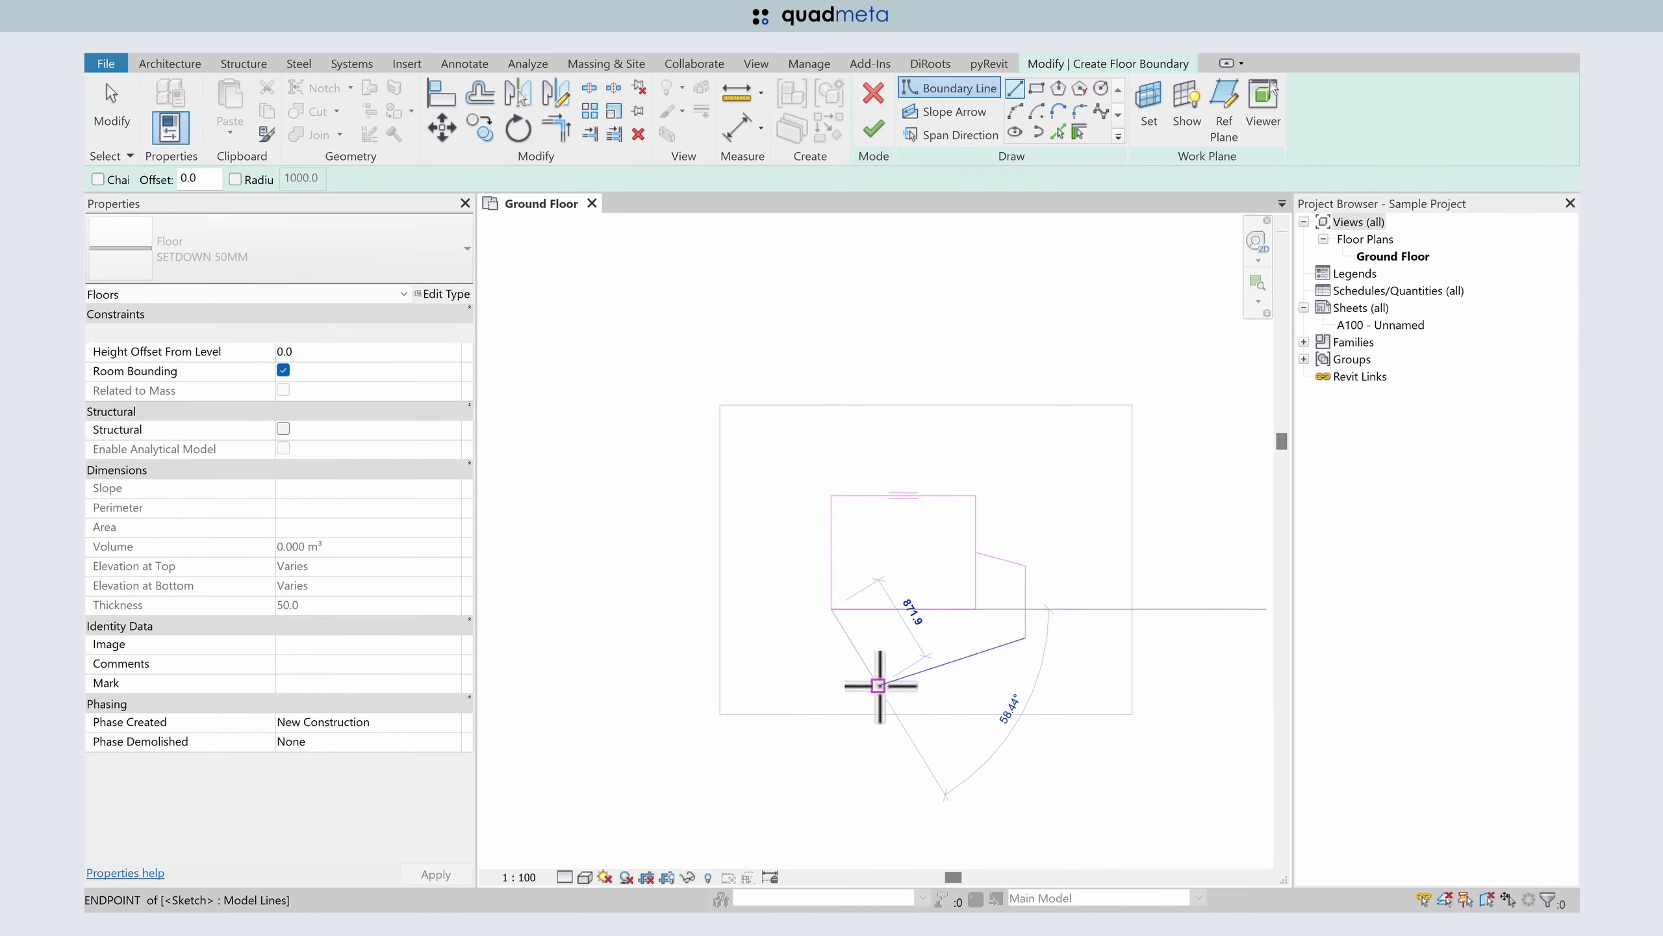
{"action": "key", "text": "Escape"}
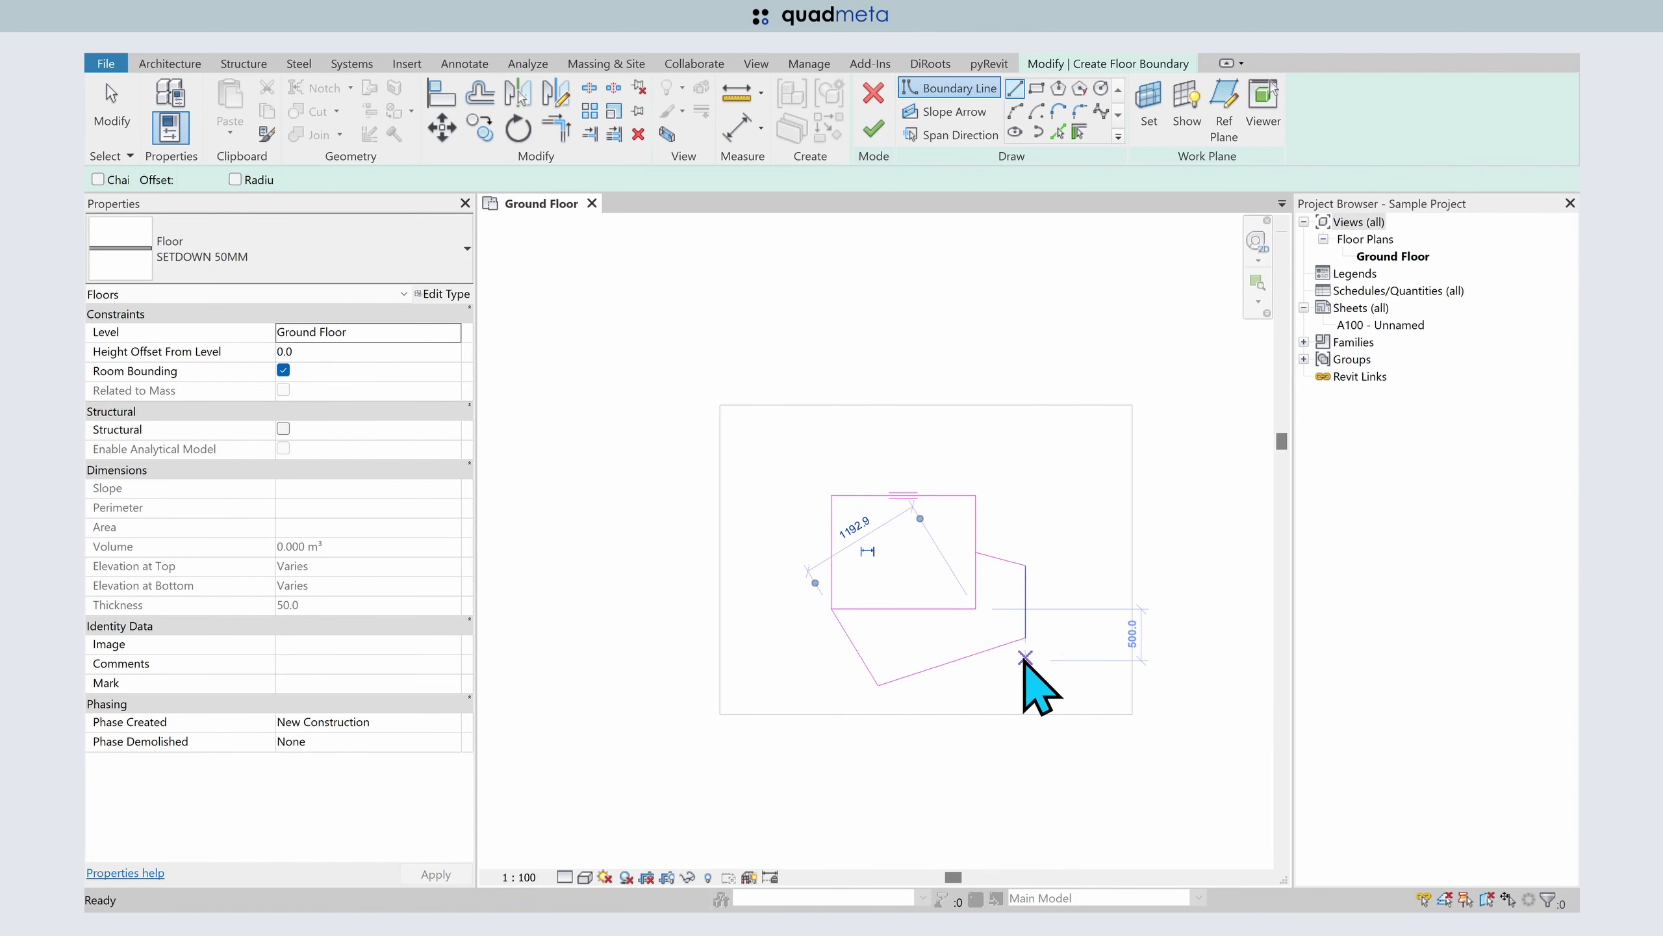
{"action": "key", "text": "Escape"}
- Delete the rectangle's bottom edge, trim the corners and finish the floor sketch
{"action": "left_click", "coordinate": [894, 609]}
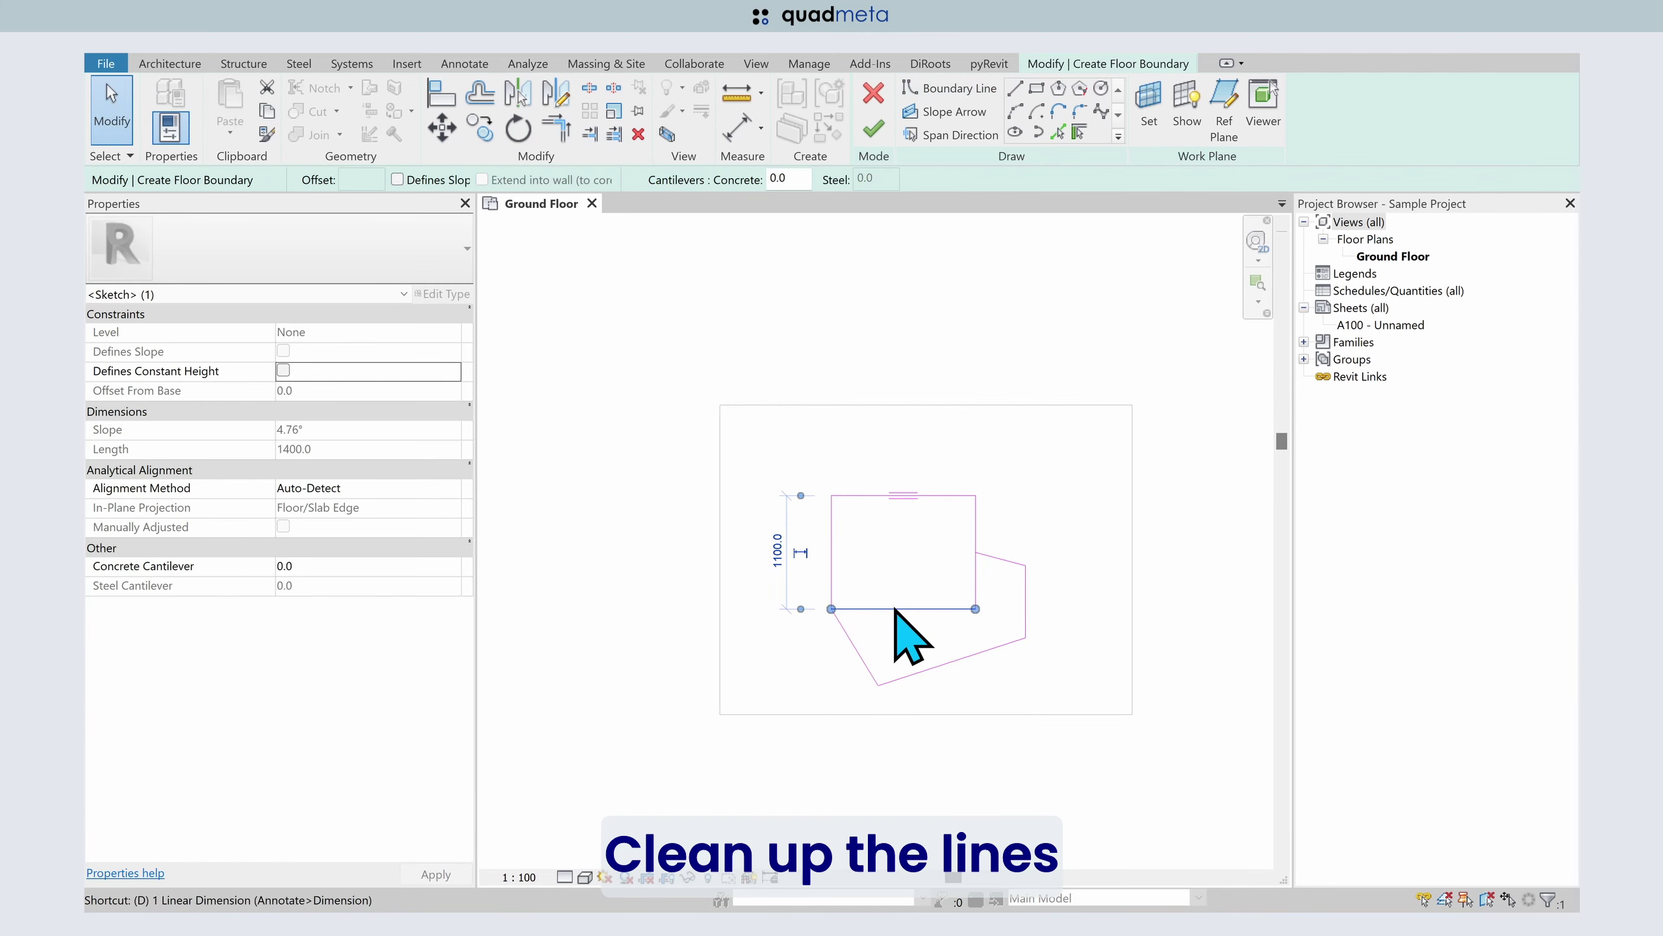
{"action": "key", "text": "Delete"}
{"action": "key", "text": "t"}
{"action": "key", "text": "r"}
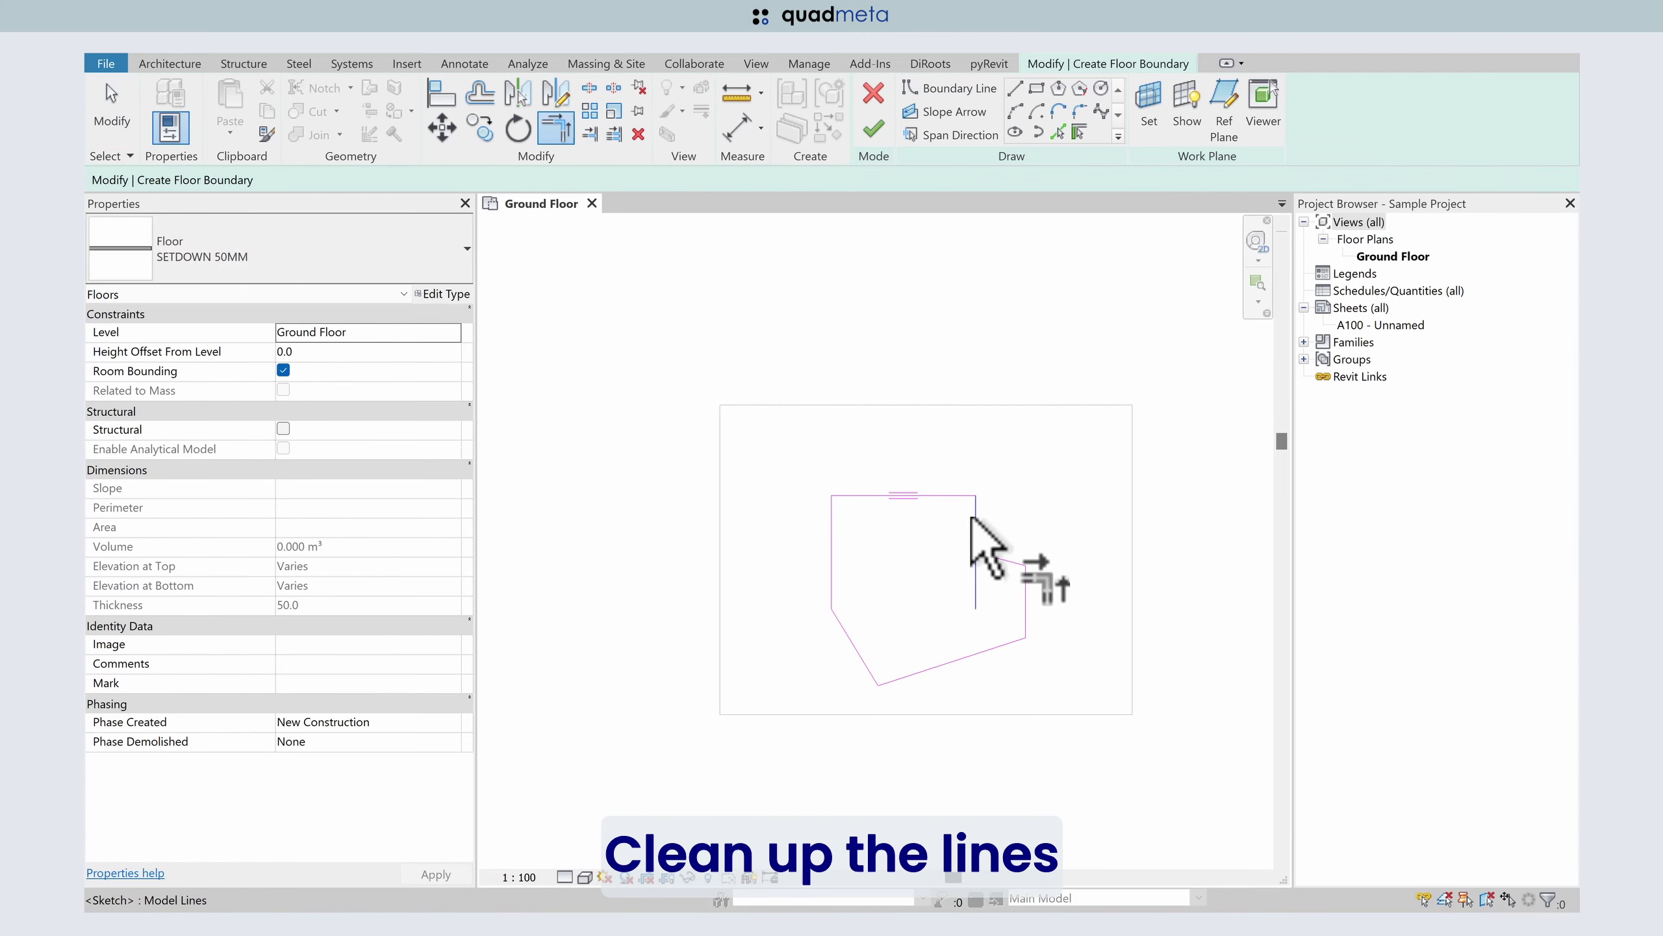
{"action": "key", "text": "Escape"}
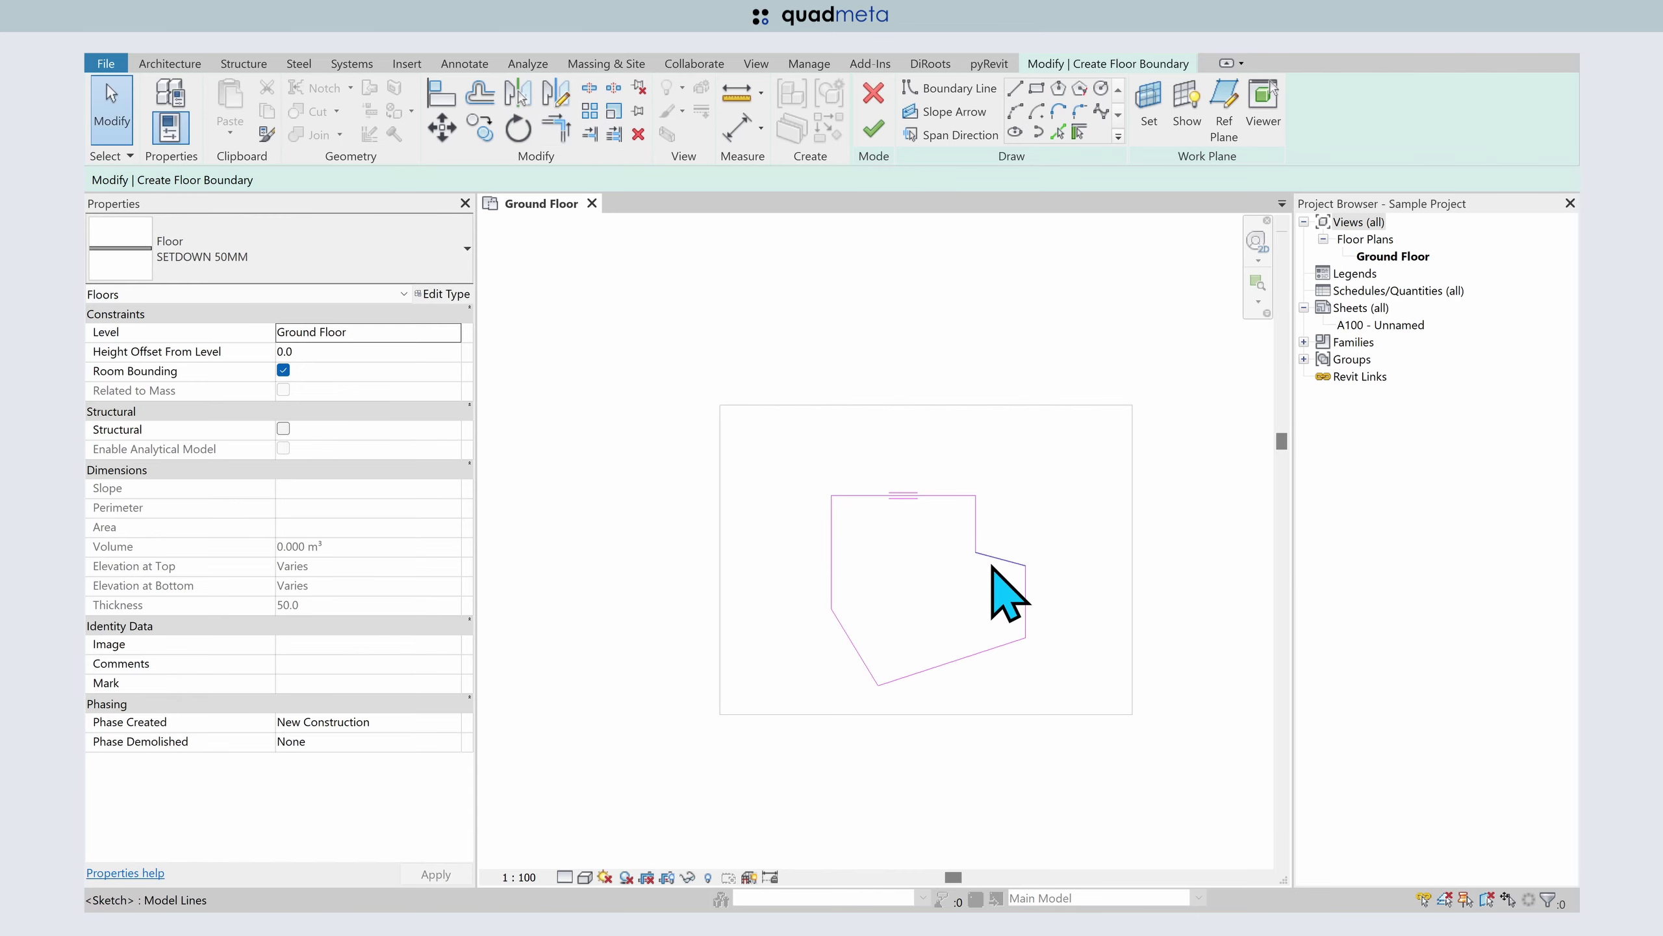
{"action": "left_click", "coordinate": [875, 128]}
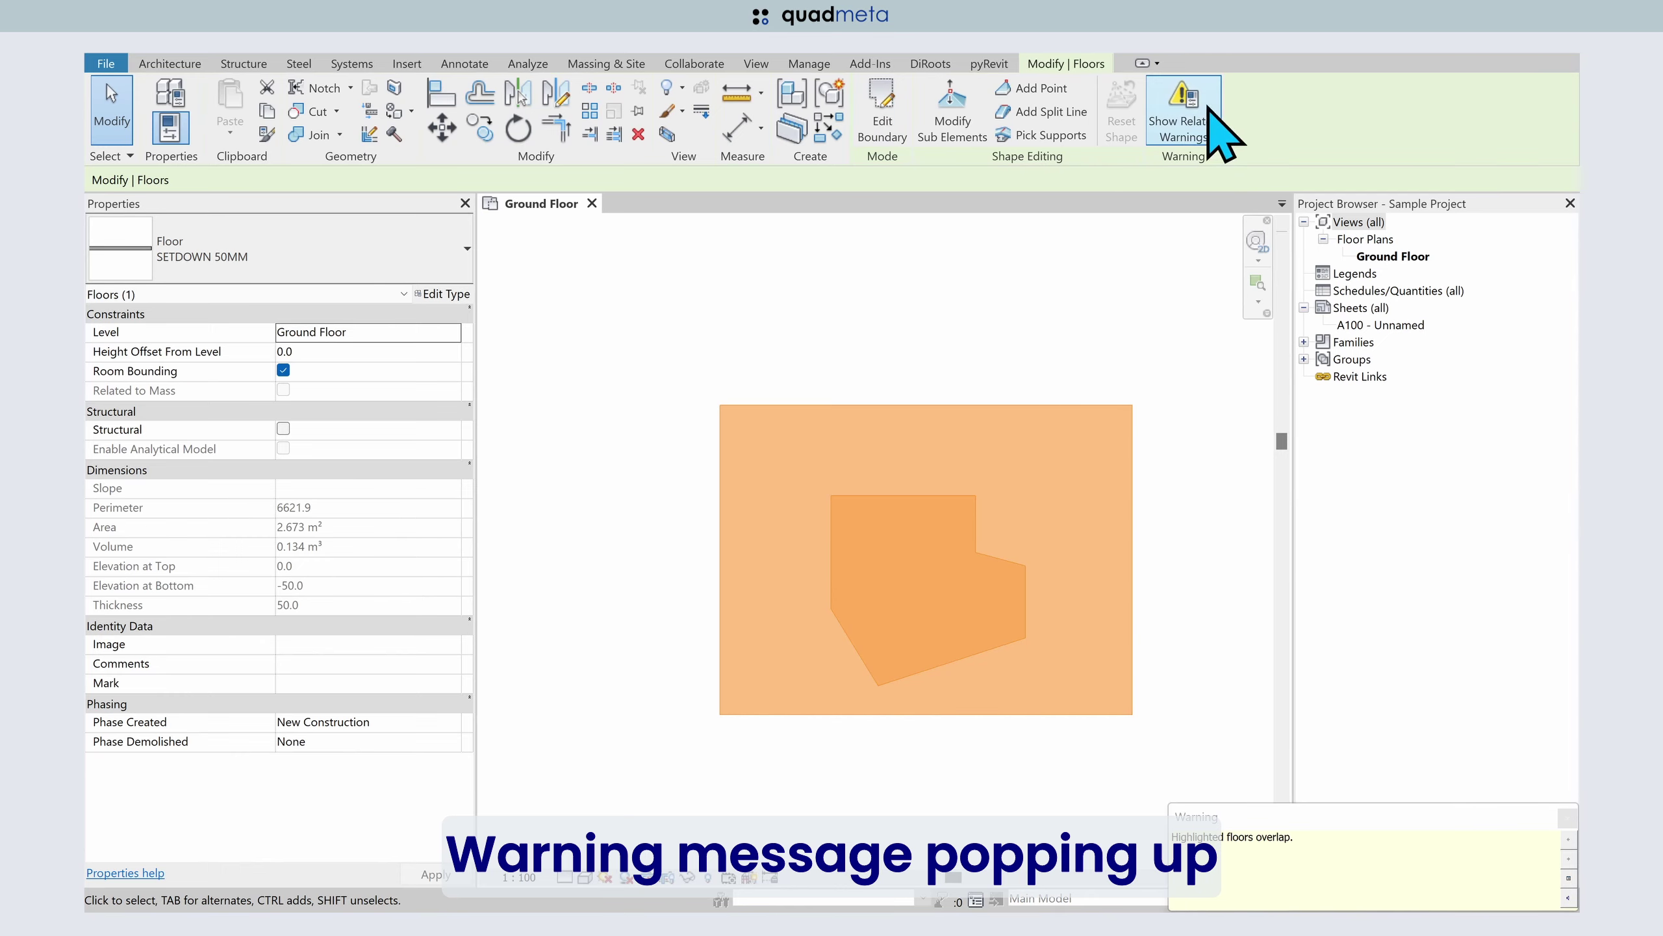
- Open the default 3D view, hide the Levels category and zoom to fit the slabs
{"action": "left_click", "coordinate": [1115, 338]}
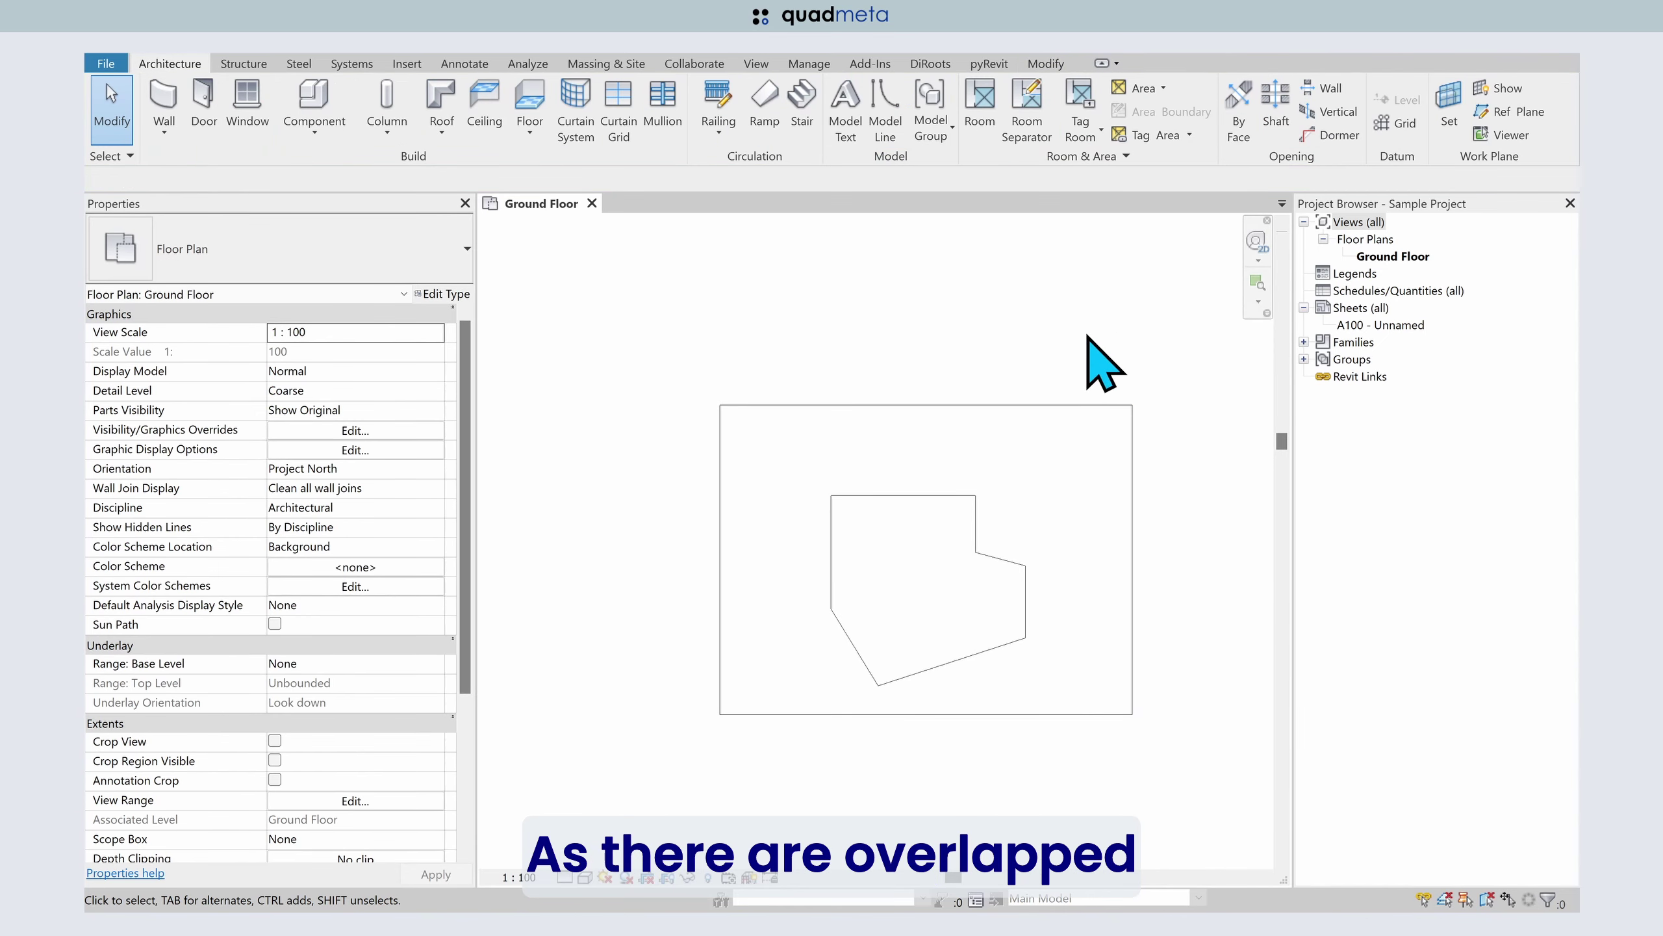
{"action": "key", "text": "3"}
{"action": "key", "text": "d"}
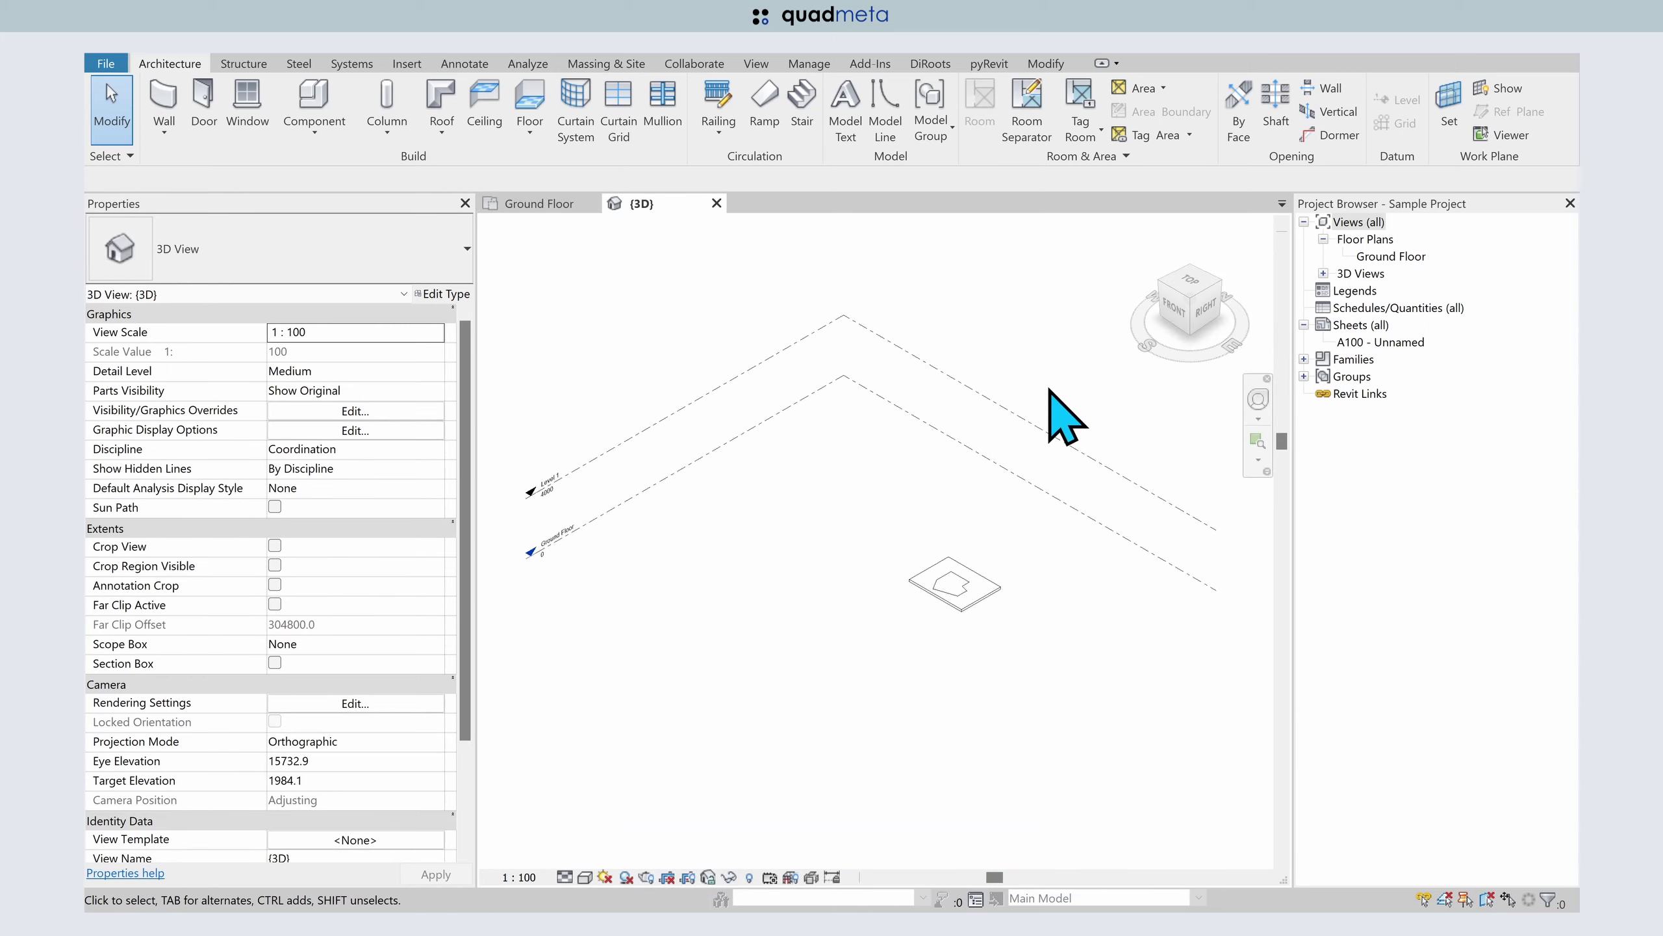
{"action": "key", "text": "v"}
{"action": "key", "text": "g"}
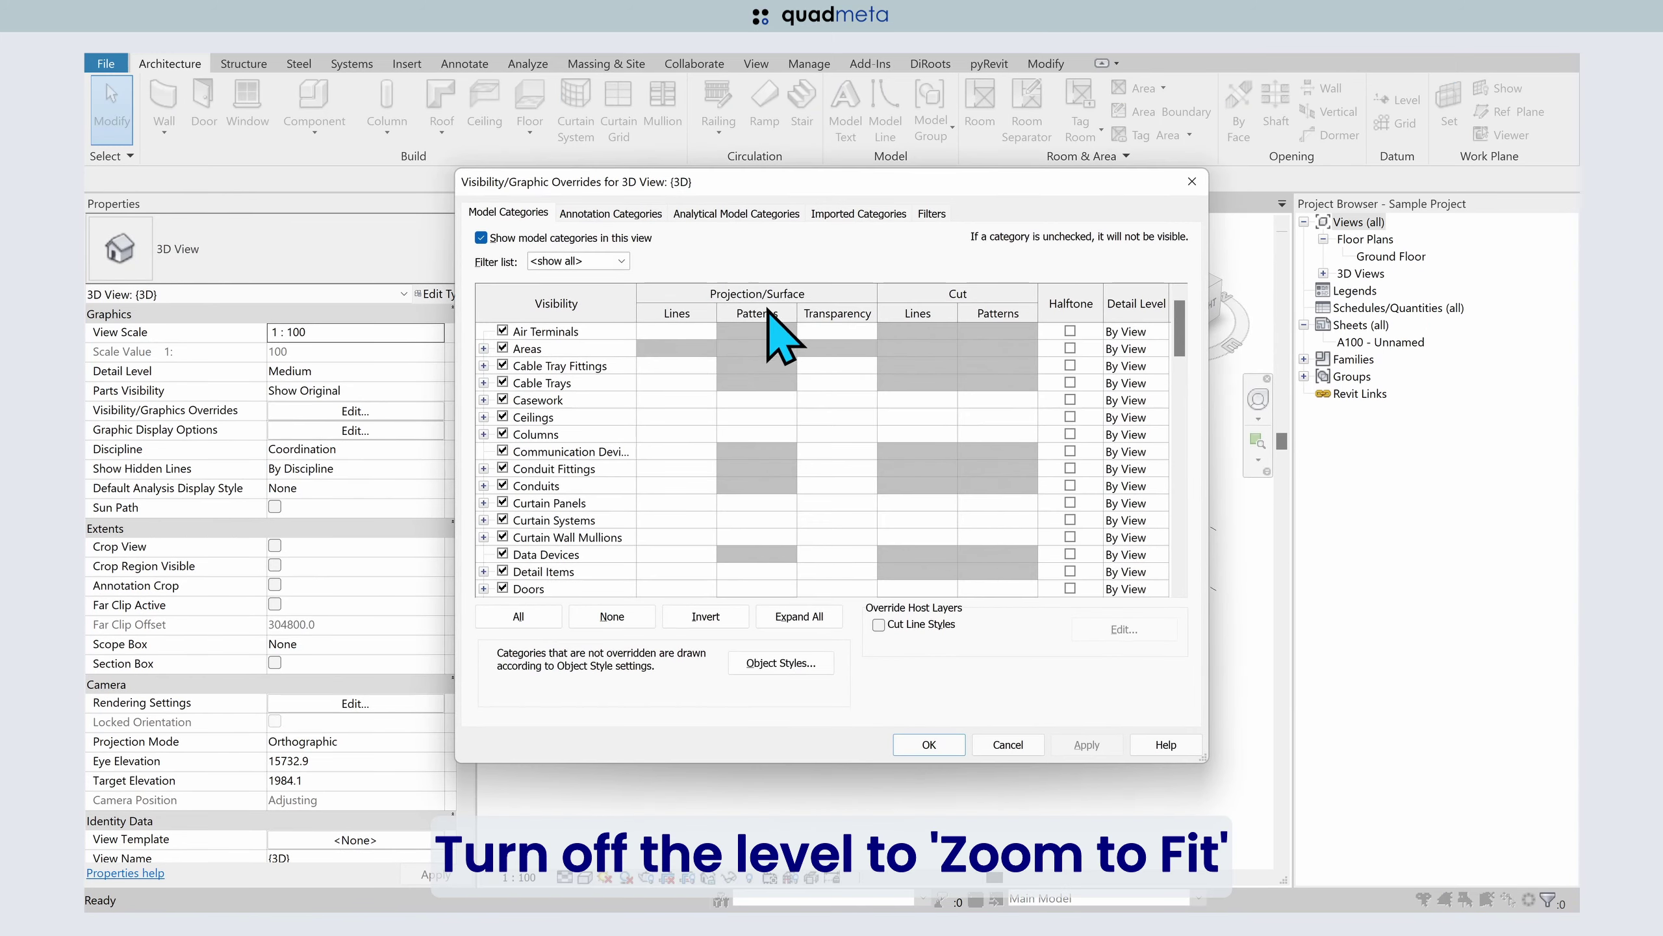
{"action": "left_click", "coordinate": [605, 213]}
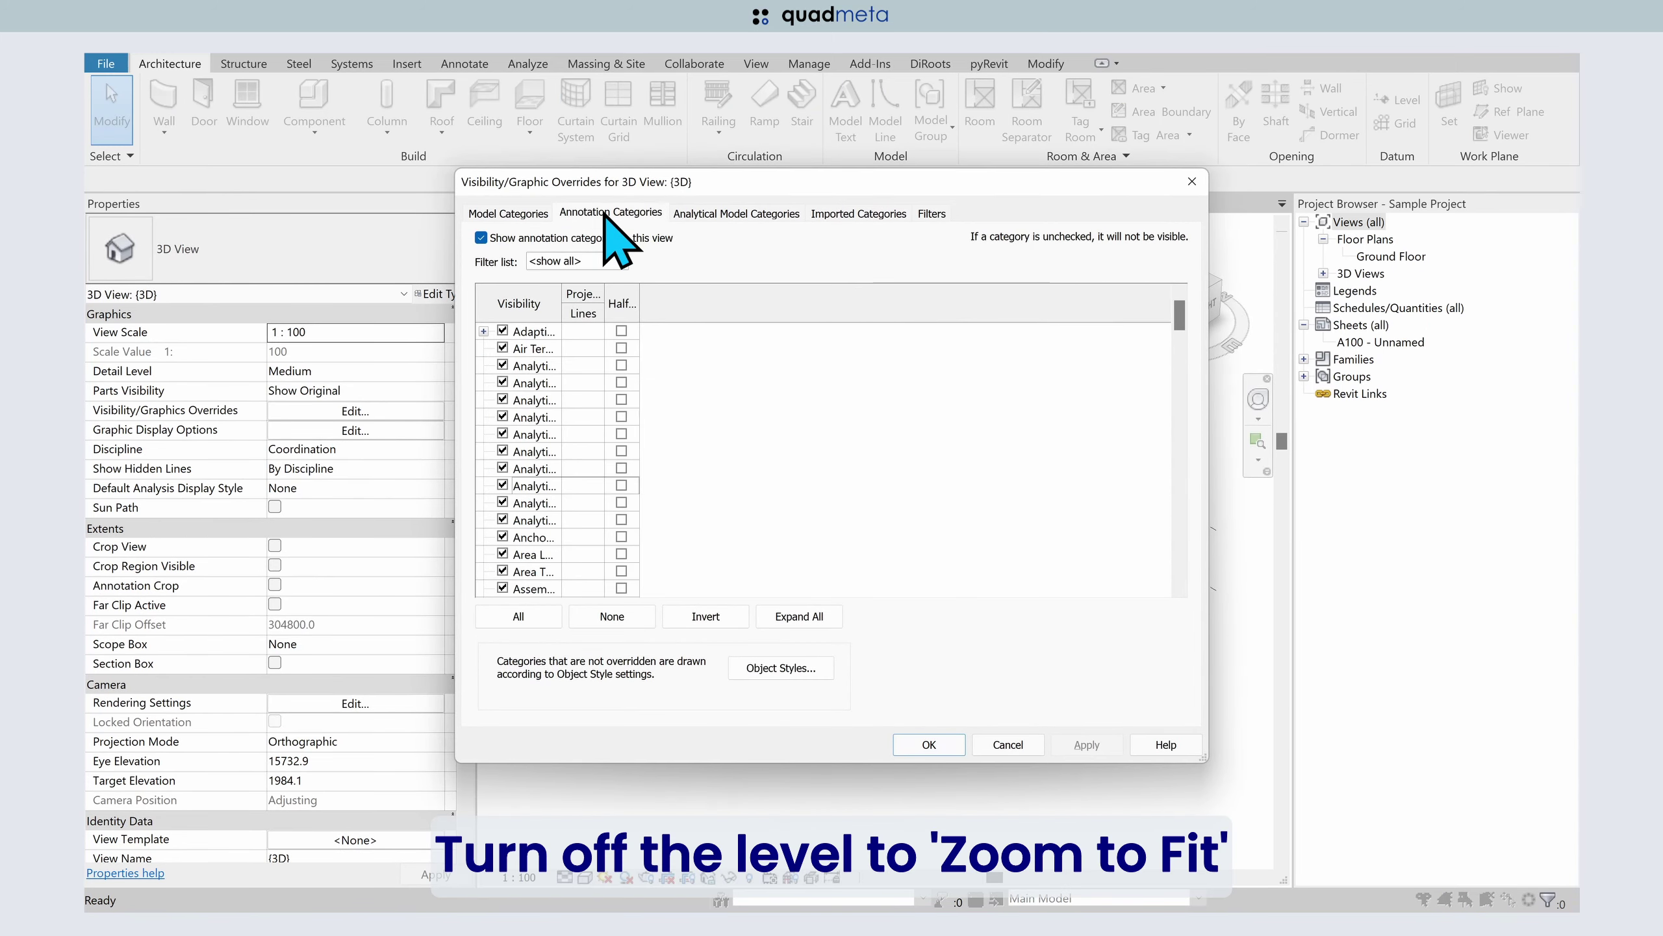
{"action": "left_click", "coordinate": [528, 434]}
{"action": "key", "text": "l"}
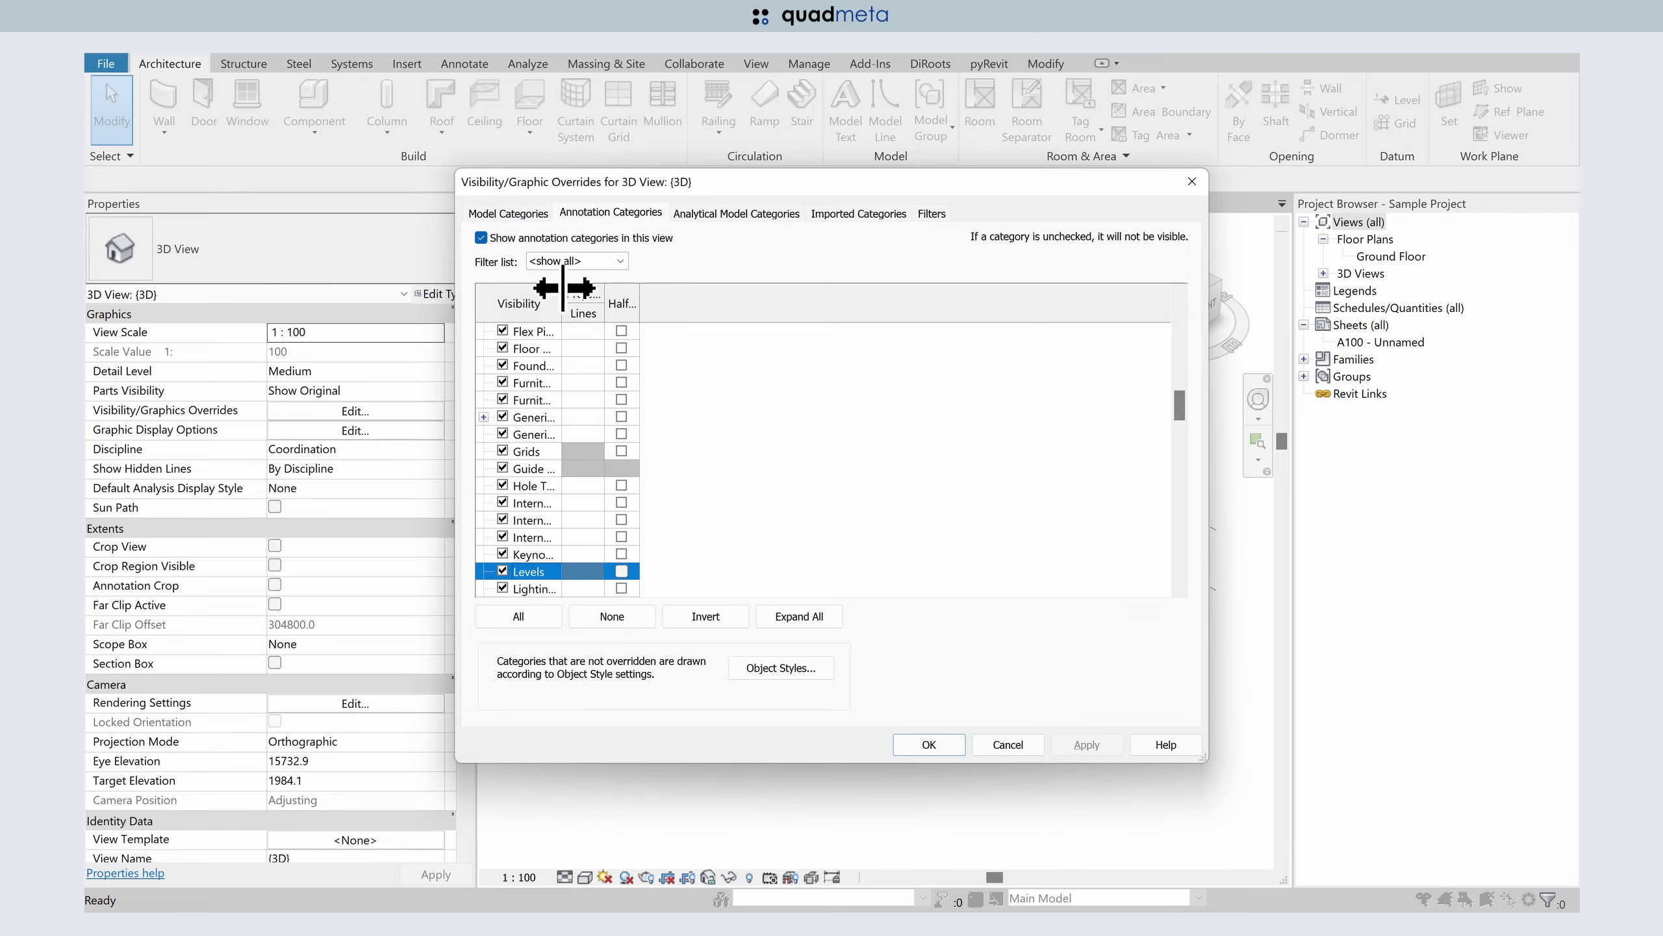
{"action": "left_click_drag", "start_coordinate": [564, 292], "coordinate": [640, 293]}
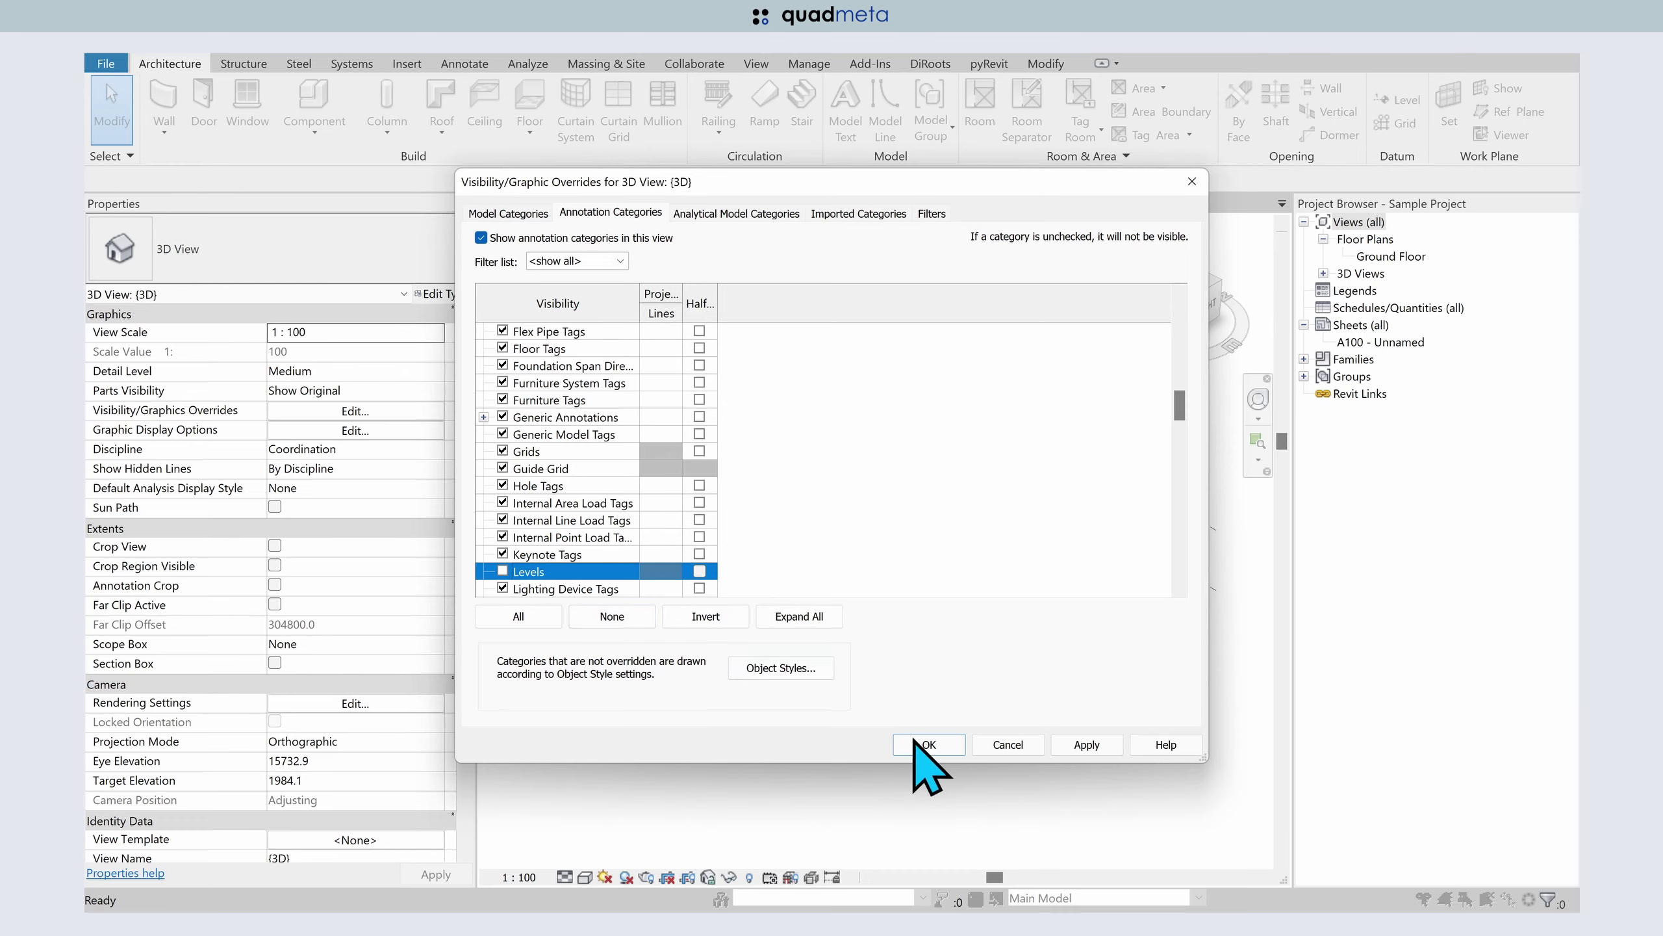
{"action": "left_click", "coordinate": [1085, 747]}
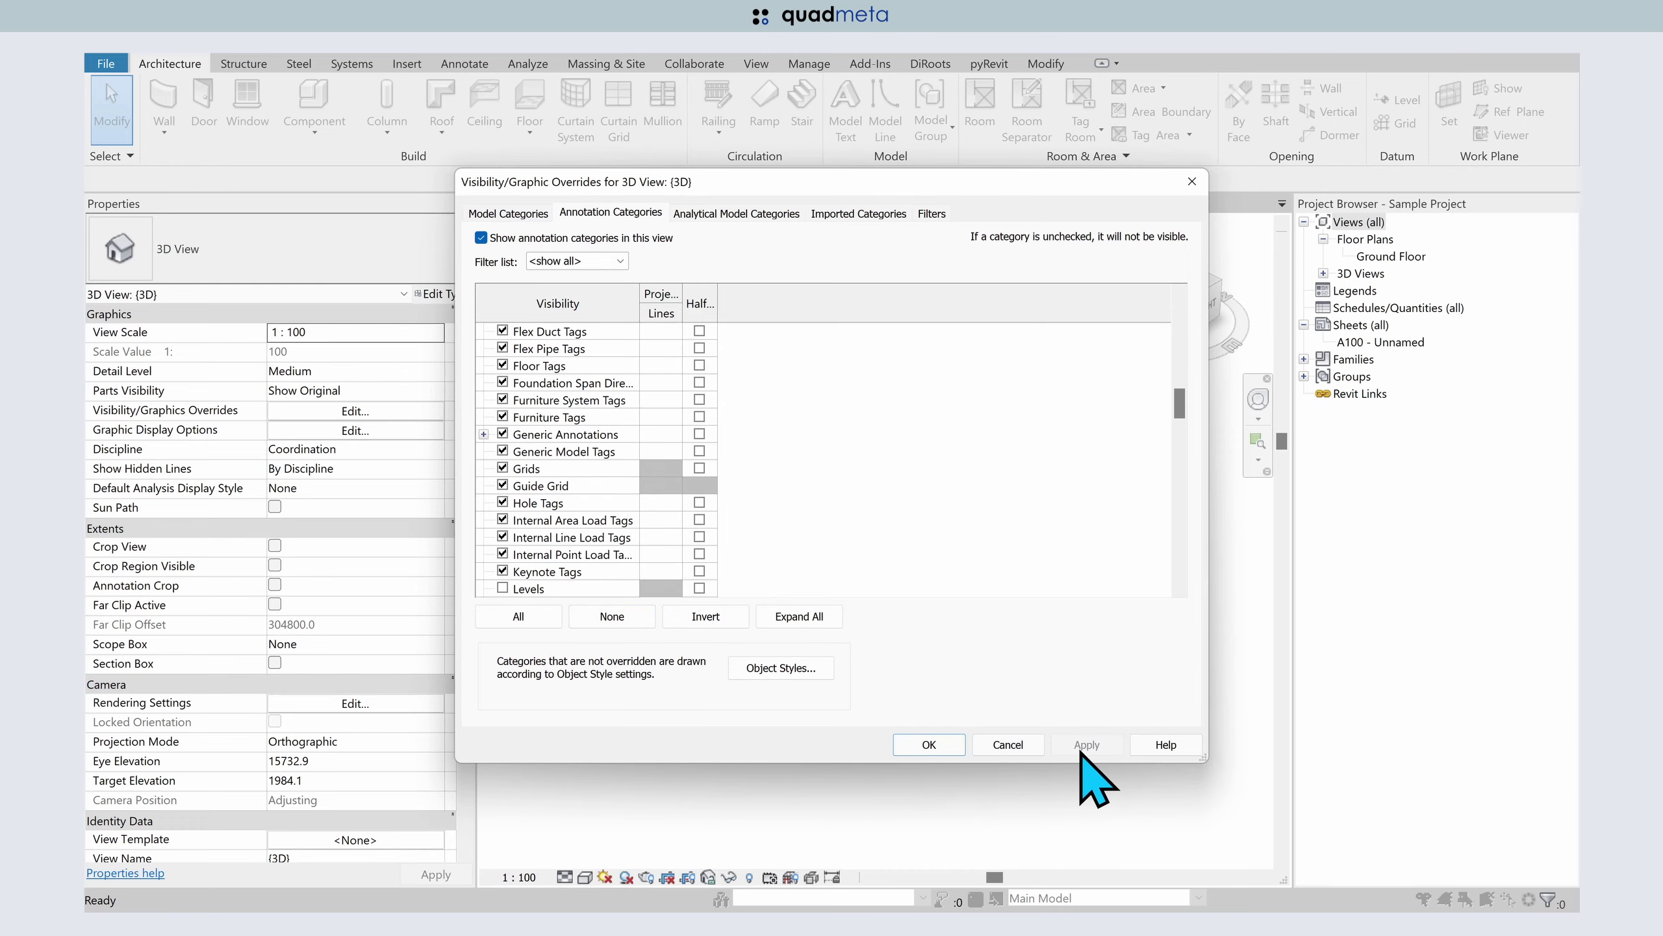
{"action": "left_click", "coordinate": [936, 750]}
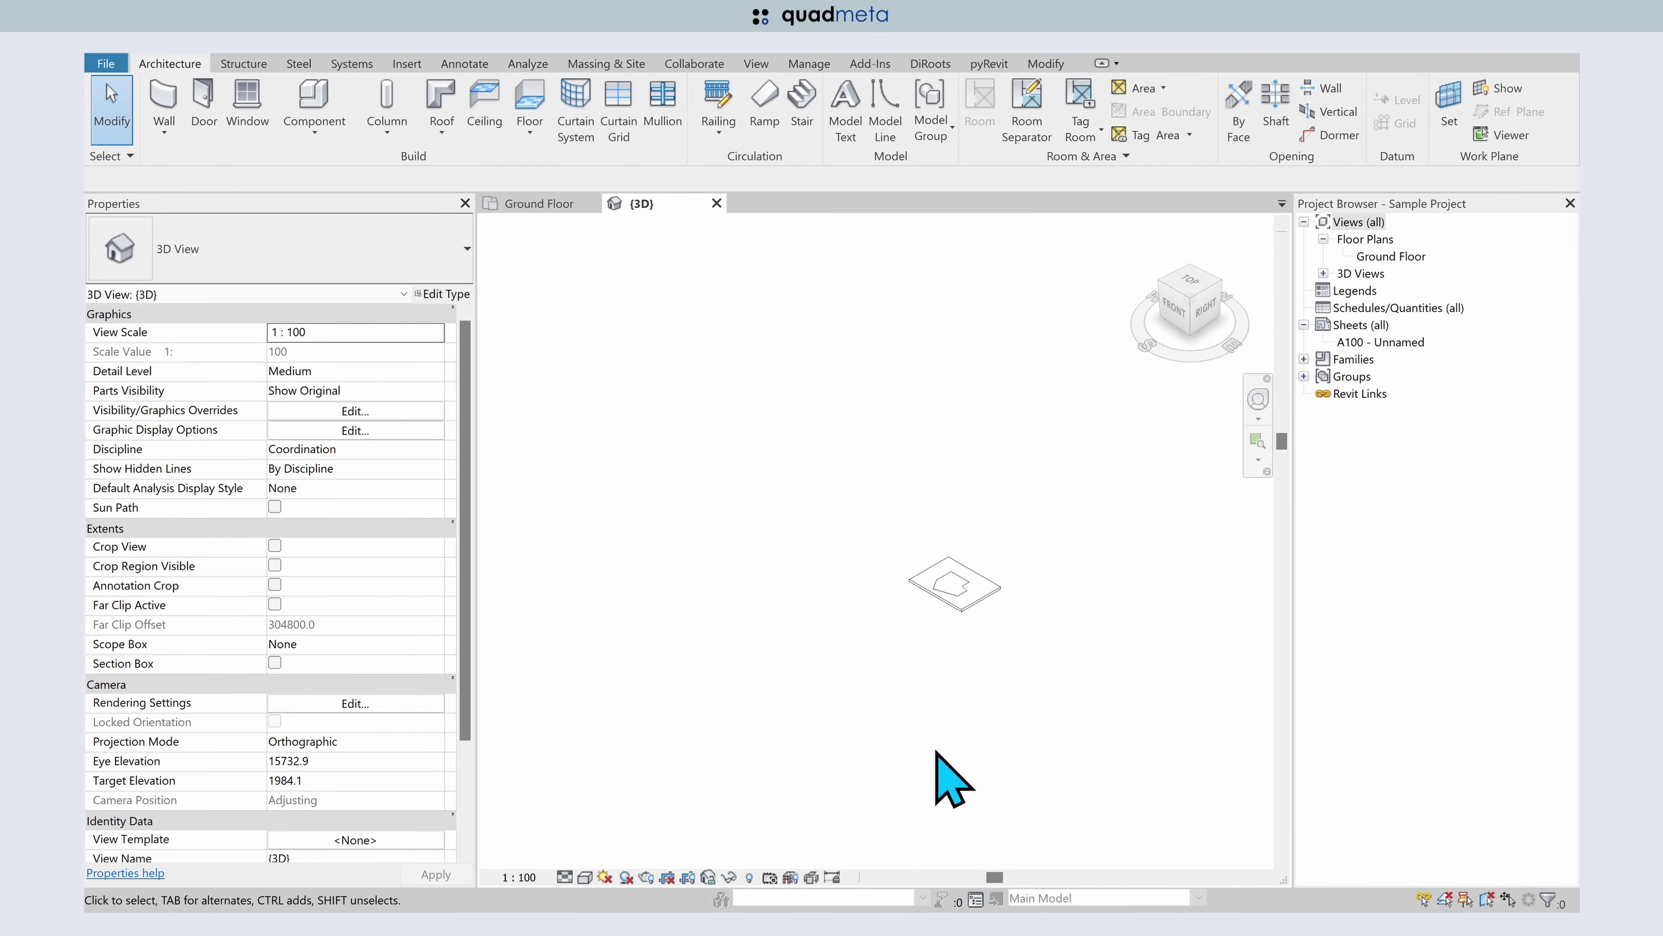
{"action": "key", "text": "a"}
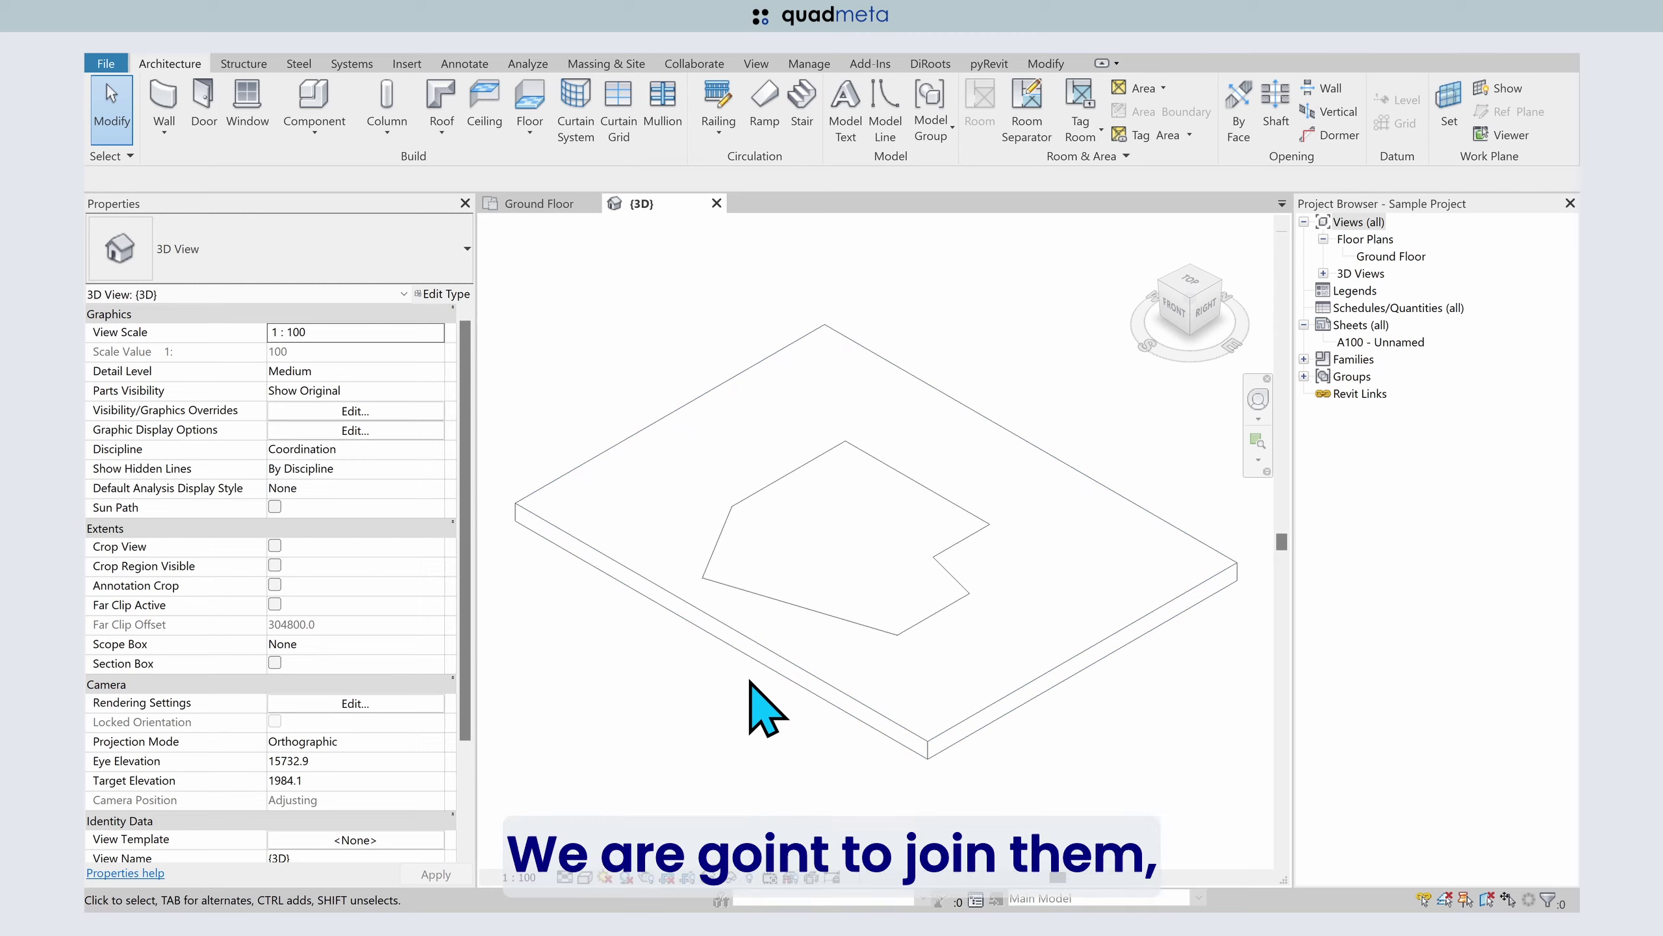
- Join Geometry between the floors, cancelling the slab-first warning and picking the setdown floor first
{"action": "left_click", "coordinate": [1044, 63]}
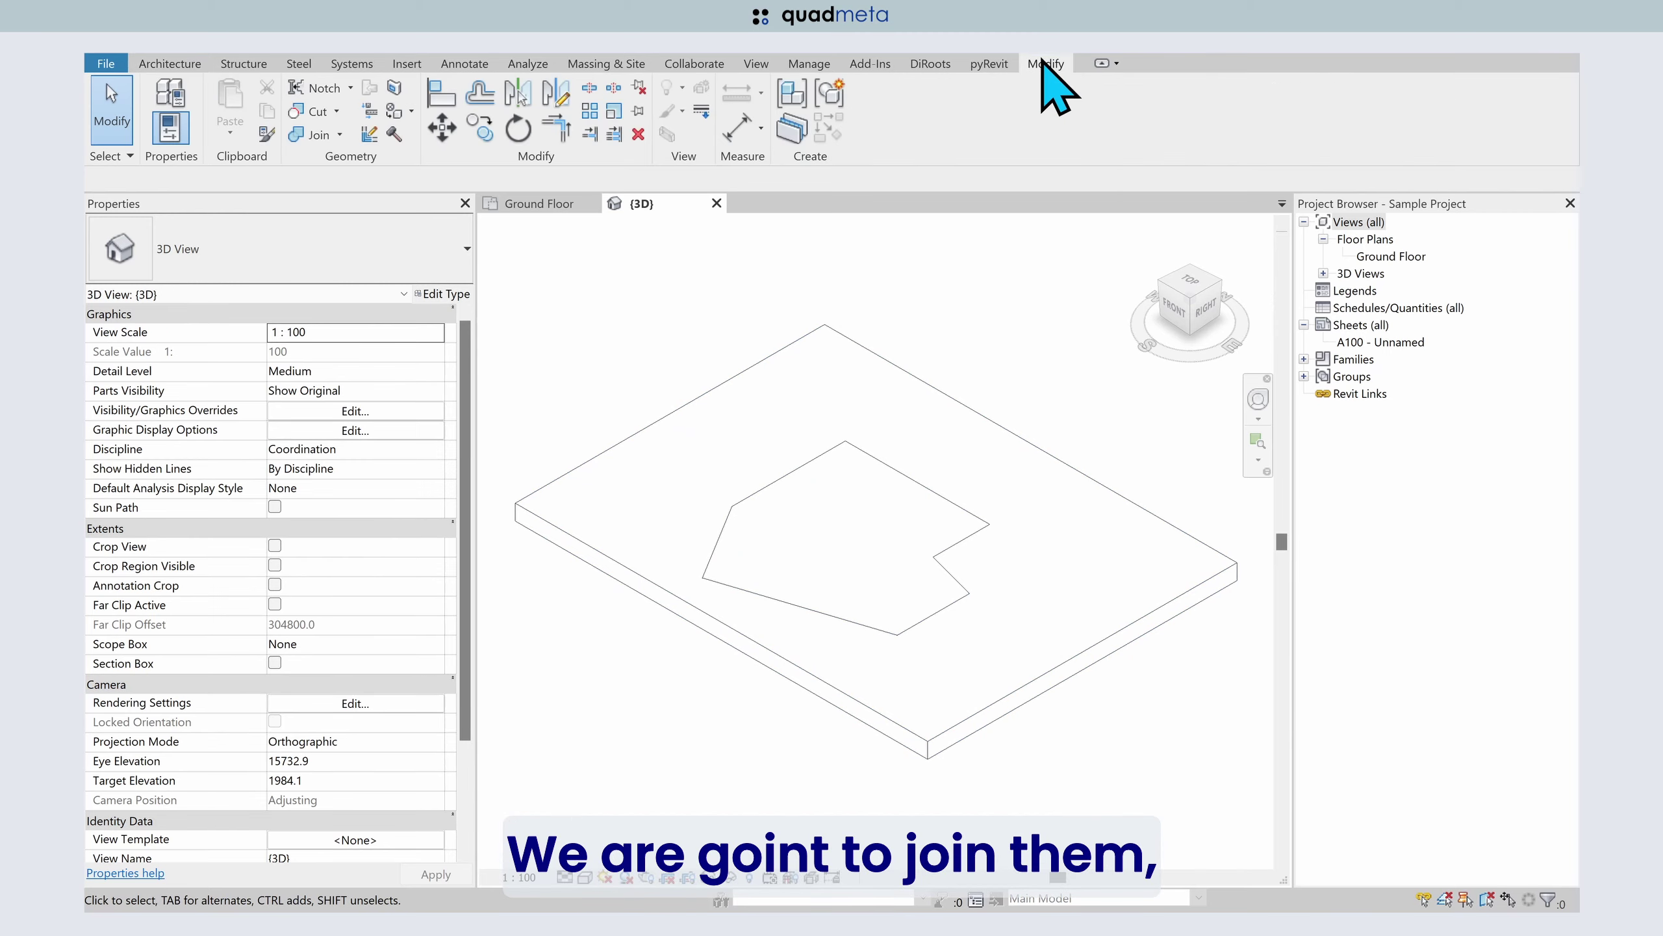
{"action": "left_click", "coordinate": [310, 143]}
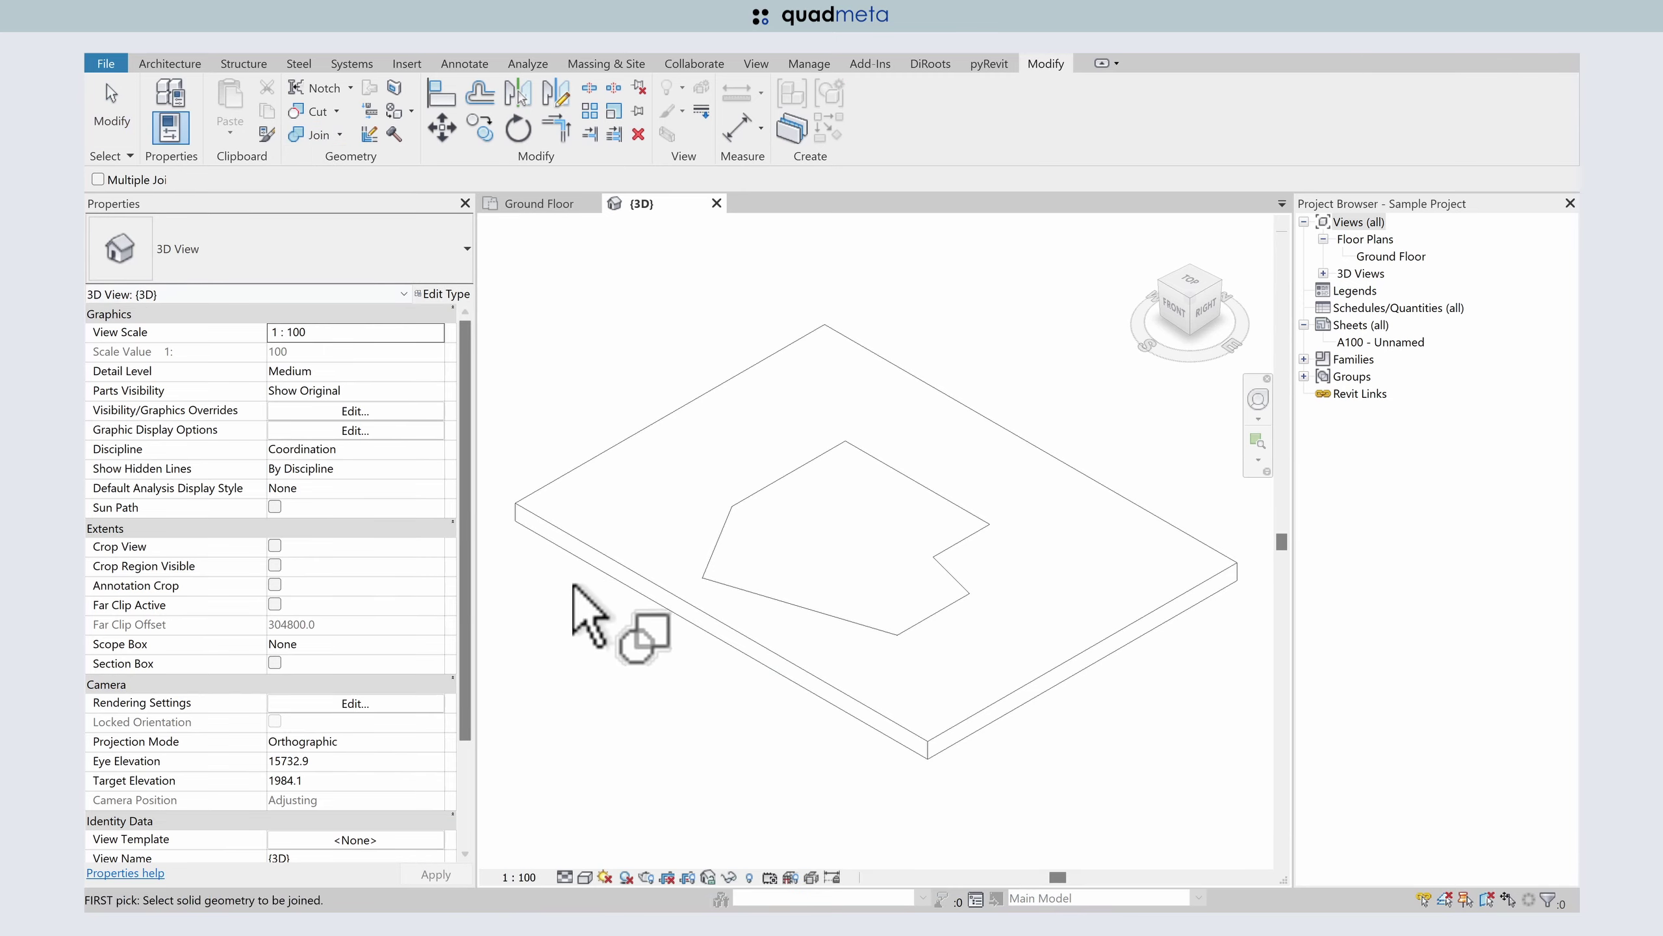
{"action": "left_click", "coordinate": [685, 592]}
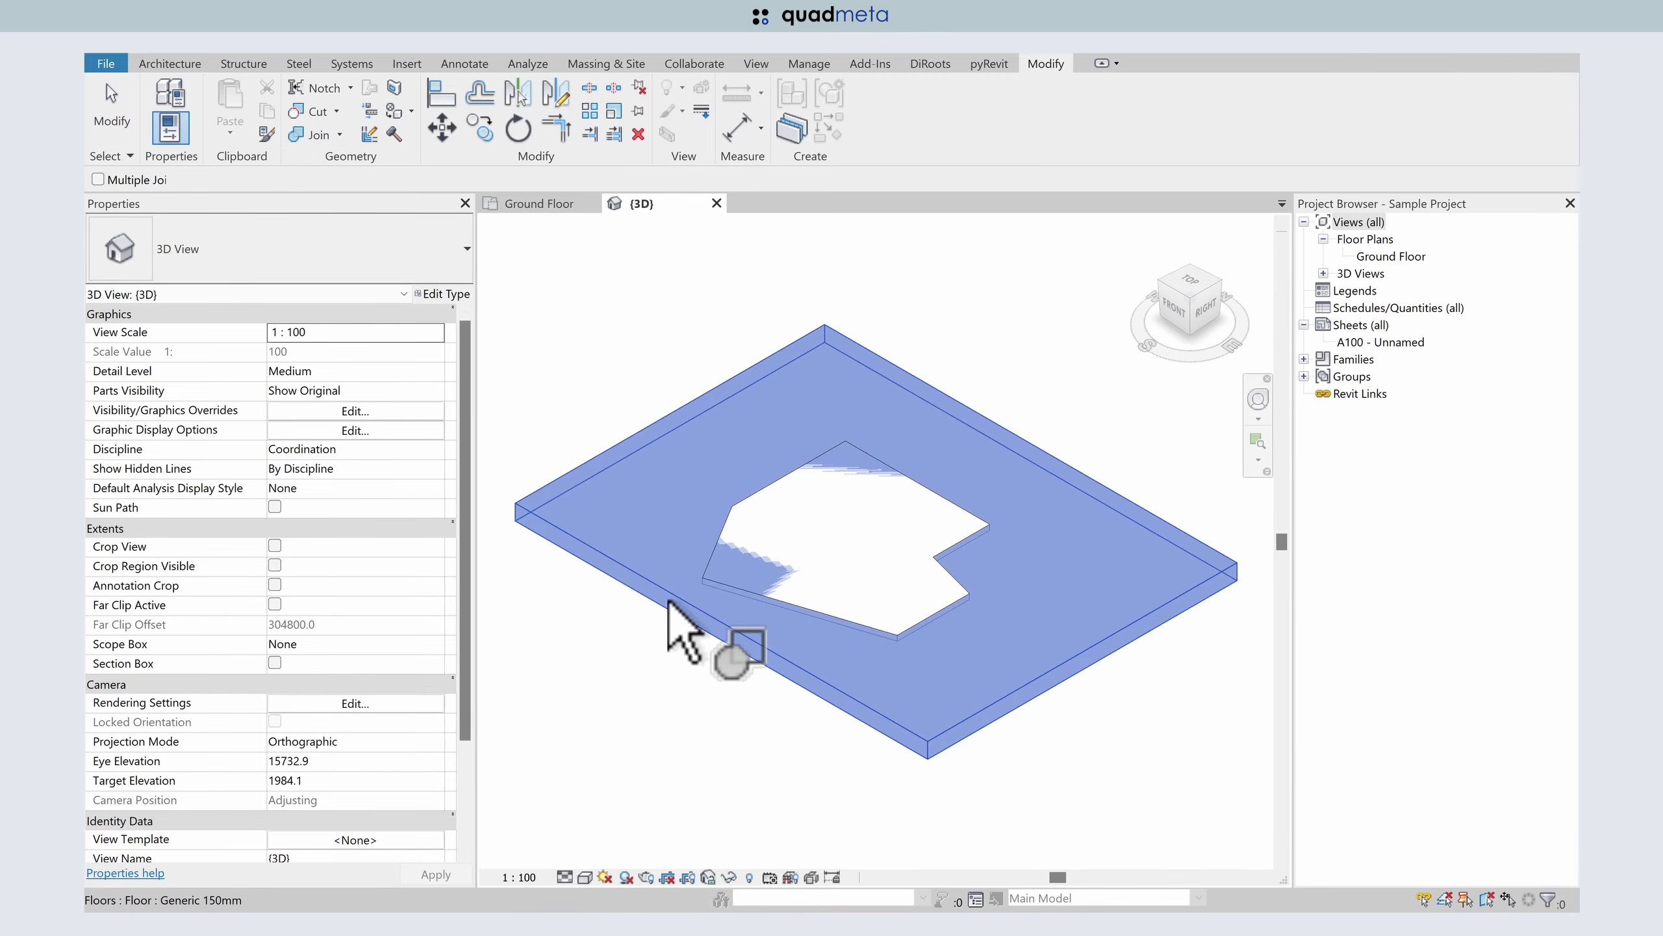
{"action": "left_click", "coordinate": [759, 619]}
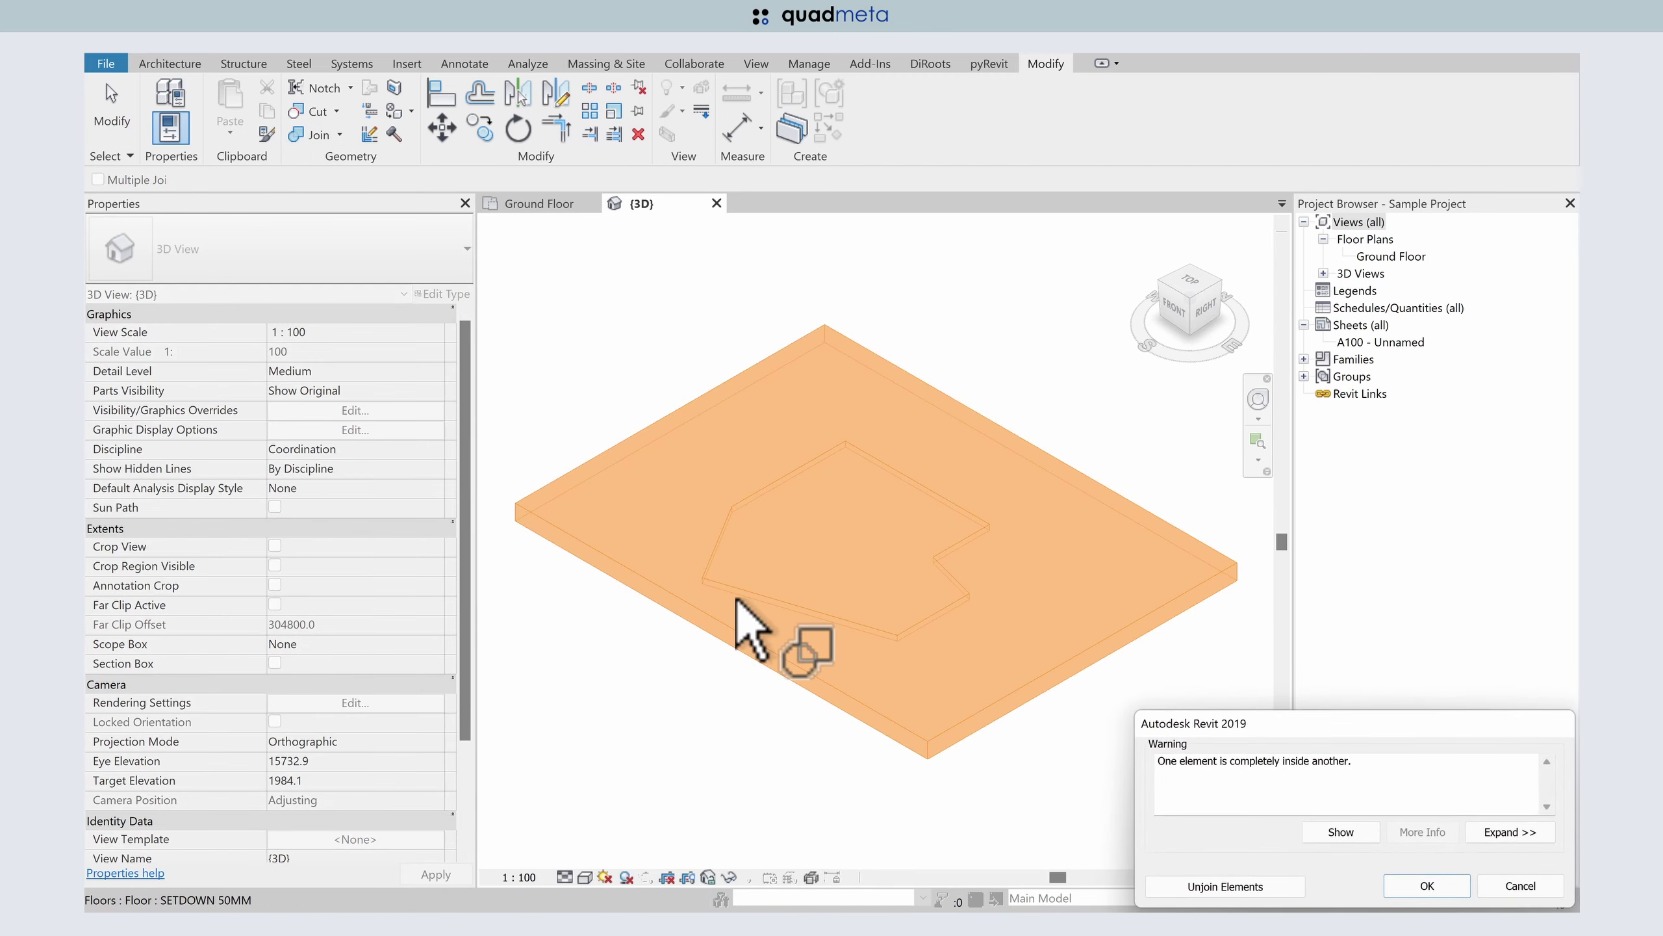
{"action": "left_click", "coordinate": [1519, 885]}
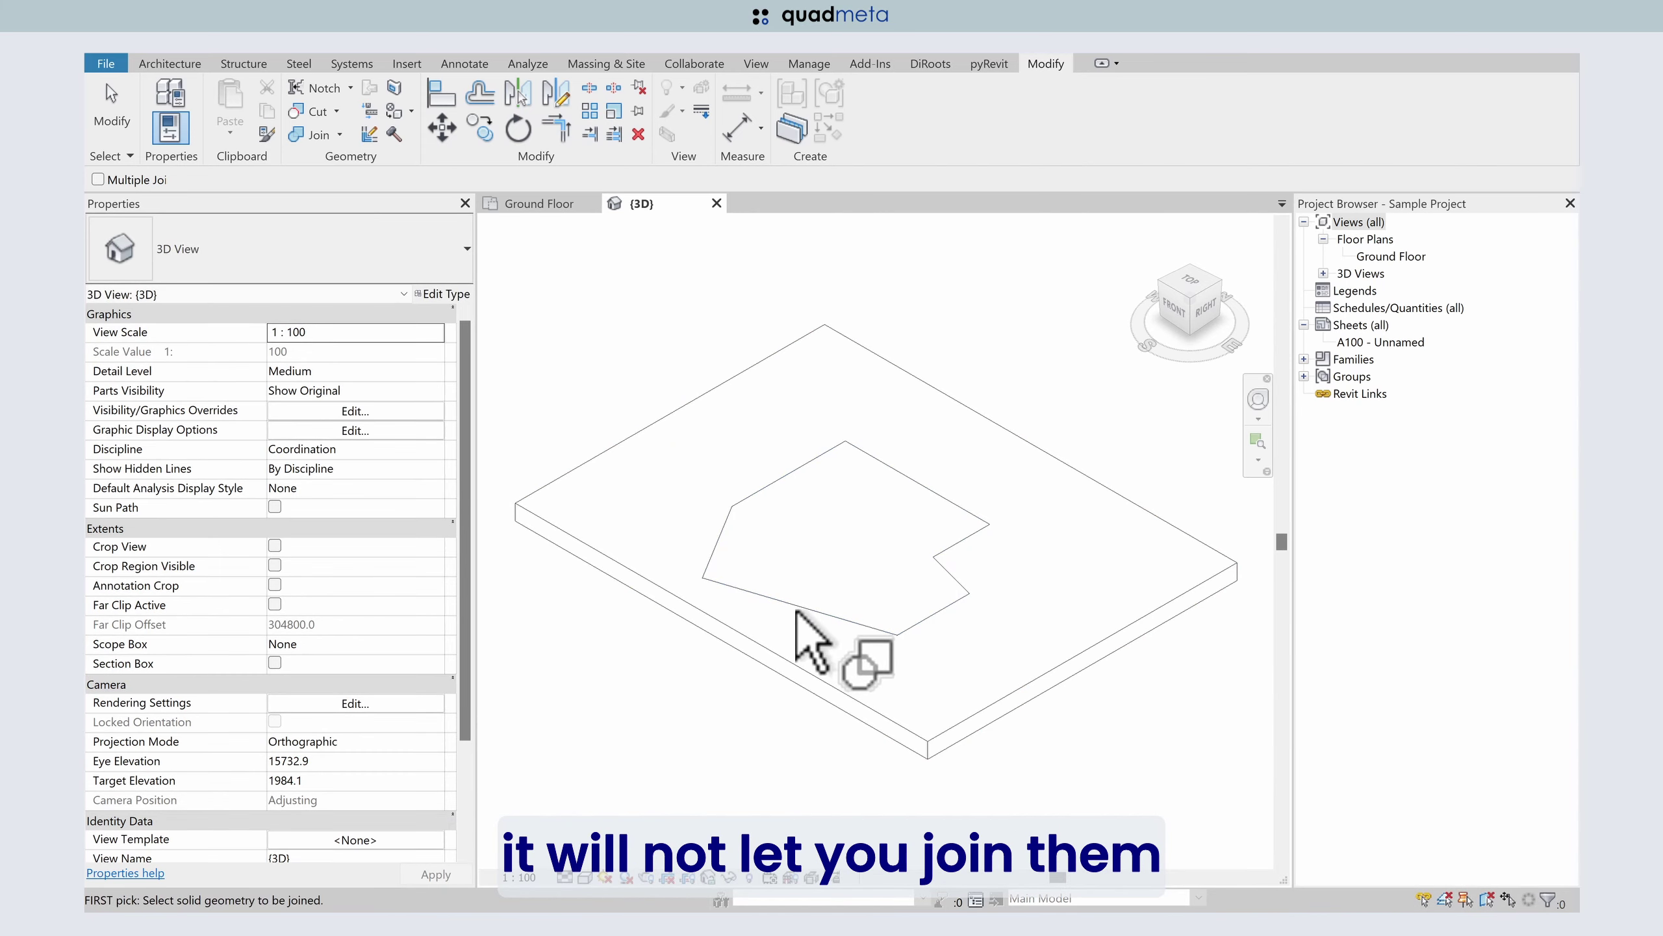
{"action": "left_click", "coordinate": [827, 616]}
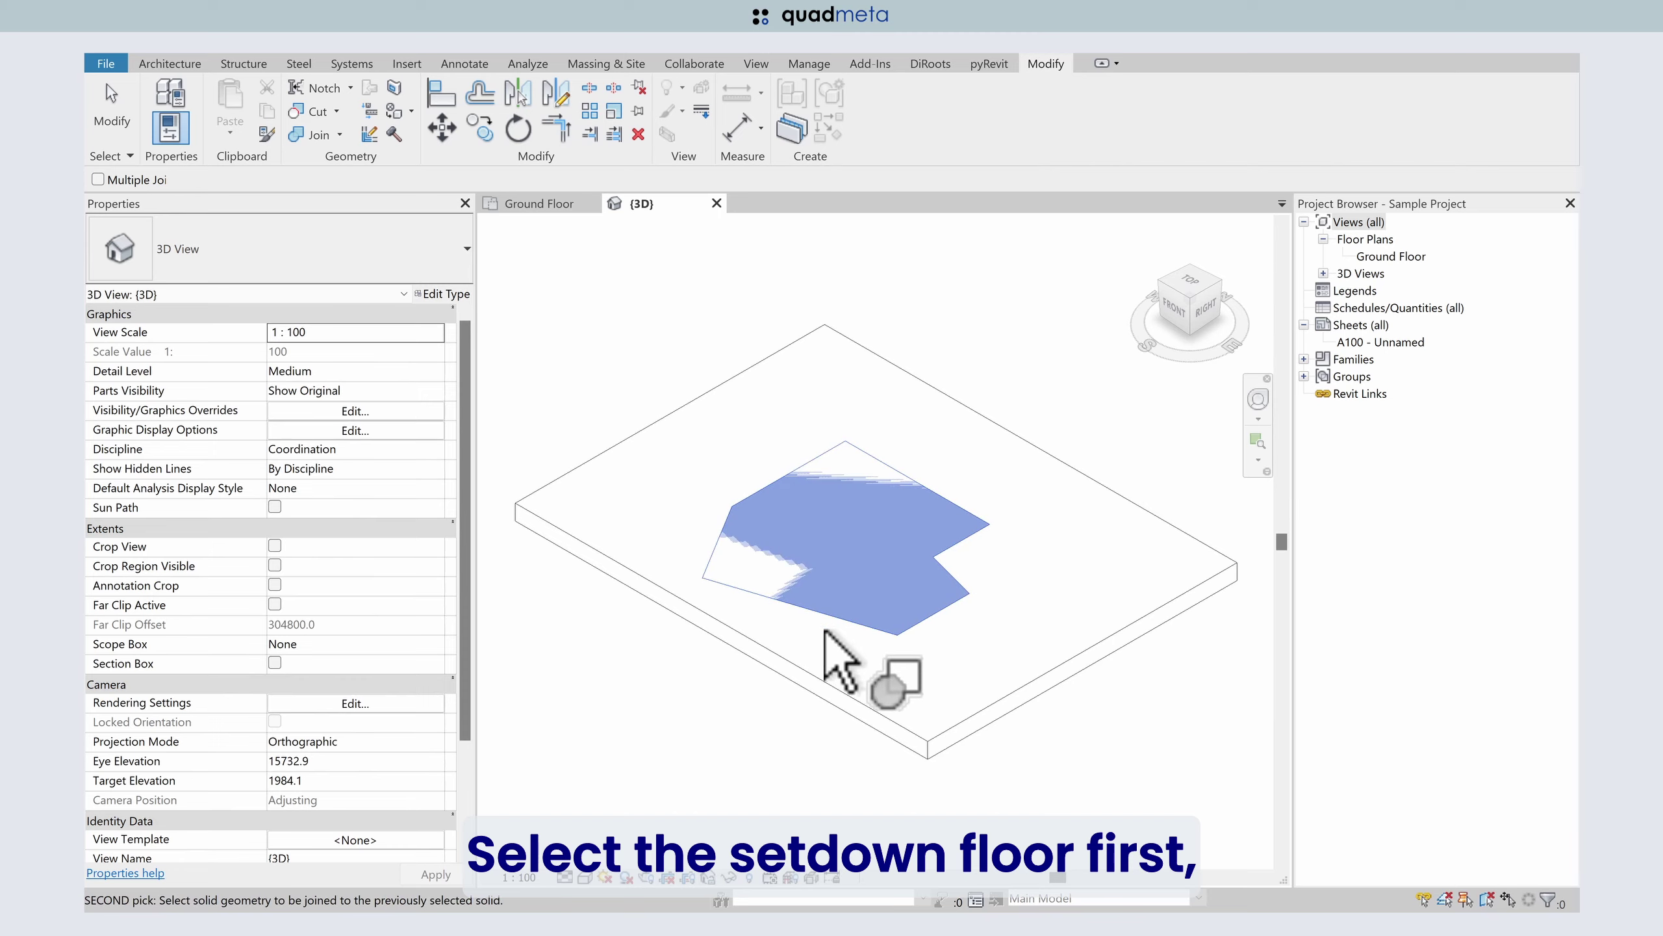
{"action": "left_click", "coordinate": [788, 665]}
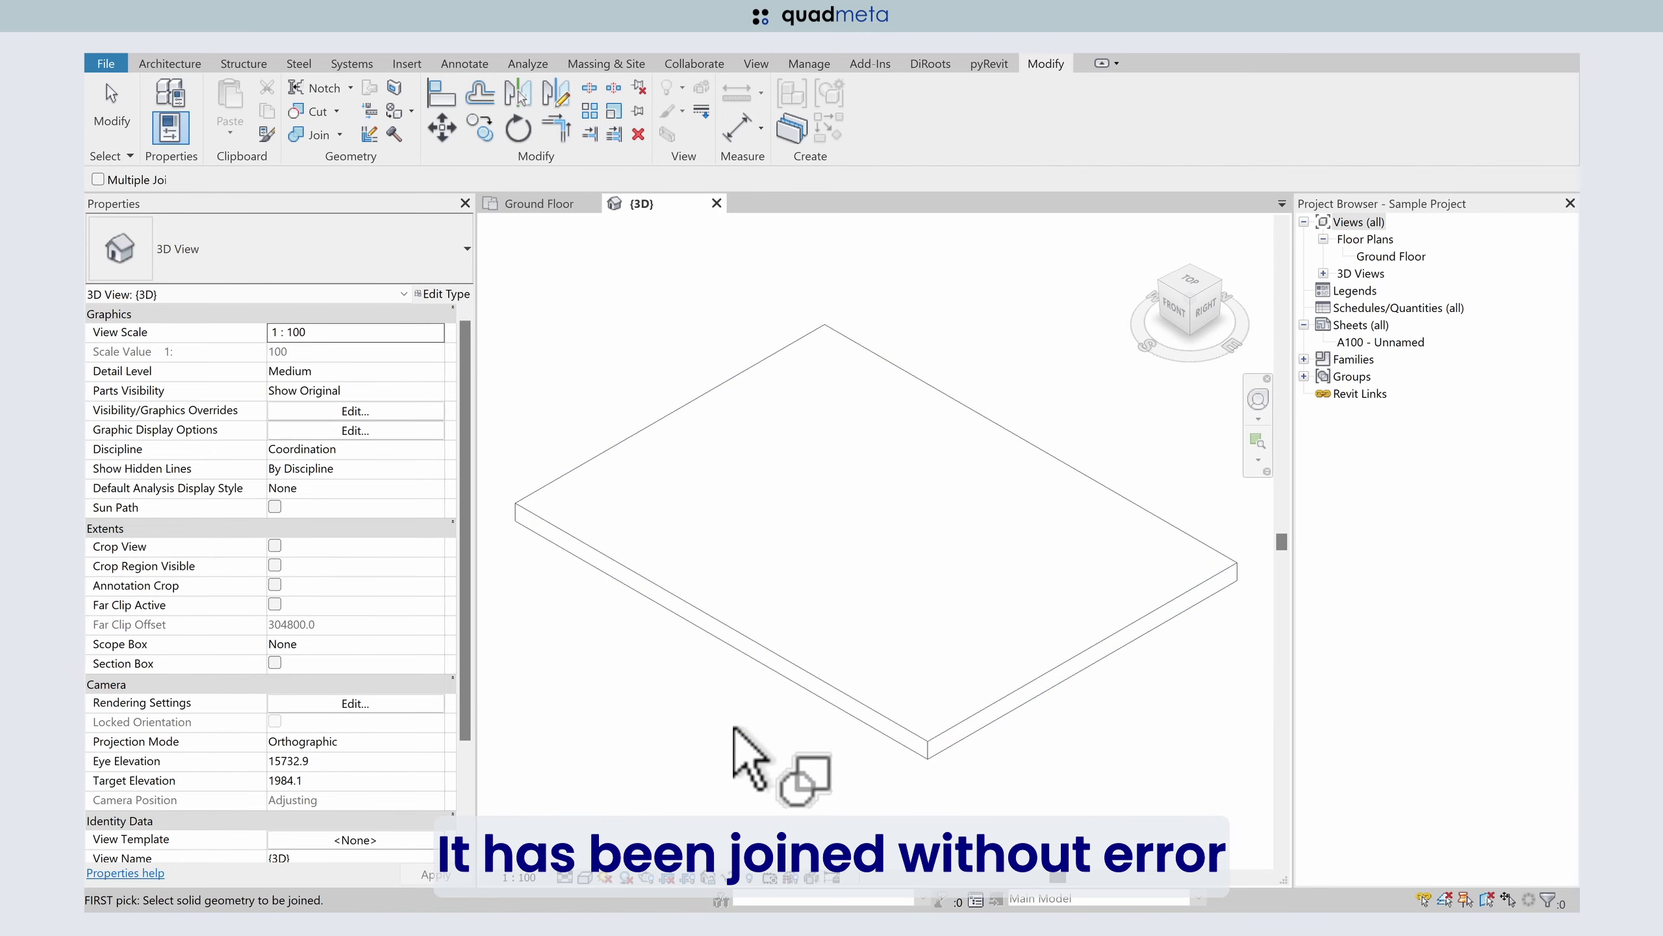
{"action": "key", "text": "Escape"}
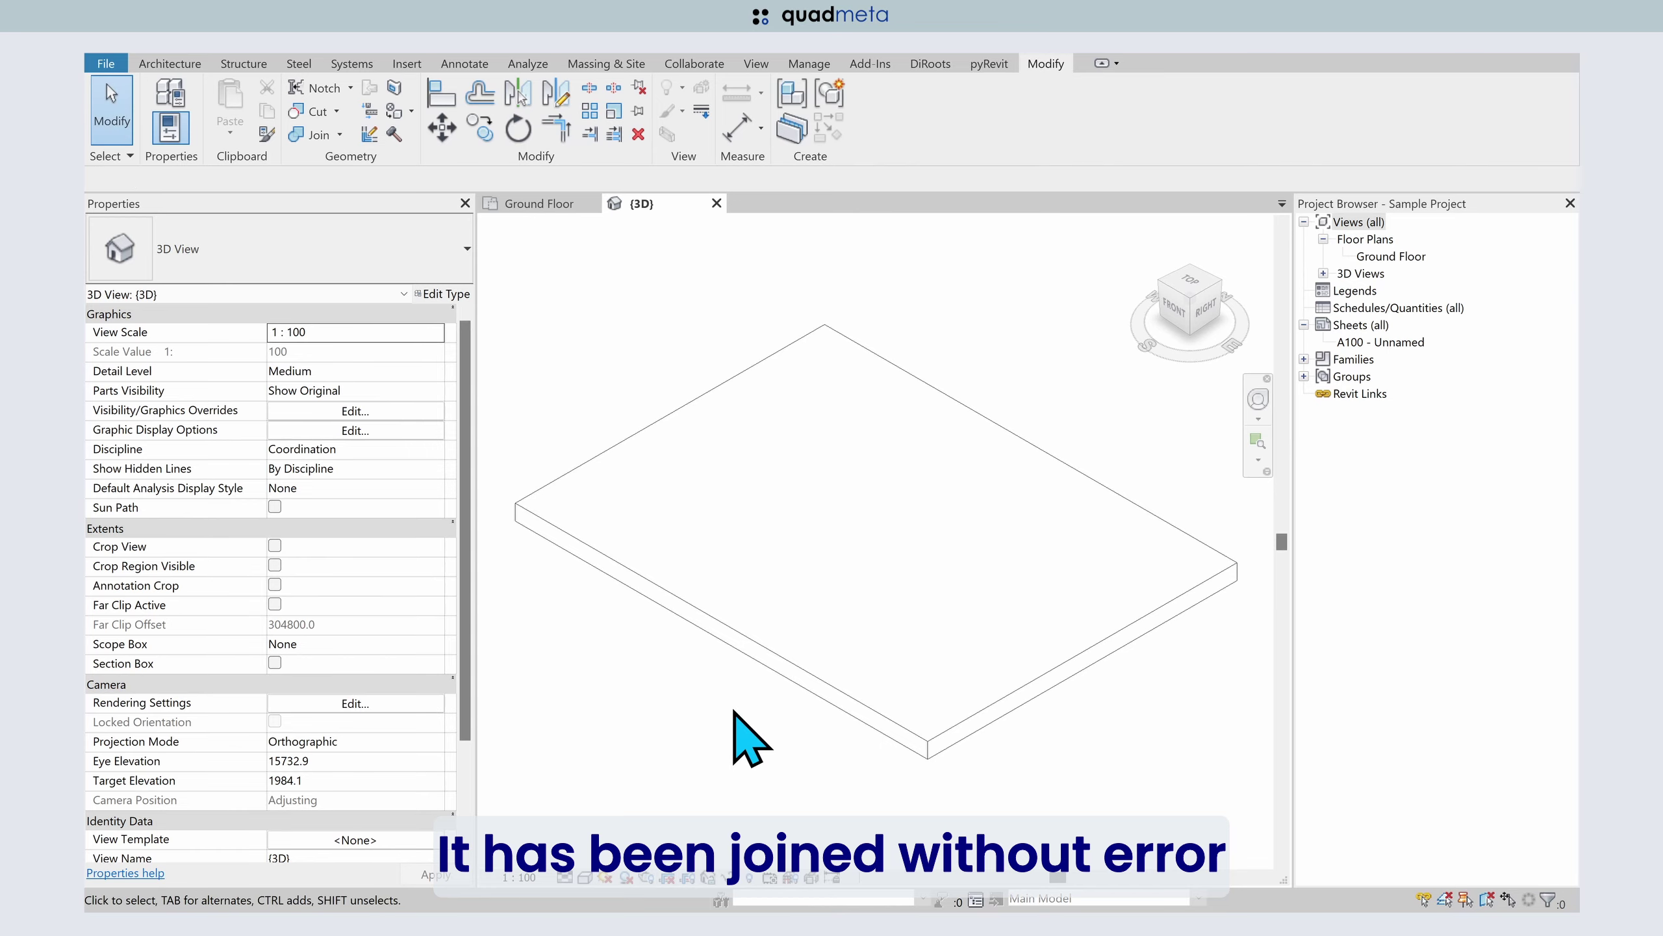
{"action": "left_click", "coordinate": [658, 587]}
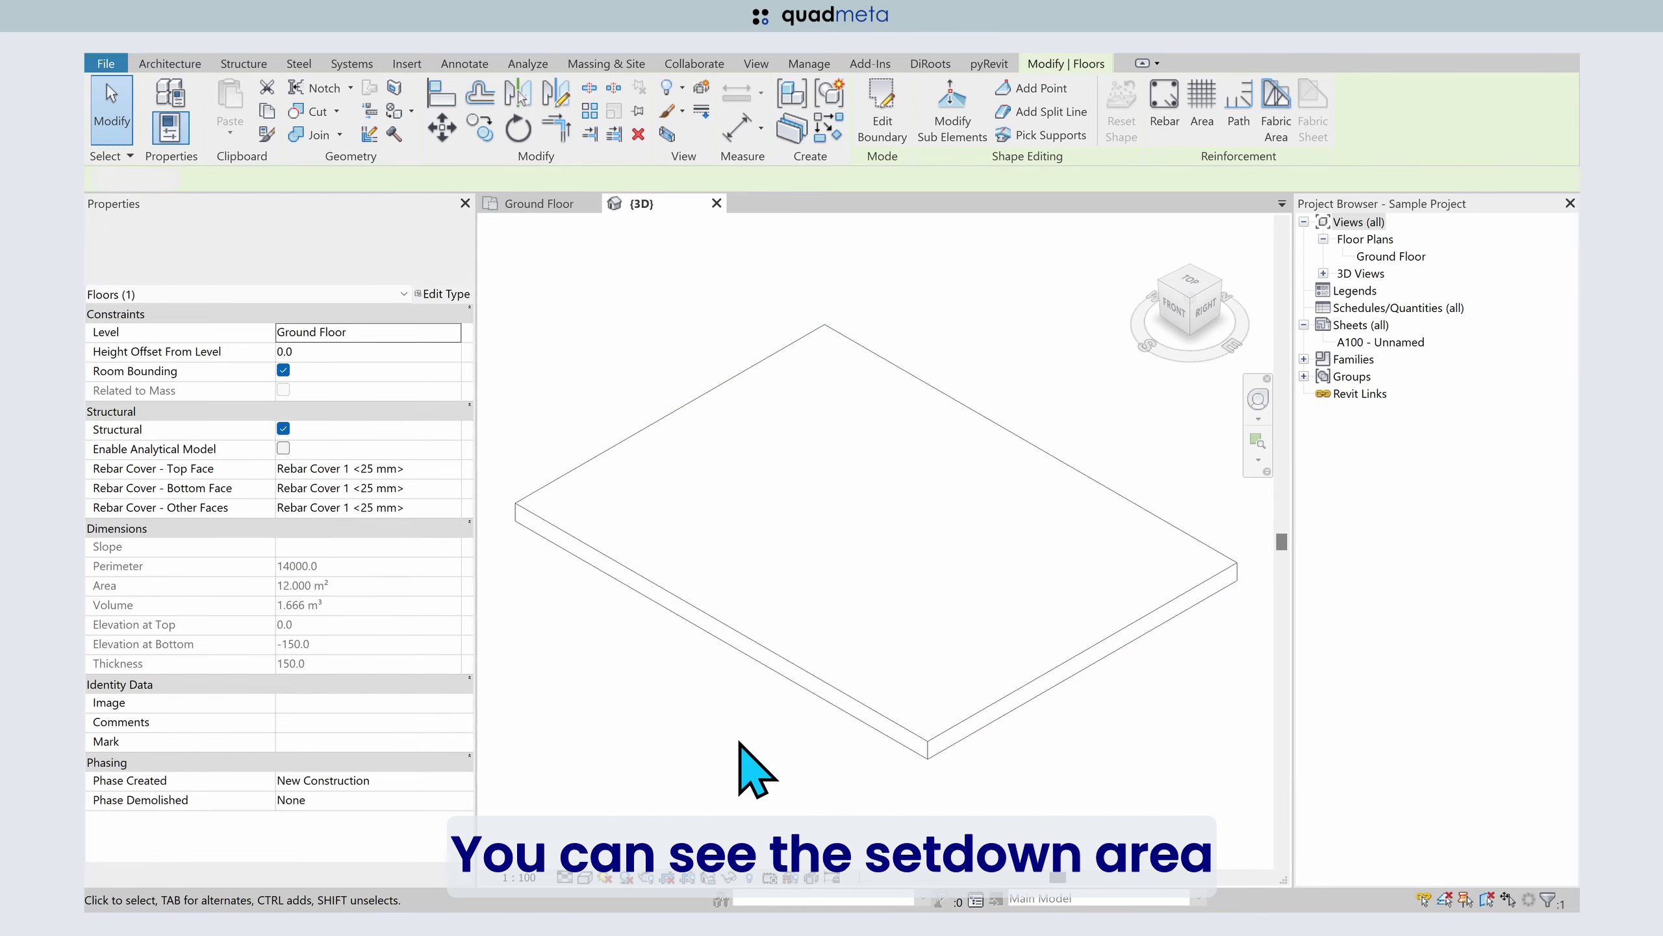
{"action": "left_click", "coordinate": [740, 743]}
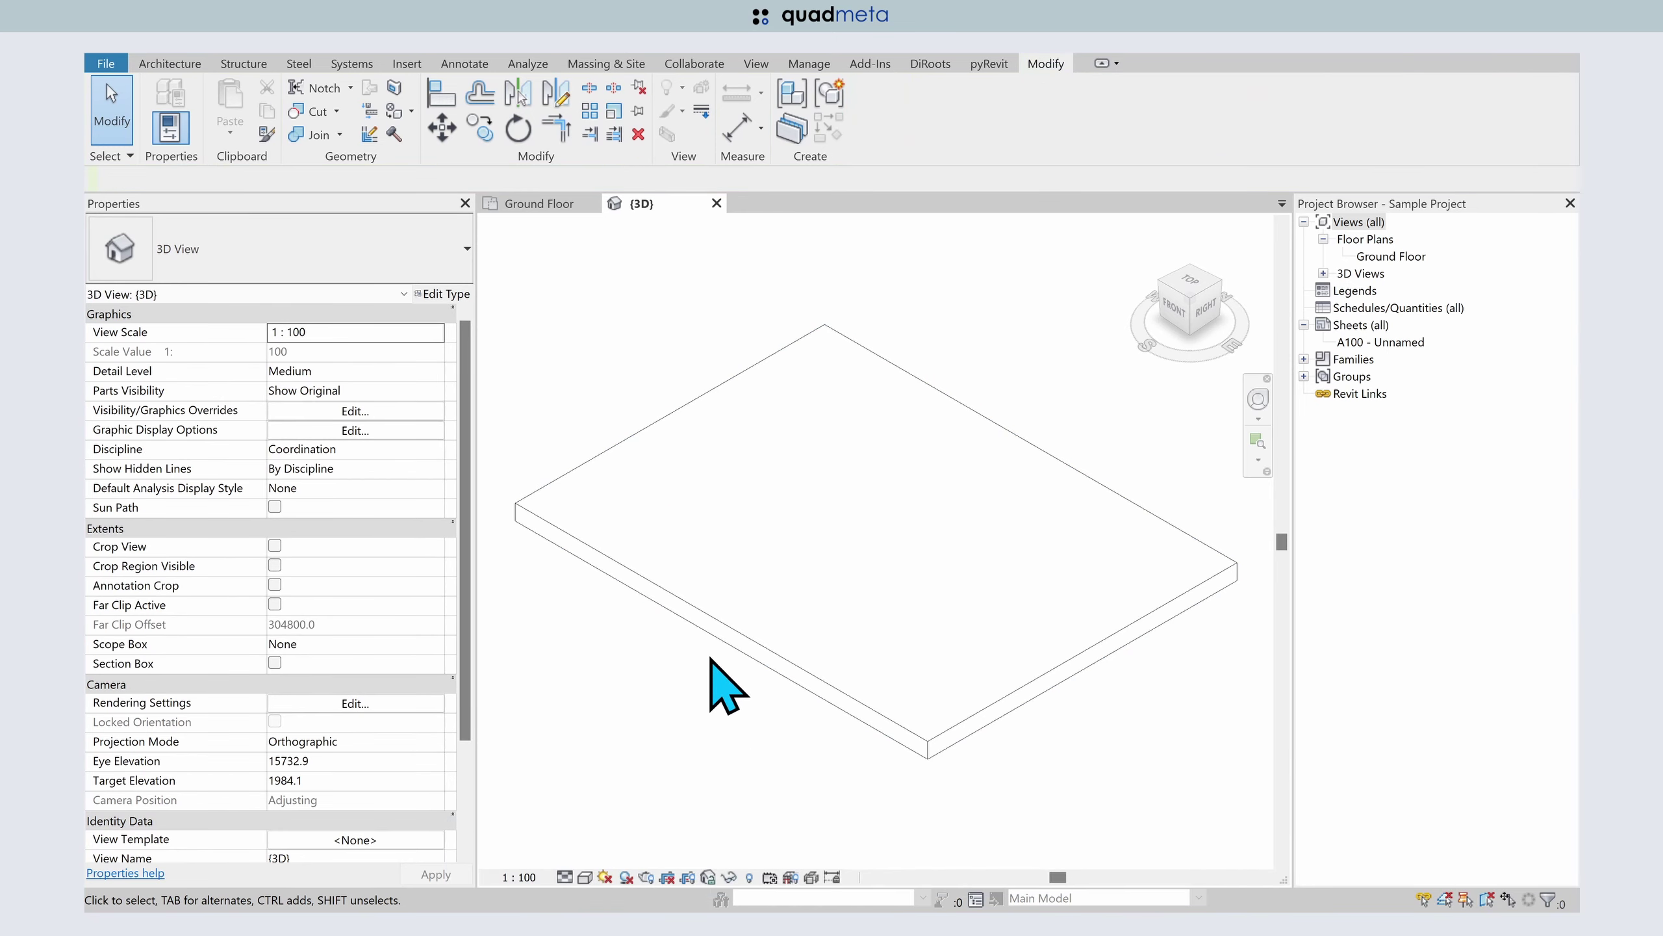
- Create a new view filter named FLOOR-SETDOWN and tick the Floors category
{"action": "left_click", "coordinate": [762, 64]}
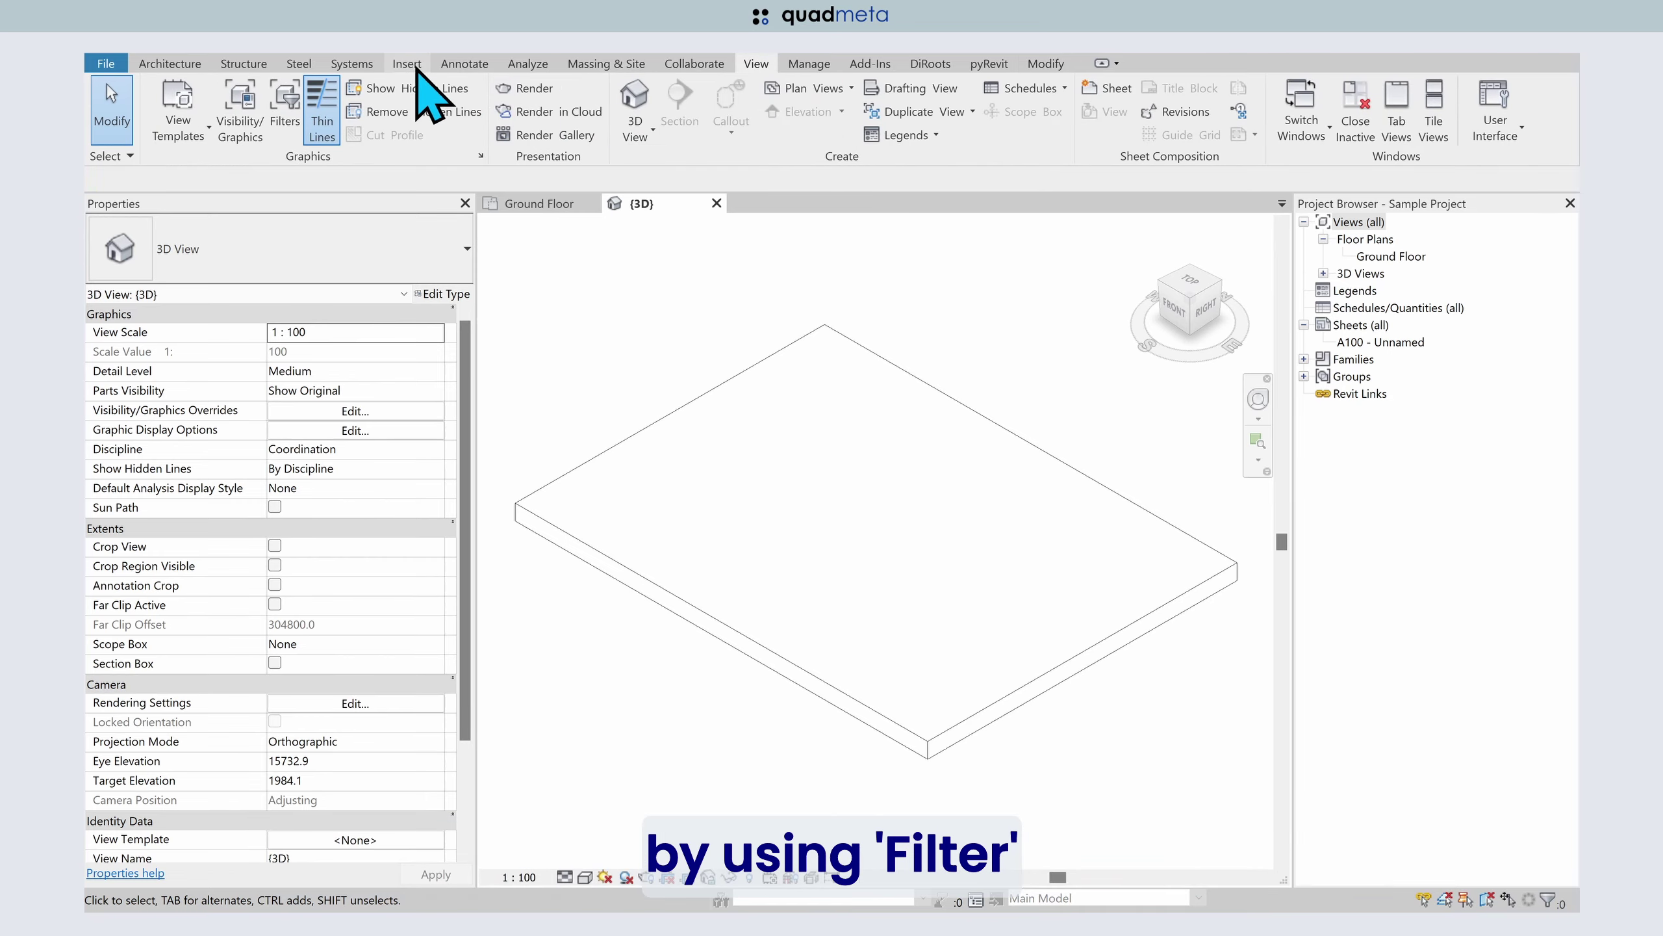
{"action": "left_click", "coordinate": [286, 119]}
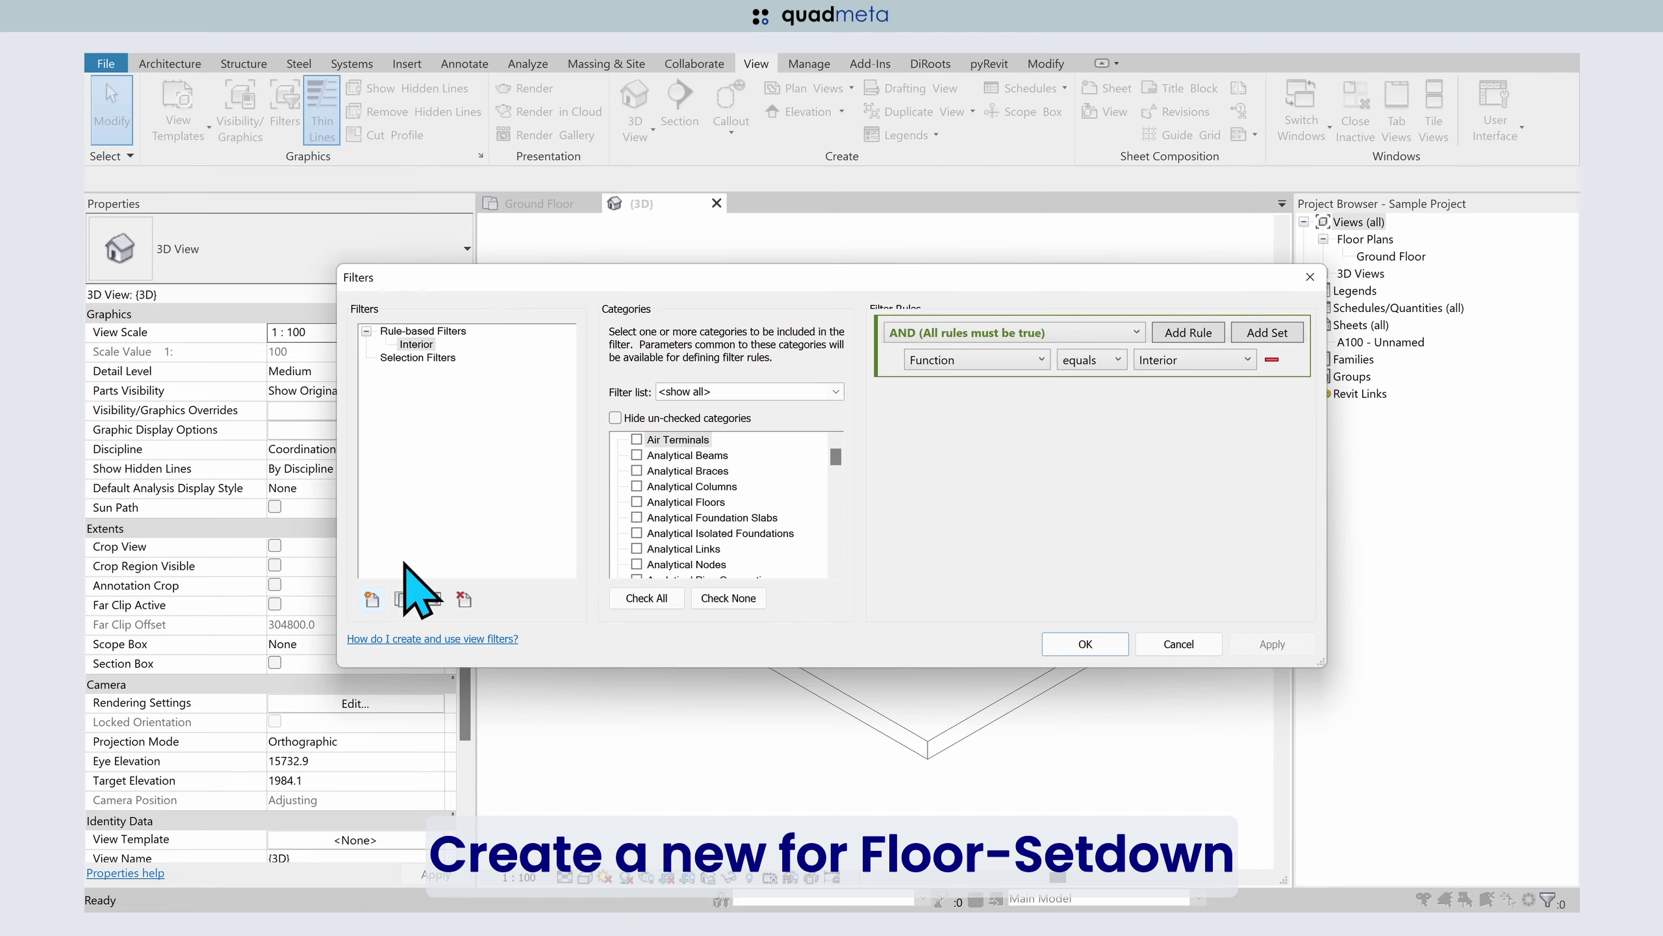
{"action": "left_click", "coordinate": [370, 600]}
{"action": "type", "text": "FLOOR-SETDOWN"}
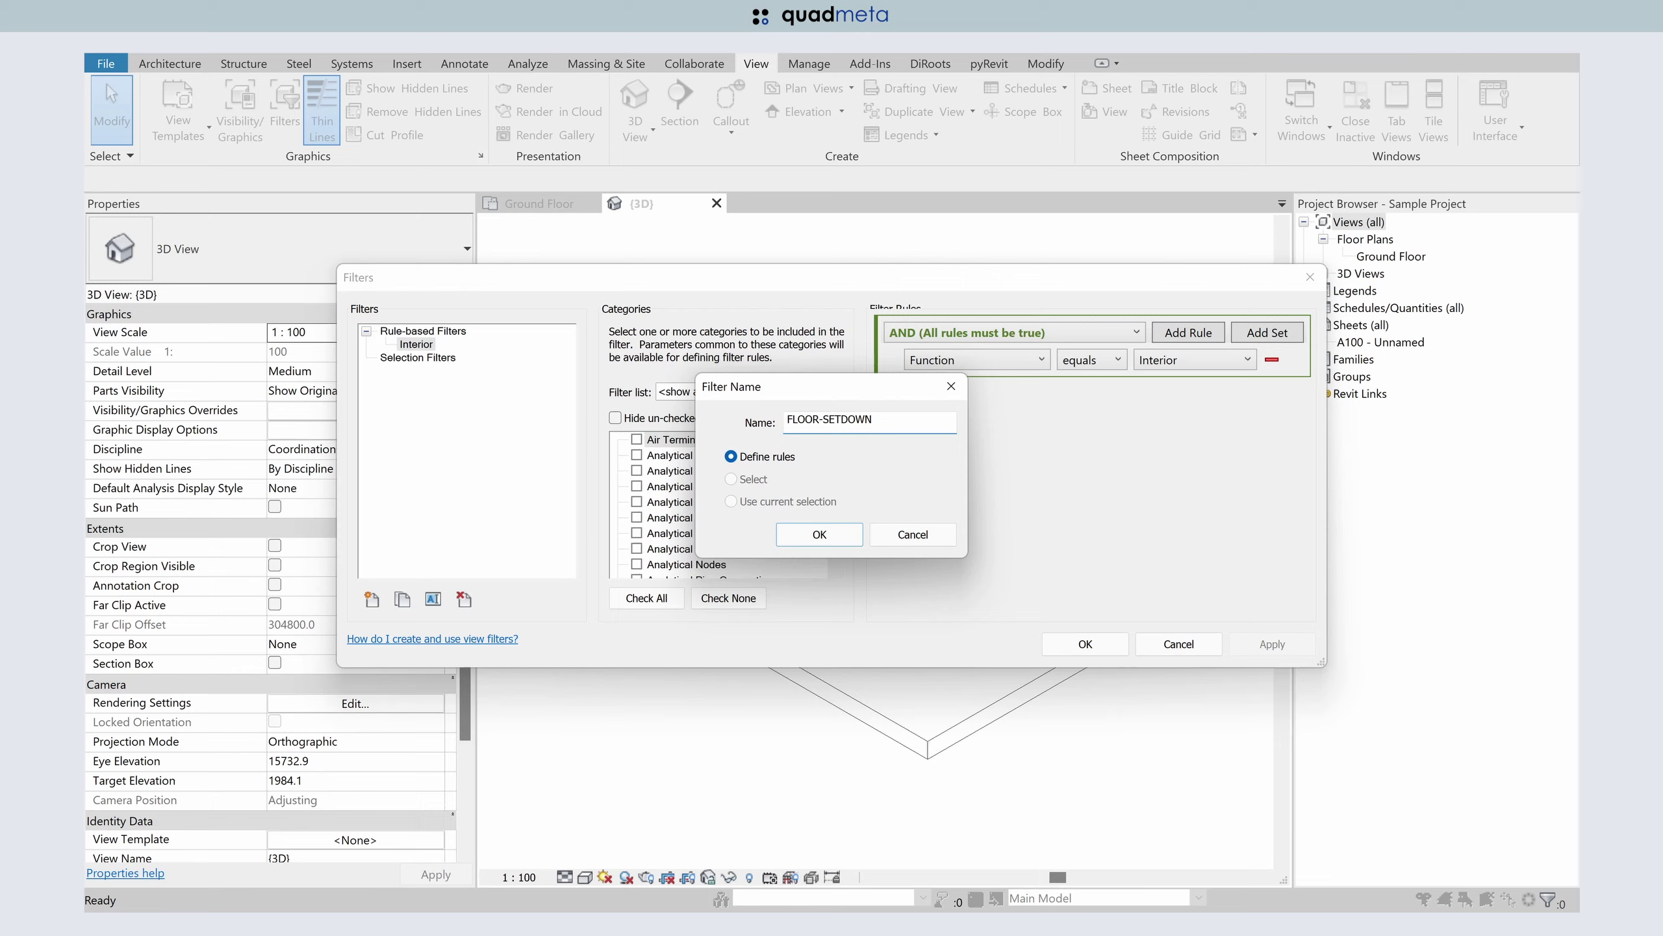
{"action": "key", "text": "Return"}
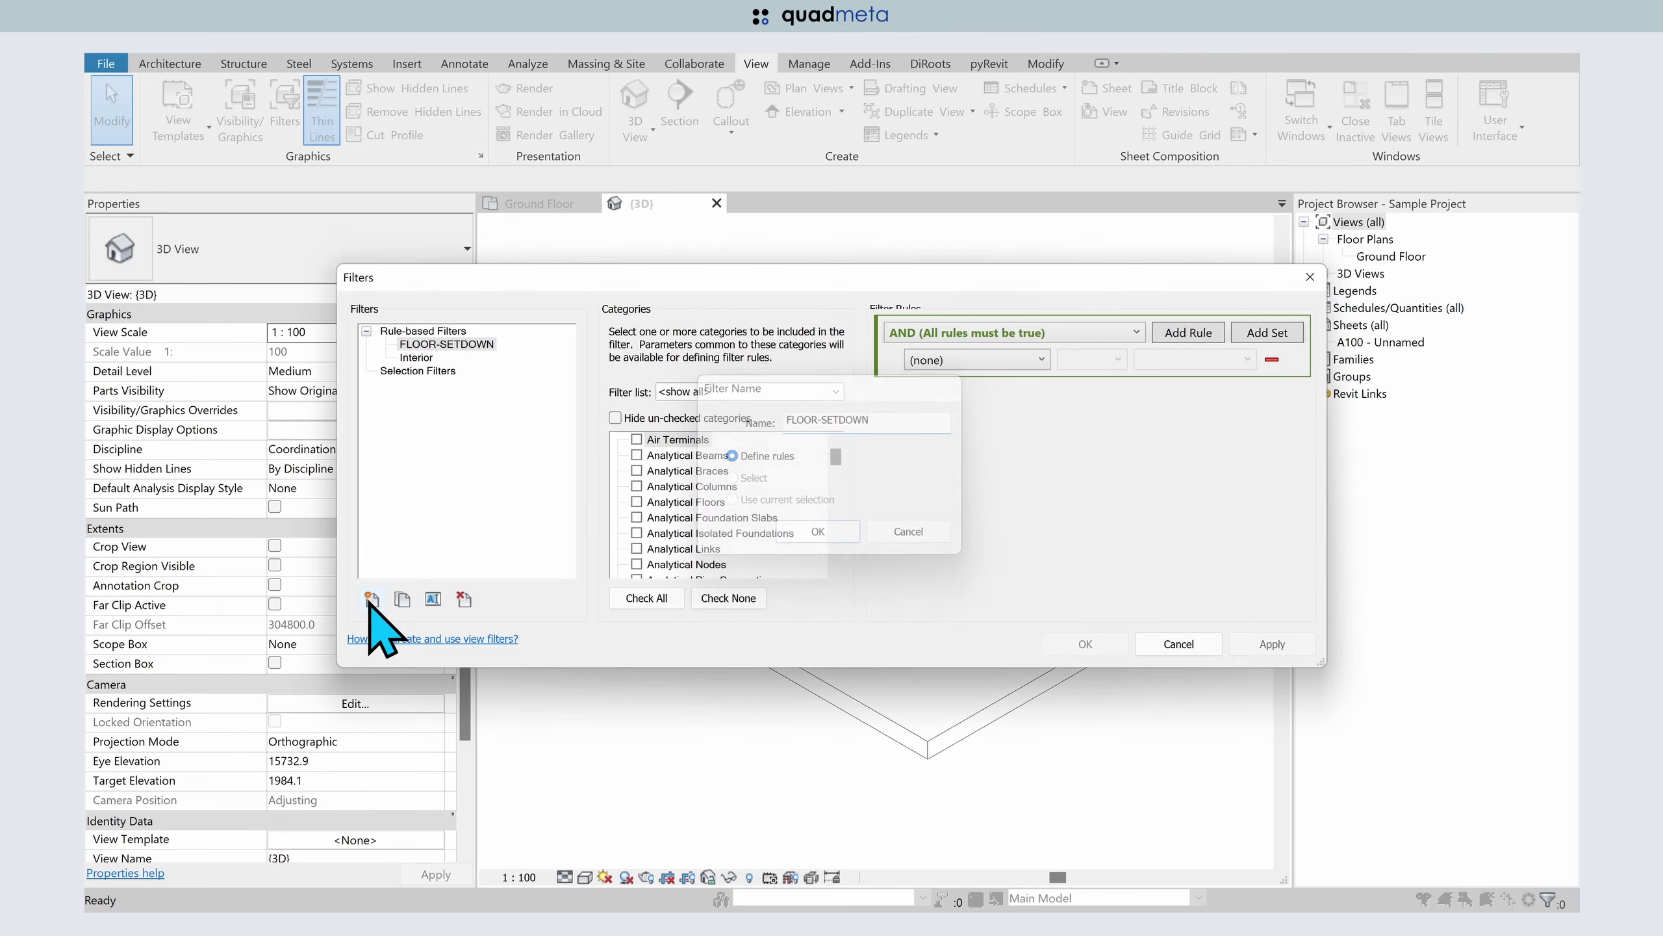
{"action": "left_click", "coordinate": [713, 517]}
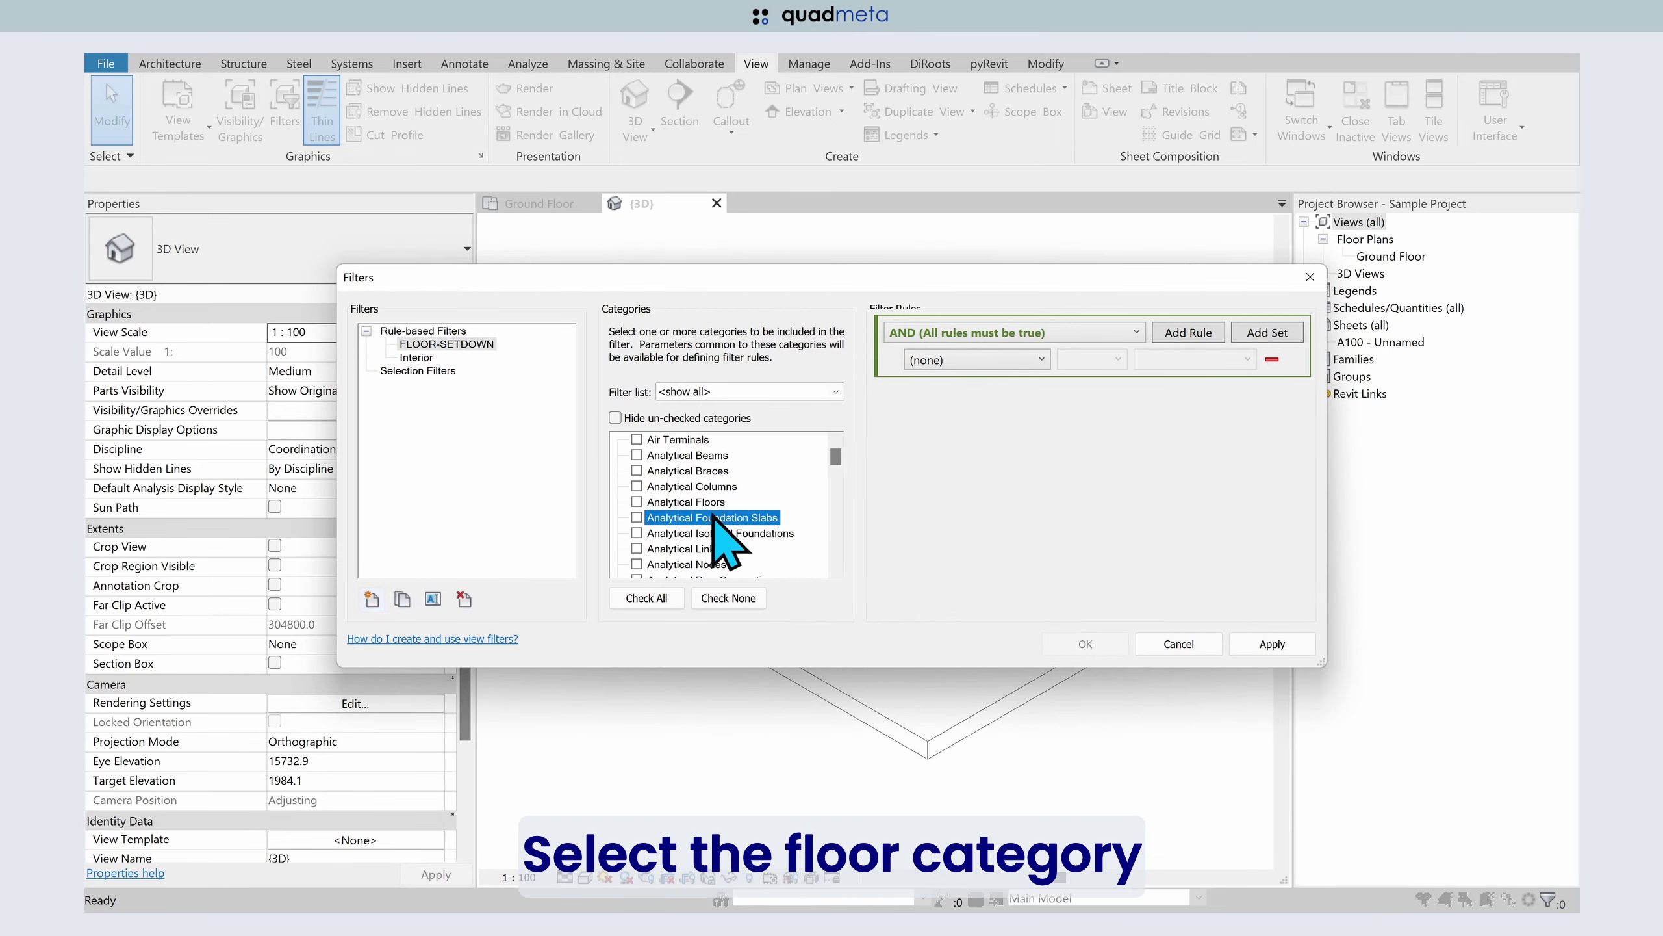
{"action": "key", "text": "f"}
{"action": "scroll", "coordinate": [727, 540], "scroll_direction": "down", "scroll_amount": 2}
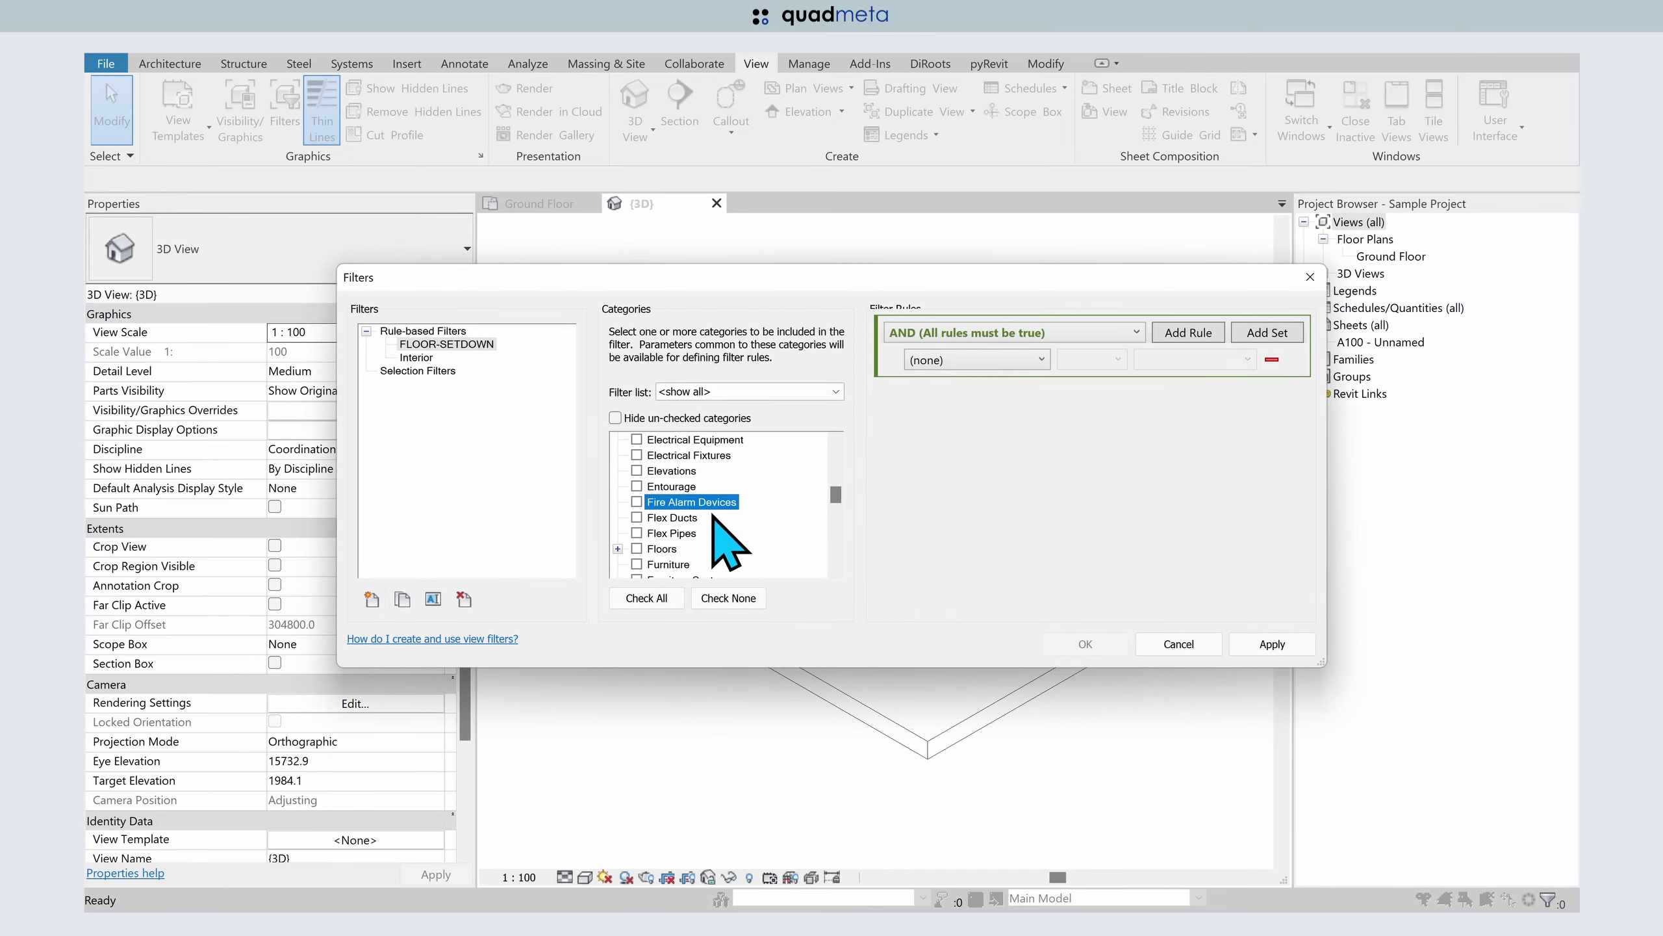
{"action": "scroll", "coordinate": [727, 544], "scroll_direction": "down", "scroll_amount": 3}
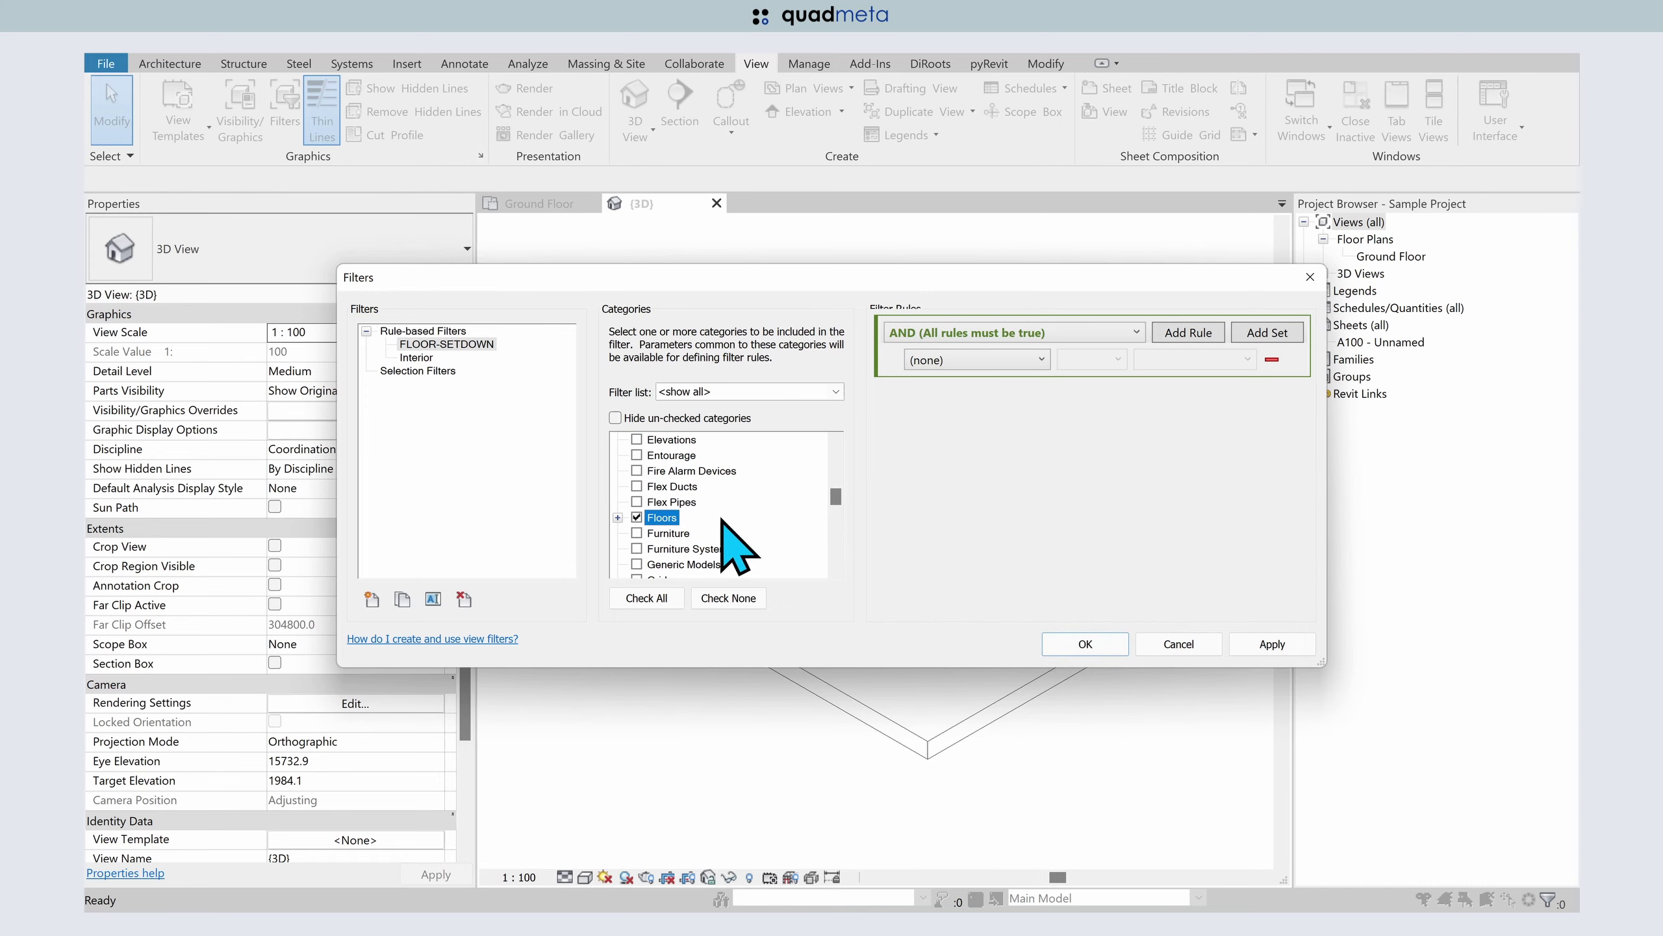
- Give the filter the rule Description equals SETDOWN and save it
{"action": "left_click", "coordinate": [1004, 360]}
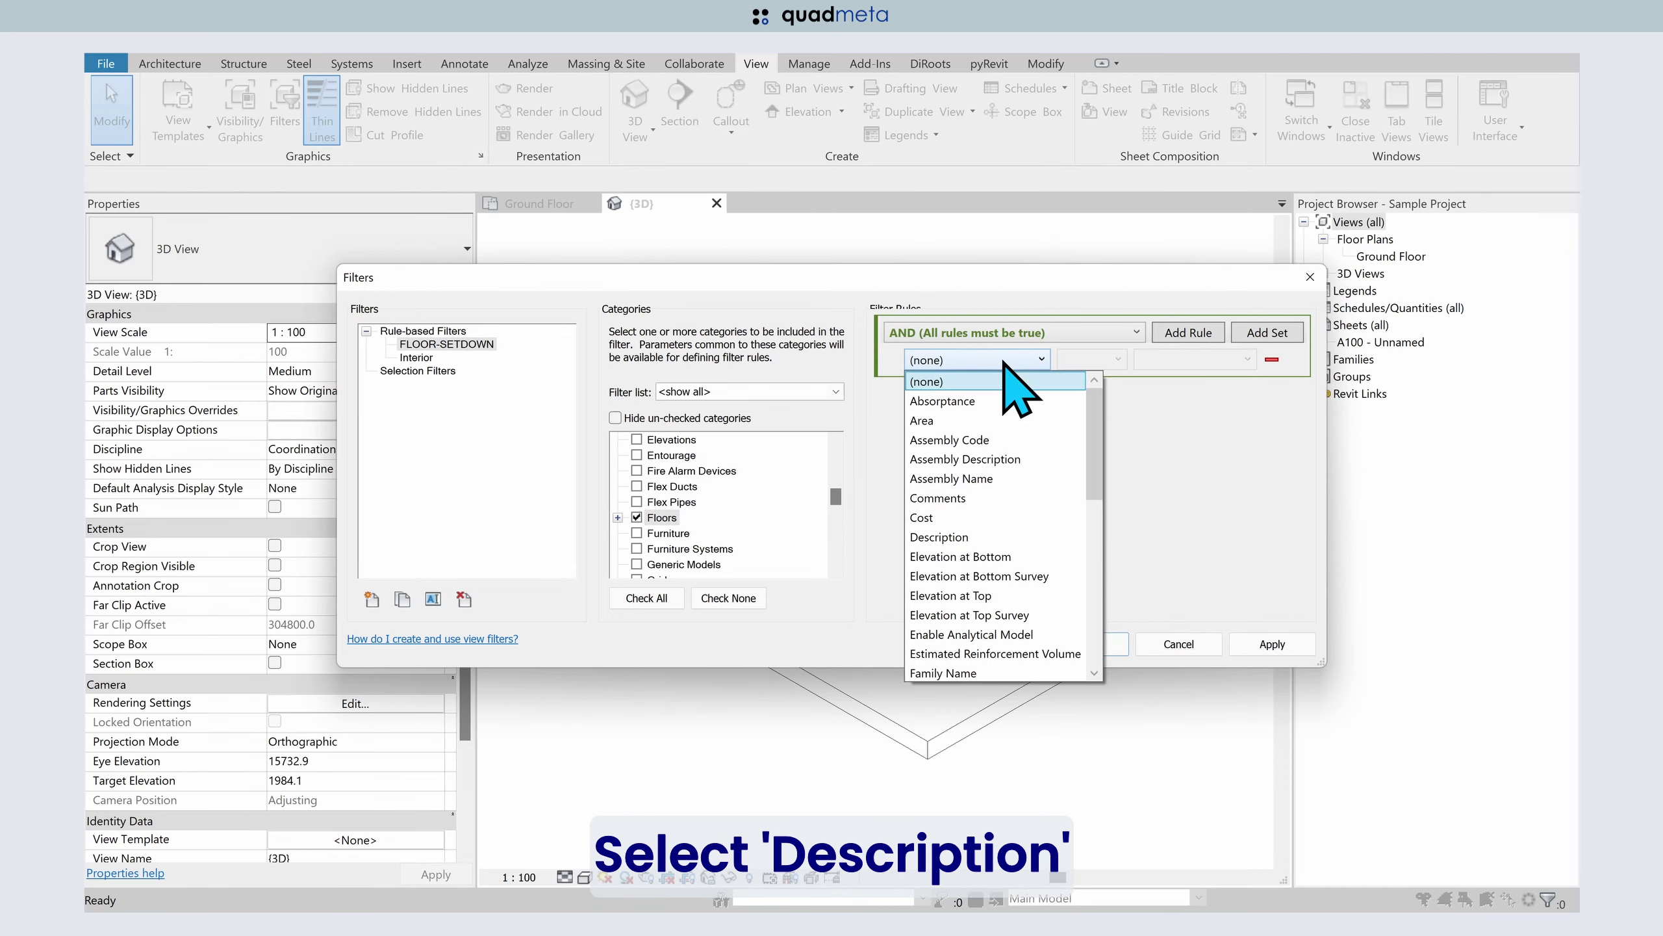
{"action": "key", "text": "d"}
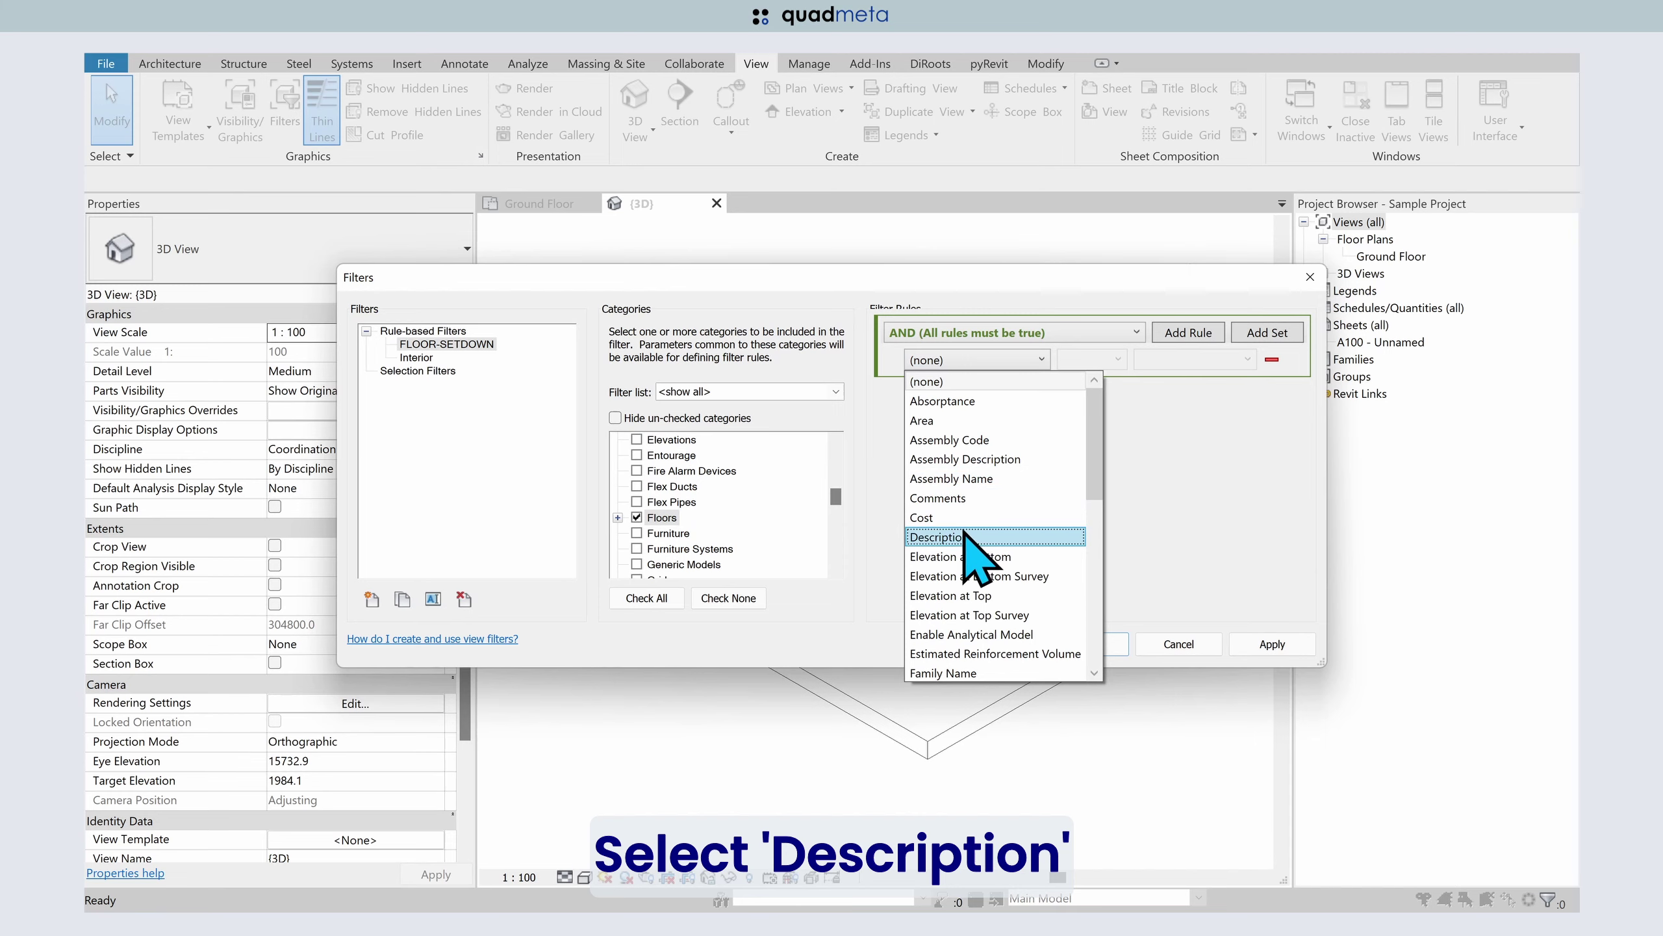
{"action": "left_click", "coordinate": [964, 538]}
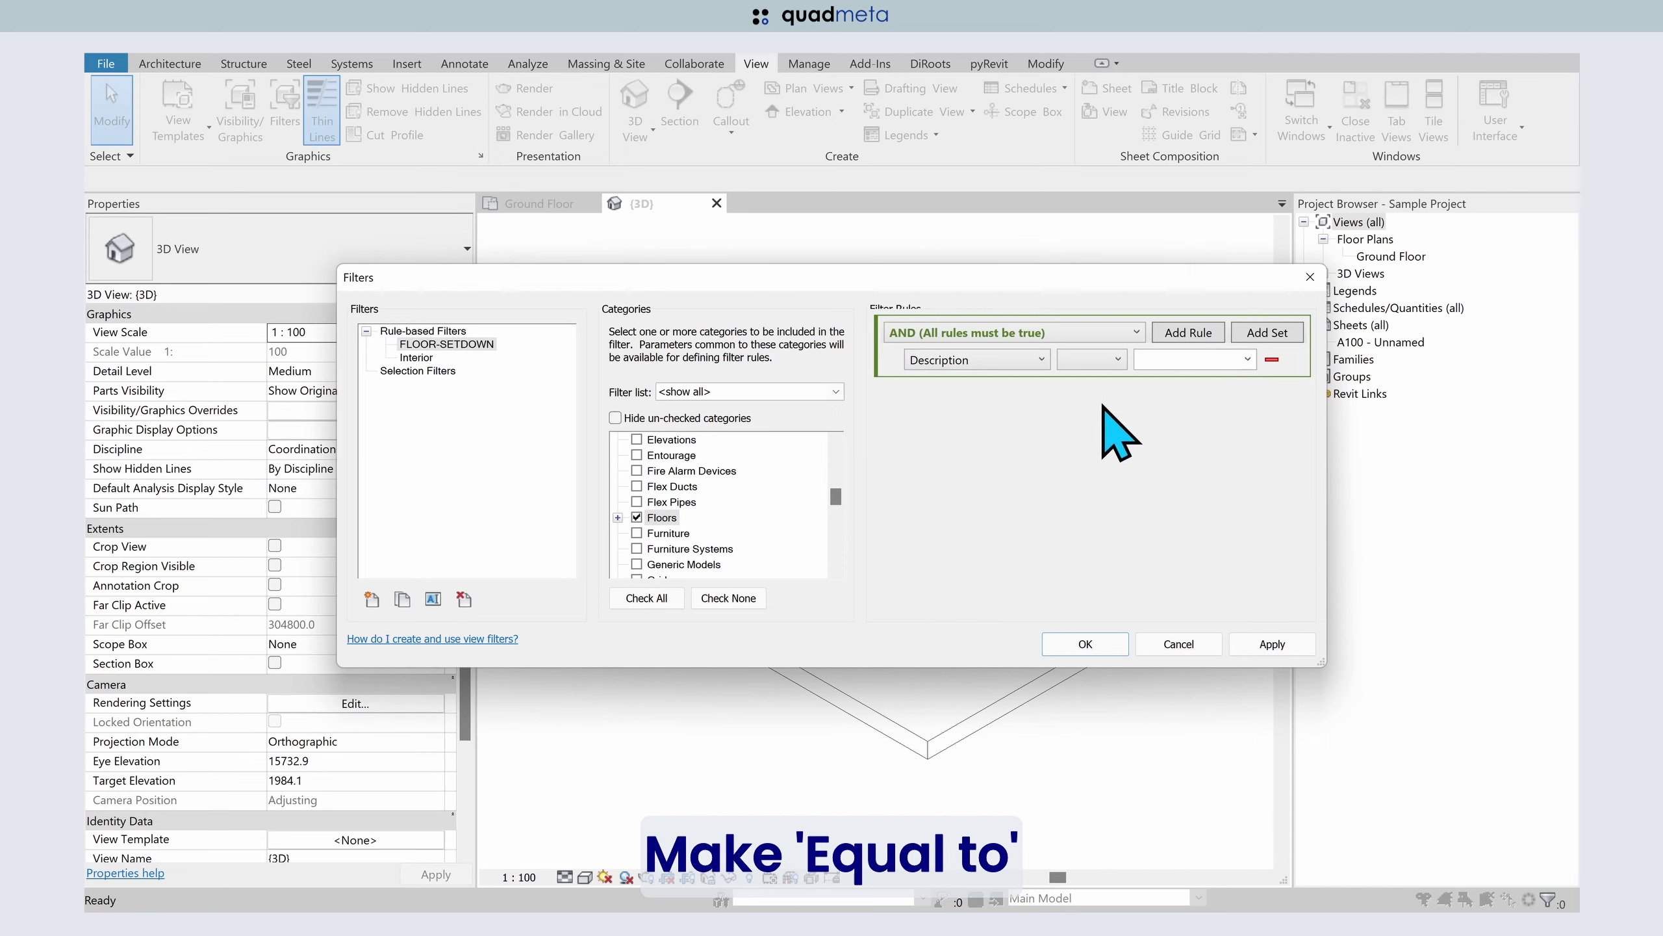
{"action": "left_click", "coordinate": [1105, 360]}
{"action": "left_click", "coordinate": [1106, 380]}
{"action": "left_click", "coordinate": [1247, 359]}
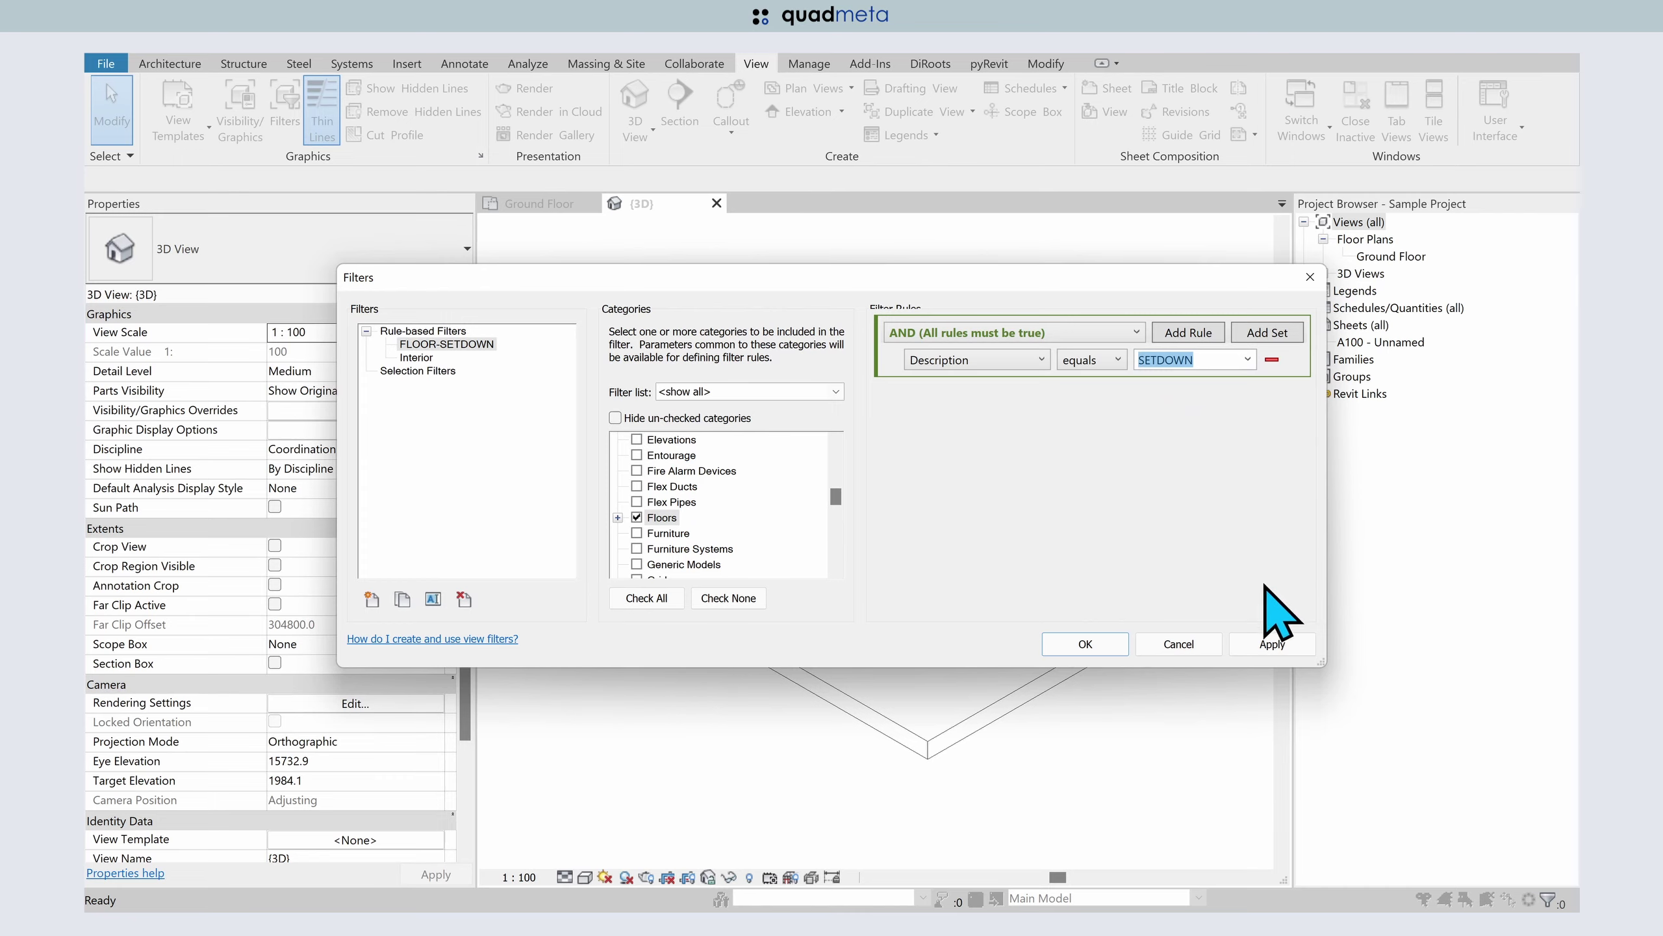
{"action": "left_click", "coordinate": [1272, 643]}
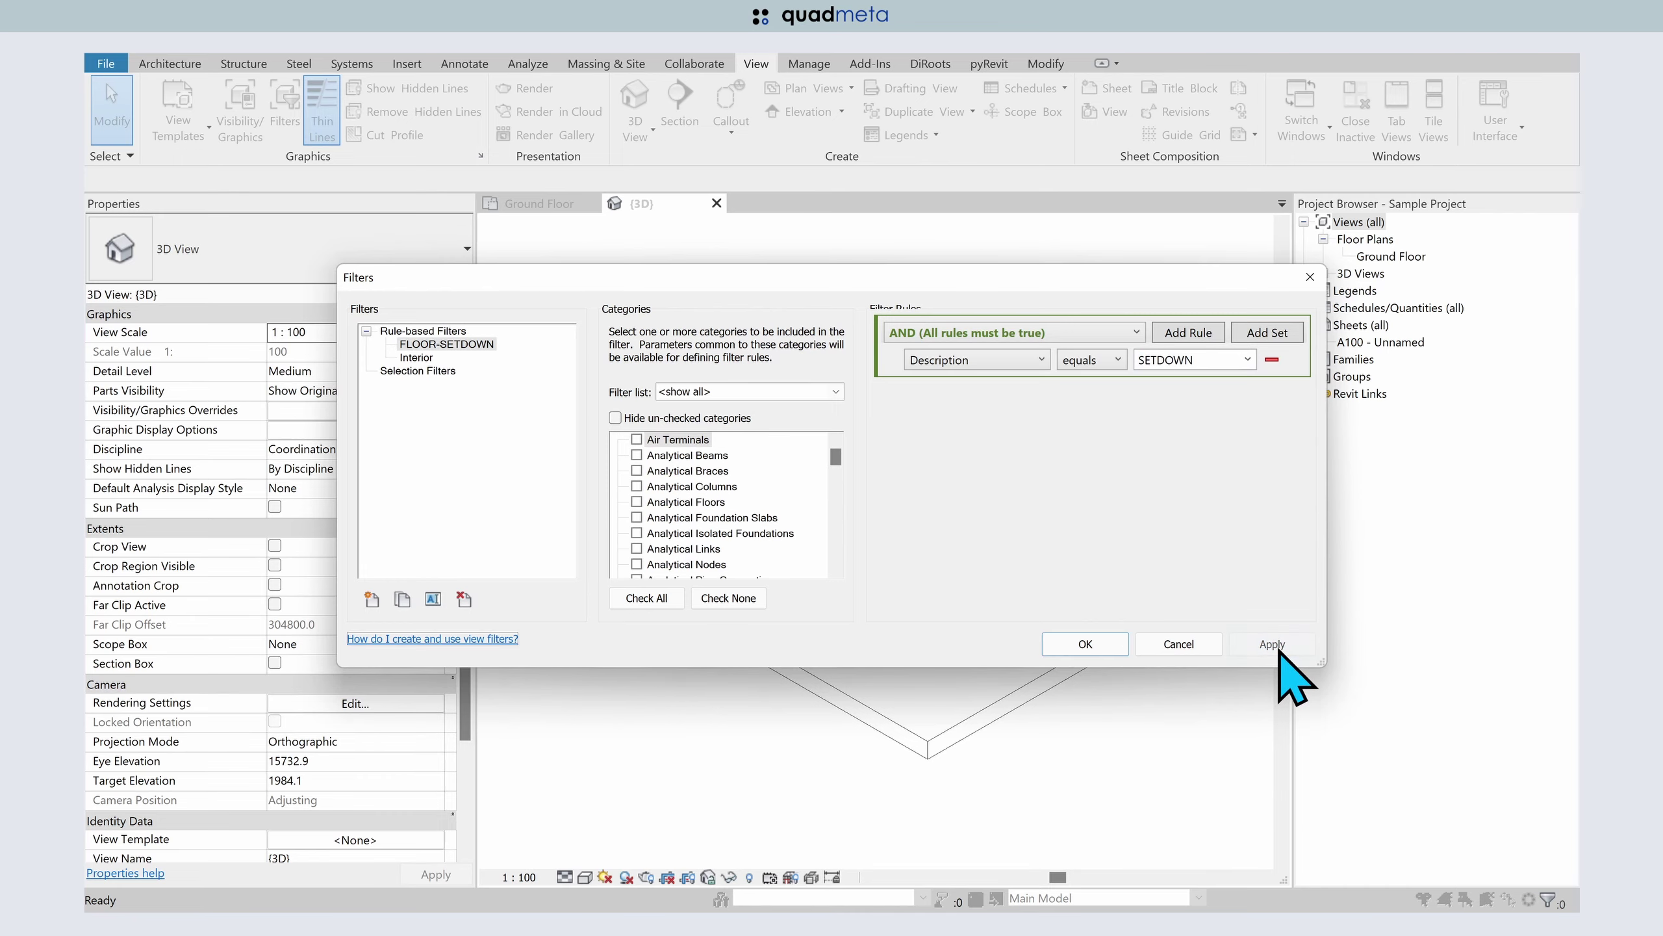
{"action": "left_click", "coordinate": [1081, 643]}
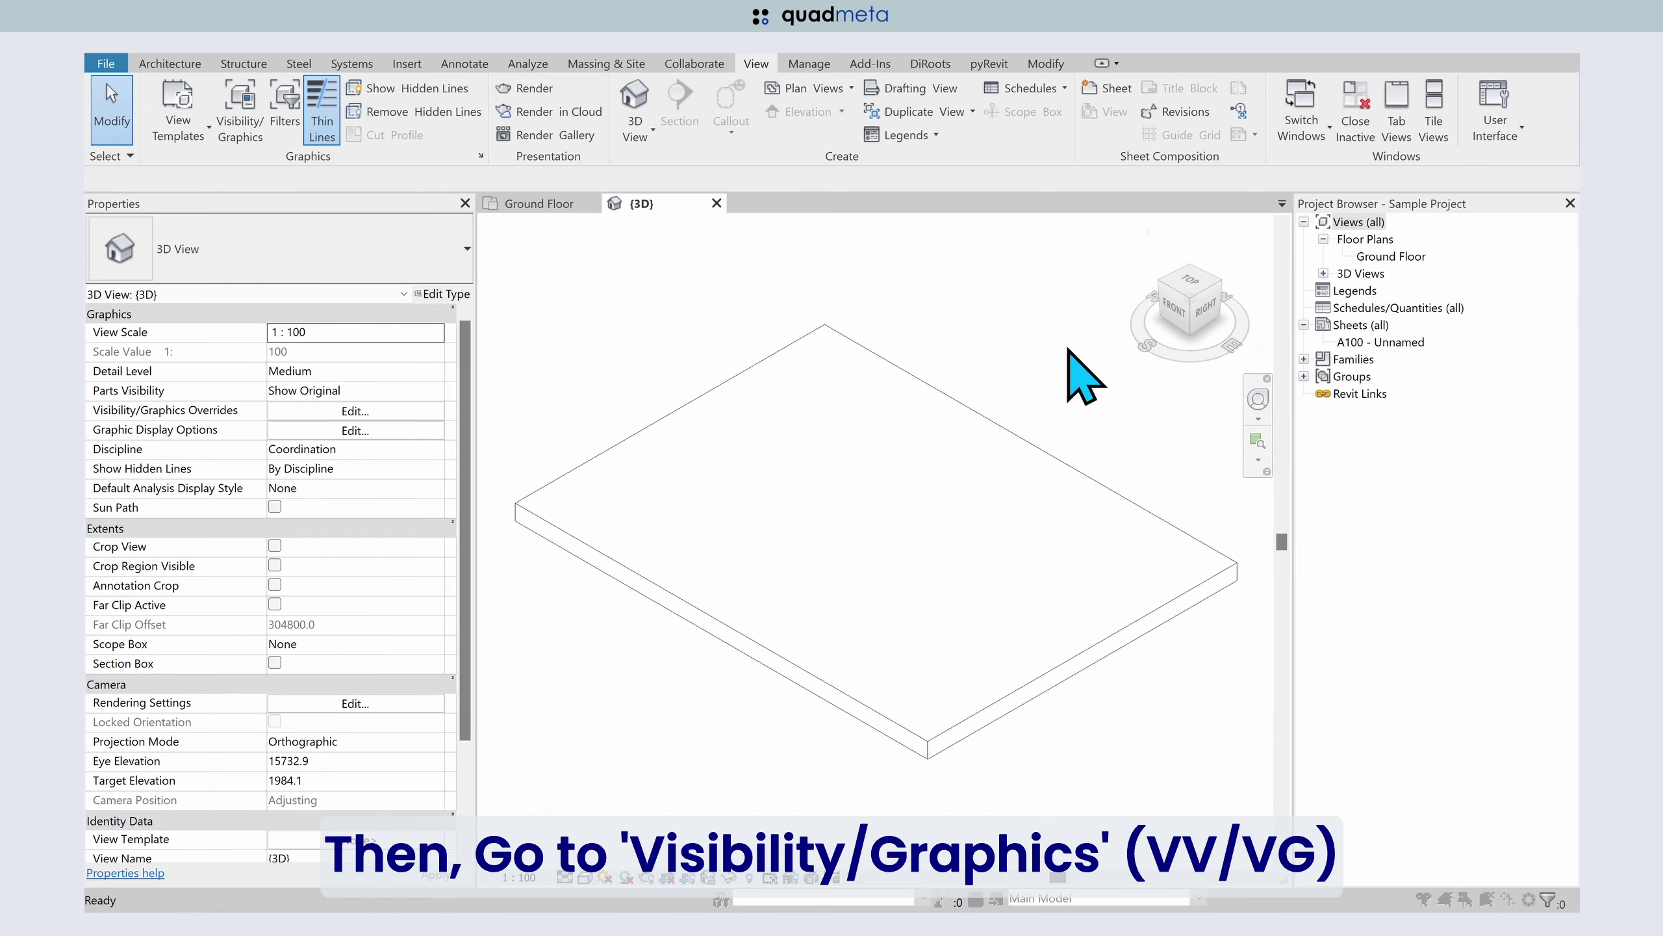
- Add FLOOR-SETDOWN to the 3D view's filters with Visibility unticked
{"action": "key", "text": "v"}
{"action": "key", "text": "v"}
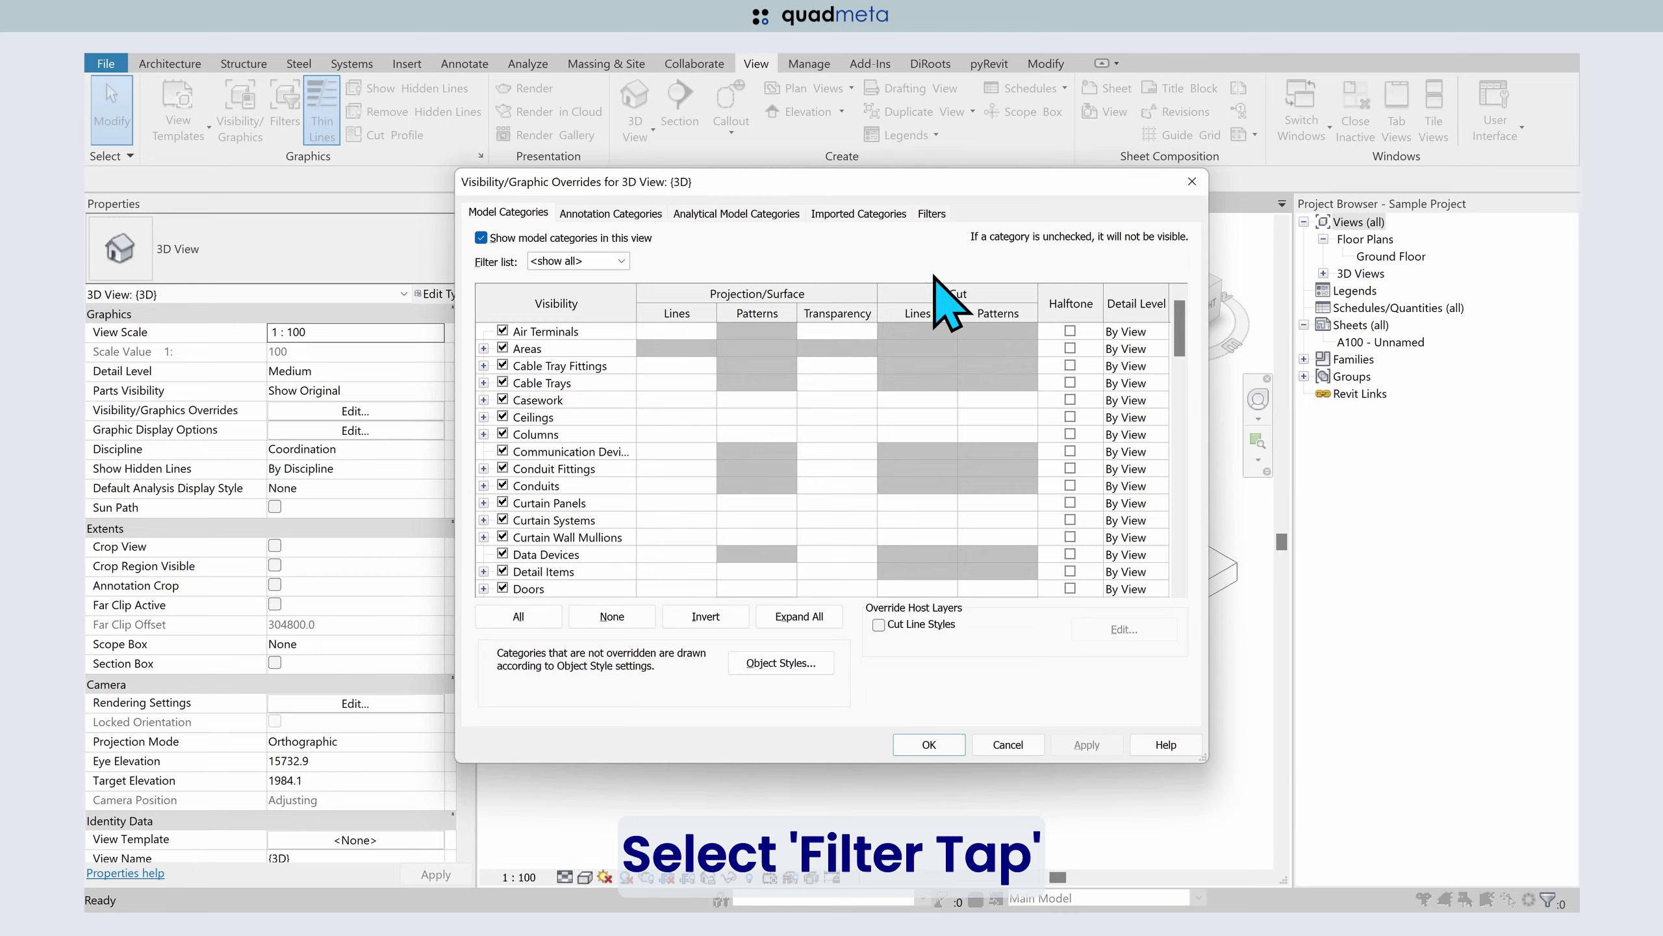
{"action": "left_click", "coordinate": [932, 214]}
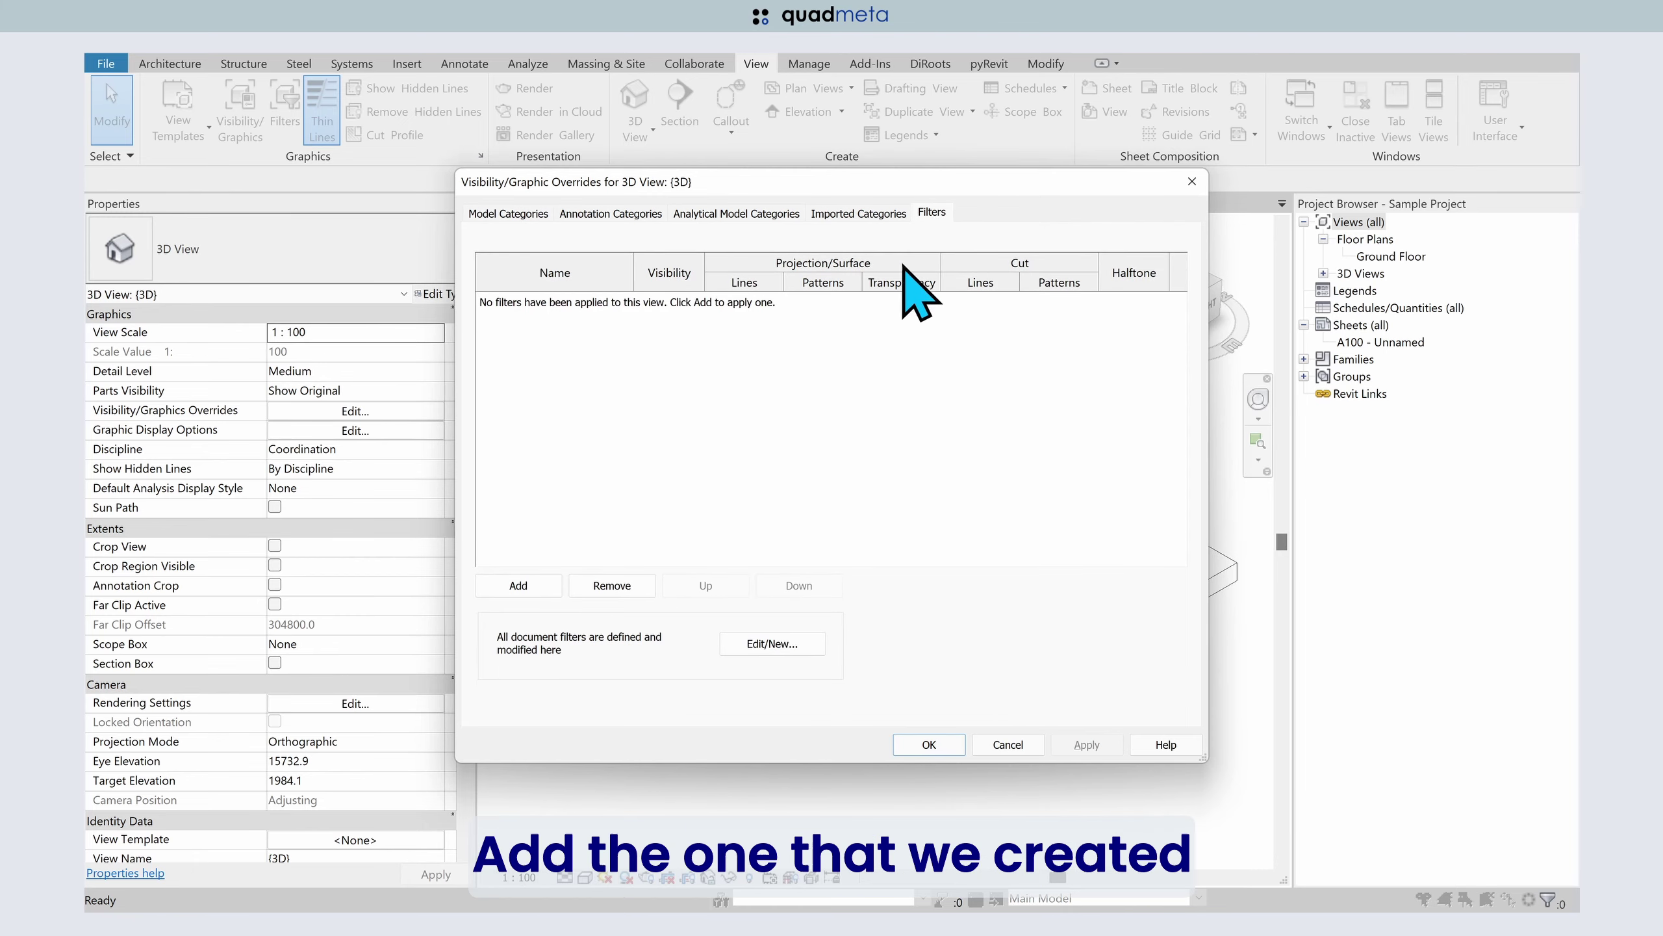
{"action": "left_click", "coordinate": [528, 576]}
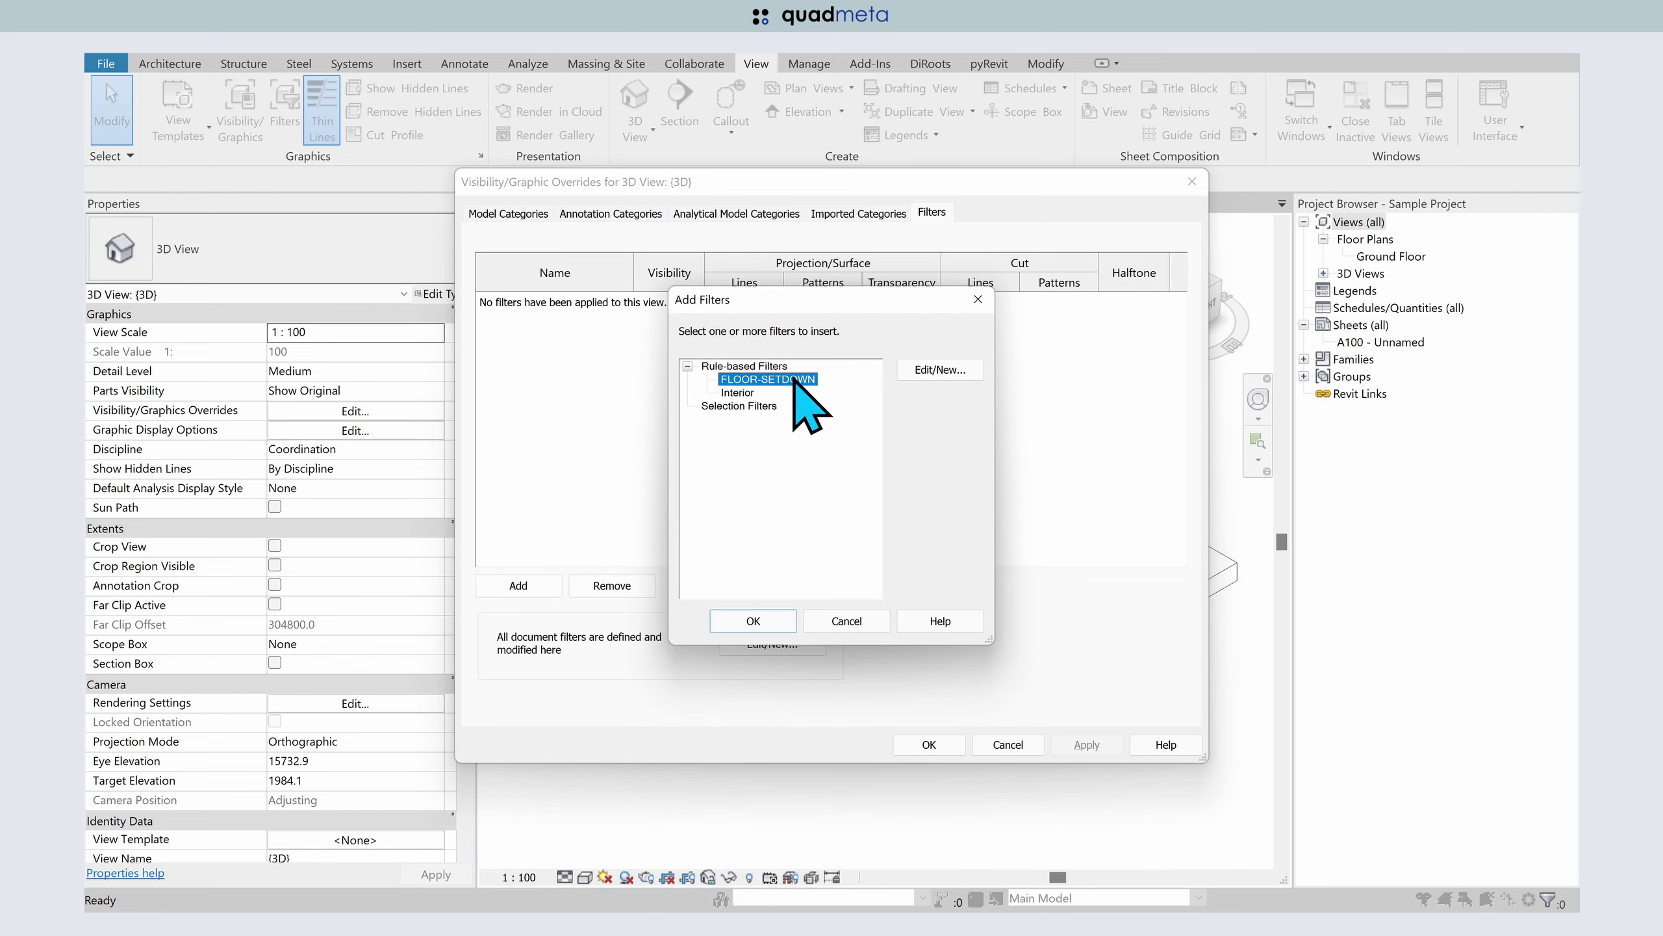
{"action": "left_click", "coordinate": [753, 620]}
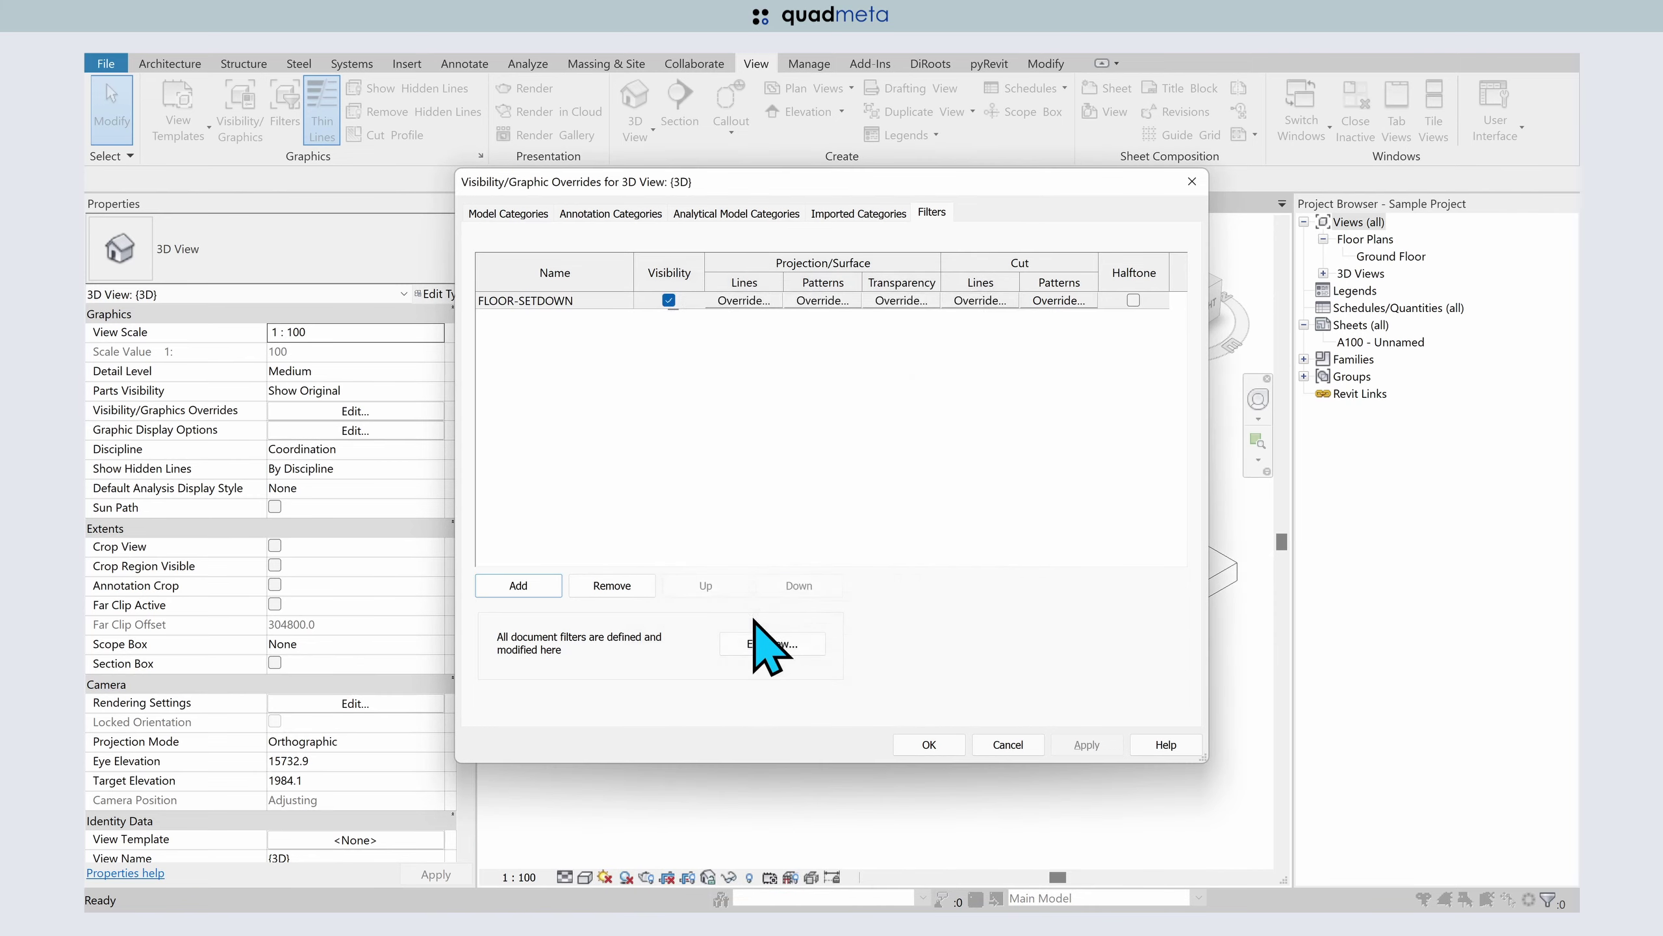
{"action": "left_click", "coordinate": [669, 303]}
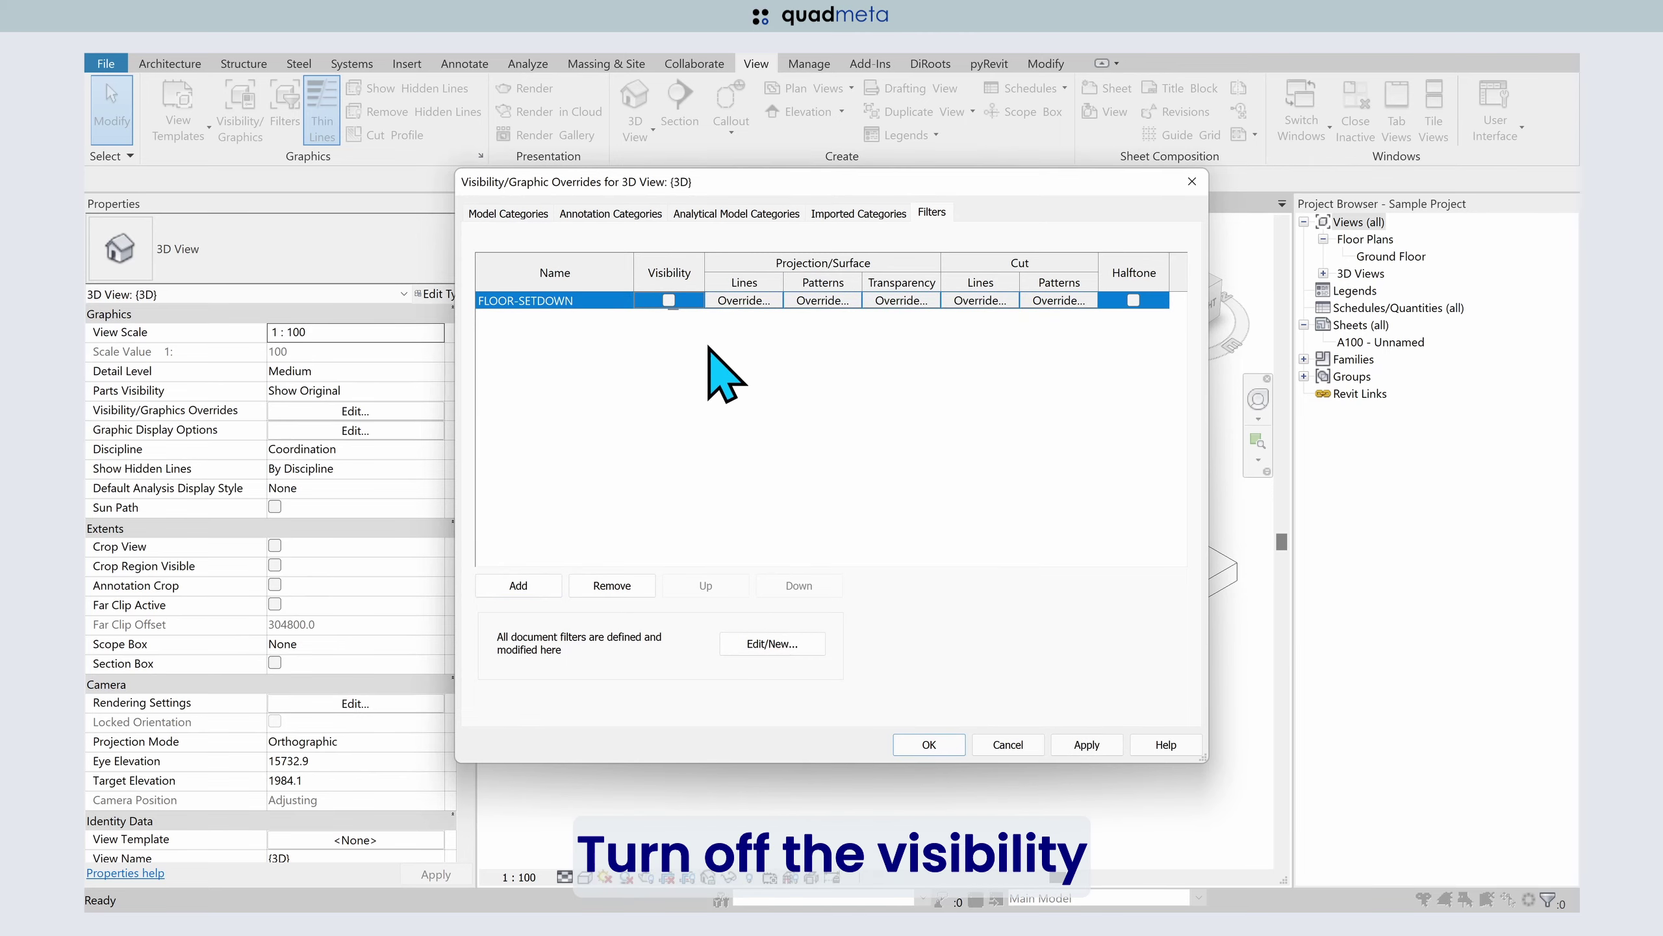
{"action": "left_click", "coordinate": [1074, 746]}
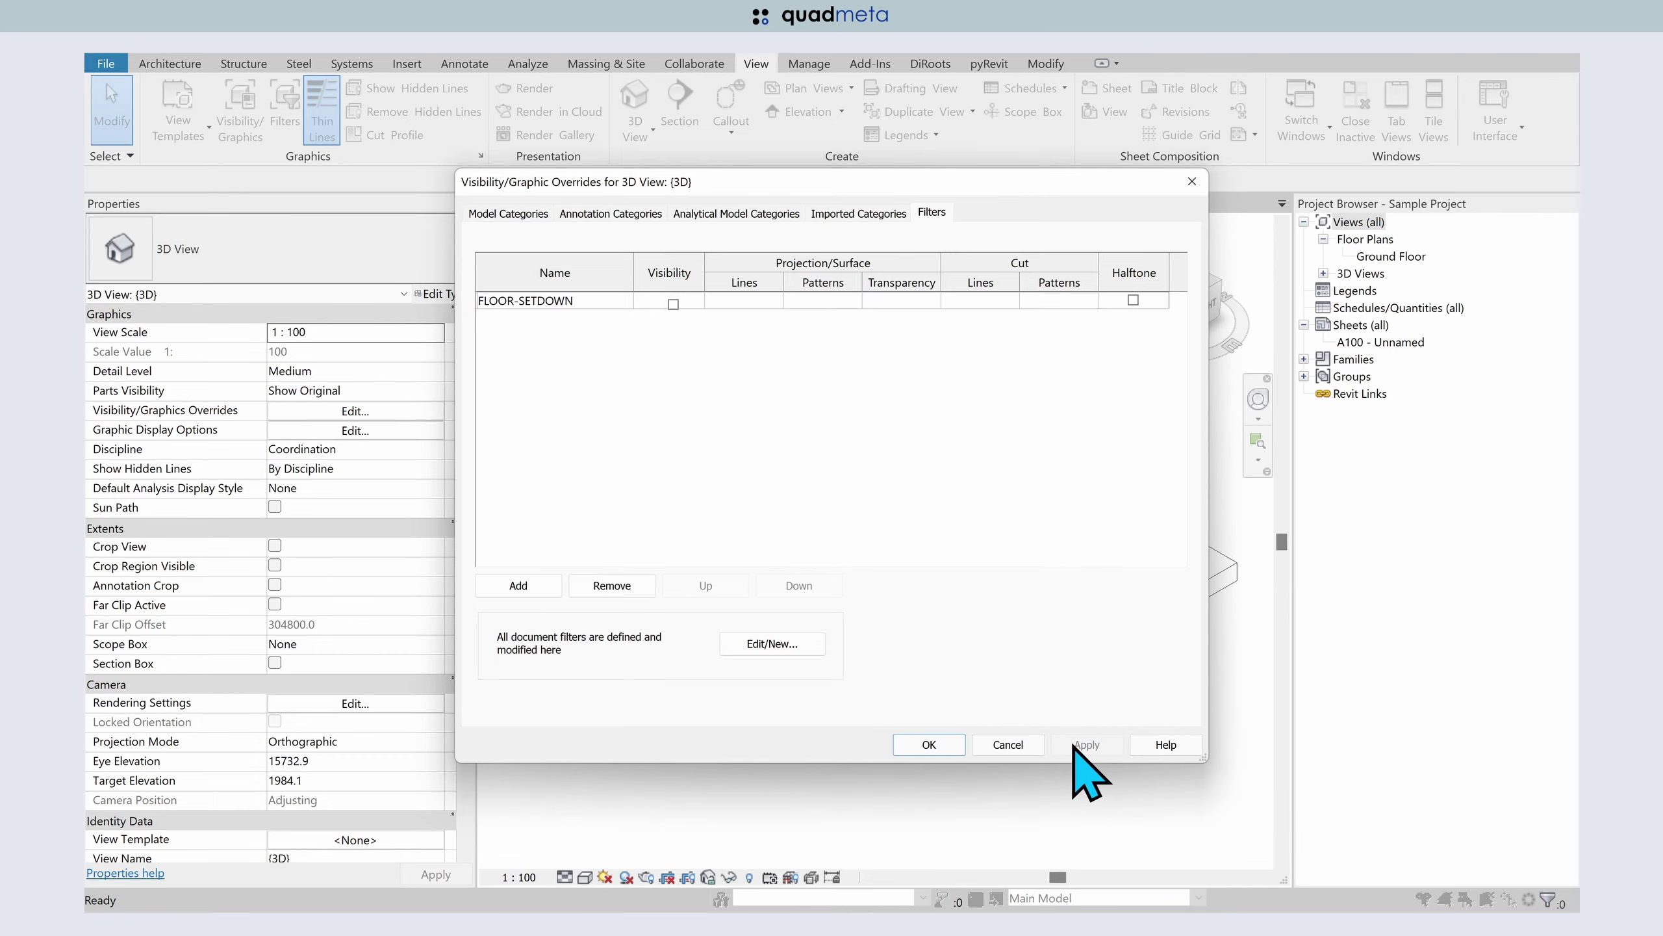
{"action": "left_click", "coordinate": [927, 743]}
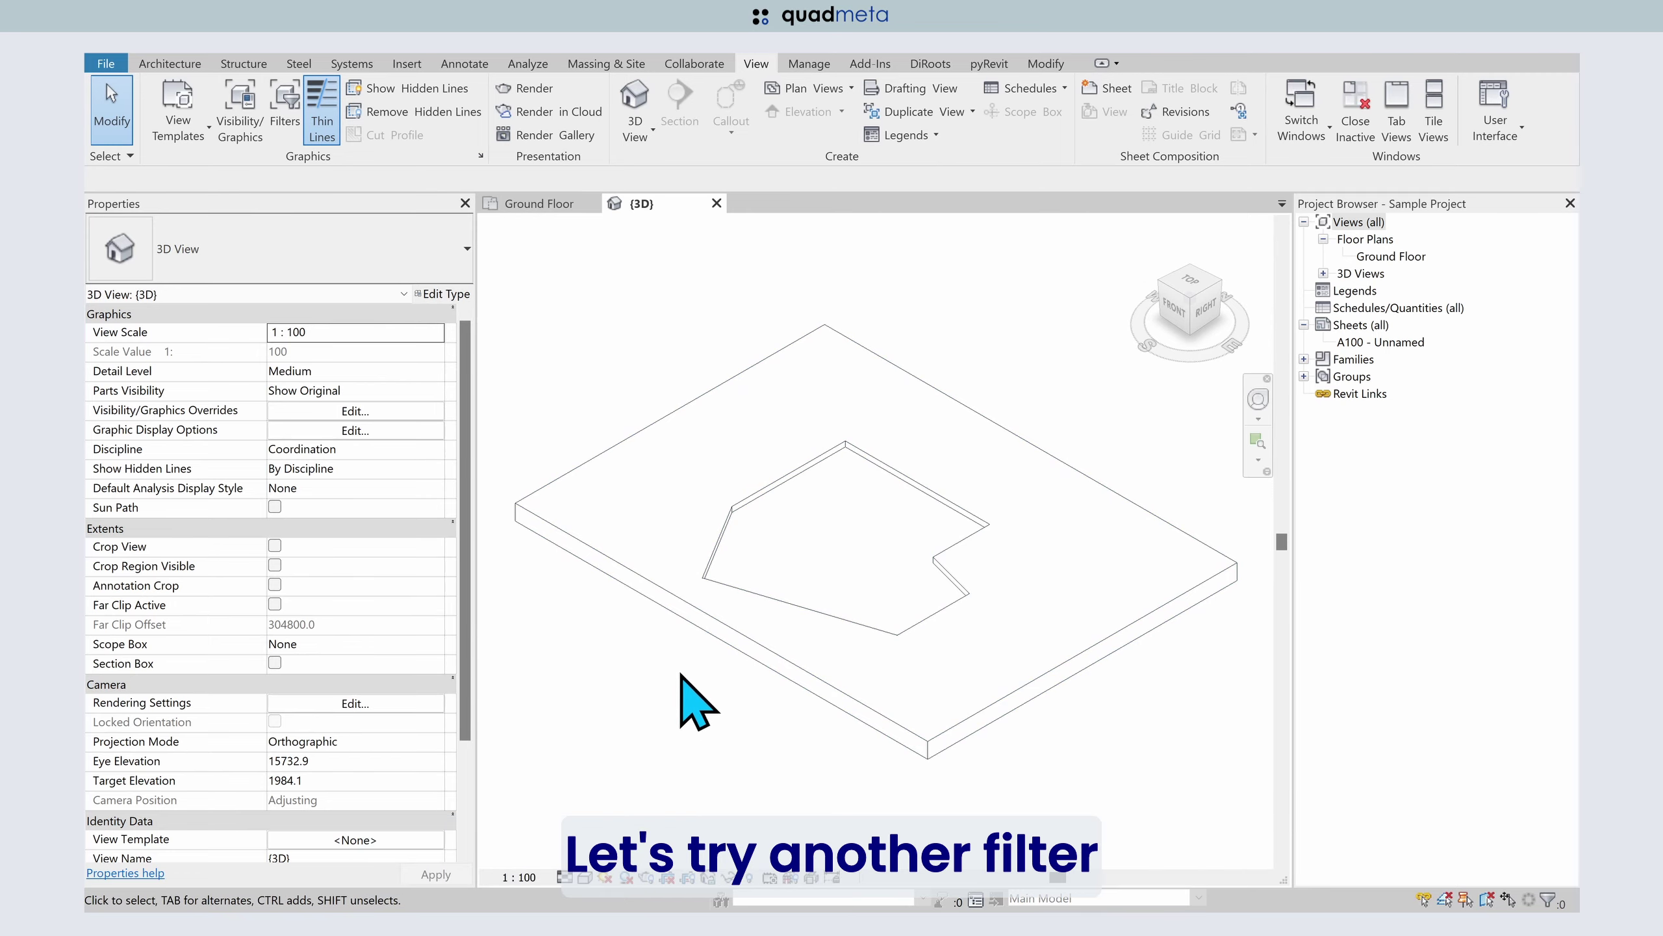
- Create a new view filter named FLOOR-NON-STRUCTURAL and tick the Floors category
{"action": "left_click", "coordinate": [290, 110]}
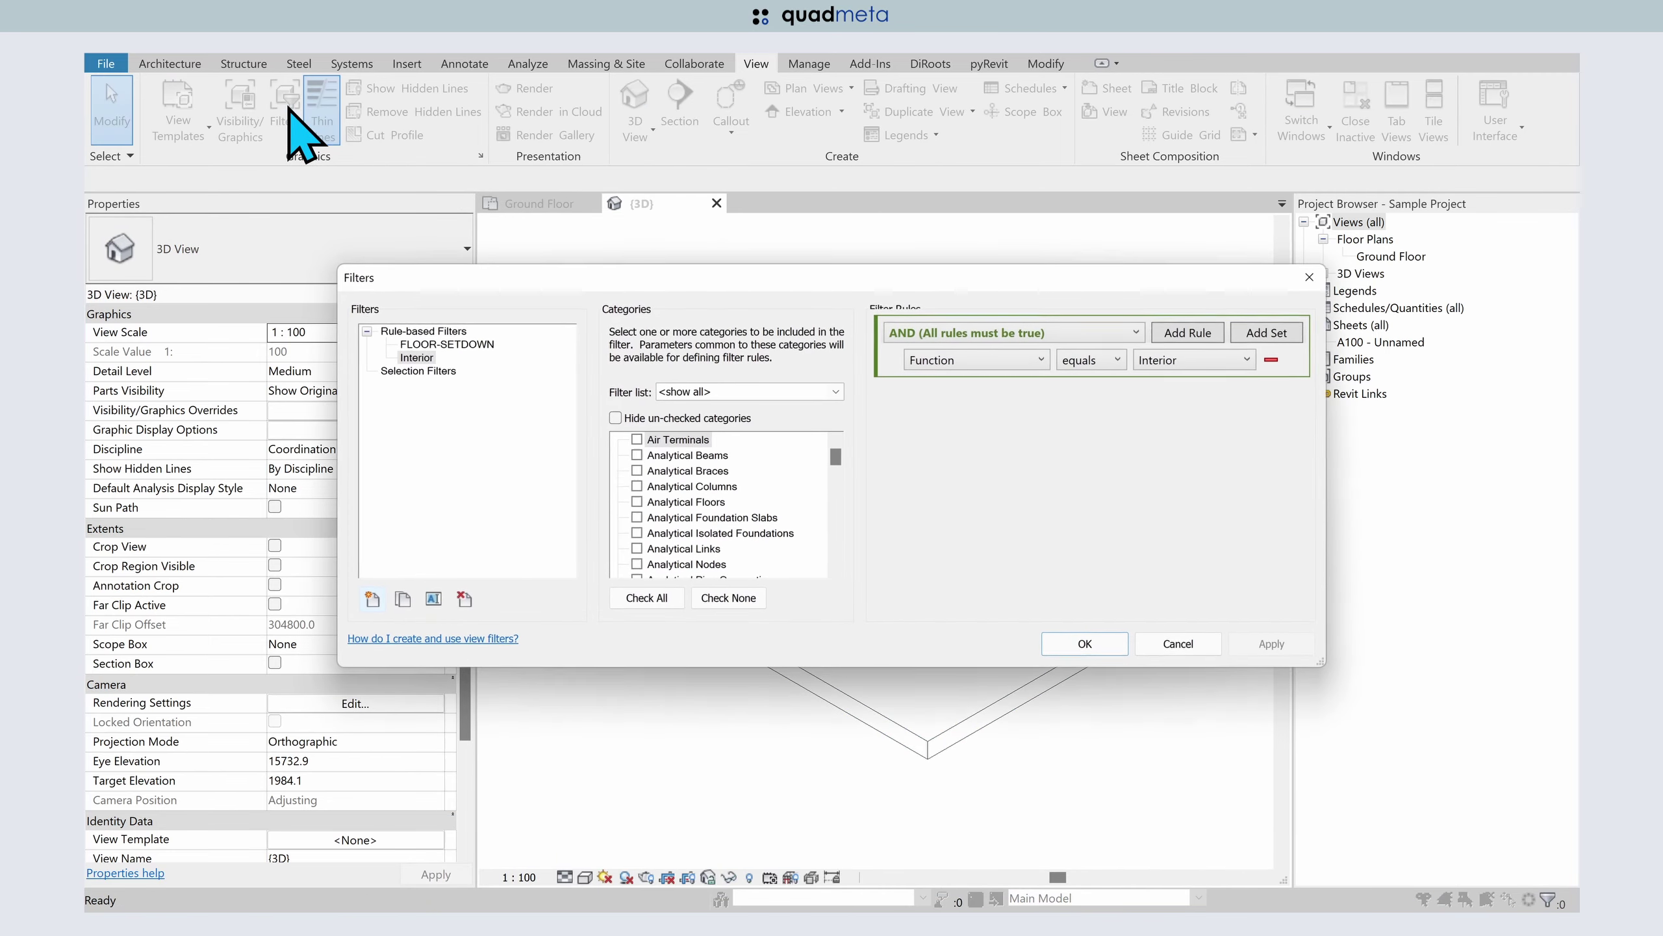
{"action": "left_click", "coordinate": [372, 599]}
{"action": "type", "text": "FLOOR-NON-STRUCTURAL"}
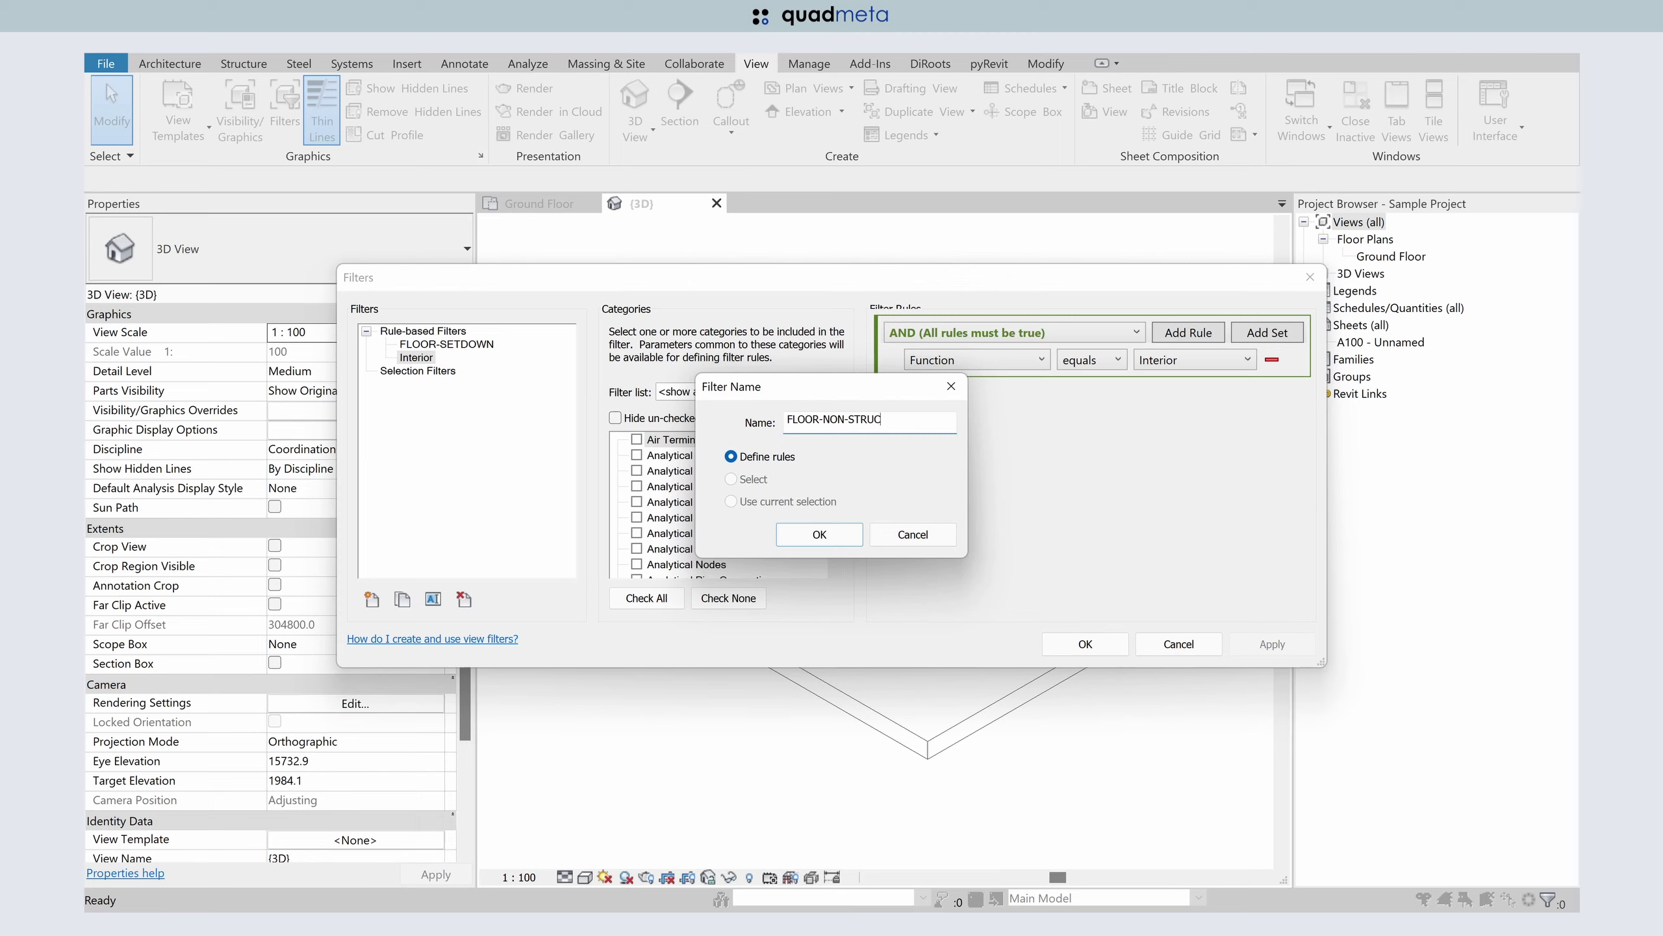
{"action": "key", "text": "Return"}
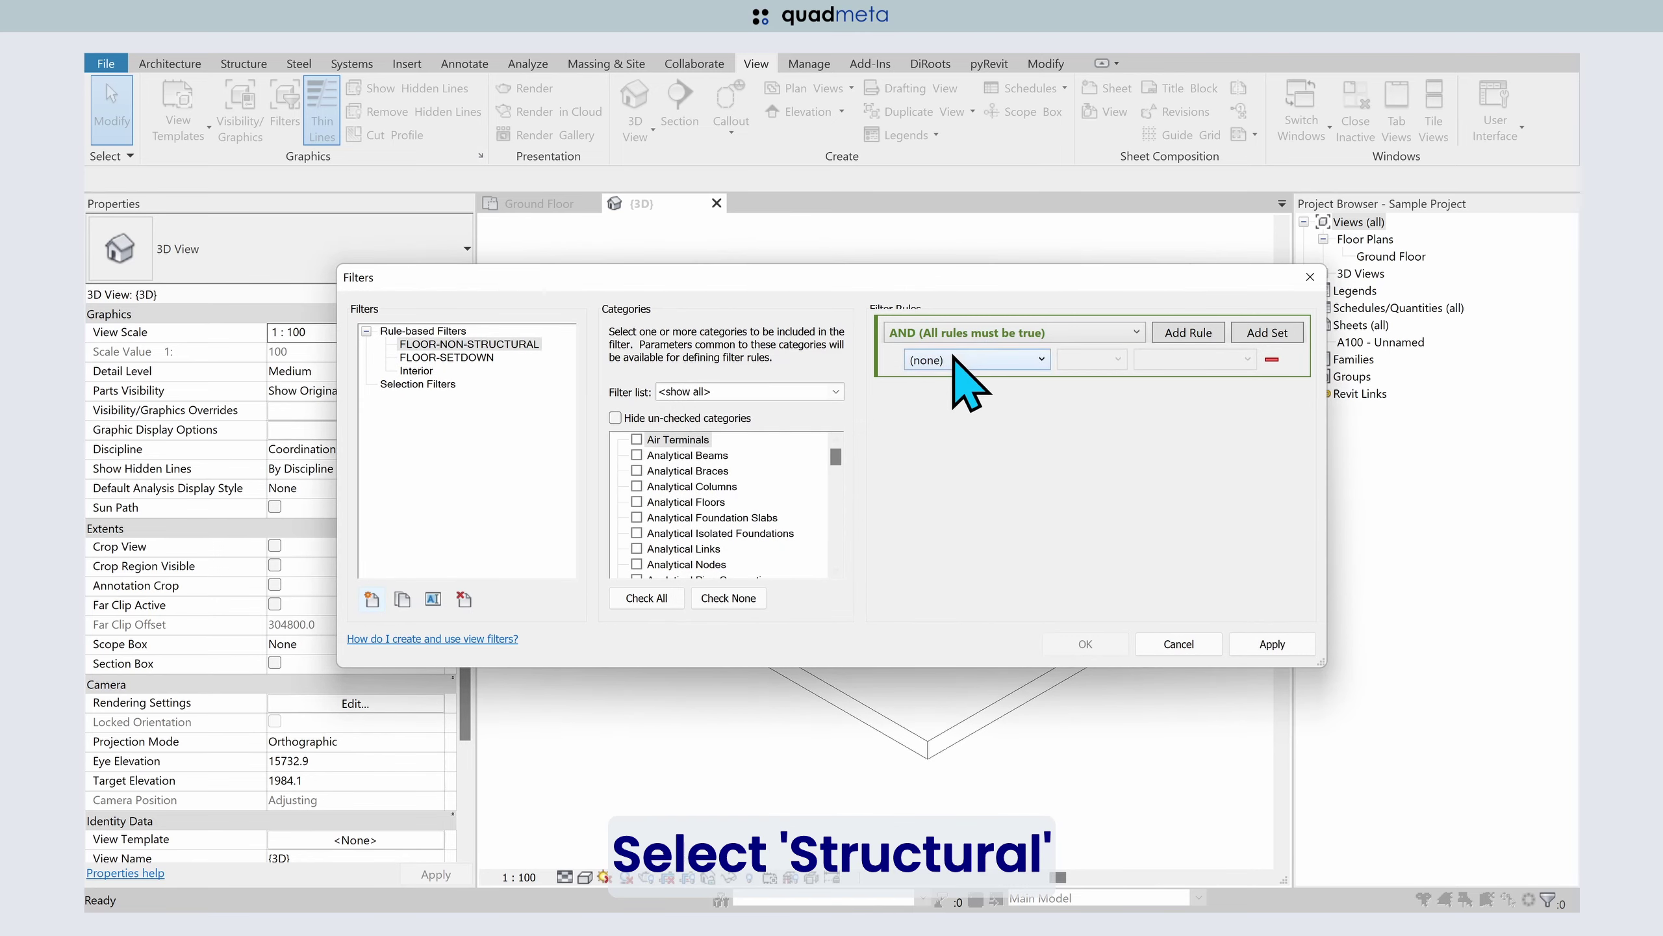
{"action": "left_click", "coordinate": [956, 363]}
{"action": "left_click", "coordinate": [696, 503]}
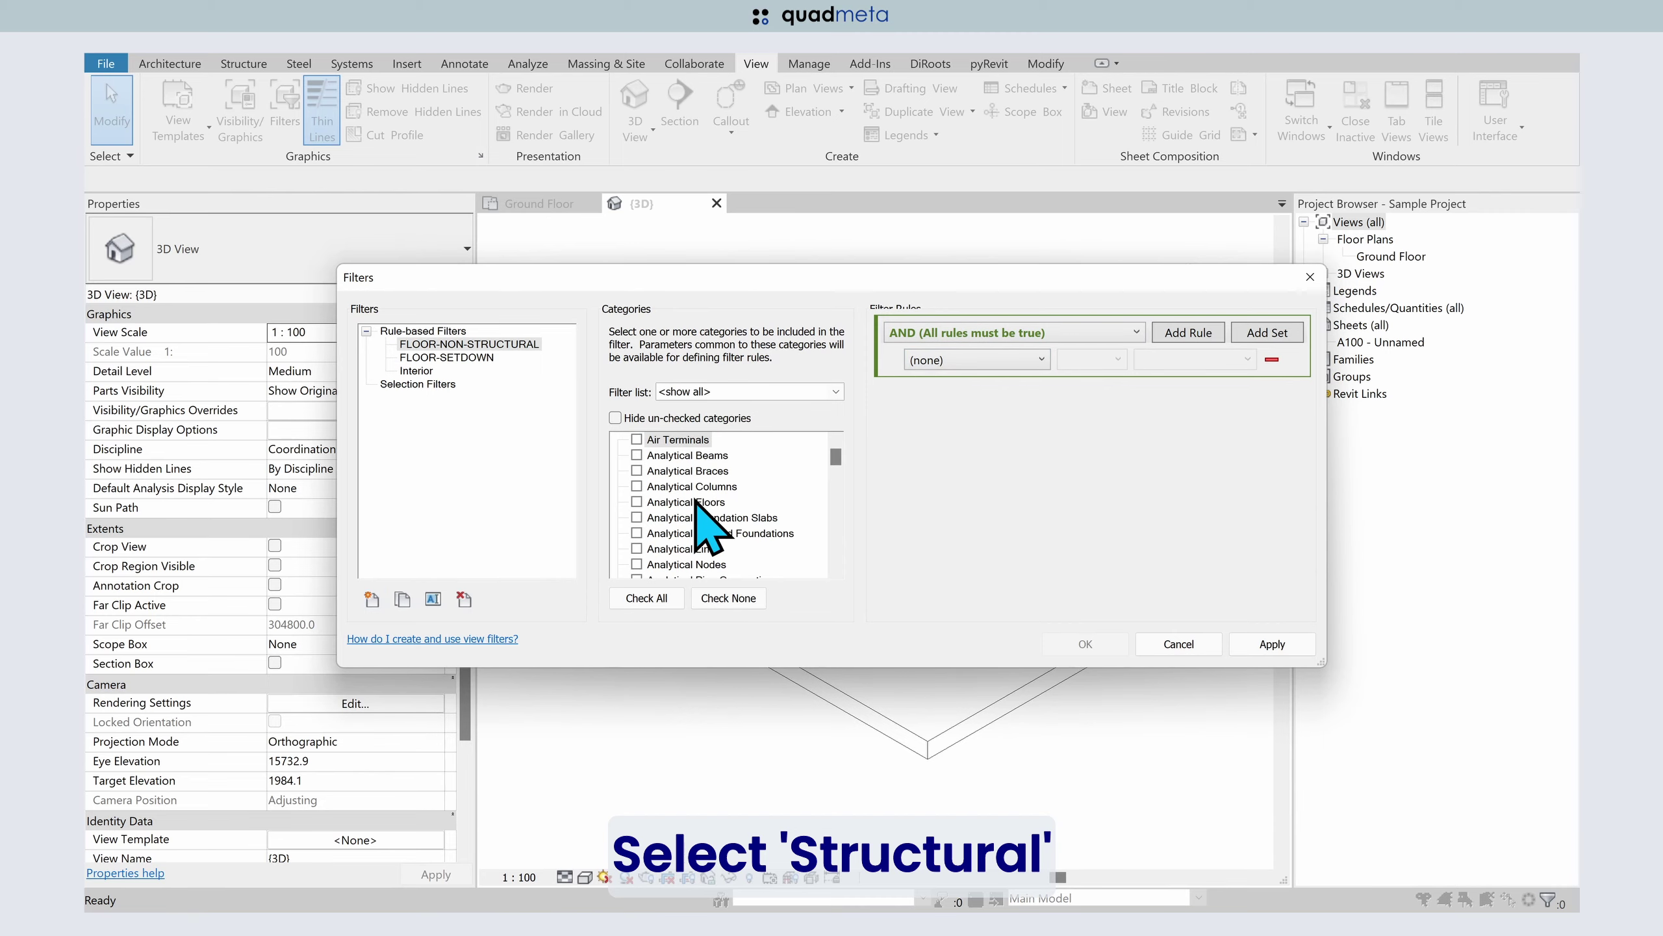
{"action": "key", "text": "f"}
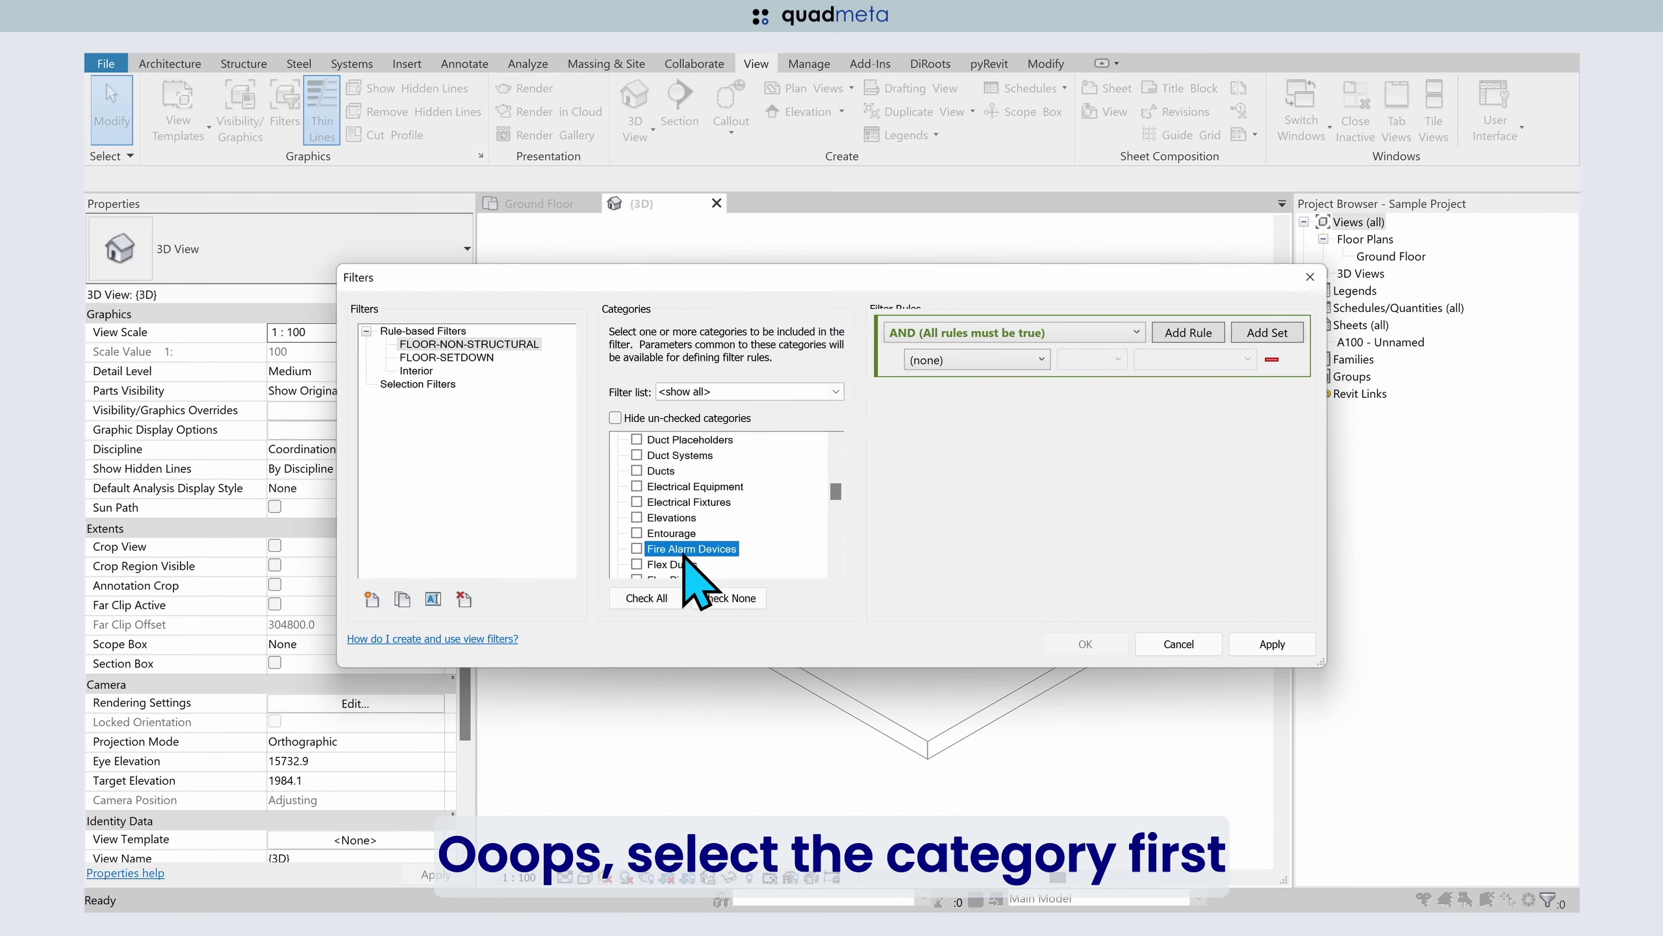
{"action": "scroll", "coordinate": [684, 556], "scroll_direction": "down", "scroll_amount": 2}
{"action": "left_click", "coordinate": [661, 533]}
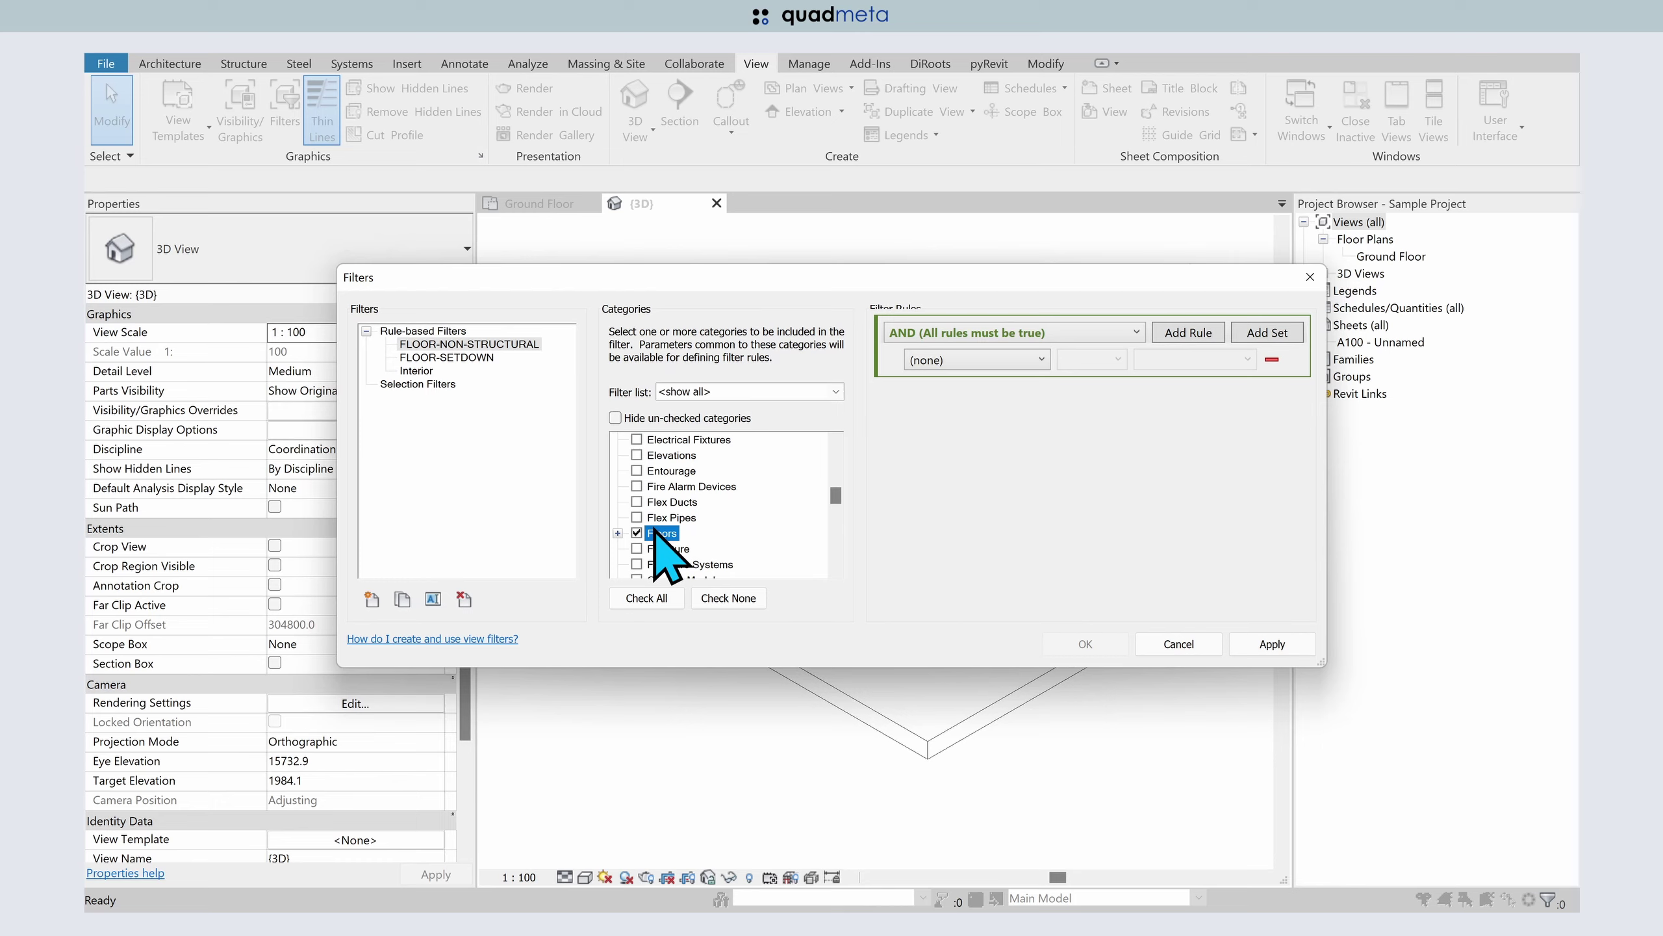
- Give the filter the rule Structural equals No and save it
{"action": "left_click", "coordinate": [993, 357]}
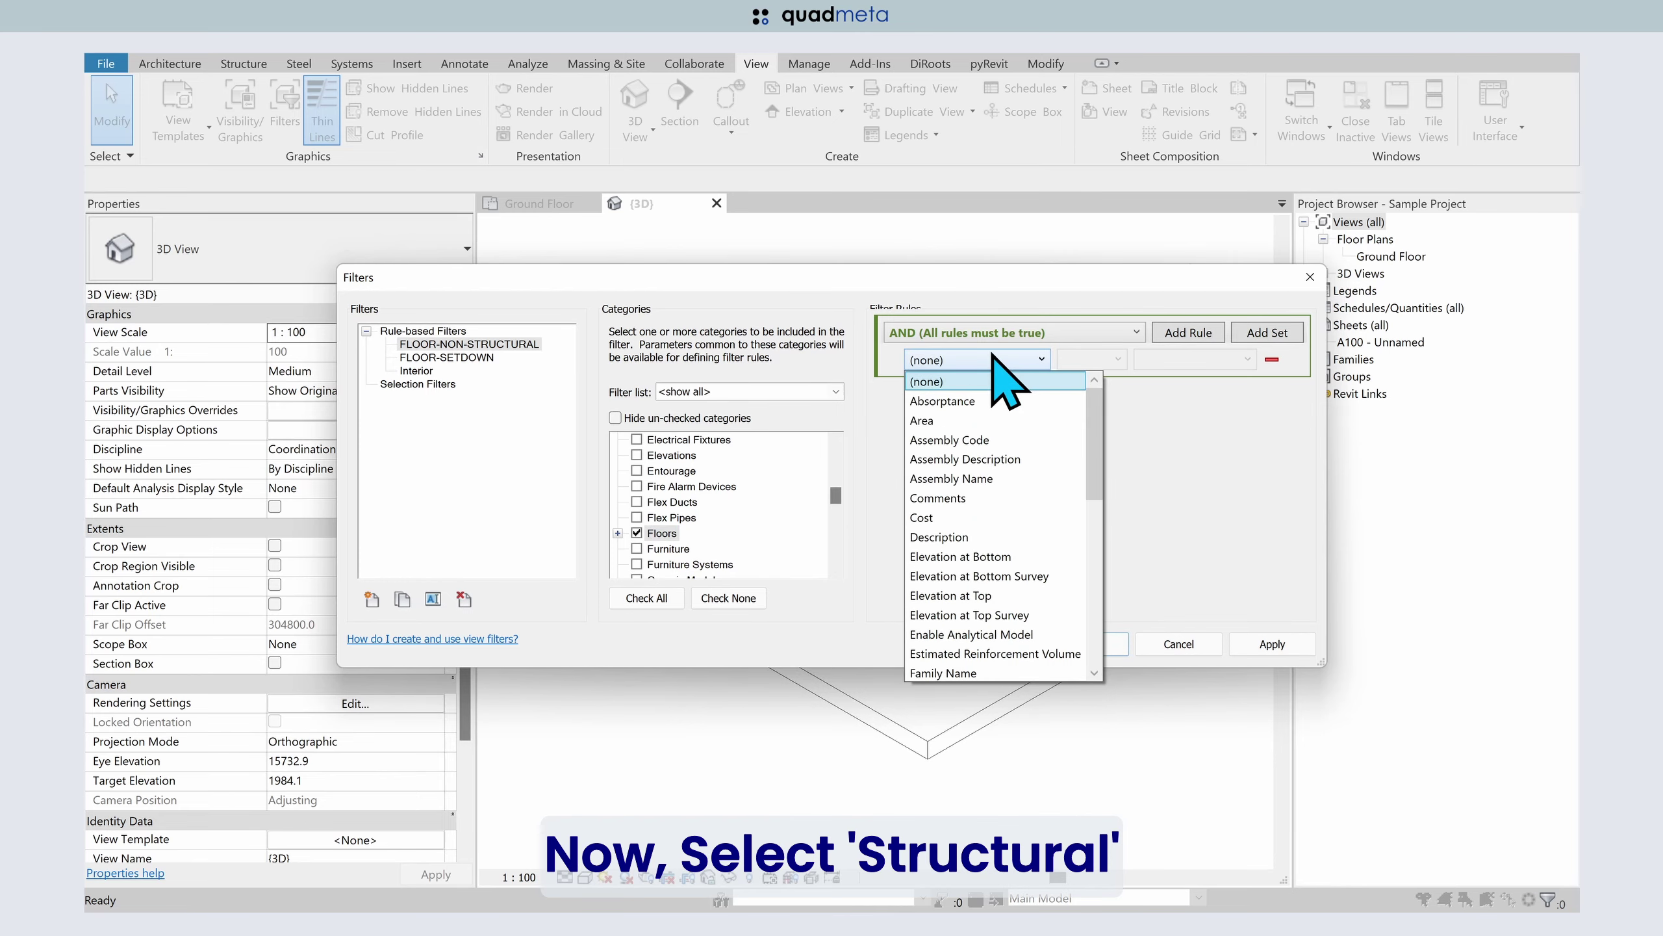
{"action": "scroll", "coordinate": [1008, 387], "scroll_direction": "down", "scroll_amount": 5}
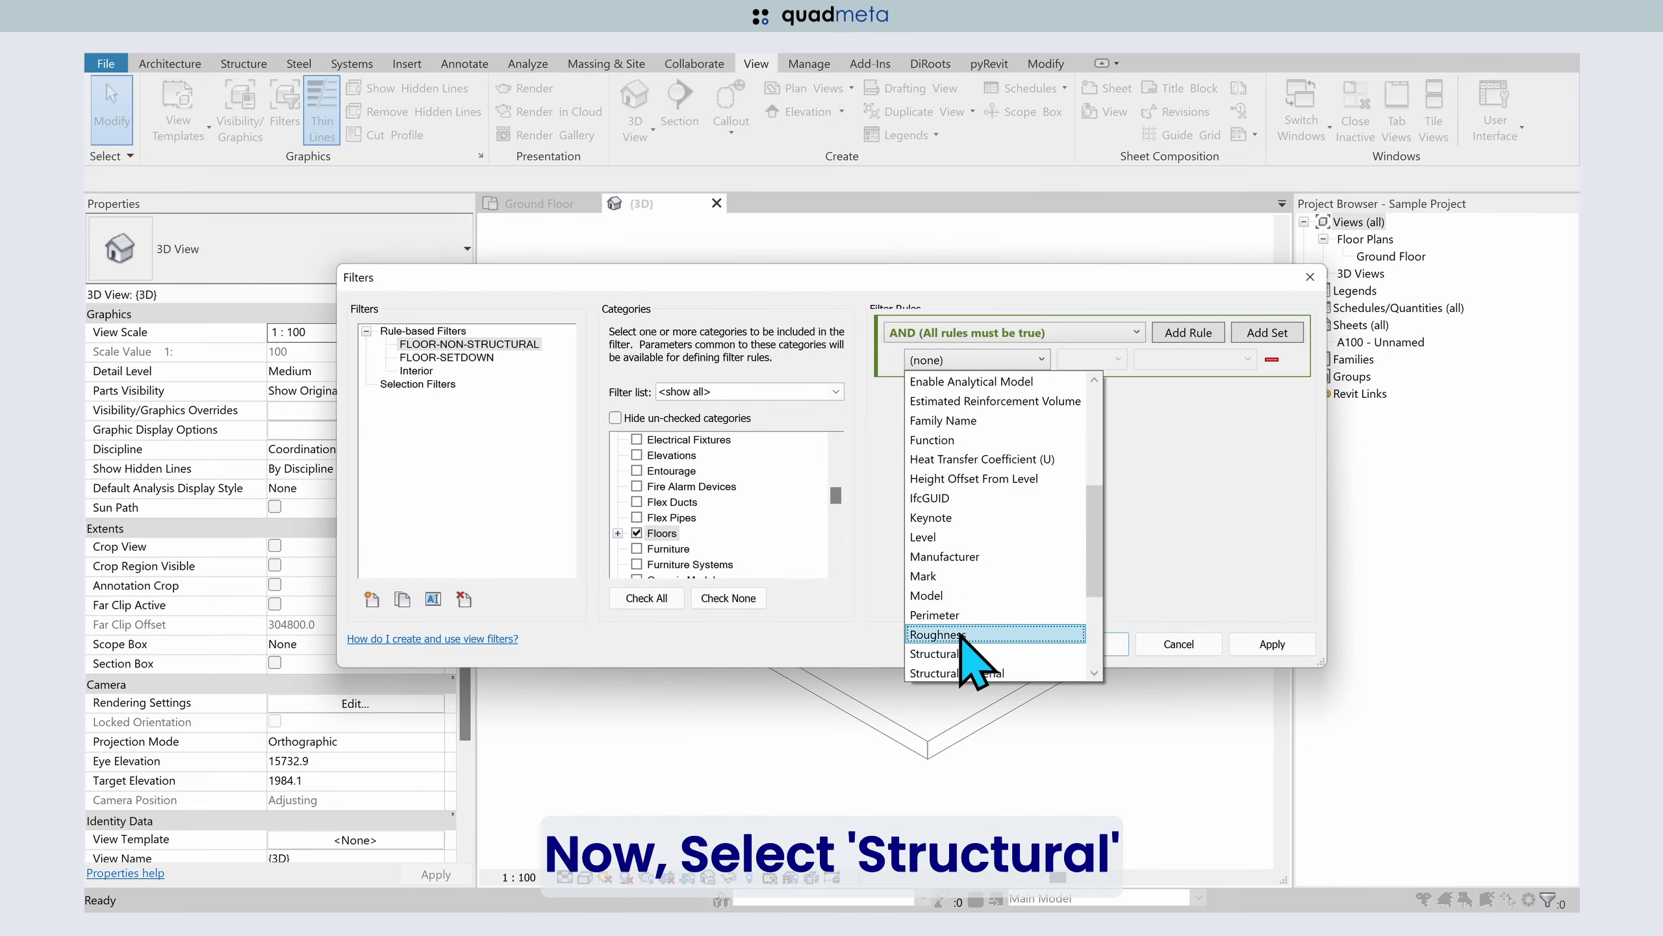
{"action": "left_click", "coordinate": [950, 653]}
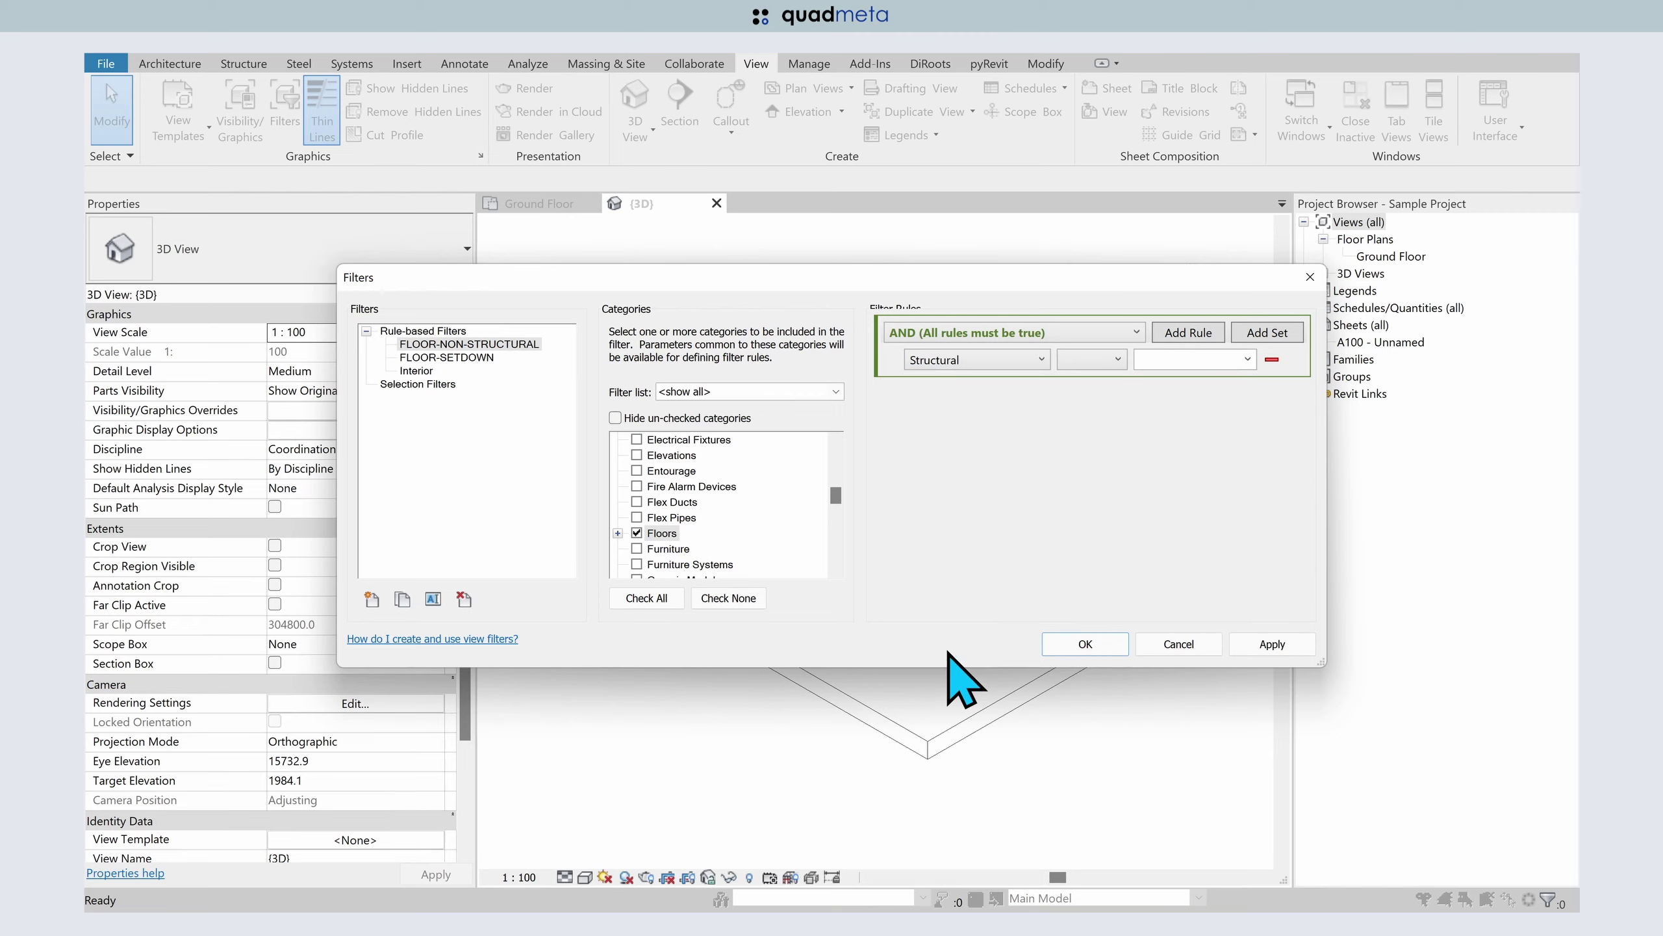
{"action": "left_click", "coordinate": [1093, 359]}
{"action": "left_click", "coordinate": [1099, 383]}
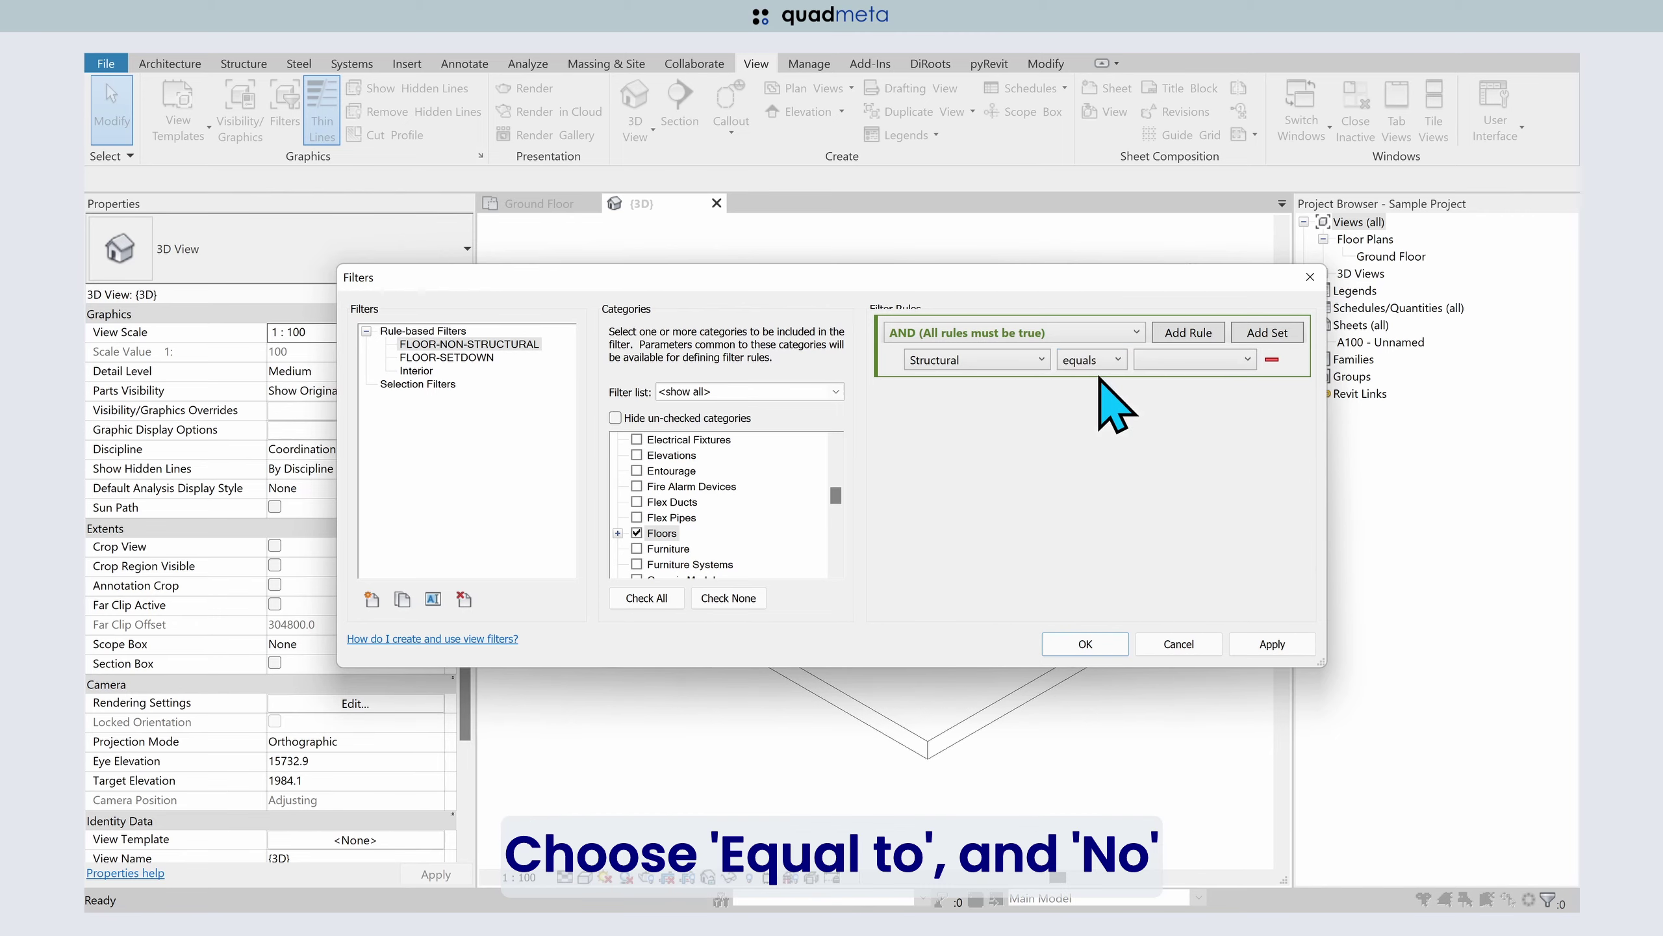
{"action": "left_click", "coordinate": [1204, 361]}
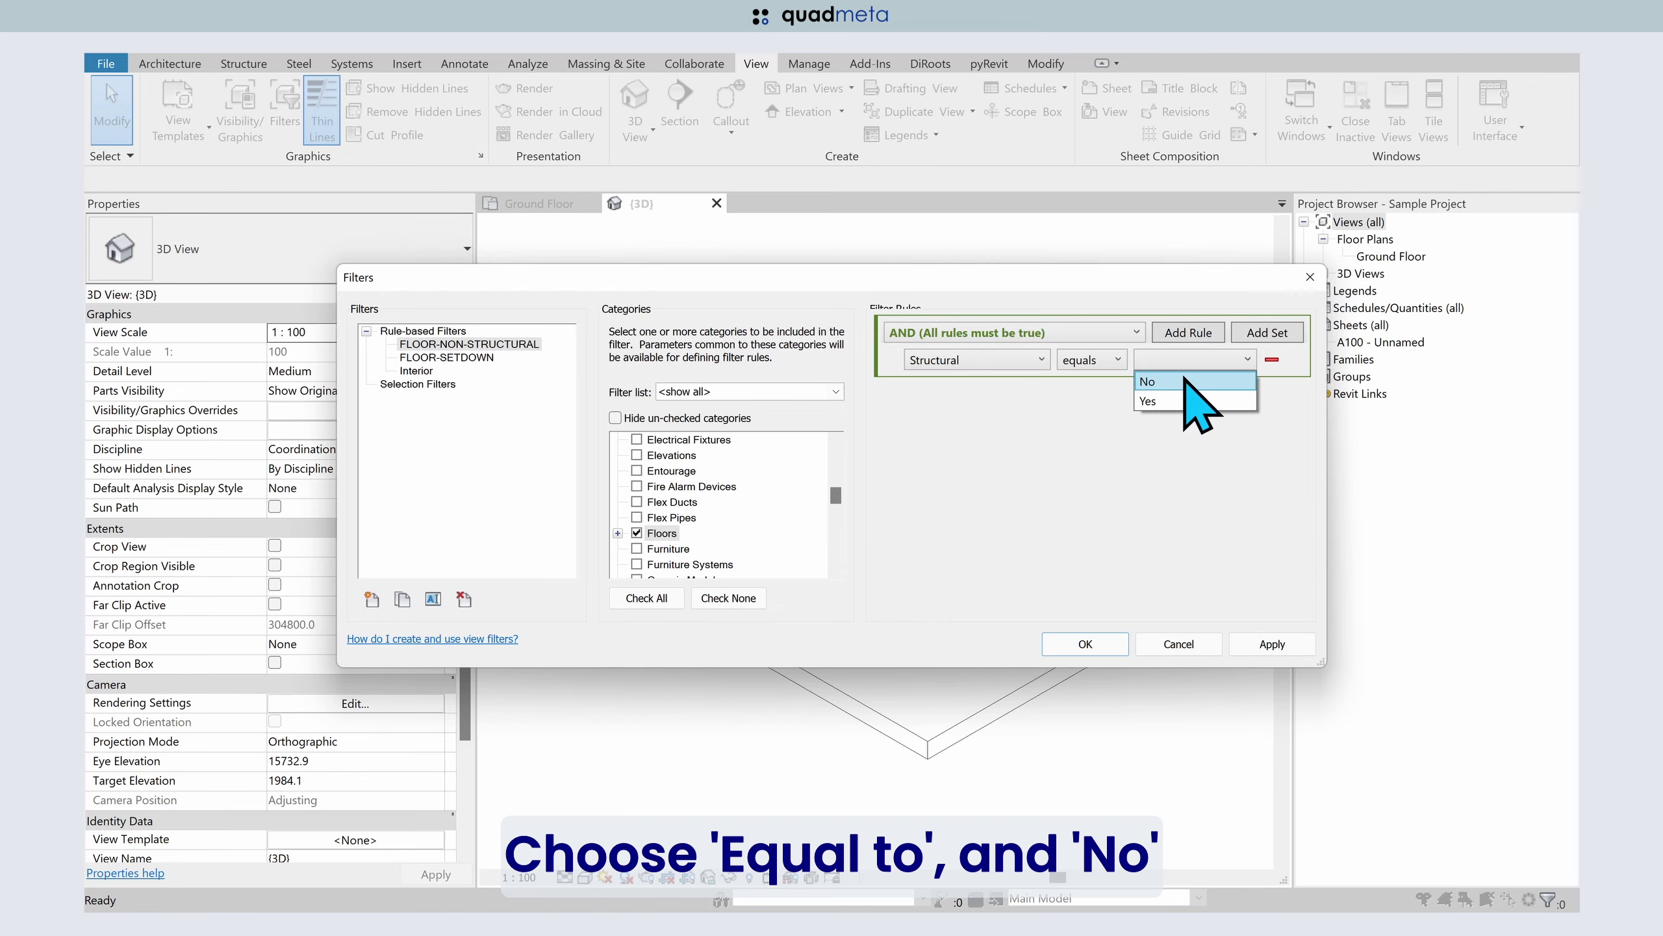
{"action": "left_click", "coordinate": [1186, 384]}
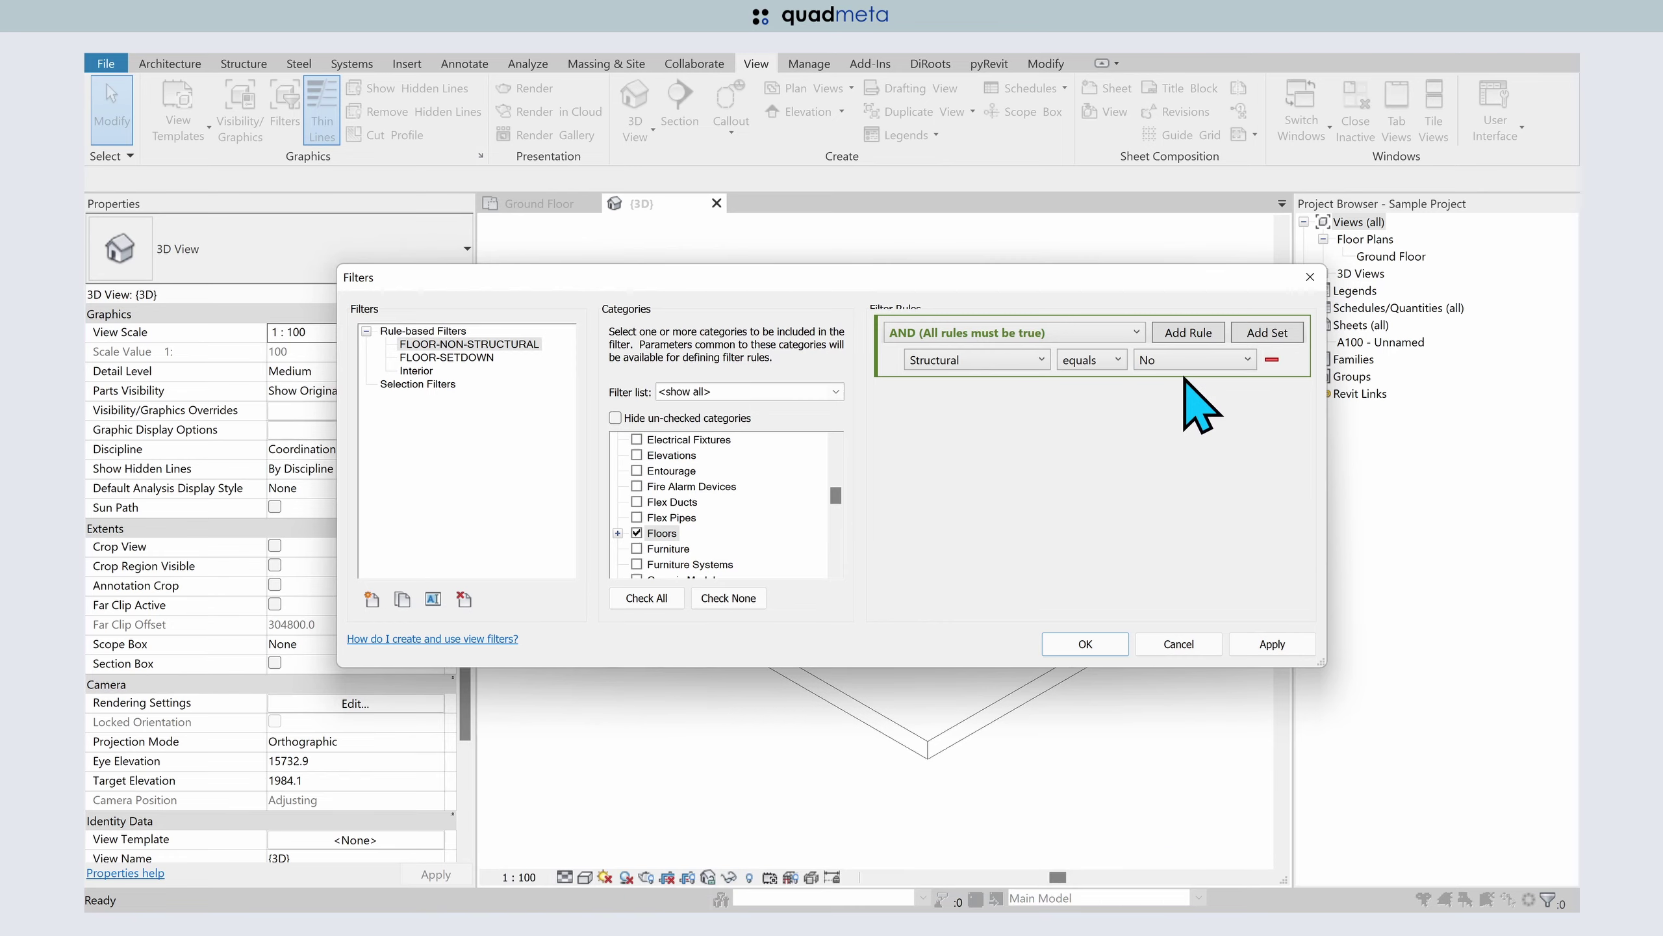
{"action": "left_click", "coordinate": [1272, 643]}
{"action": "left_click", "coordinate": [1087, 643]}
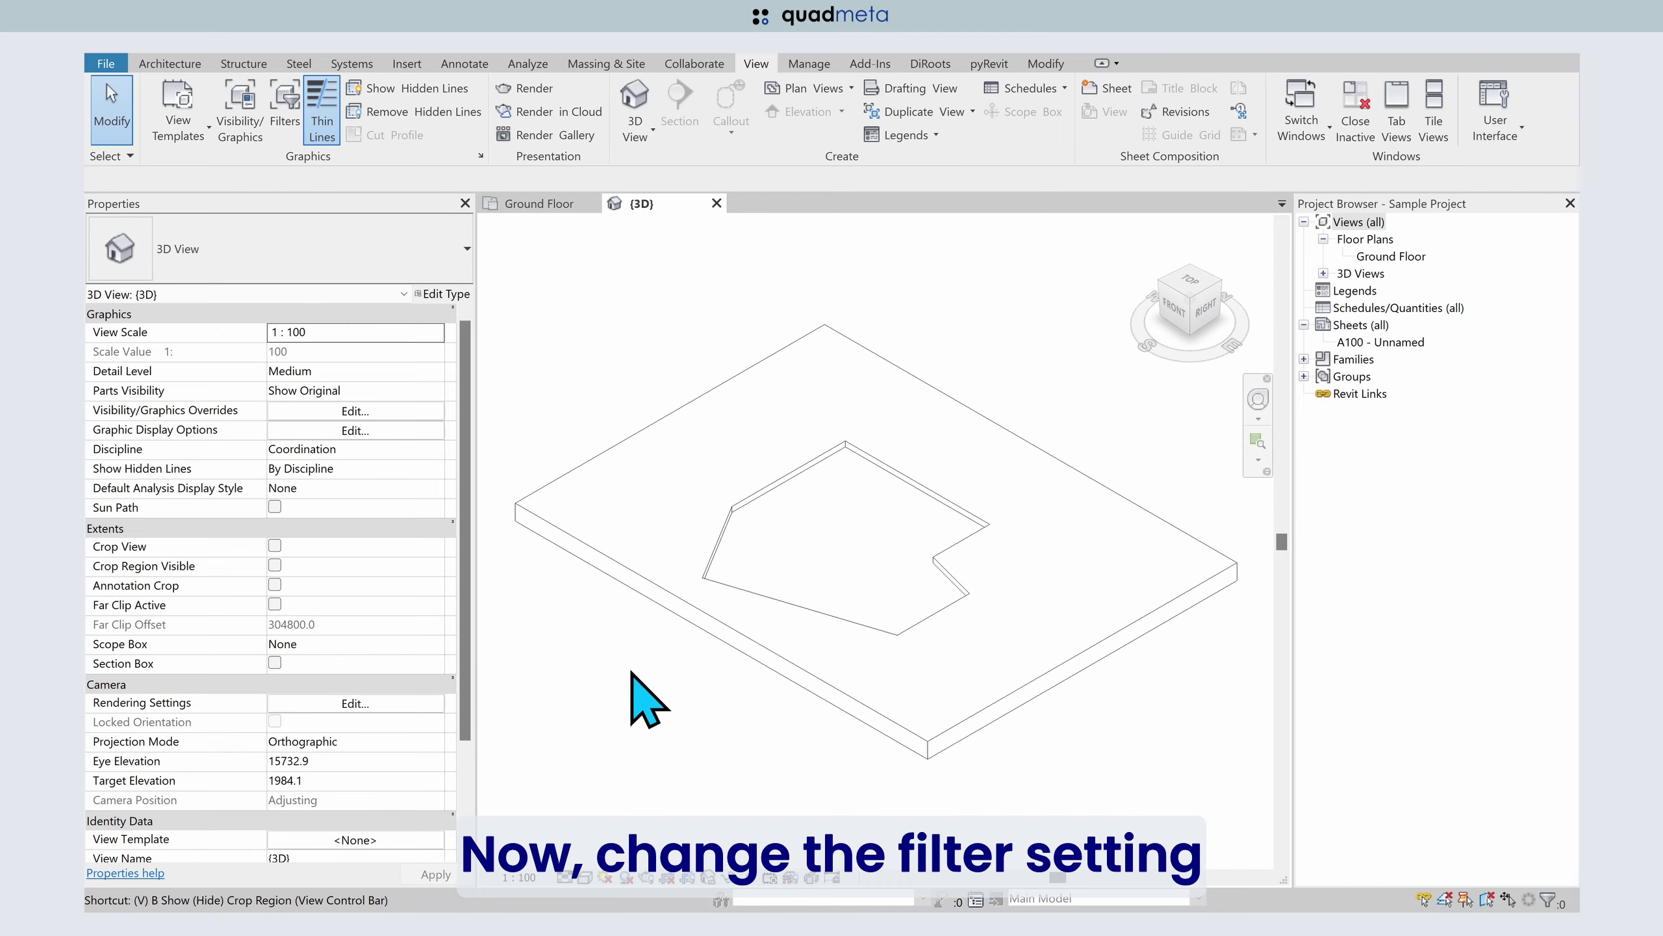
- Replace FLOOR-SETDOWN with FLOOR-NON-STRUCTURAL in the 3D view's filters, Visibility off
{"action": "key", "text": "v"}
{"action": "key", "text": "g"}
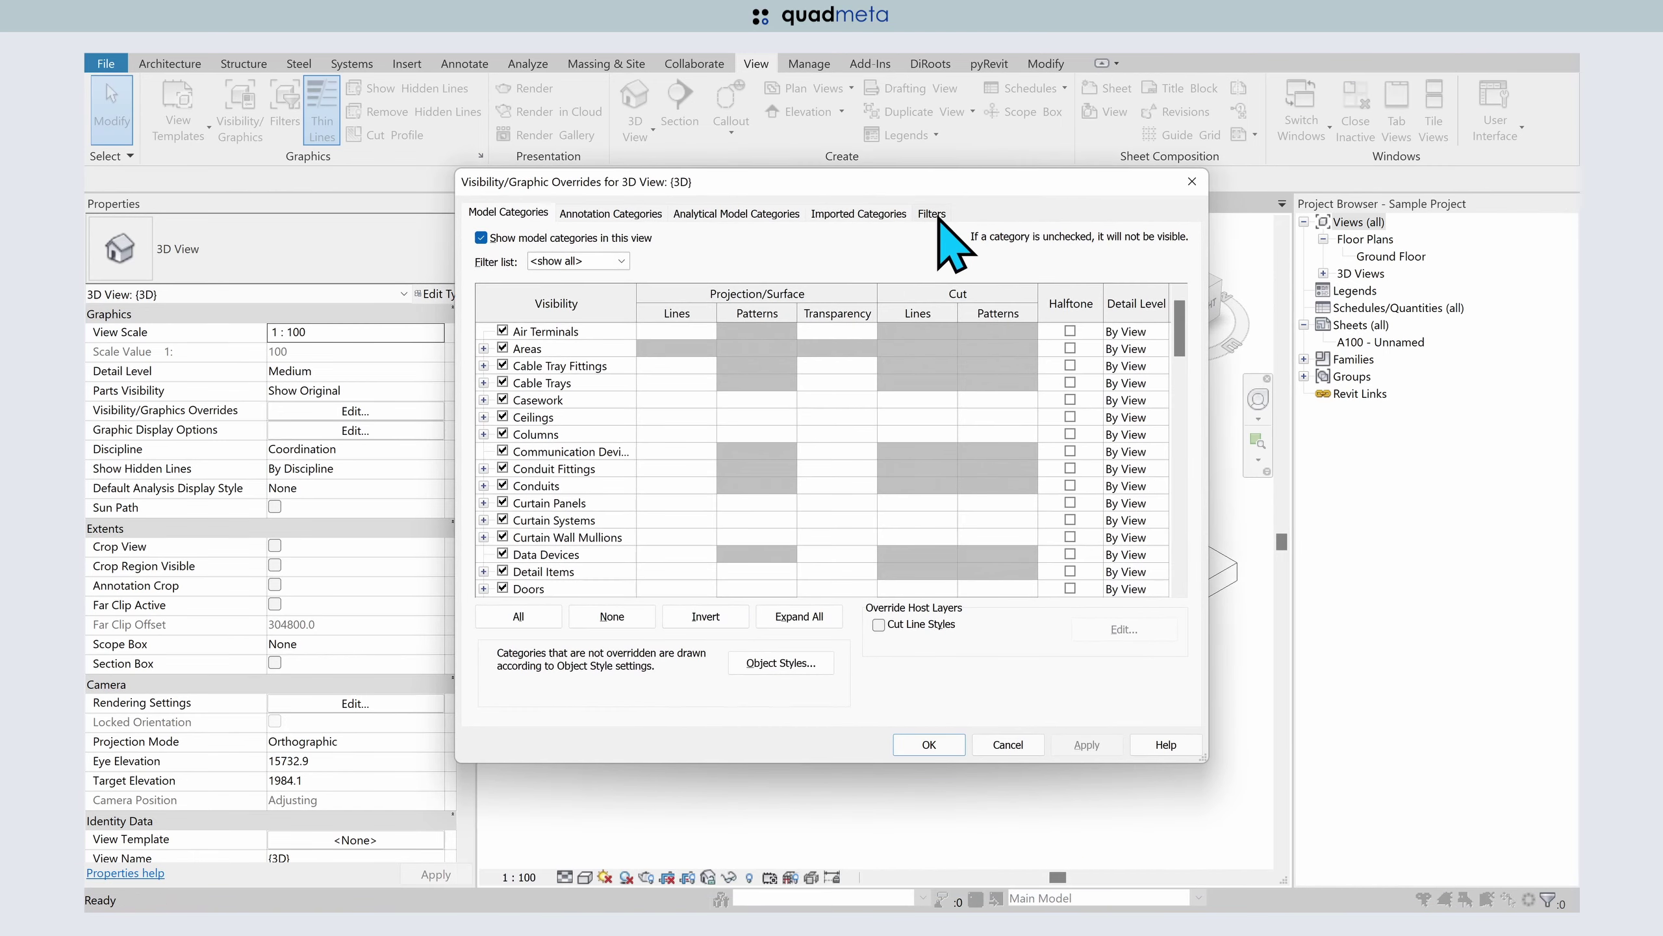
{"action": "left_click", "coordinate": [936, 215]}
{"action": "left_click", "coordinate": [560, 300]}
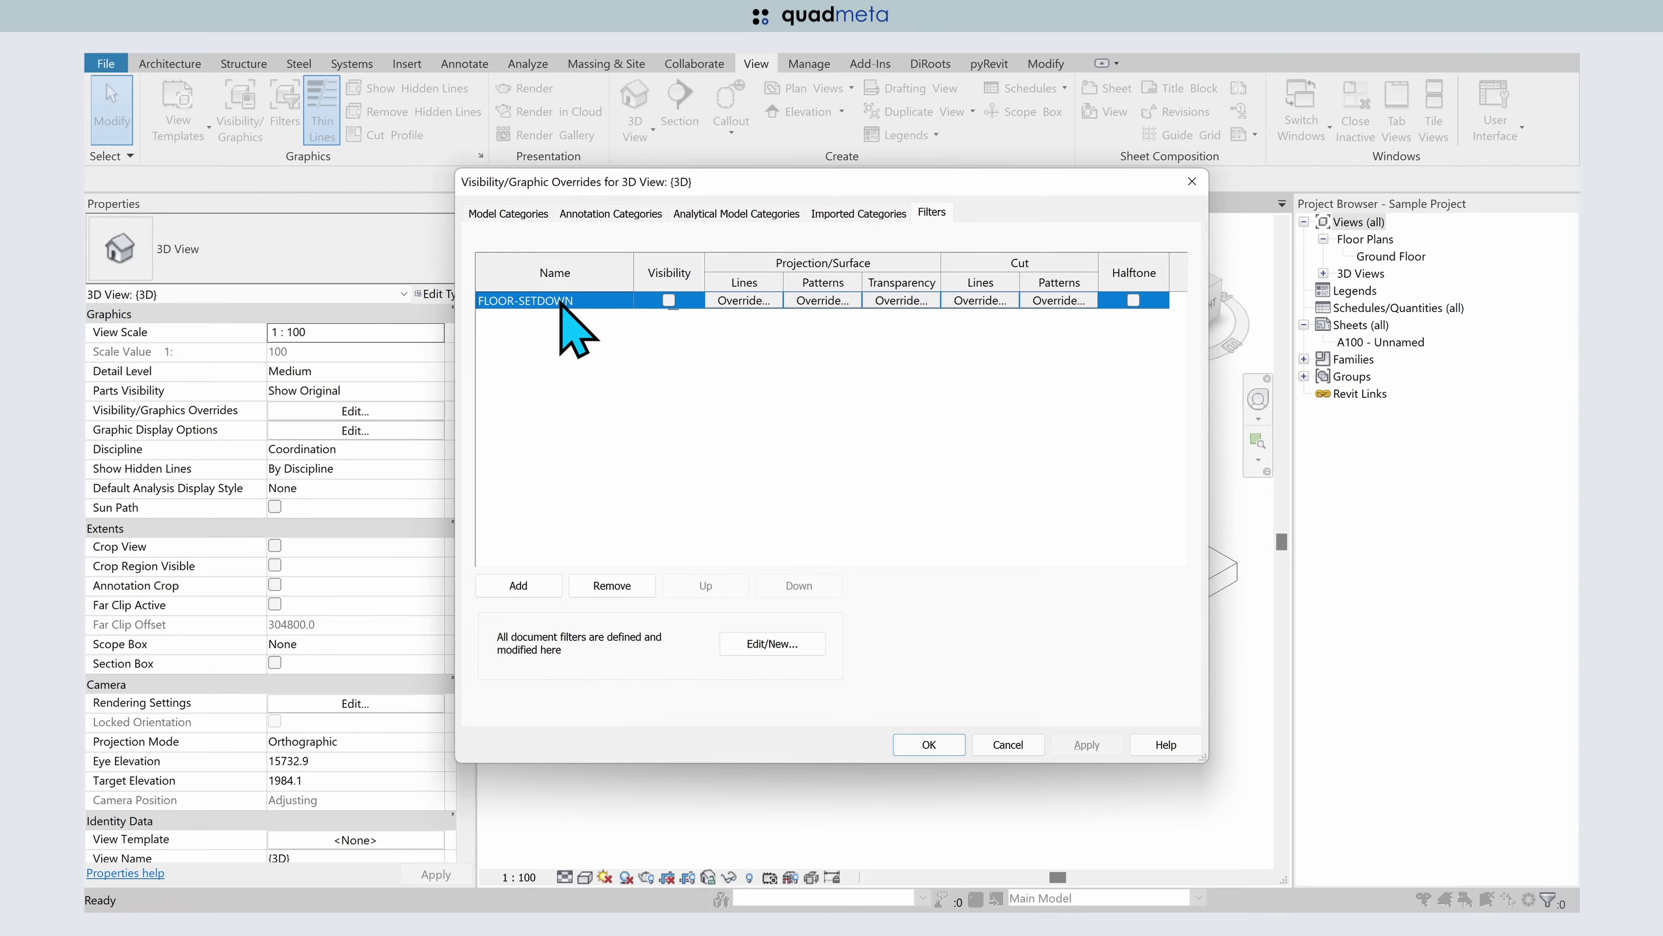
{"action": "left_click", "coordinate": [607, 586]}
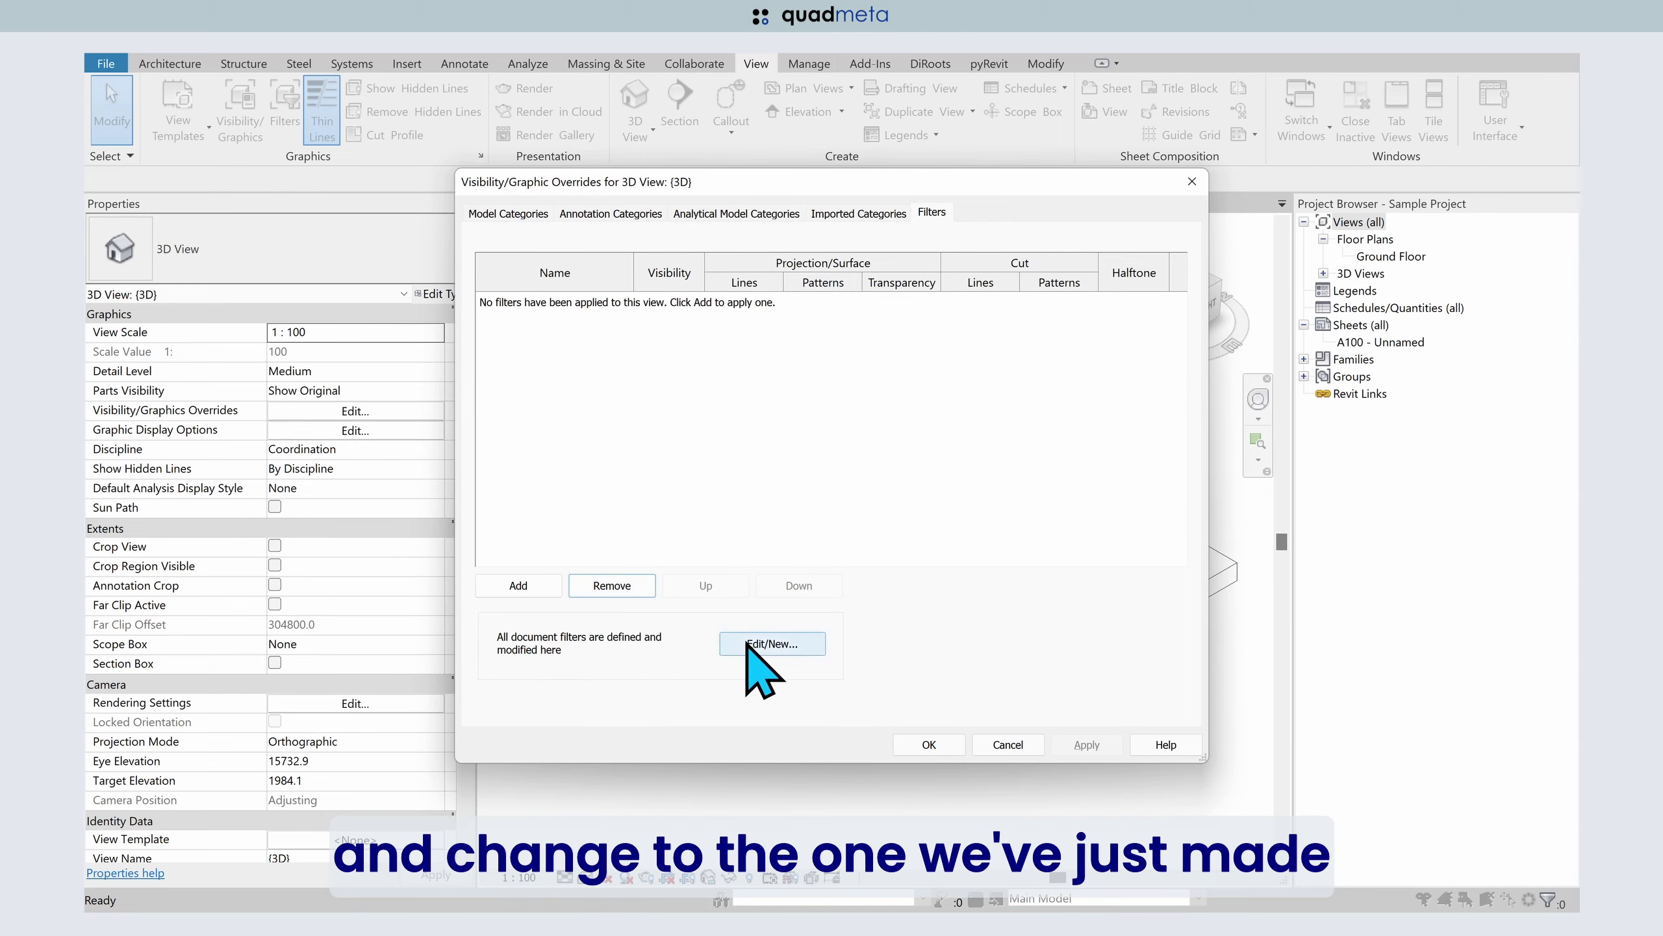
{"action": "left_click", "coordinate": [533, 584]}
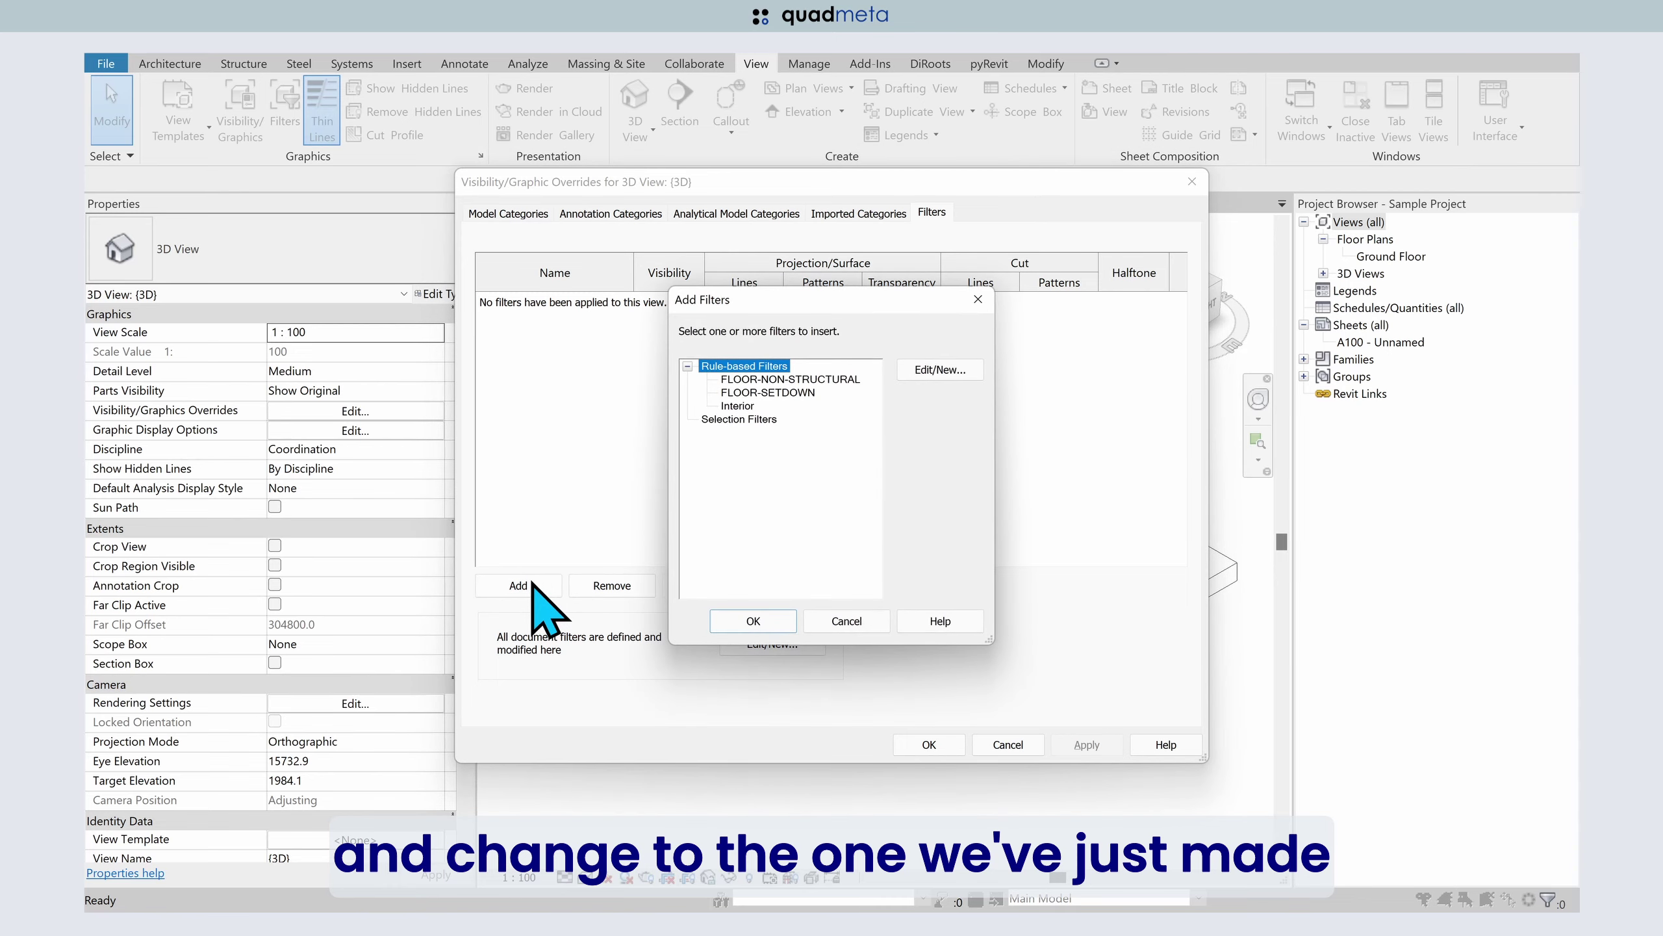
{"action": "left_click", "coordinate": [797, 380]}
{"action": "left_click", "coordinate": [753, 621]}
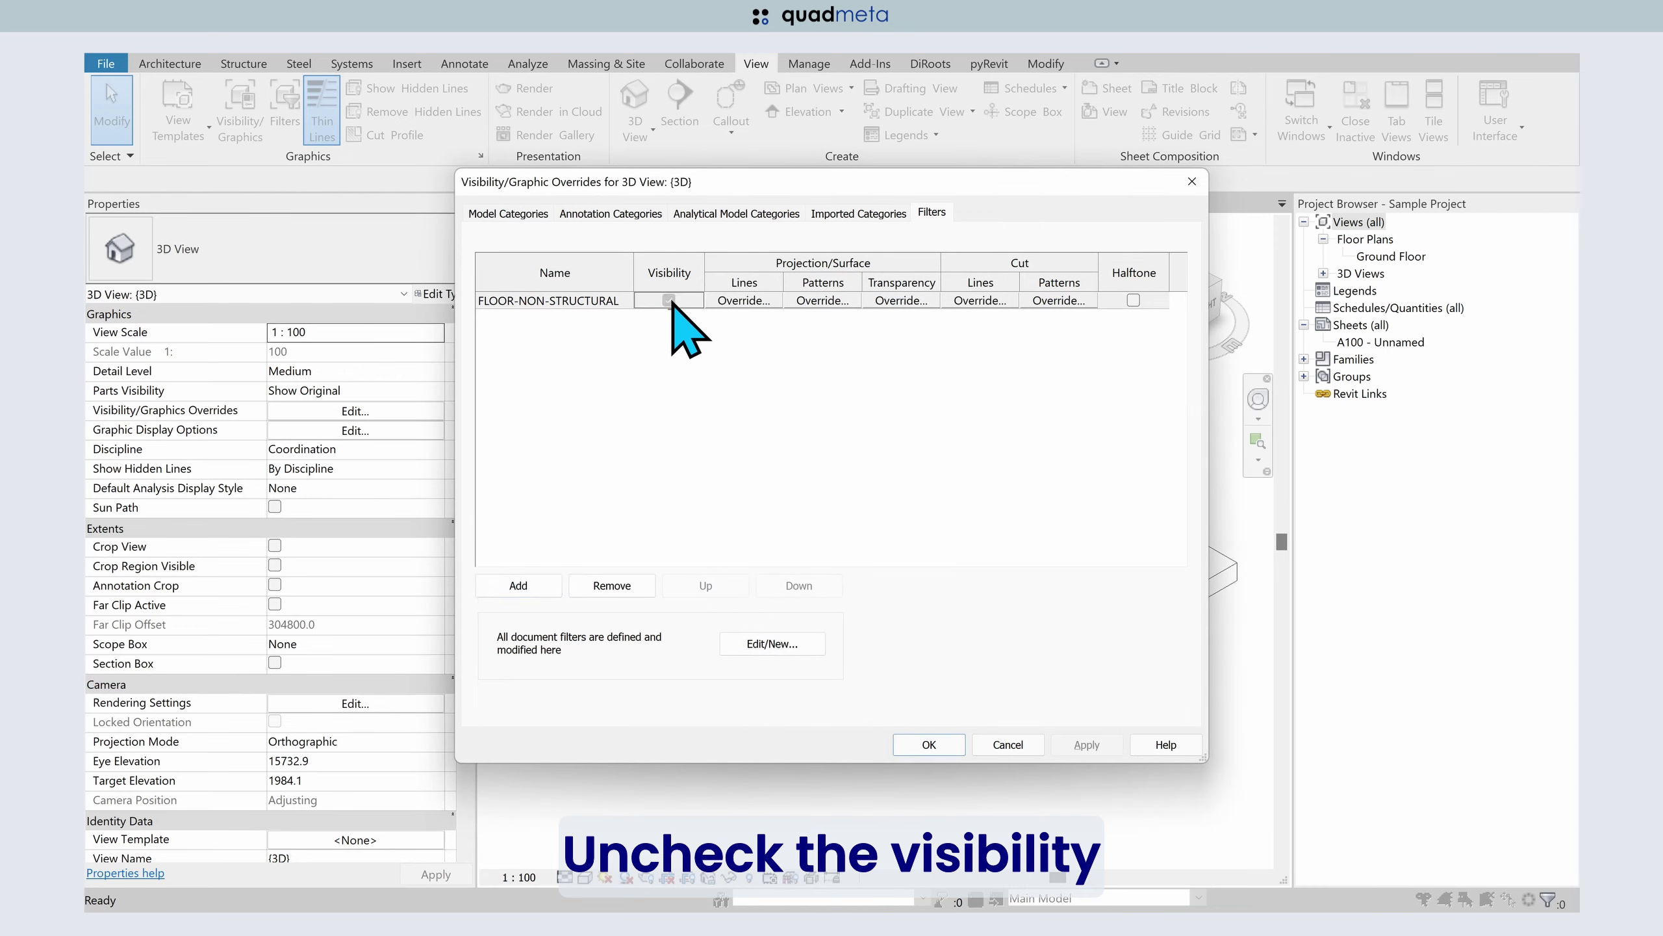
{"action": "left_click", "coordinate": [669, 301]}
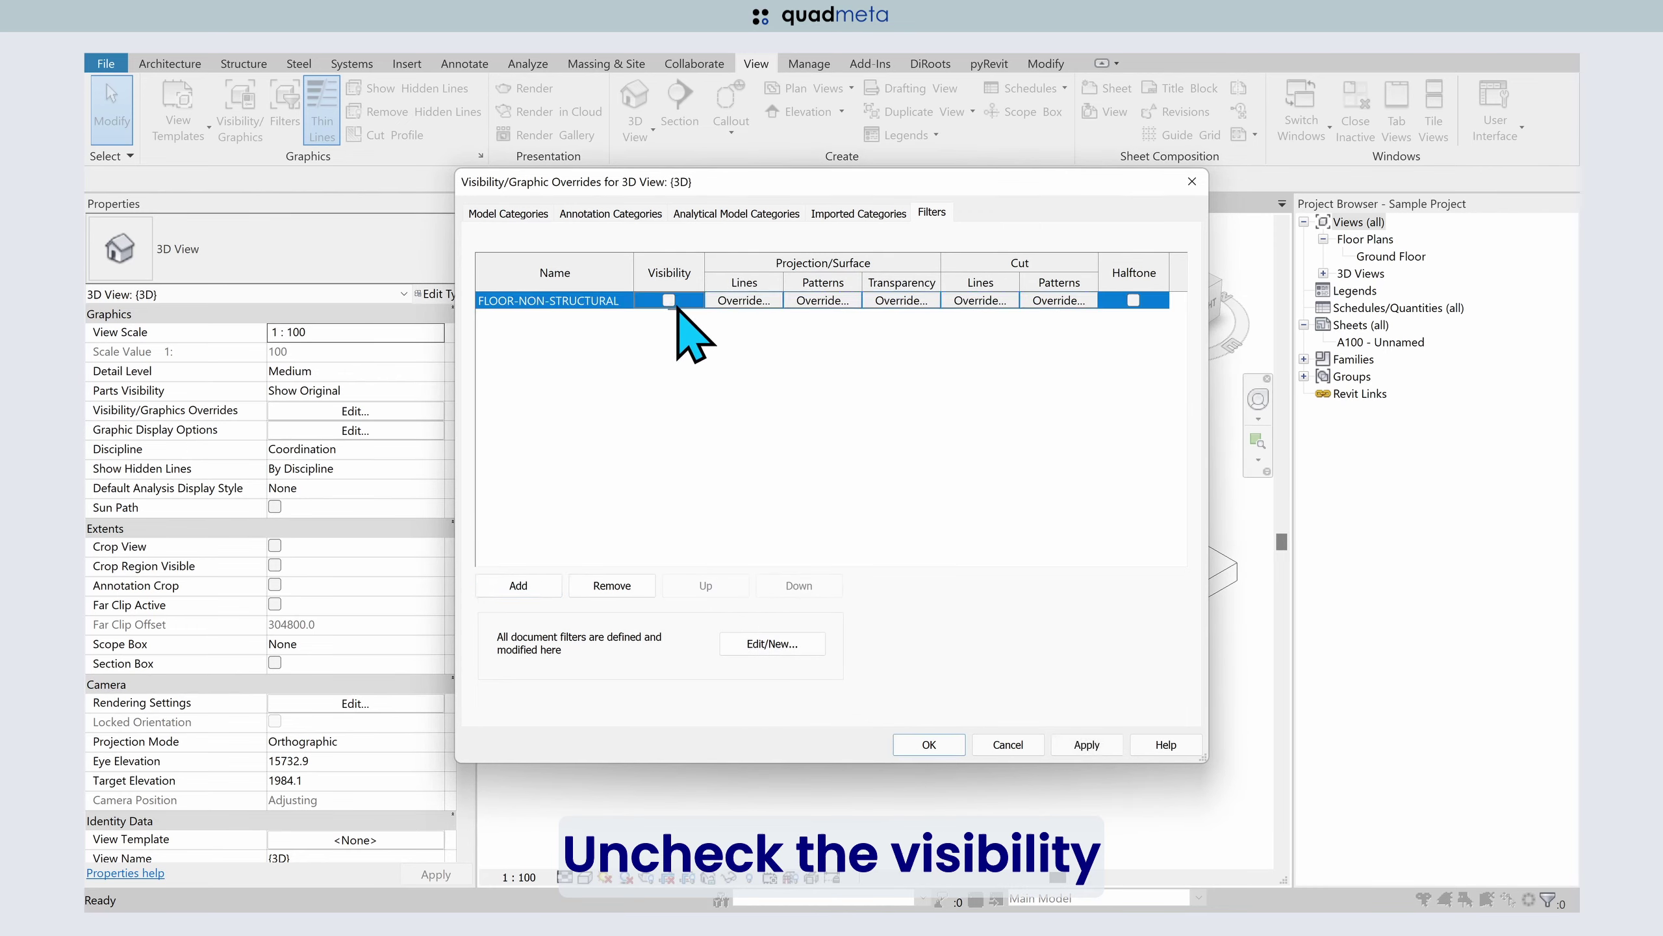
{"action": "left_click", "coordinate": [1085, 740]}
{"action": "left_click", "coordinate": [930, 745]}
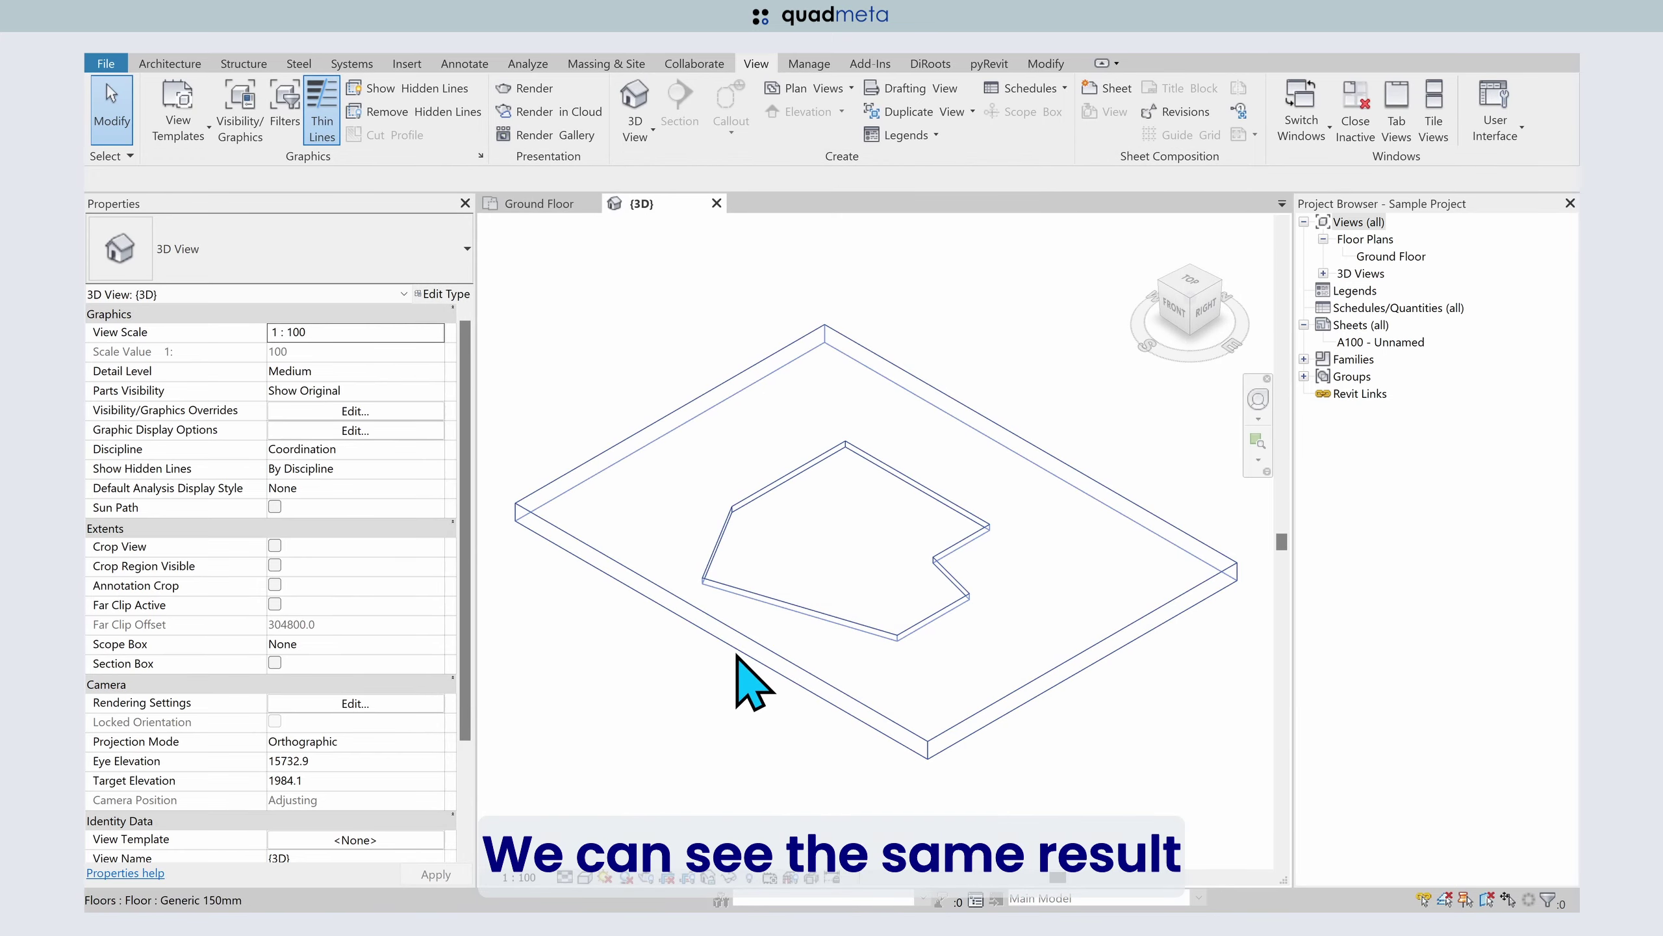
- Re-tick Visibility for FLOOR-NON-STRUCTURAL in the 3D view's filter overrides
{"action": "key", "text": "v"}
{"action": "key", "text": "v"}
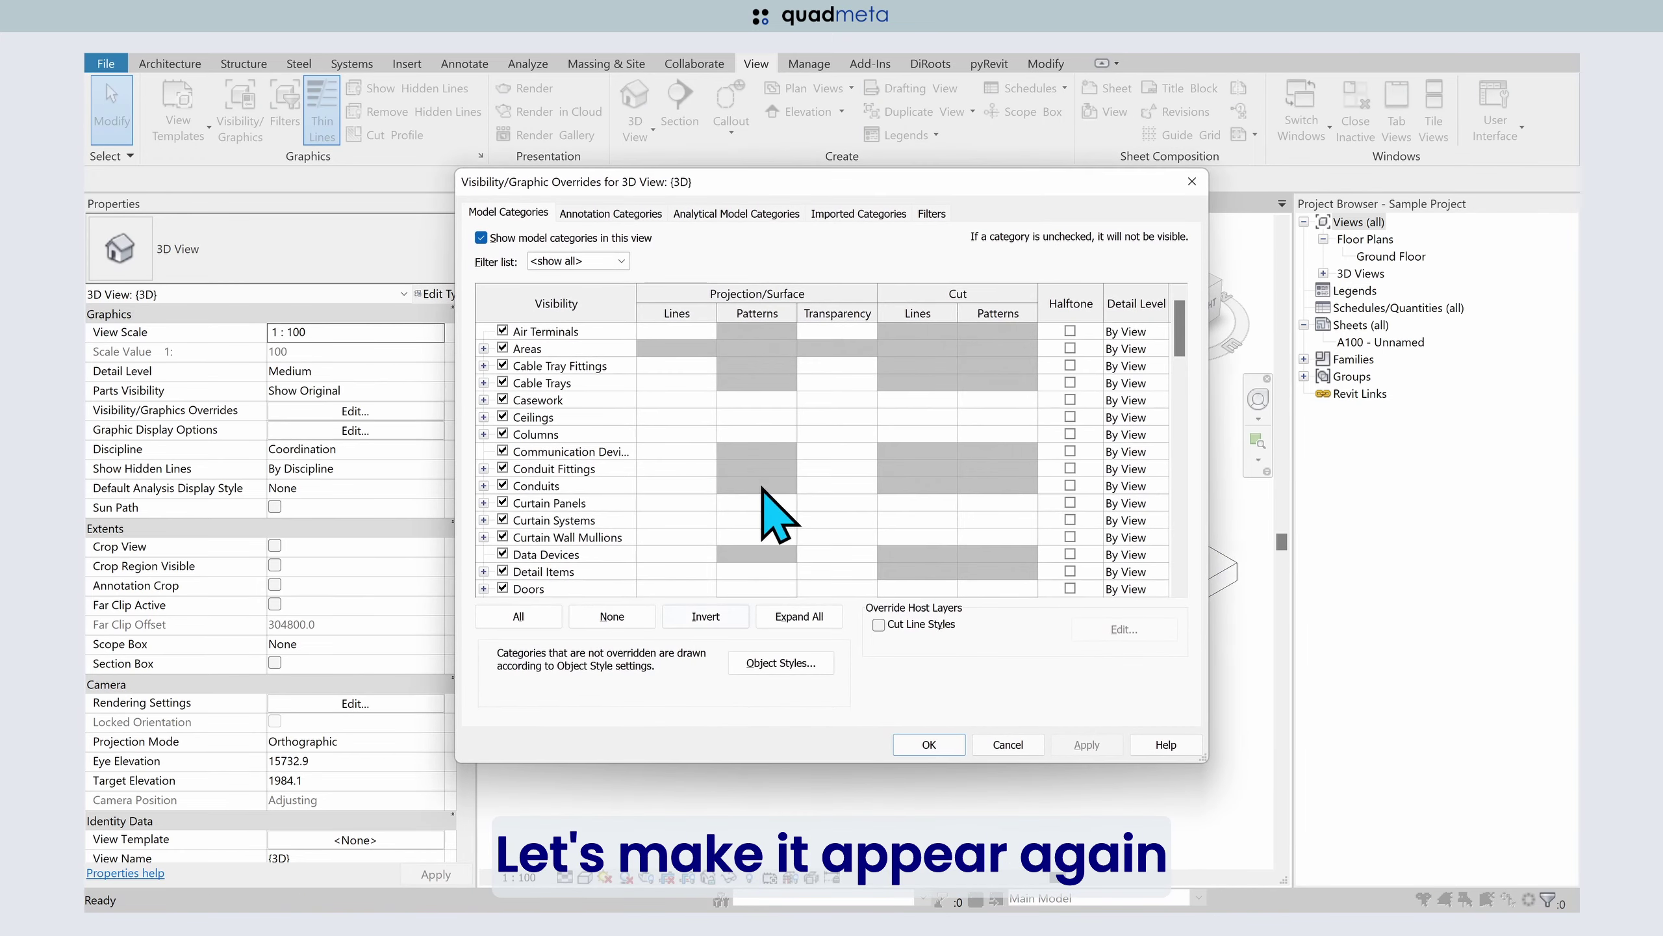
{"action": "left_click", "coordinate": [930, 212]}
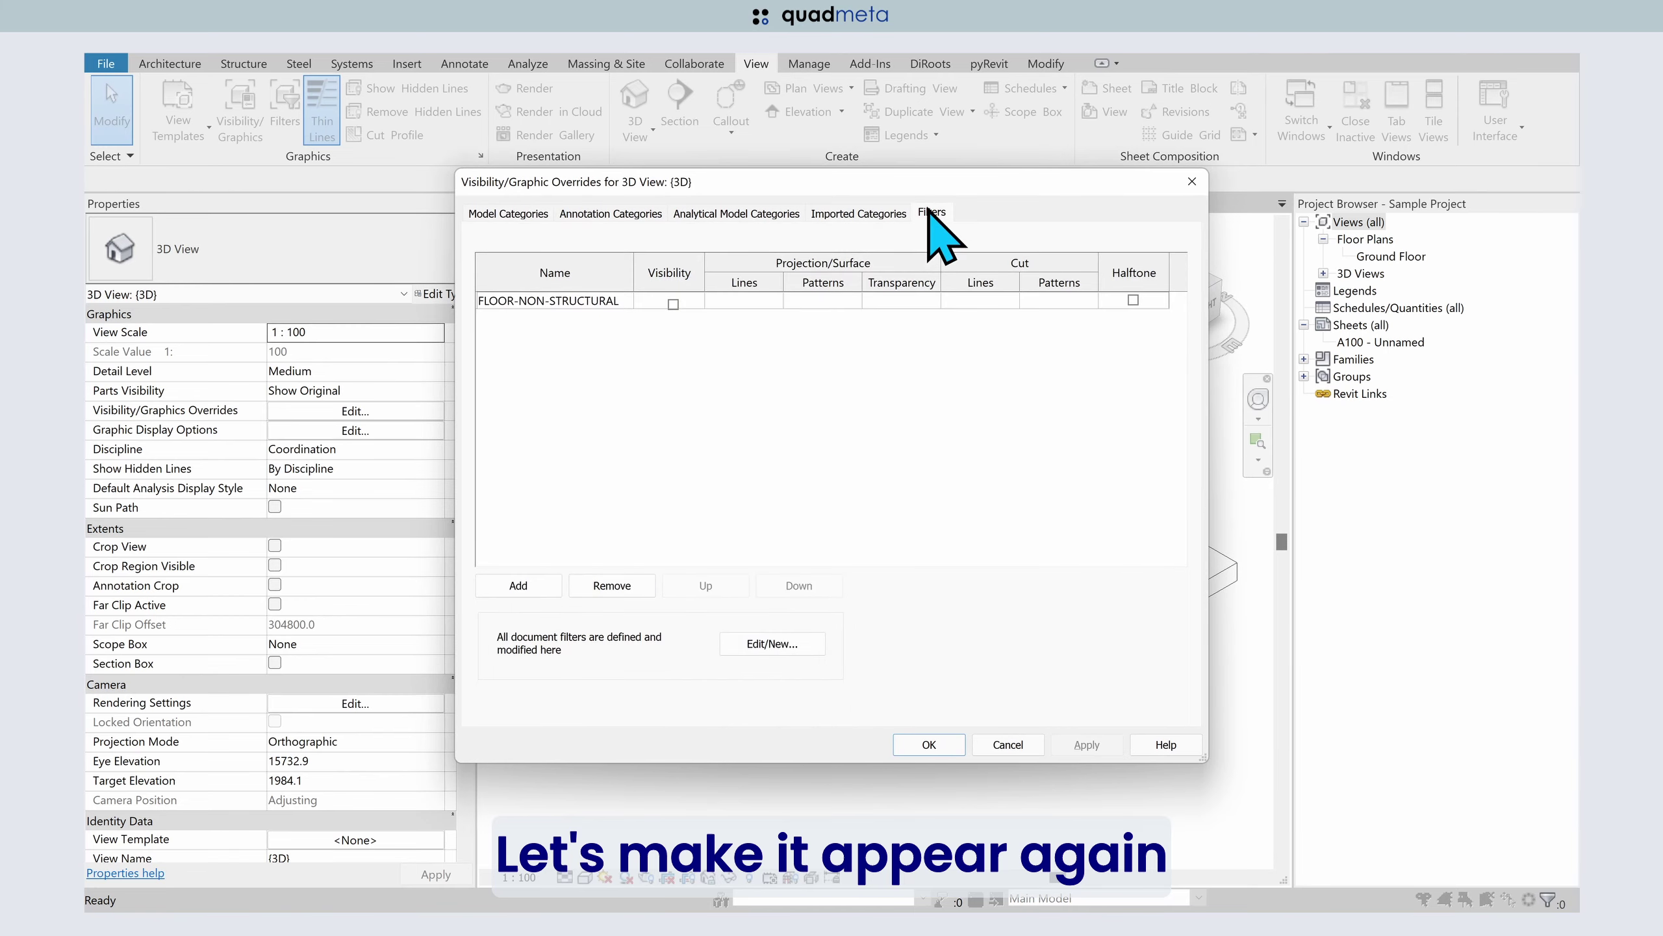
{"action": "left_click", "coordinate": [668, 302]}
{"action": "left_click", "coordinate": [1086, 744]}
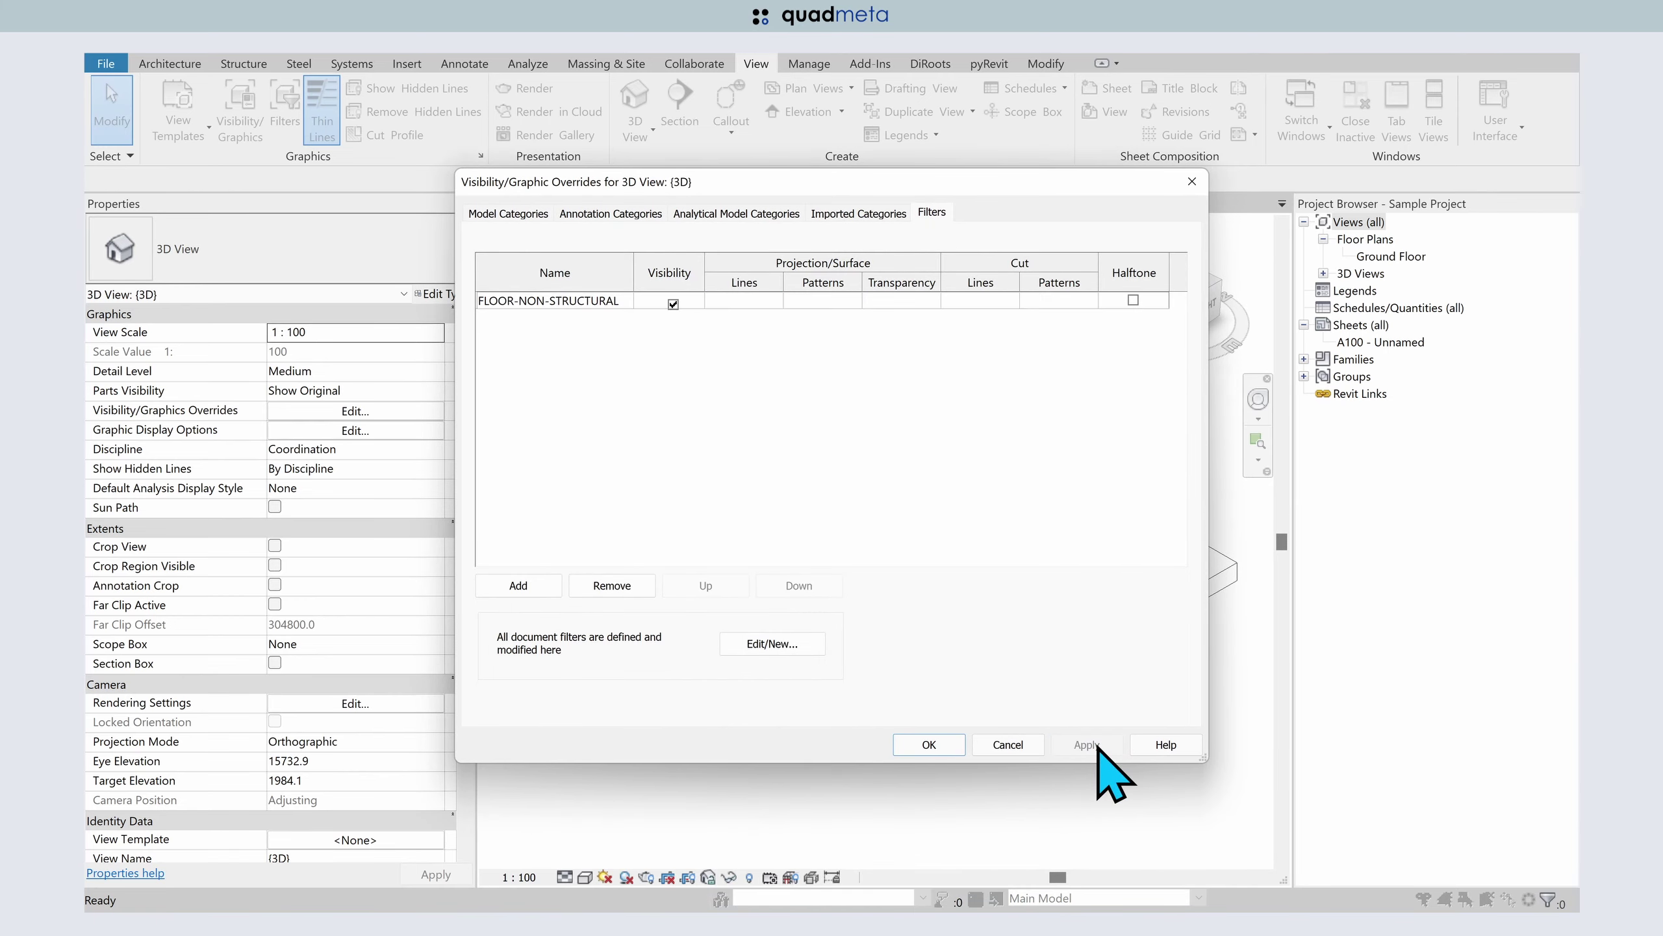
{"action": "left_click", "coordinate": [929, 743]}
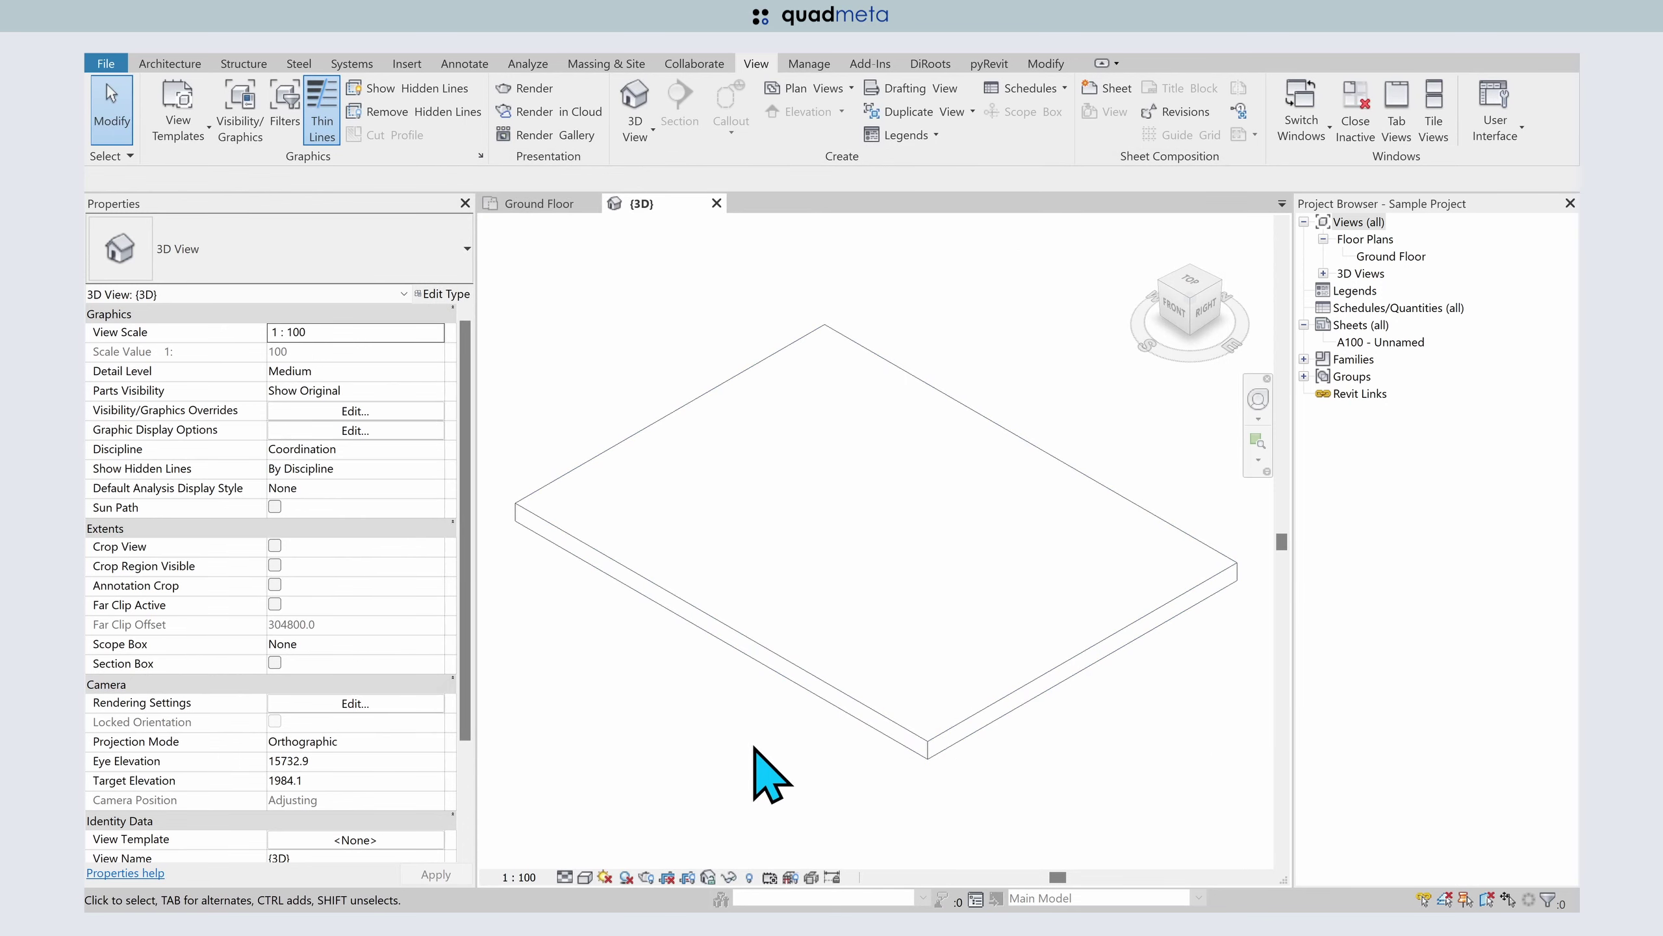
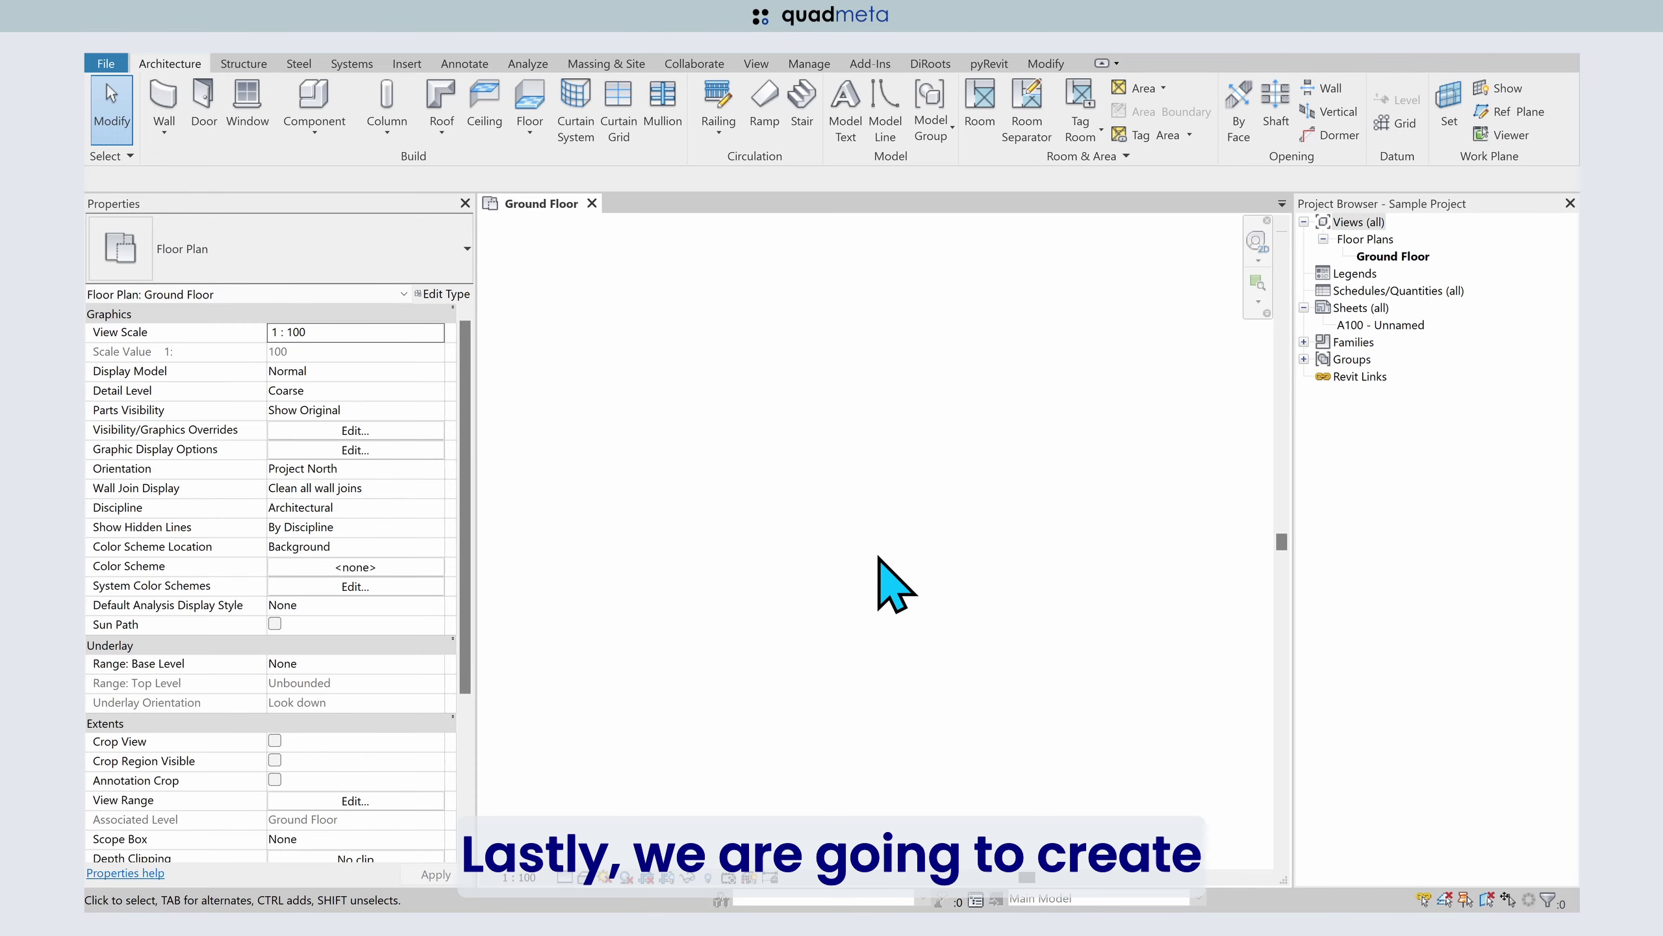
- Sketch a 4200 × 2700 rectangular floor boundary and add aligned width and height dimensions
{"action": "left_click", "coordinate": [525, 96]}
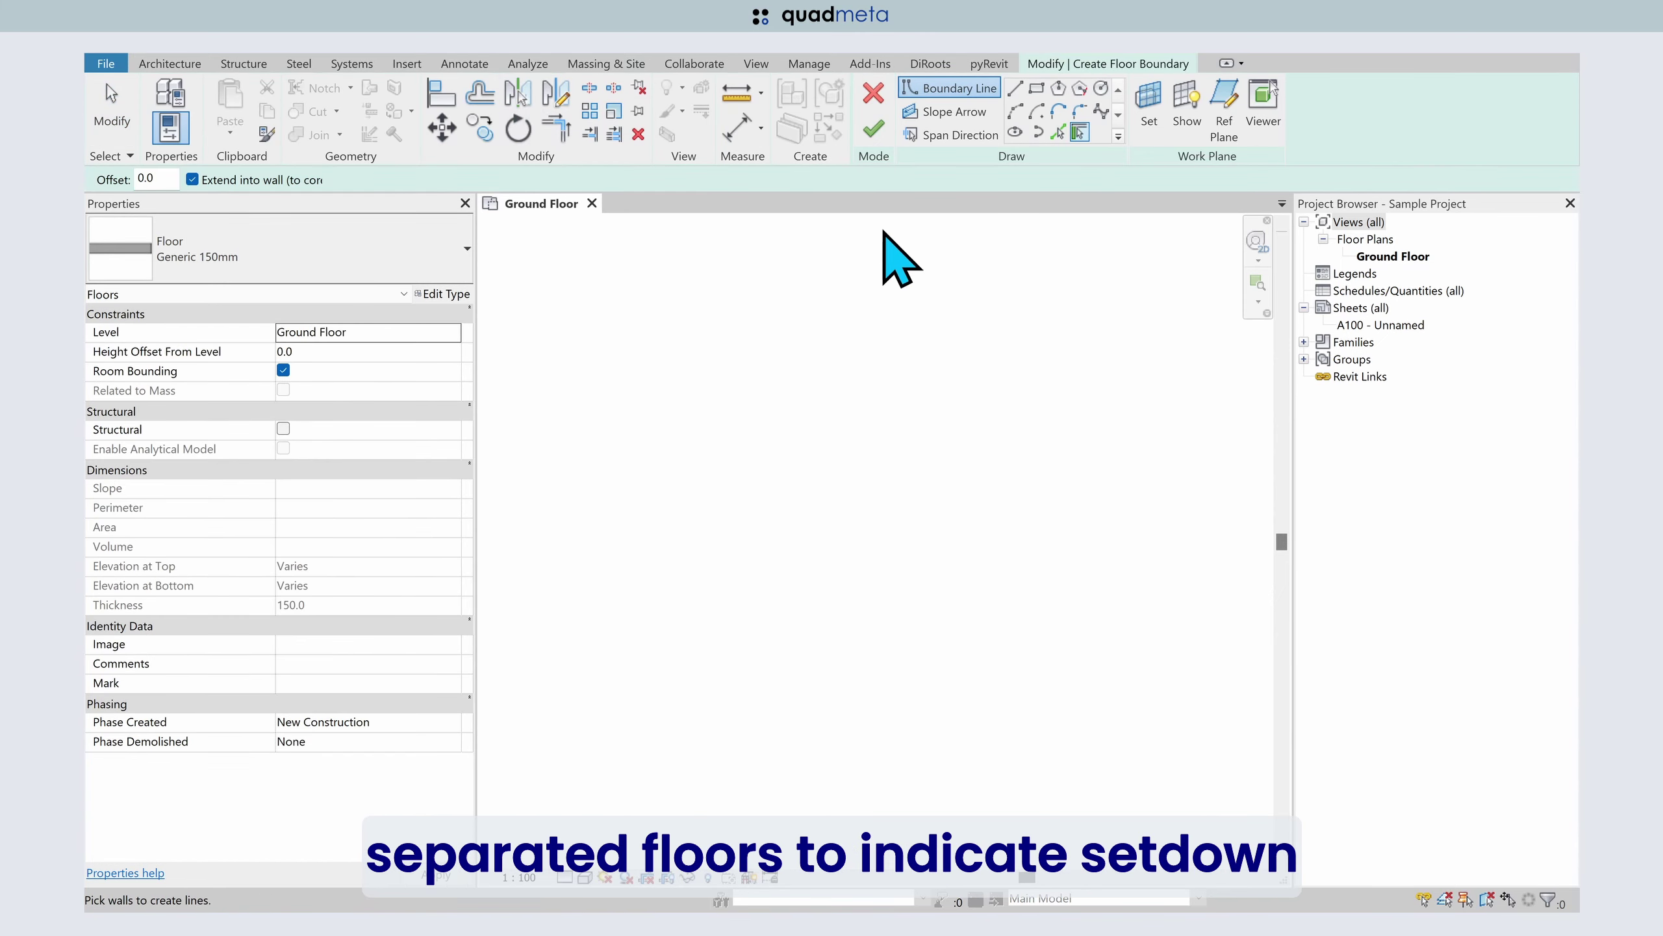
{"action": "left_click", "coordinate": [1037, 88]}
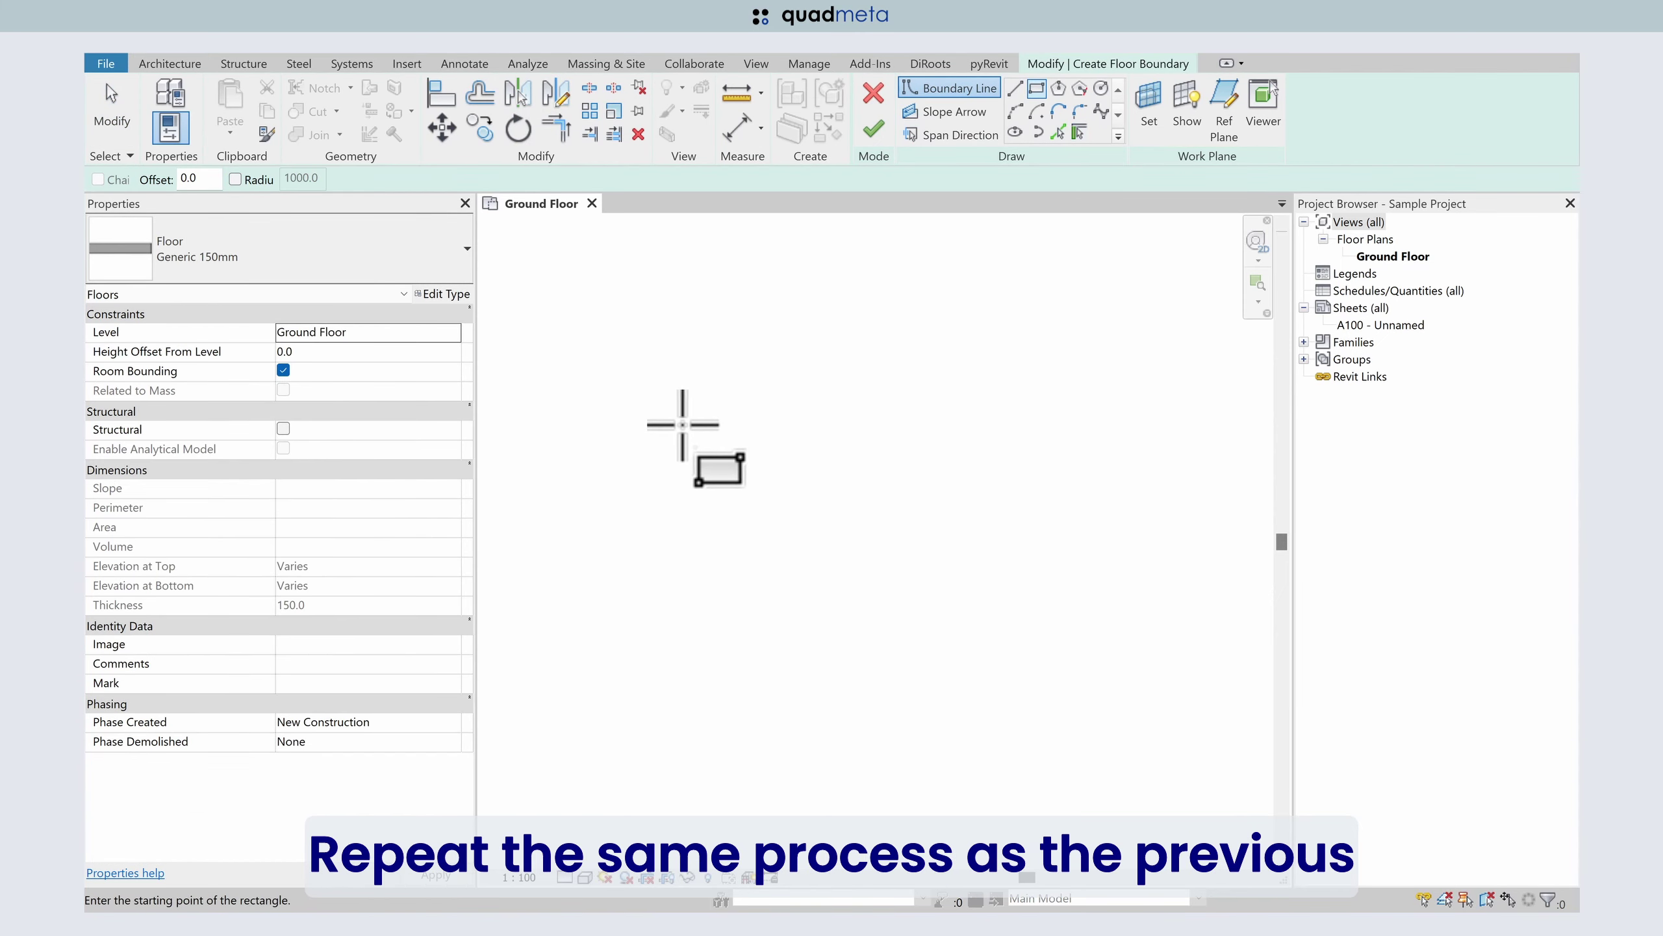
{"action": "left_click", "coordinate": [660, 423]}
{"action": "left_click", "coordinate": [1094, 702]}
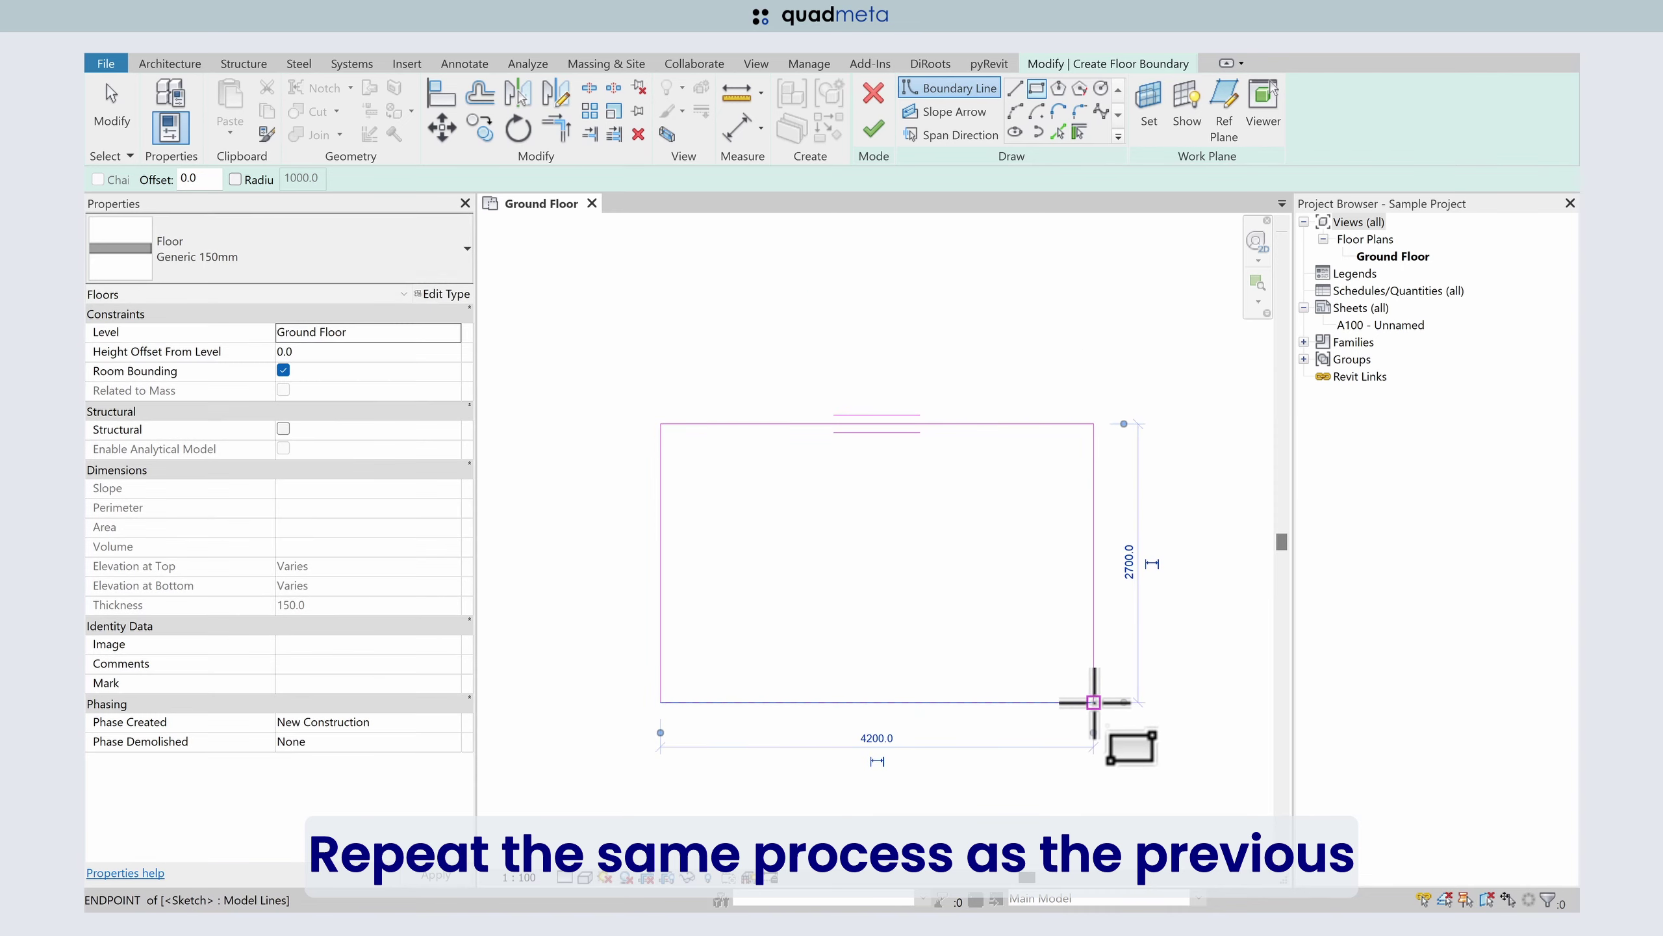
{"action": "key", "text": "d"}
{"action": "key", "text": "i"}
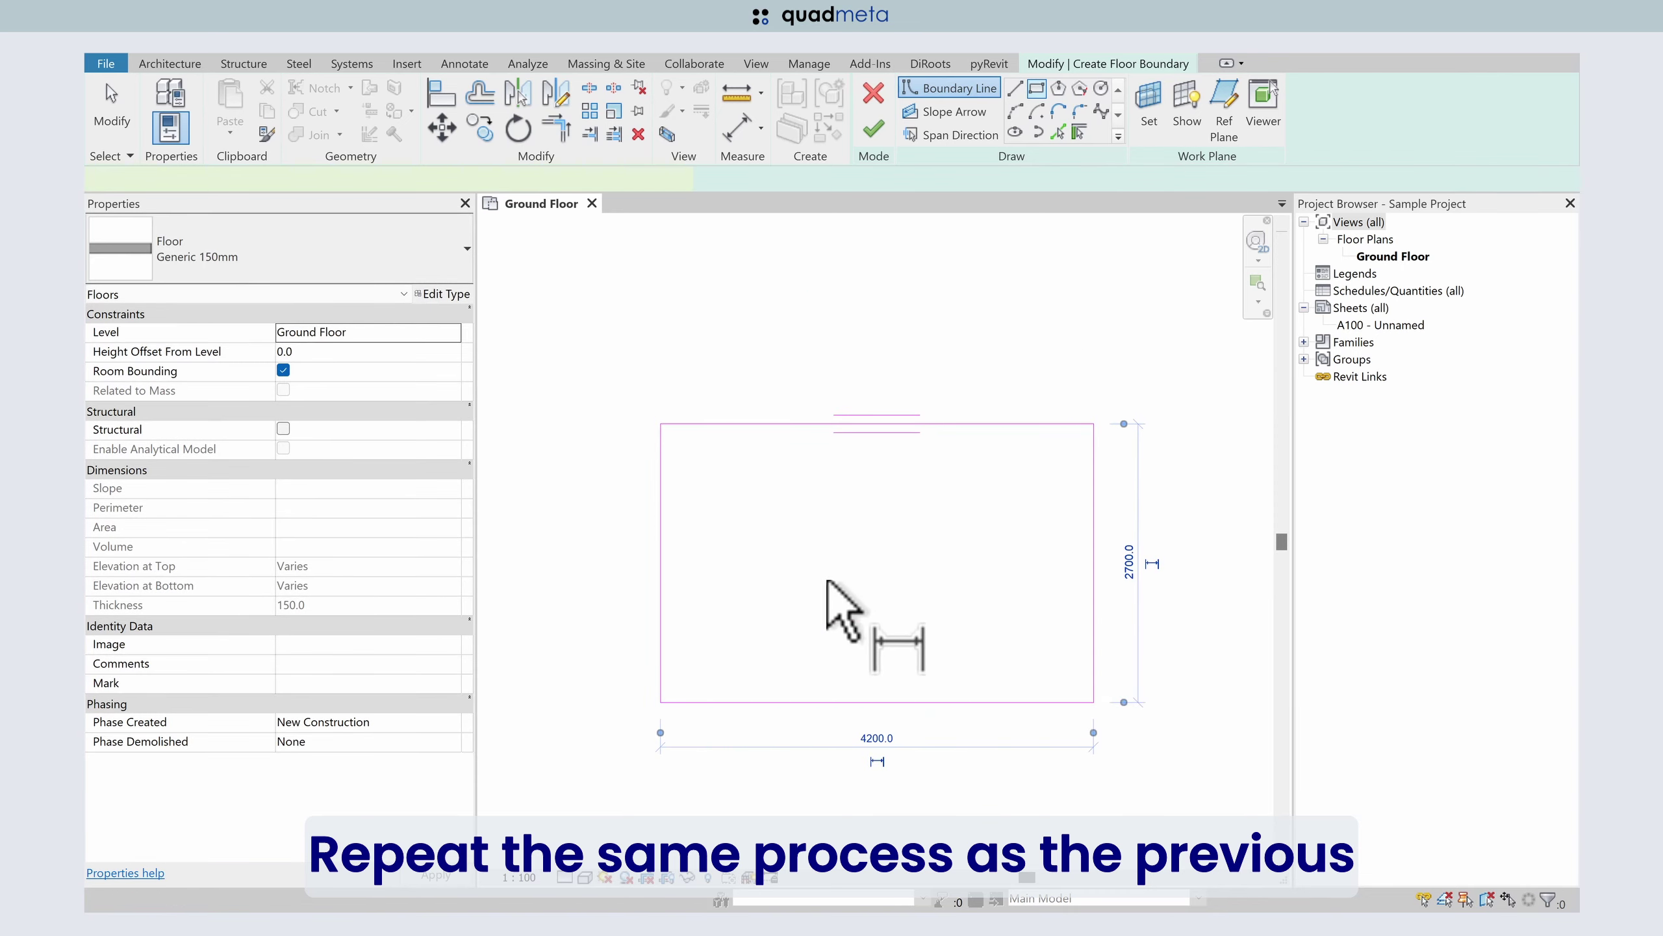
{"action": "left_click", "coordinate": [660, 528]}
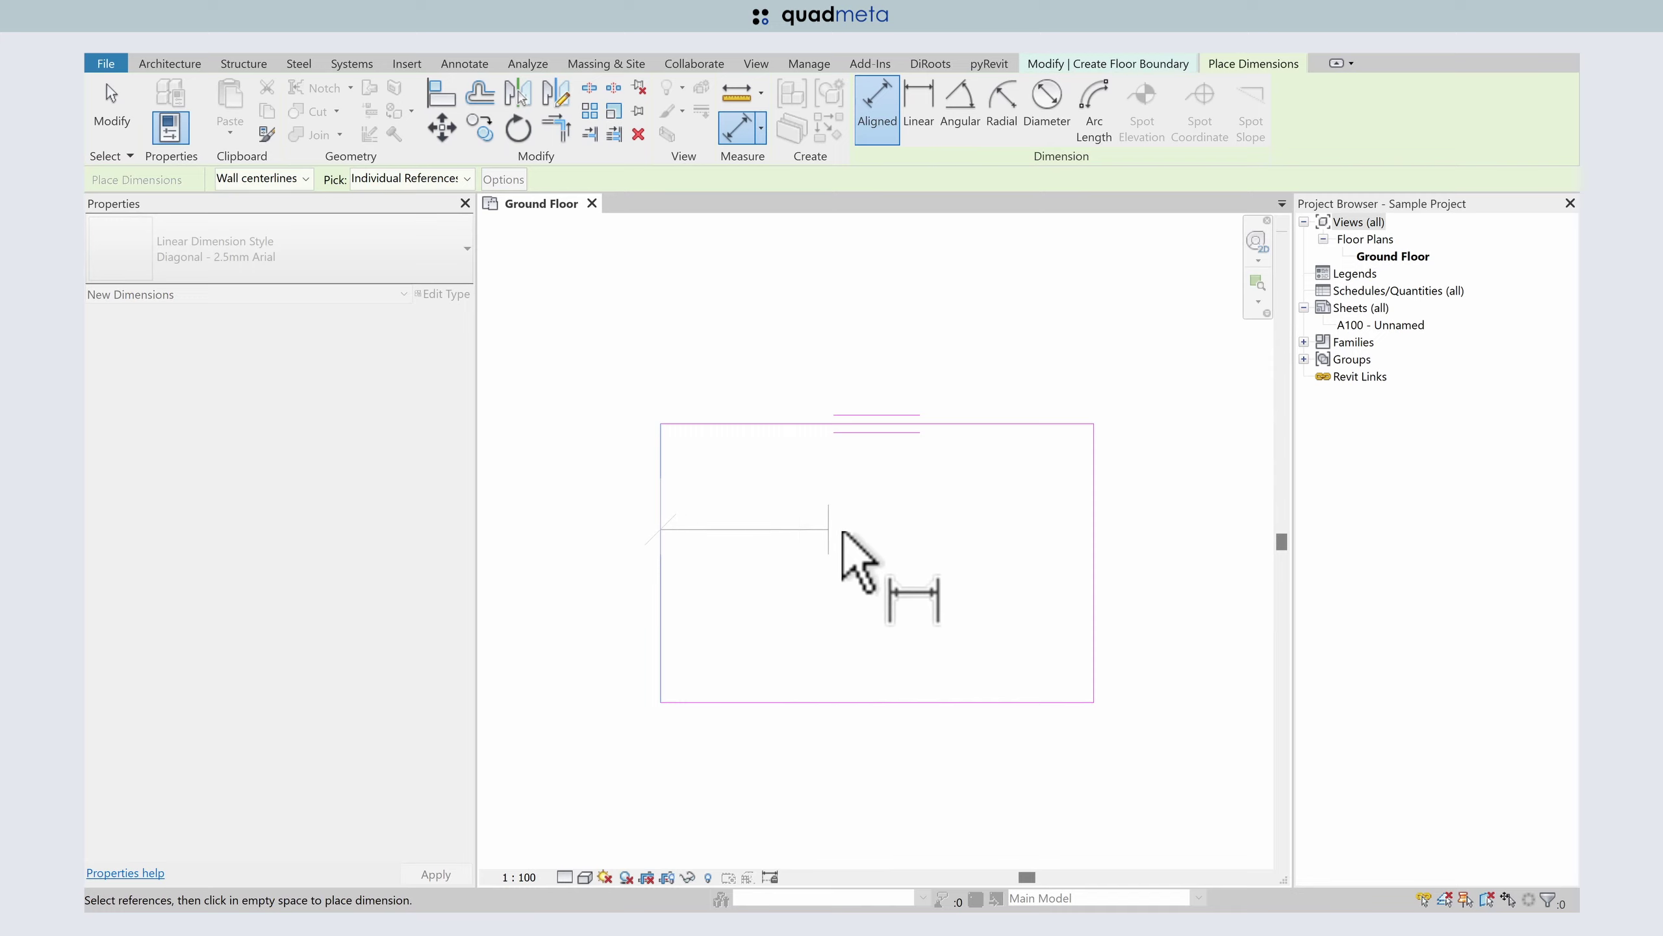
{"action": "left_click", "coordinate": [1093, 549]}
{"action": "left_click", "coordinate": [1017, 359]}
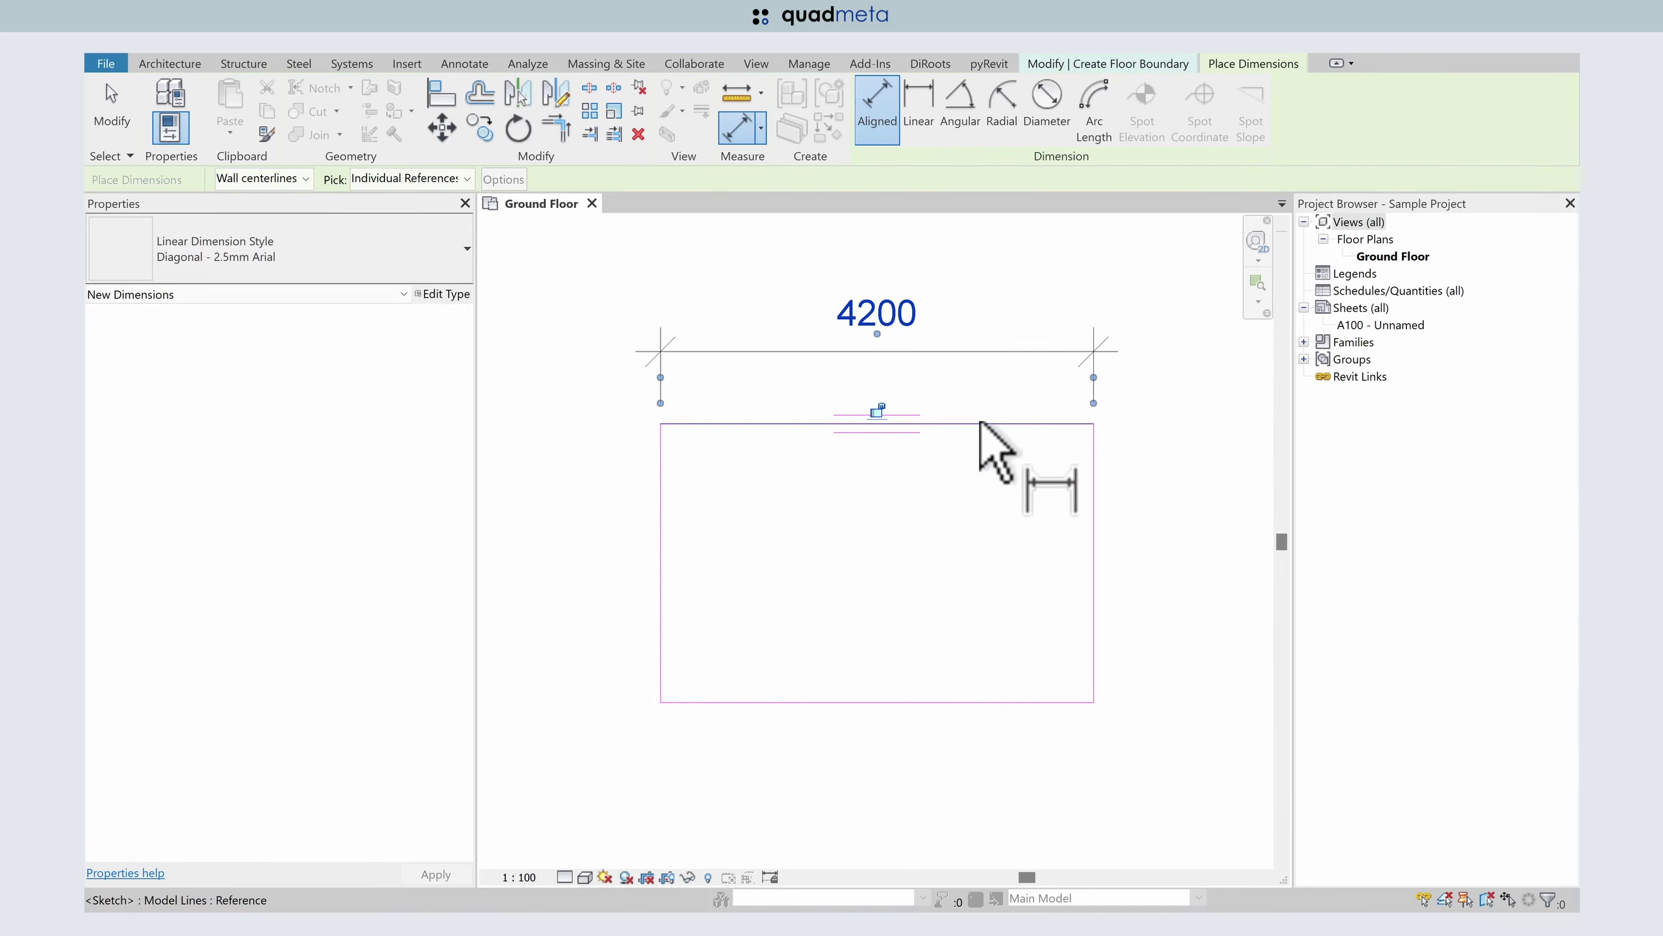
{"action": "left_click", "coordinate": [964, 702]}
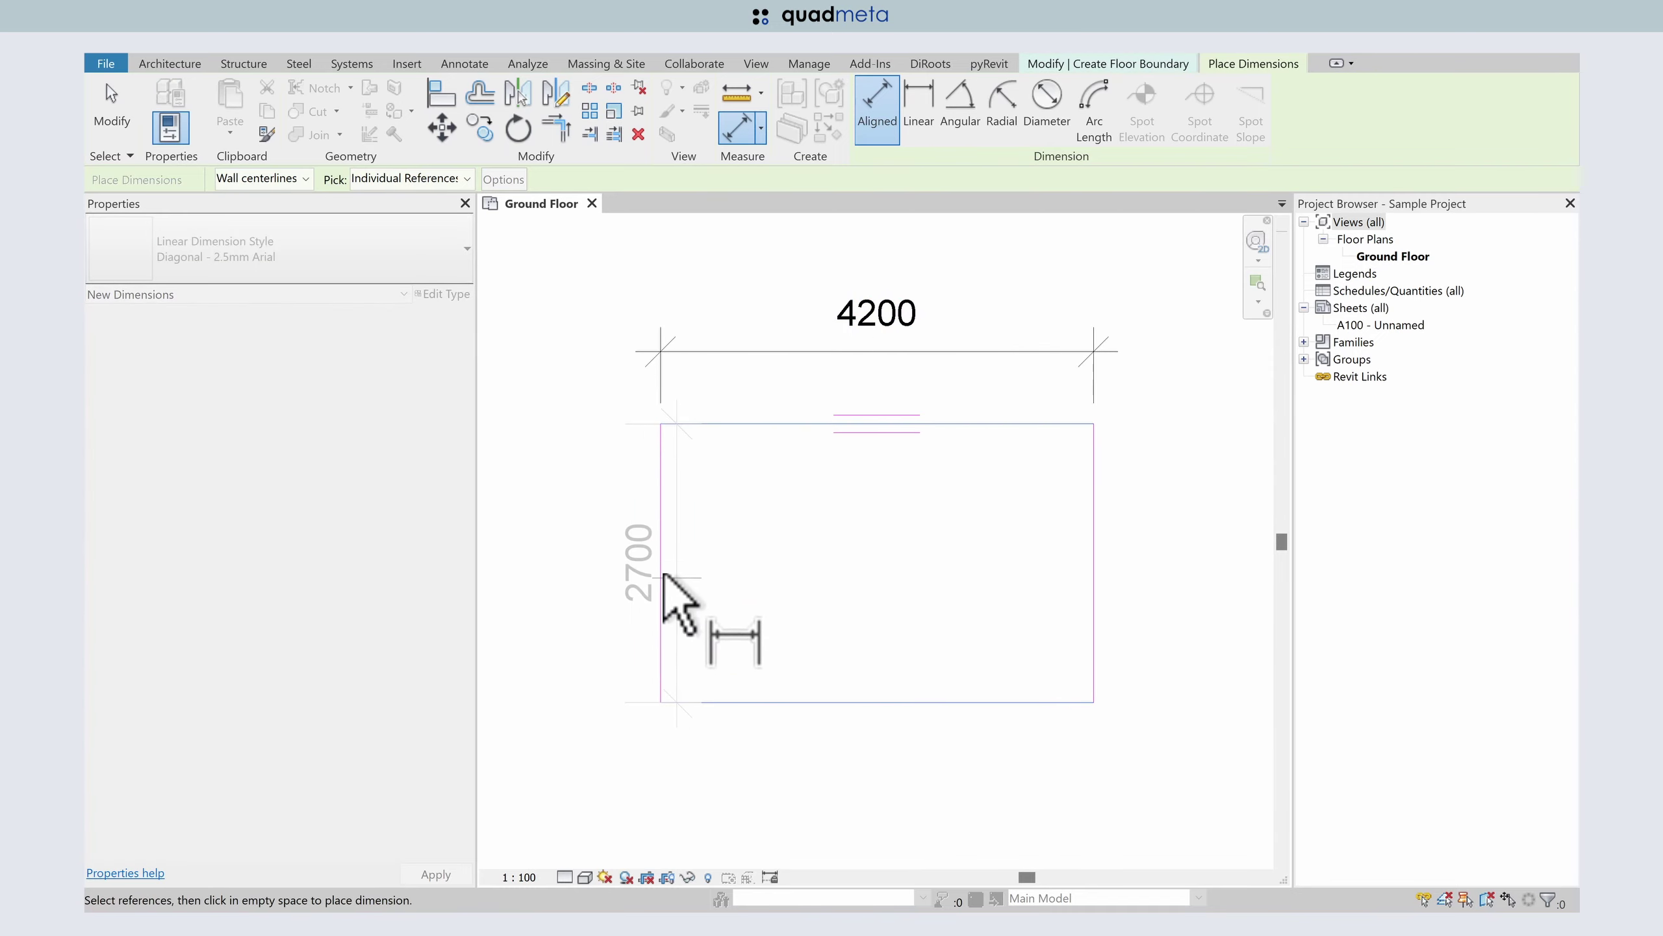
{"action": "left_click", "coordinate": [592, 558]}
{"action": "key", "text": "Escape"}
{"action": "key", "text": "Escape"}
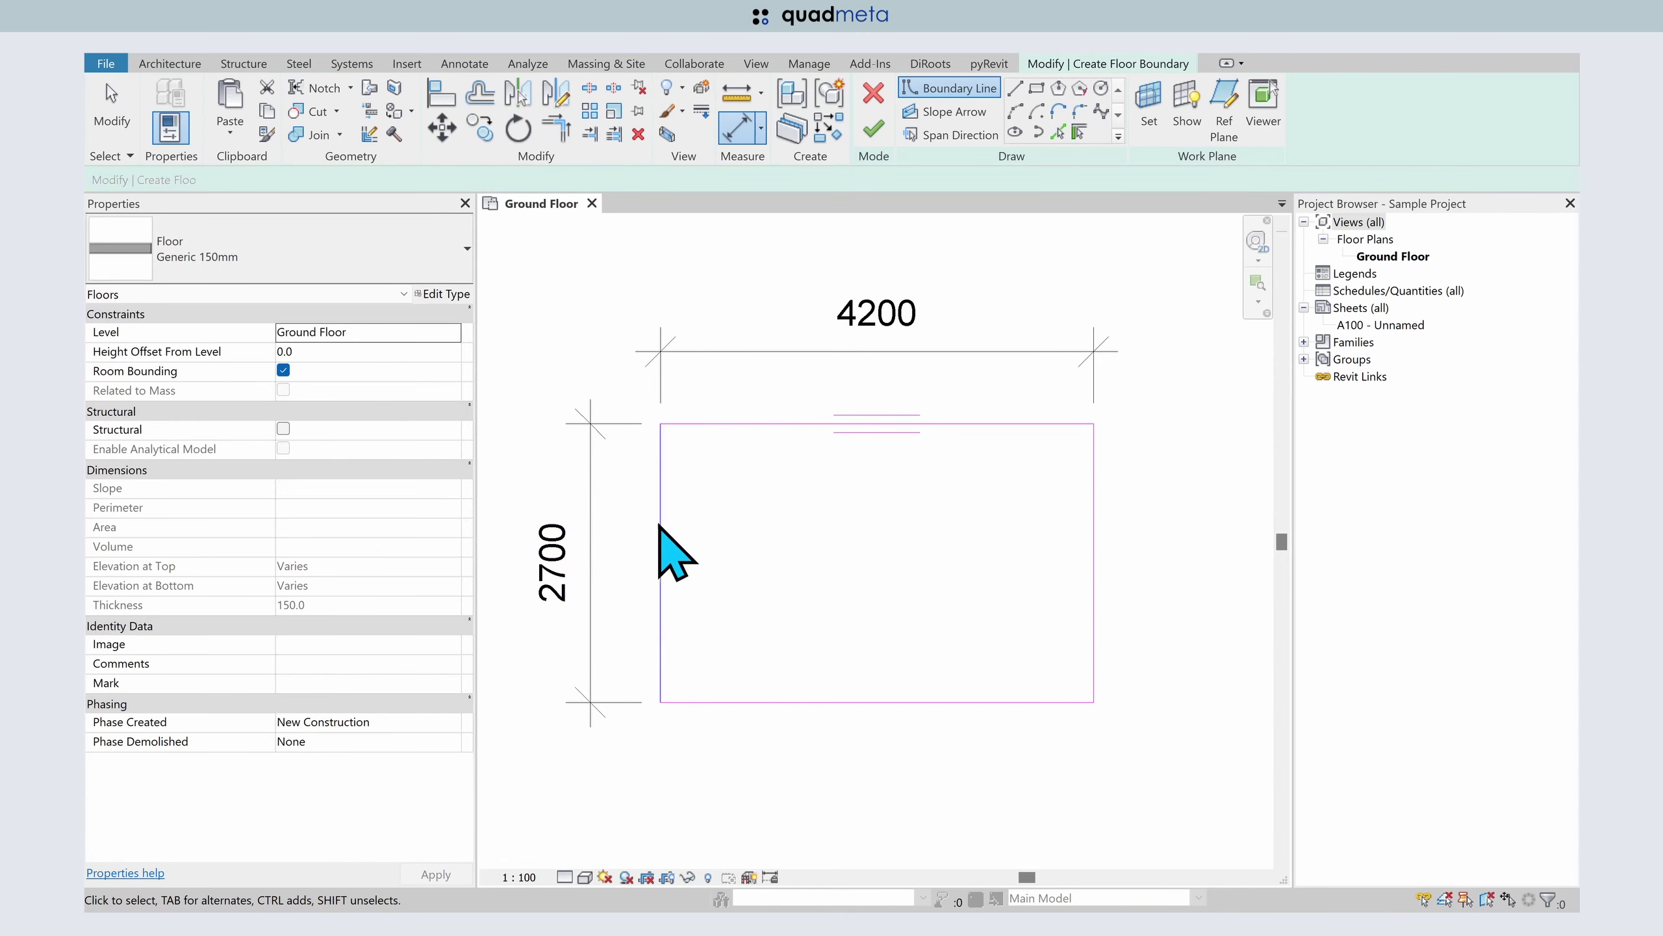
- Resize the floor boundary to 3000 deep and 4000 wide through its dimensions
{"action": "left_click", "coordinate": [852, 699]}
{"action": "left_click", "coordinate": [567, 561]}
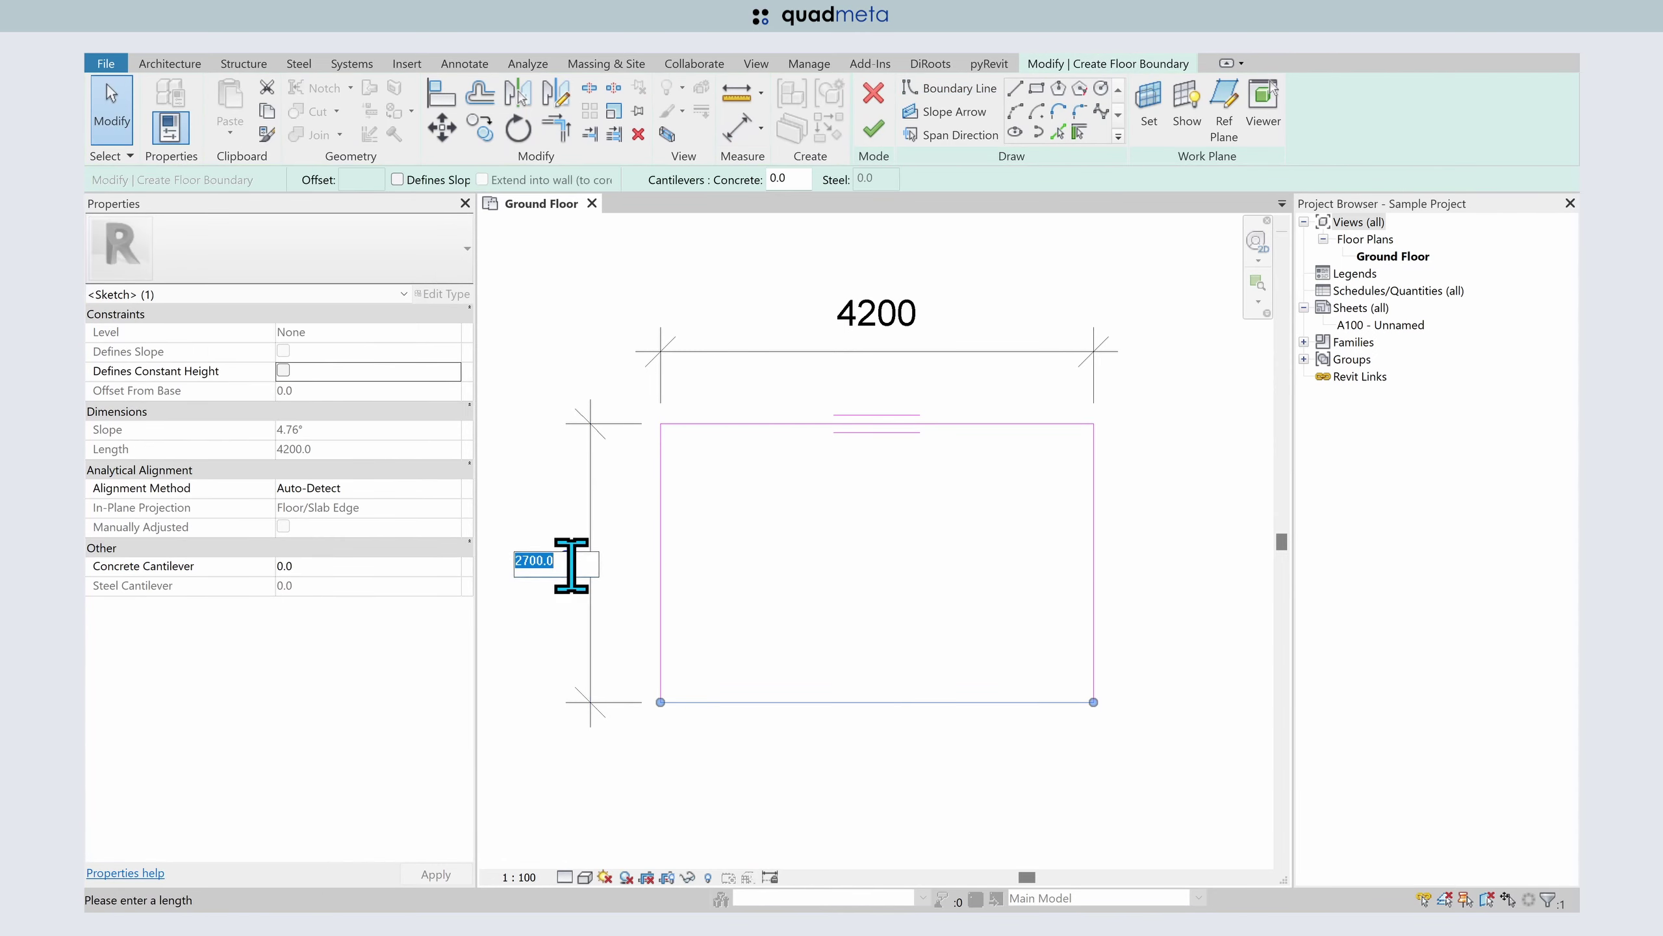
{"action": "type", "text": "3000"}
{"action": "key", "text": "Return"}
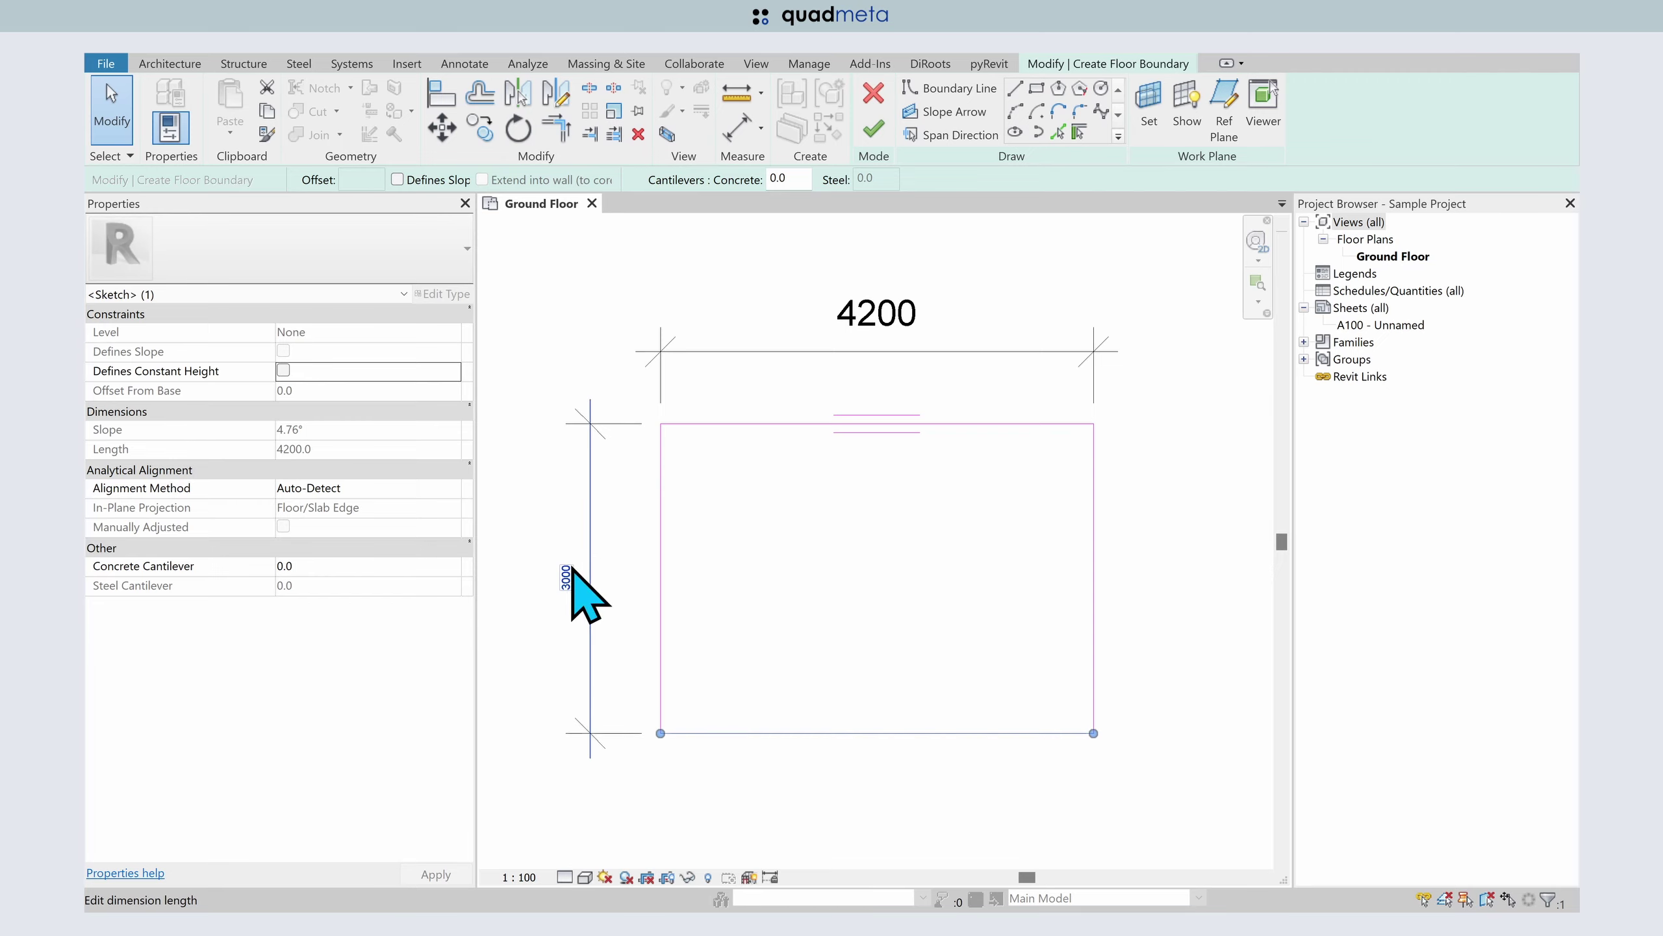
{"action": "left_click", "coordinate": [660, 543]}
{"action": "left_click", "coordinate": [877, 327]}
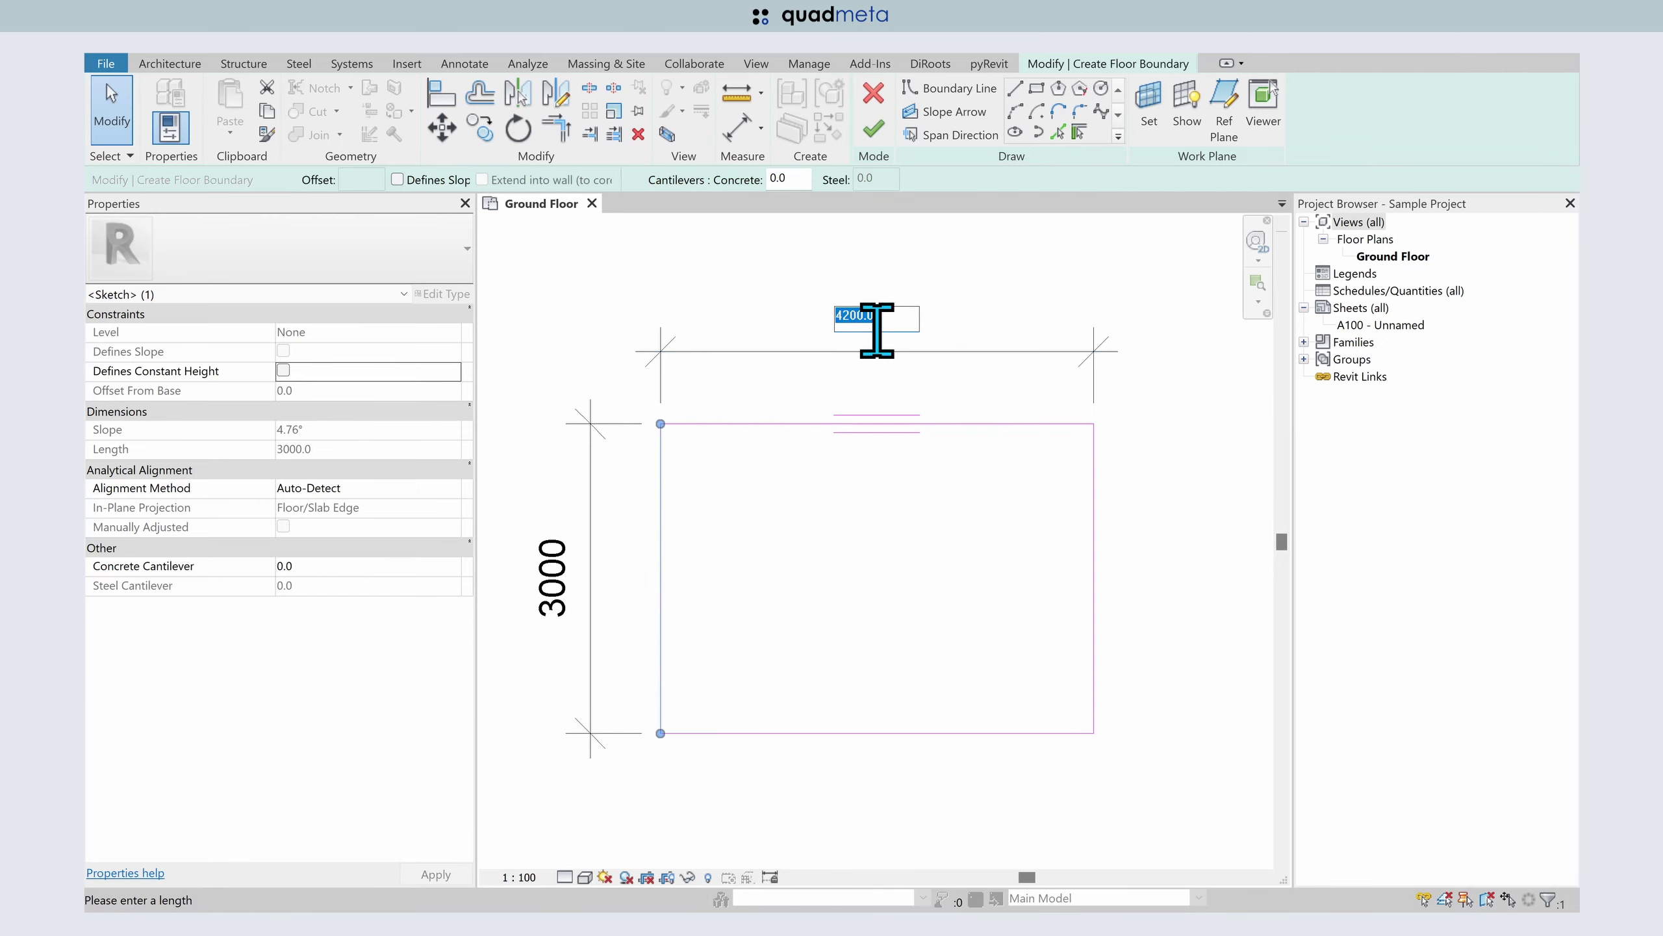
{"action": "type", "text": "4000"}
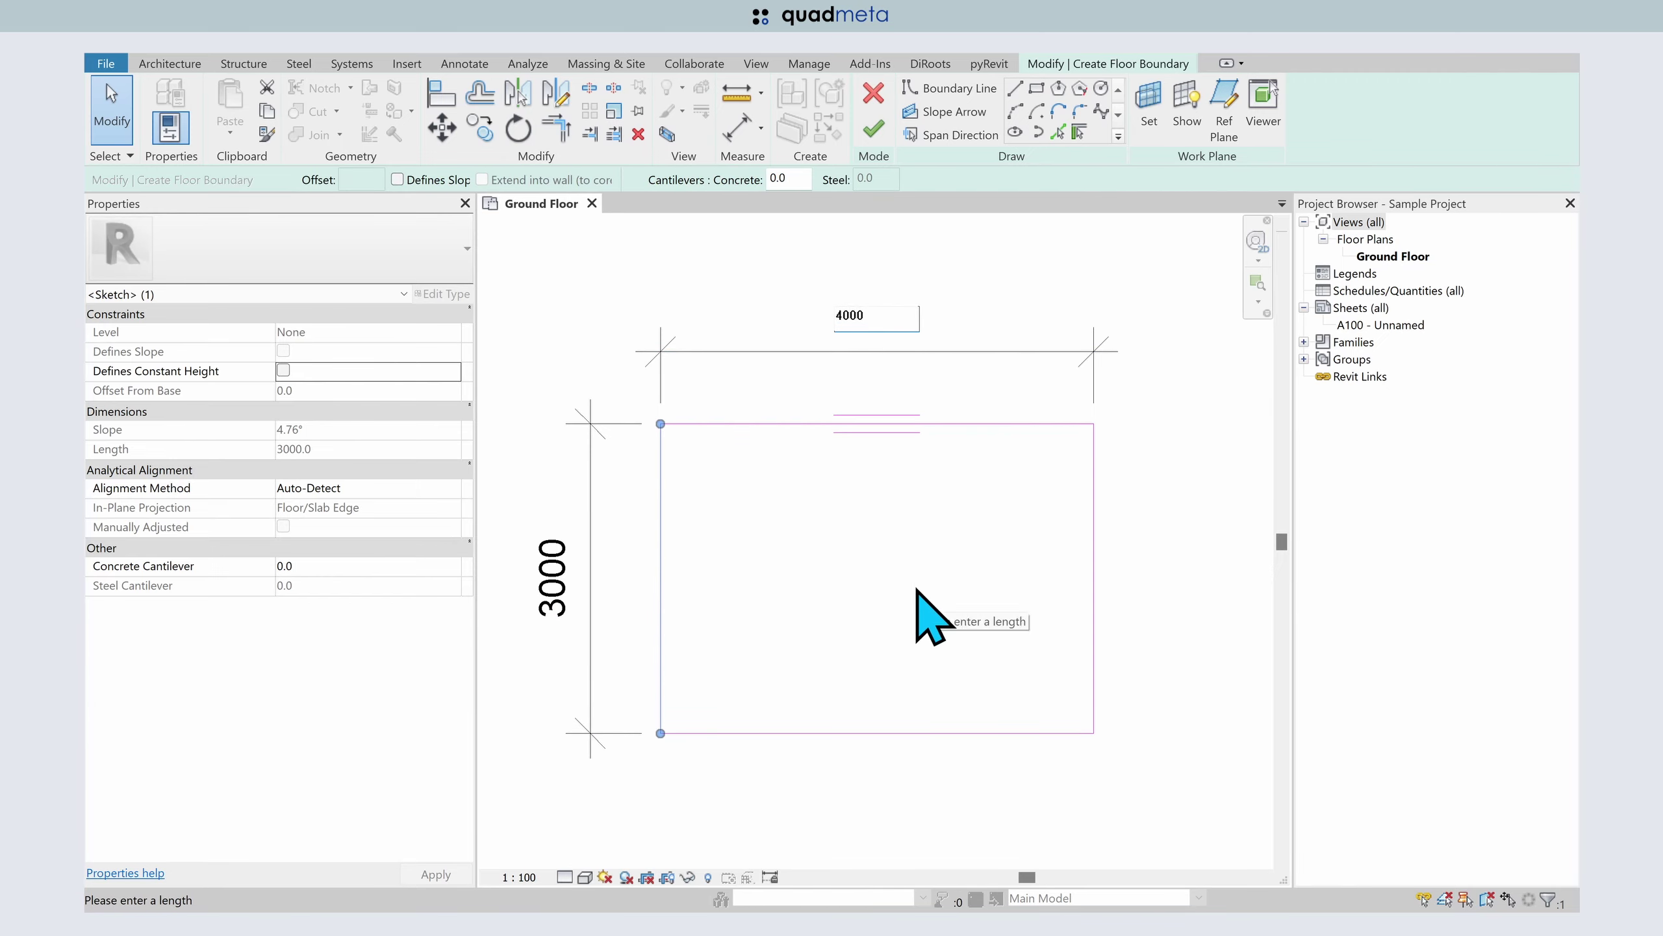
{"action": "key", "text": "Return"}
{"action": "key", "text": "Escape"}
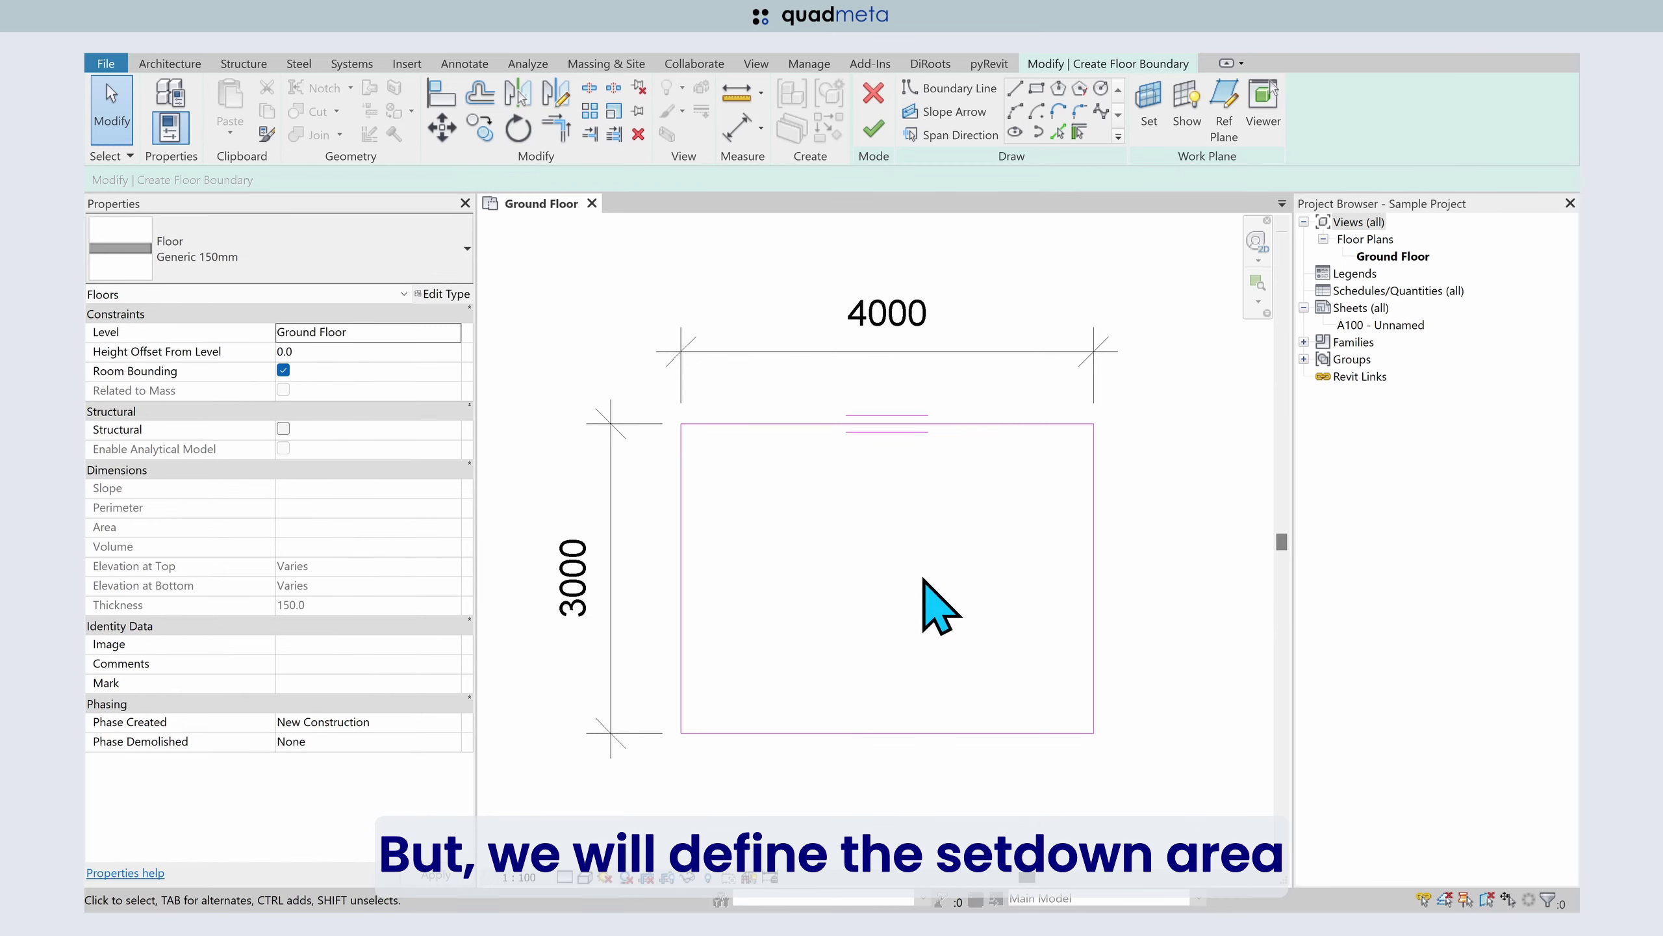
- Draw a 1900 × 1600 setdown rectangle inside the floor boundary
{"action": "left_click", "coordinate": [1037, 89]}
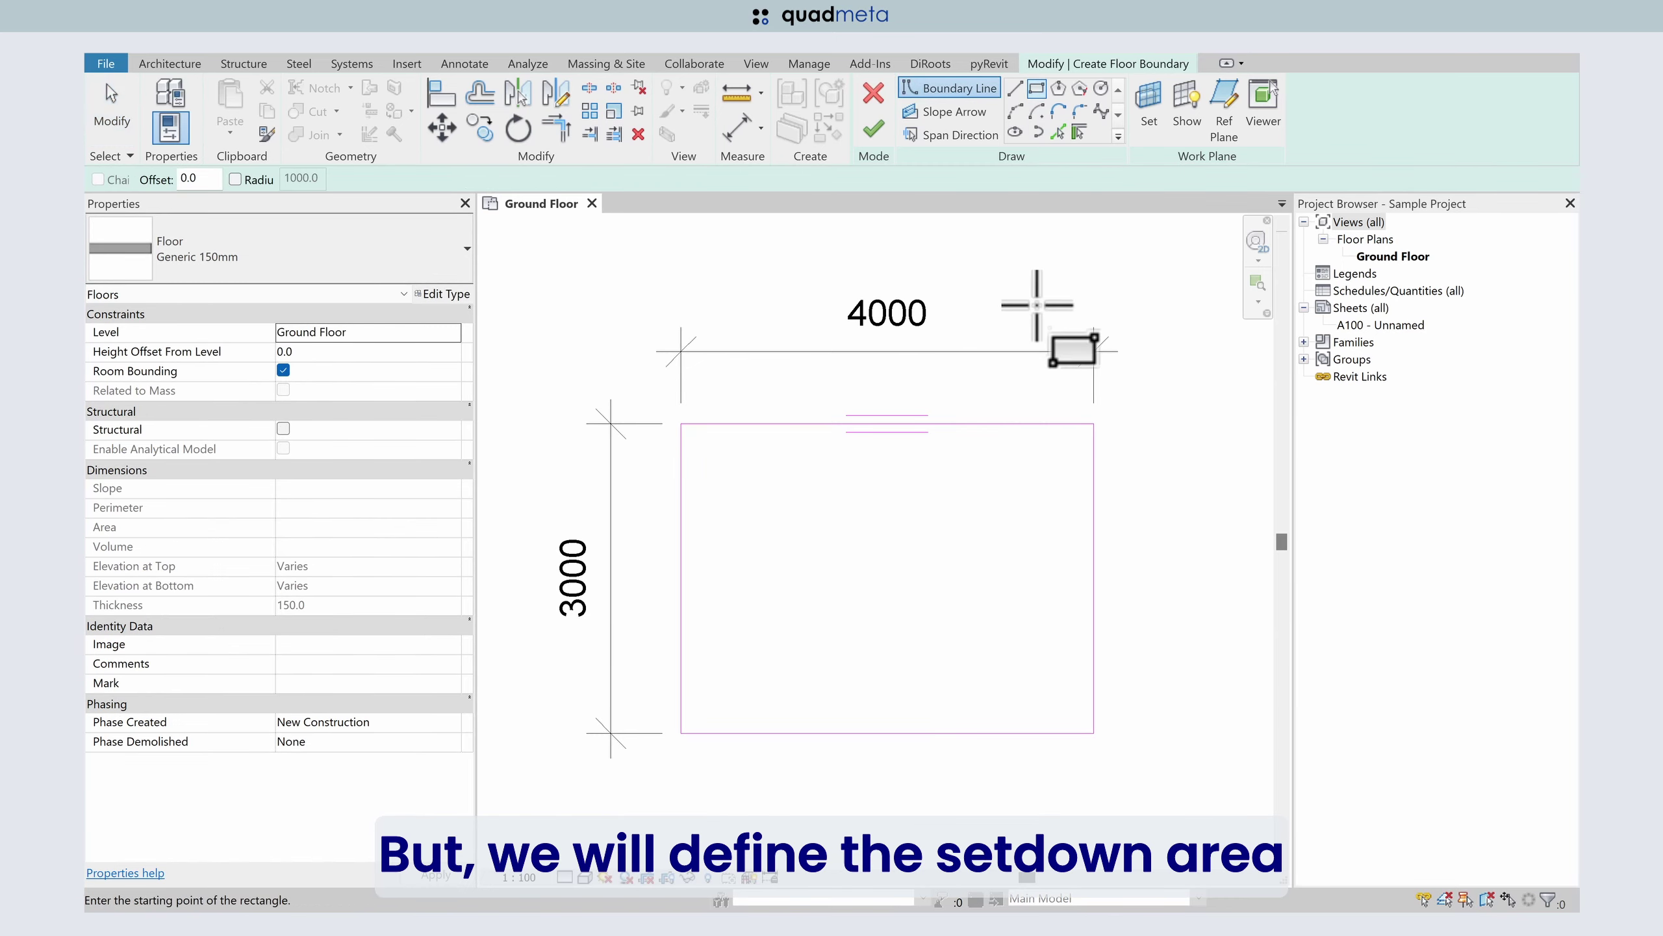
{"action": "left_click", "coordinate": [787, 499]}
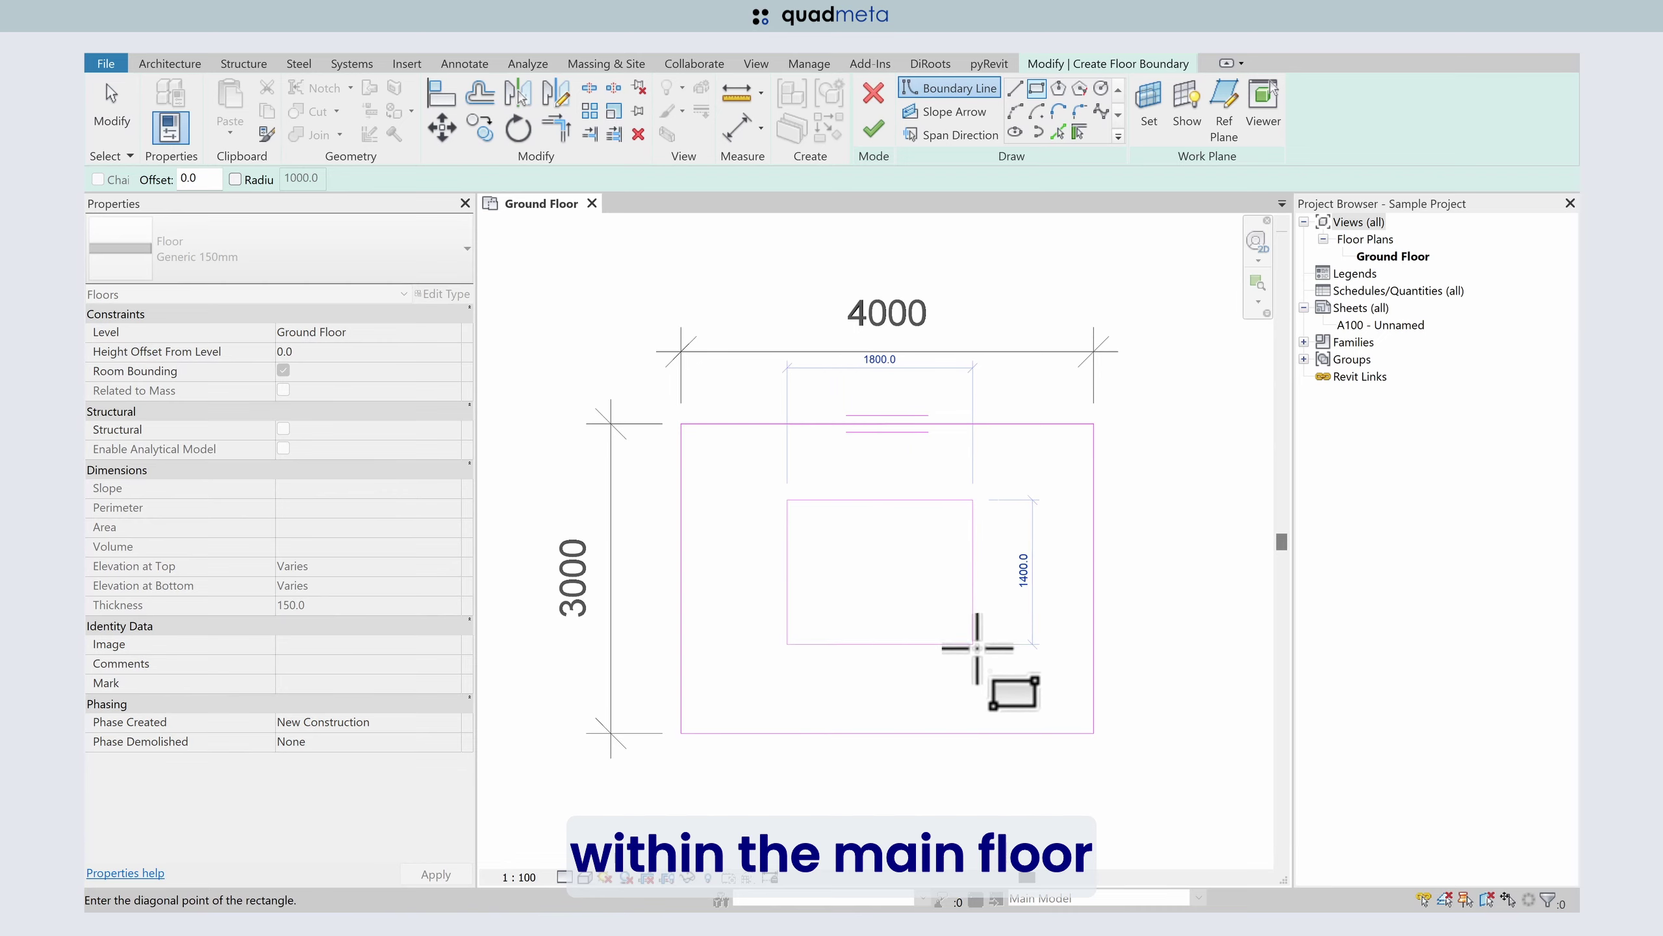
{"action": "left_click", "coordinate": [984, 664]}
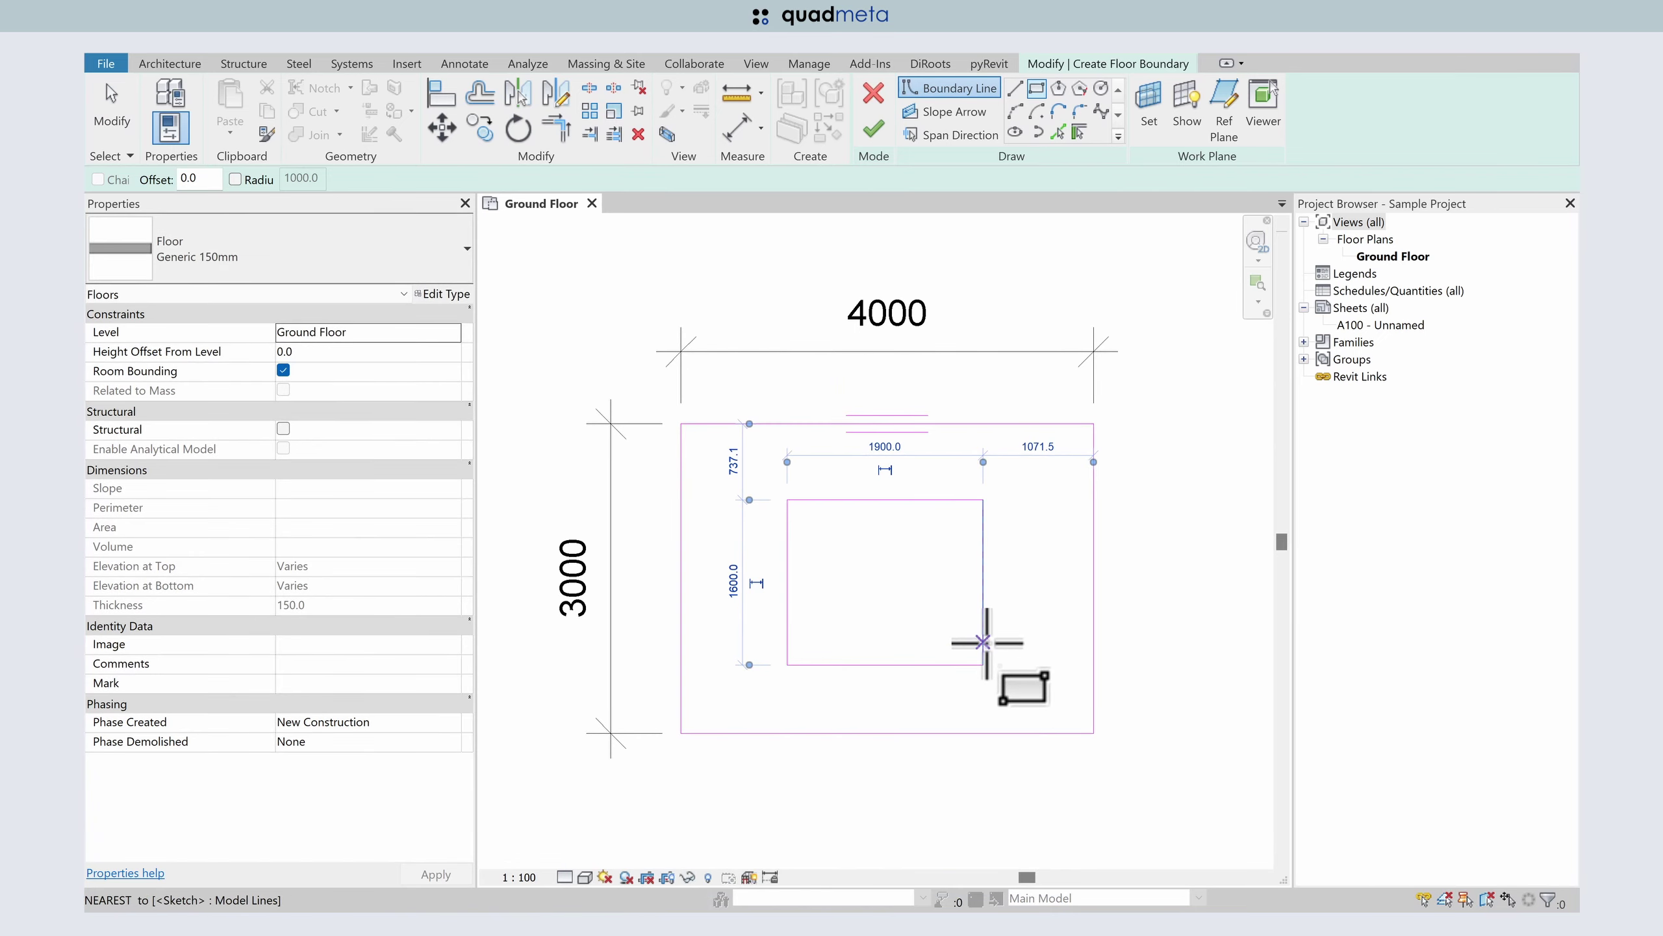
- Add aligned dimensions showing the setdown's 1900 width and 1600 height
{"action": "key", "text": "d"}
{"action": "key", "text": "i"}
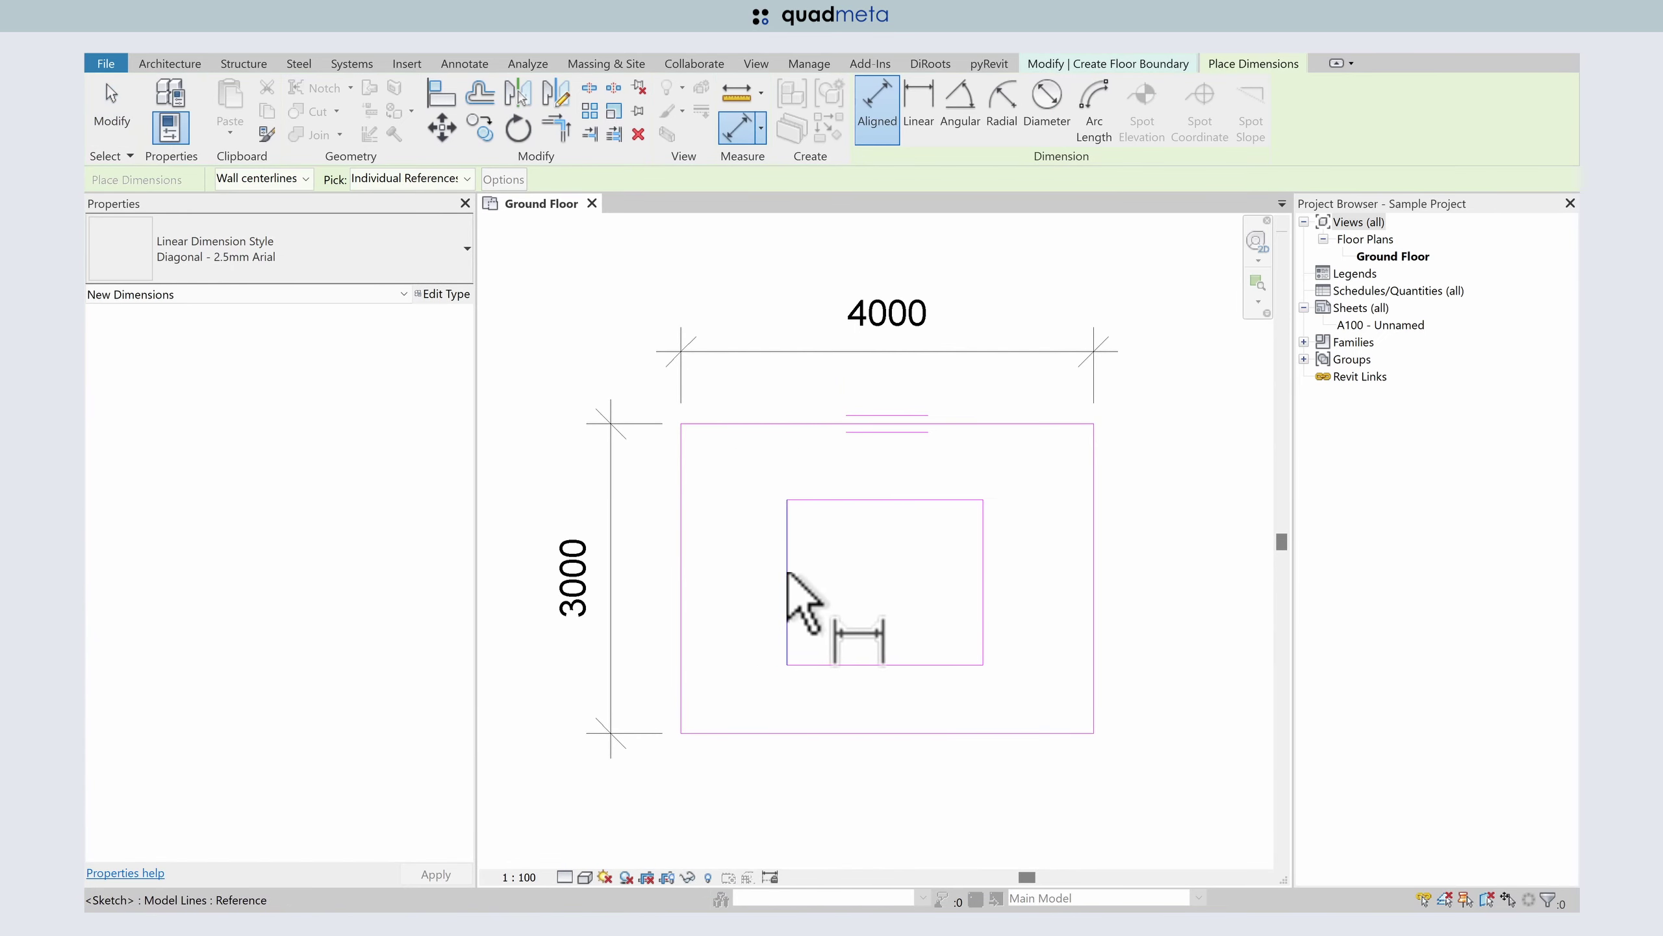
{"action": "left_click", "coordinate": [789, 590]}
{"action": "left_click", "coordinate": [982, 576]}
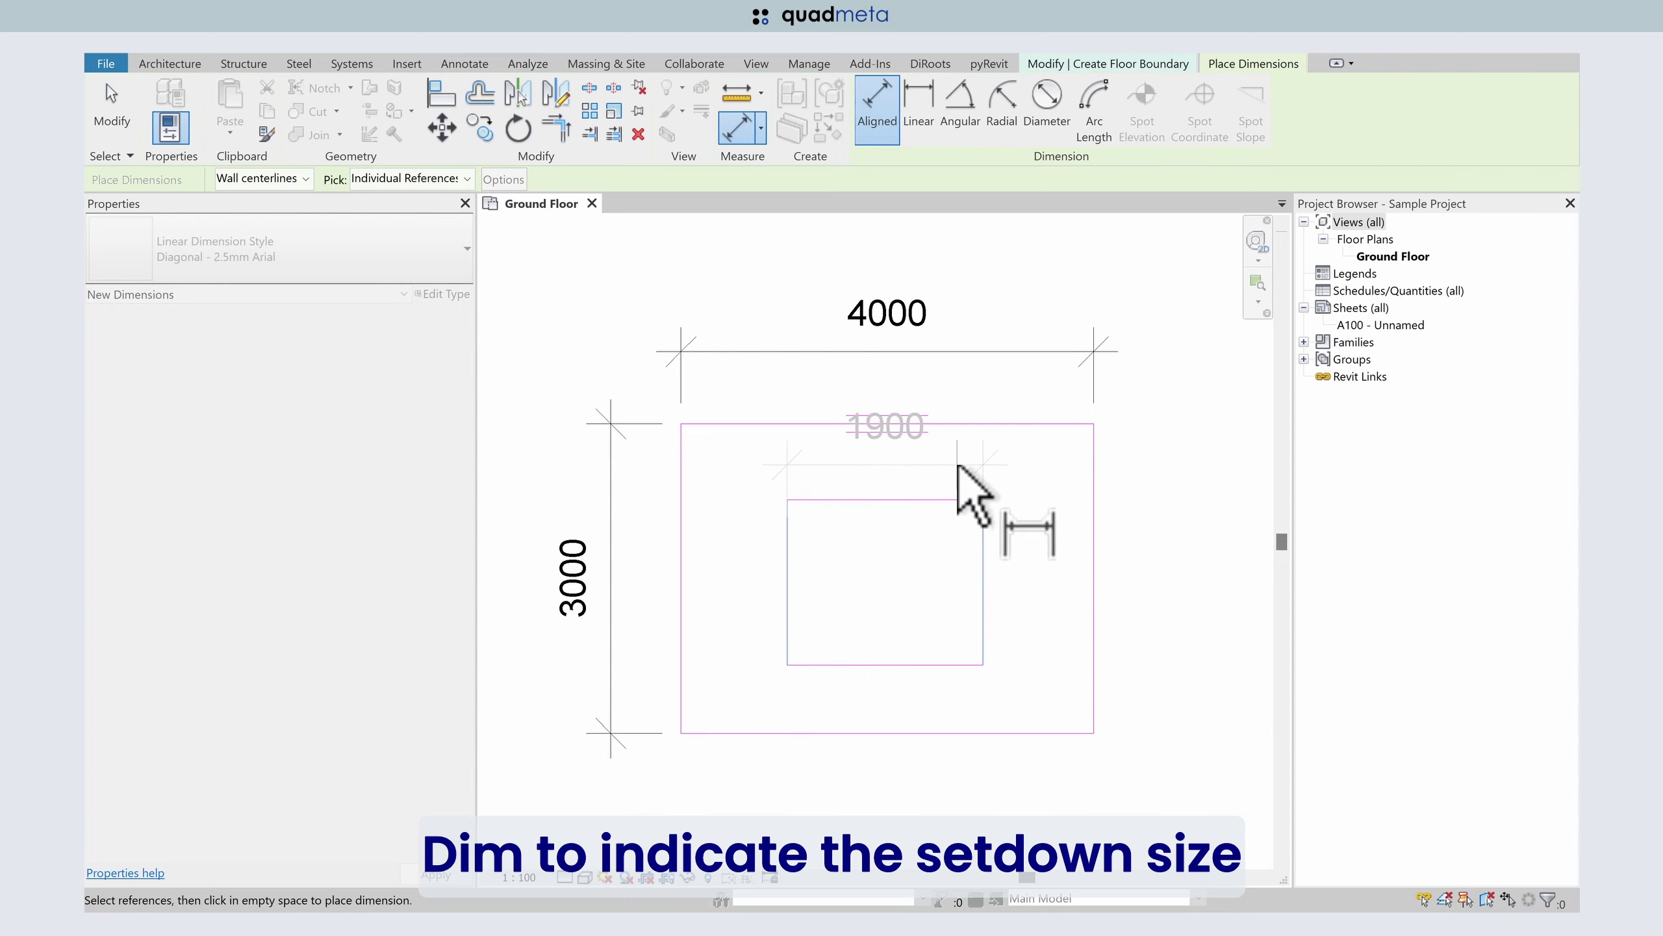
{"action": "left_click", "coordinate": [958, 446]}
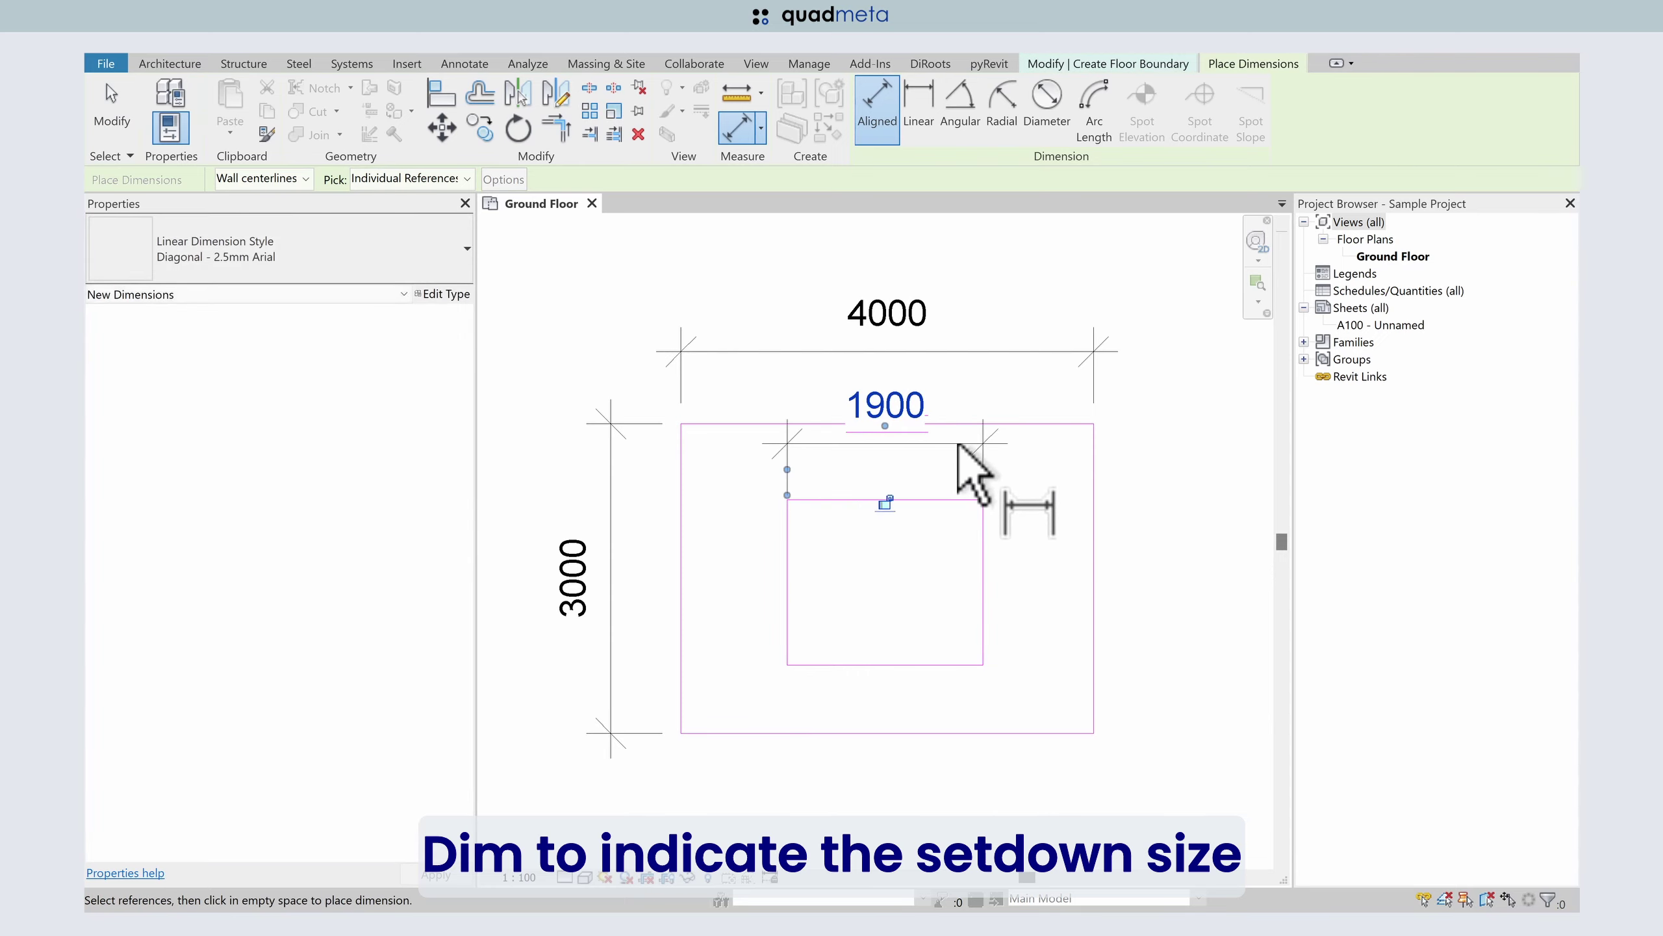
{"action": "left_click", "coordinate": [930, 499]}
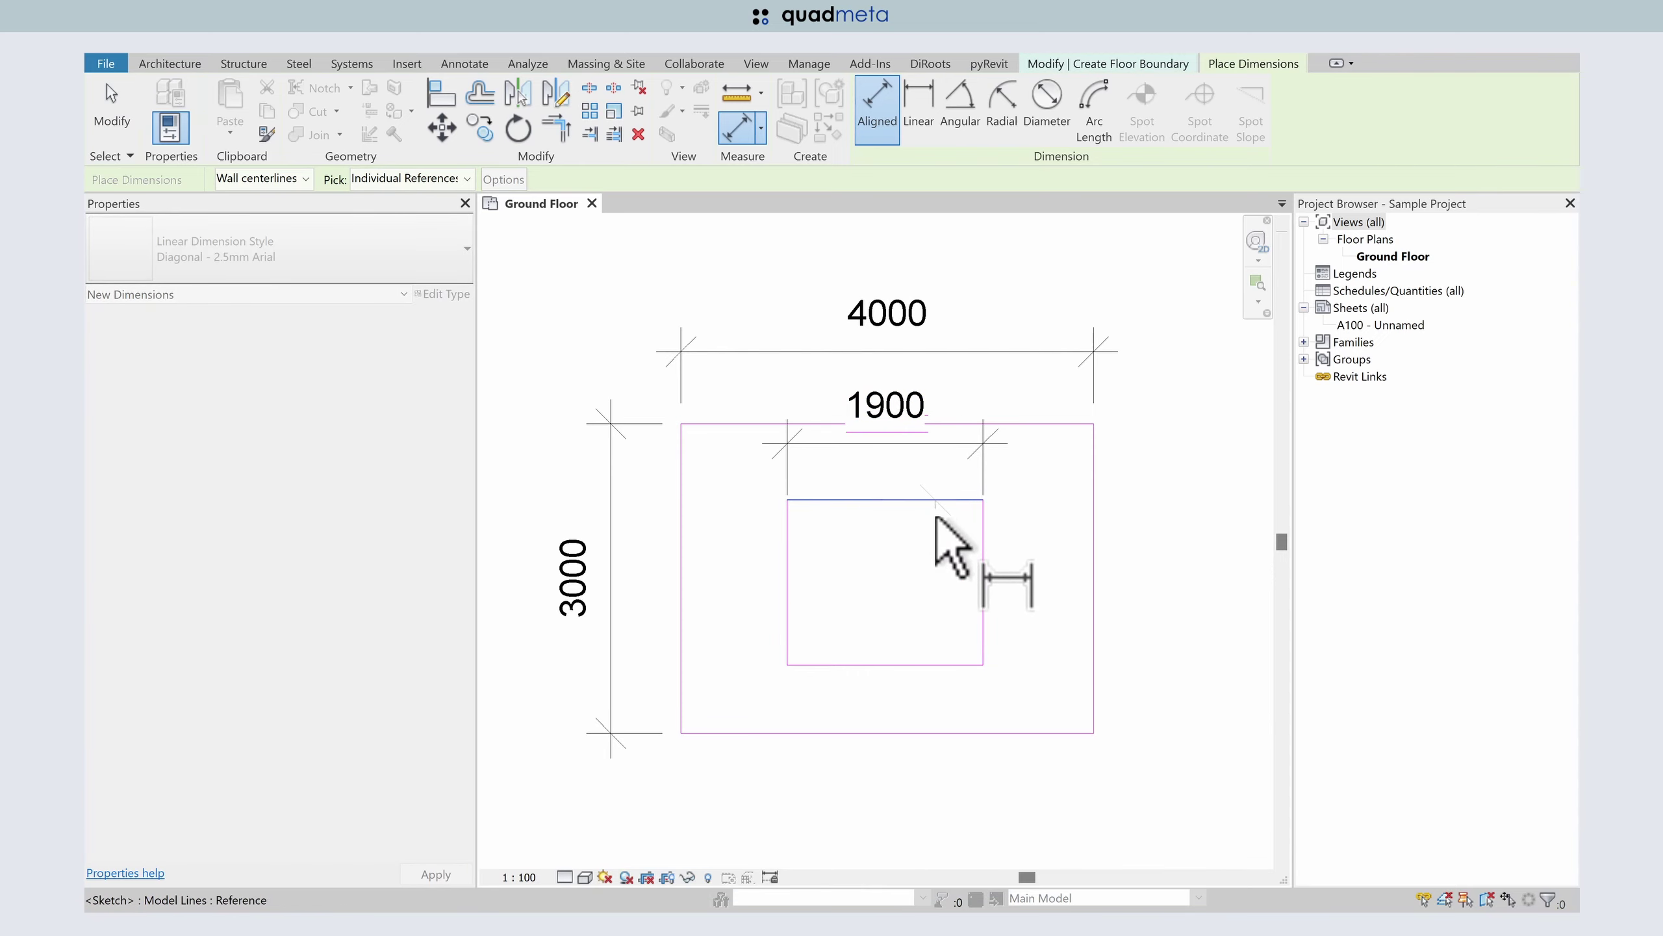
{"action": "left_click", "coordinate": [925, 664]}
{"action": "left_click", "coordinate": [1160, 645]}
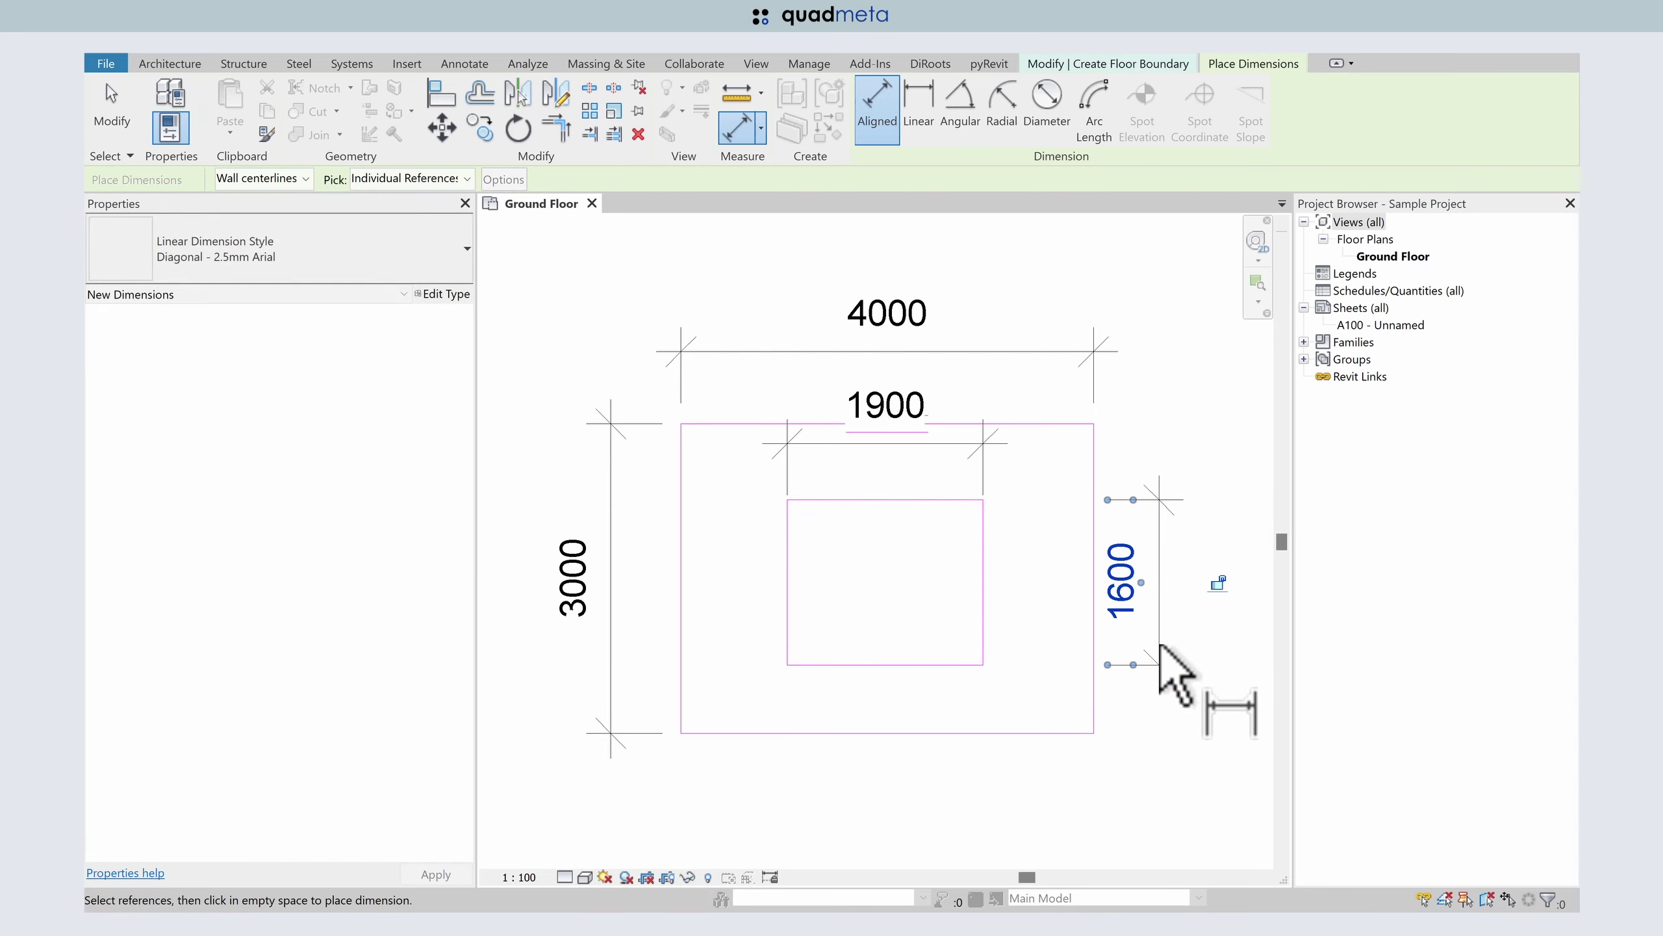
{"action": "key", "text": "Escape"}
{"action": "key", "text": "Escape"}
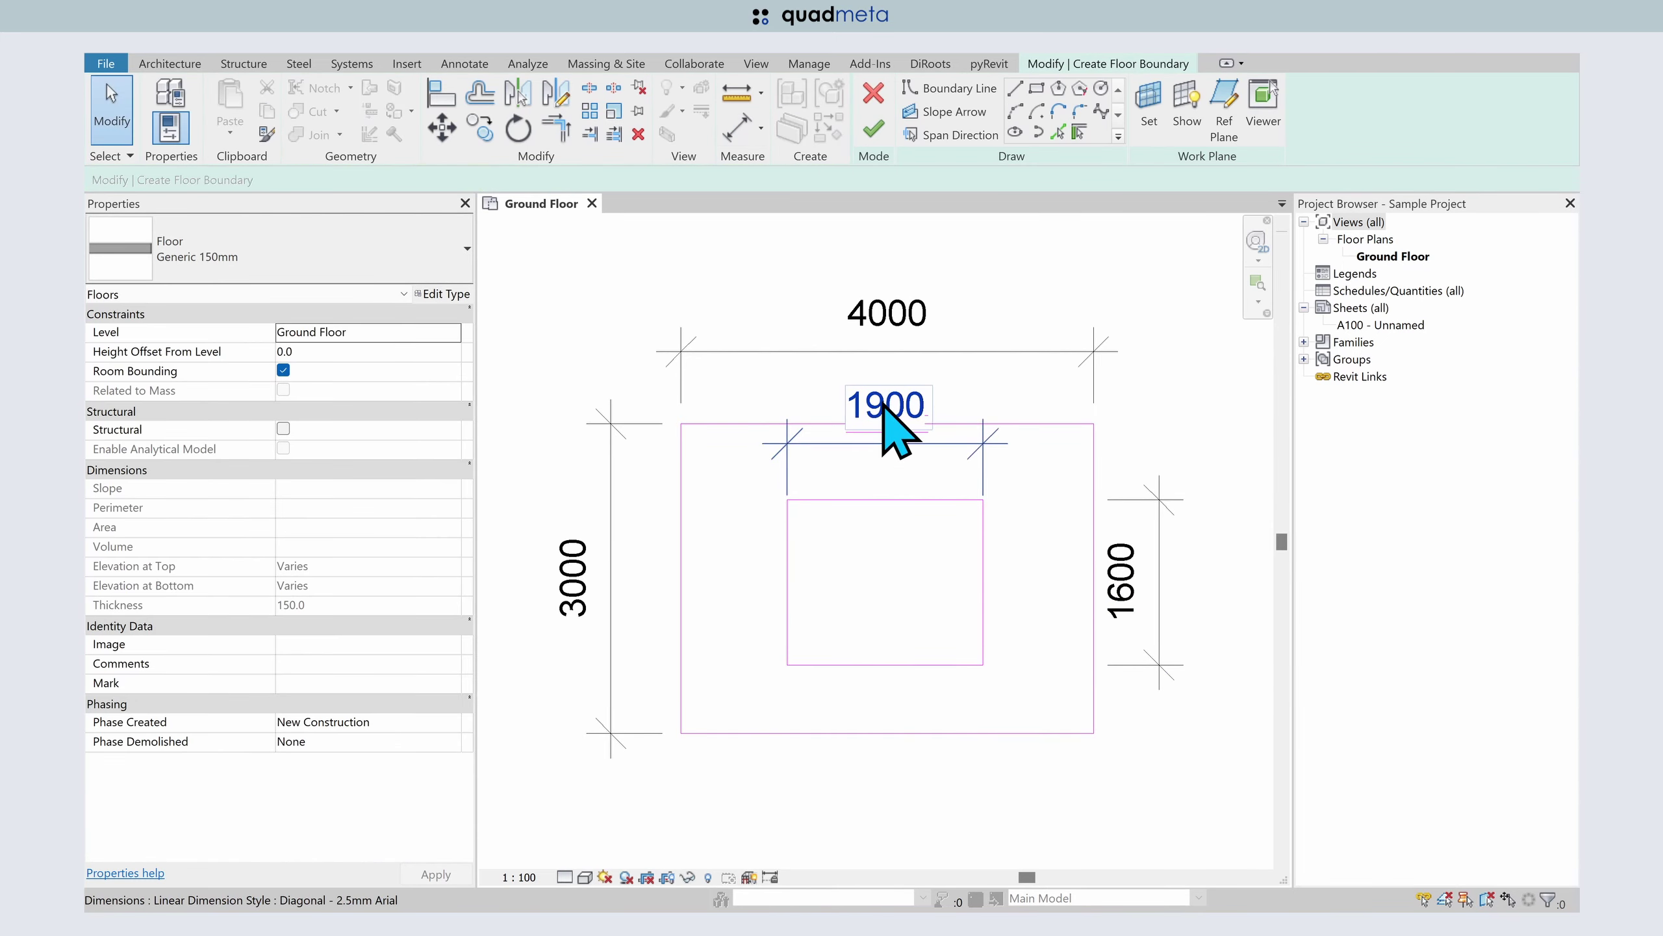
- Label the 1900 dimension SETDOWN WIDTH and set the plan scale to 1 : 50
{"action": "left_click", "coordinate": [902, 406]}
{"action": "type", "text": "SETDOWN WIDTH"}
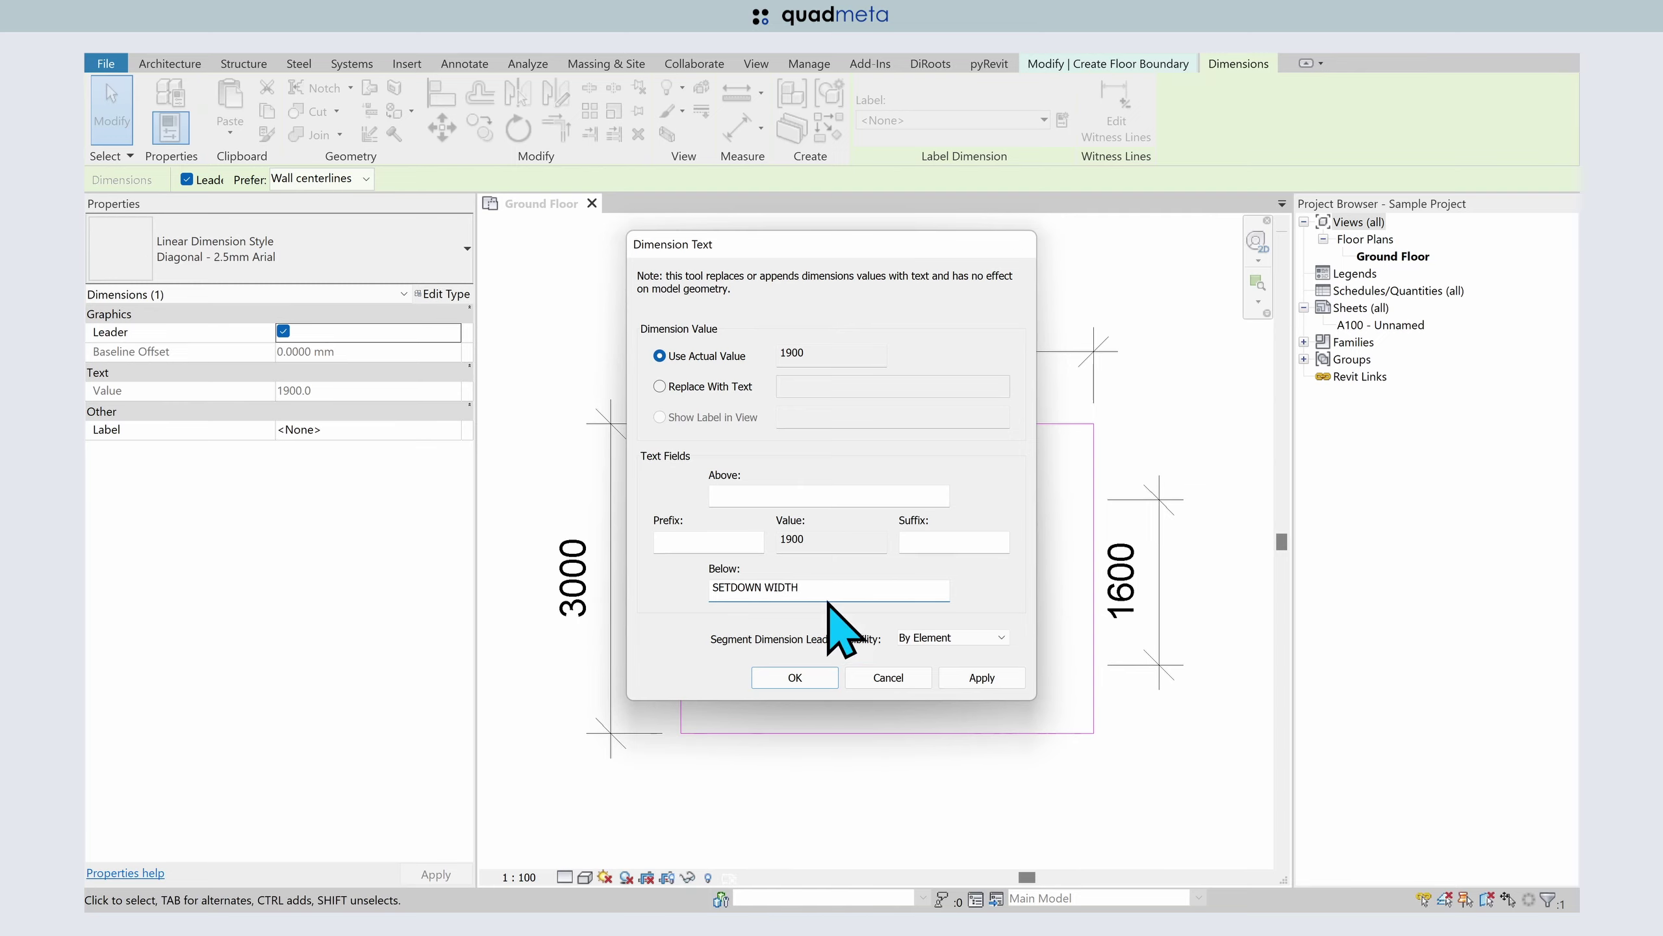
{"action": "key", "text": "Return"}
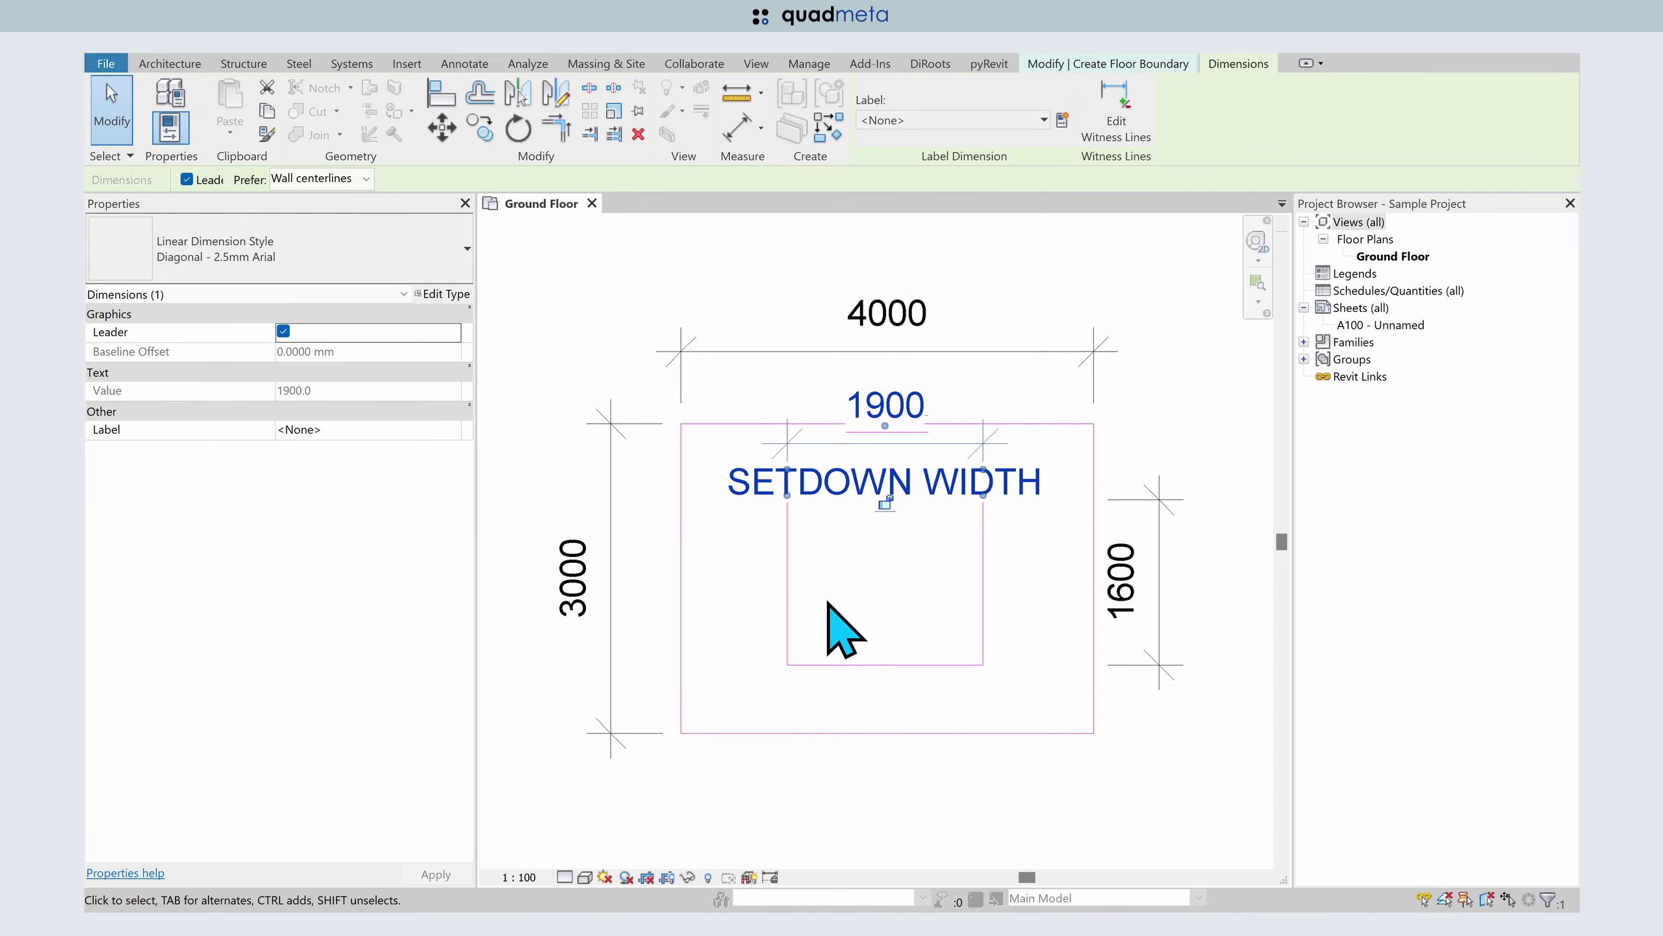
{"action": "left_click", "coordinate": [918, 599]}
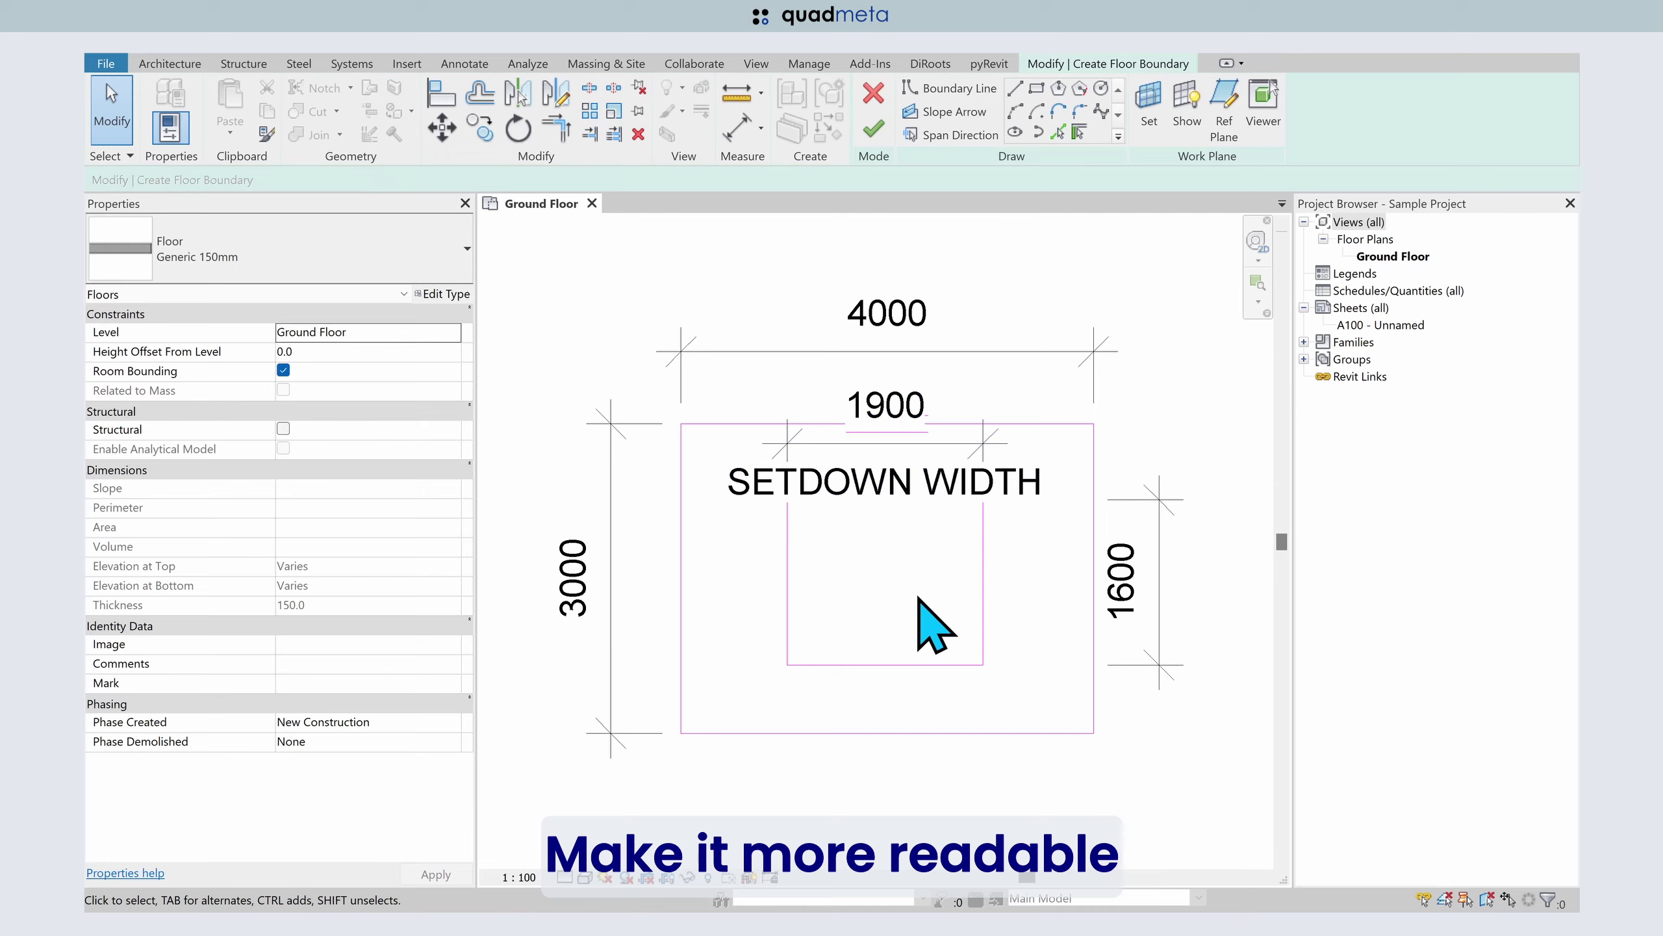
{"action": "left_click", "coordinate": [524, 878]}
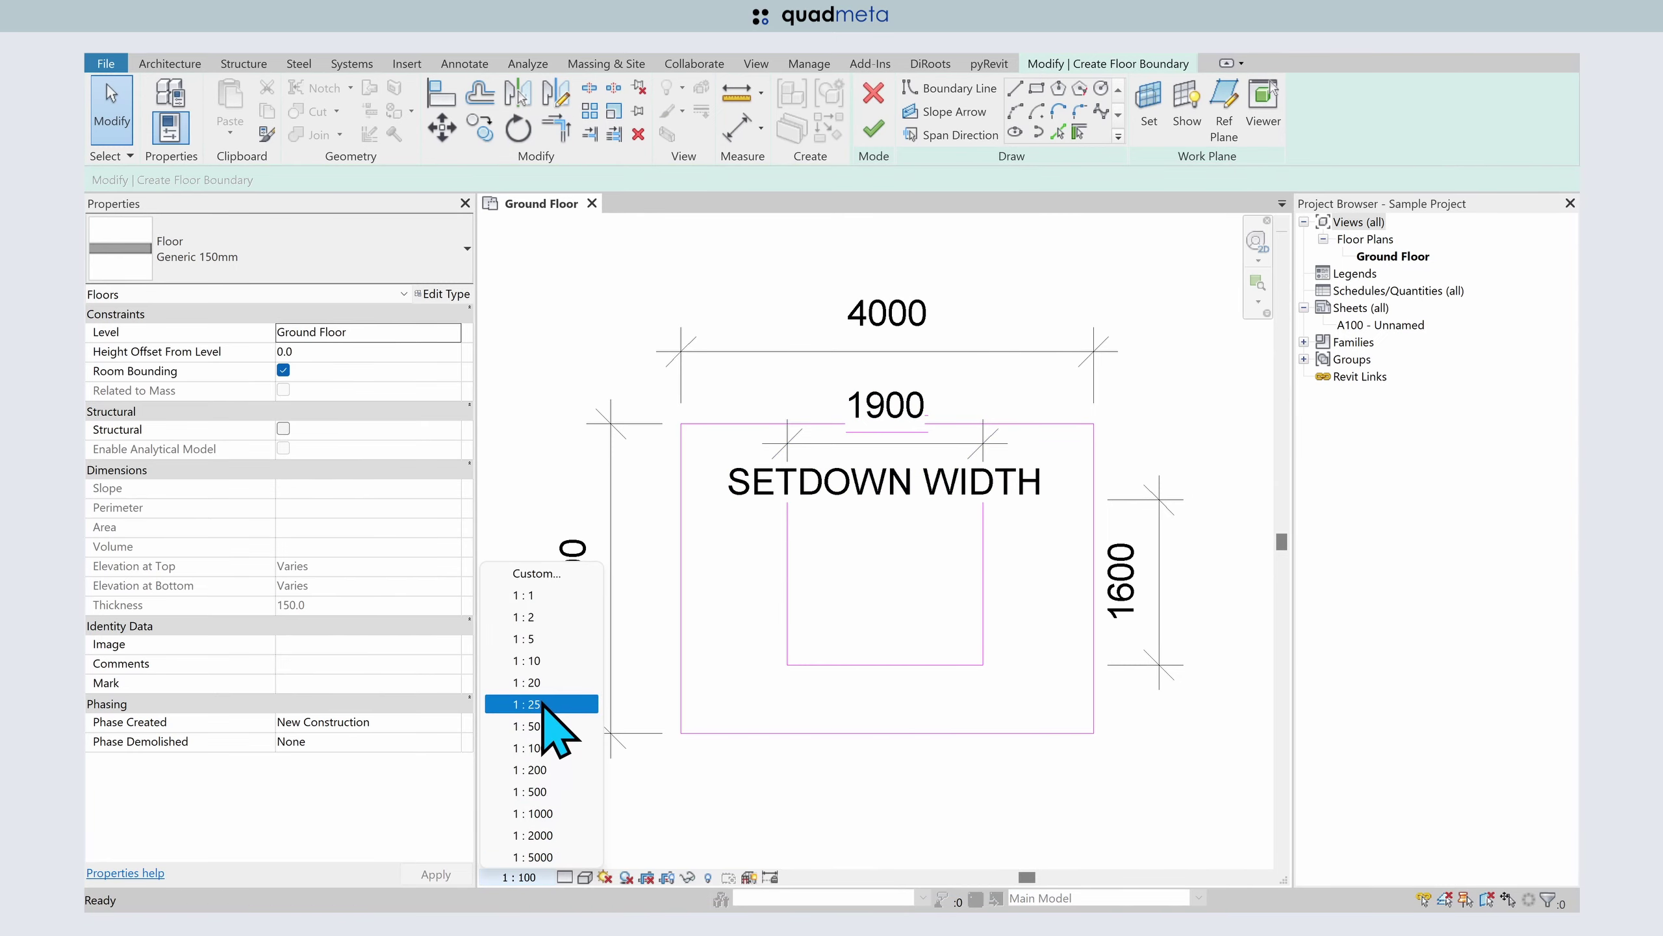
{"action": "left_click", "coordinate": [536, 725]}
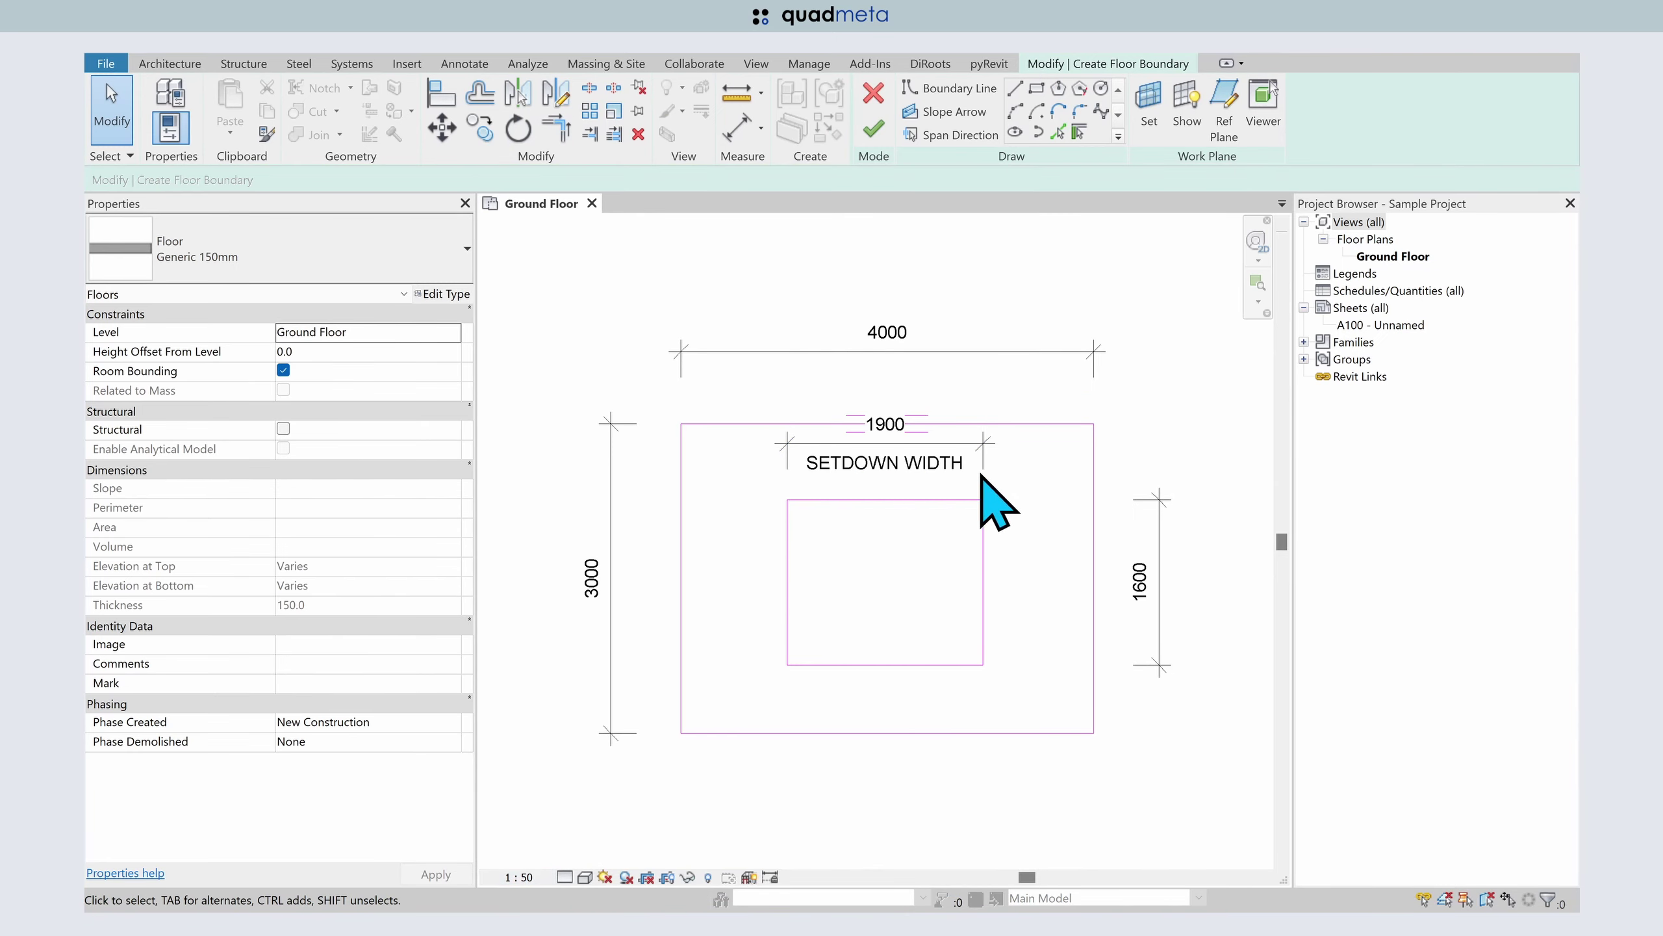
- Label the 1600 dimension SETDOWN DEPTH beneath its value
{"action": "left_click", "coordinate": [1144, 581]}
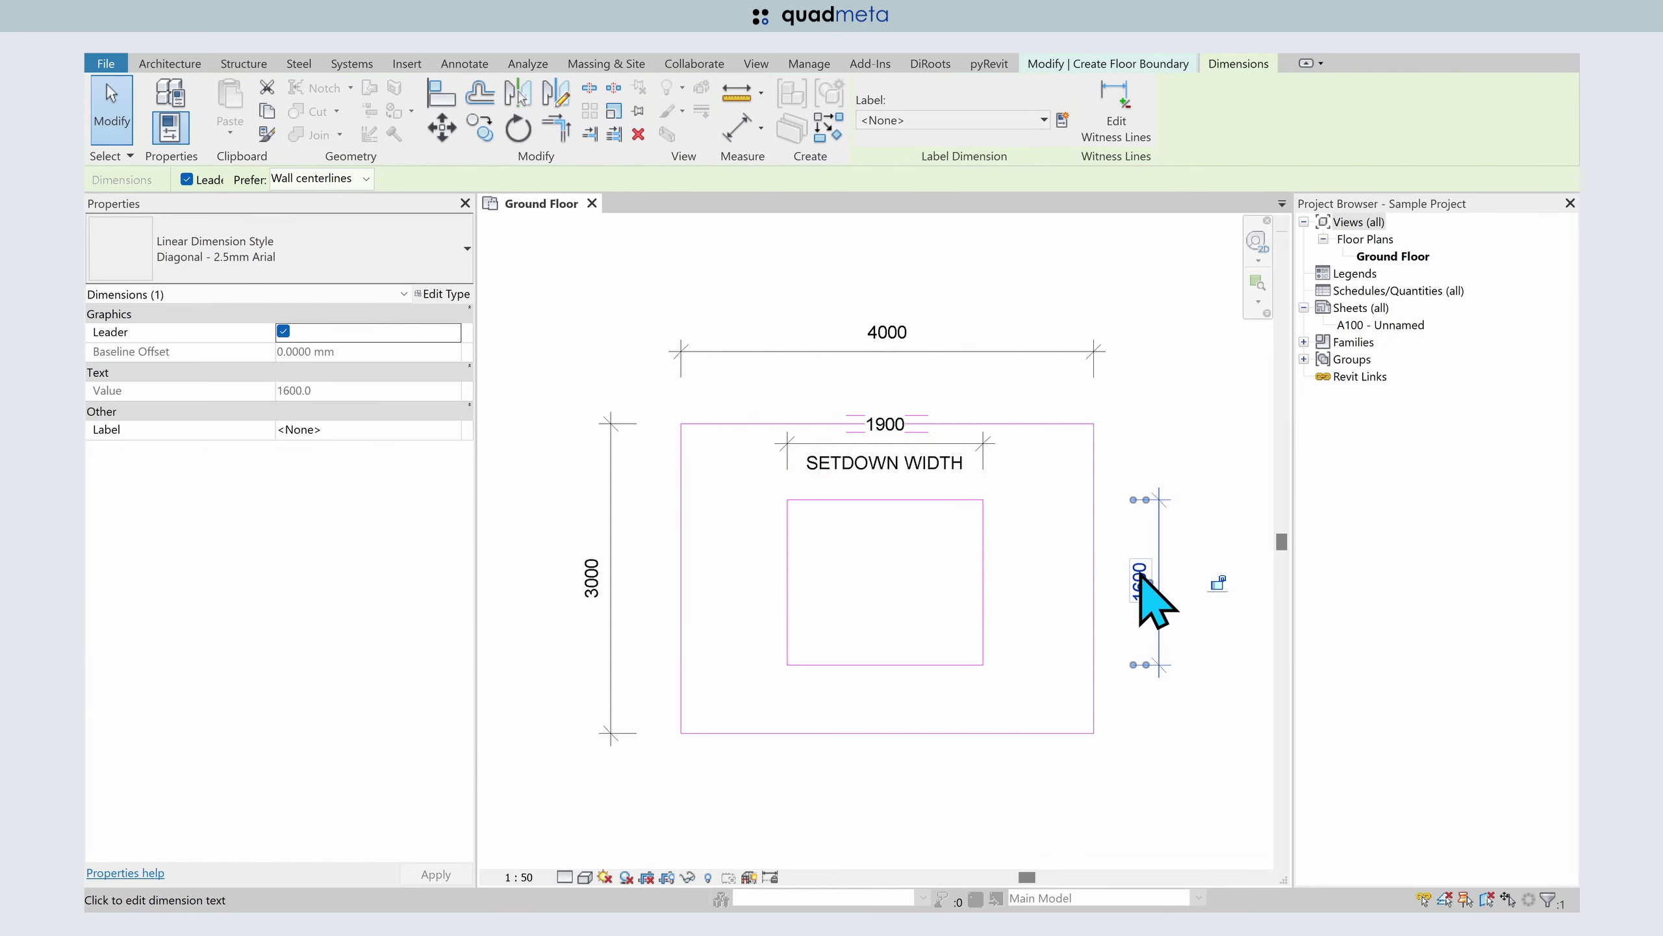
{"action": "left_click", "coordinate": [1140, 576]}
{"action": "type", "text": "SETDOWN DEPTH"}
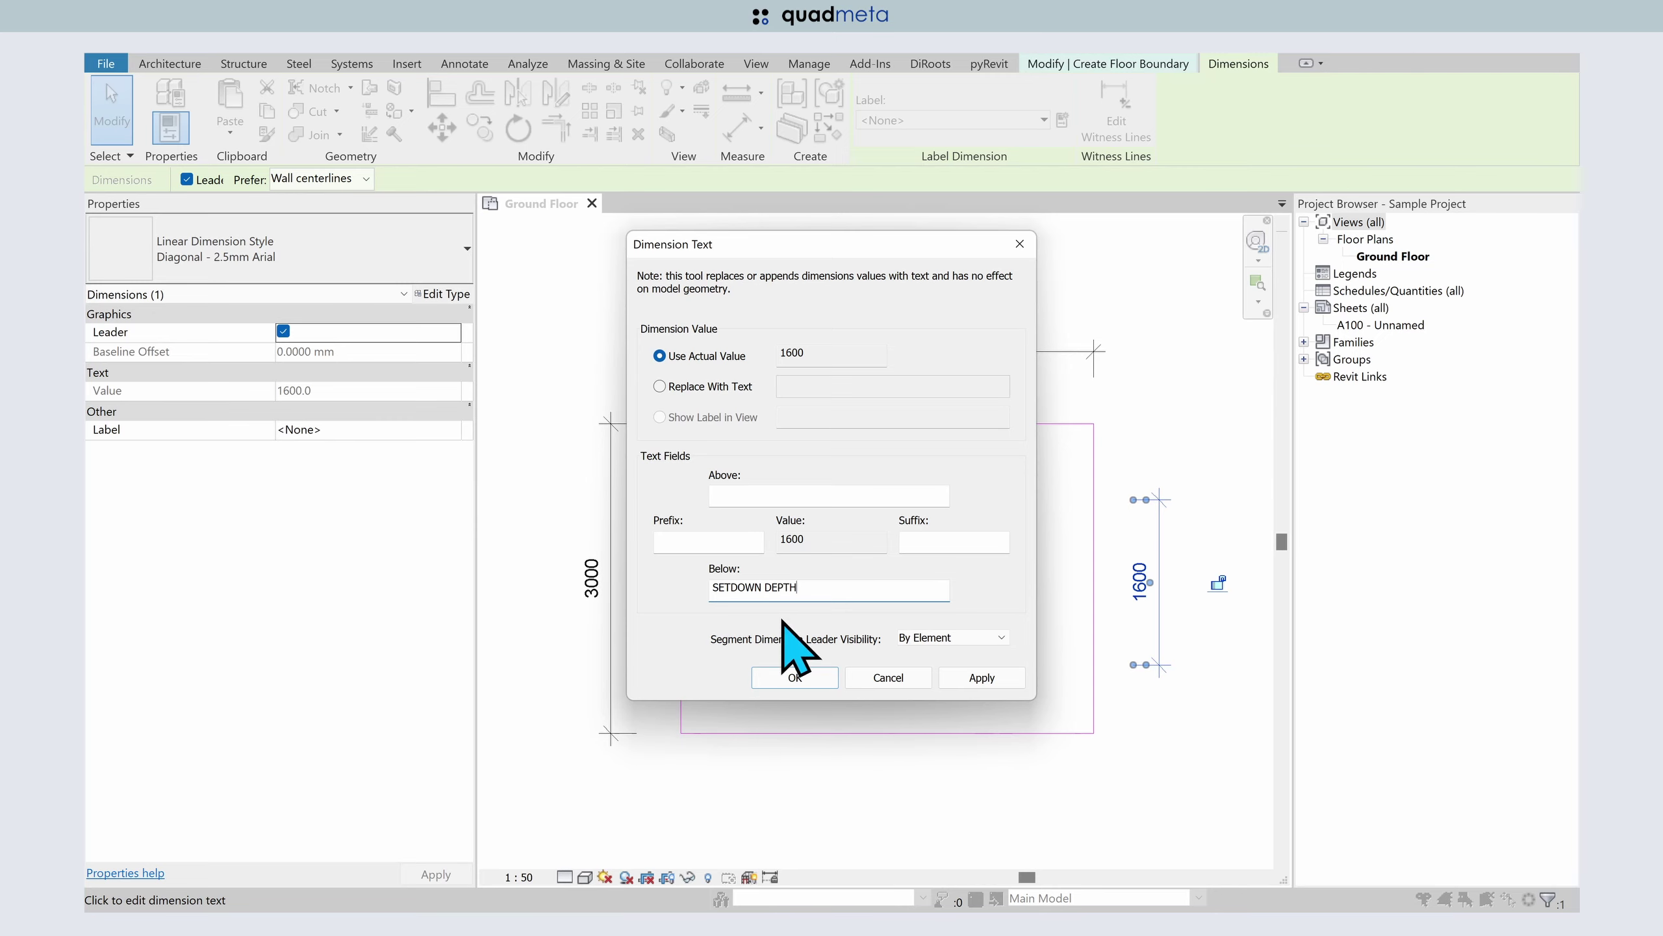
{"action": "left_click", "coordinate": [794, 678]}
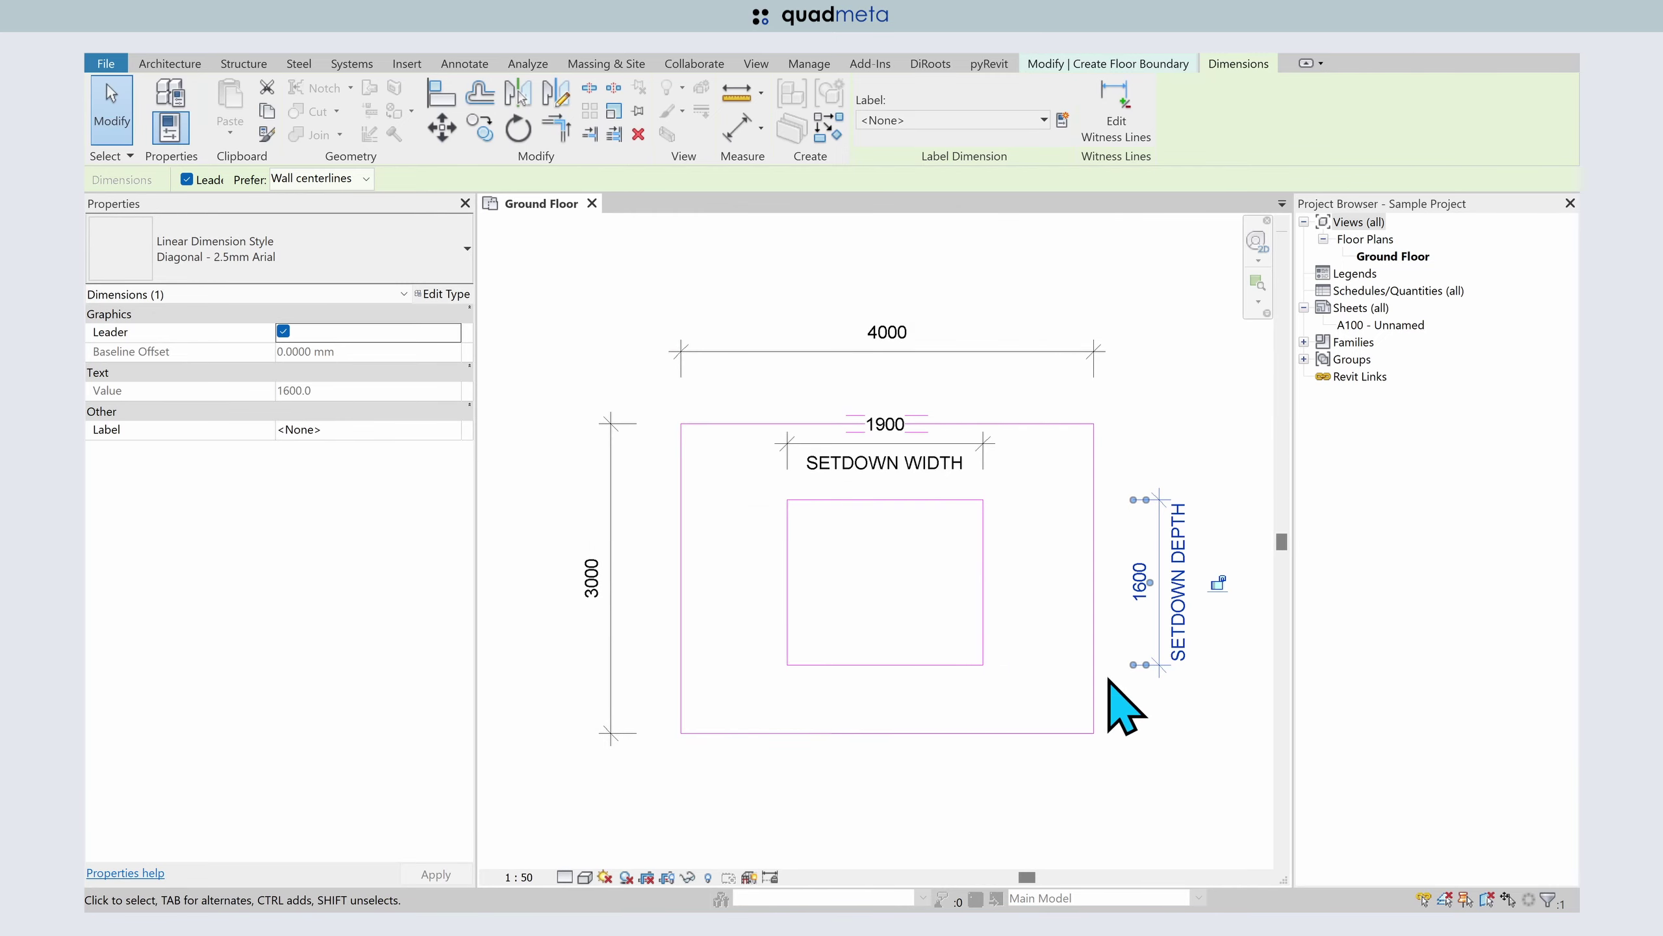
{"action": "left_click", "coordinate": [1080, 696]}
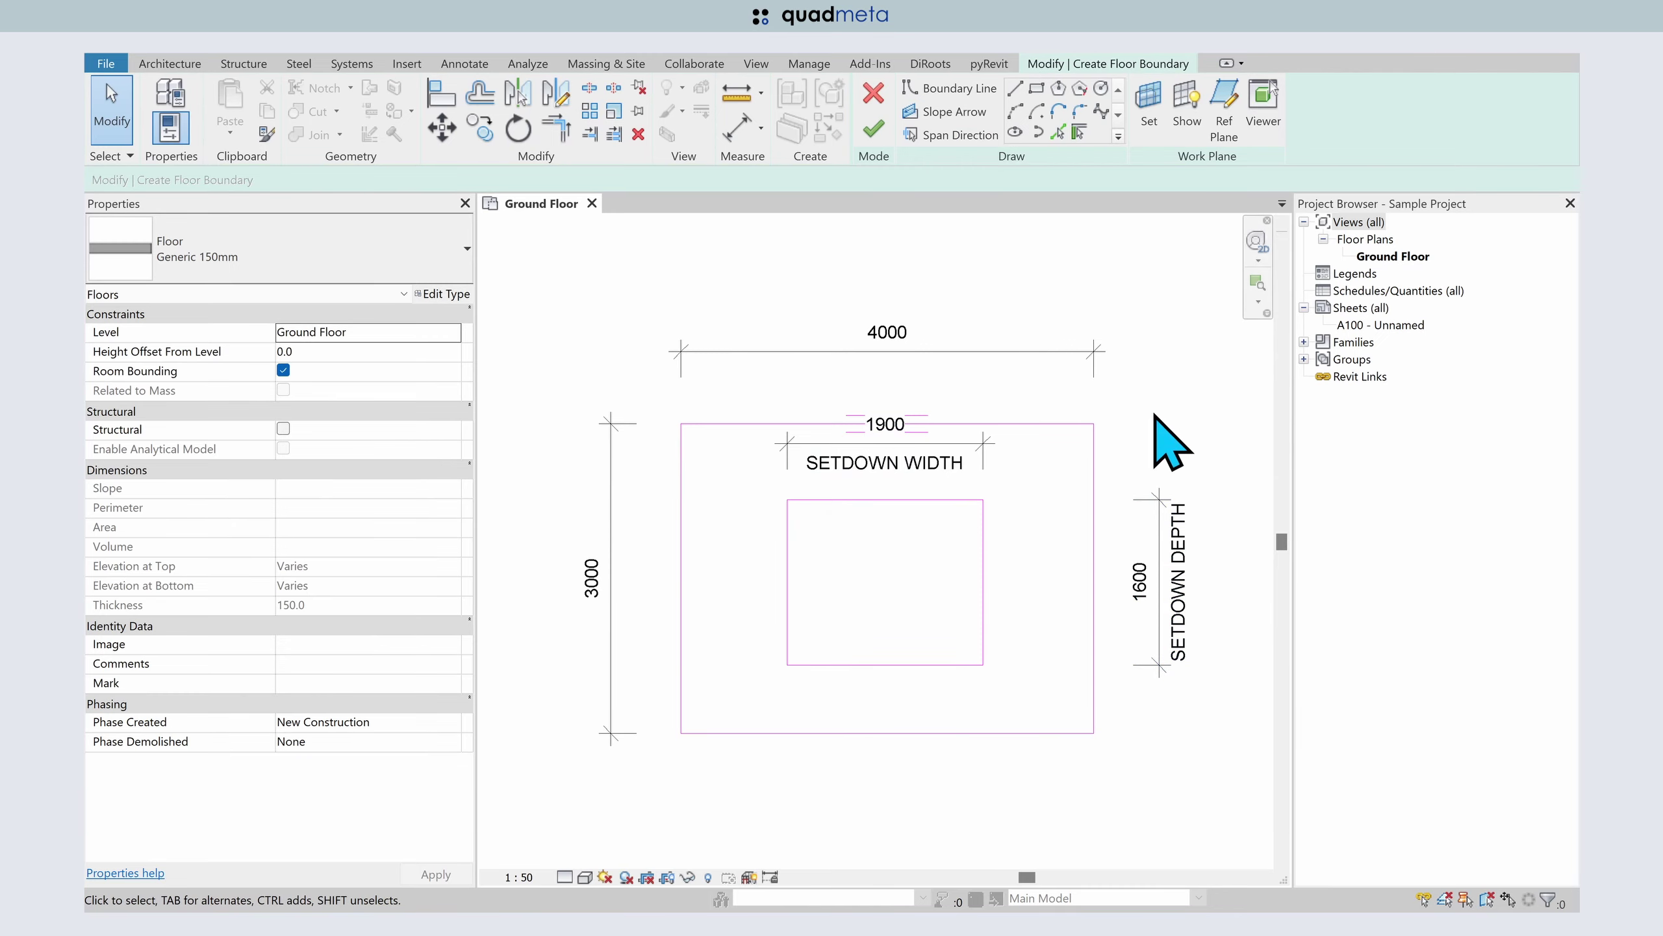
- Finish the ground-floor slab with its central opening and begin a second floor
{"action": "left_click", "coordinate": [874, 130]}
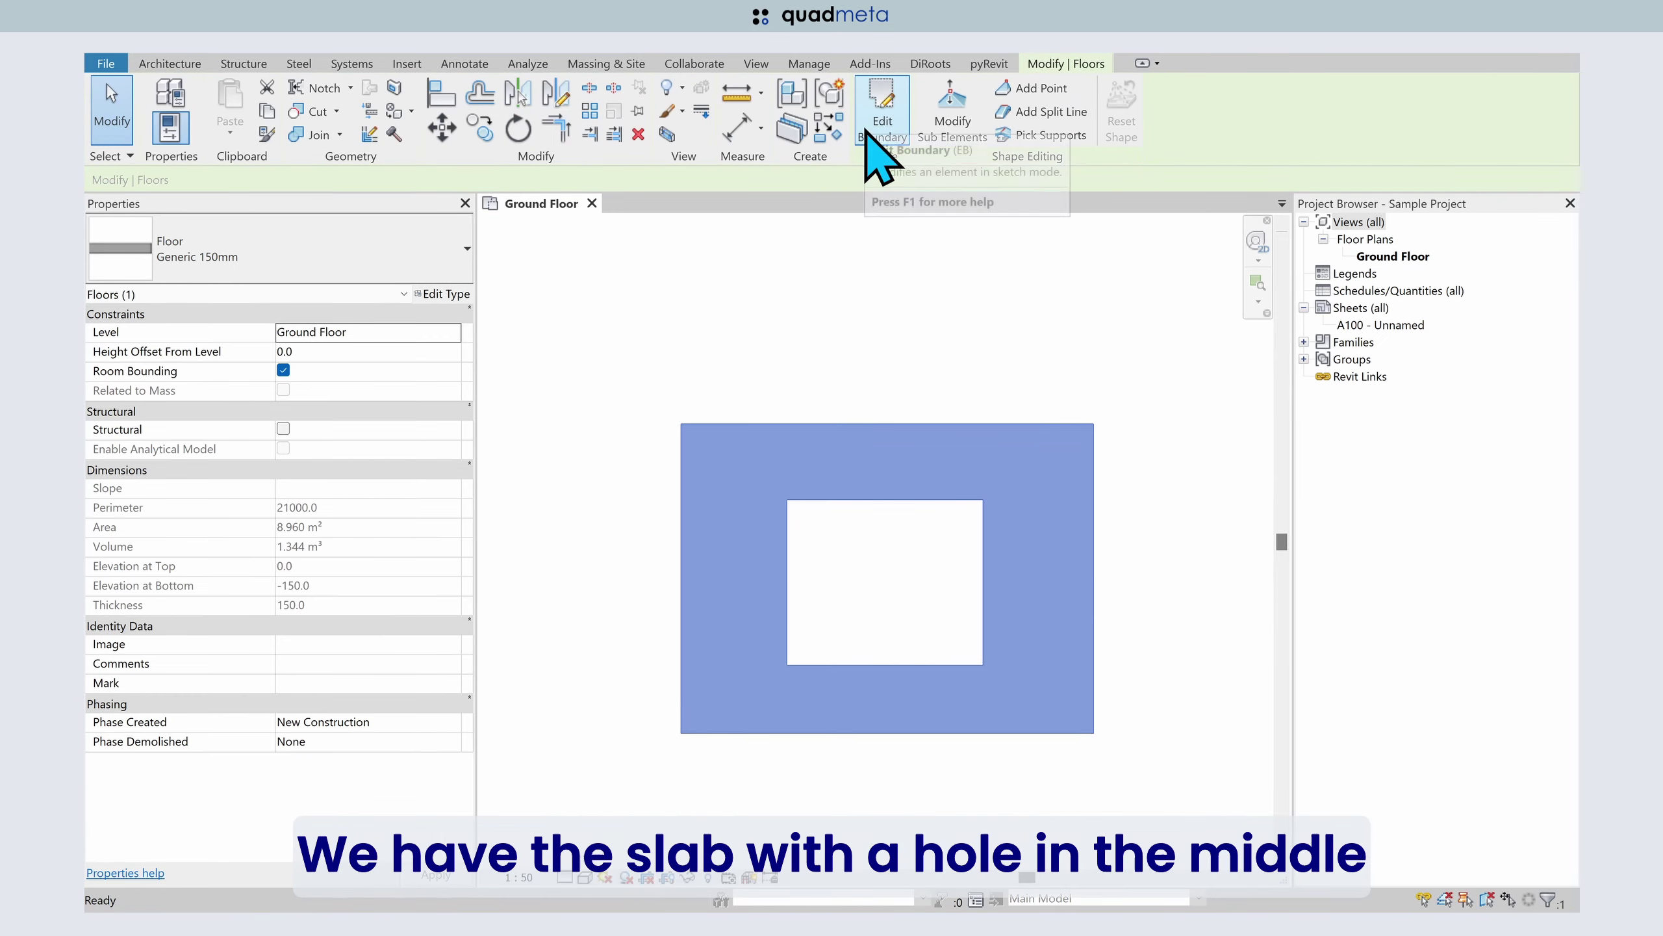
{"action": "left_click", "coordinate": [879, 326]}
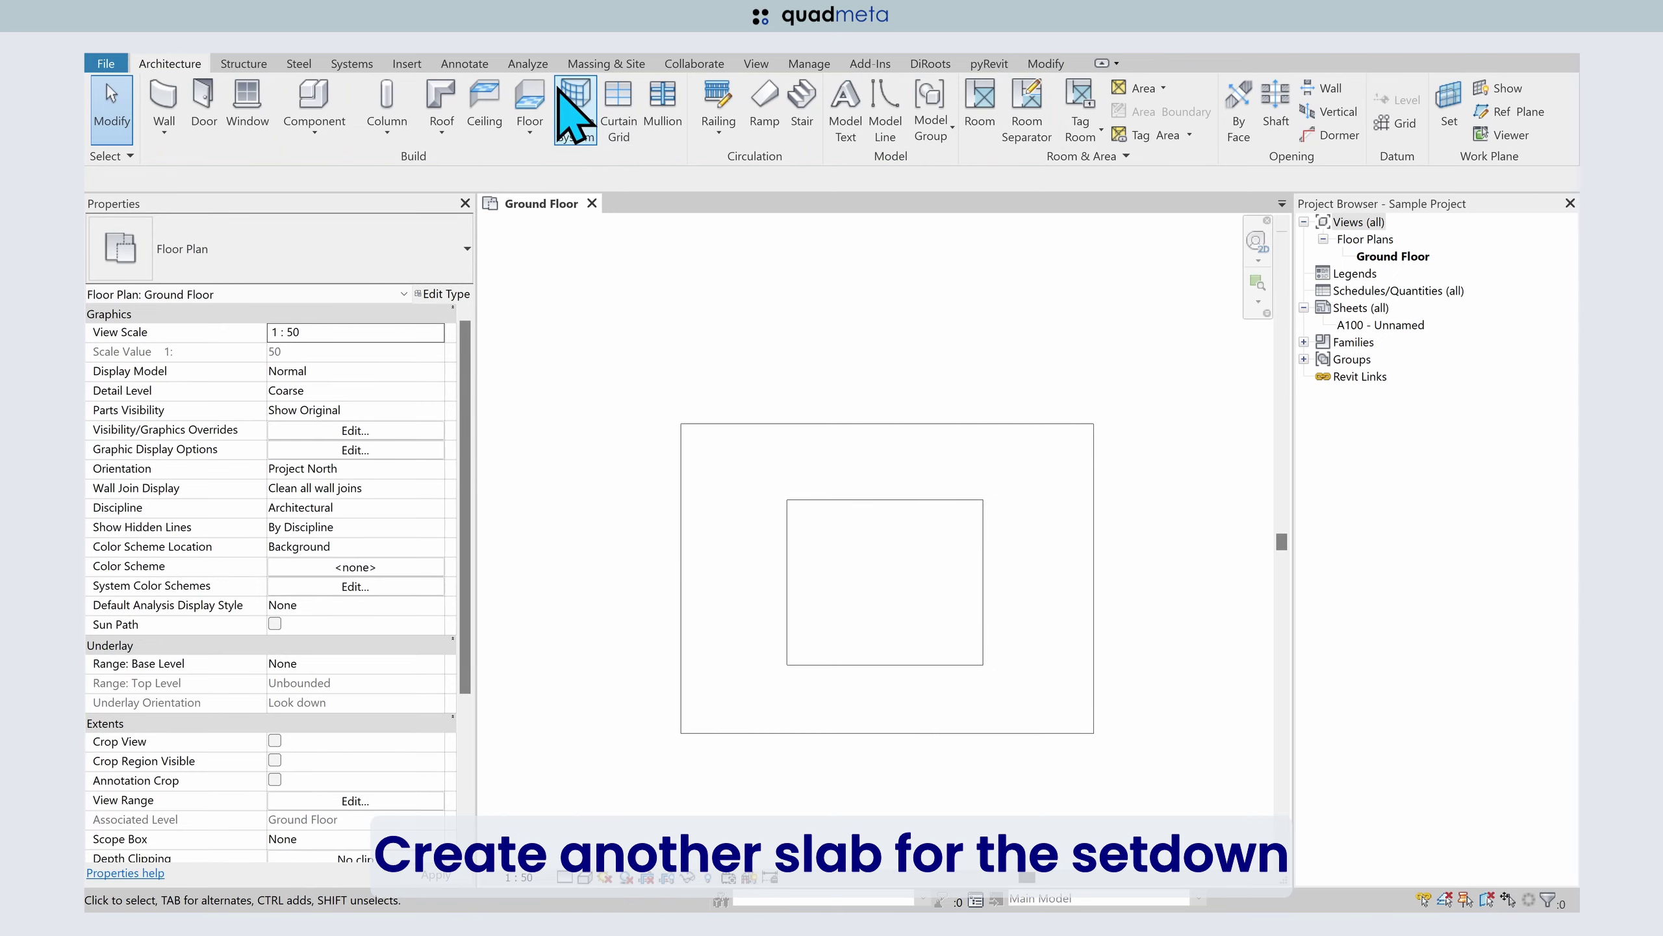
{"action": "left_click", "coordinate": [528, 95]}
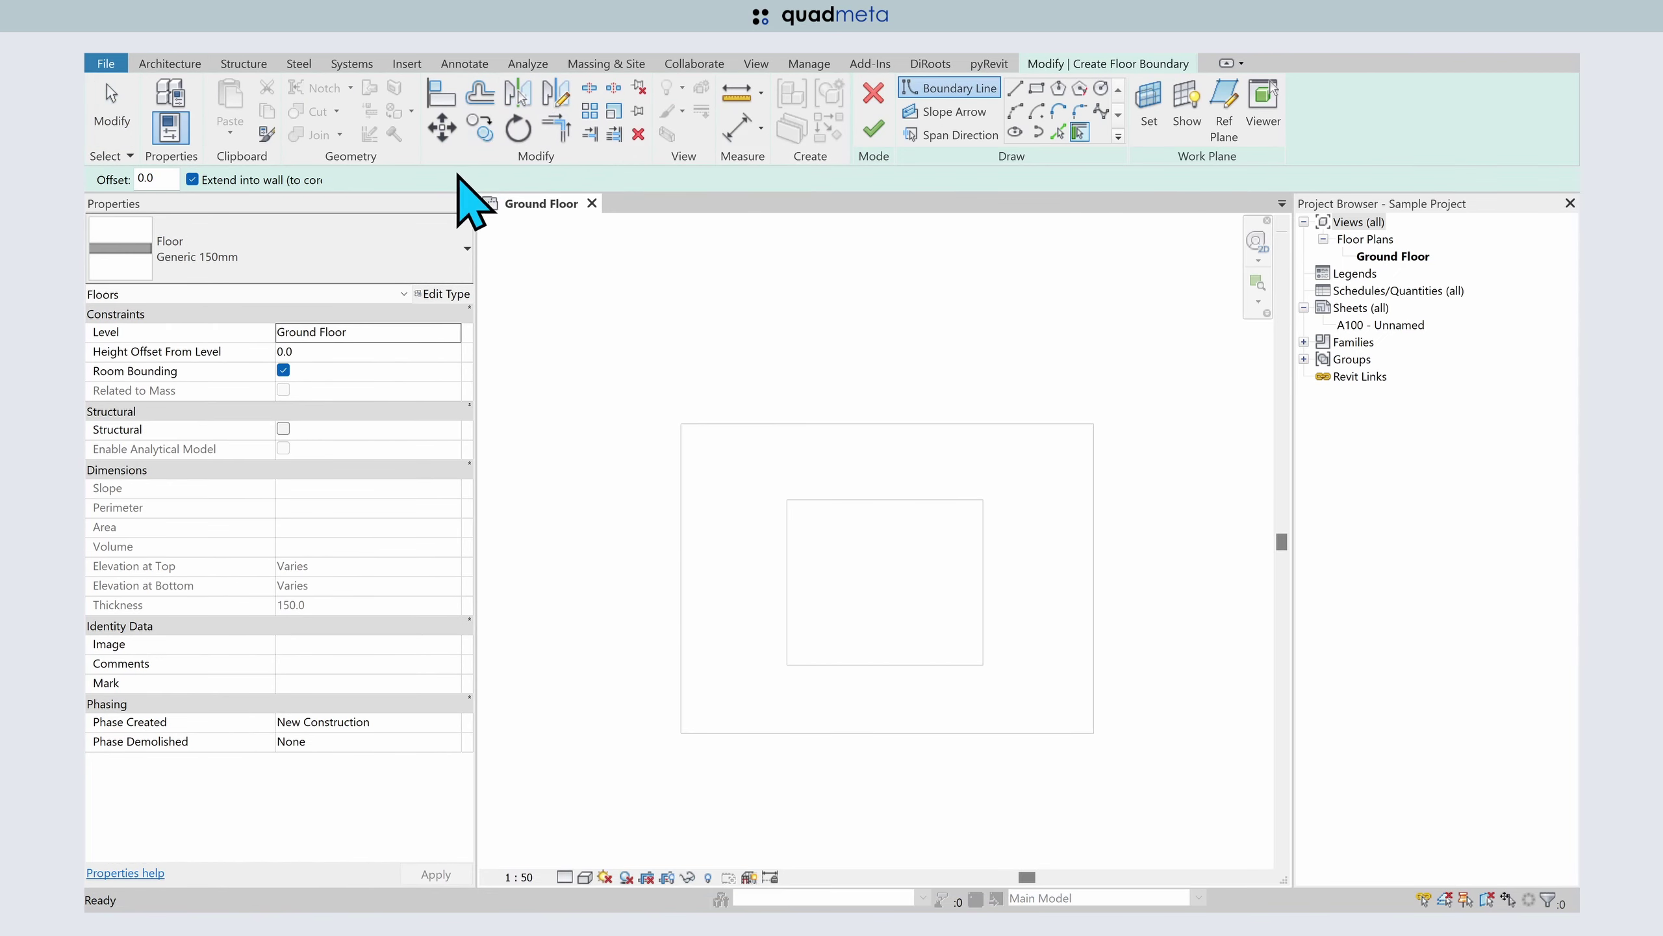
- Duplicate Generic 150mm as a Generic 100mm floor type with 100 structure thickness
{"action": "left_click", "coordinate": [445, 295]}
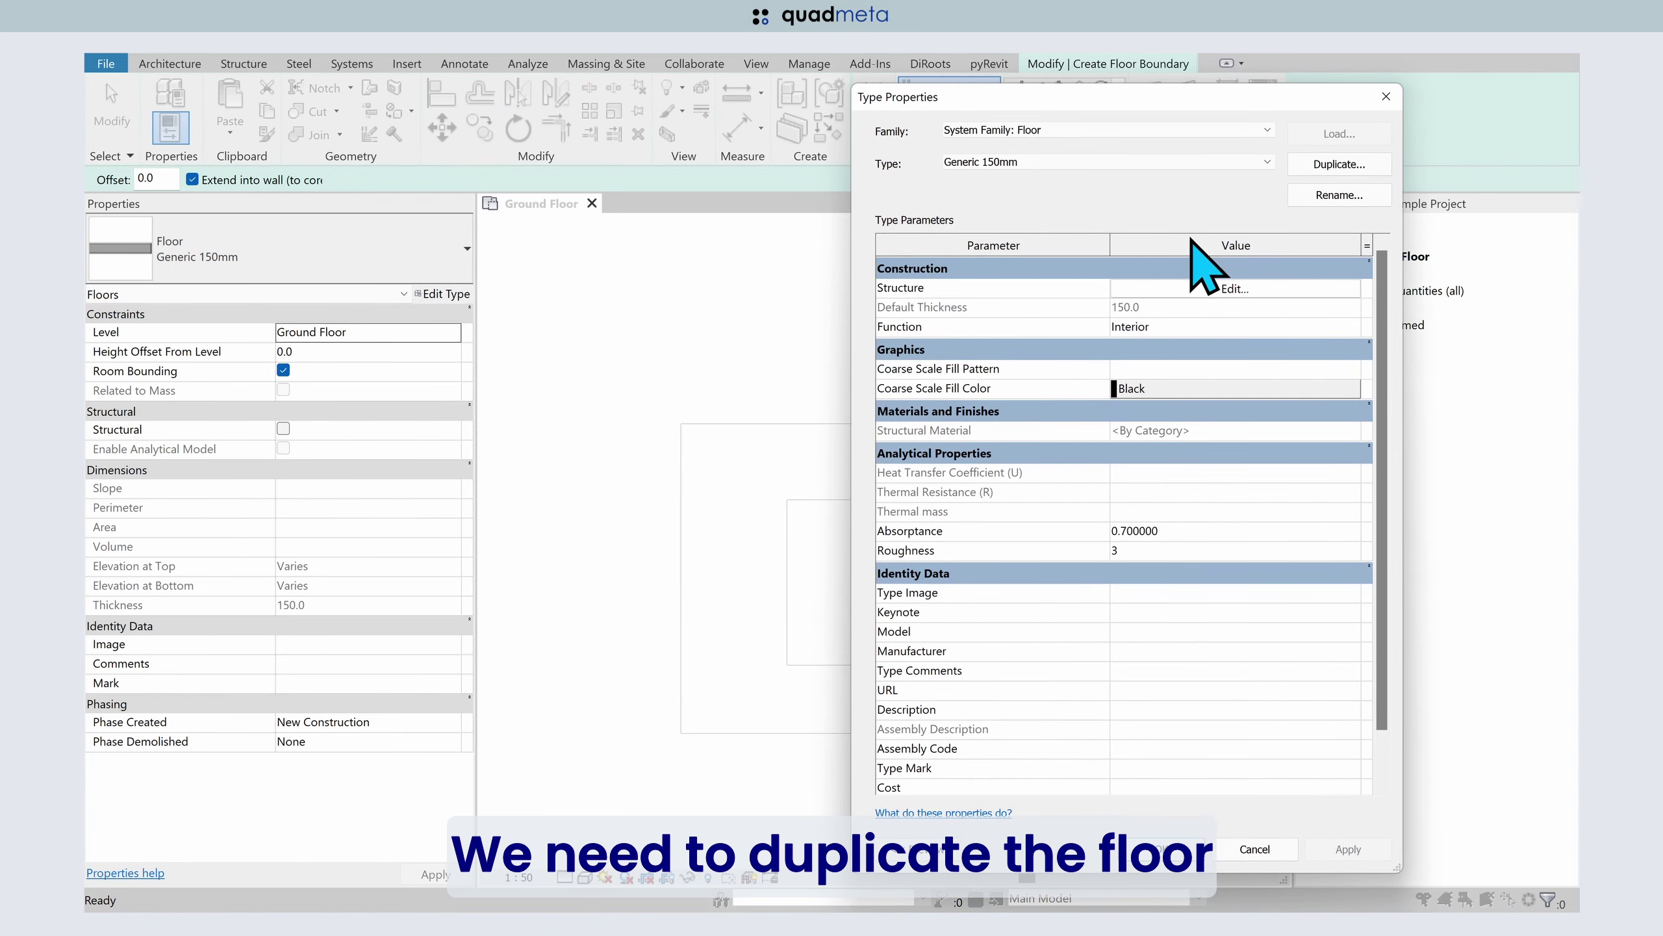
{"action": "left_click", "coordinate": [1341, 166]}
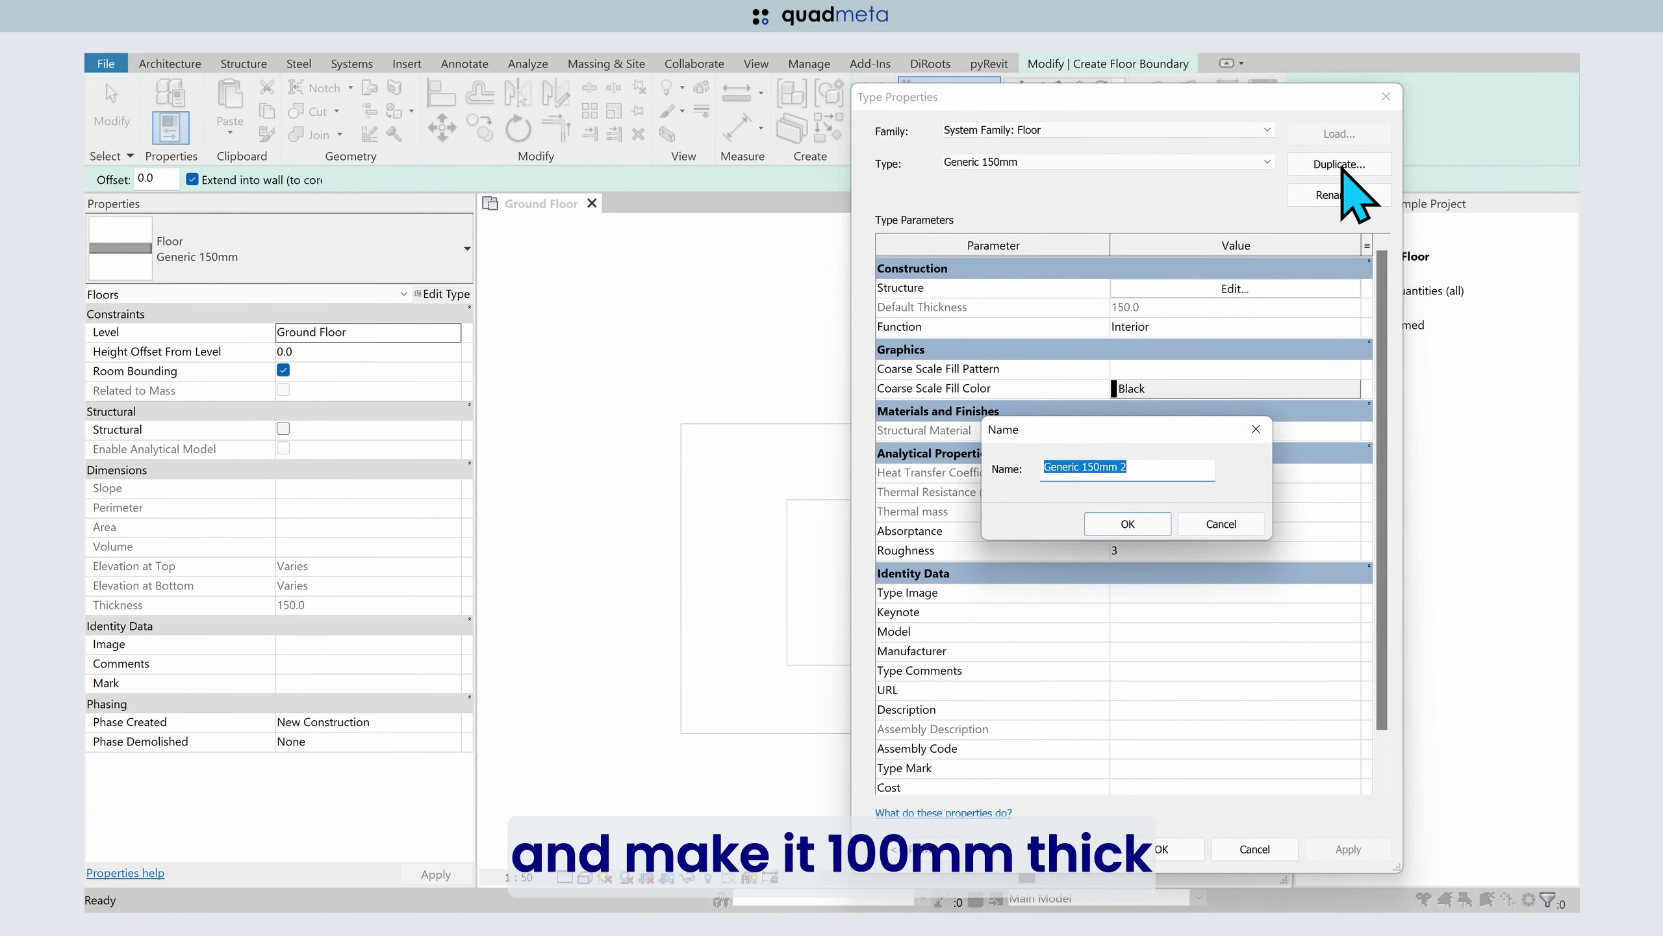
{"action": "key", "text": "End"}
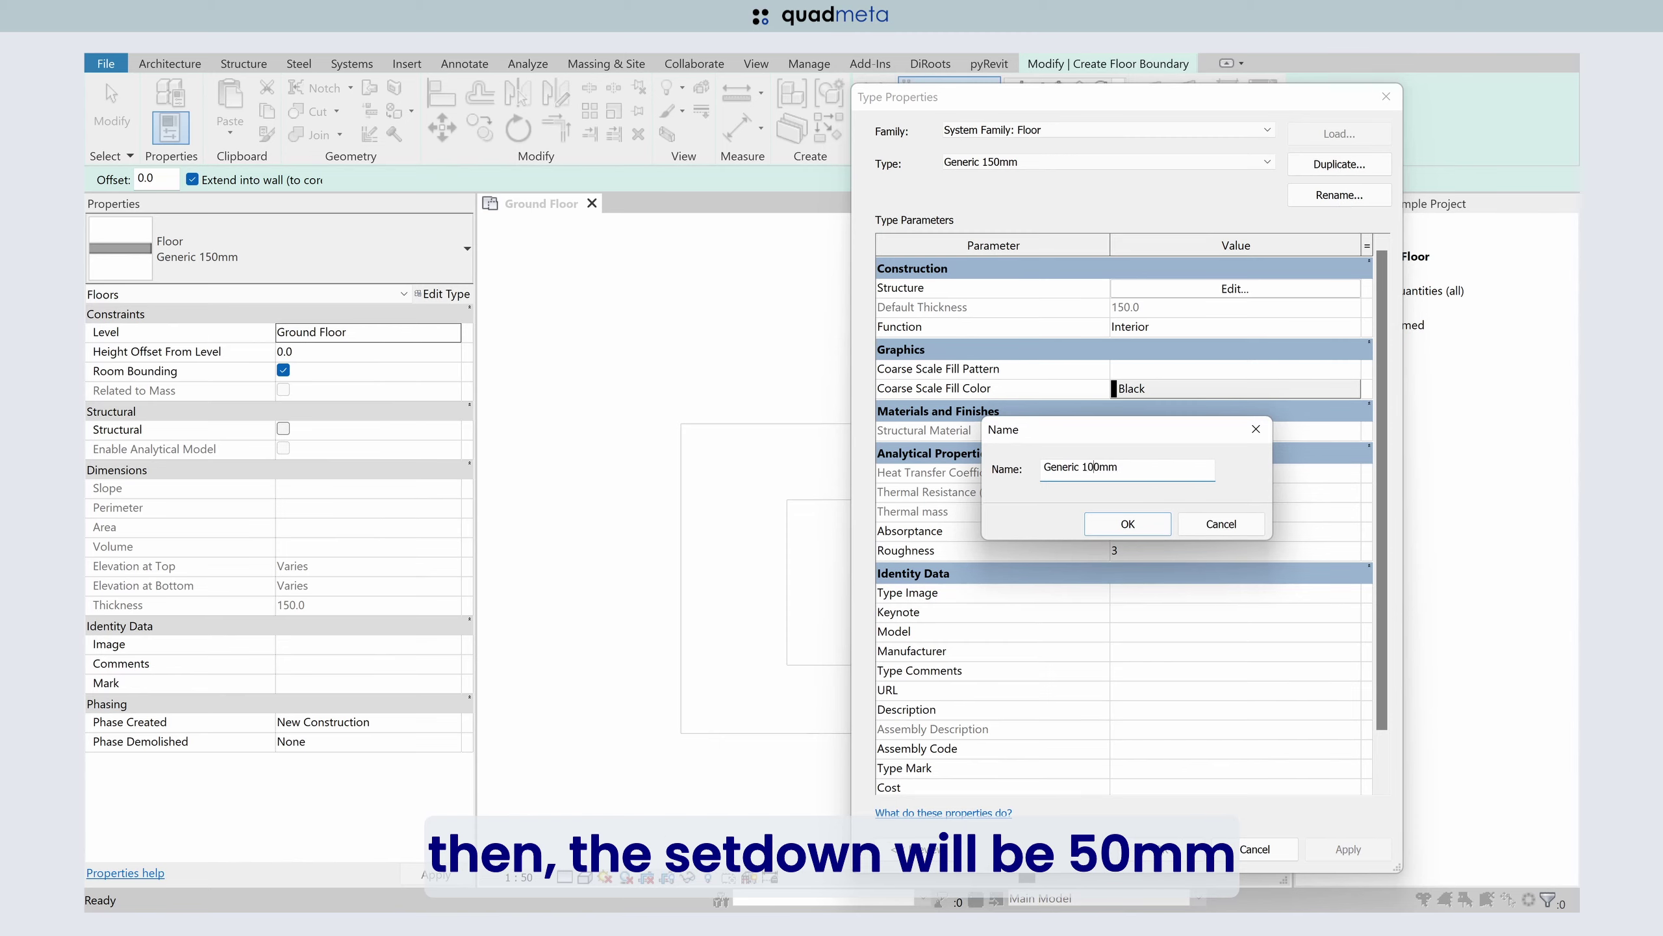
{"action": "left_click", "coordinate": [1128, 524]}
{"action": "left_click", "coordinate": [1230, 289]}
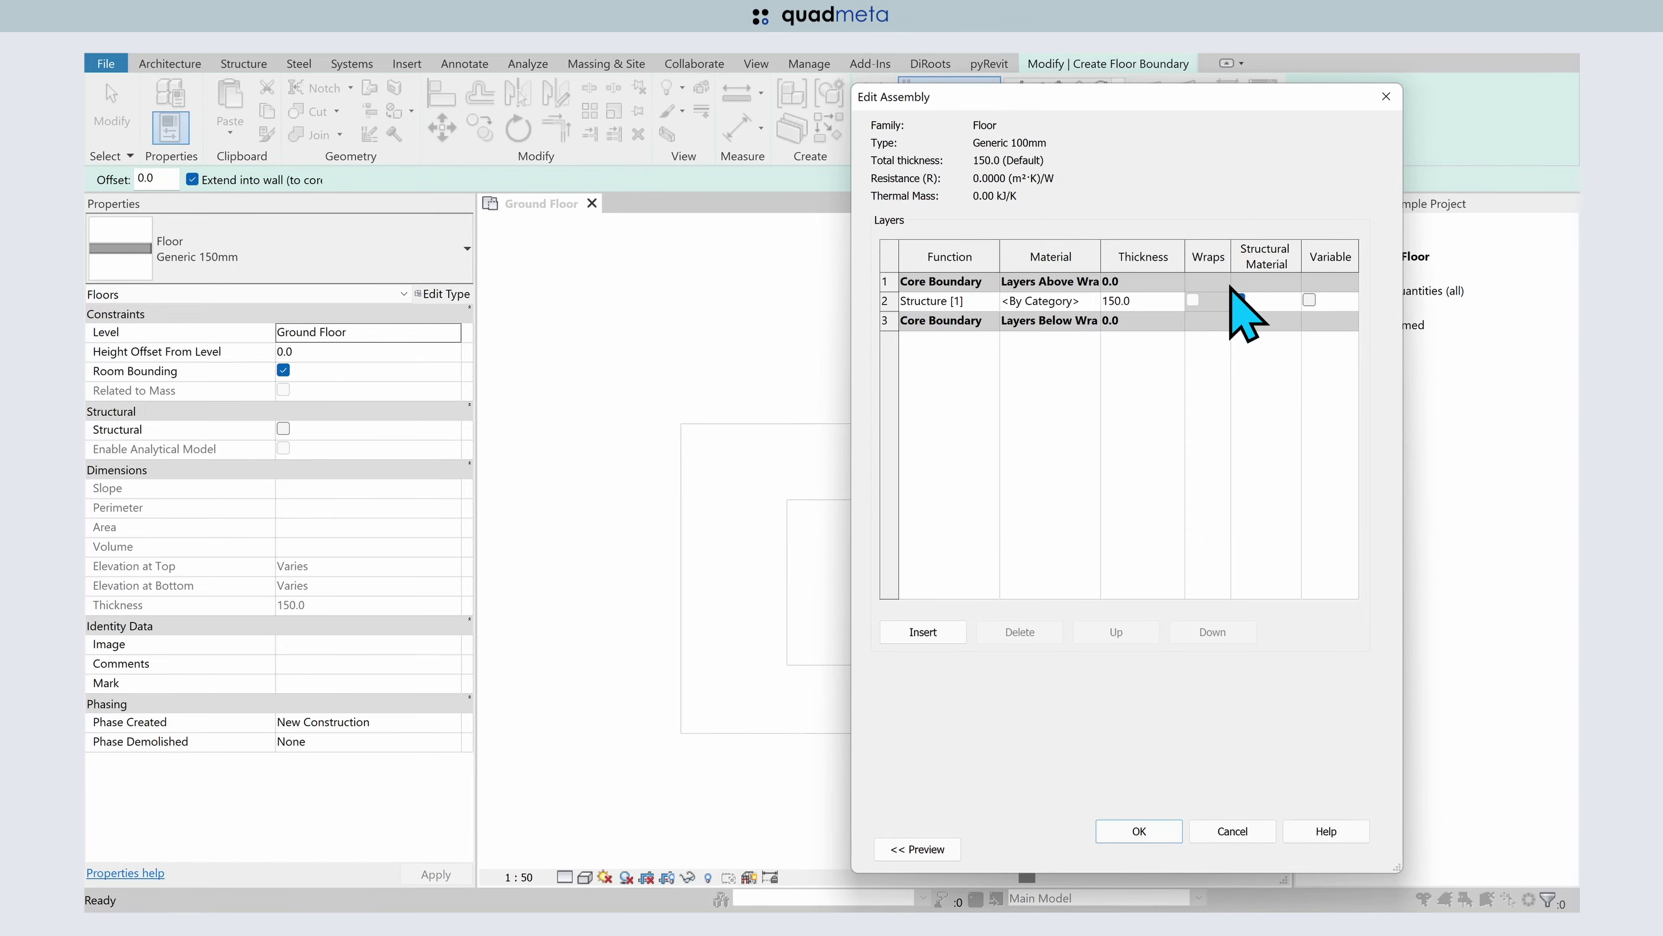
{"action": "left_click", "coordinate": [1149, 300]}
{"action": "type", "text": "100"}
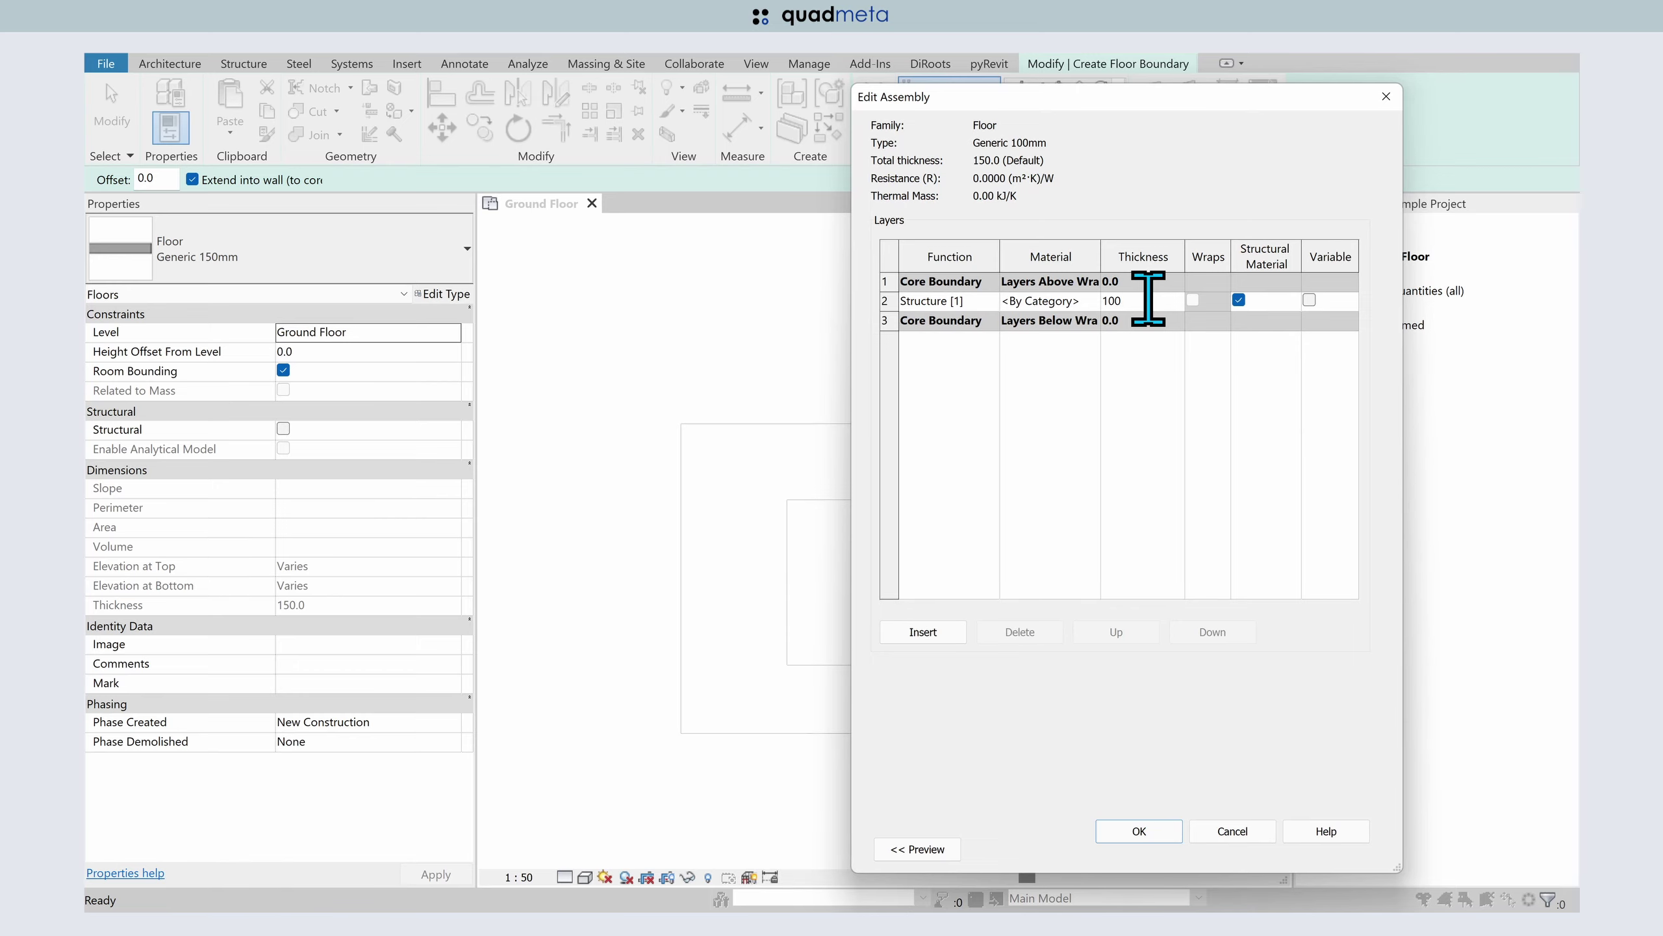
{"action": "left_click", "coordinate": [1140, 831]}
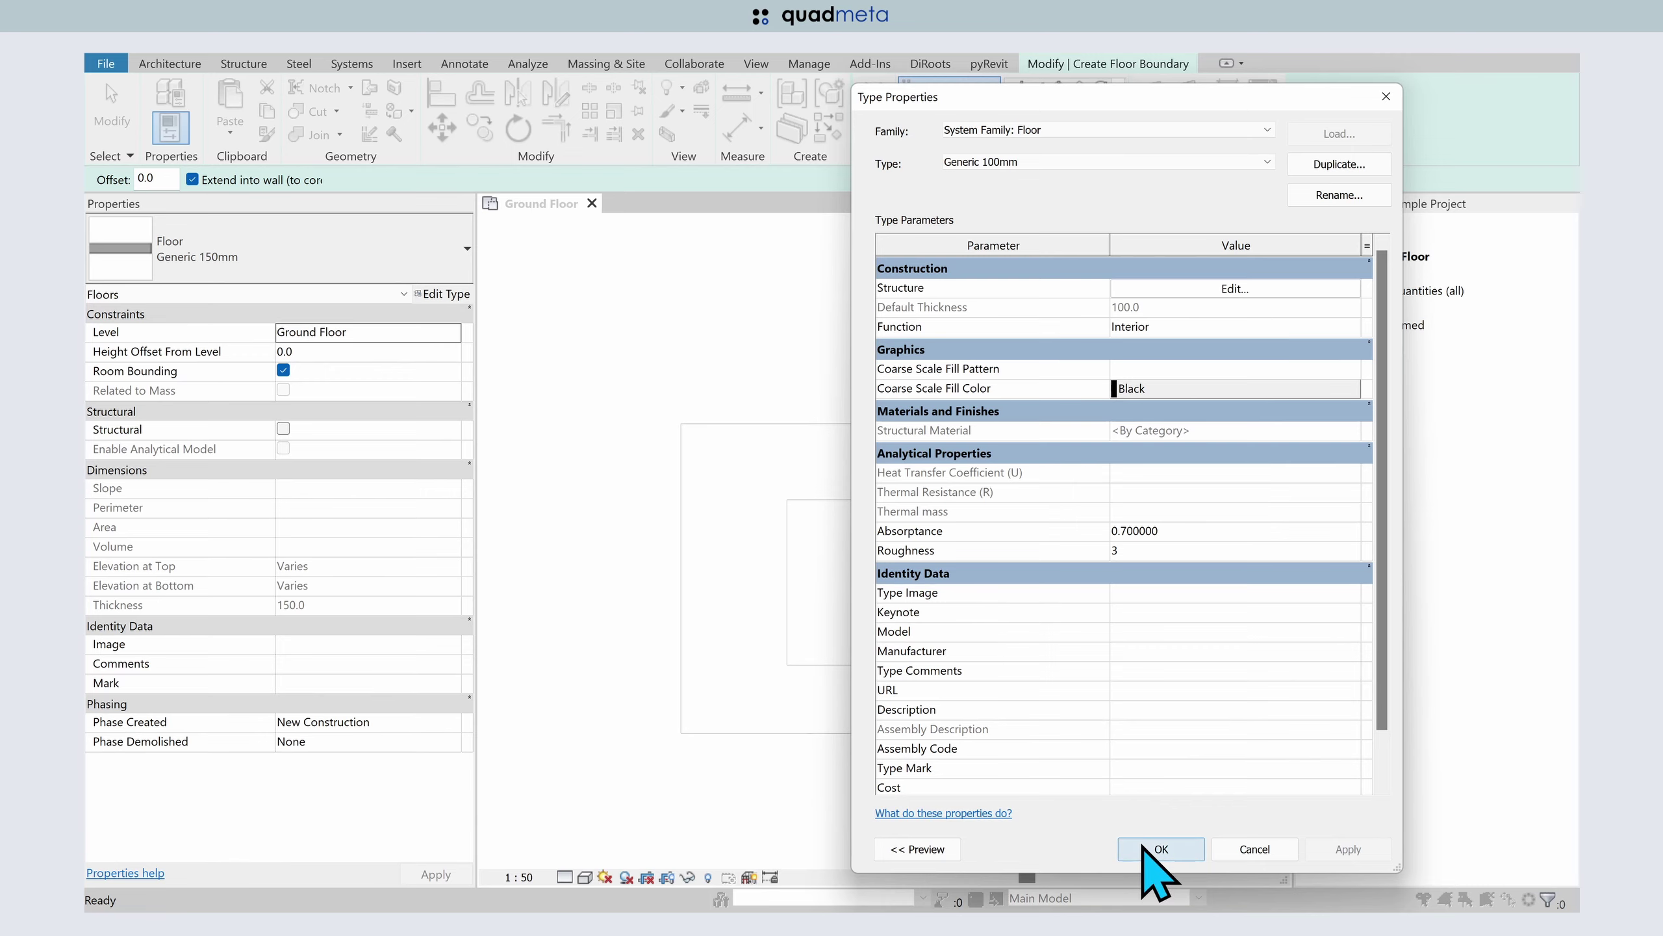
- Create a Generic 100mm floor matching the 1900 × 1600 opening, with its edges locked to the opening
{"action": "left_click", "coordinate": [1145, 848]}
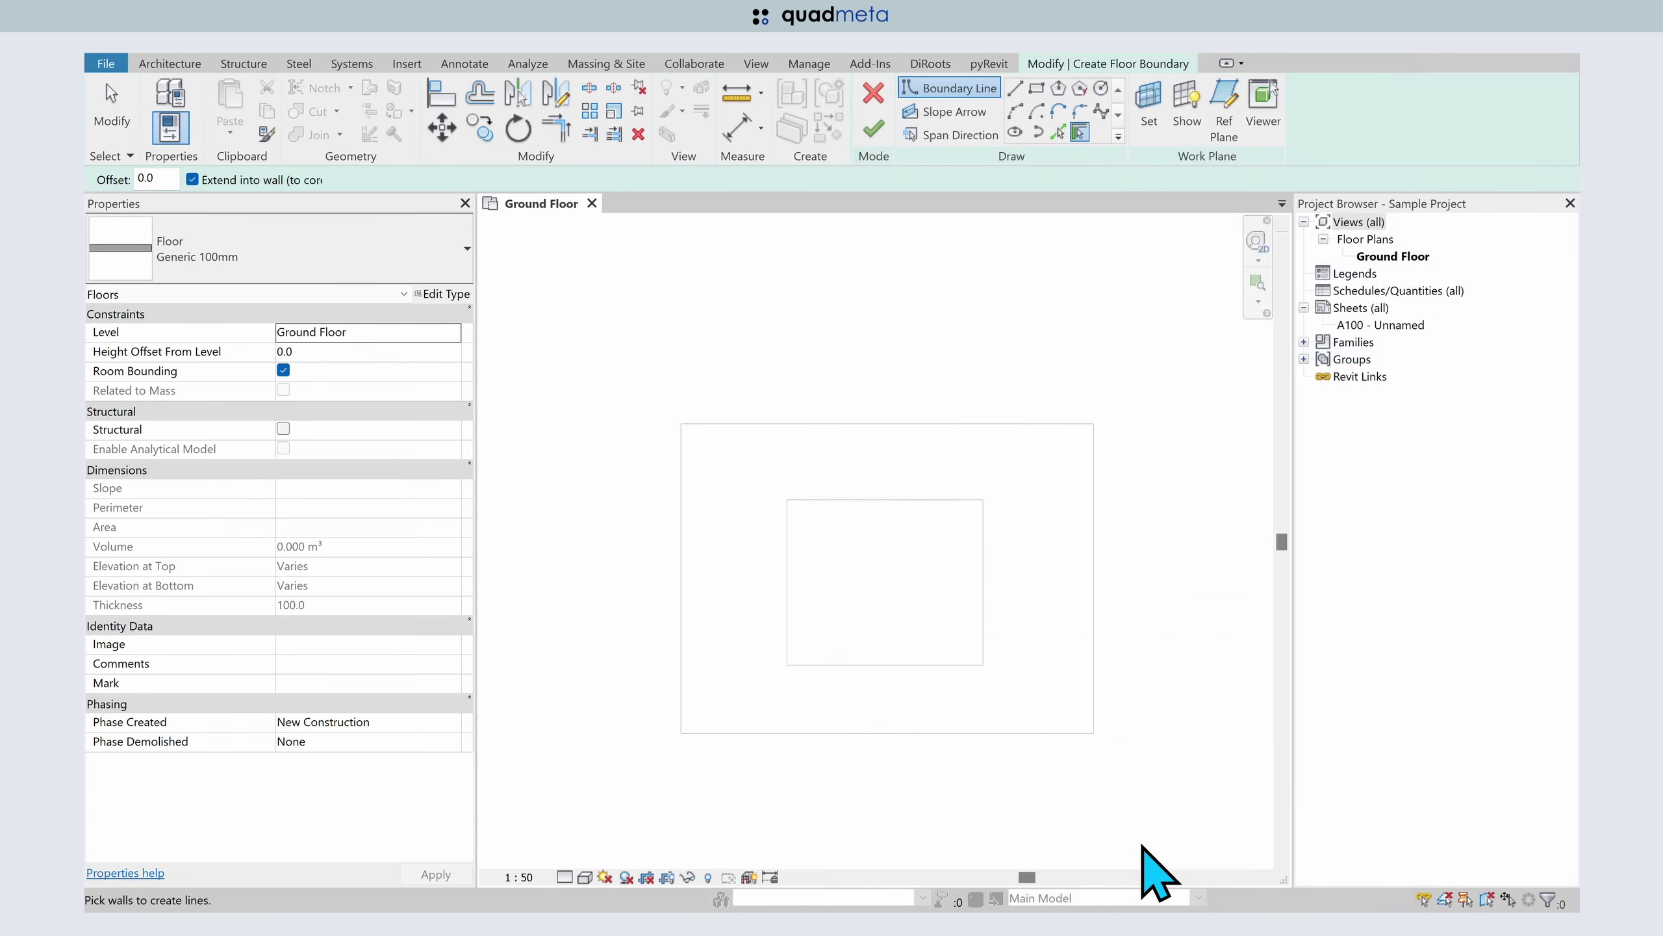
{"action": "left_click", "coordinate": [1037, 89]}
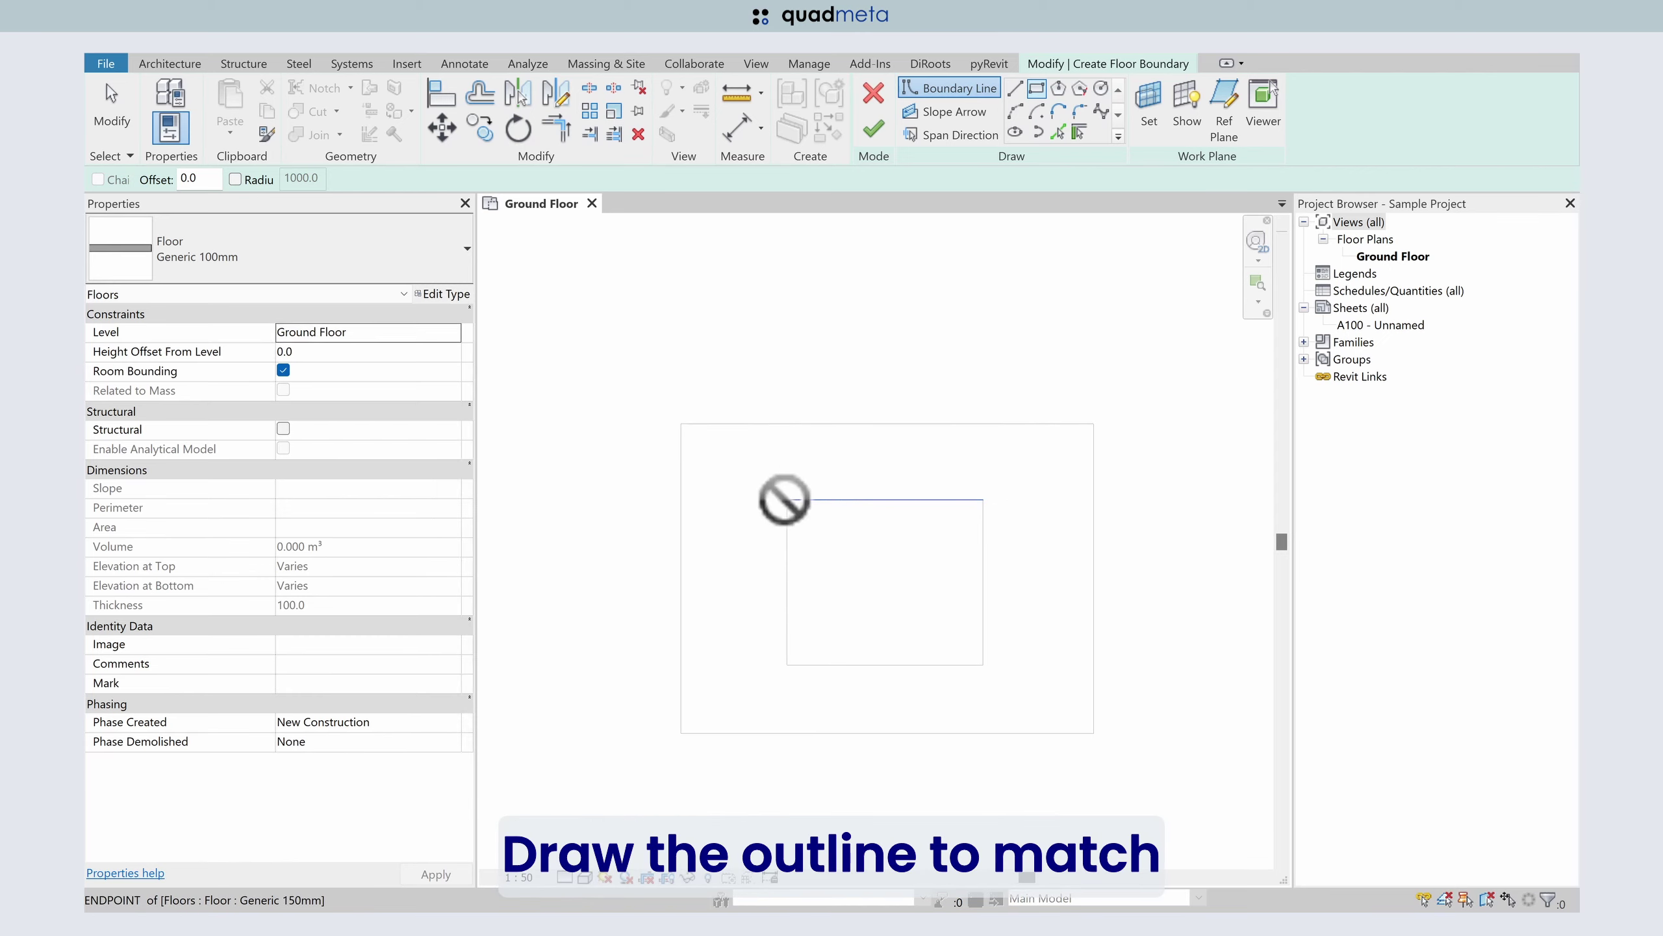
{"action": "left_click", "coordinate": [787, 499]}
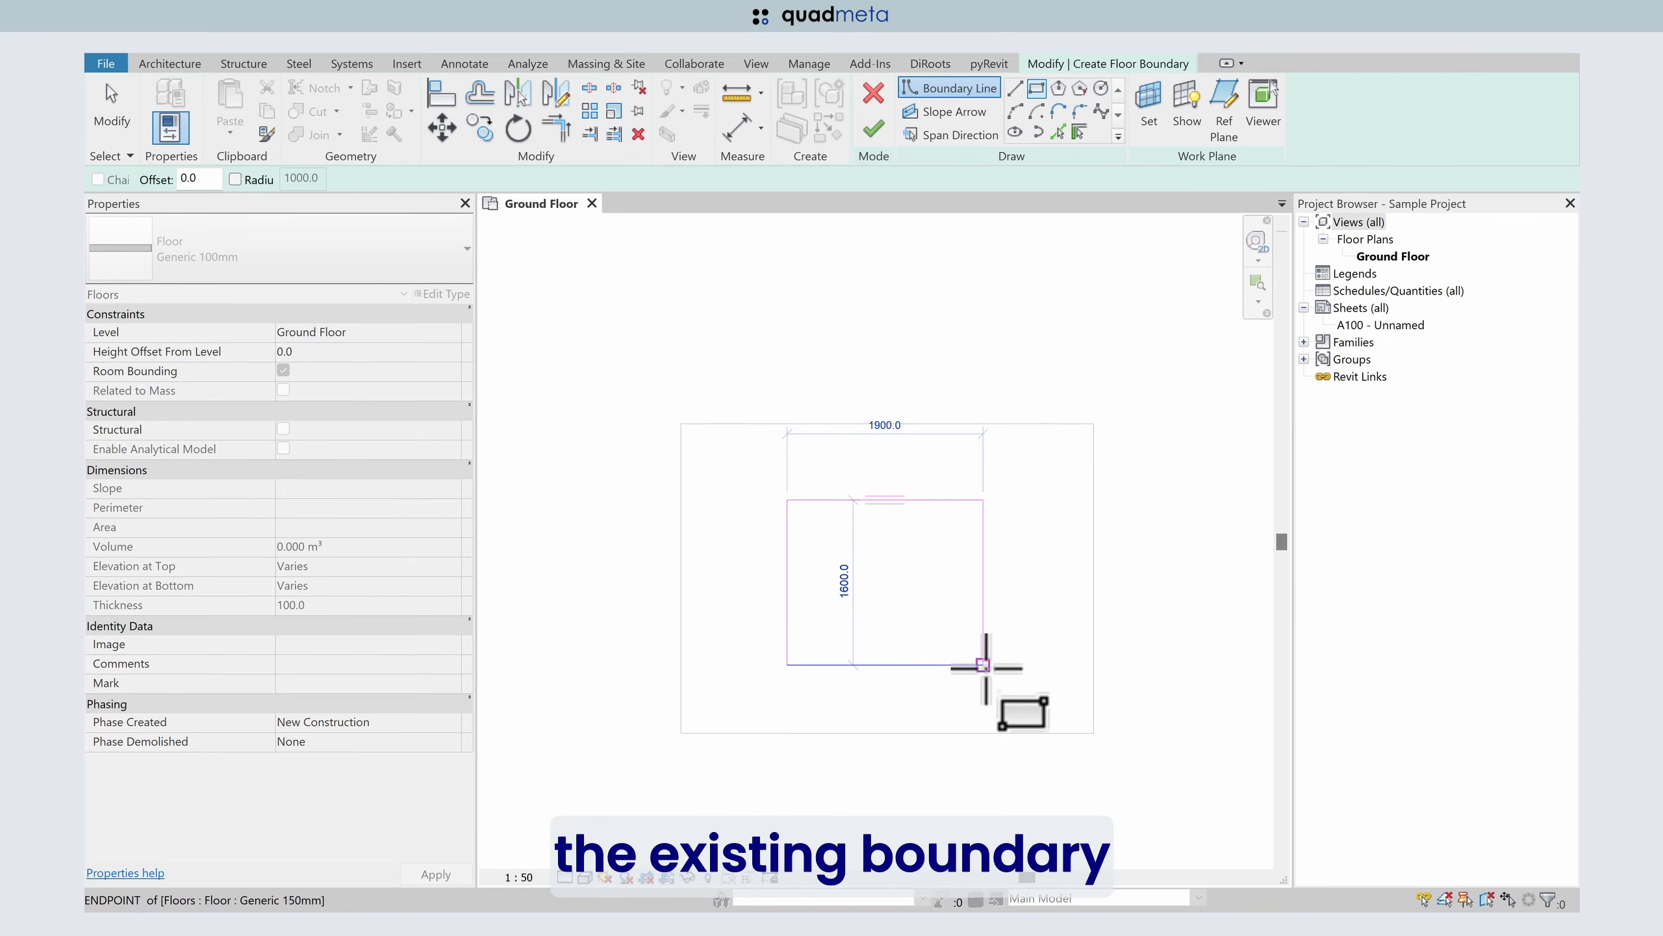
{"action": "left_click", "coordinate": [983, 665]}
{"action": "left_click", "coordinate": [903, 649]}
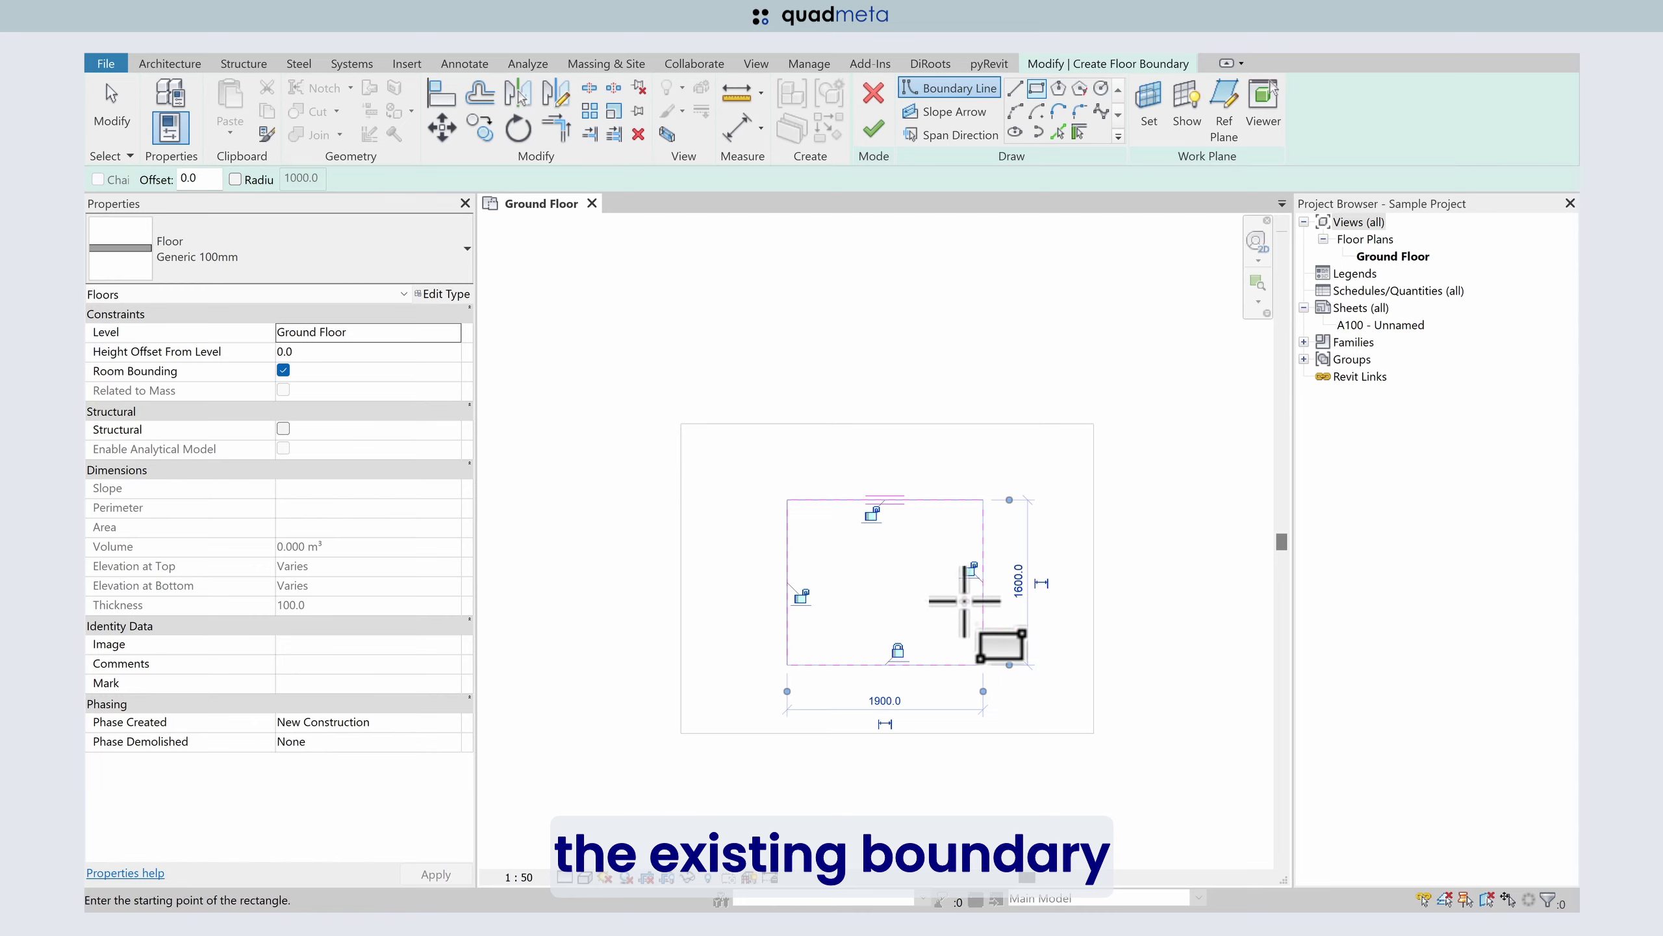
{"action": "left_click", "coordinate": [871, 513]}
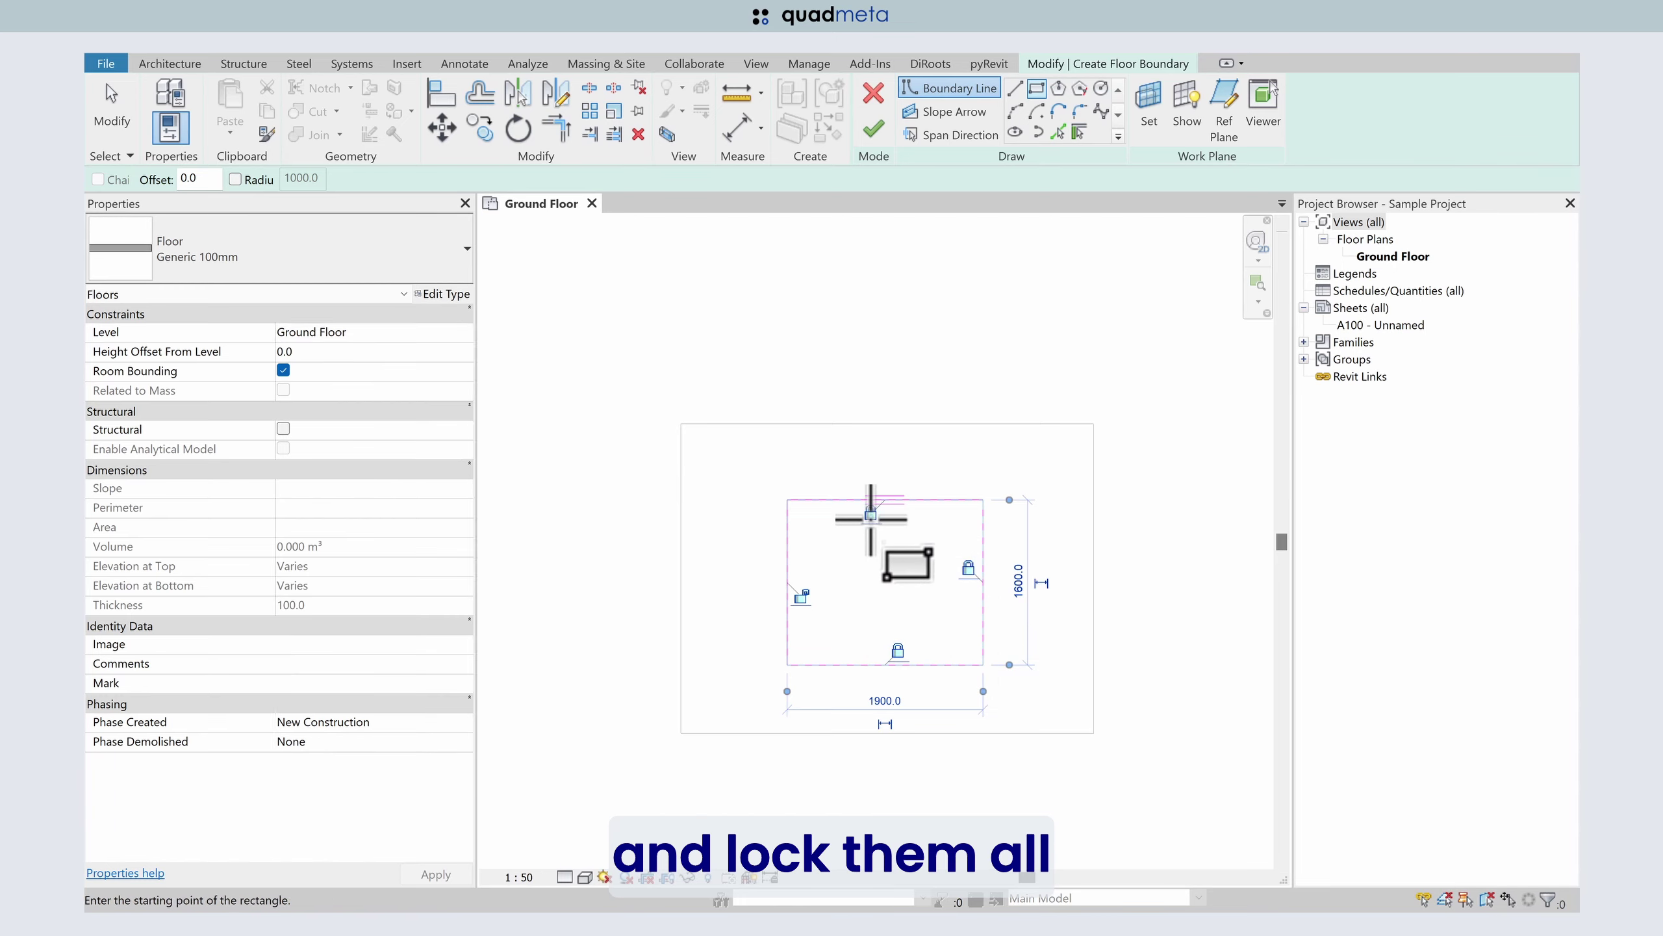
{"action": "left_click", "coordinate": [801, 595]}
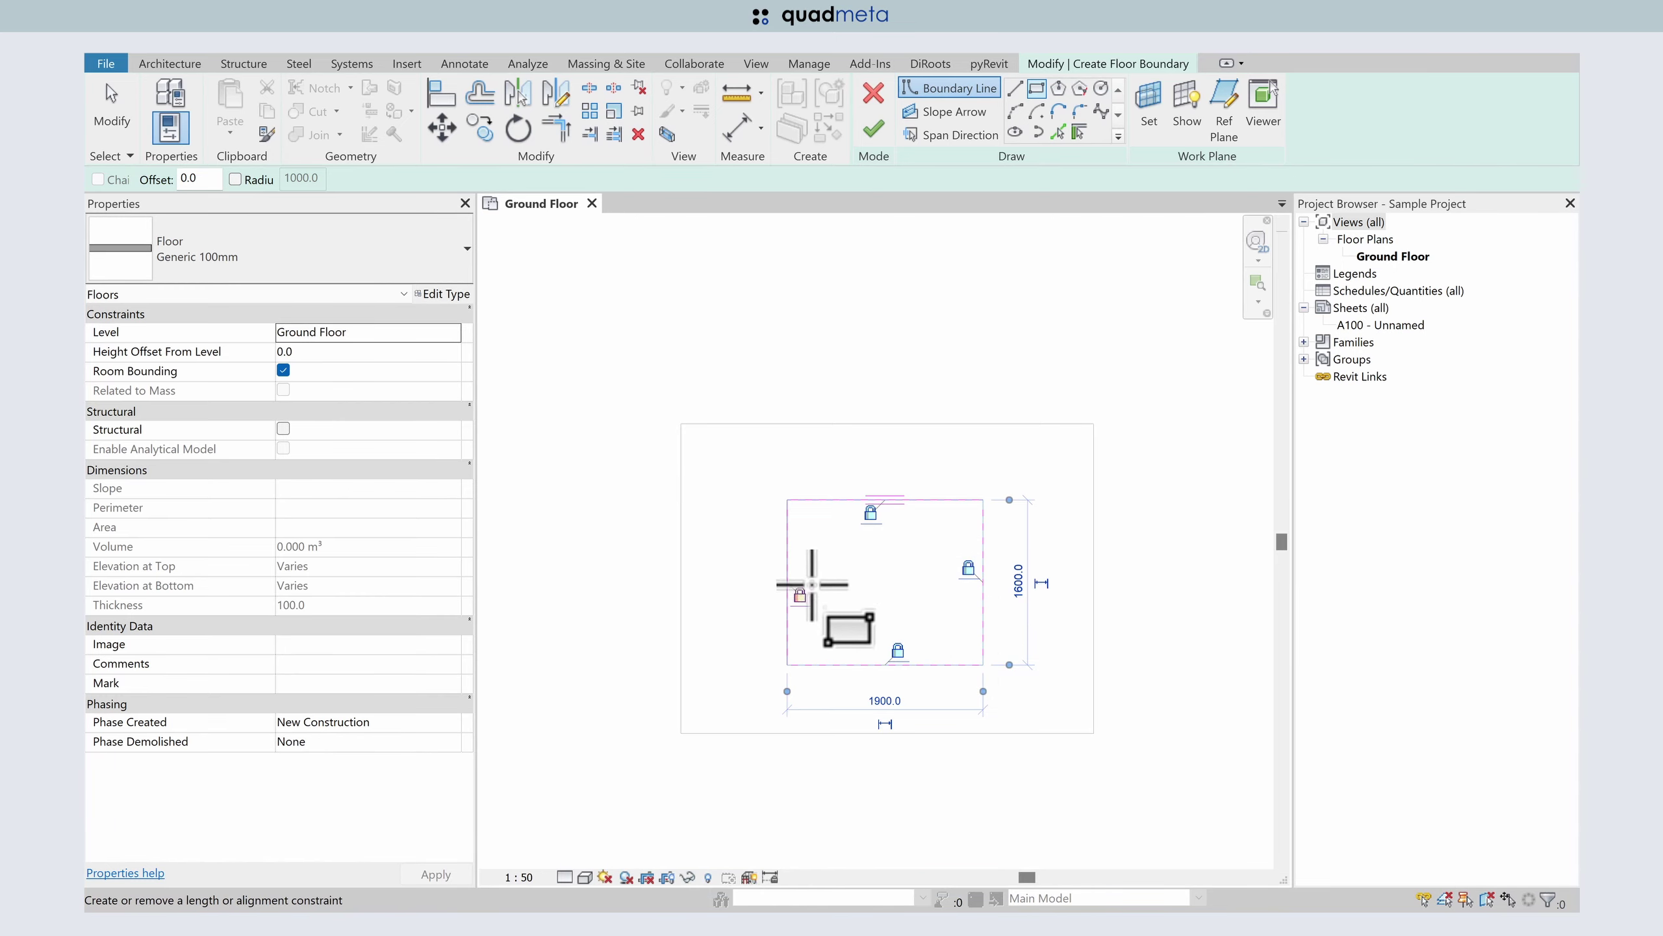
{"action": "left_click", "coordinate": [875, 130]}
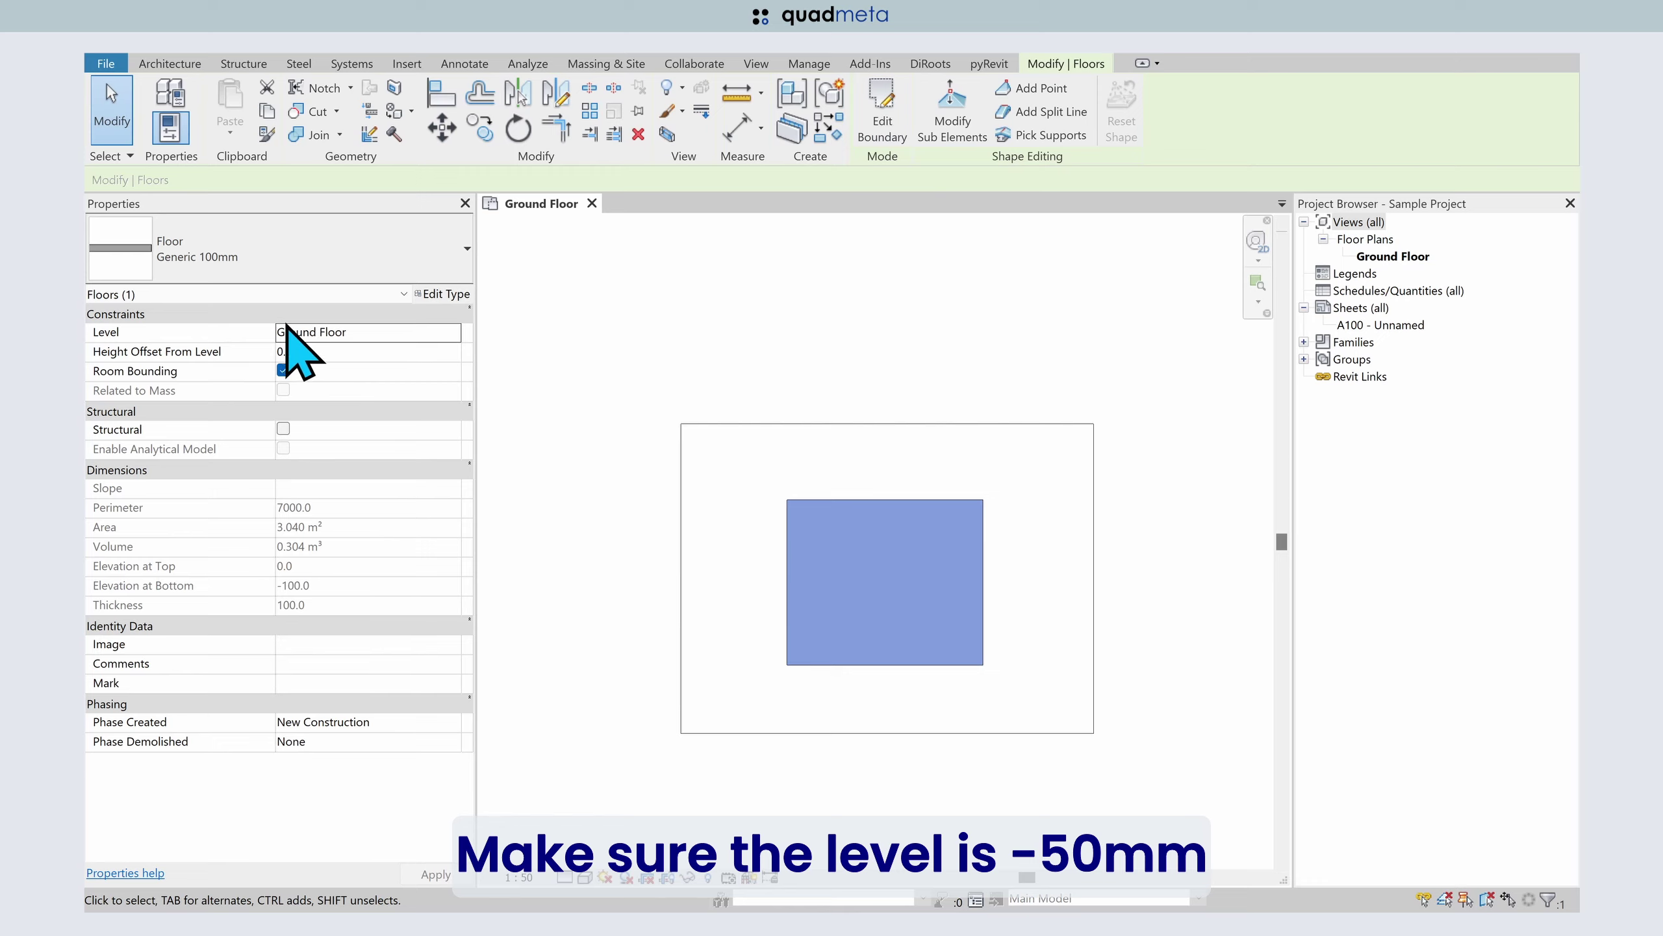
- Set the setdown floor's Height Offset From Level to -50 and apply it
{"action": "left_click", "coordinate": [321, 350]}
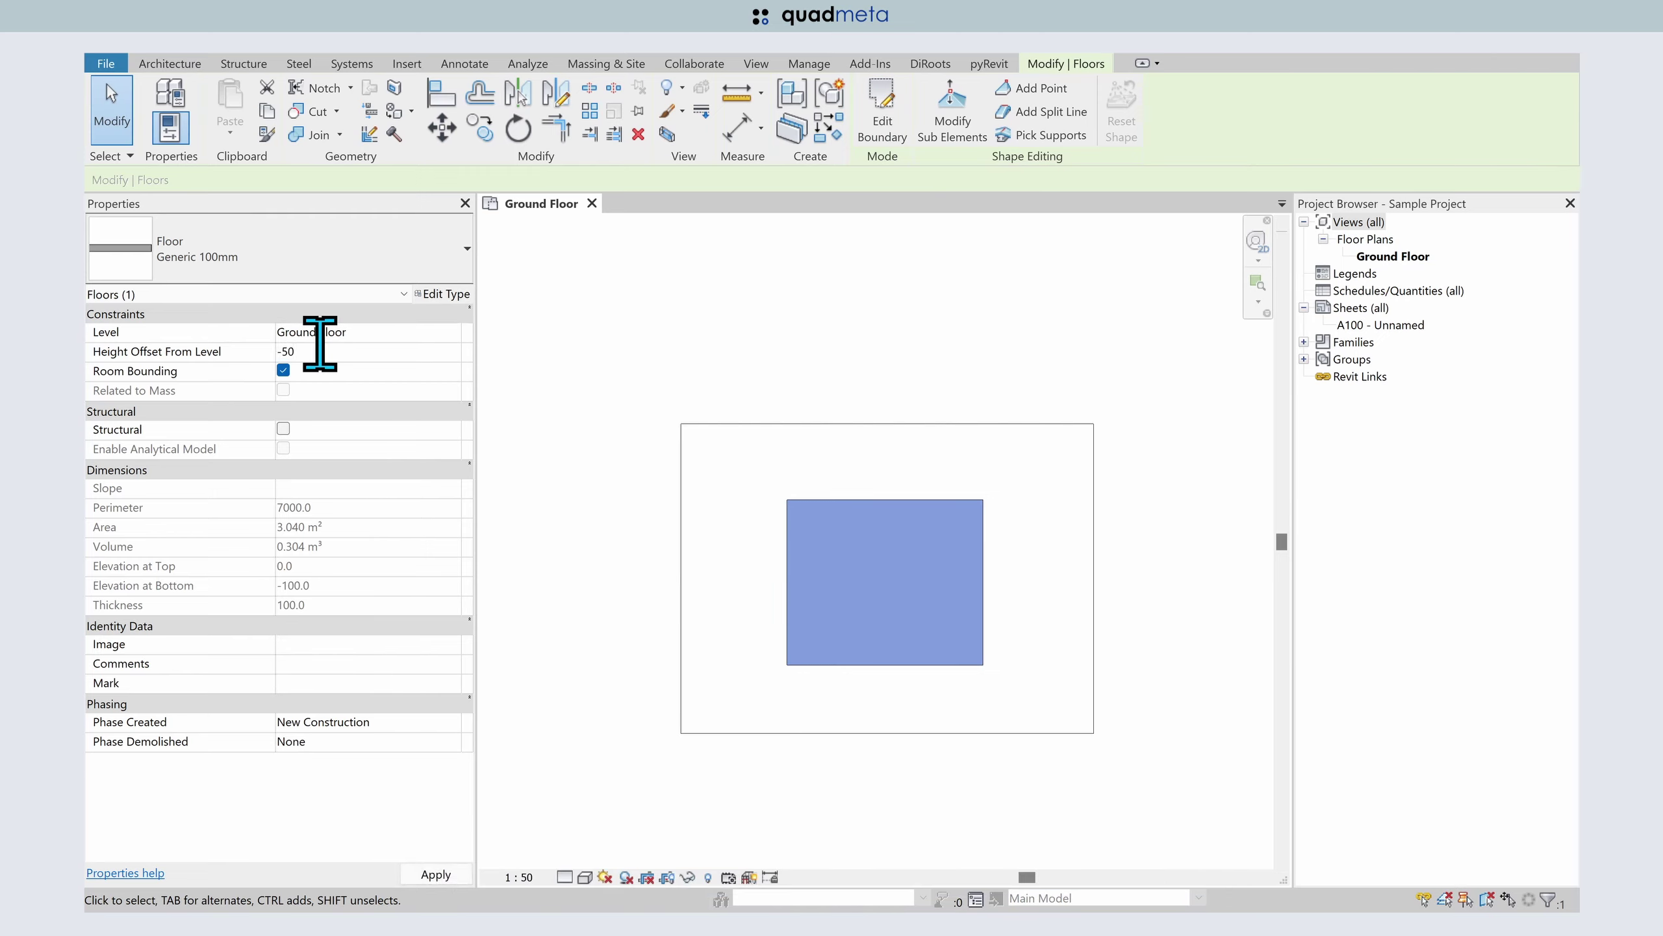
{"action": "key", "text": "Return"}
{"action": "left_click", "coordinate": [432, 866]}
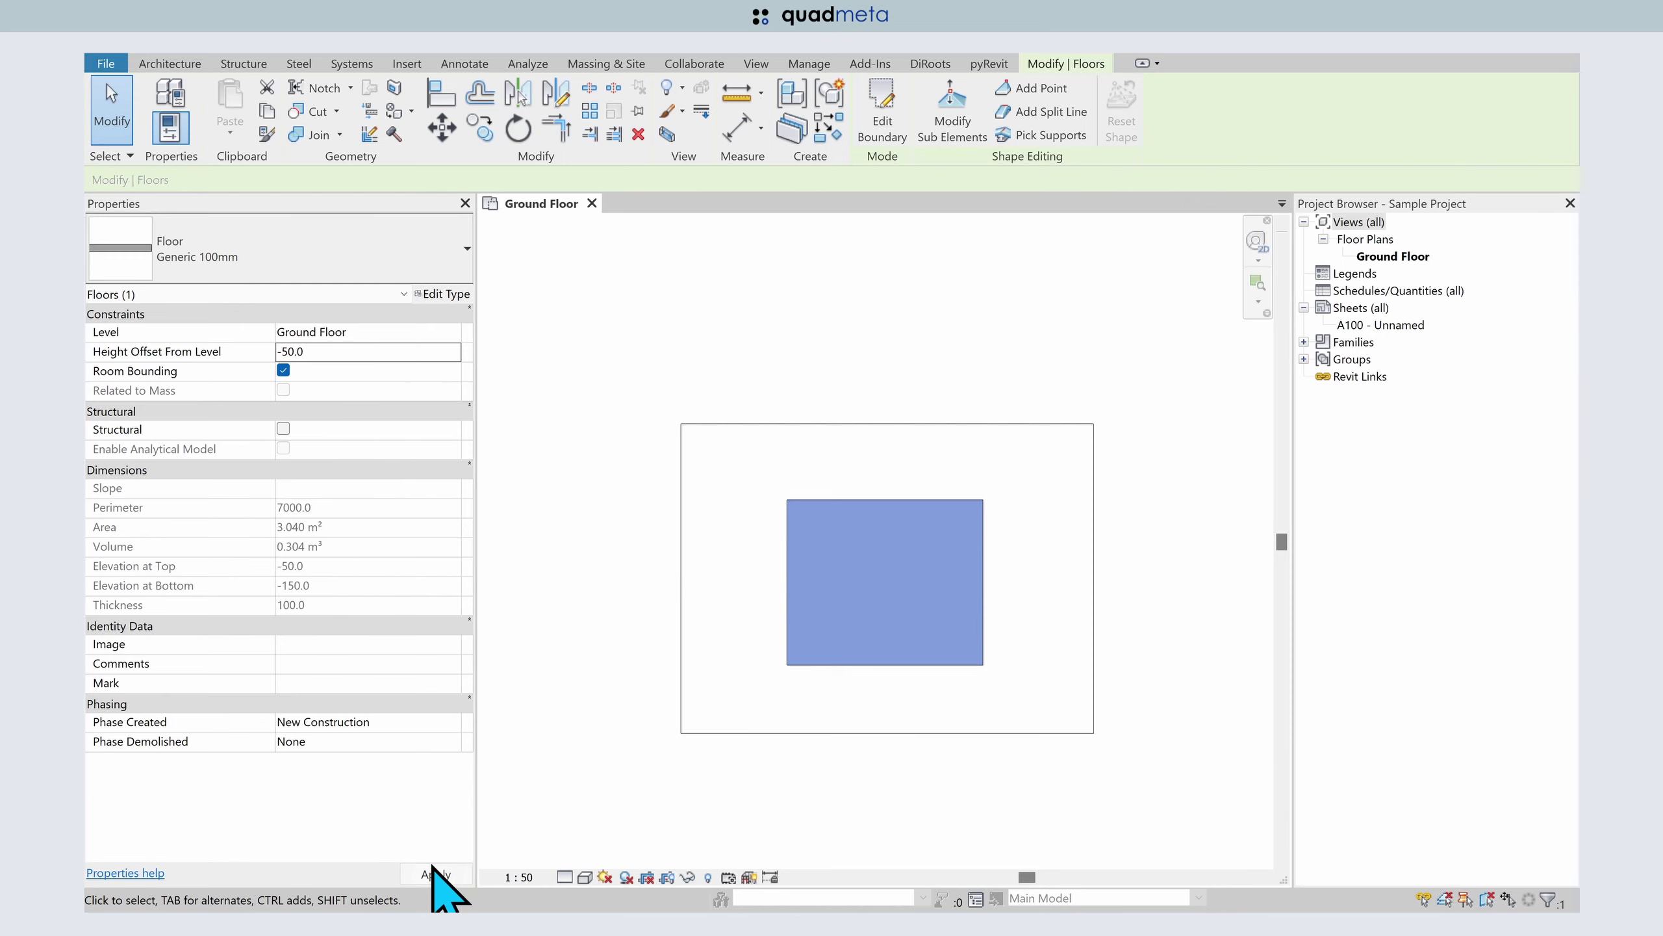
- Open the default 3D view of the model
{"action": "left_click", "coordinate": [585, 700]}
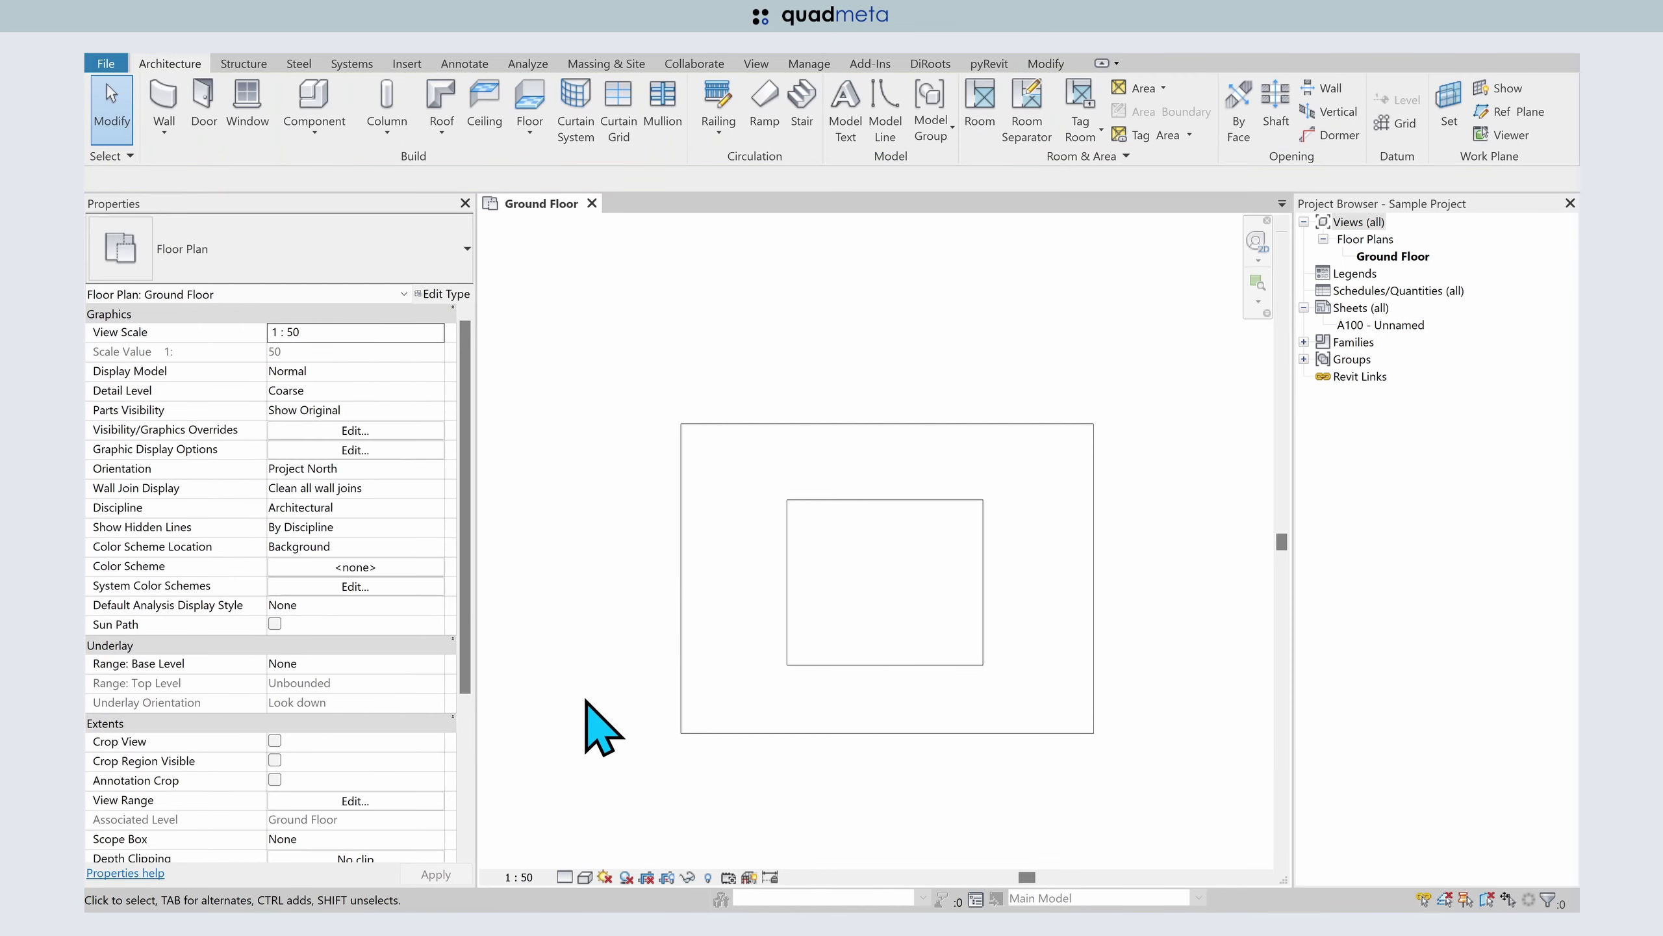
{"action": "key", "text": "3"}
{"action": "key", "text": "d"}
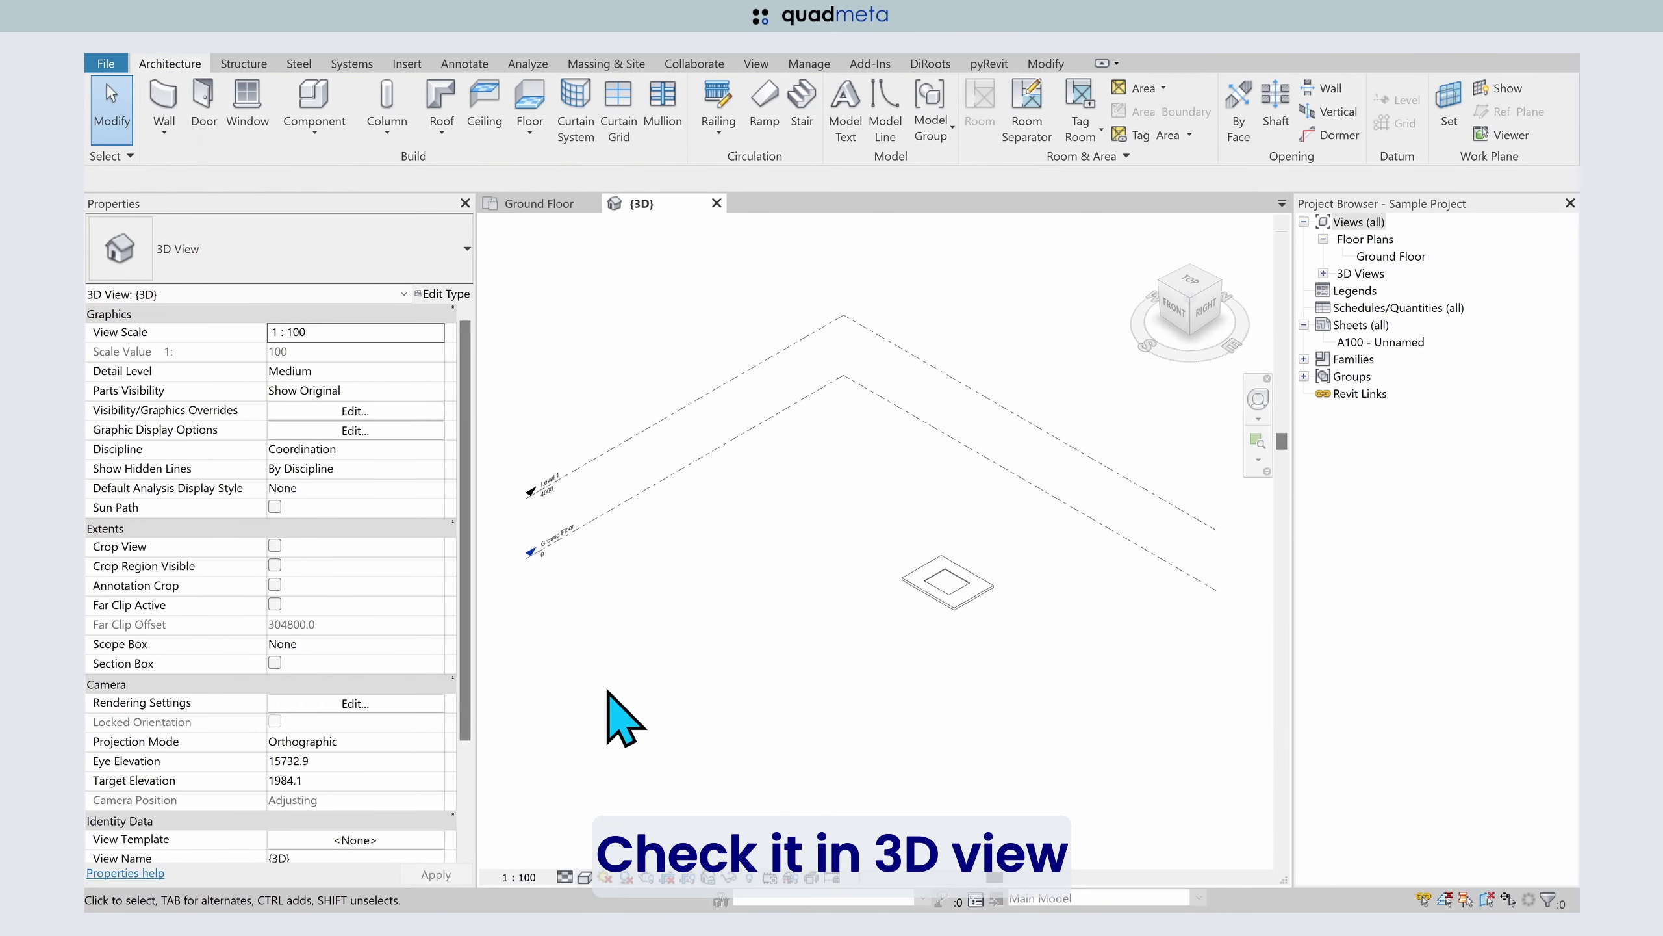
- Hide the Levels annotation category in the 3D view and zoom to fit the slab
{"action": "key", "text": "v"}
{"action": "key", "text": "v"}
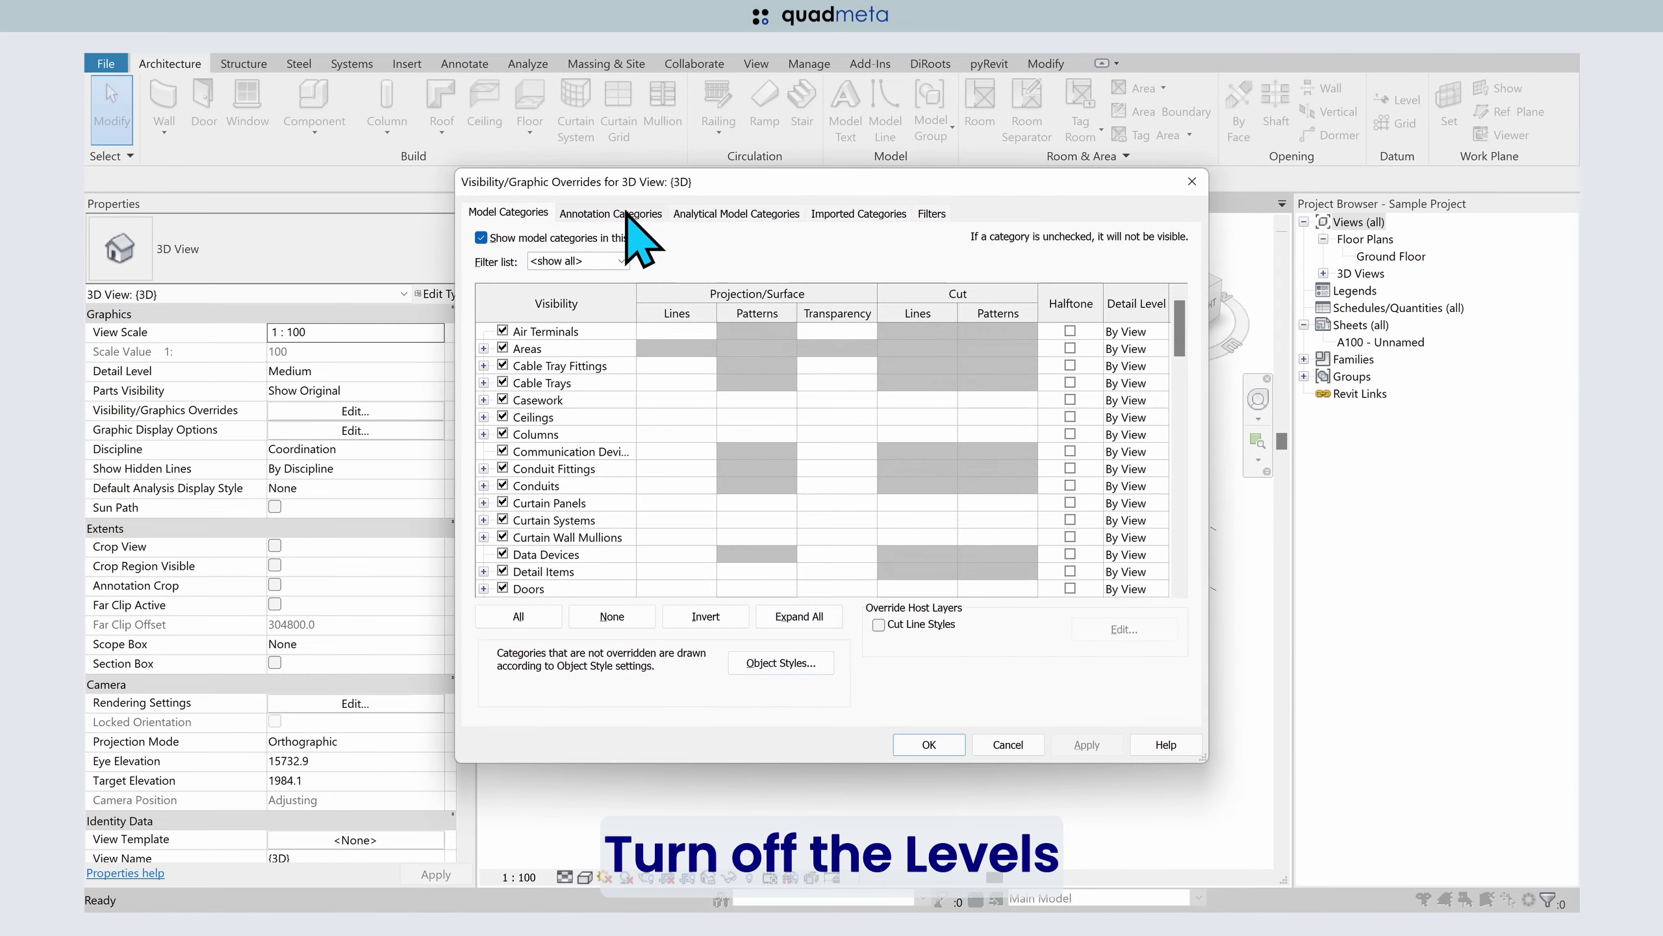
{"action": "left_click", "coordinate": [601, 213]}
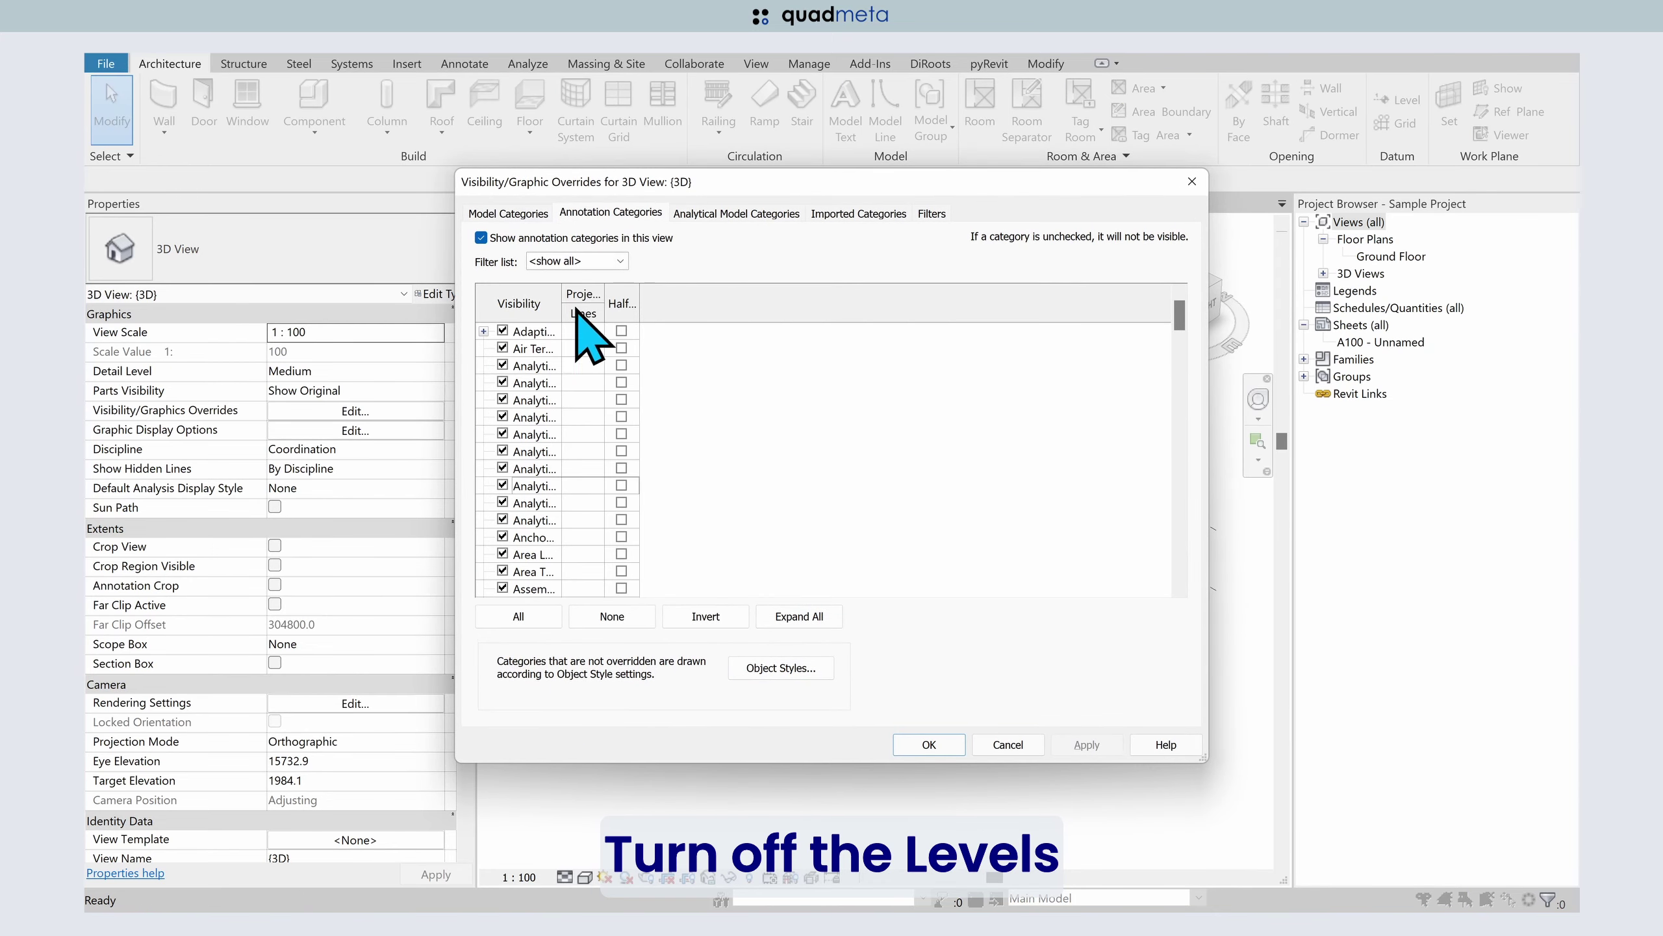
{"action": "left_click_drag", "start_coordinate": [562, 303], "coordinate": [701, 303]}
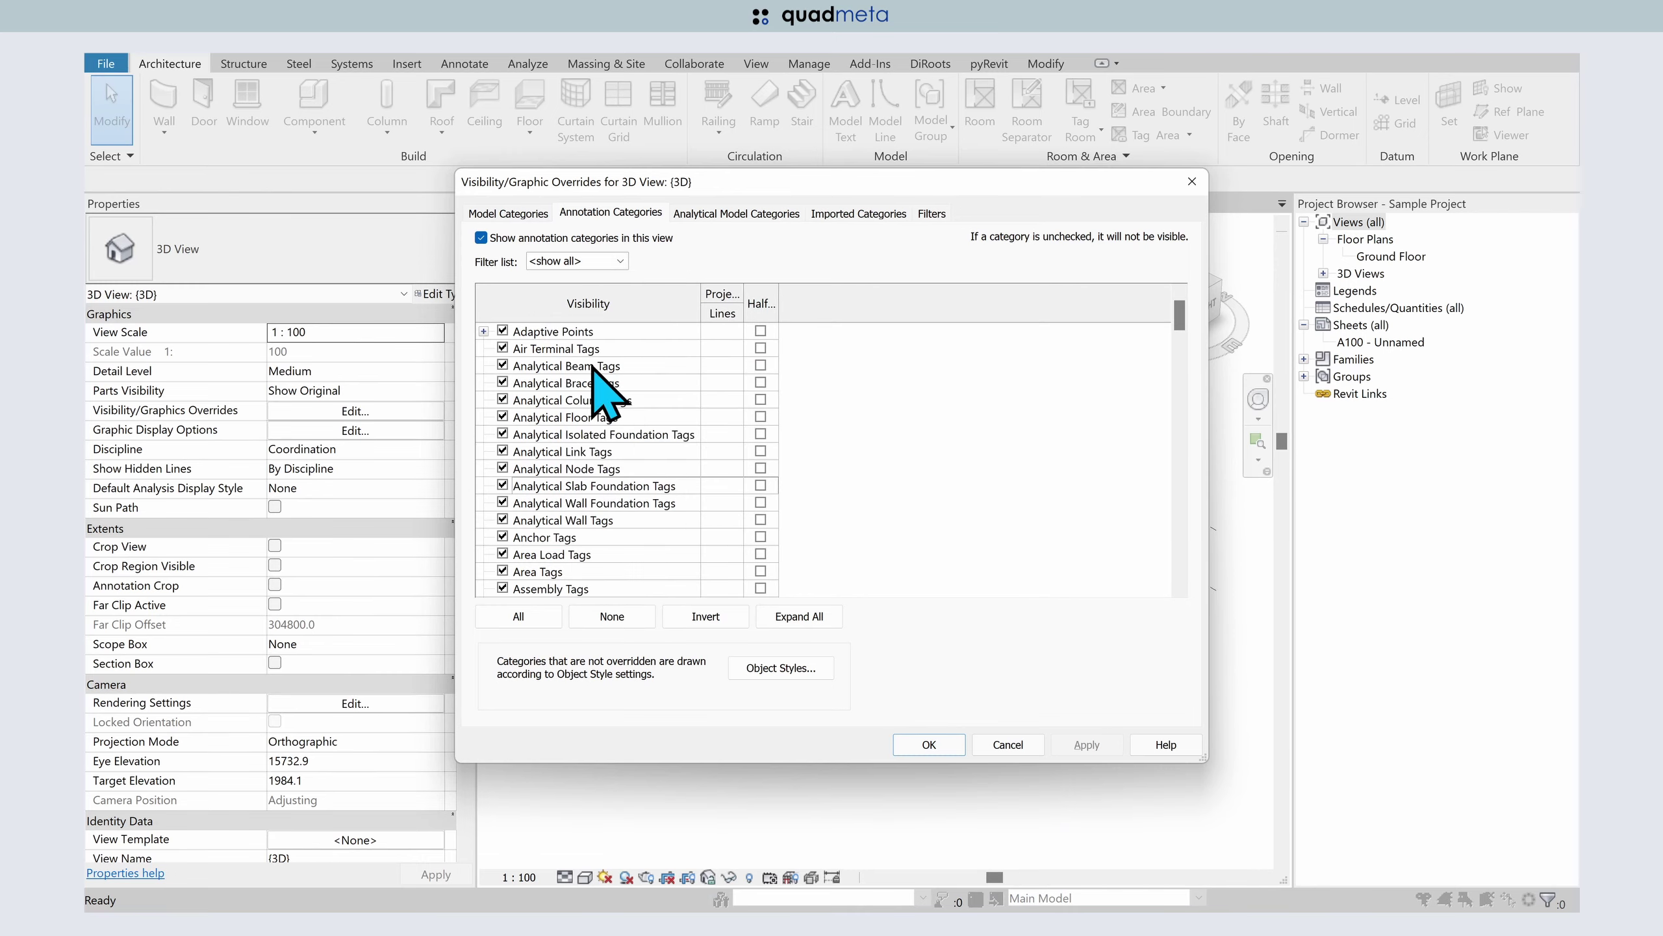
{"action": "left_click", "coordinate": [543, 503]}
{"action": "key", "text": "l"}
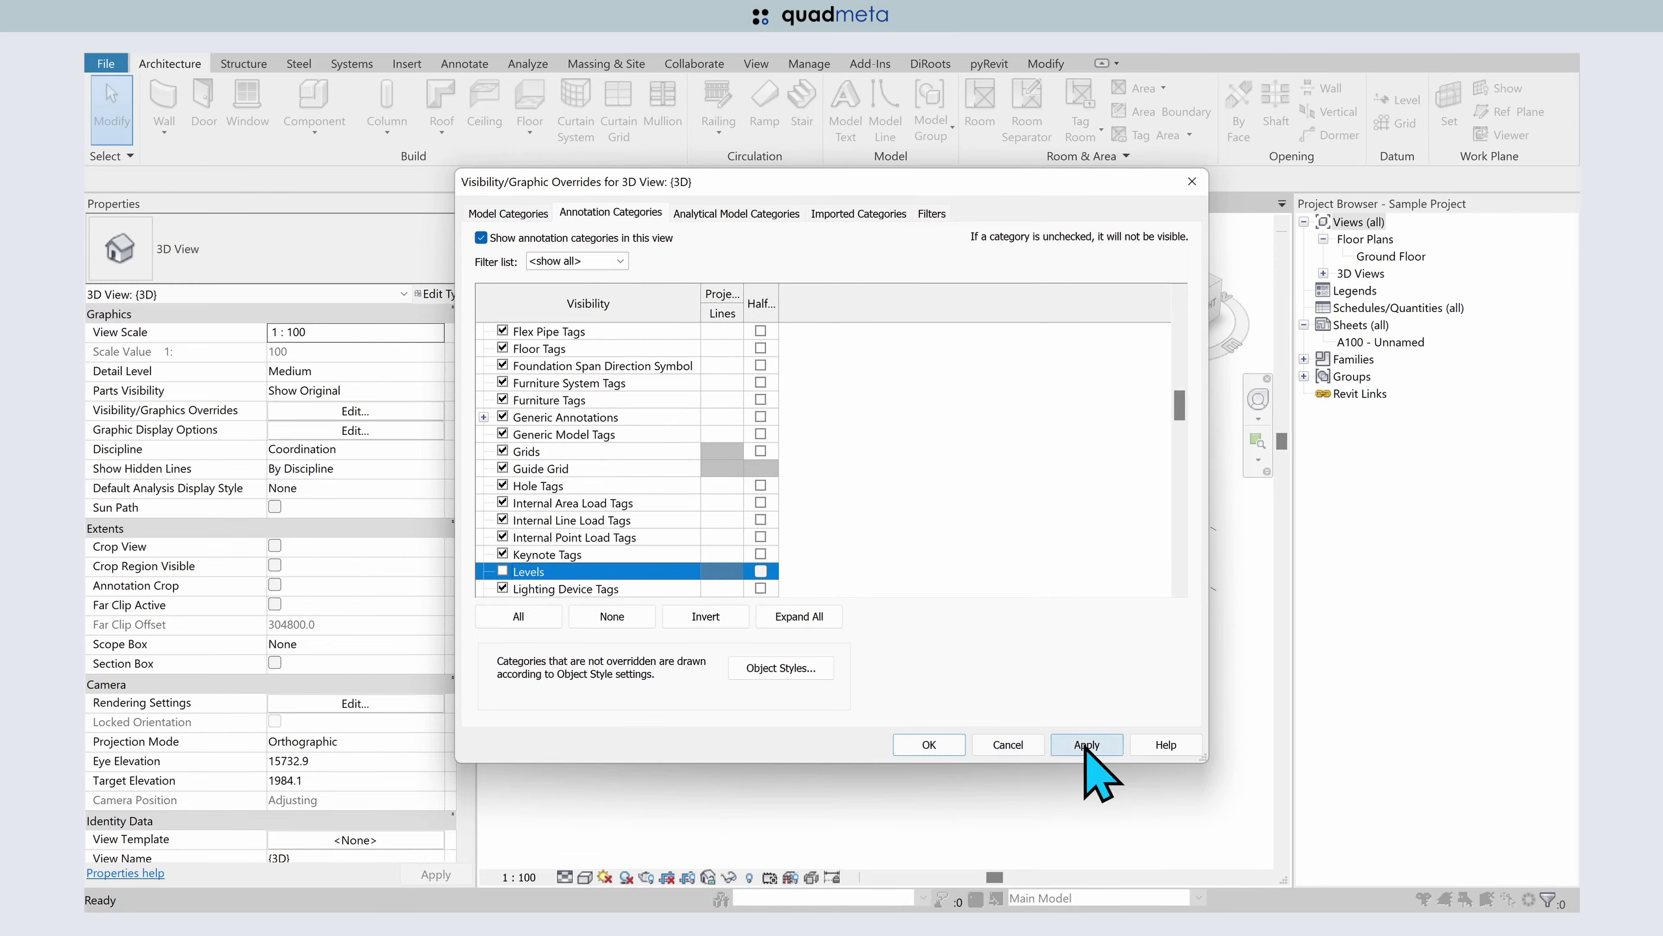
{"action": "left_click", "coordinate": [1087, 745]}
{"action": "left_click", "coordinate": [929, 745]}
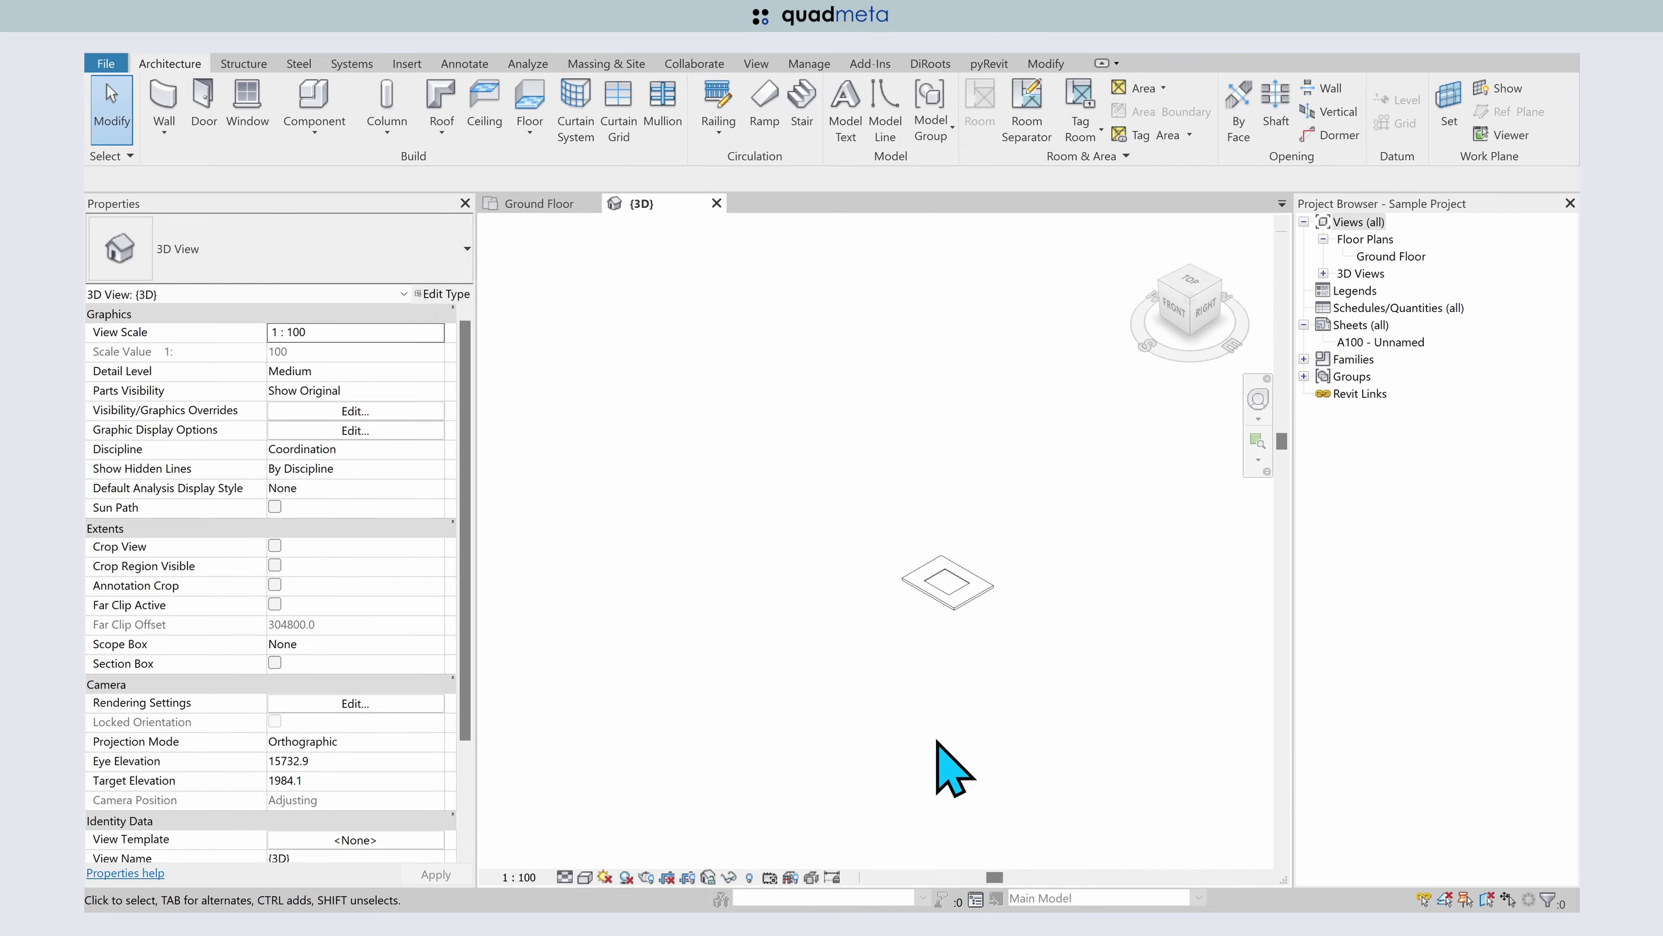
{"action": "key", "text": "z"}
{"action": "key", "text": "f"}
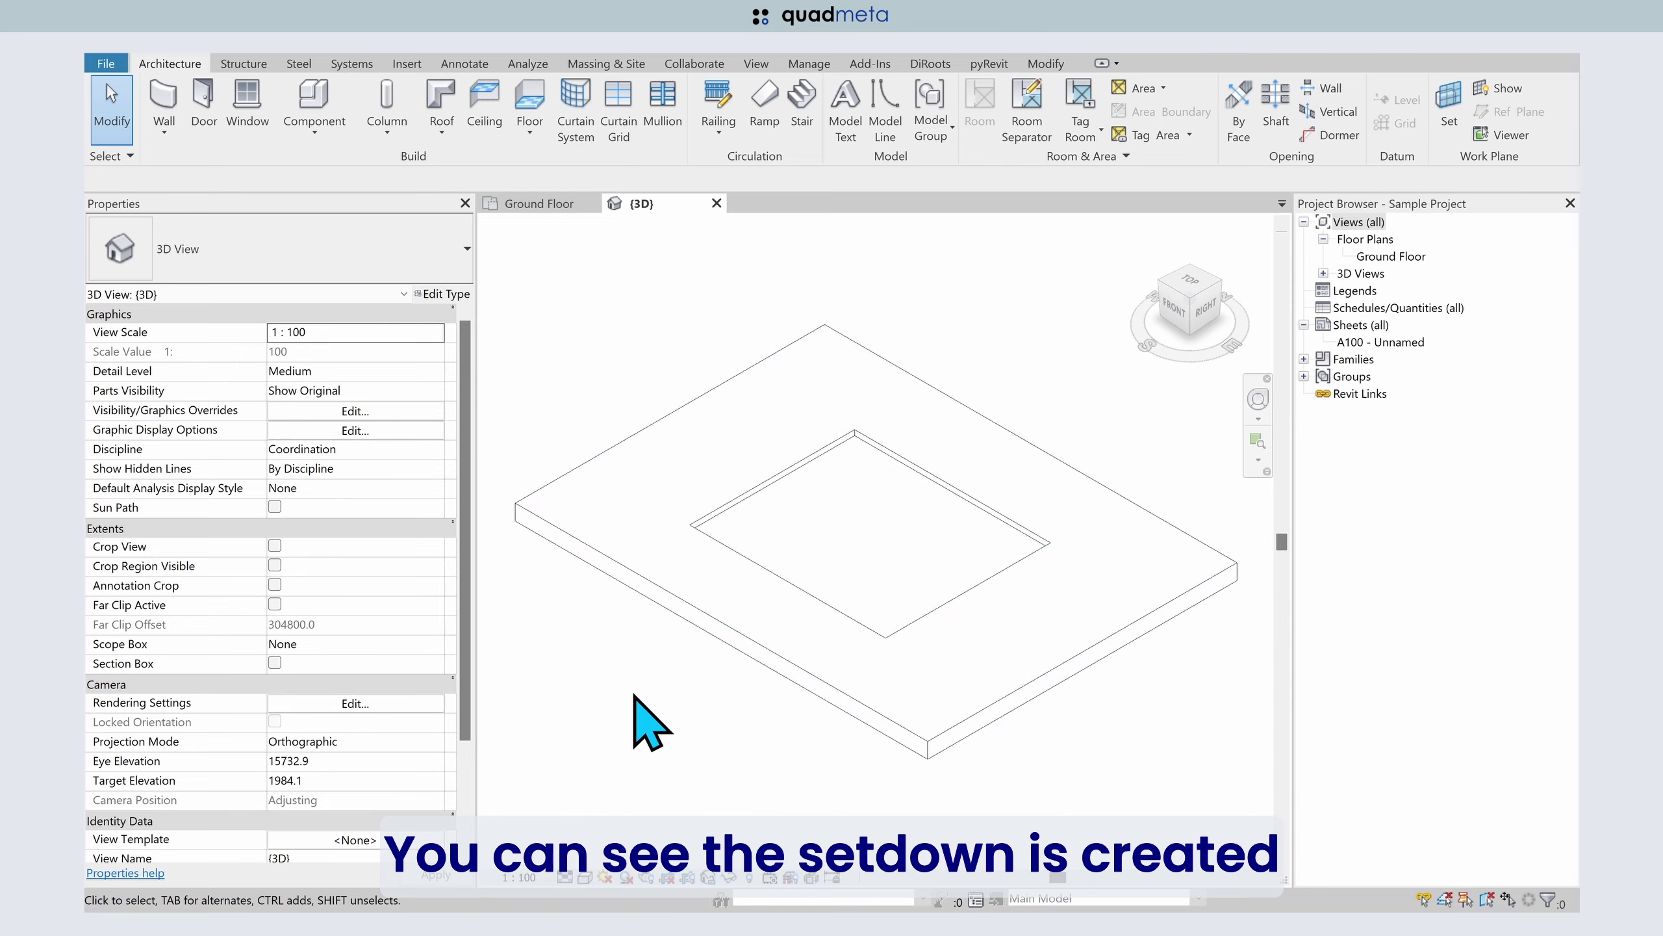
- Select the main outer slab and enter its boundary sketch for editing
{"action": "left_click", "coordinate": [802, 471]}
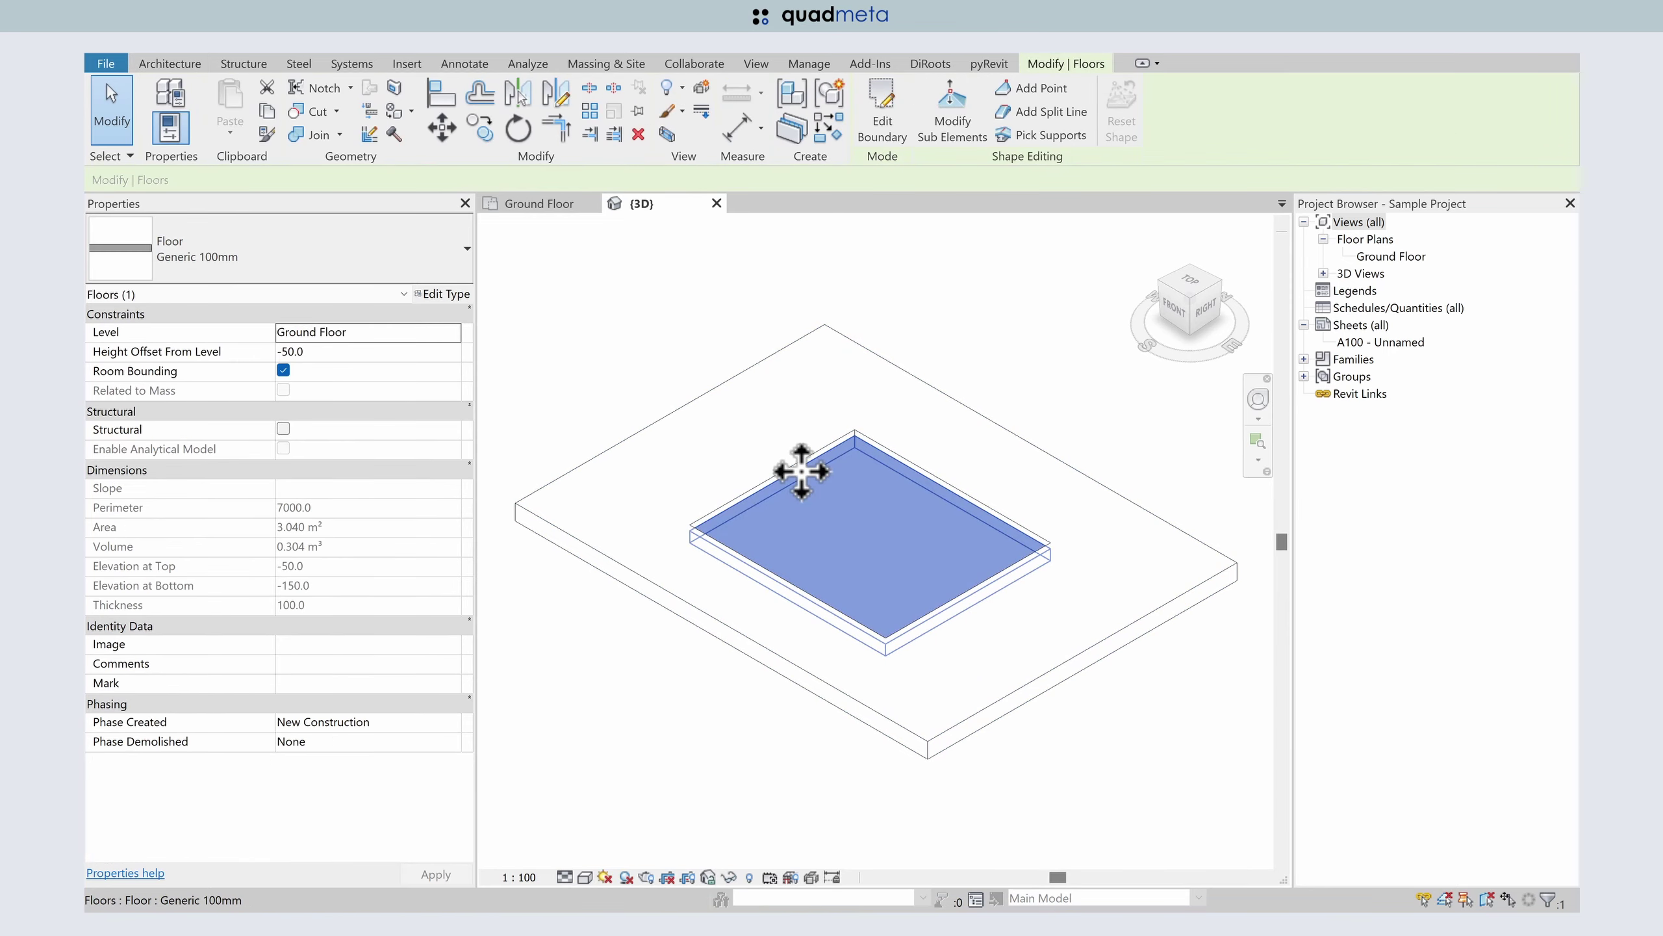
{"action": "left_click", "coordinate": [731, 648]}
{"action": "left_click", "coordinate": [671, 707]}
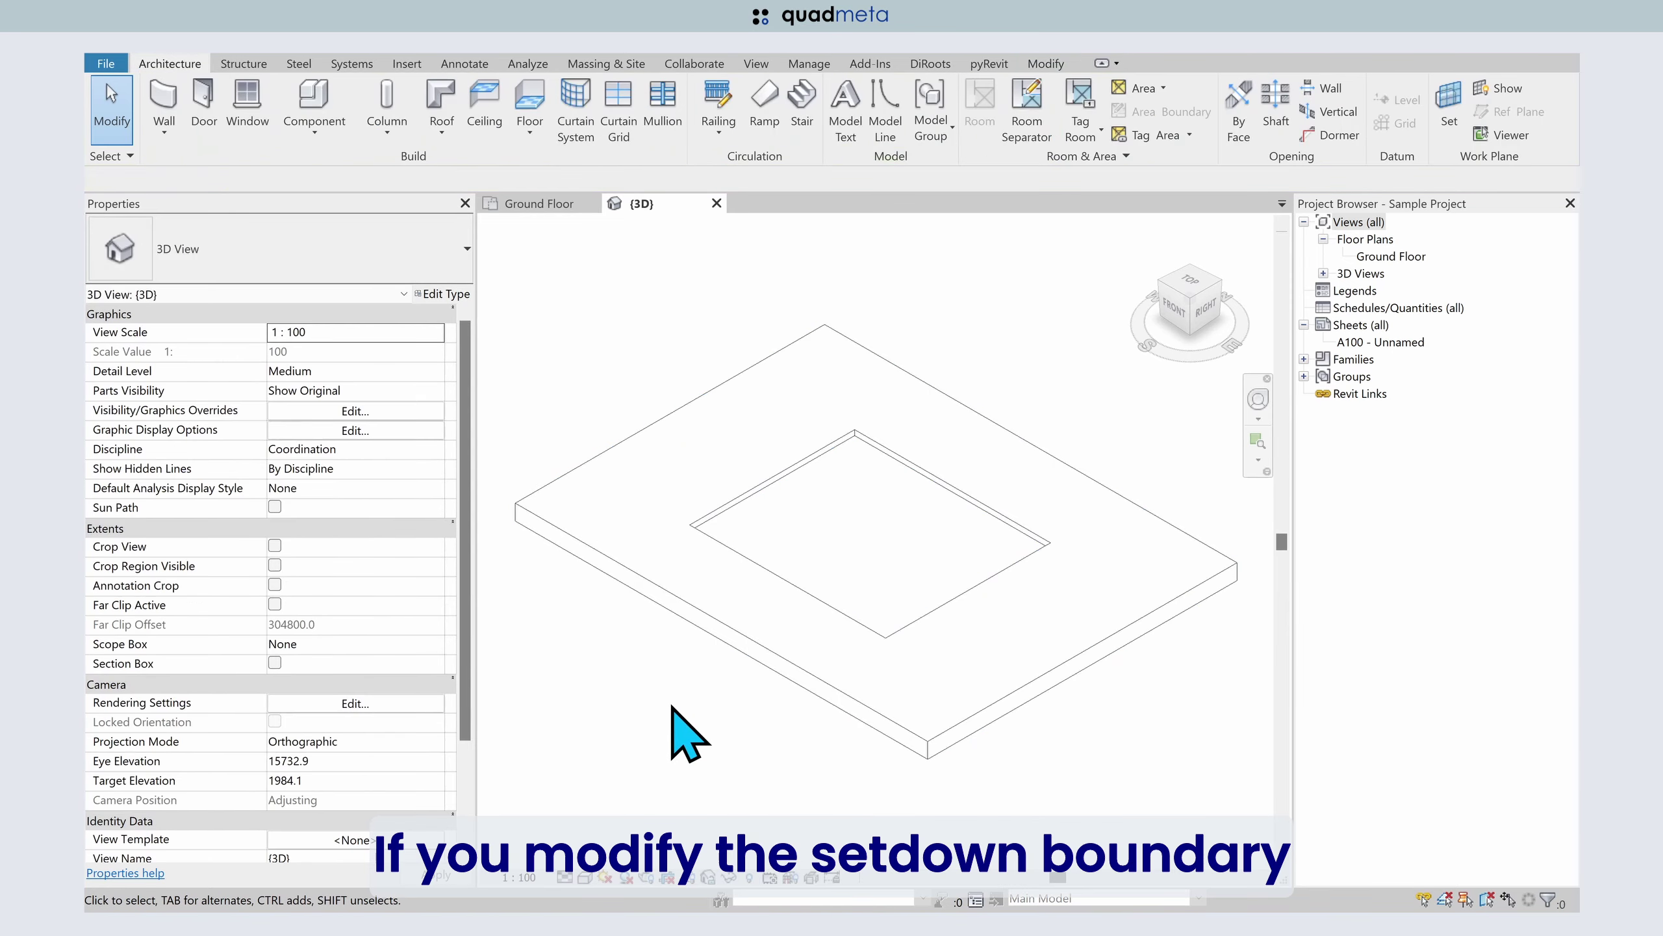
{"action": "left_click", "coordinate": [718, 644]}
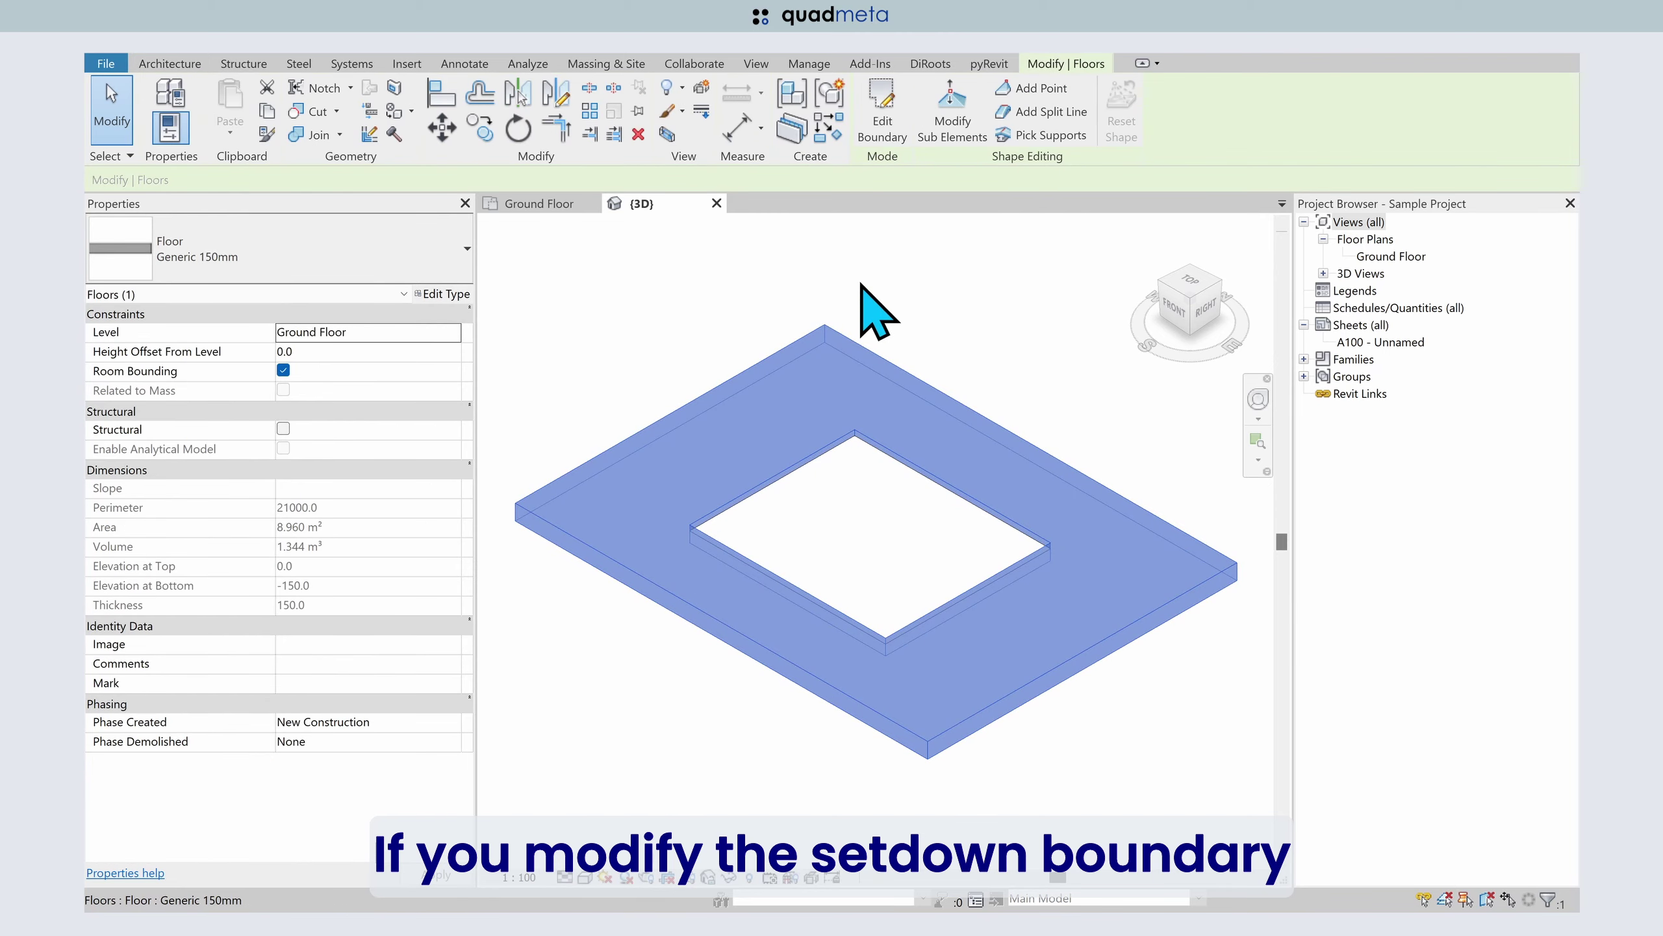
{"action": "left_click", "coordinate": [876, 118]}
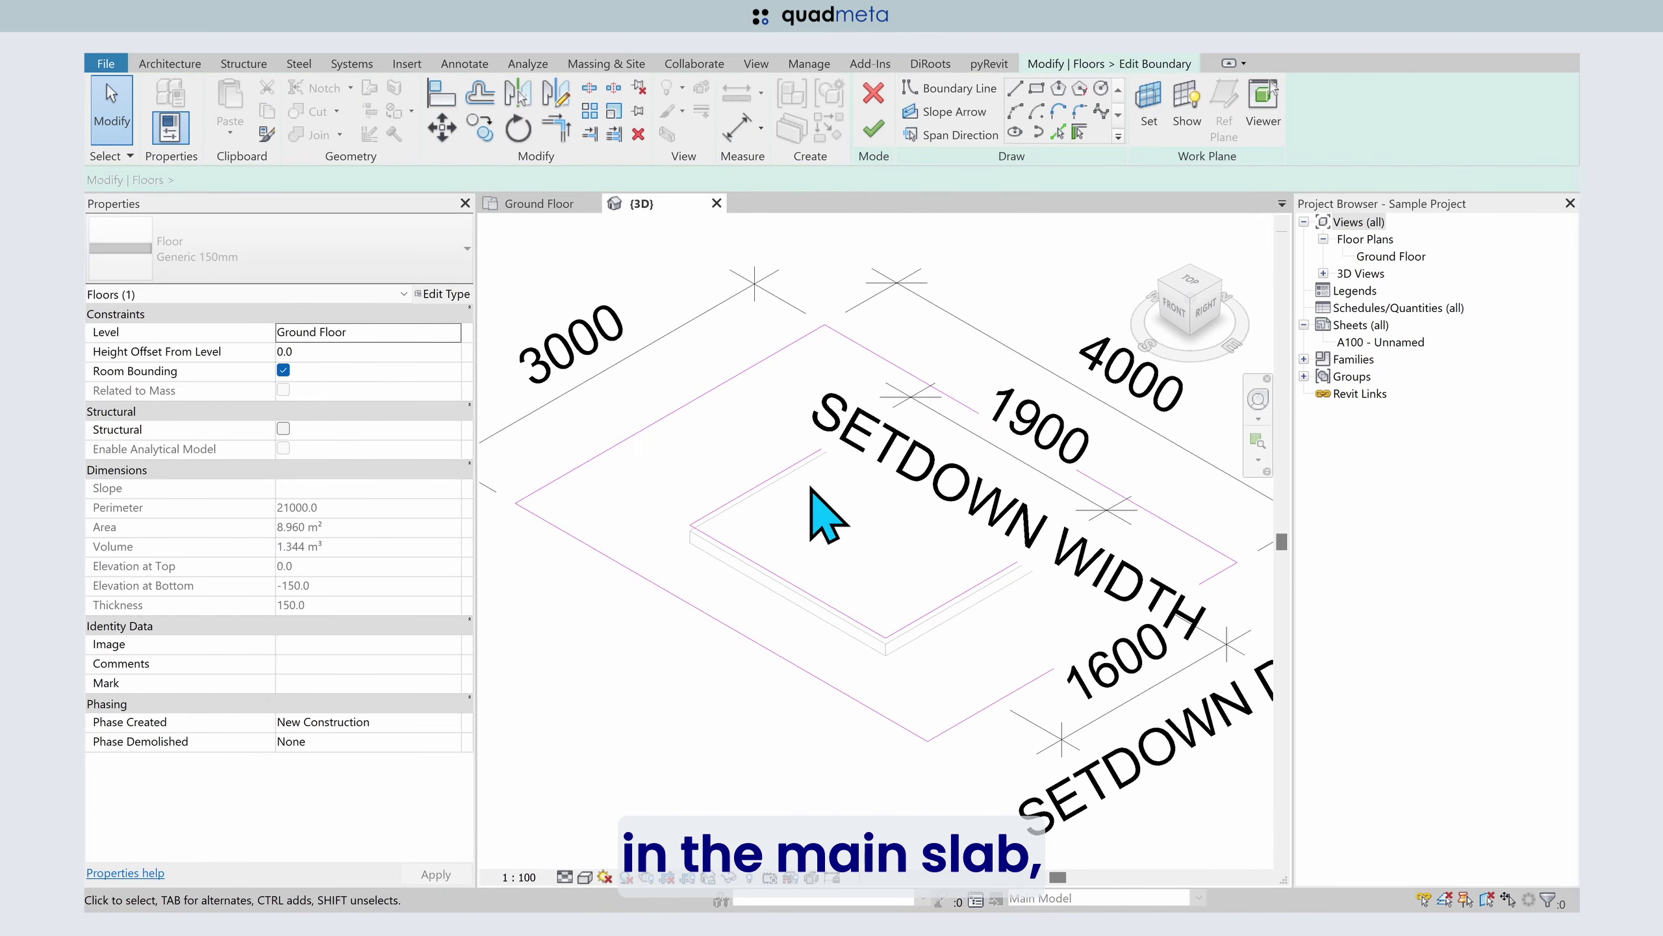
- Change the opening from 1600 to 1200 and 1900 to 1000, then finish the sketch
{"action": "left_click", "coordinate": [781, 587]}
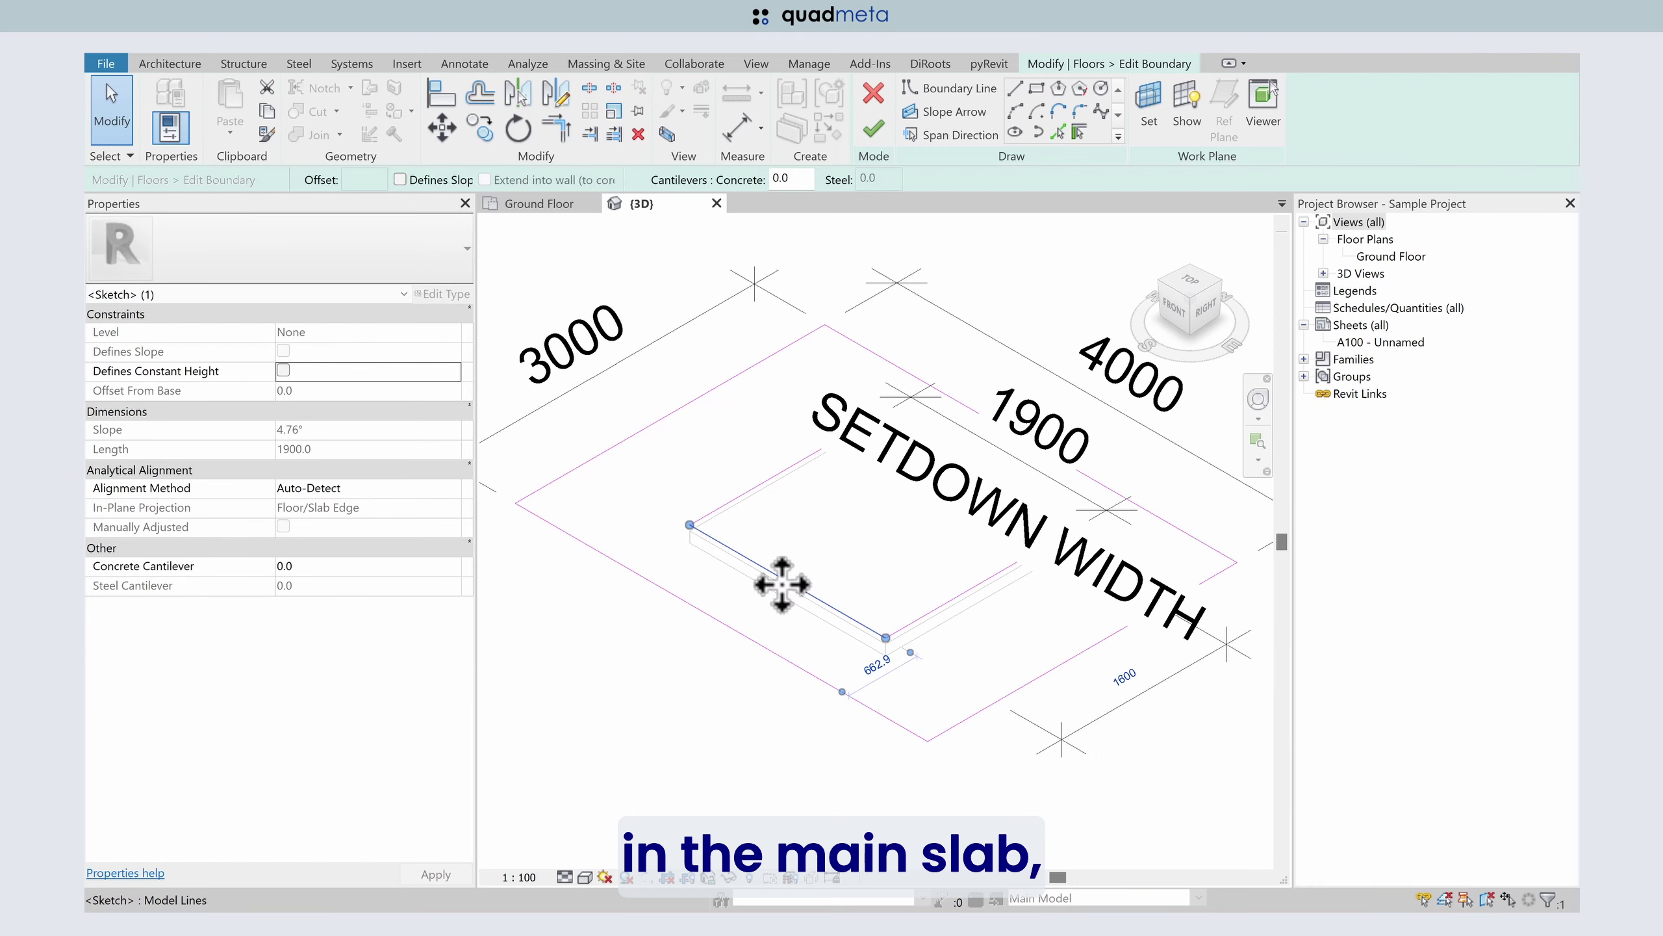
{"action": "left_click", "coordinate": [1128, 681]}
{"action": "type", "text": "1200"}
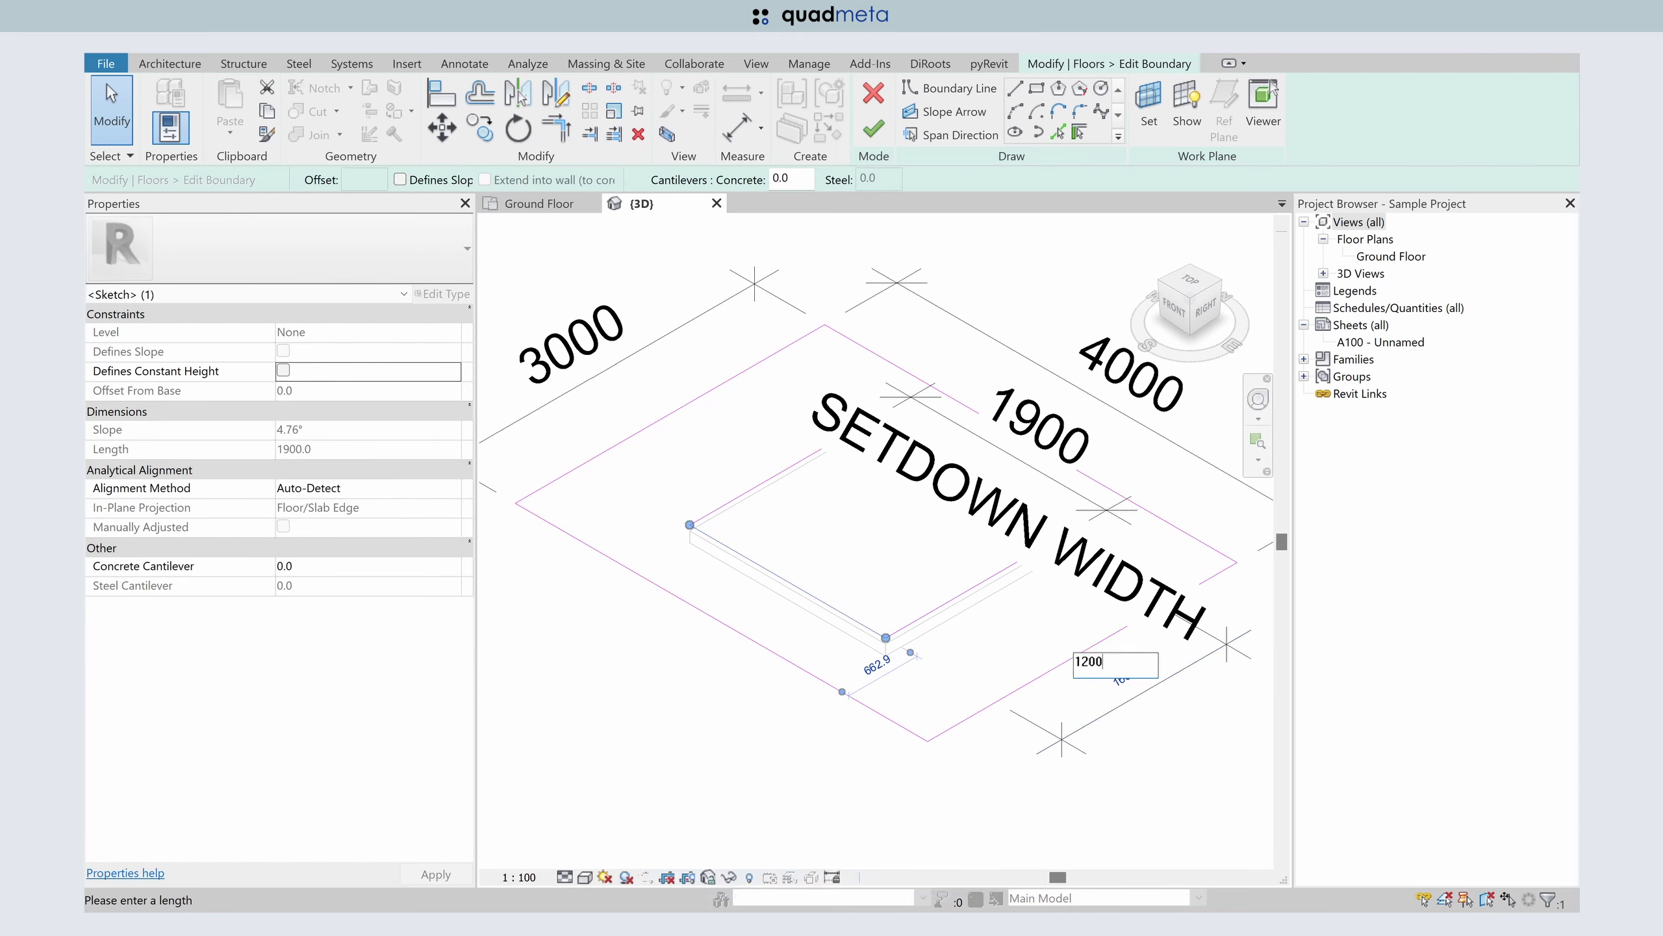
{"action": "key", "text": "Return"}
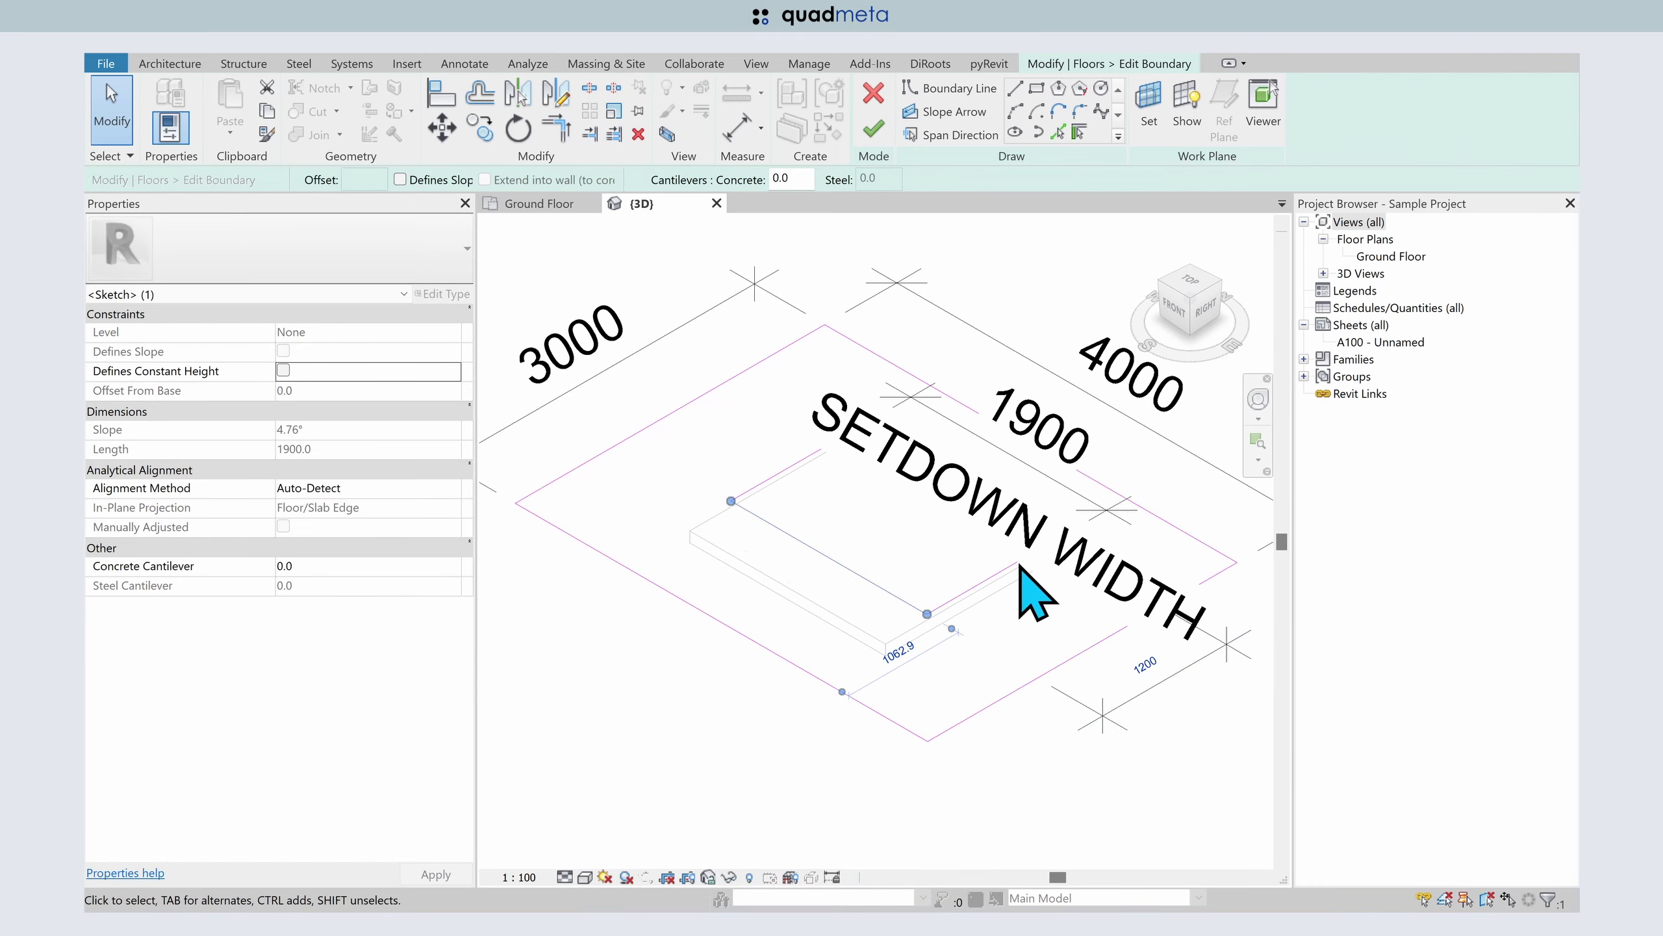
{"action": "left_click", "coordinate": [799, 459]}
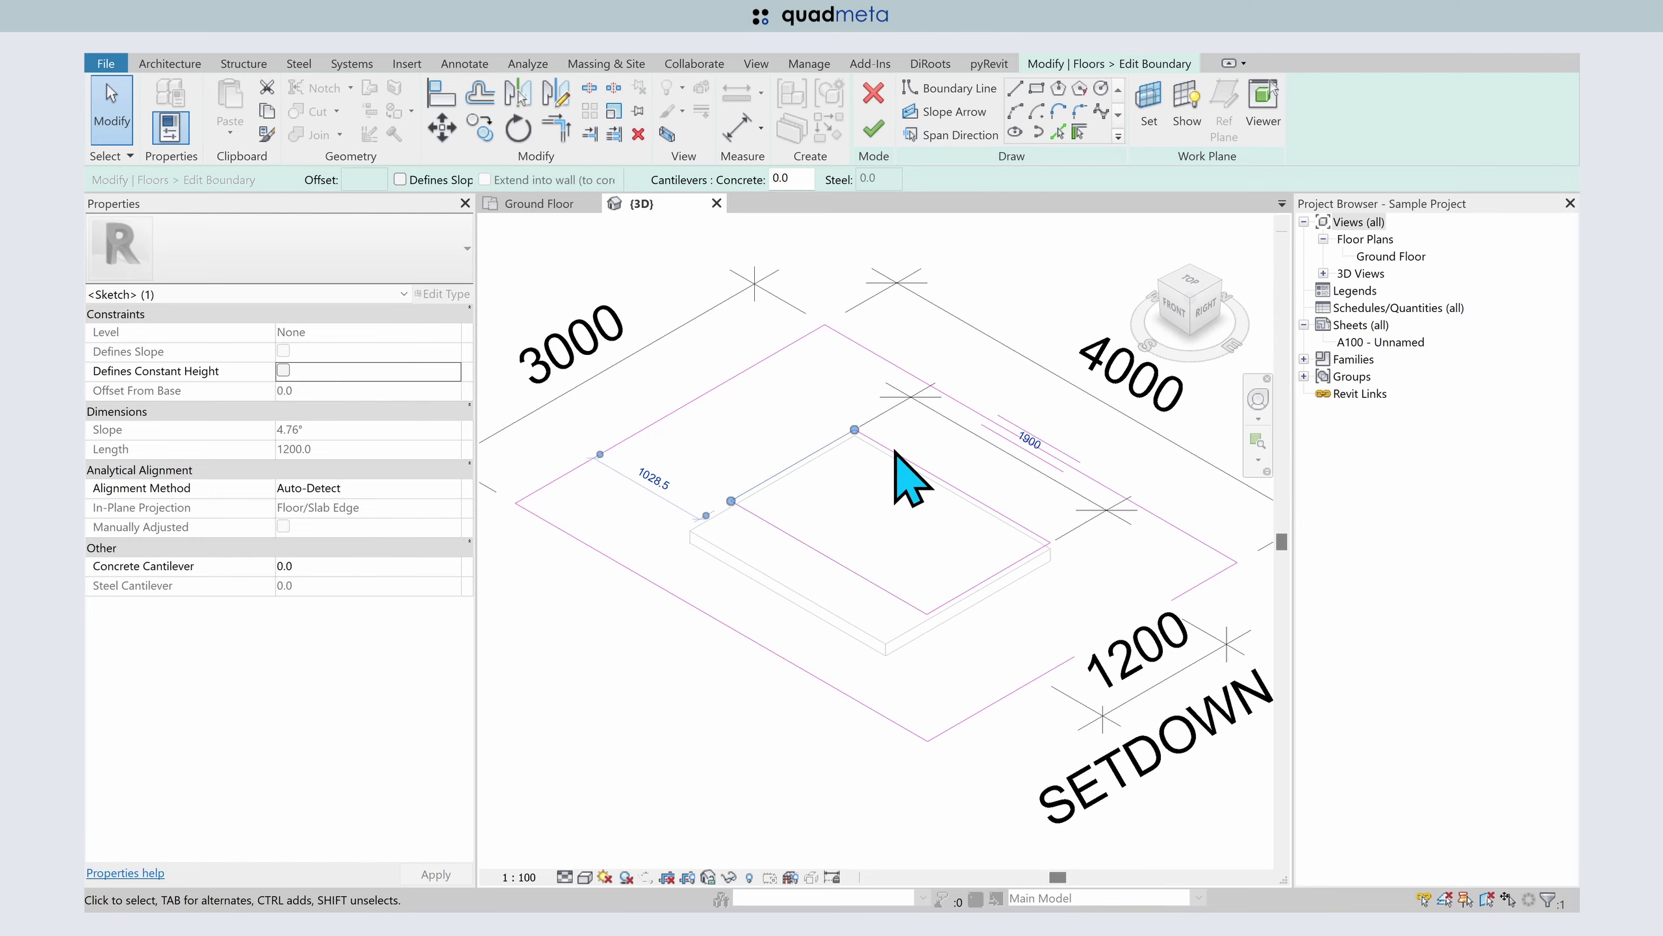
{"action": "left_click", "coordinate": [1027, 438]}
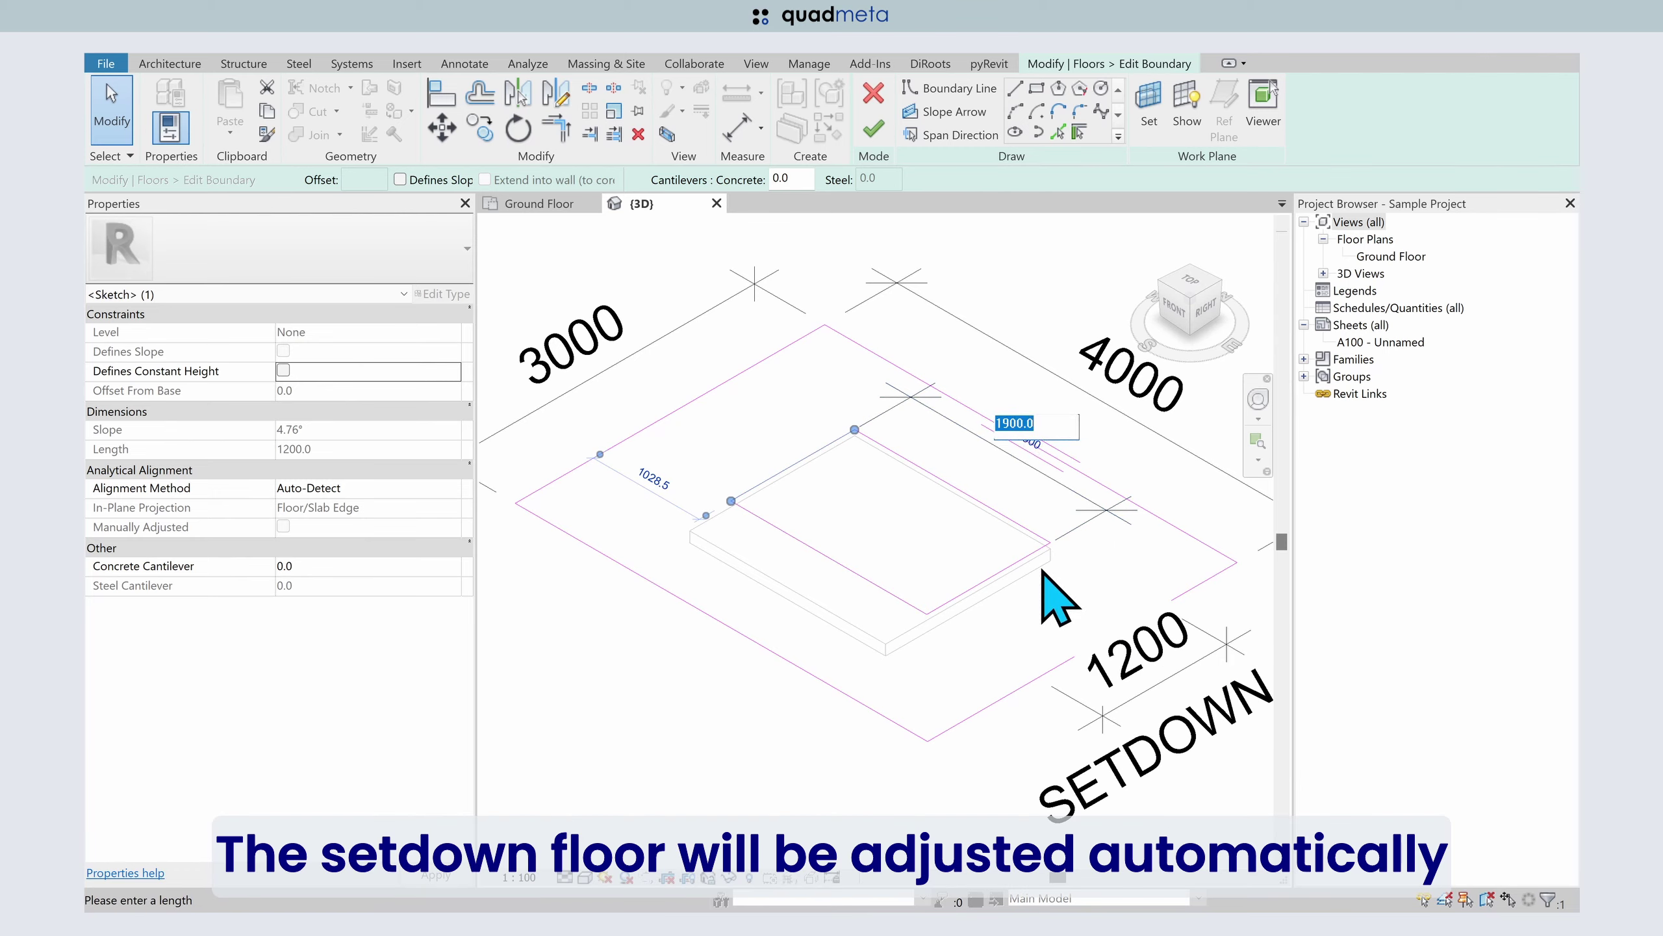
{"action": "key", "text": "Return"}
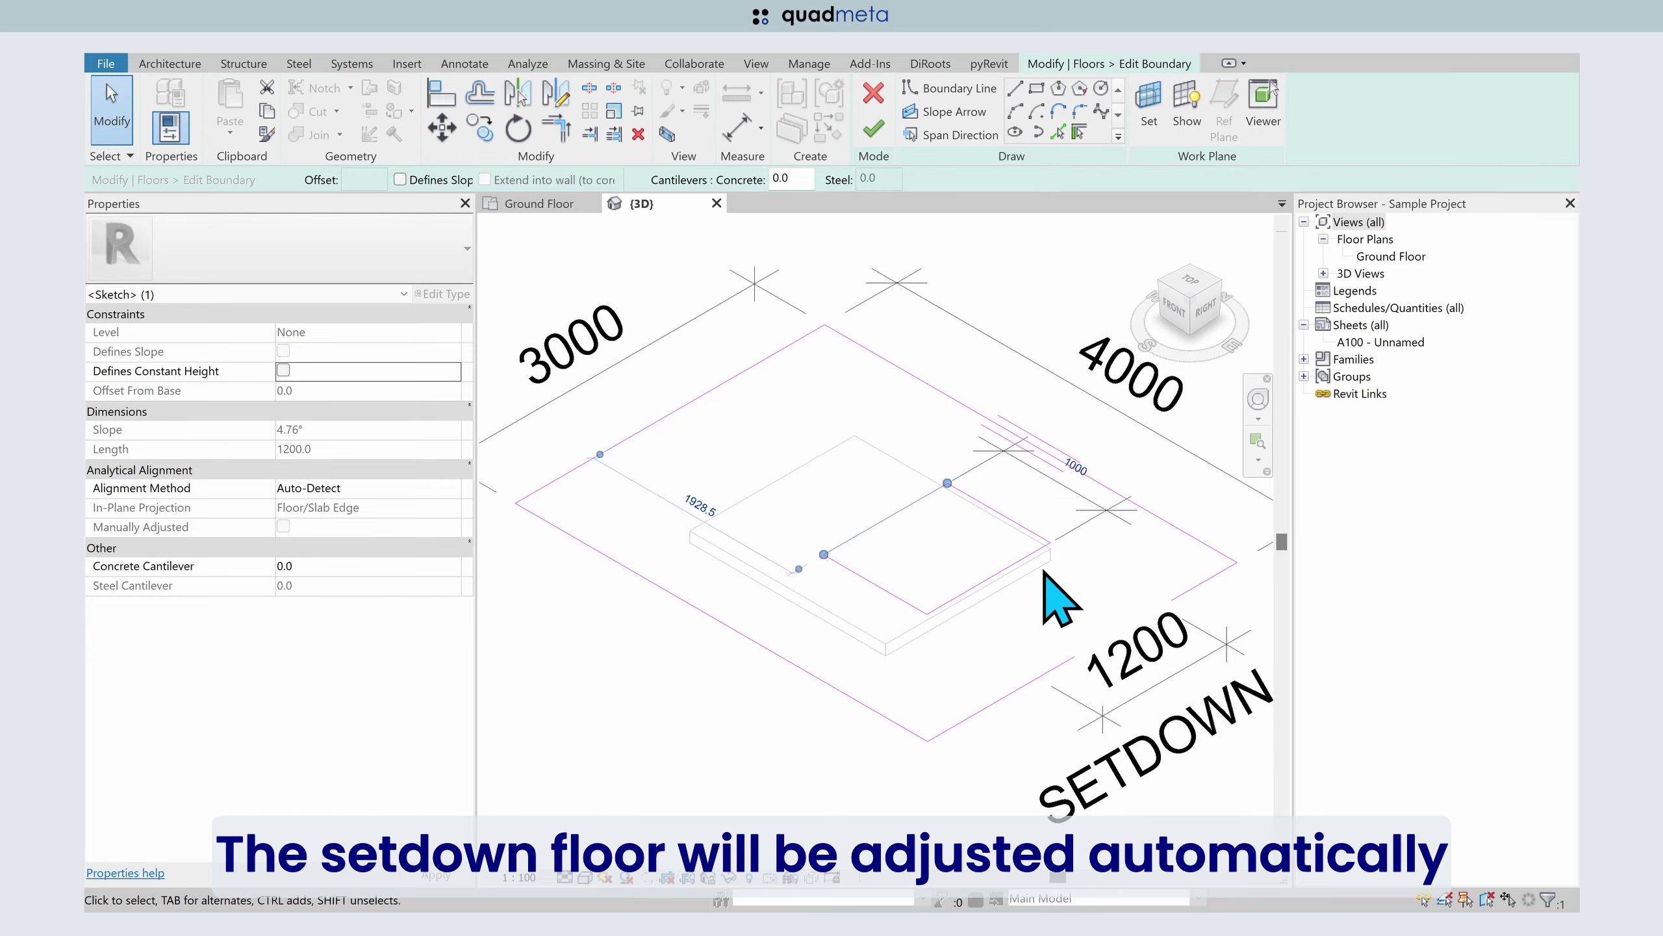
{"action": "key", "text": "Escape"}
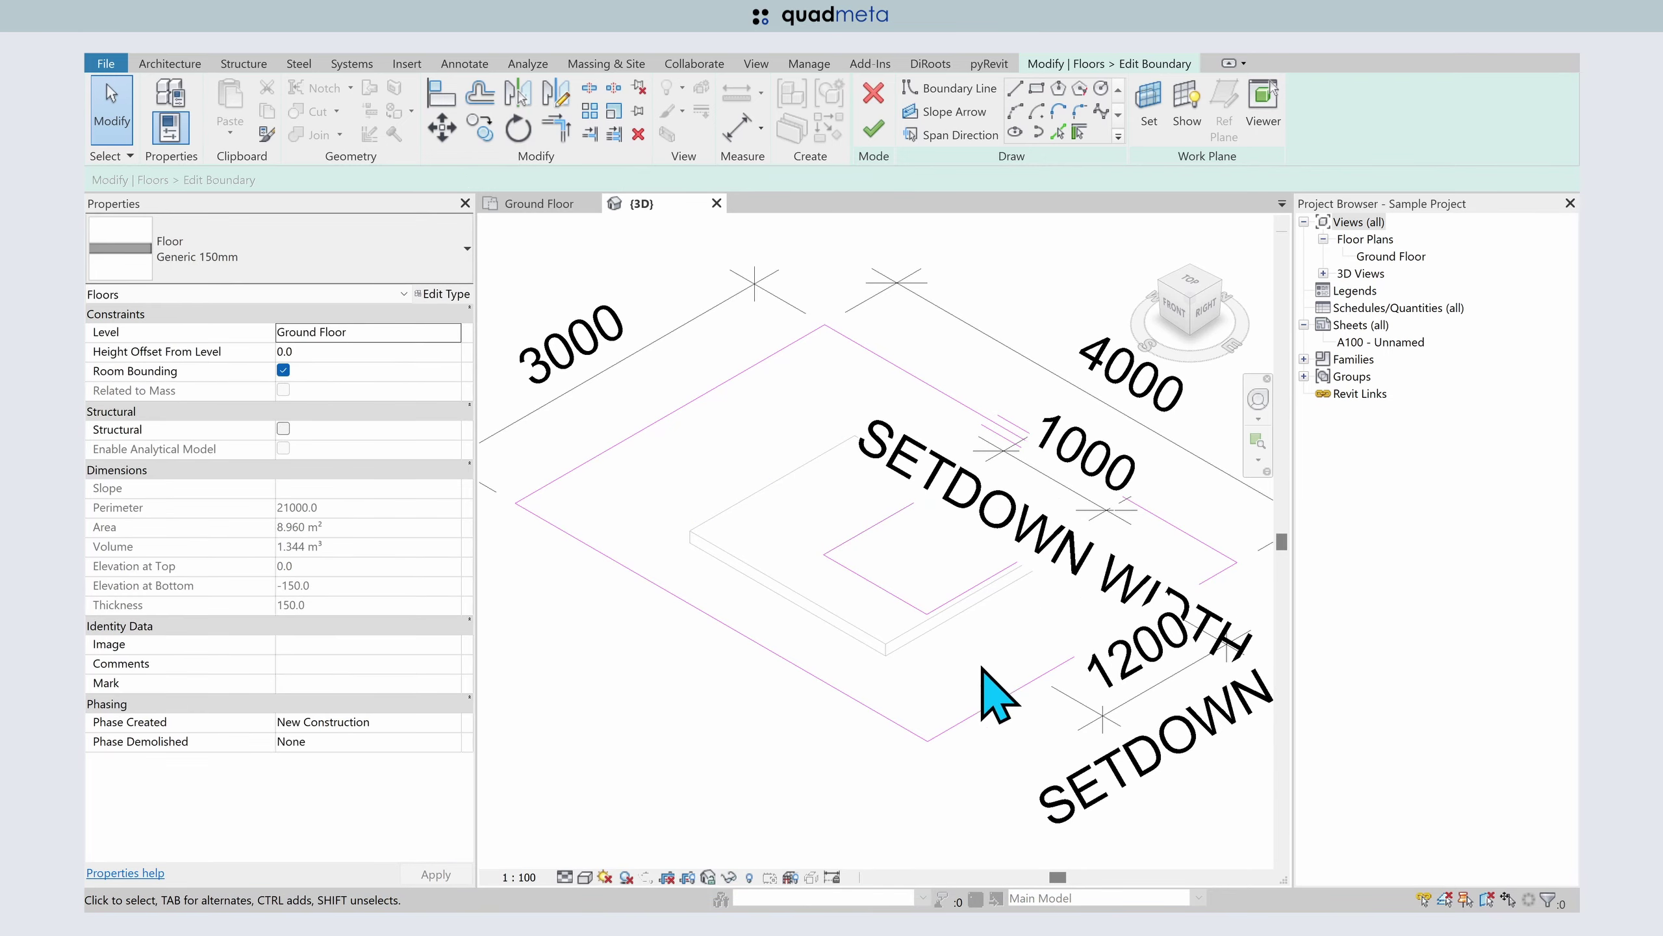
{"action": "left_click", "coordinate": [872, 126]}
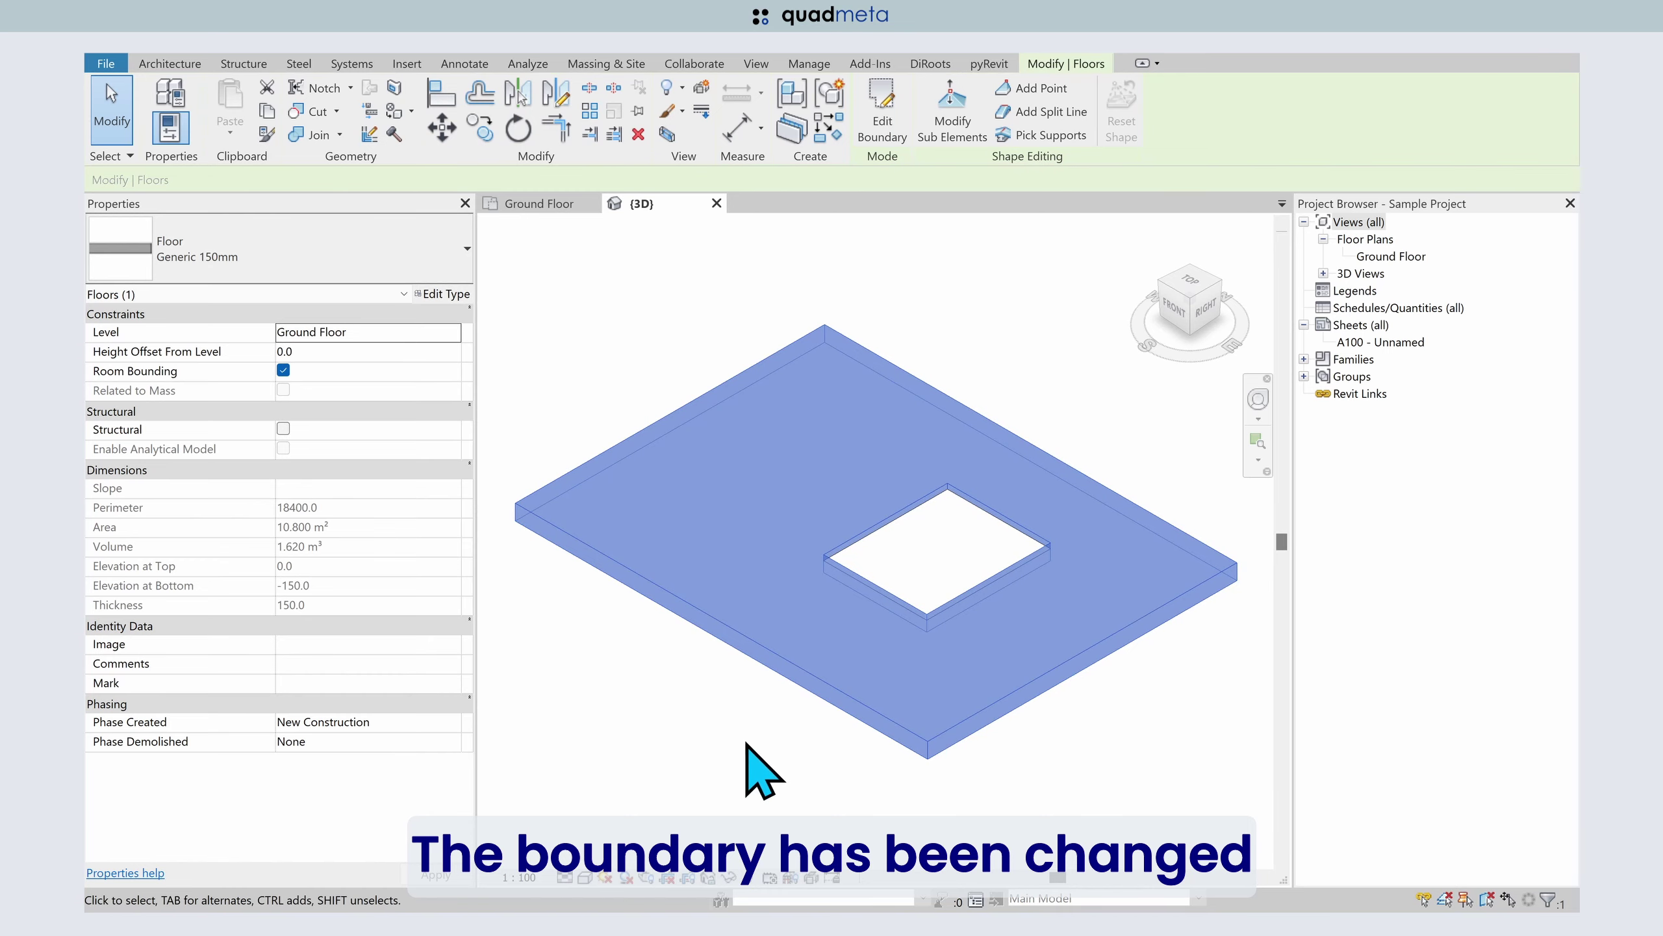
{"action": "left_click", "coordinate": [713, 777]}
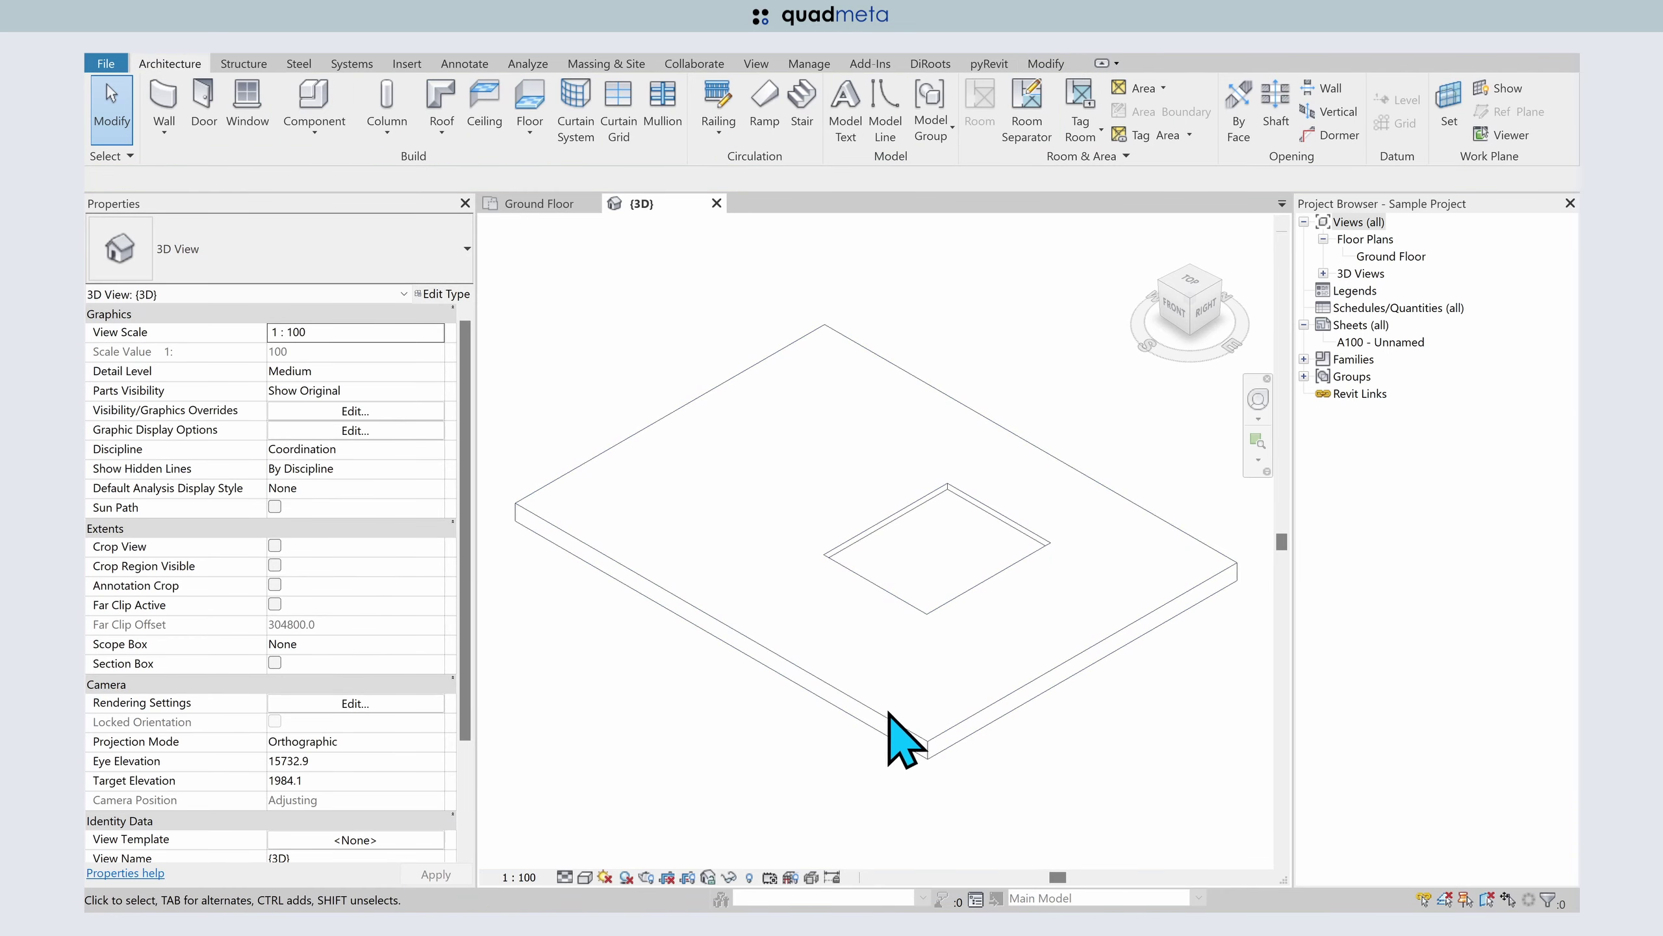